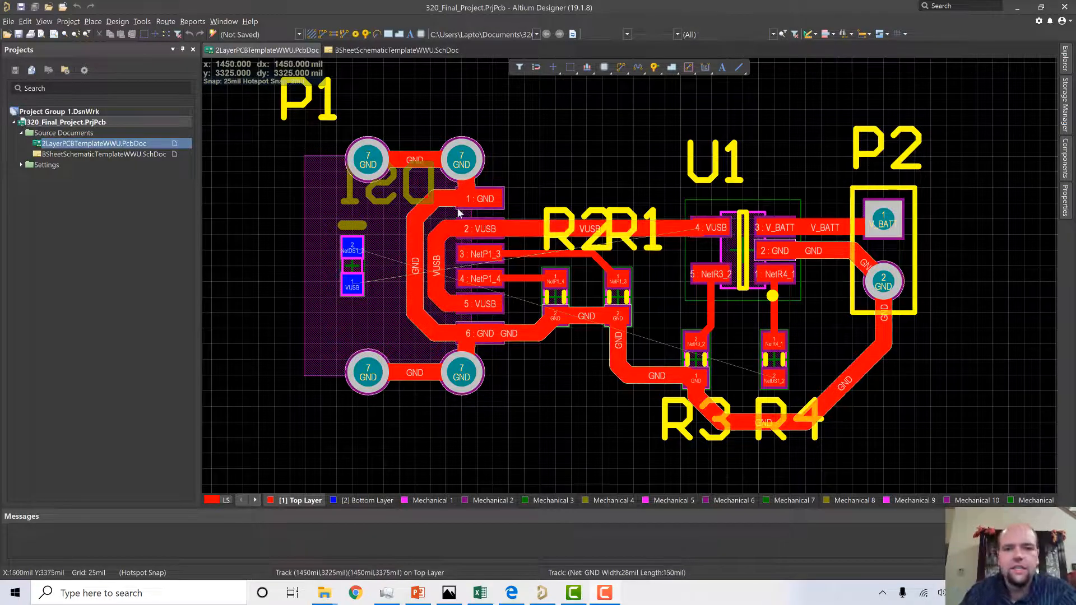
Shift the vertical GND track beside connector P1 outward, widening its gap from the neighbouring VUSB track.
{"action": "scroll", "coordinate": [413, 260], "scroll_direction": "up", "scroll_amount": 1}
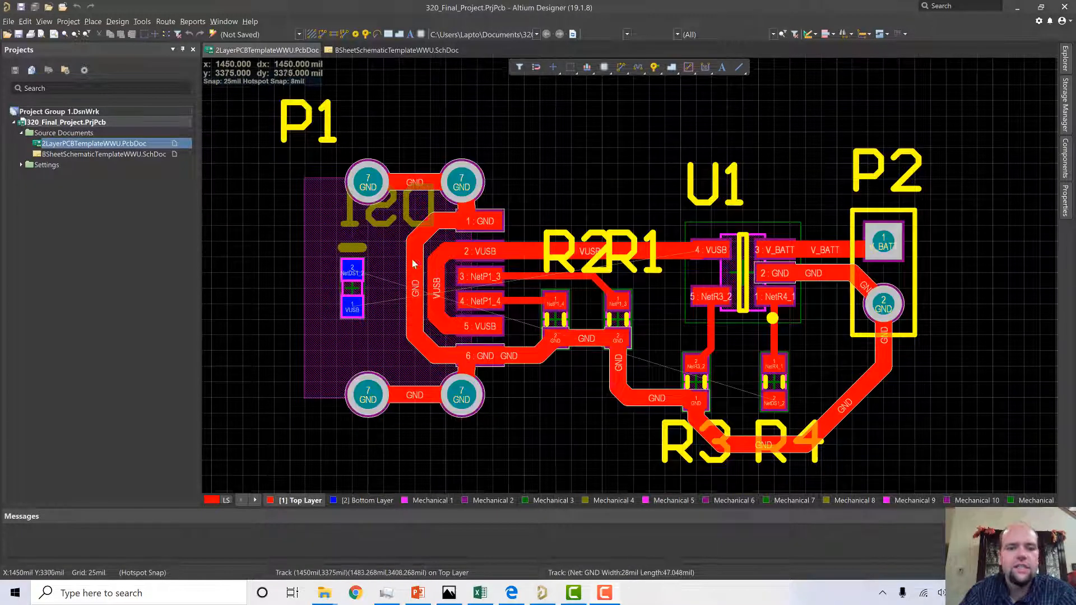
{"action": "scroll", "coordinate": [409, 257], "scroll_direction": "down", "scroll_amount": 2}
{"action": "scroll", "coordinate": [415, 238], "scroll_direction": "up", "scroll_amount": 2, "text": "ctrl"}
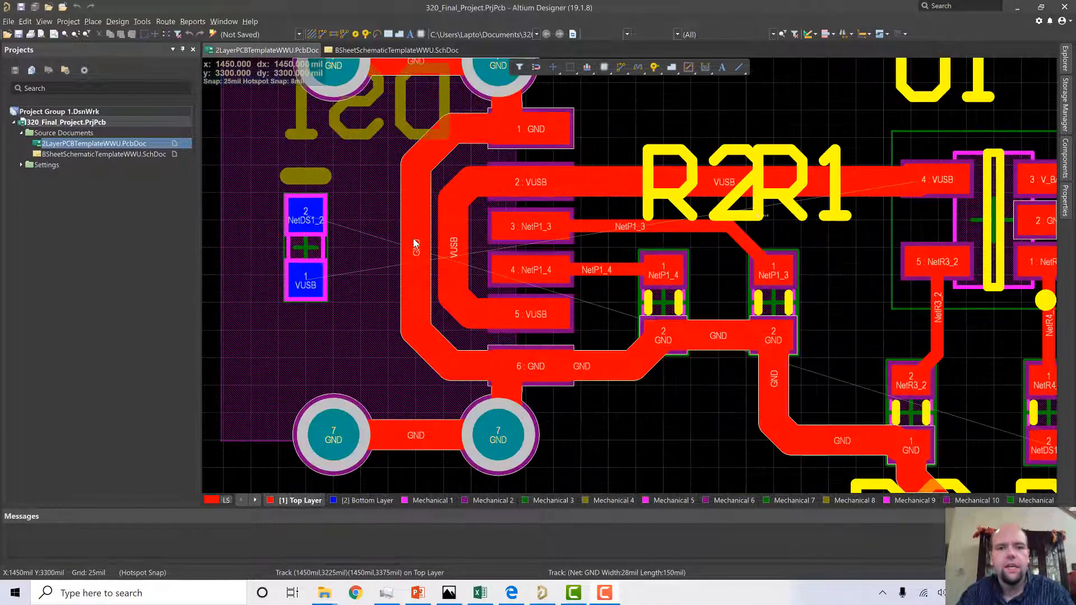
{"action": "left_click", "coordinate": [416, 230]}
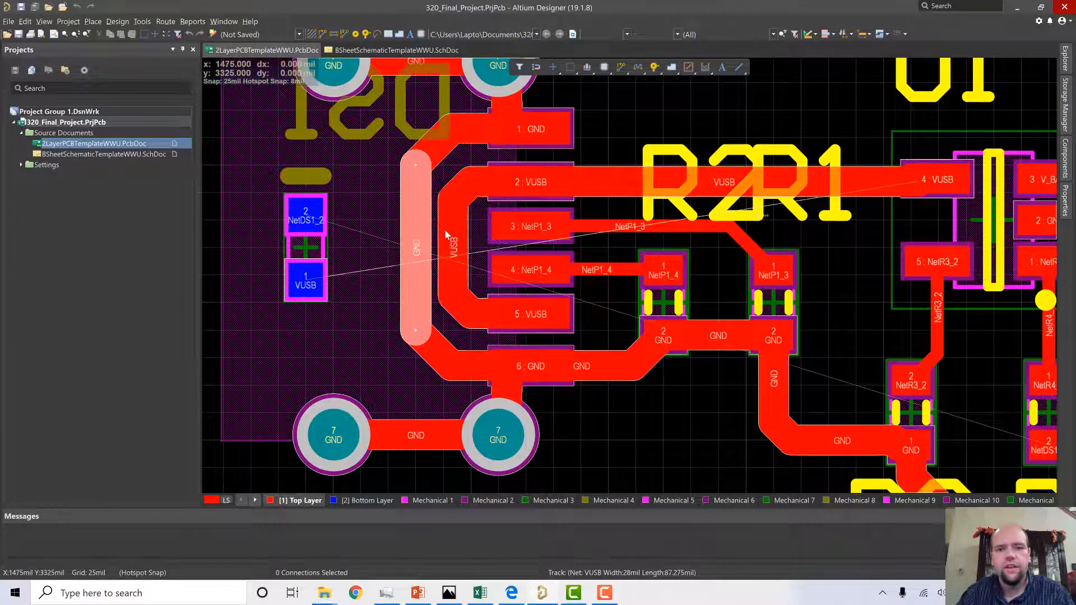
{"action": "left_click", "coordinate": [445, 230]}
{"action": "left_click", "coordinate": [419, 217]}
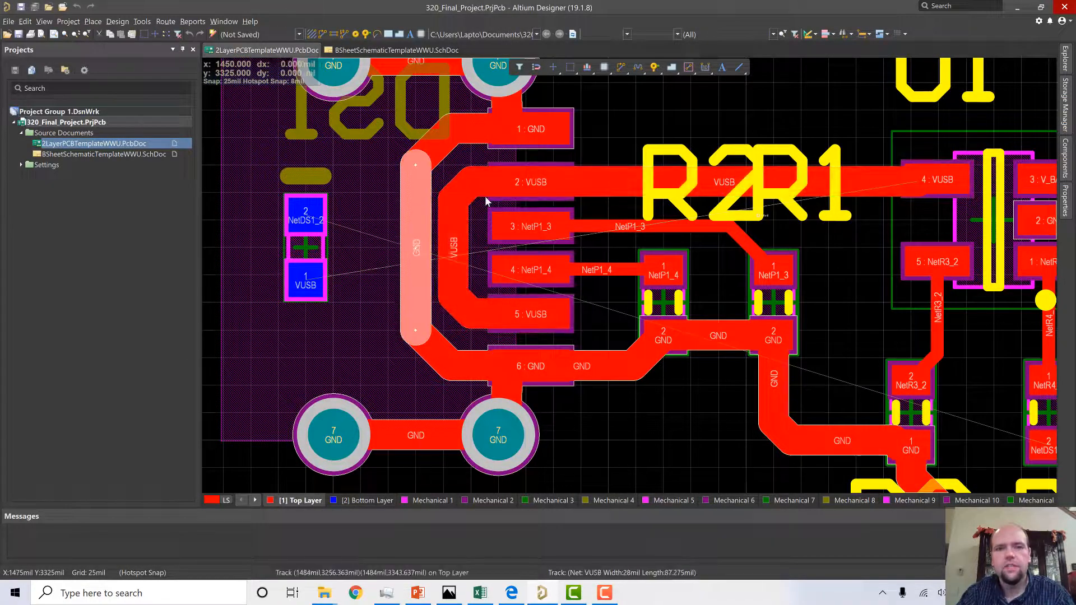
{"action": "scroll", "coordinate": [808, 273], "scroll_direction": "down", "scroll_amount": 3, "text": "ctrl"}
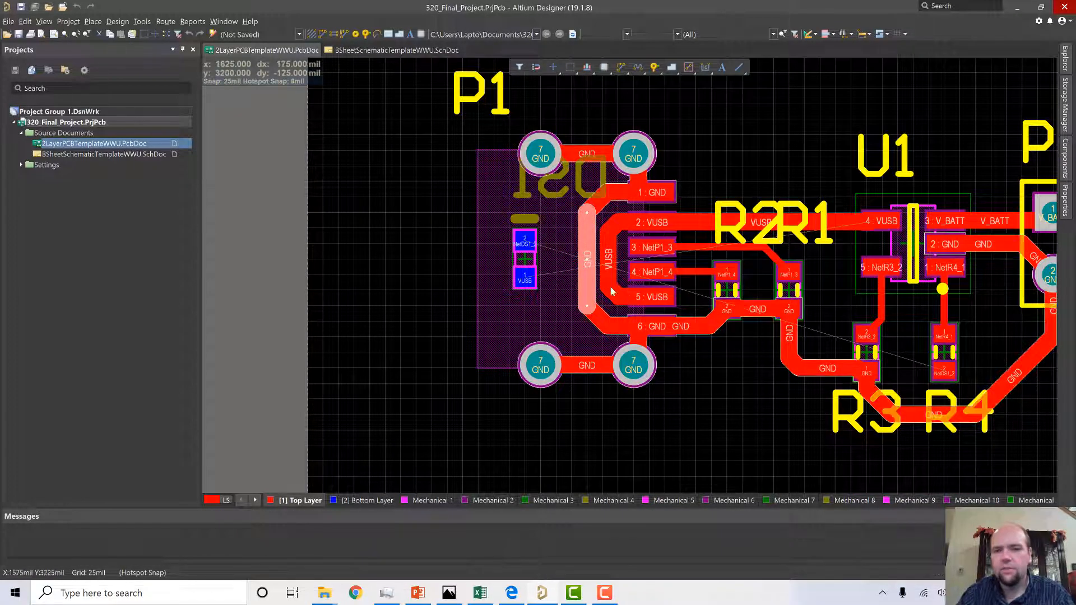
{"action": "scroll", "coordinate": [591, 260], "scroll_direction": "up", "scroll_amount": 2, "text": "ctrl"}
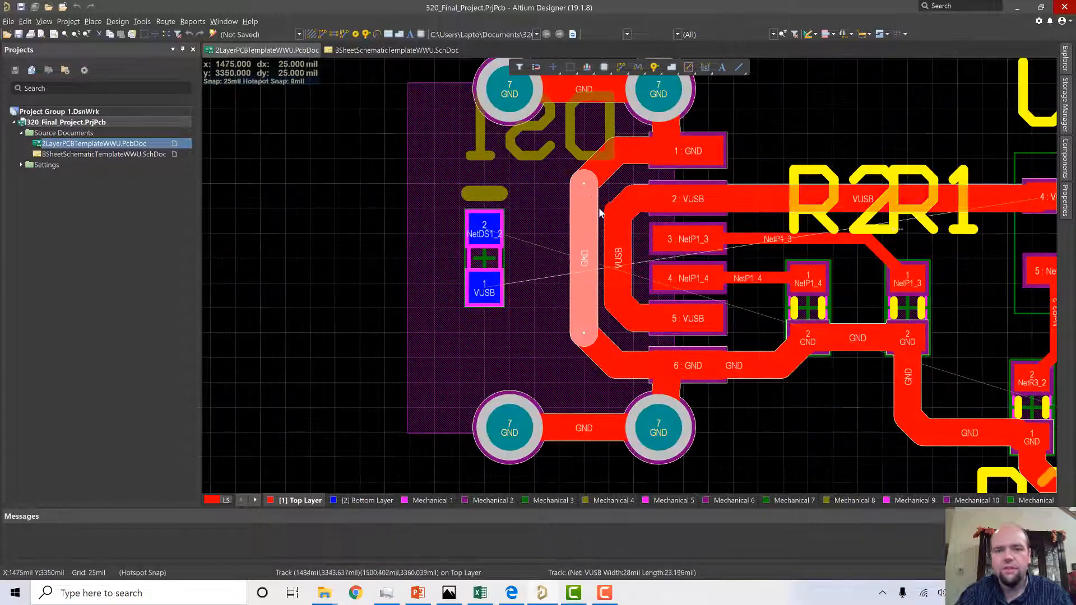
{"action": "left_click", "coordinate": [586, 242]}
{"action": "left_click_drag", "start_coordinate": [586, 243], "coordinate": [576, 242]}
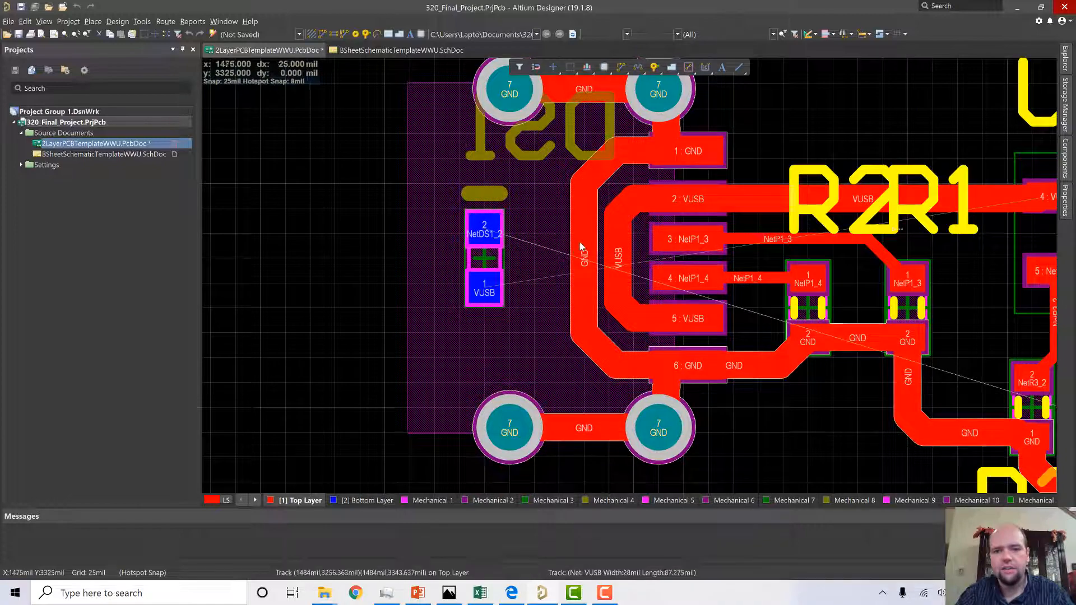
{"action": "left_click_drag", "start_coordinate": [572, 231], "coordinate": [563, 226]}
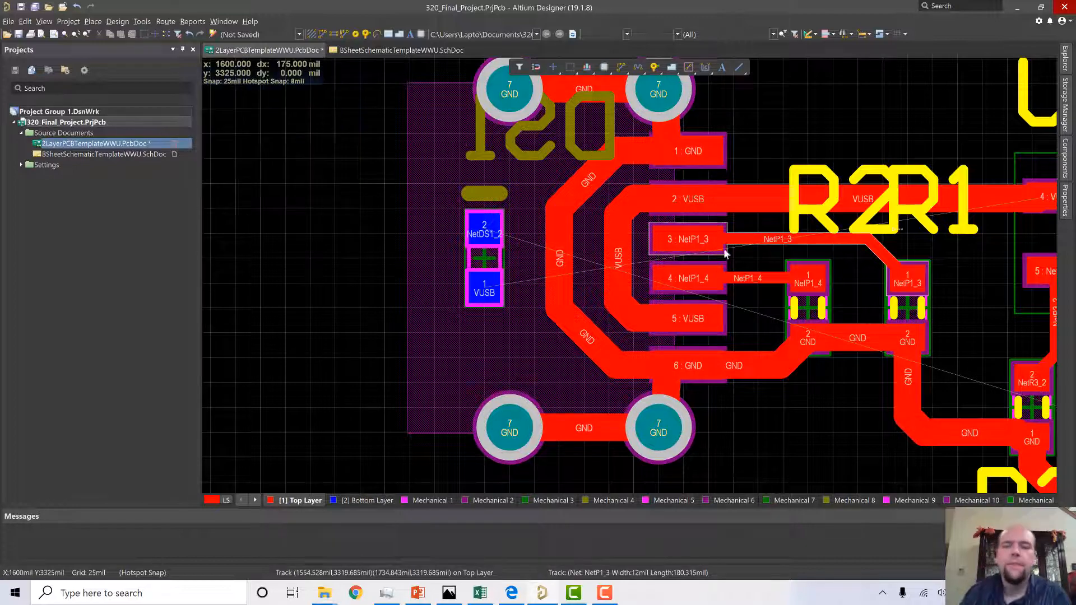
Open the BSheetSchematicTemplateWWU.SchDoc schematic and bring the empty area beyond header P2 into view.
{"action": "right_click_drag", "start_coordinate": [822, 412], "coordinate": [607, 432]}
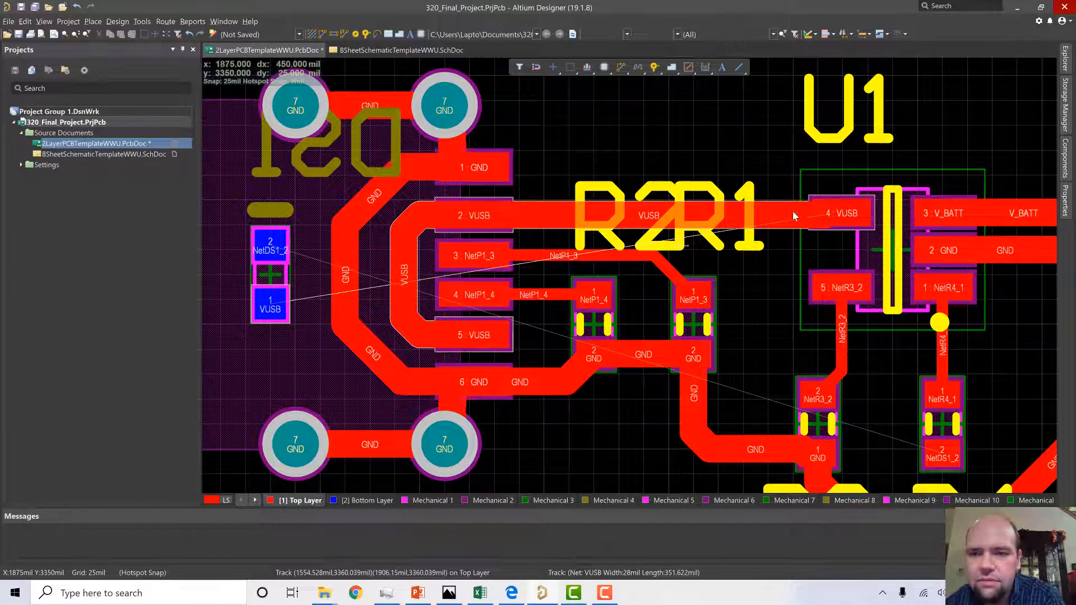
{"action": "scroll", "coordinate": [774, 301], "scroll_direction": "down", "scroll_amount": 2}
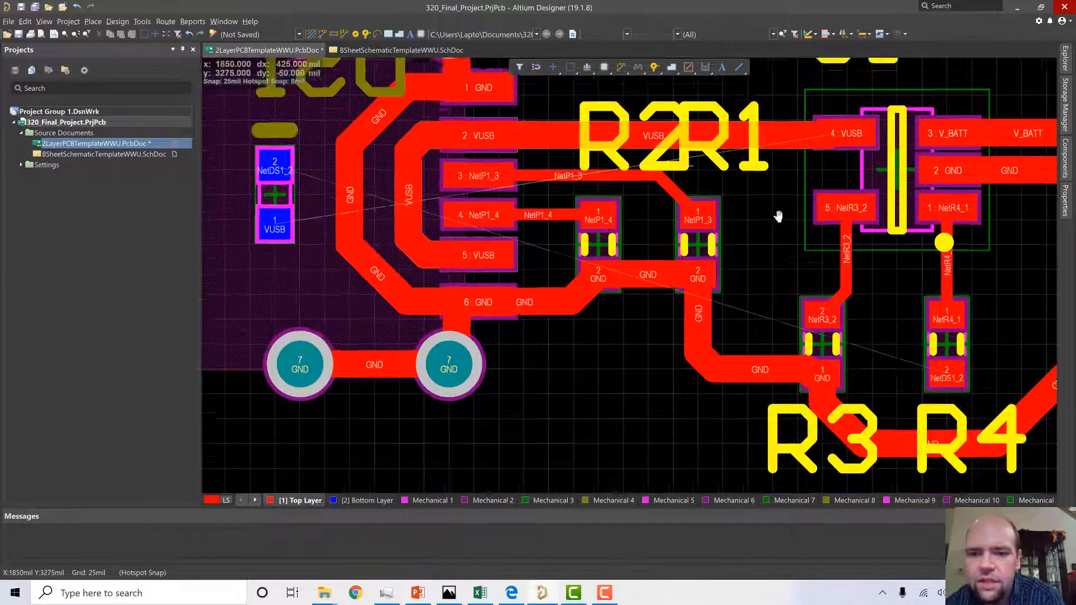
{"action": "left_click", "coordinate": [125, 155]}
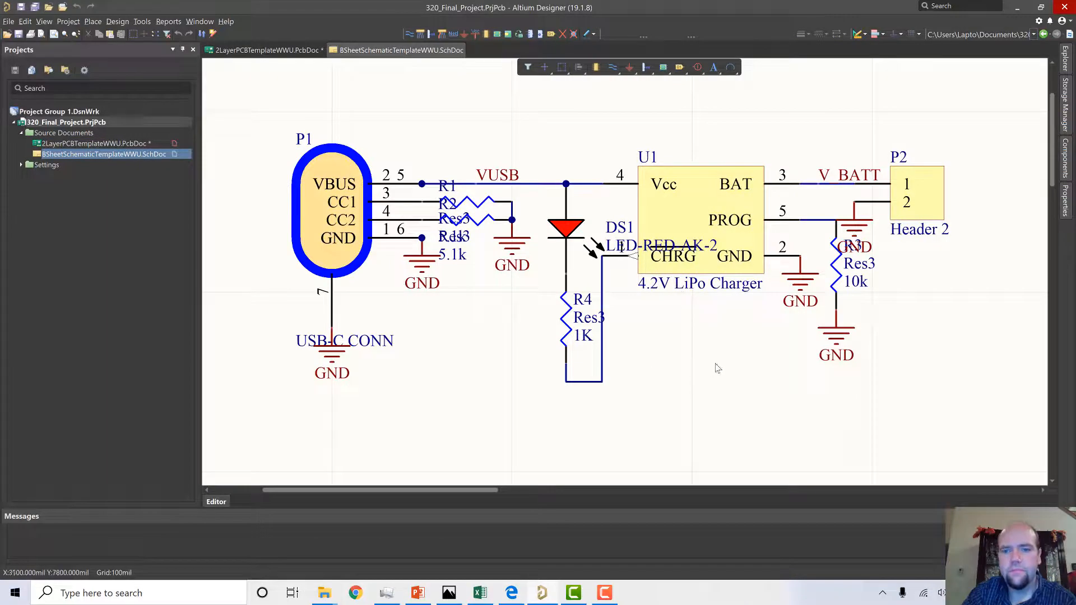
{"action": "right_click_drag", "start_coordinate": [717, 368], "coordinate": [642, 394]}
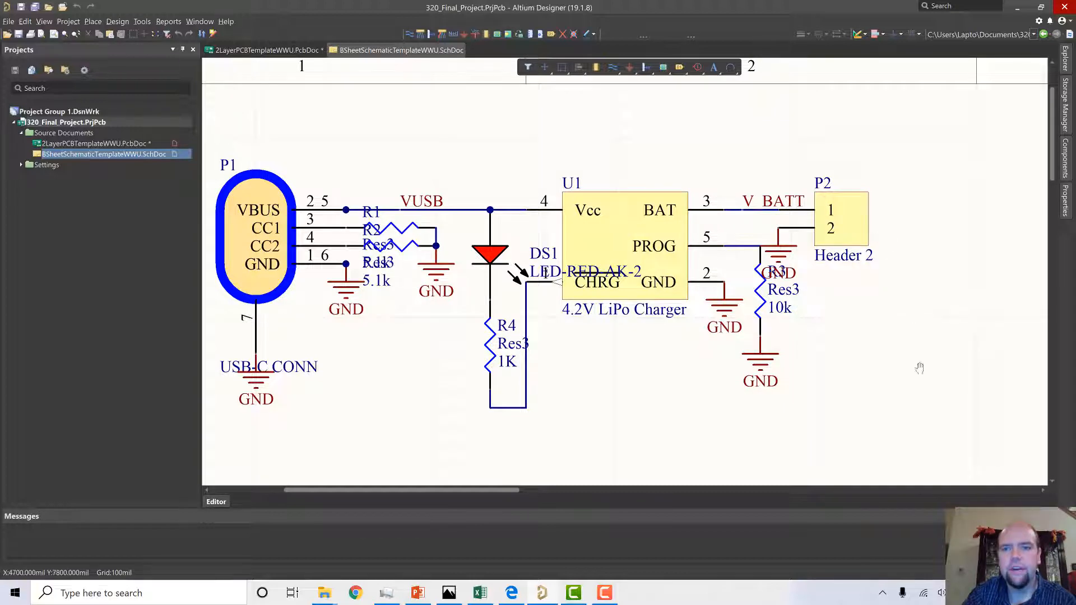
{"action": "right_click_drag", "start_coordinate": [919, 368], "coordinate": [561, 377]}
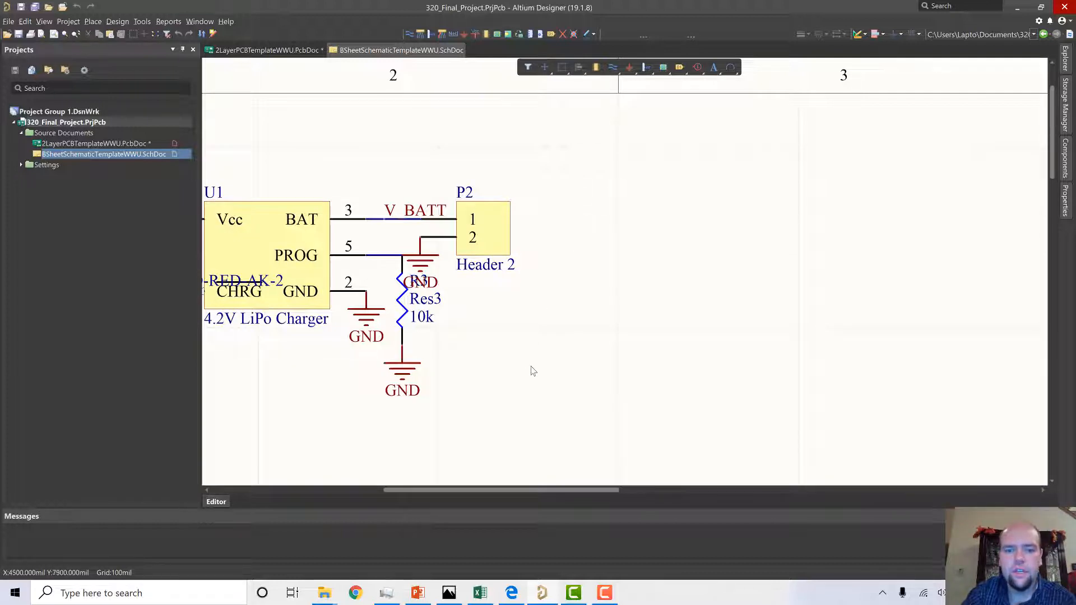
Open the Feeling-Tech FP6291LR boost converter datasheet PDF from the Datasheets folder and reposition its window.
{"action": "mouse_move", "coordinate": [321, 596]}
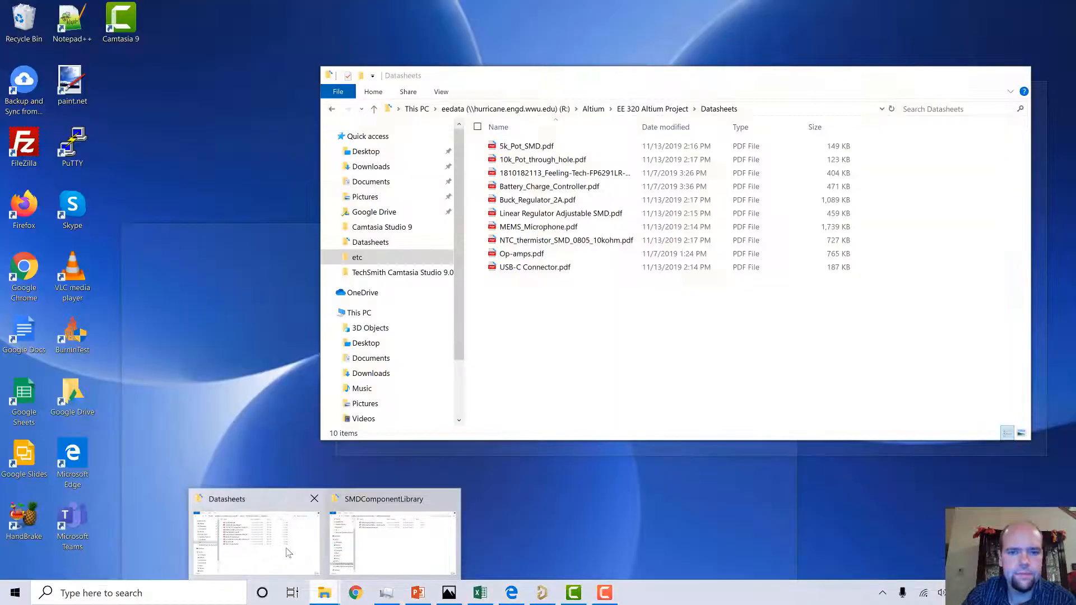
{"action": "left_click", "coordinate": [257, 535]}
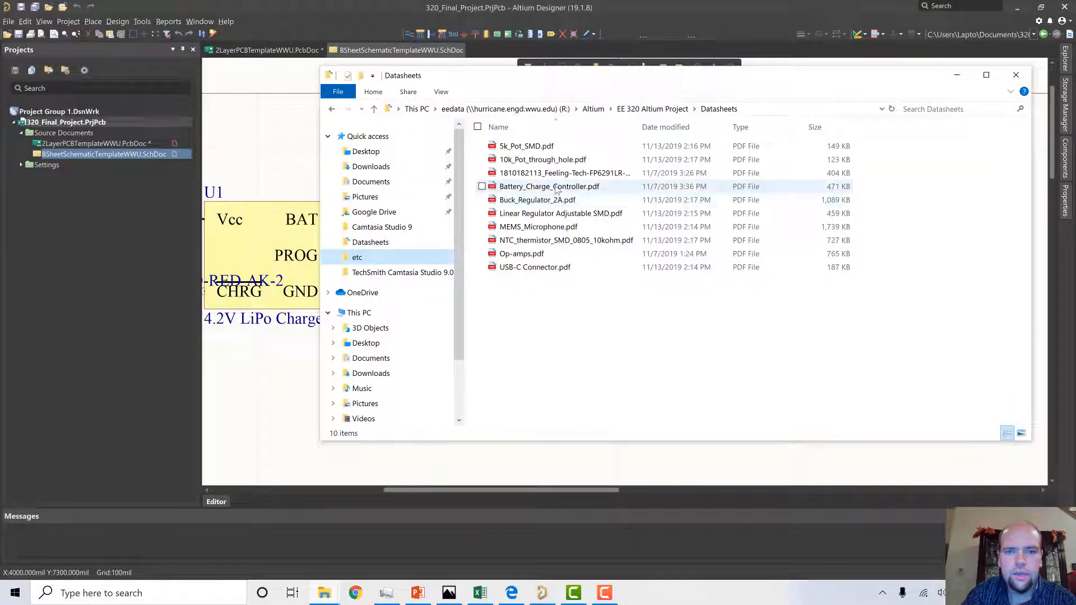
{"action": "double_click", "coordinate": [554, 173]}
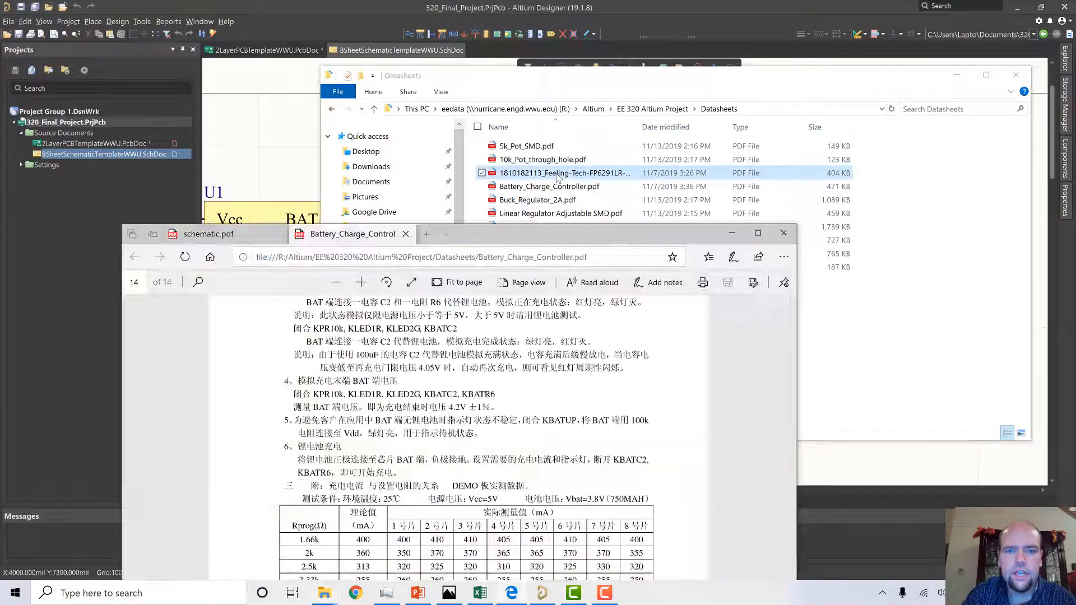
{"action": "left_click_drag", "start_coordinate": [601, 234], "coordinate": [653, 32]}
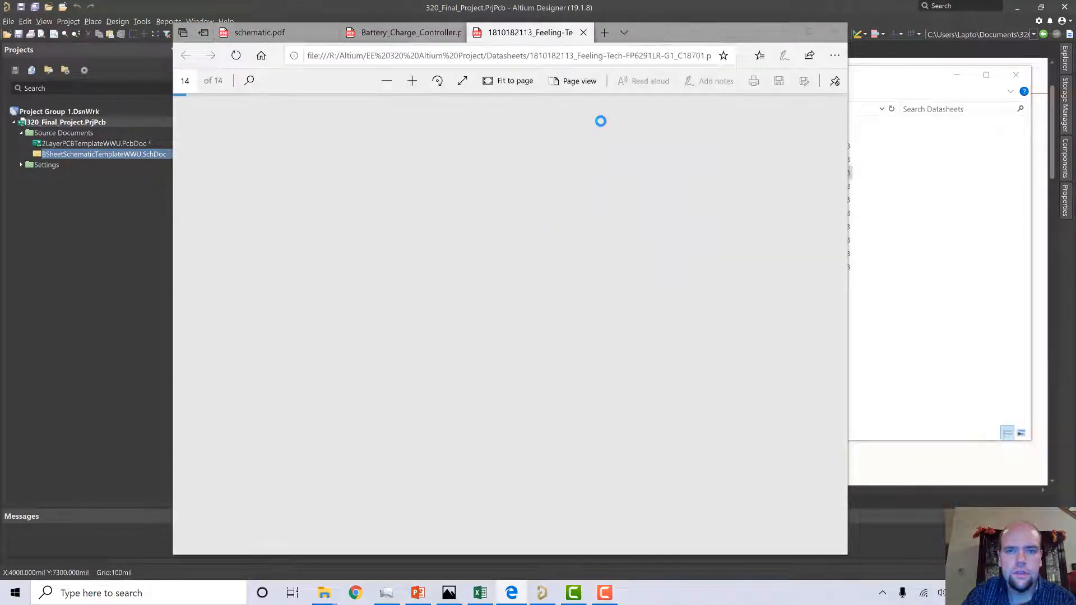
Examine the General Boost Converter circuit under Typical Application on page 9 of the FP6291 datasheet.
{"action": "scroll", "coordinate": [569, 162], "scroll_direction": "down", "scroll_amount": 20}
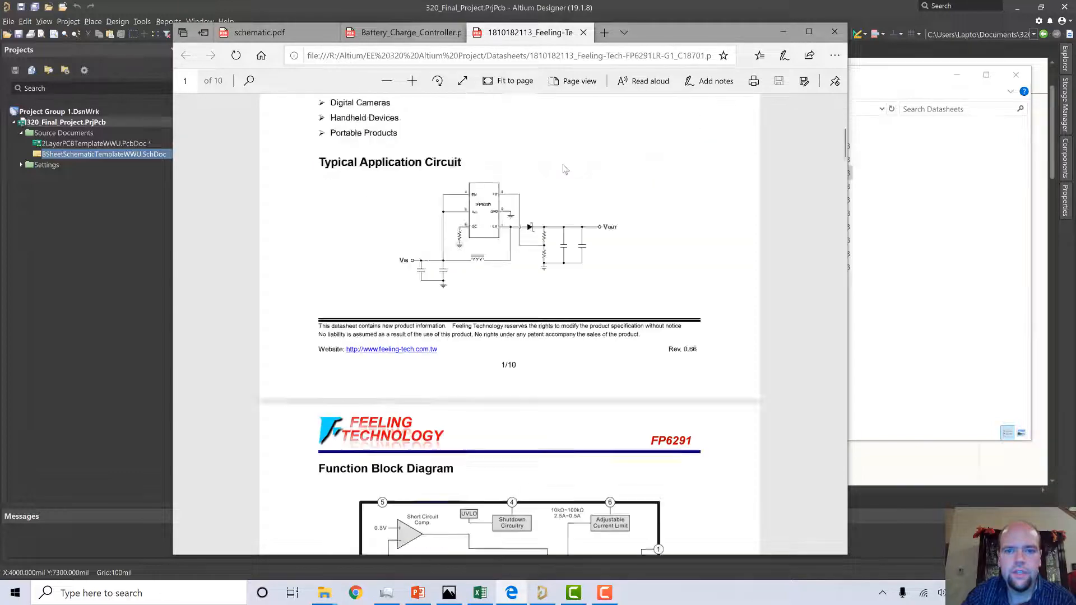
{"action": "scroll", "coordinate": [558, 169], "scroll_direction": "down", "scroll_amount": 20}
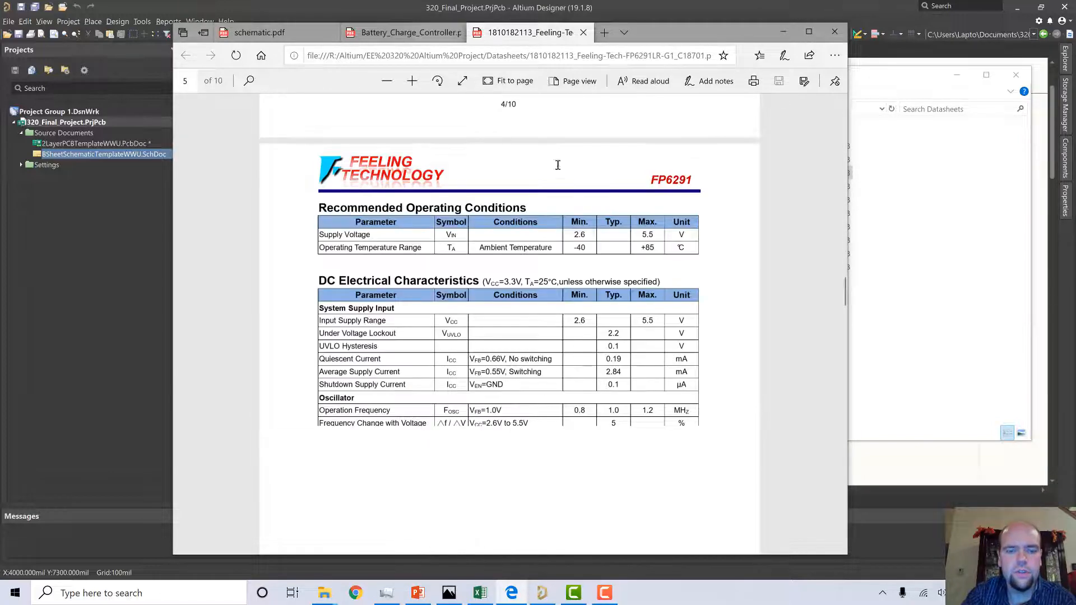
{"action": "scroll", "coordinate": [559, 191], "scroll_direction": "down", "scroll_amount": 15}
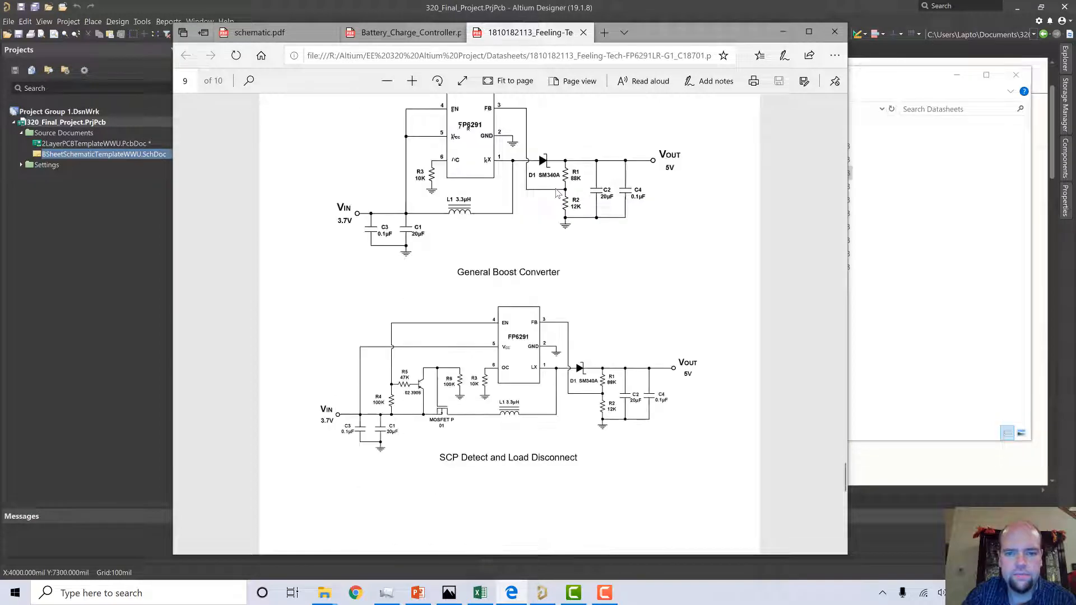
{"action": "scroll", "coordinate": [548, 206], "scroll_direction": "down", "scroll_amount": 3}
{"action": "scroll", "coordinate": [543, 263], "scroll_direction": "up", "scroll_amount": 6}
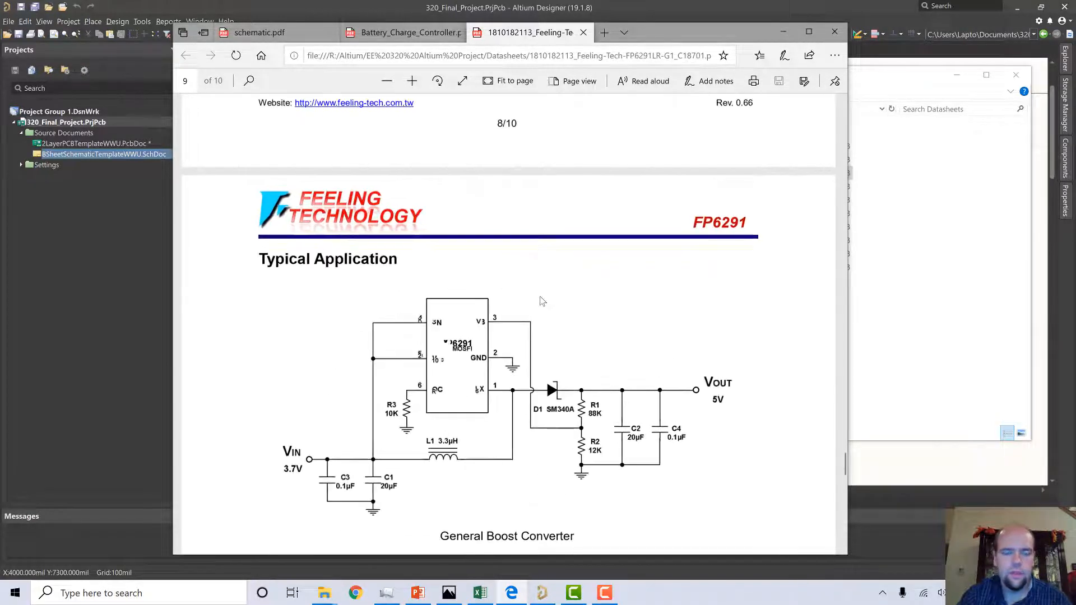
{"action": "scroll", "coordinate": [542, 301], "scroll_direction": "up", "scroll_amount": 5, "text": "ctrl"}
{"action": "scroll", "coordinate": [542, 302], "scroll_direction": "down", "scroll_amount": 4, "text": "ctrl"}
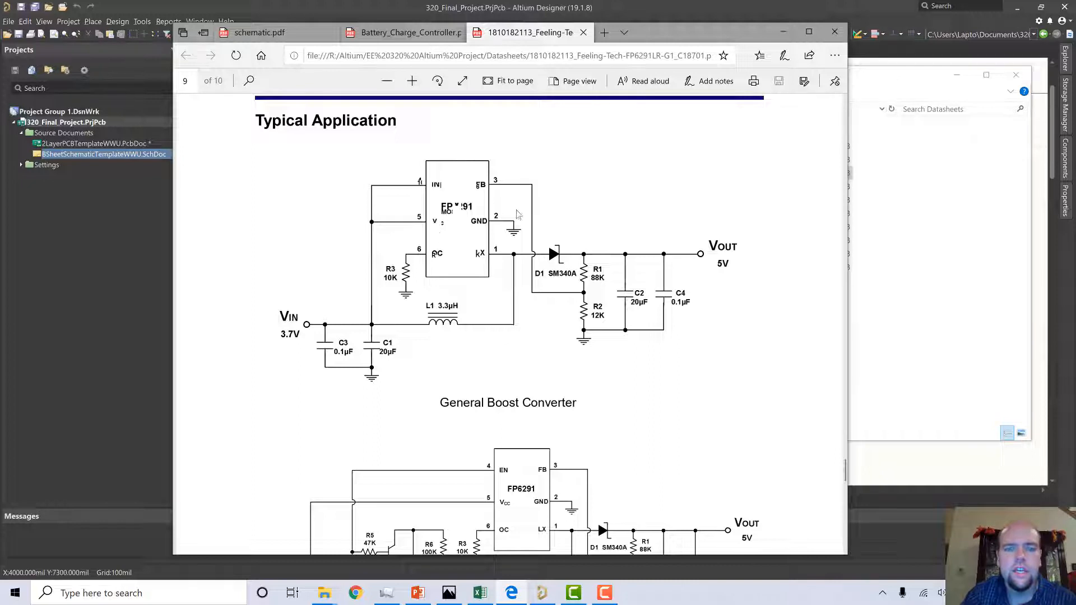
Switch back to the Altium Designer schematic and choose 320Parts.SchLib as the component library.
{"action": "left_click", "coordinate": [632, 4]}
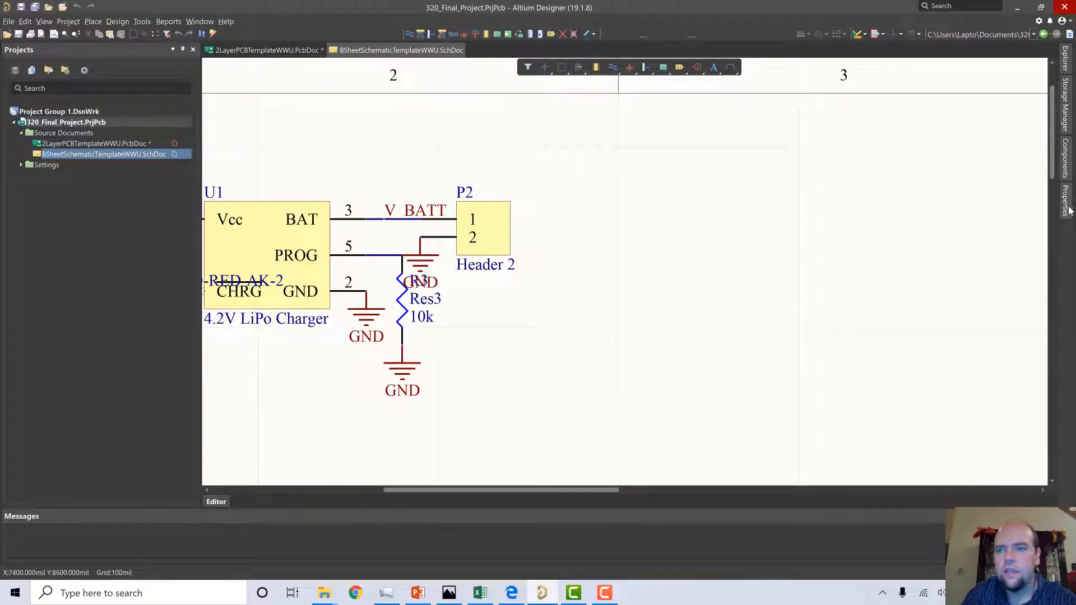
{"action": "right_click_drag", "start_coordinate": [849, 289], "coordinate": [664, 292]}
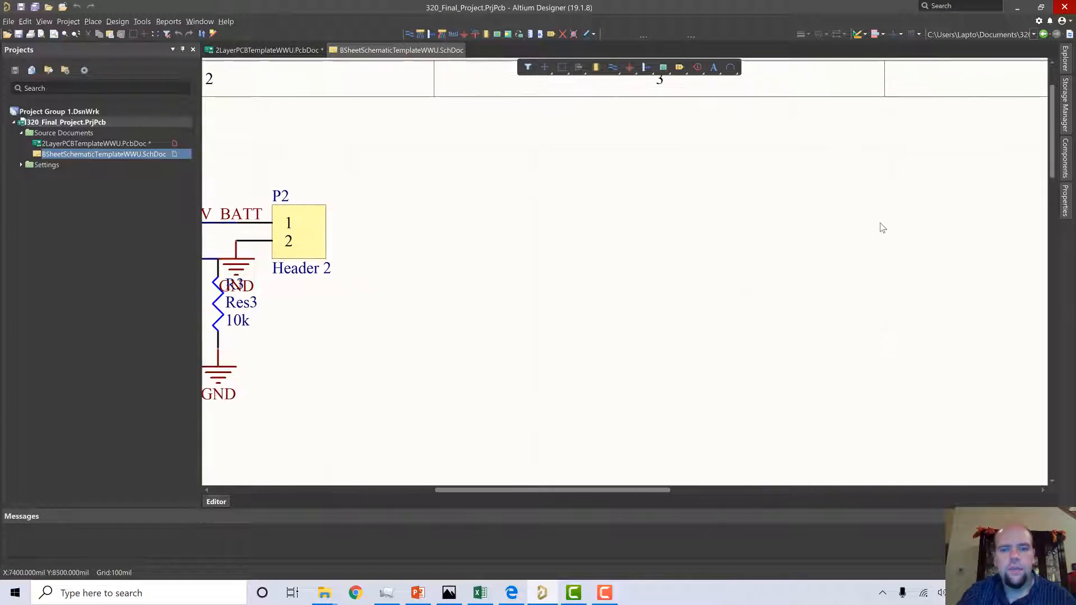
{"action": "scroll", "coordinate": [880, 223], "scroll_direction": "down", "scroll_amount": 2, "text": "ctrl"}
{"action": "right_click_drag", "start_coordinate": [789, 265], "coordinate": [734, 256]}
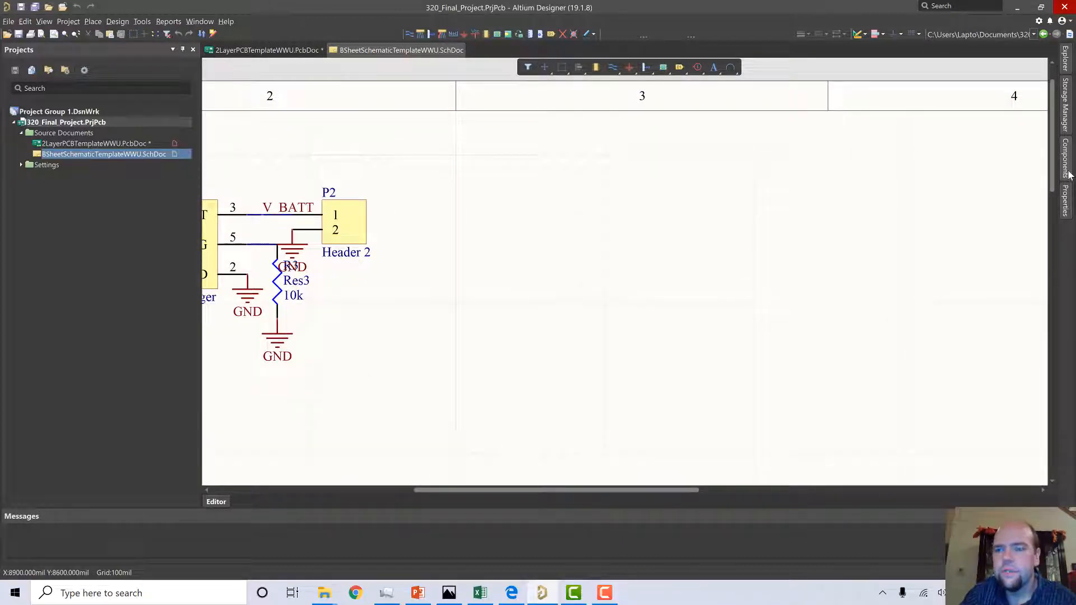
{"action": "mouse_move", "coordinate": [1069, 175]}
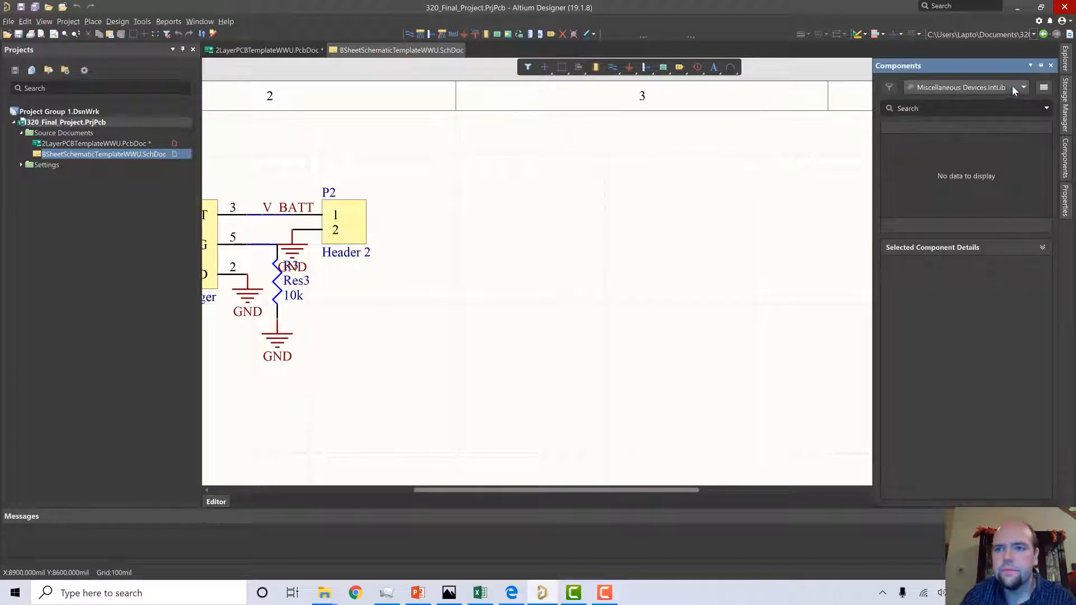
{"action": "left_click", "coordinate": [1013, 86]}
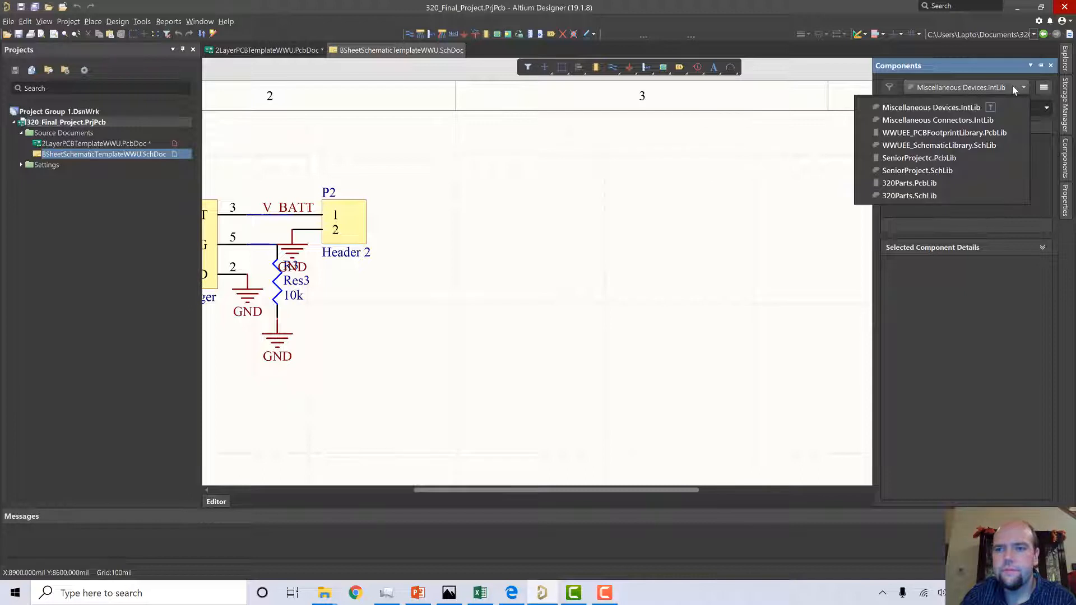
{"action": "left_click", "coordinate": [910, 195]}
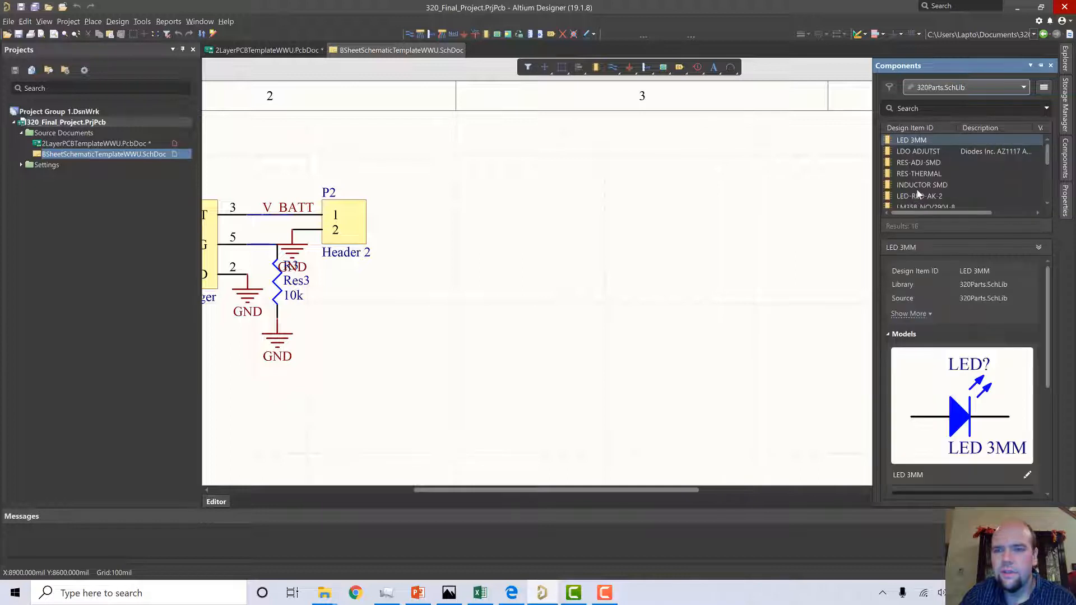
Place the Boost Reg (Feeling Tech) 800 mA 12V part in the empty area to the right of header P2.
{"action": "scroll", "coordinate": [924, 176], "scroll_direction": "down", "scroll_amount": 3}
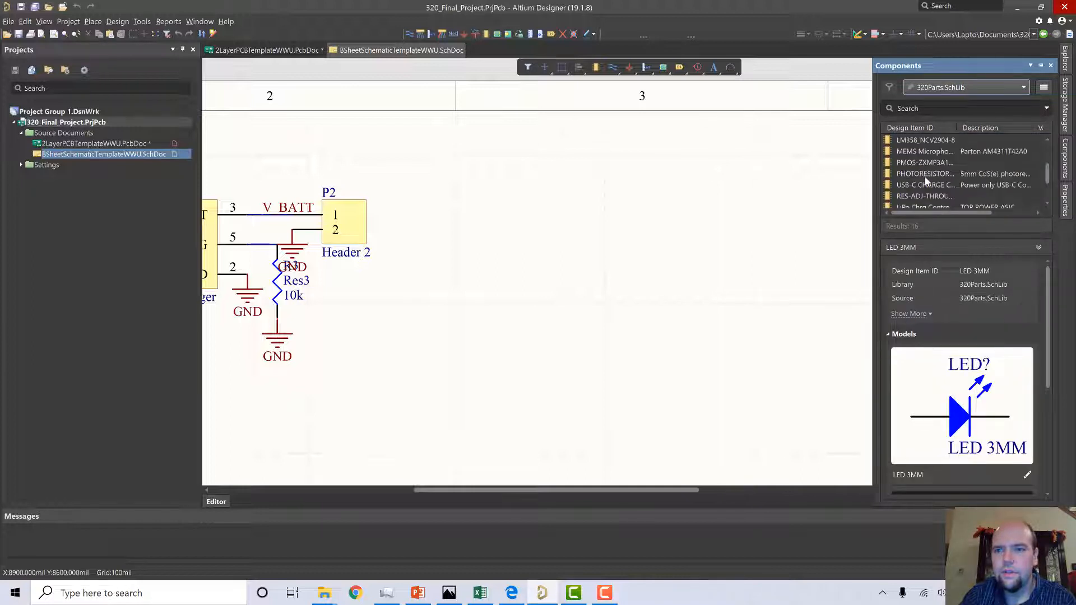
{"action": "scroll", "coordinate": [924, 177], "scroll_direction": "down", "scroll_amount": 1}
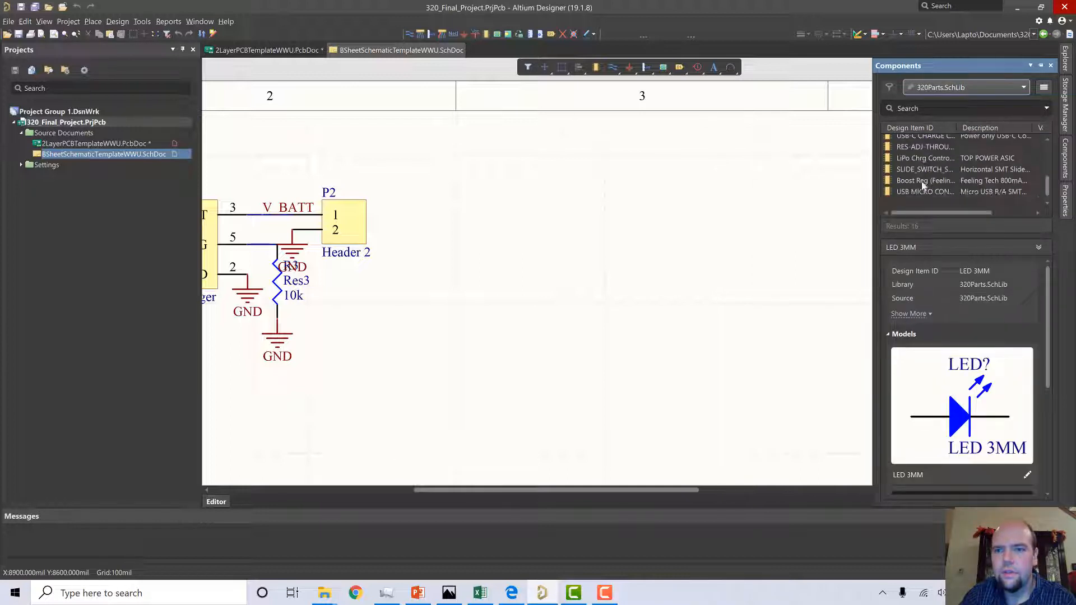
{"action": "left_click", "coordinate": [921, 180]}
{"action": "right_click", "coordinate": [922, 183]}
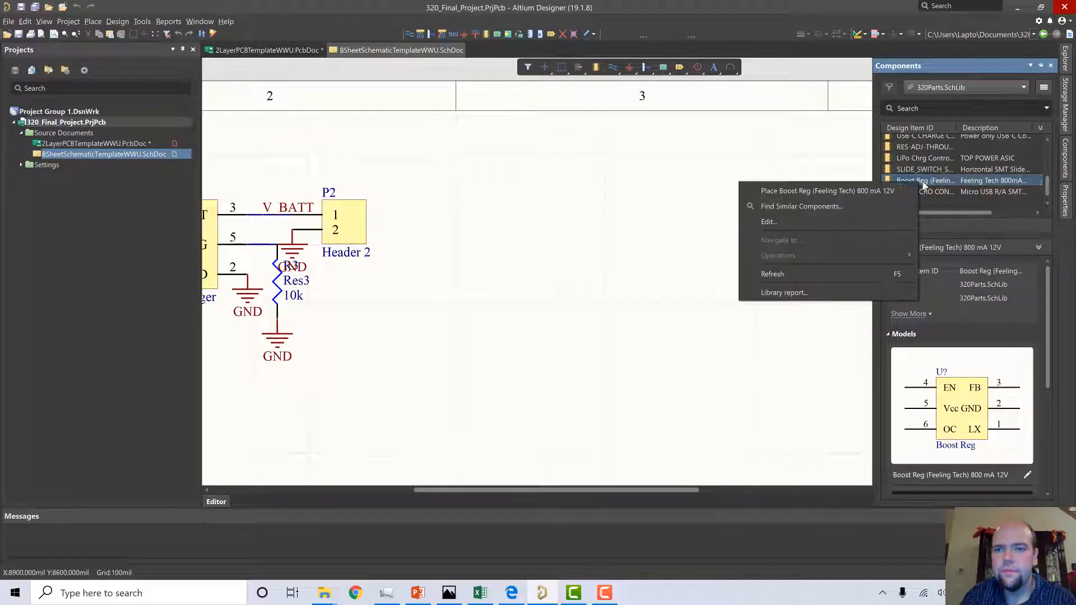
{"action": "left_click", "coordinate": [815, 192]}
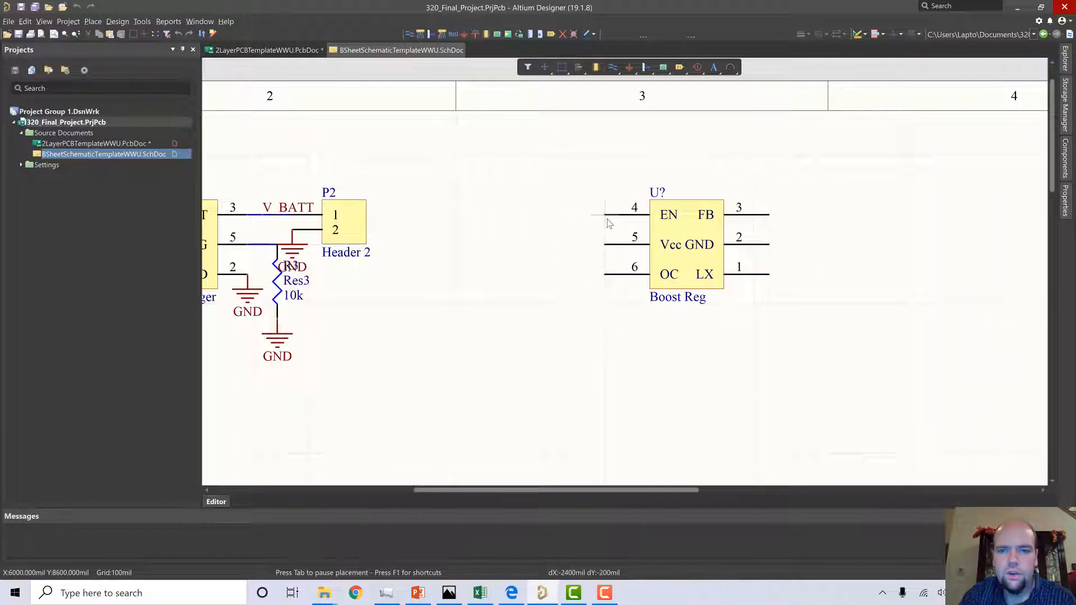
{"action": "right_click", "coordinate": [722, 219]}
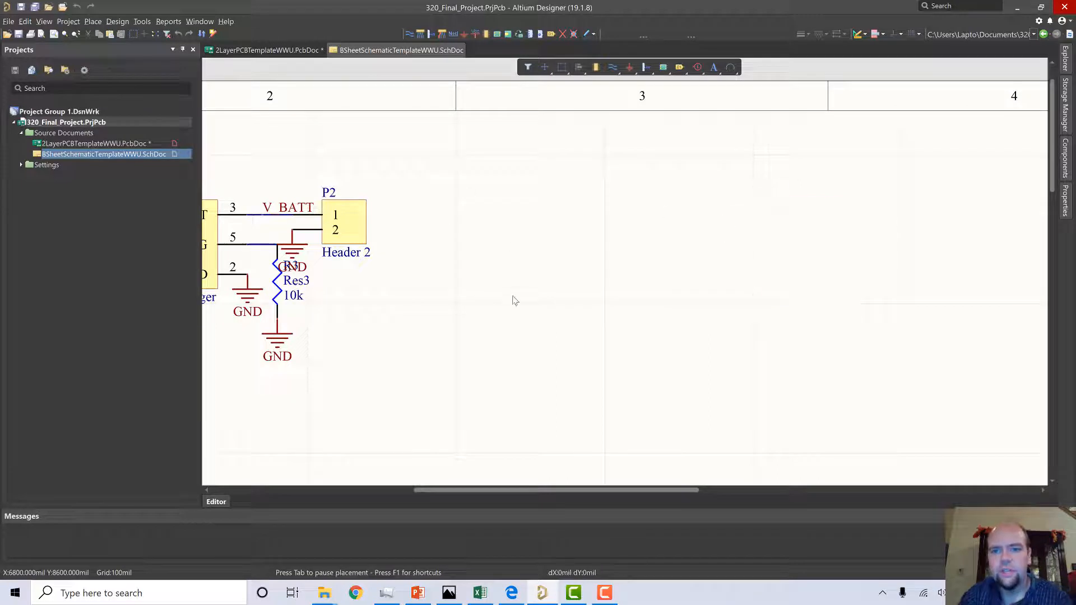
{"action": "right_click", "coordinate": [592, 381]}
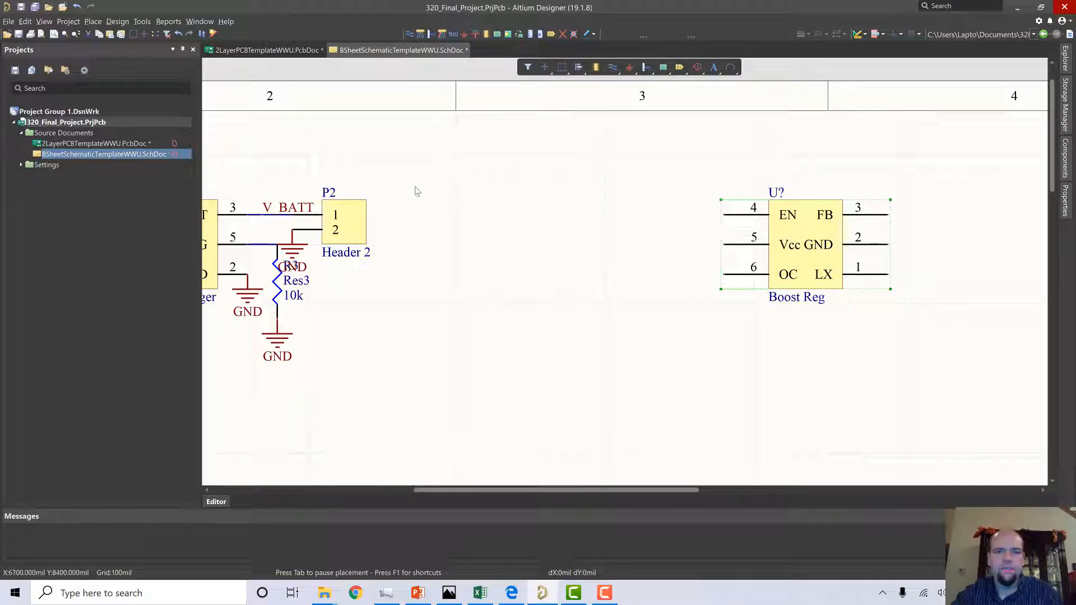
Wire the V_BATT net past header P2 to the boost regulator's EN pin and on to its Vcc pin.
{"action": "left_click", "coordinate": [612, 67]}
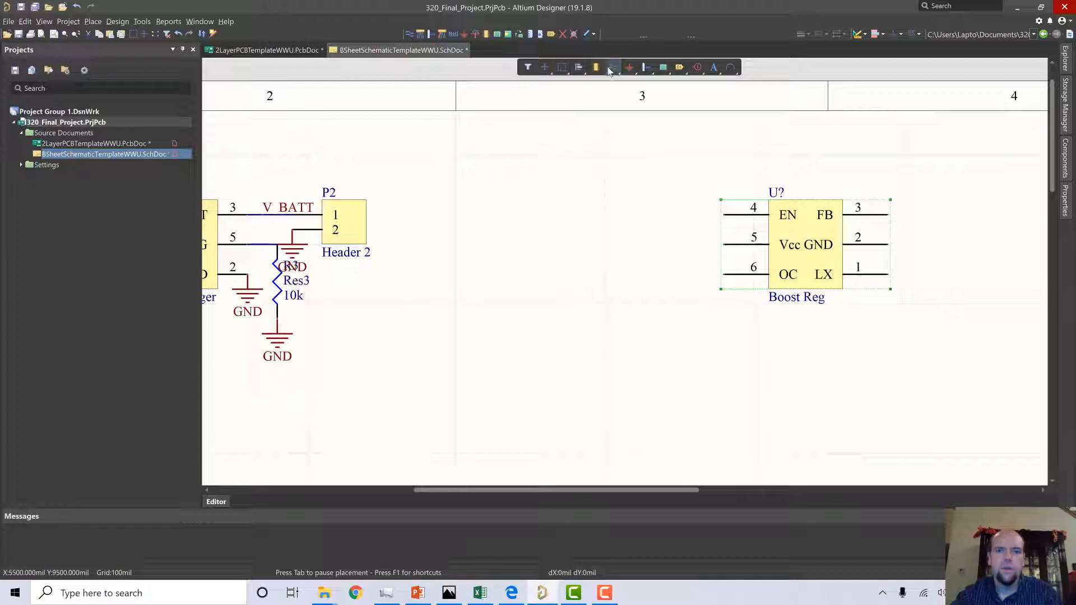
{"action": "left_click", "coordinate": [263, 215]}
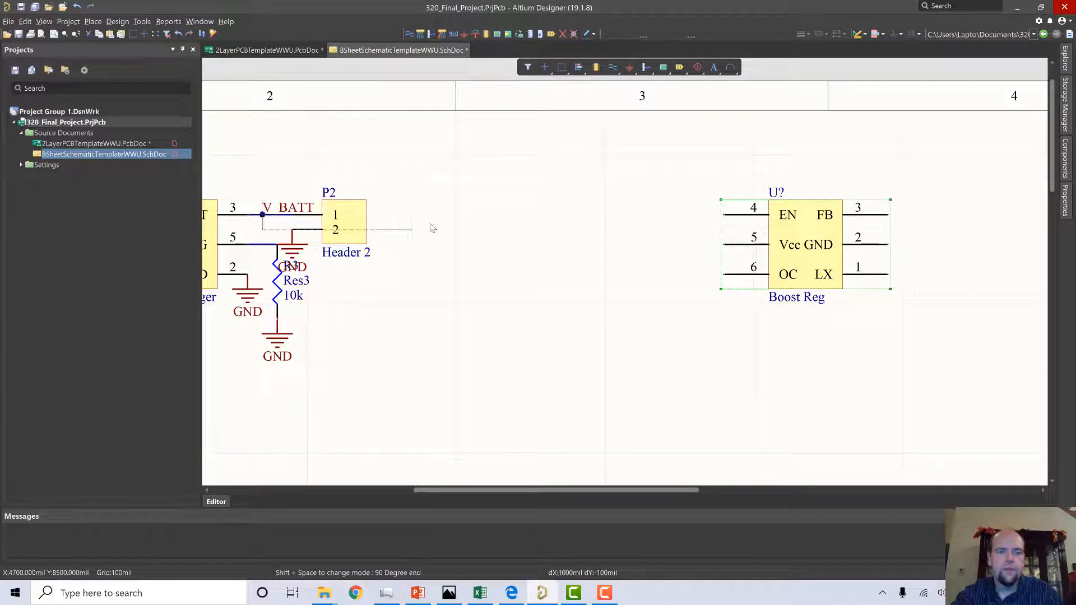
{"action": "left_click", "coordinate": [727, 220]}
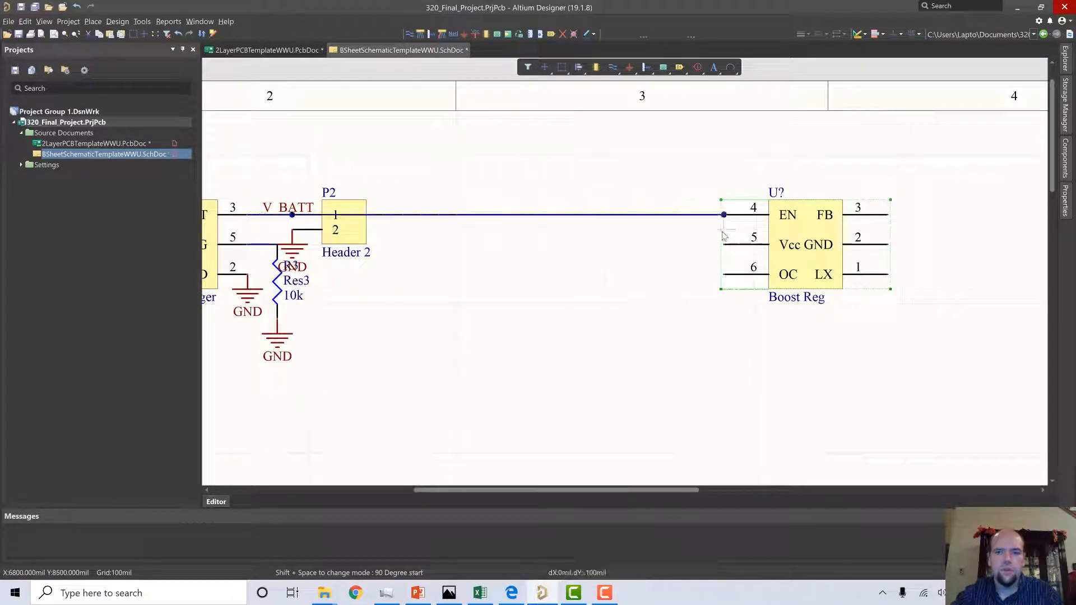
{"action": "left_click", "coordinate": [724, 244]}
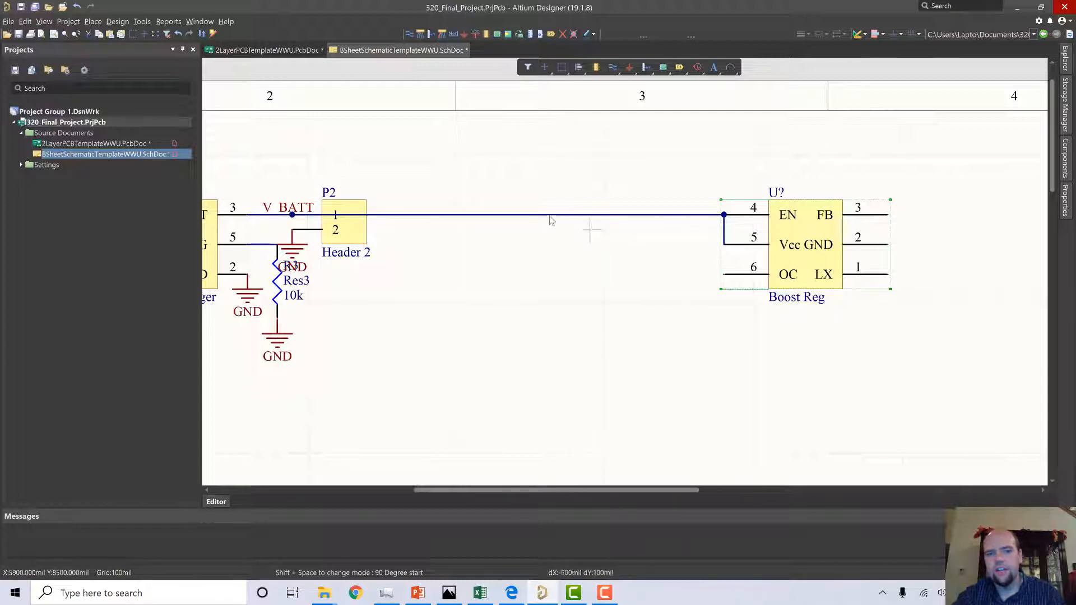
{"action": "scroll", "coordinate": [552, 225], "scroll_direction": "left", "scroll_amount": 2}
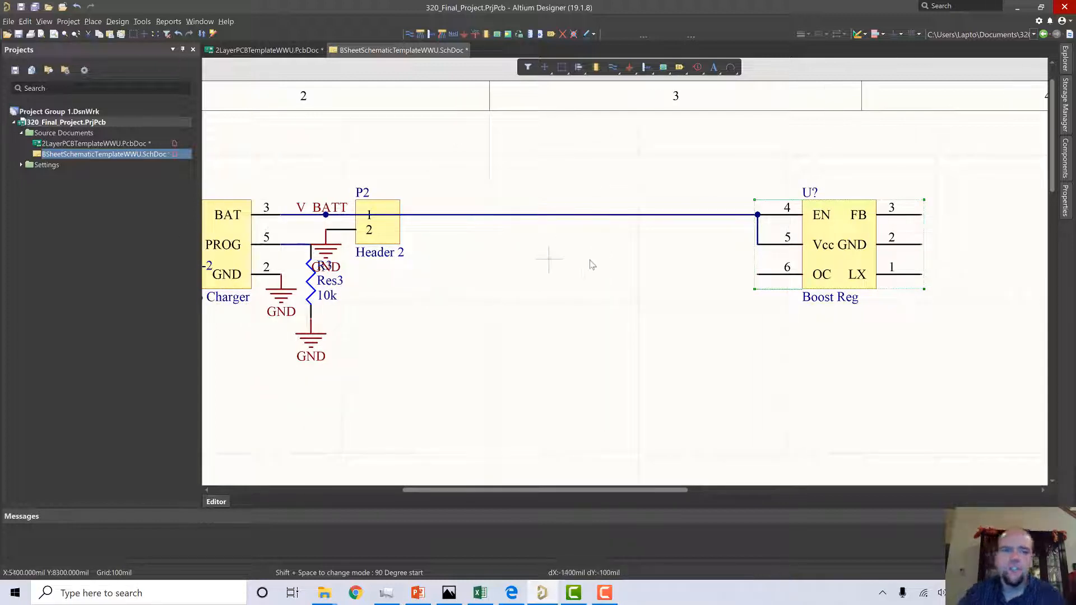
{"action": "left_click", "coordinate": [689, 257]}
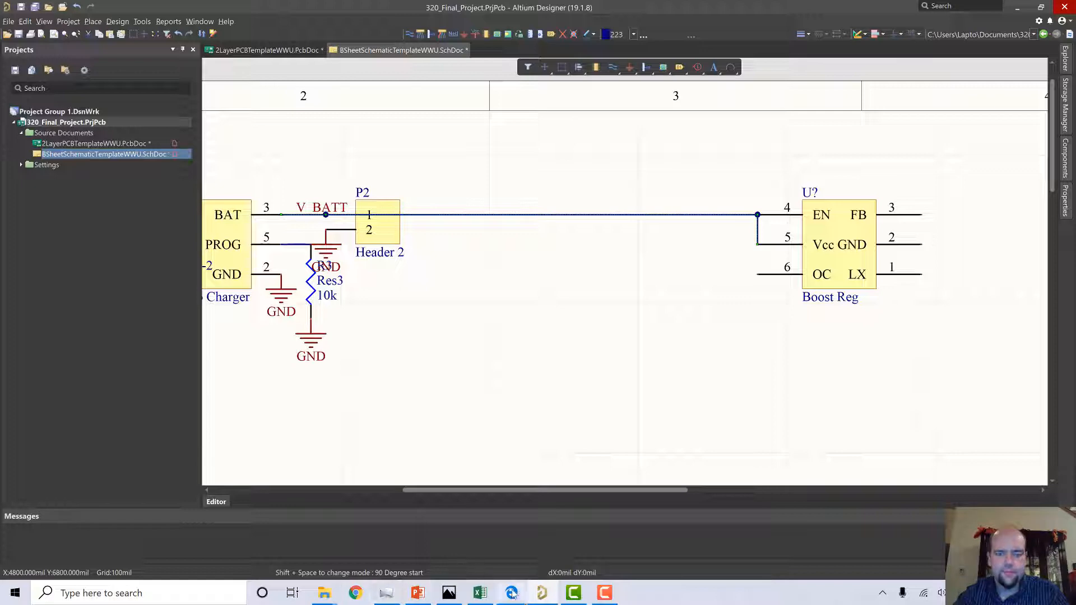
Examine the General Boost Converter circuit in the FP6291 datasheet for the components connected to each regulator pin.
{"action": "mouse_move", "coordinate": [513, 592]}
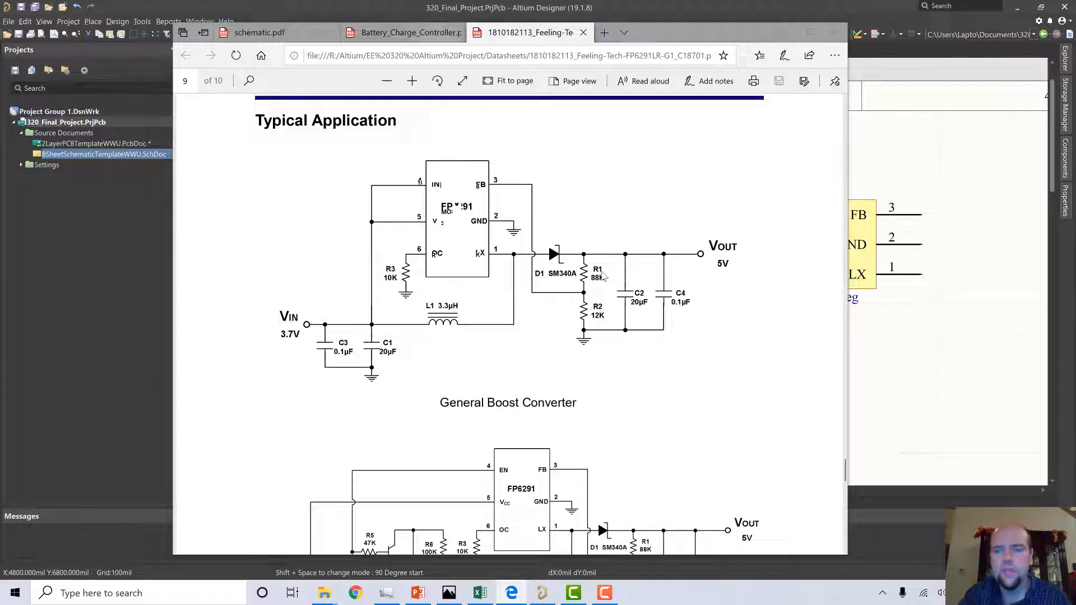
{"action": "left_click", "coordinate": [876, 5]}
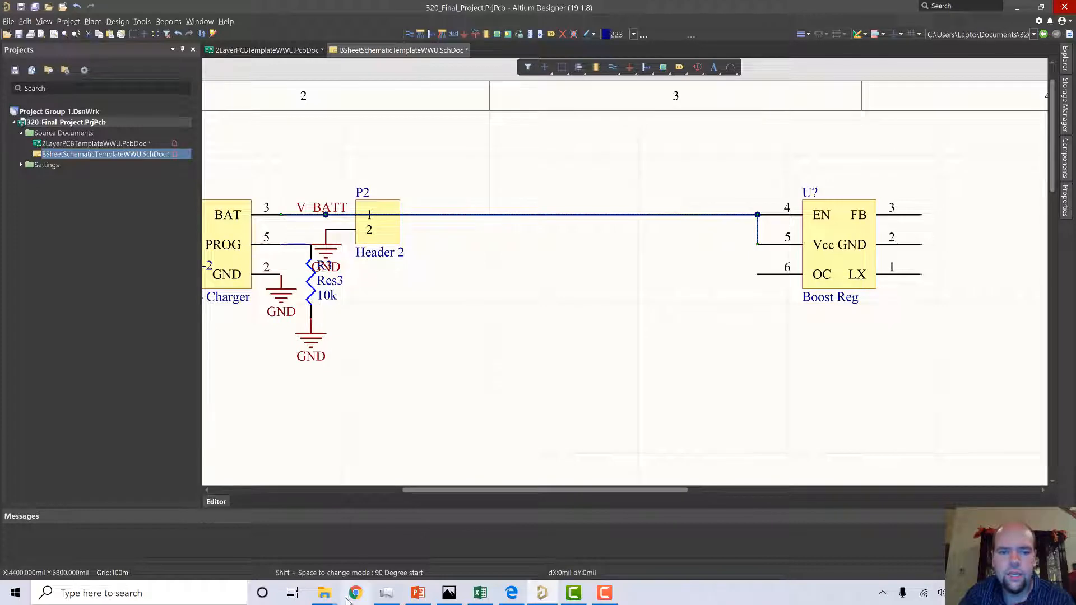
{"action": "mouse_move", "coordinate": [327, 600]}
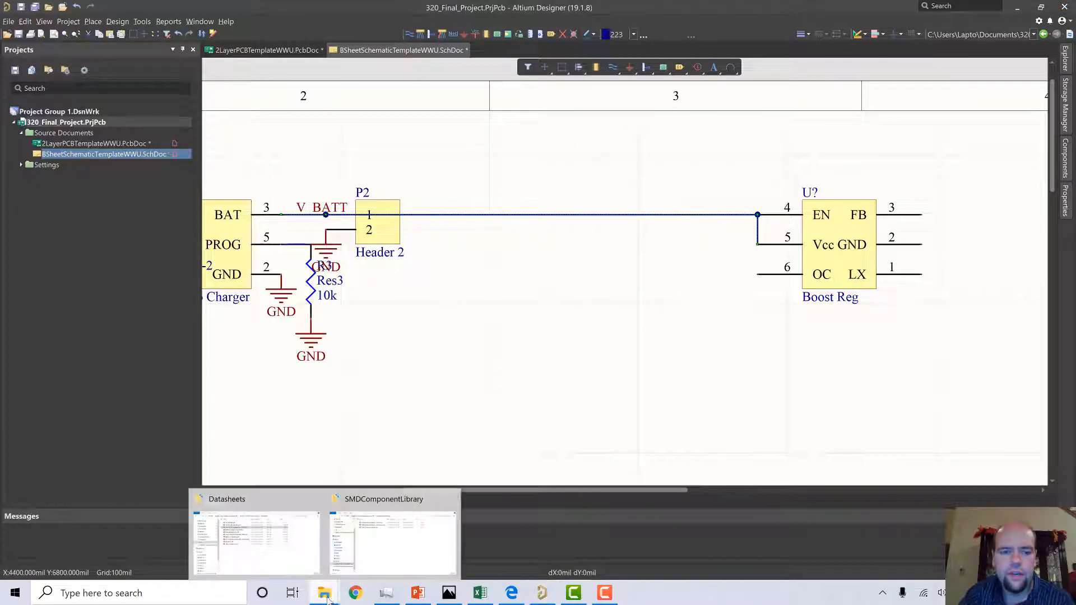
{"action": "left_click", "coordinate": [519, 596]}
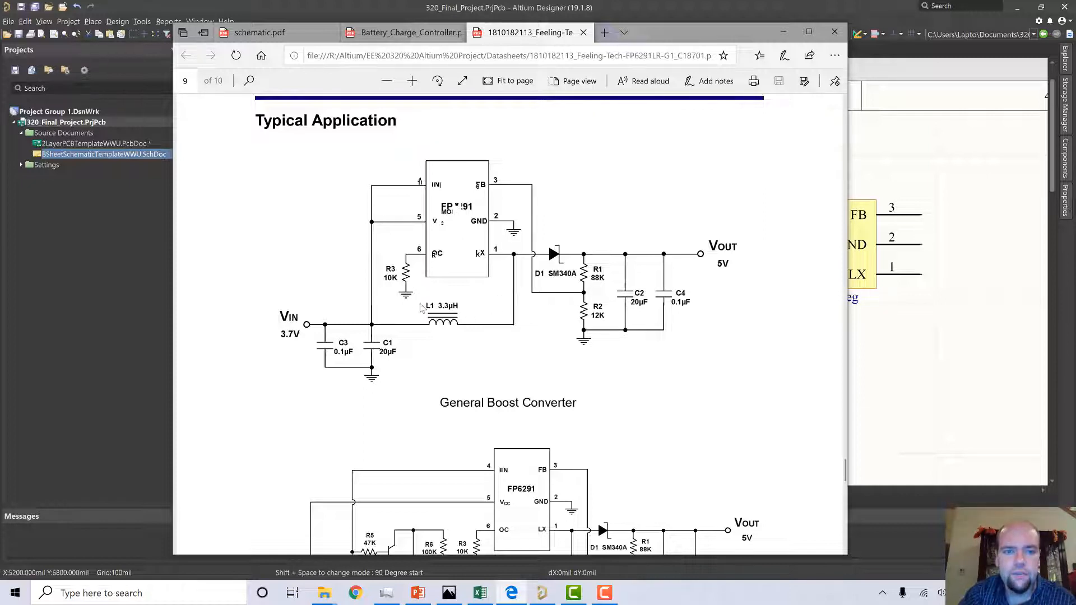
{"action": "left_click", "coordinate": [793, 5]}
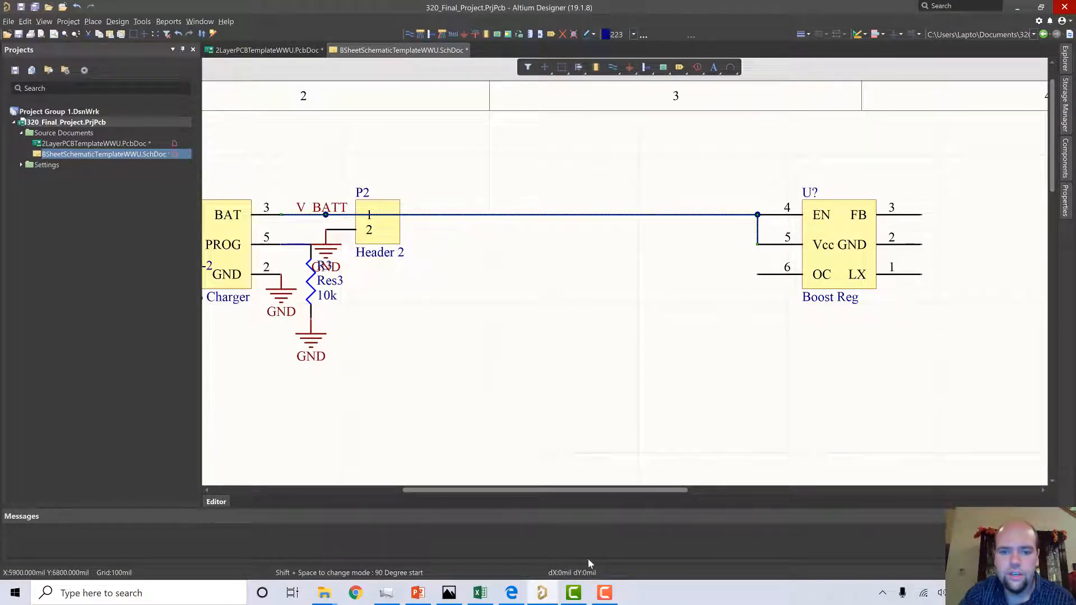
{"action": "left_click", "coordinate": [511, 593]}
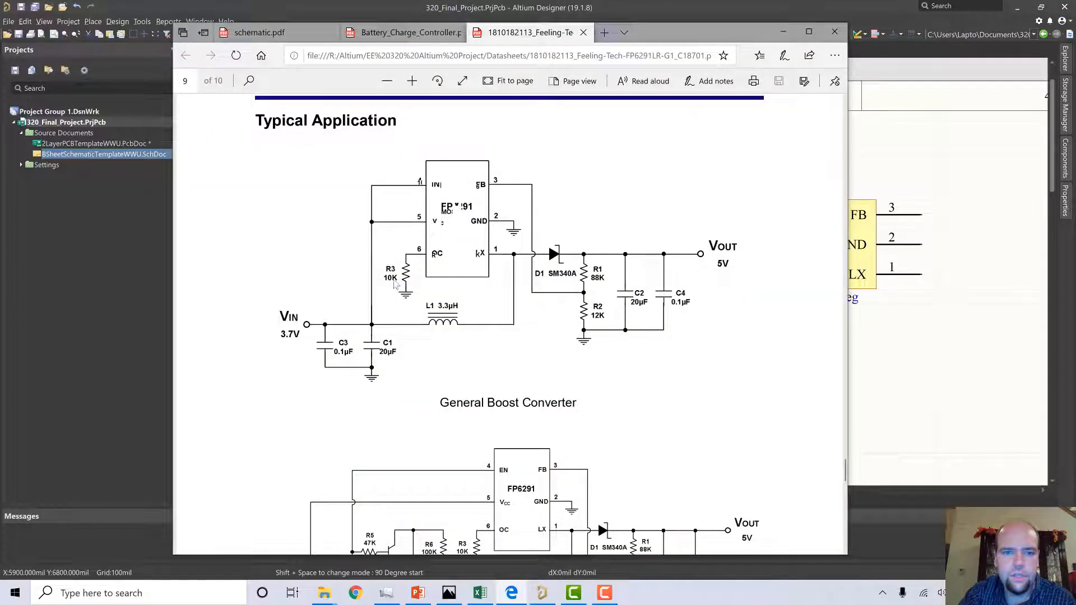
{"action": "left_click", "coordinate": [939, 372]}
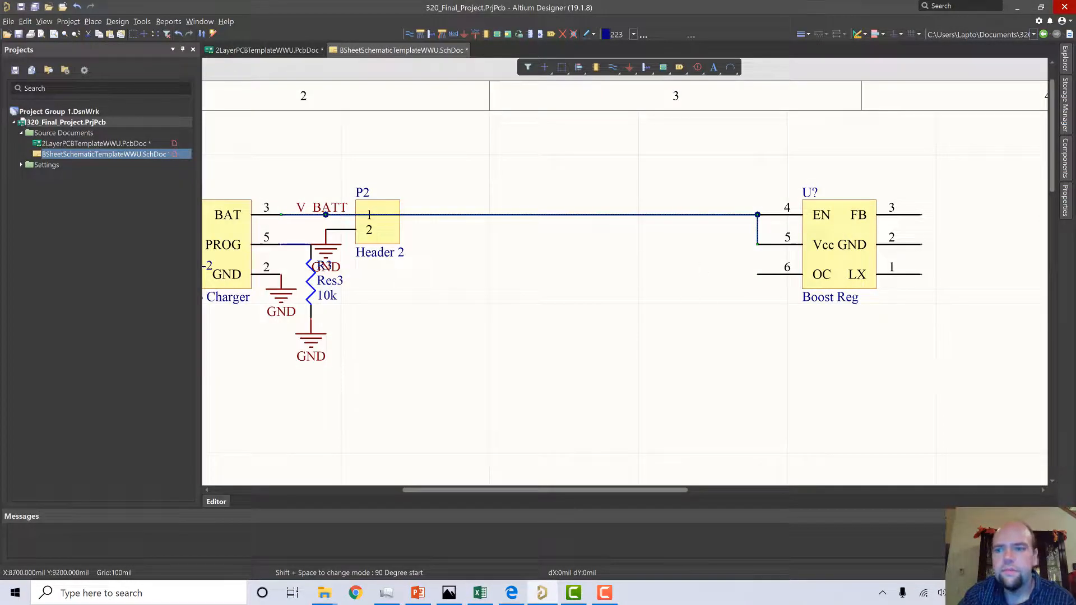
Place a Res3 resistor from Miscellaneous Devices.IntLib, with the J1-0603 footprint, vertically below the boost regulator's OC pin so it connects.
{"action": "left_click", "coordinate": [1065, 155]}
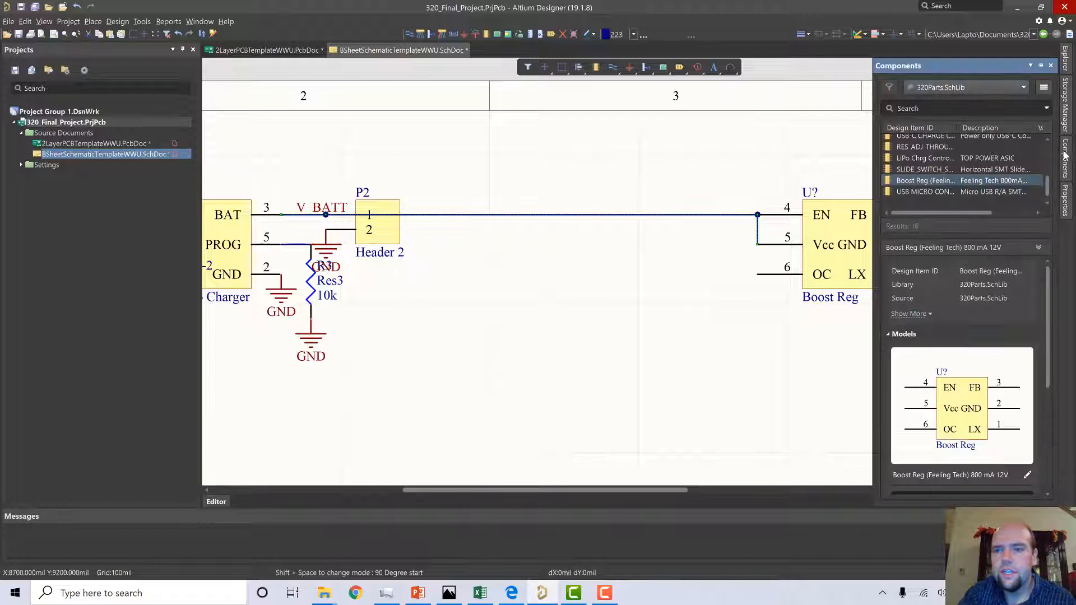
{"action": "left_click", "coordinate": [972, 87]}
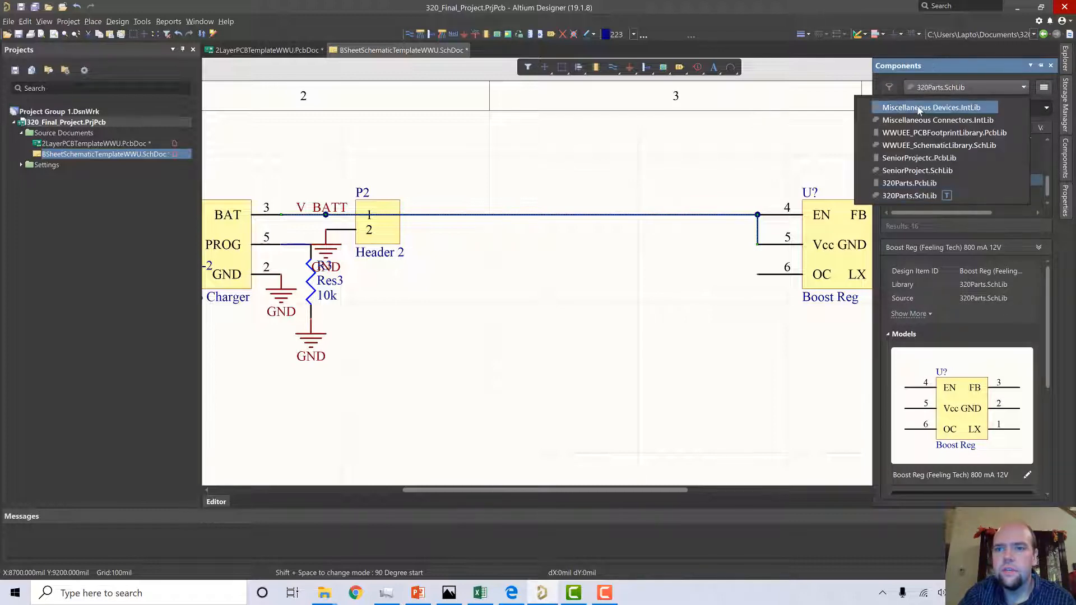
{"action": "left_click", "coordinate": [918, 108]}
{"action": "scroll", "coordinate": [923, 158], "scroll_direction": "down", "scroll_amount": 3}
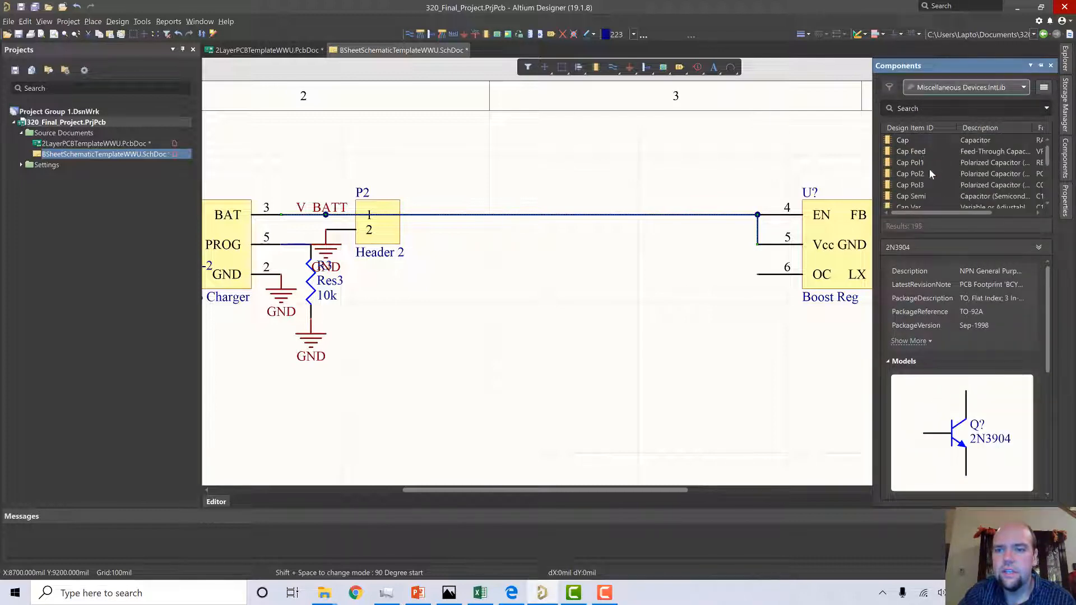
{"action": "scroll", "coordinate": [929, 171], "scroll_direction": "down", "scroll_amount": 12}
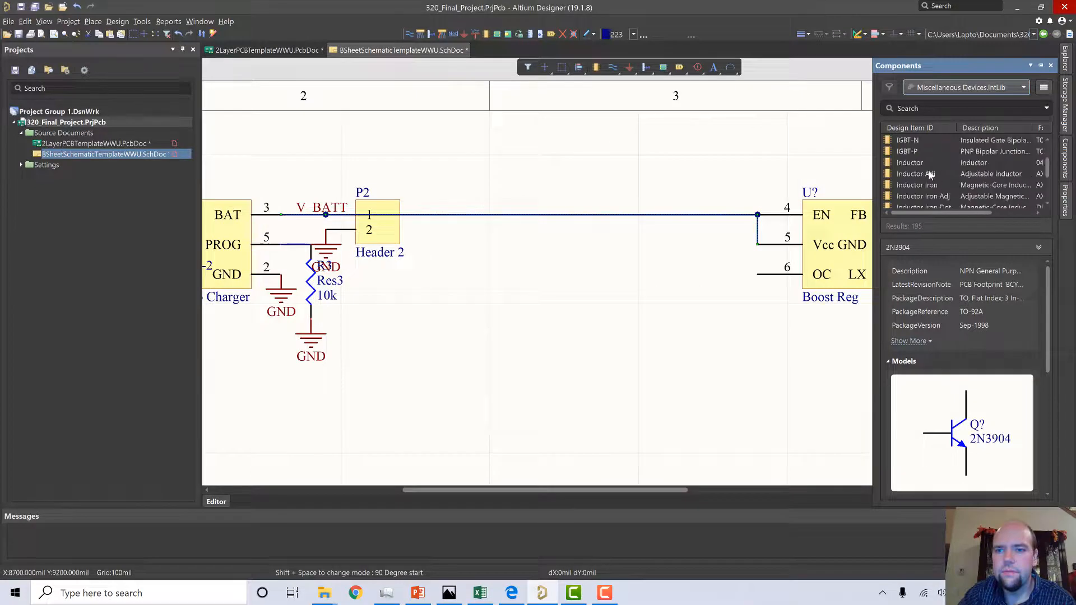
{"action": "scroll", "coordinate": [927, 173], "scroll_direction": "down", "scroll_amount": 15}
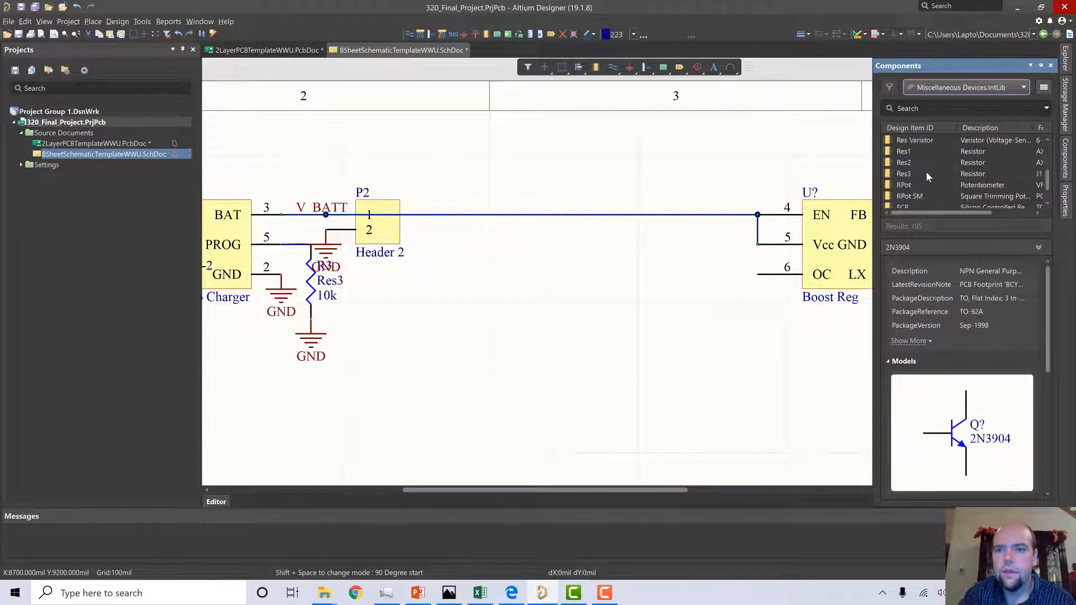
{"action": "left_click", "coordinate": [904, 174]}
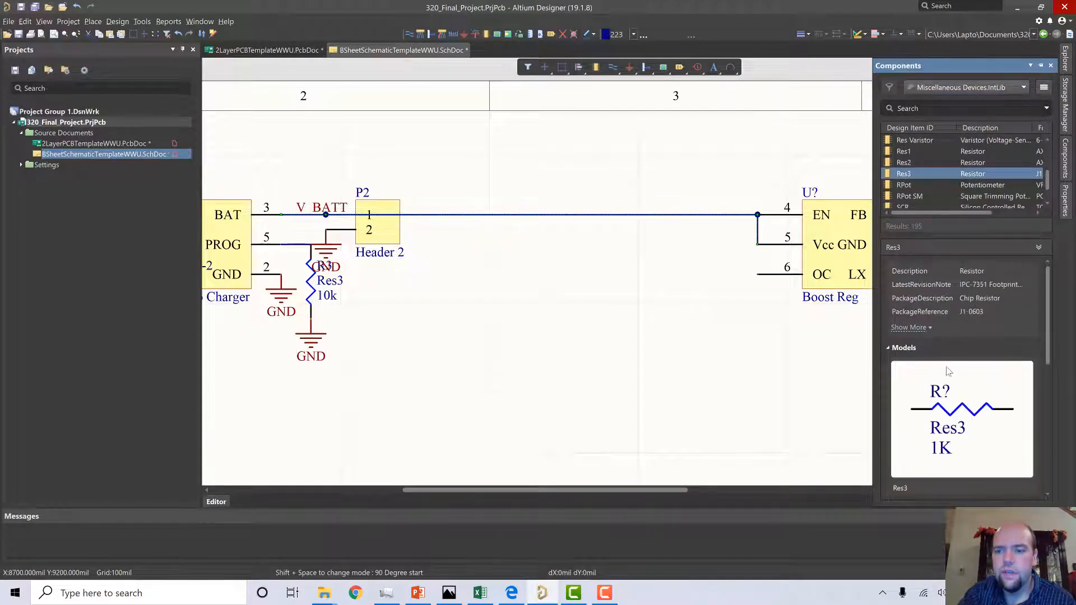
{"action": "scroll", "coordinate": [947, 371], "scroll_direction": "down", "scroll_amount": 5}
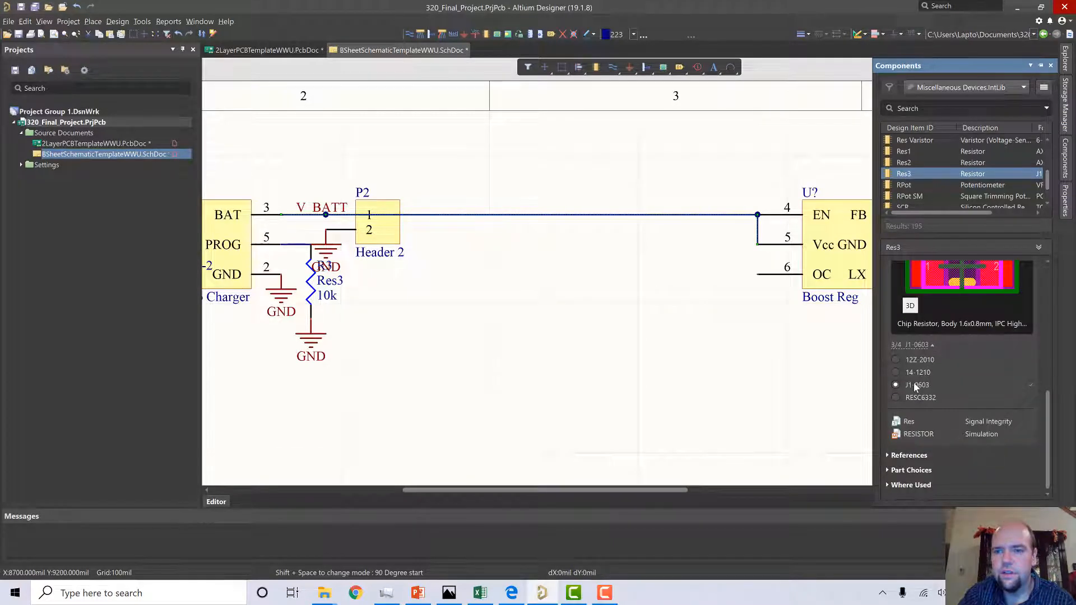
{"action": "right_click", "coordinate": [904, 175]}
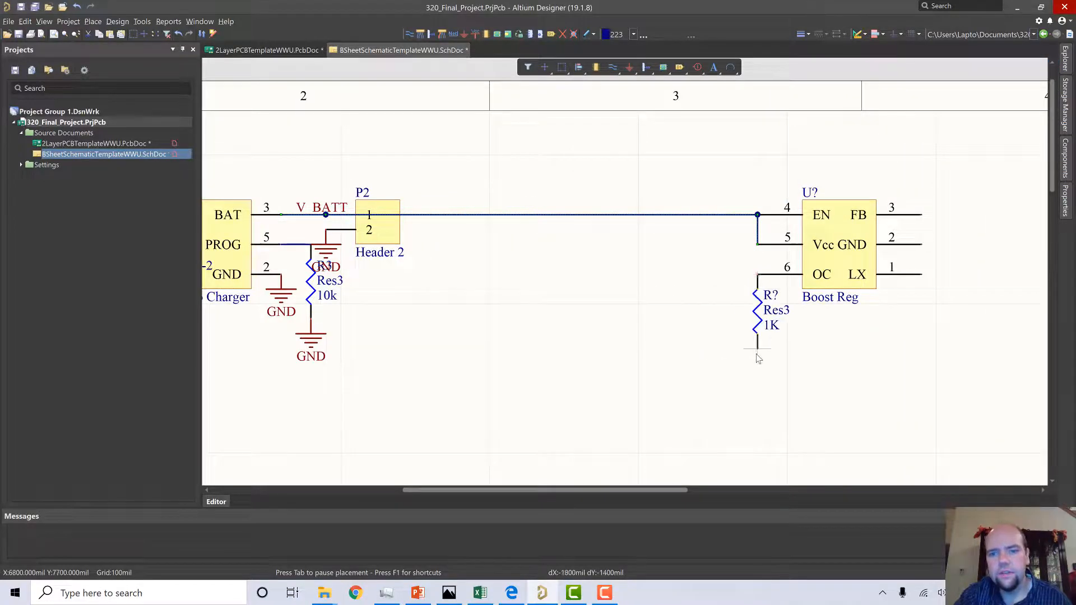
{"action": "left_click", "coordinate": [756, 350]}
{"action": "key", "text": "Escape"}
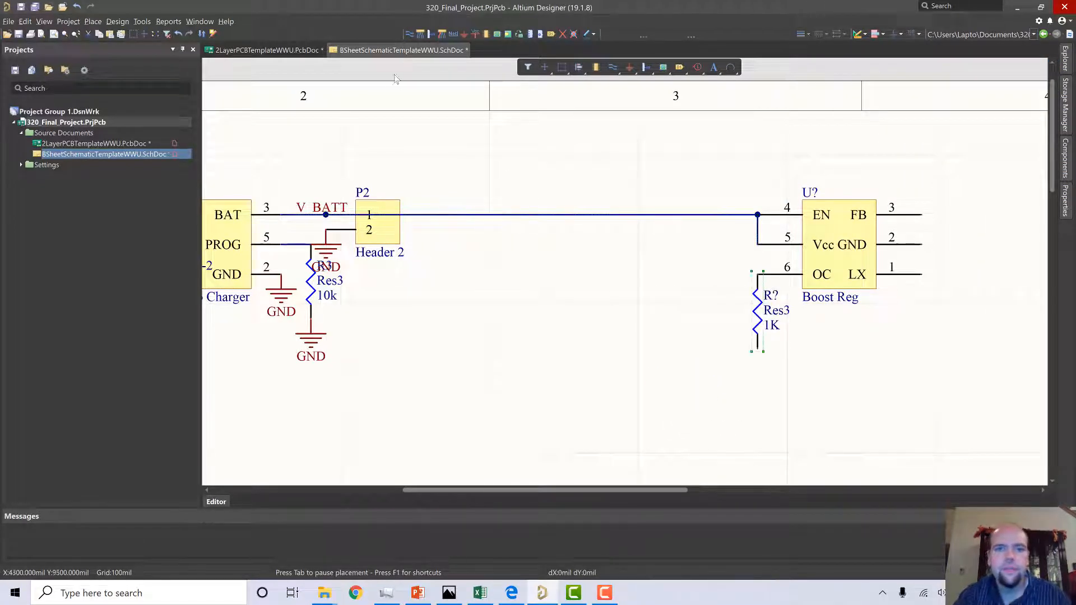
Attach a GND symbol to the lower end of the OC resistor and set the resistor's value to 10k.
{"action": "left_click", "coordinate": [464, 34]}
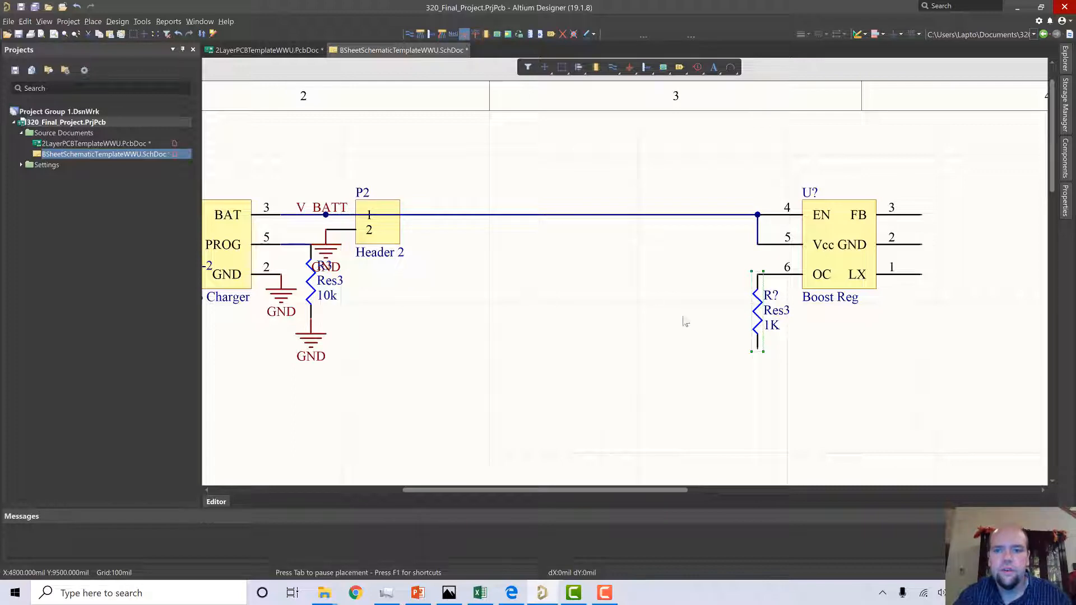
{"action": "left_click", "coordinate": [763, 356]}
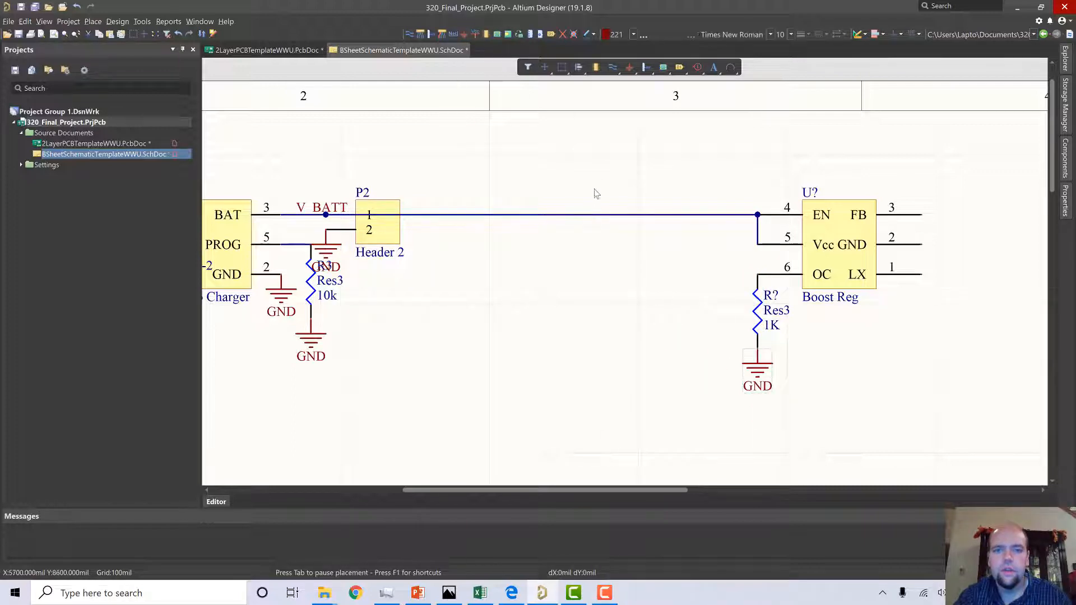
{"action": "double_click", "coordinate": [778, 320]}
{"action": "type", "text": "1"}
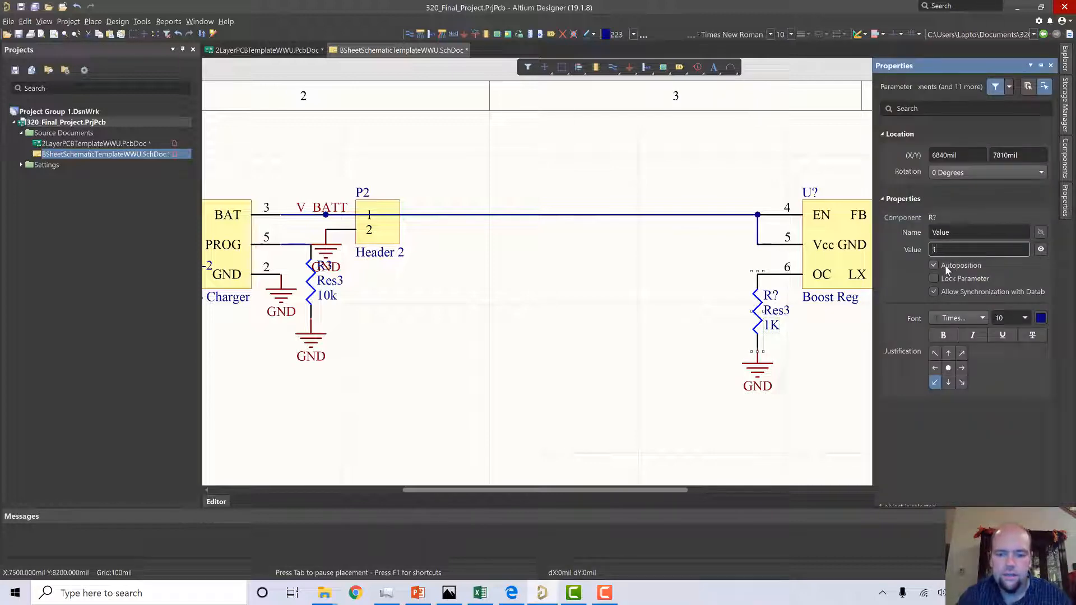
{"action": "type", "text": "0k"}
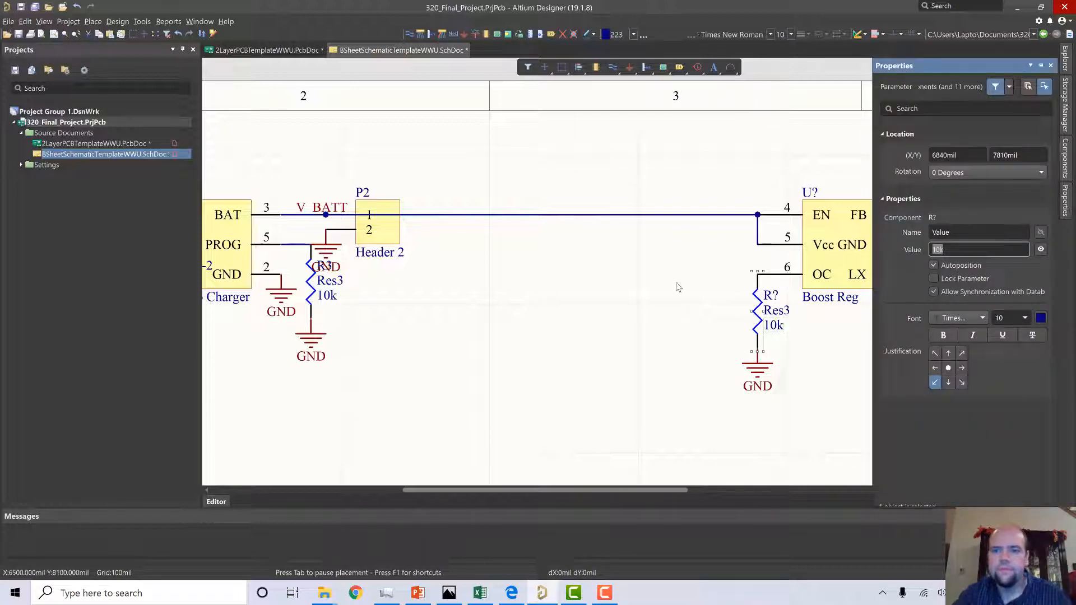
{"action": "left_click", "coordinate": [674, 284]}
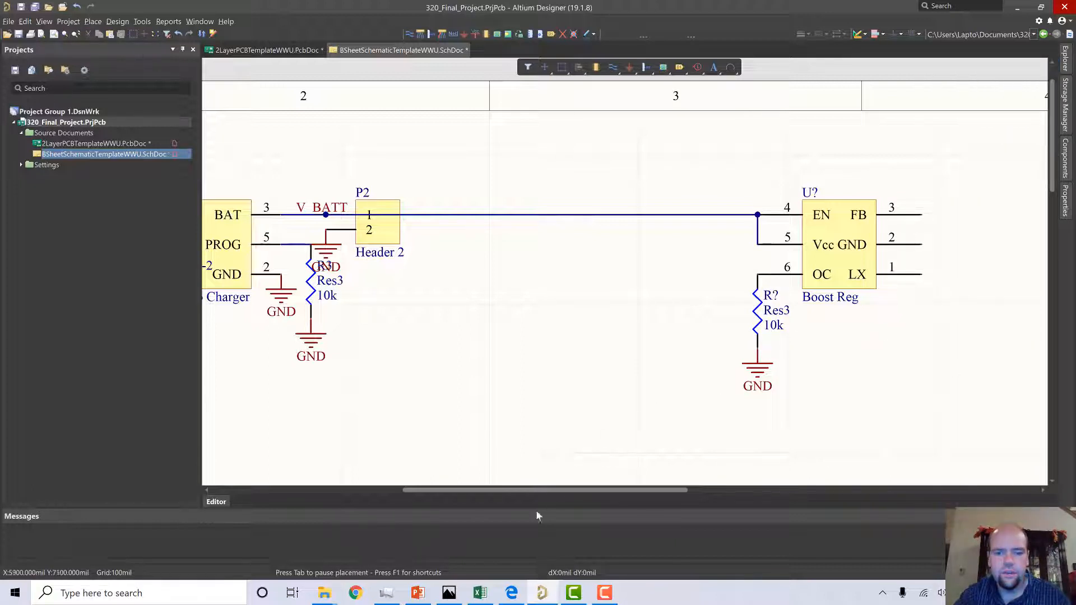
Check the datasheet's boost circuit again, and place an INDUCTOR SMD from 320Parts.SchLib horizontally below the boost regulator.
{"action": "left_click", "coordinate": [511, 593]}
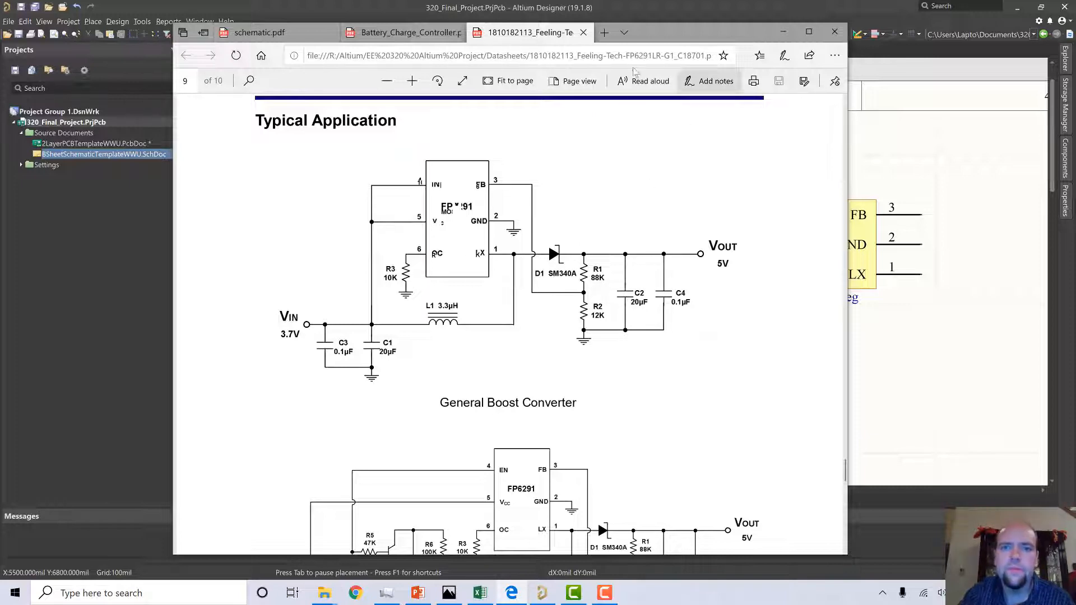
{"action": "left_click", "coordinate": [629, 6]}
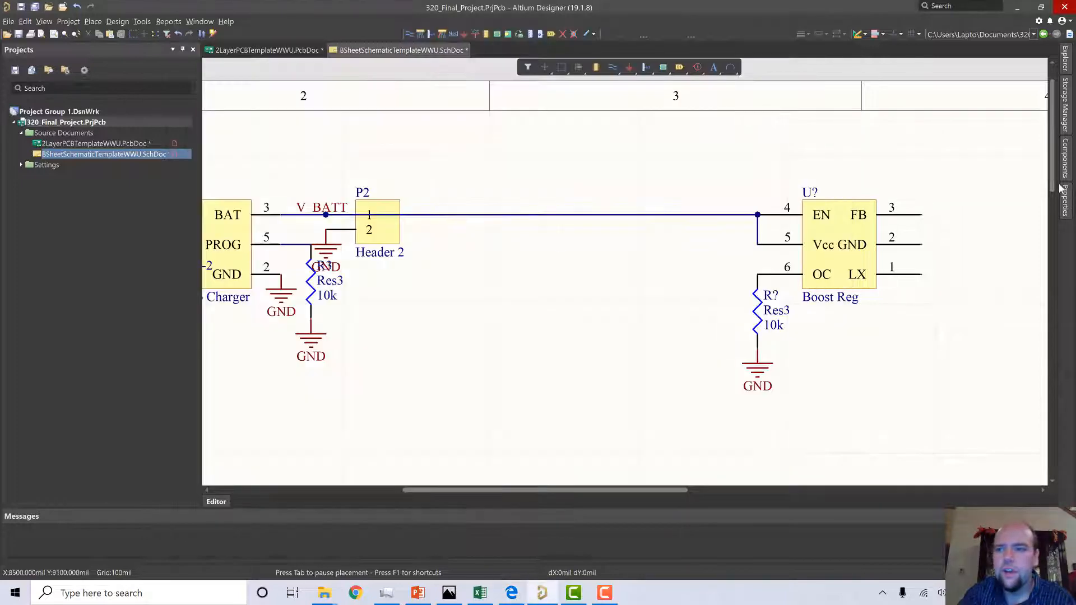
{"action": "left_click", "coordinate": [1066, 160]}
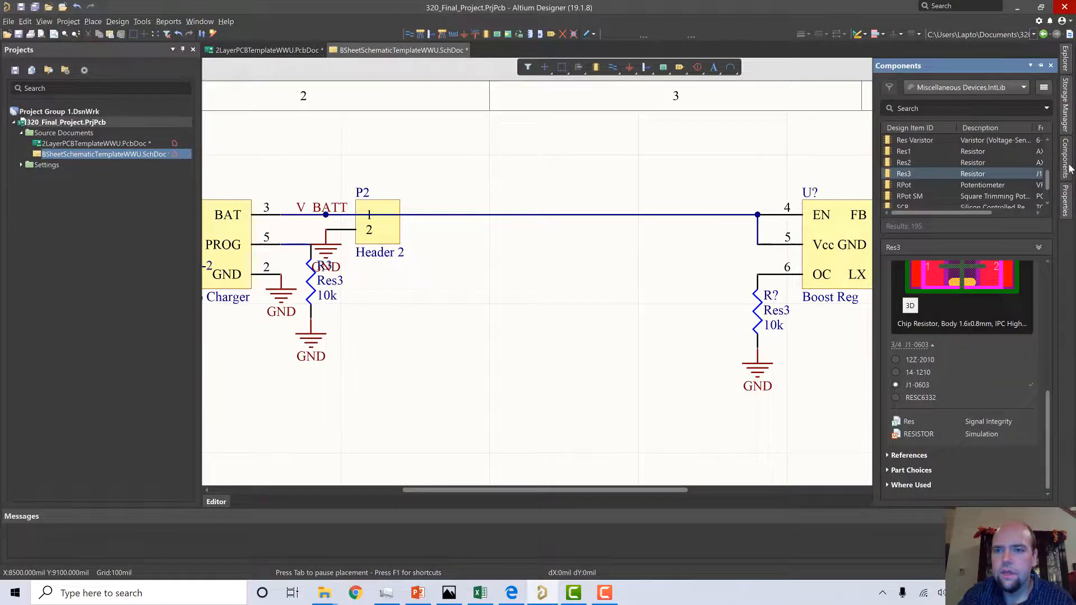
{"action": "left_click", "coordinate": [995, 88]}
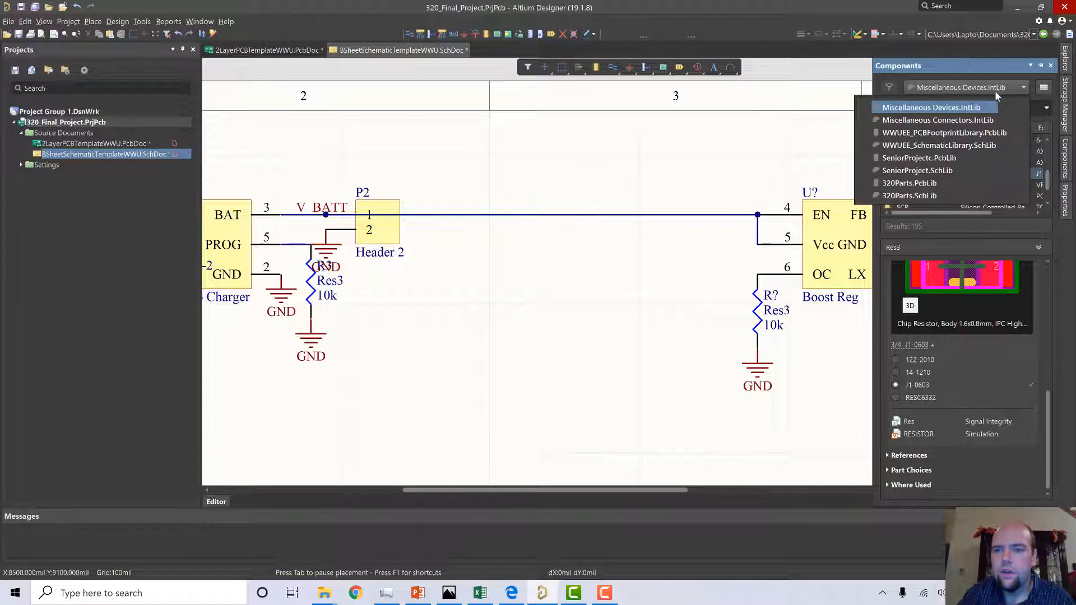
{"action": "left_click", "coordinate": [918, 196]}
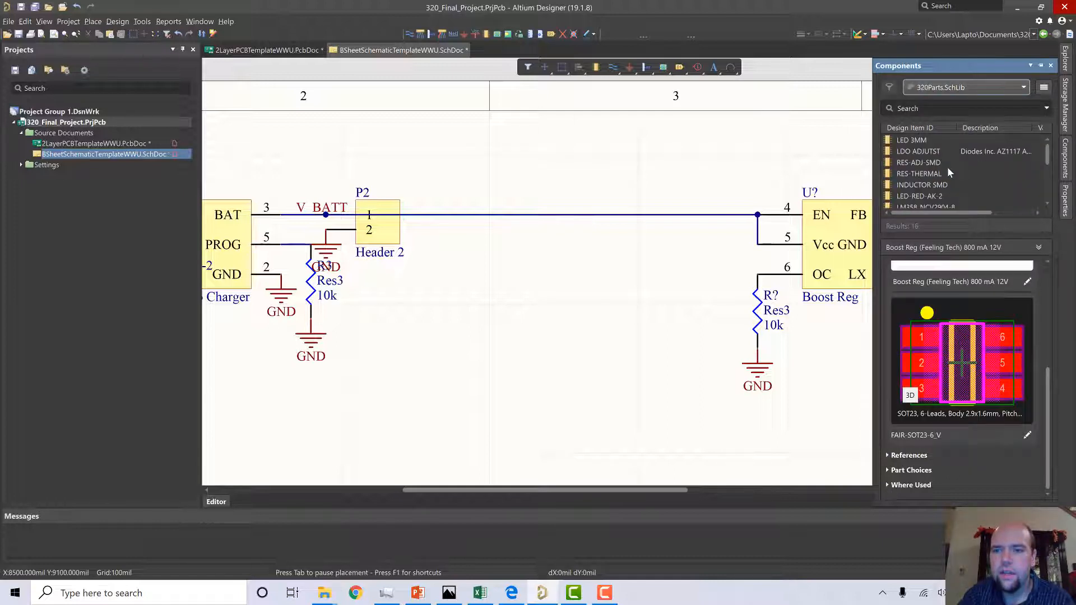
{"action": "left_click", "coordinate": [910, 188]}
{"action": "right_click", "coordinate": [904, 187]}
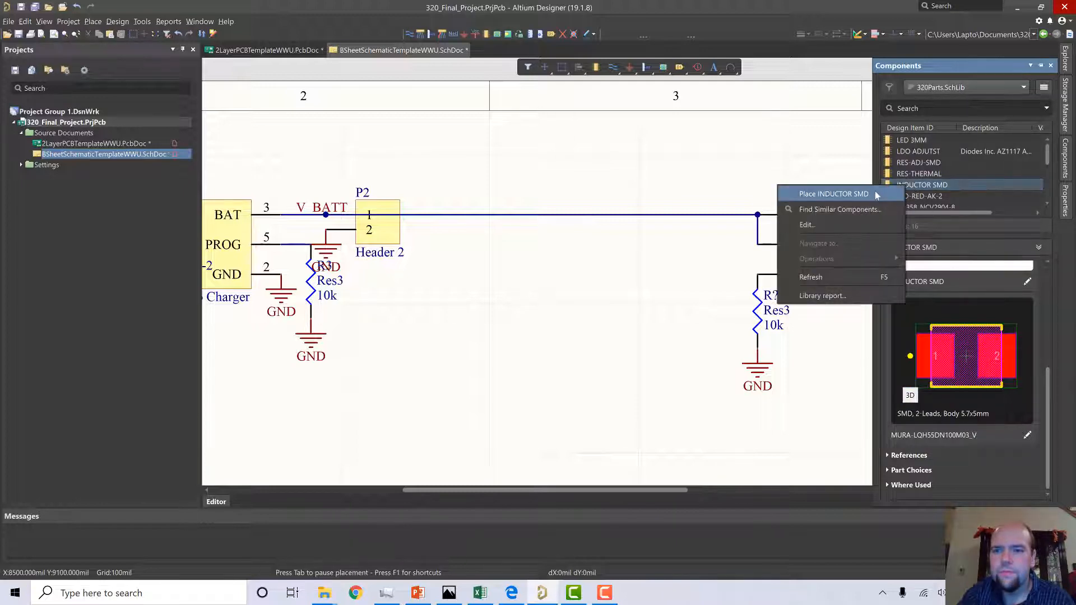
{"action": "left_click", "coordinate": [875, 195]}
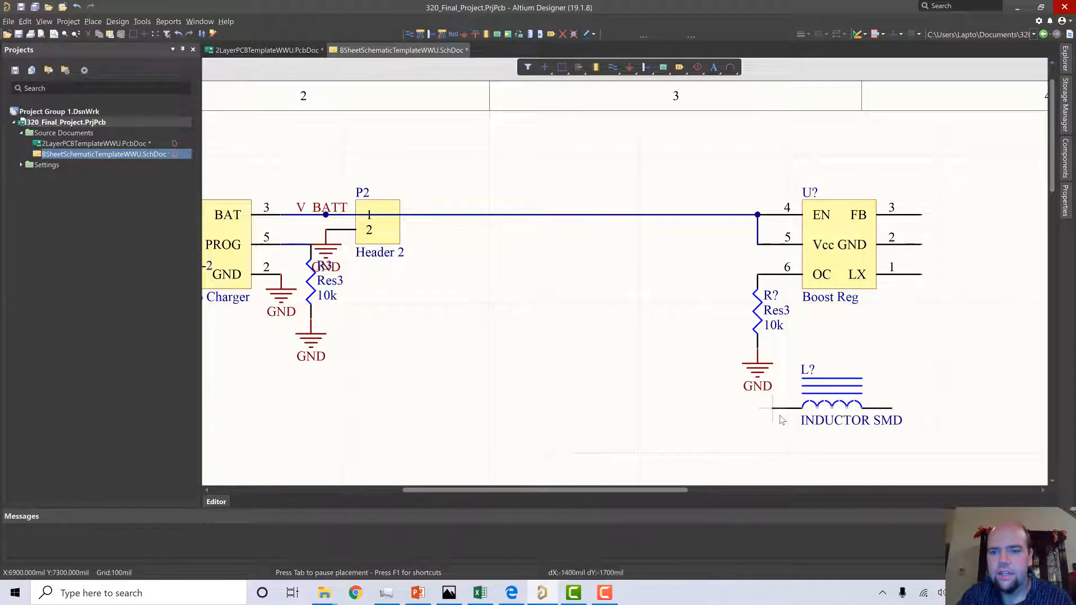
{"action": "left_click", "coordinate": [796, 420]}
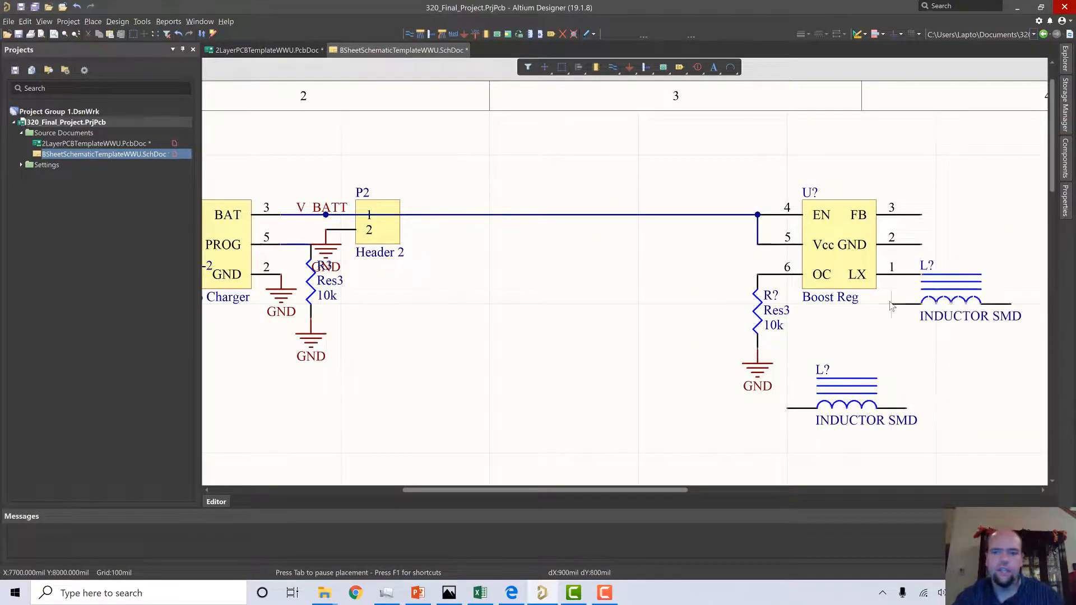
Wire the inductor's right end to the boost regulator's LX pin and its left end to the battery line feeding EN.
{"action": "key", "text": "Escape"}
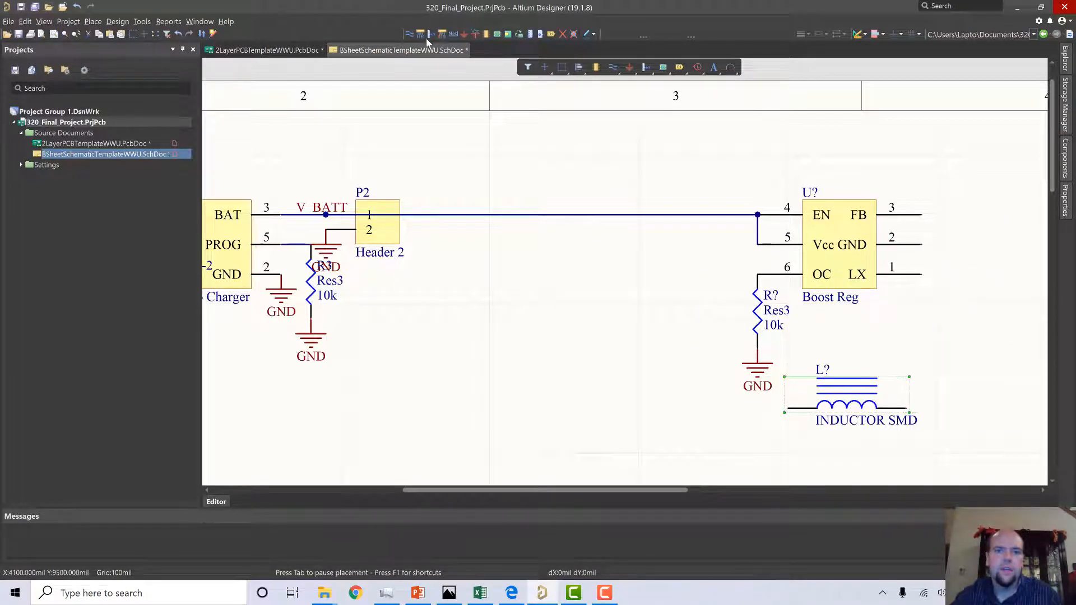
{"action": "left_click", "coordinate": [409, 34]}
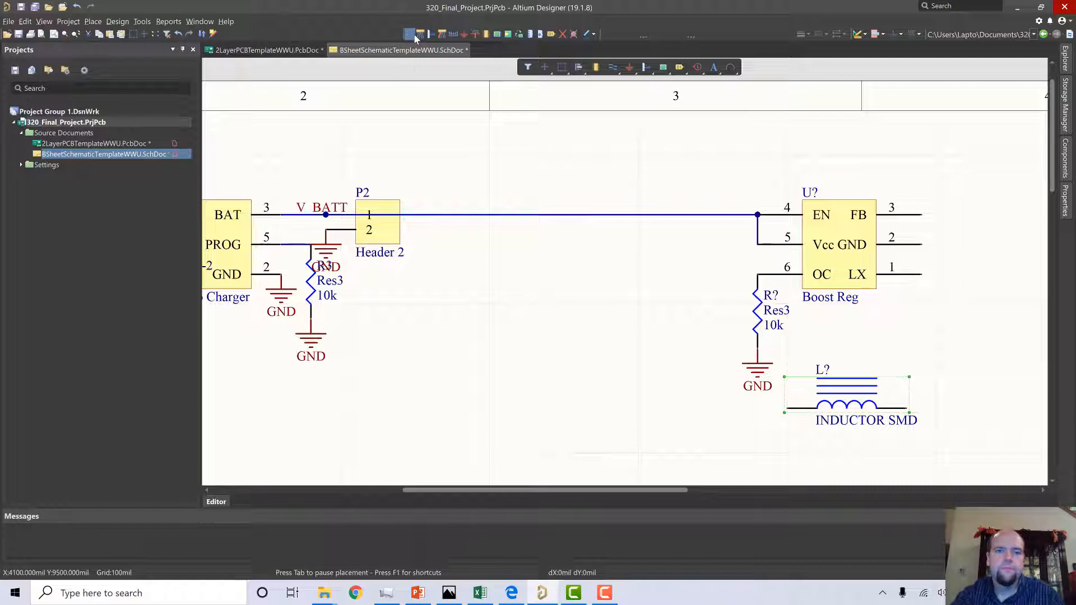
{"action": "left_click", "coordinate": [921, 274]}
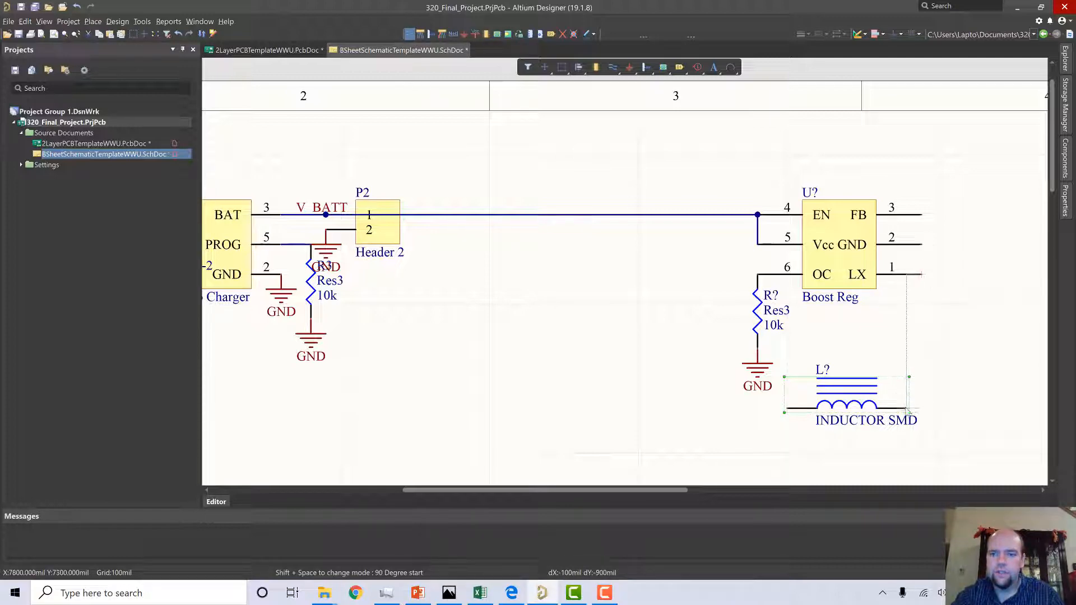
{"action": "key", "text": "space"}
{"action": "left_click", "coordinate": [909, 408]}
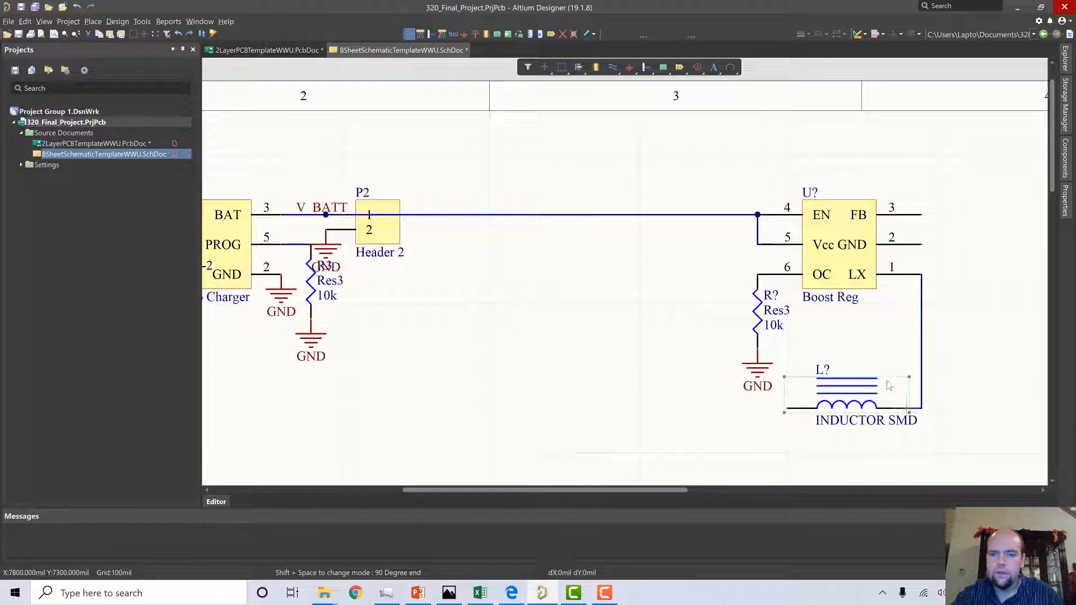
{"action": "left_click", "coordinate": [786, 408]}
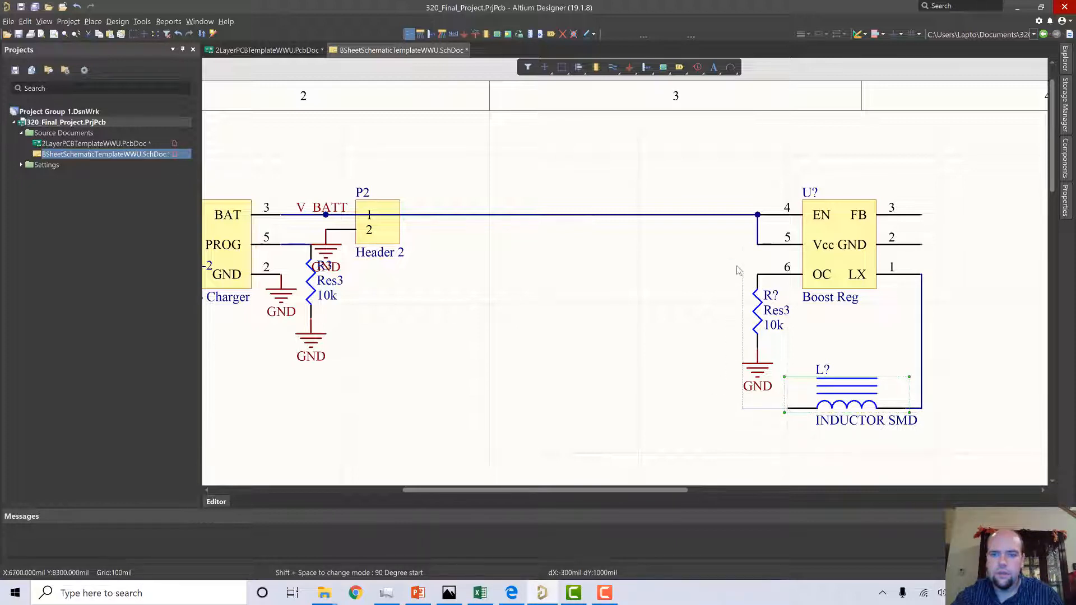
{"action": "left_click", "coordinate": [727, 214]}
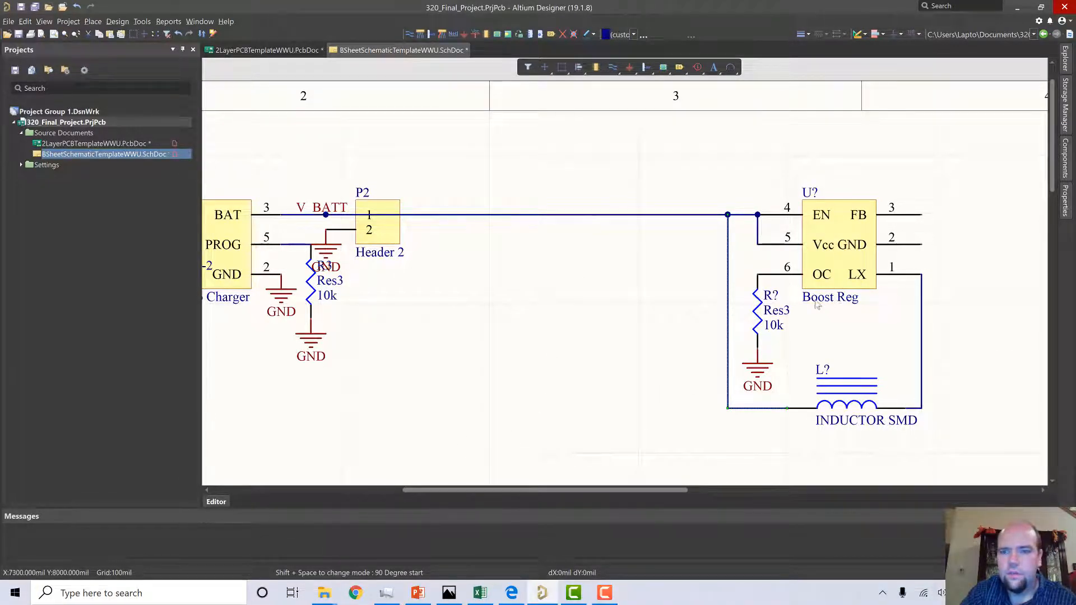
Check the output diode in the datasheet's boost circuit, and search the Altium Content Vault for B360.
{"action": "left_click", "coordinate": [509, 594]}
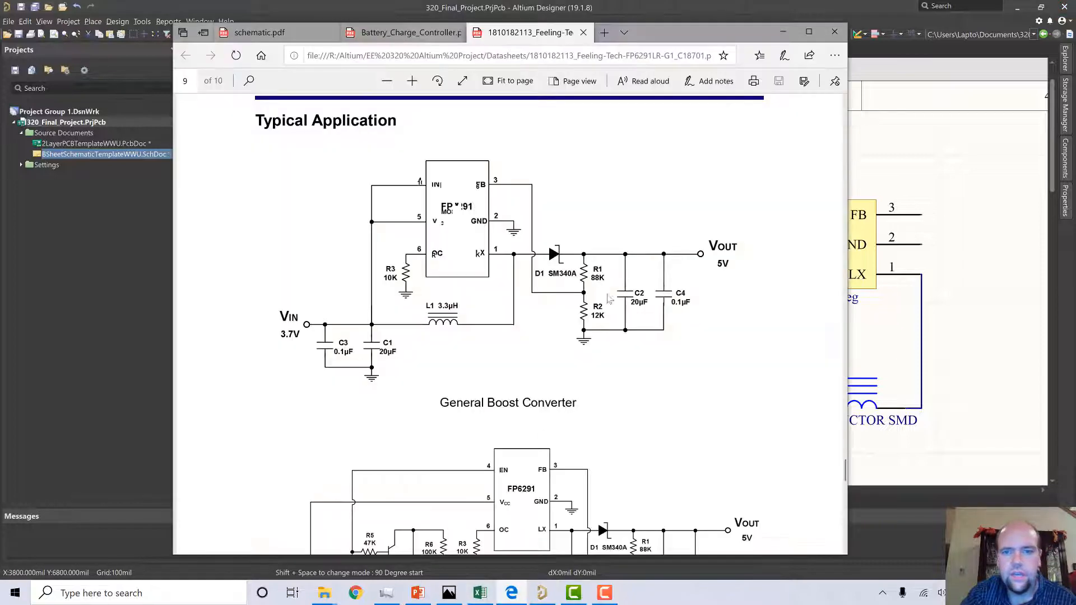
{"action": "left_click", "coordinate": [511, 593]}
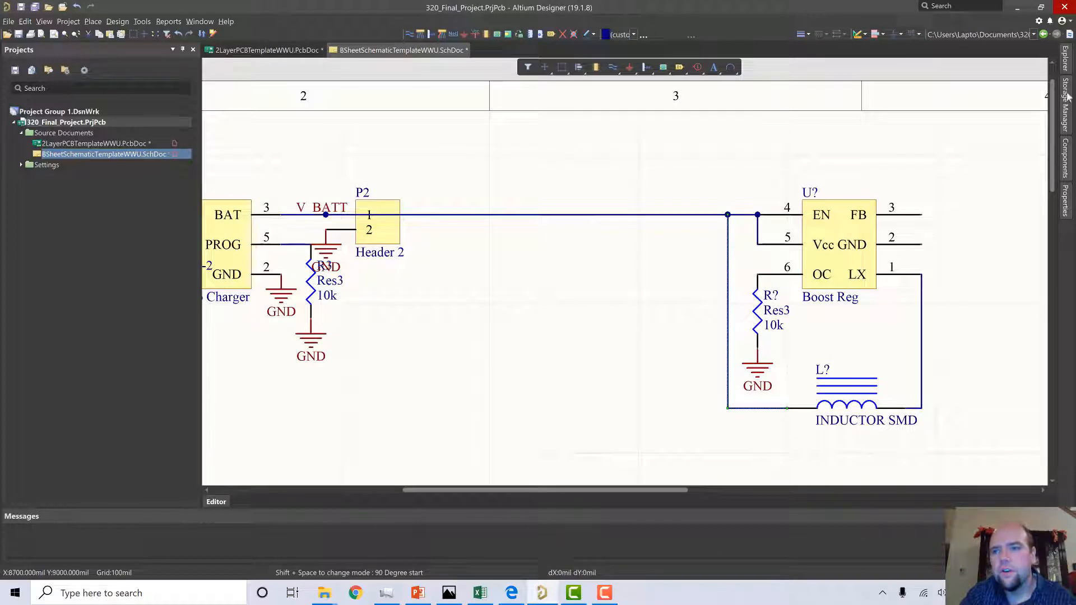
{"action": "mouse_move", "coordinate": [1067, 65]}
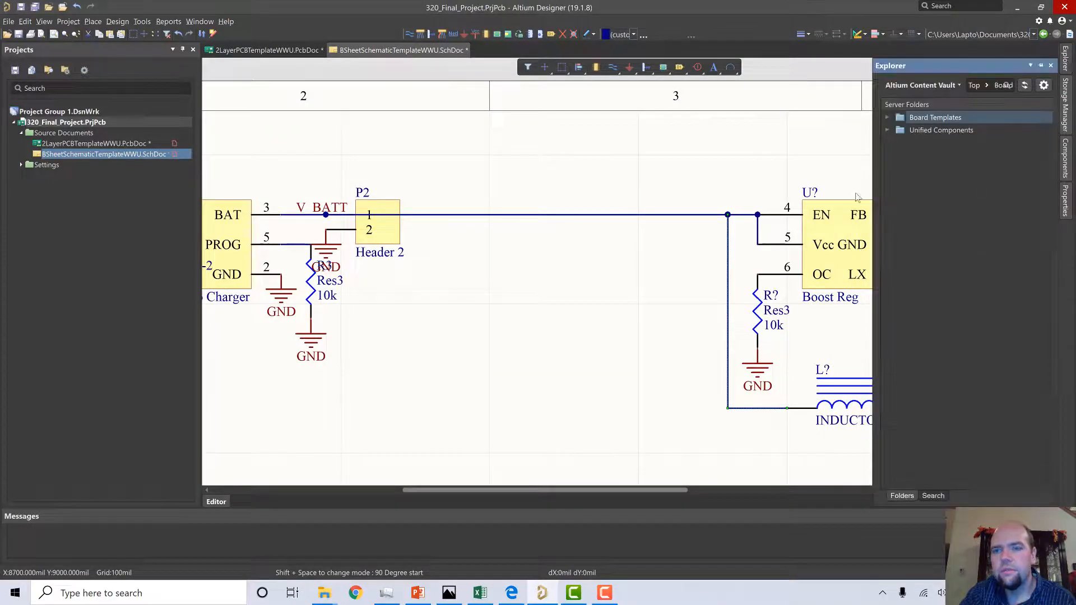
{"action": "left_click_drag", "start_coordinate": [876, 259], "coordinate": [466, 260]}
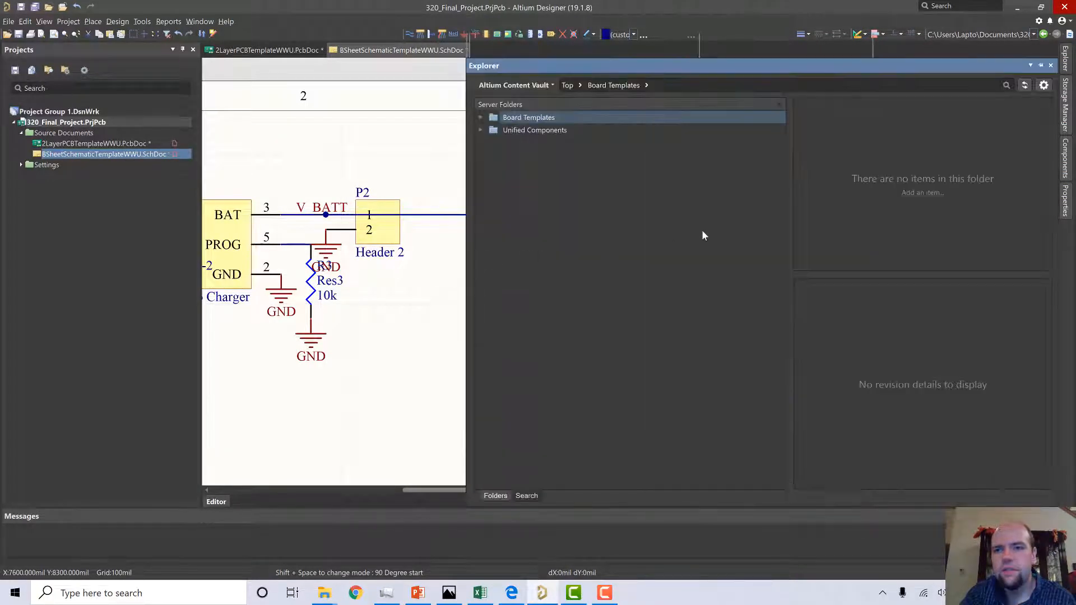
{"action": "left_click", "coordinate": [699, 88]}
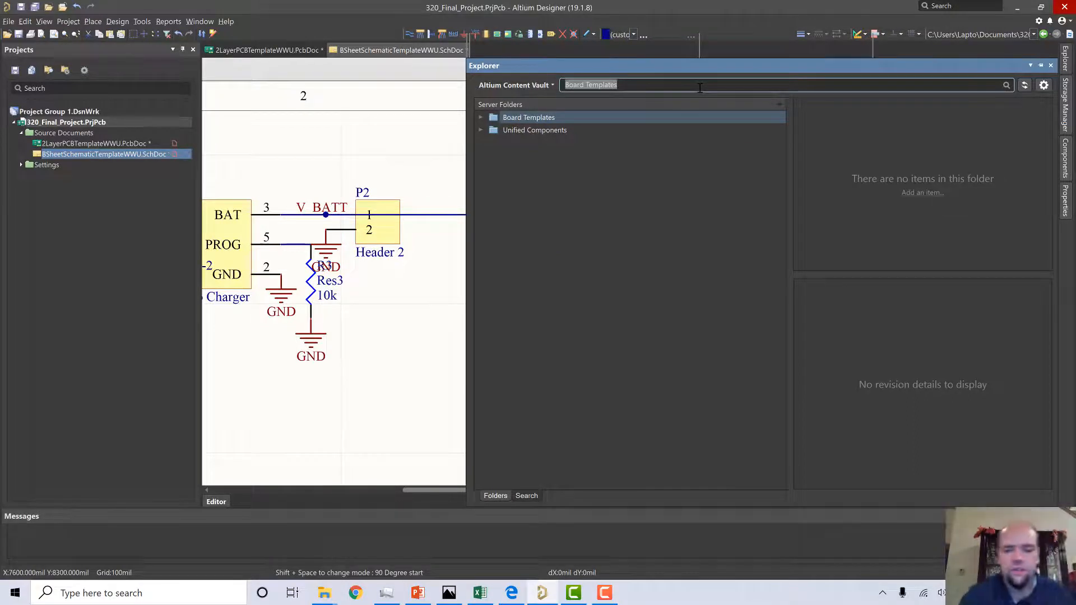
{"action": "key", "text": "BackSpace"}
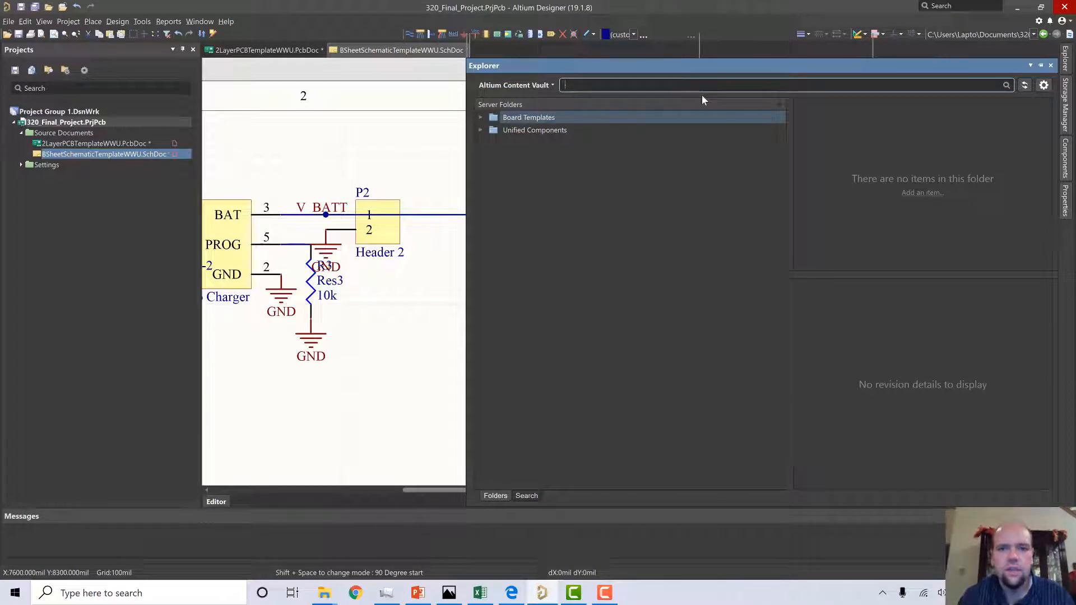
{"action": "type", "text": "B360"}
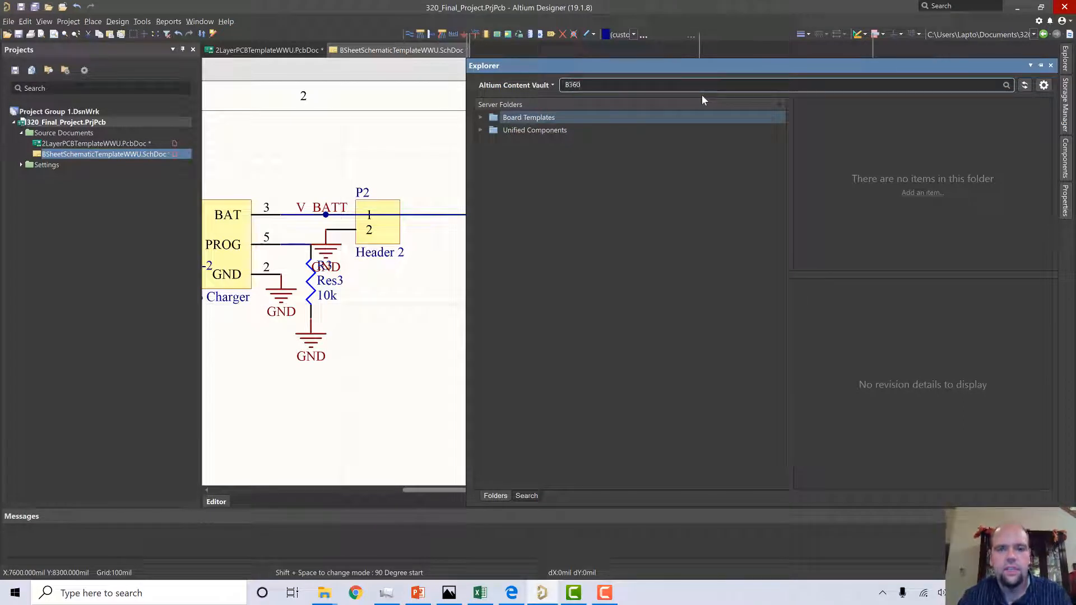
{"action": "key", "text": "Return"}
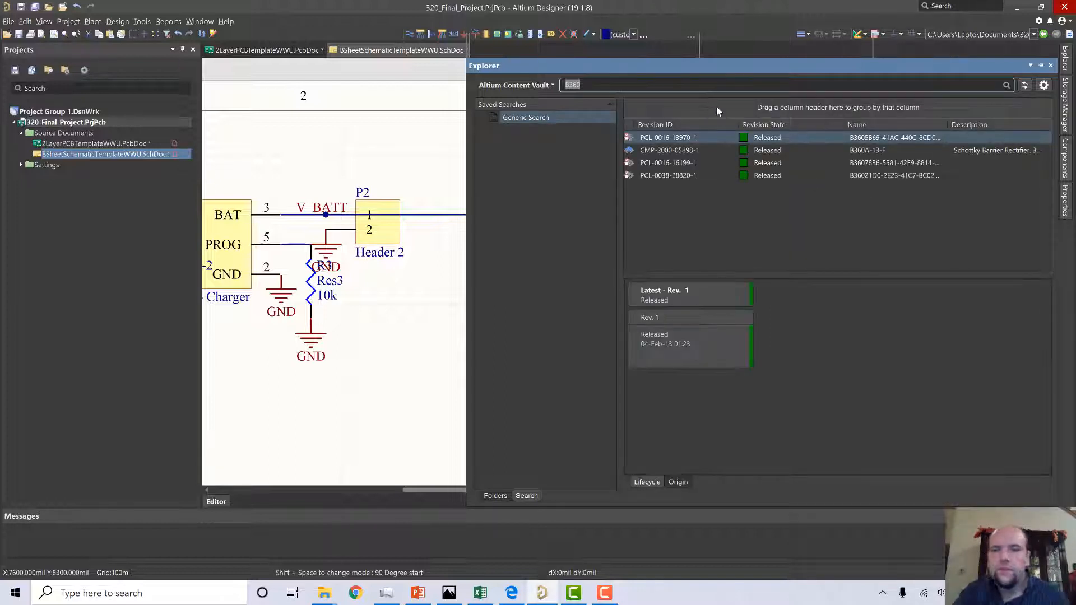
Place the B360A-13-F Schottky diode horizontally with its anode on the boost regulator's LX node.
{"action": "left_click", "coordinate": [669, 152]}
{"action": "left_click", "coordinate": [625, 321]}
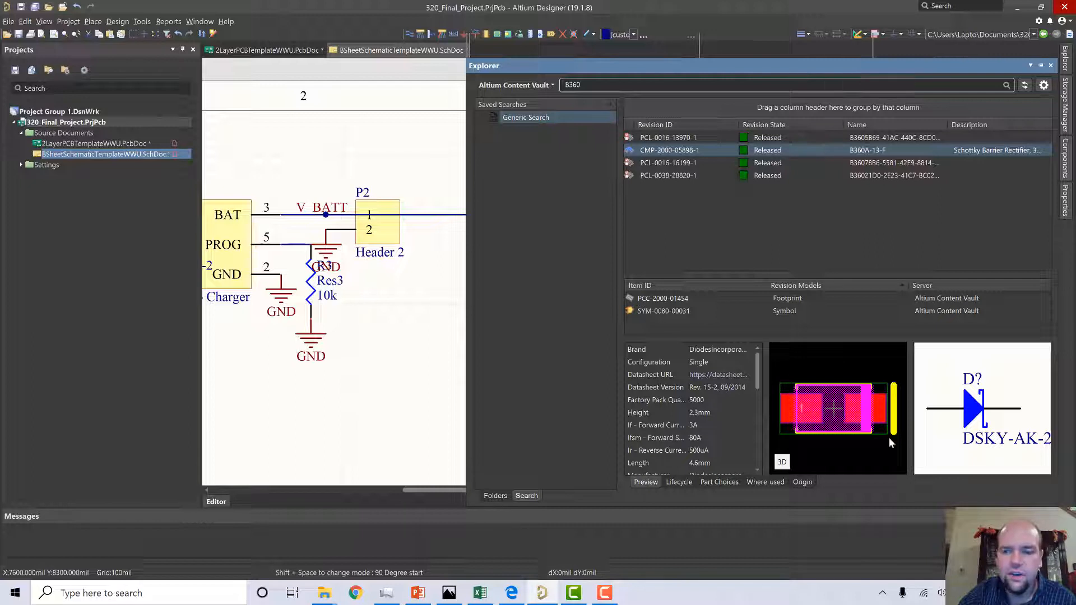
{"action": "right_click", "coordinate": [657, 154]}
{"action": "left_click", "coordinate": [667, 157]}
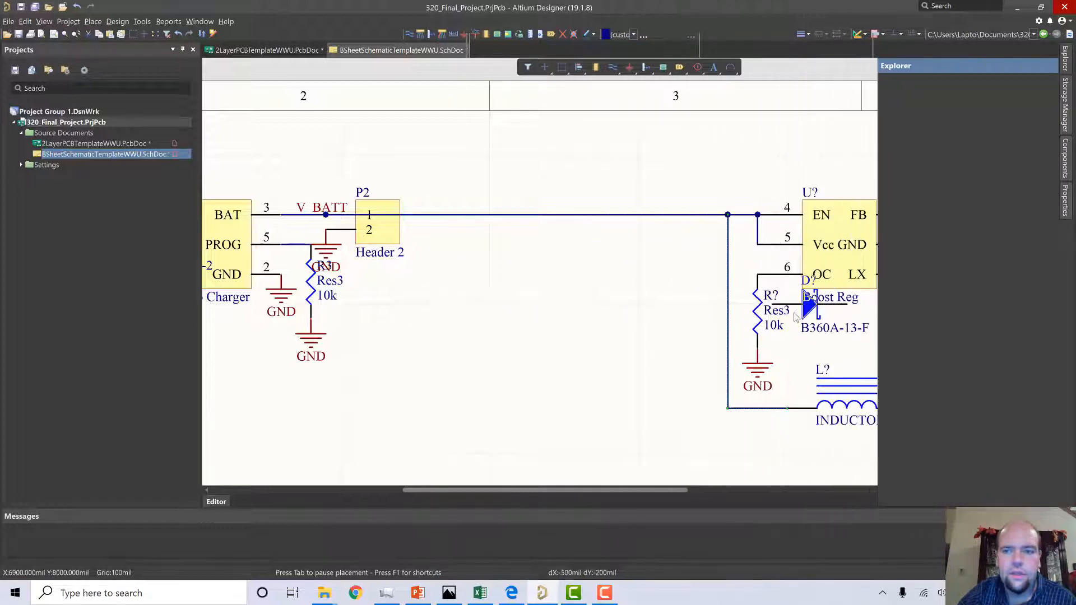
{"action": "key", "text": "Down"}
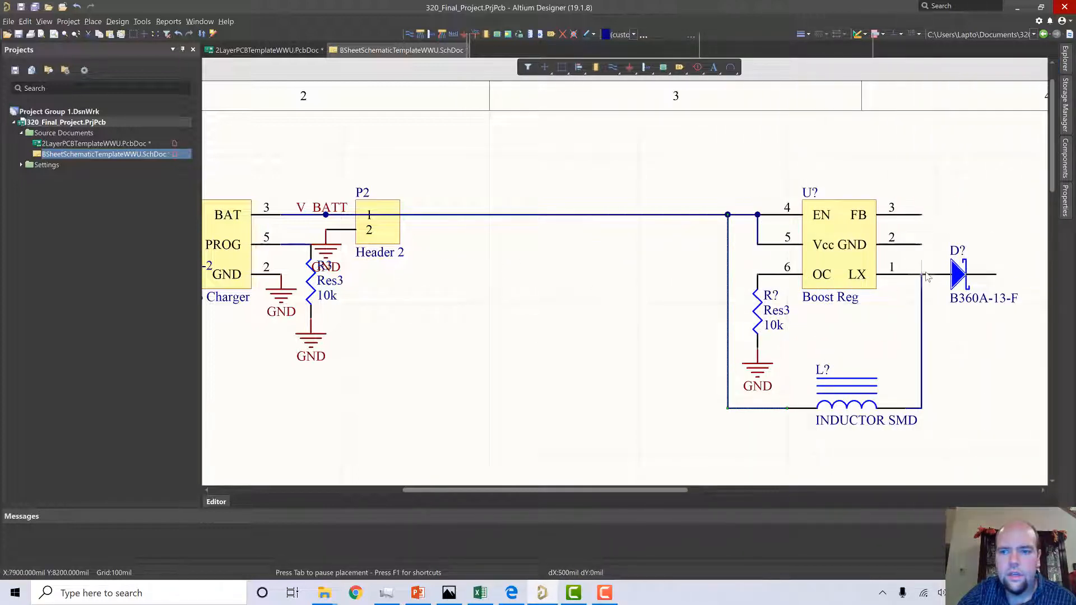
{"action": "left_click", "coordinate": [925, 277]}
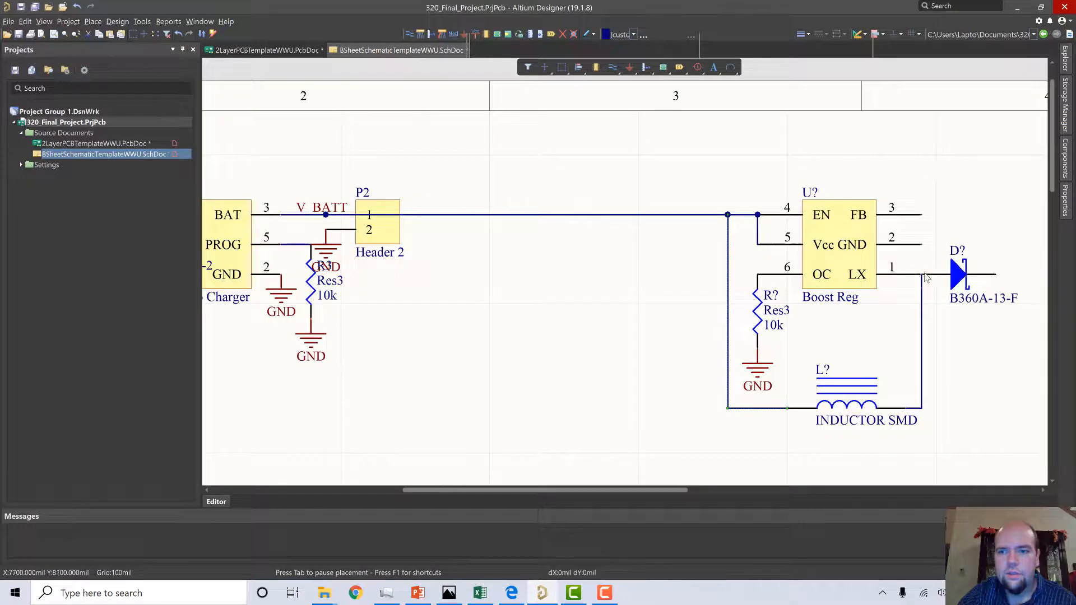
{"action": "key", "text": "Escape"}
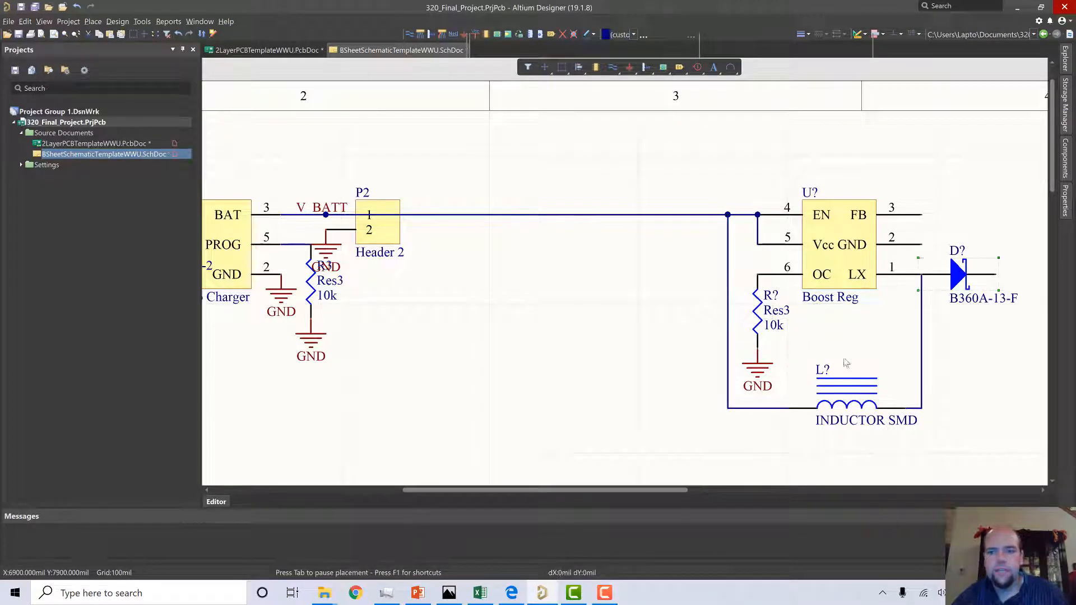
Attach a GND symbol to the boost regulator's GND pin.
{"action": "left_click_drag", "start_coordinate": [664, 486], "coordinate": [721, 494]}
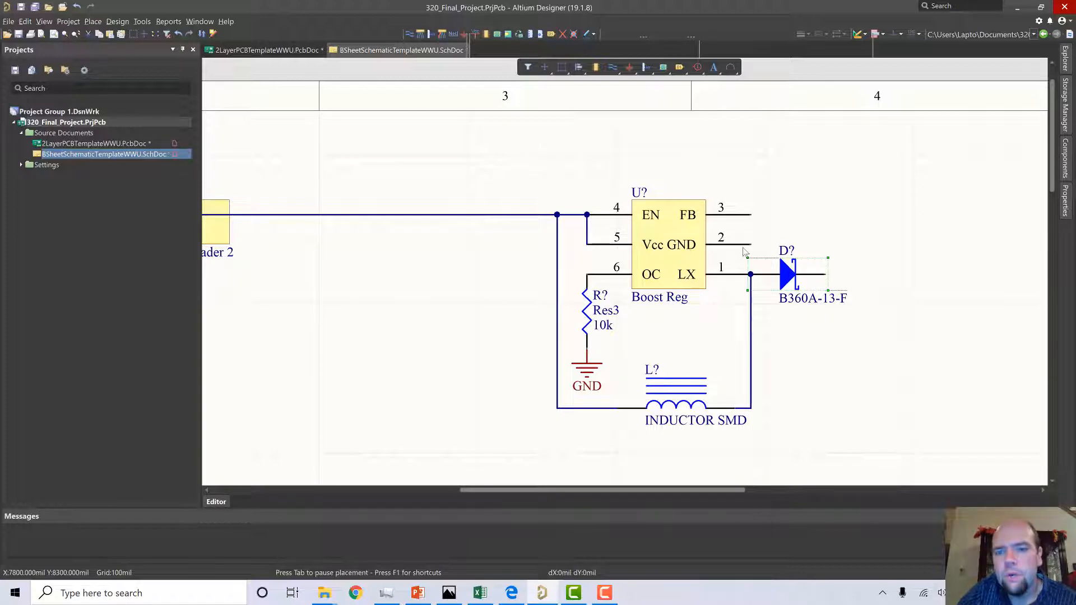
{"action": "left_click", "coordinate": [629, 67]}
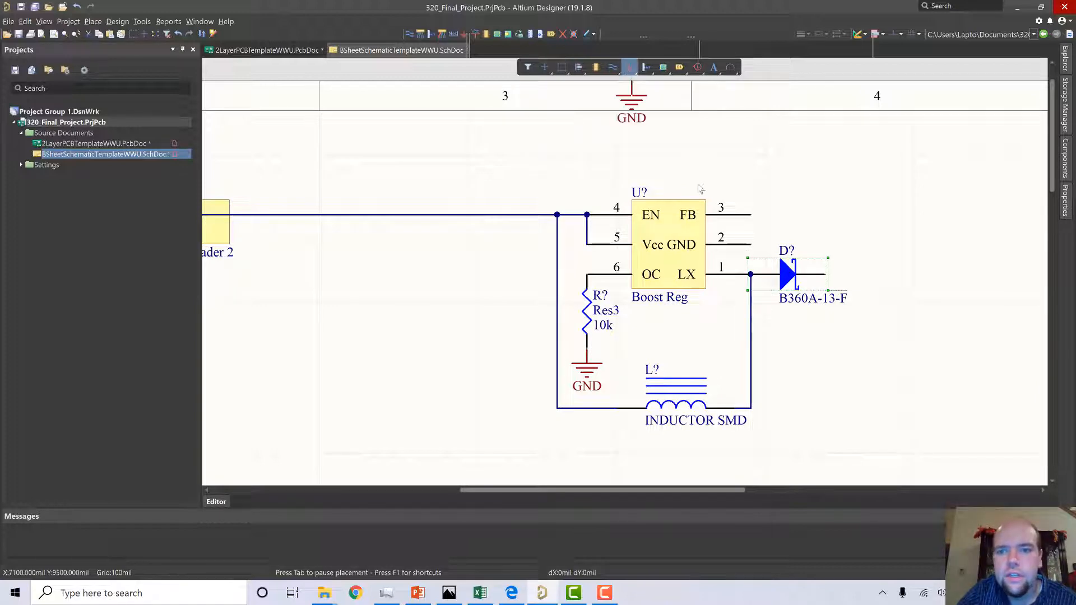
{"action": "left_click", "coordinate": [750, 245]}
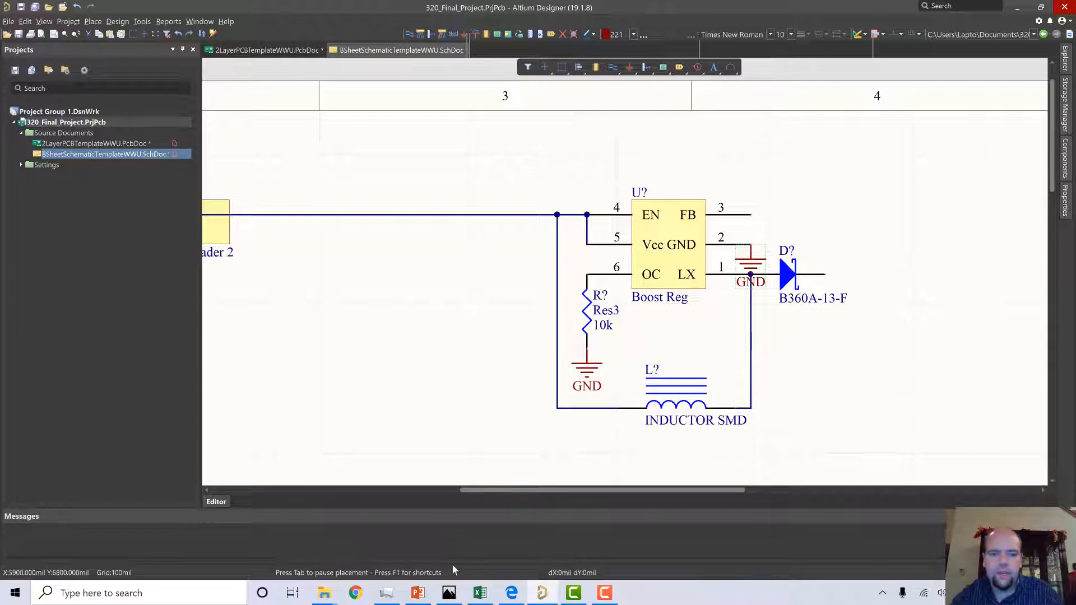
Examine the FP6291 datasheet's output voltage programming formula and the feedback divider in the General Boost Converter circuit.
{"action": "left_click", "coordinate": [511, 592]}
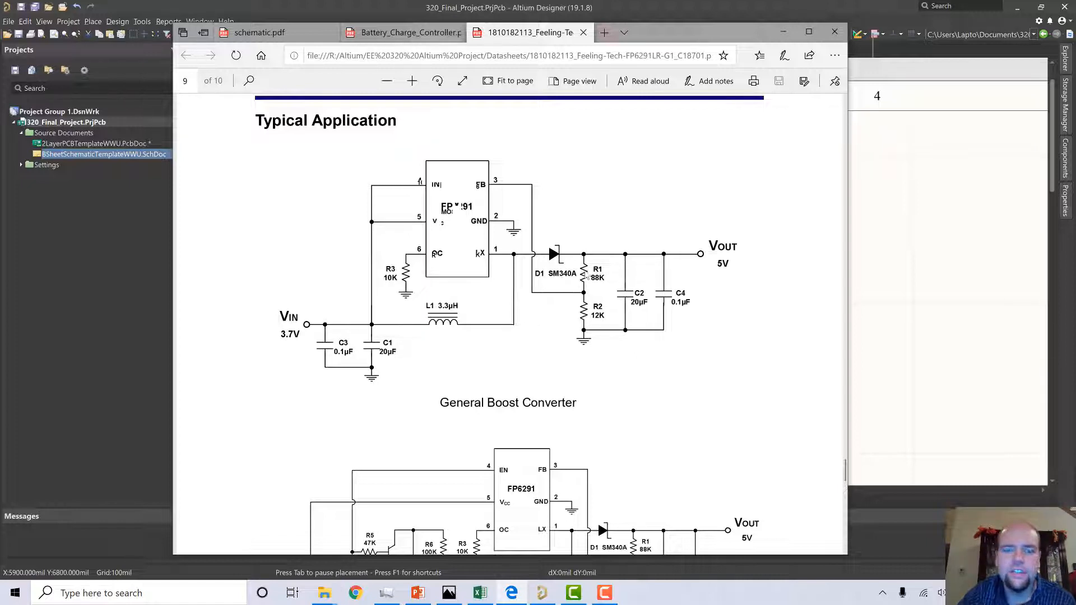
{"action": "scroll", "coordinate": [703, 295], "scroll_direction": "down", "scroll_amount": 2}
{"action": "scroll", "coordinate": [703, 296], "scroll_direction": "down", "scroll_amount": 15}
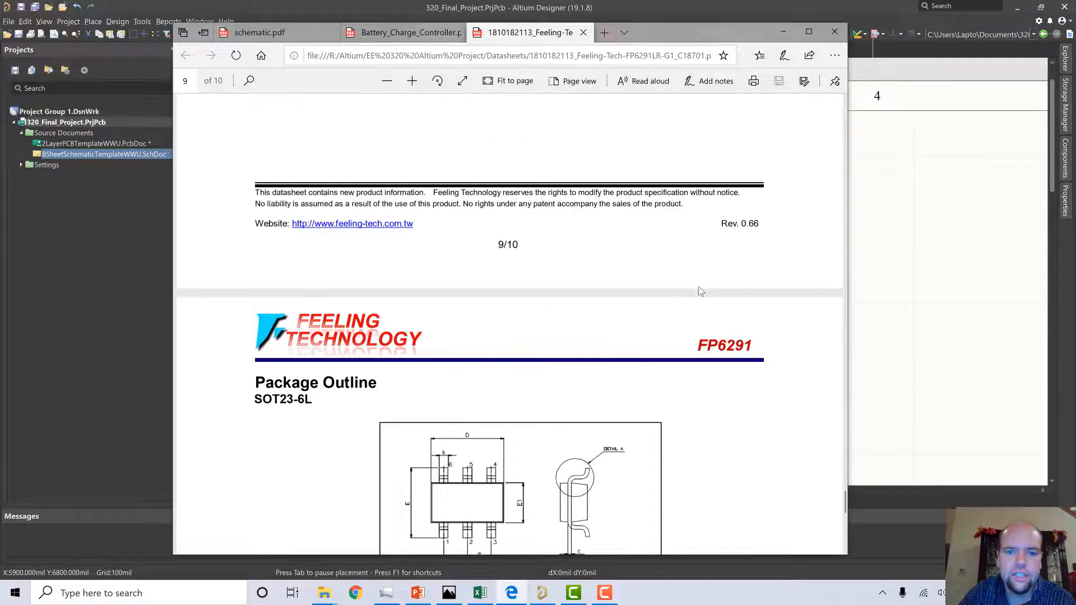
{"action": "scroll", "coordinate": [702, 290], "scroll_direction": "up", "scroll_amount": 6}
{"action": "scroll", "coordinate": [702, 290], "scroll_direction": "up", "scroll_amount": 20}
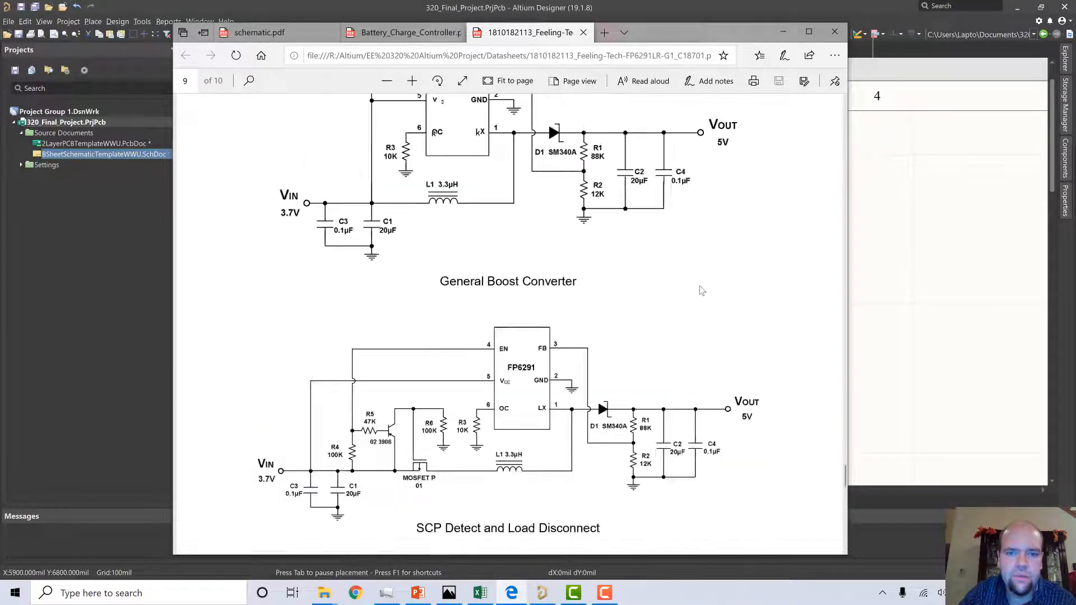
{"action": "scroll", "coordinate": [698, 286], "scroll_direction": "down", "scroll_amount": 3}
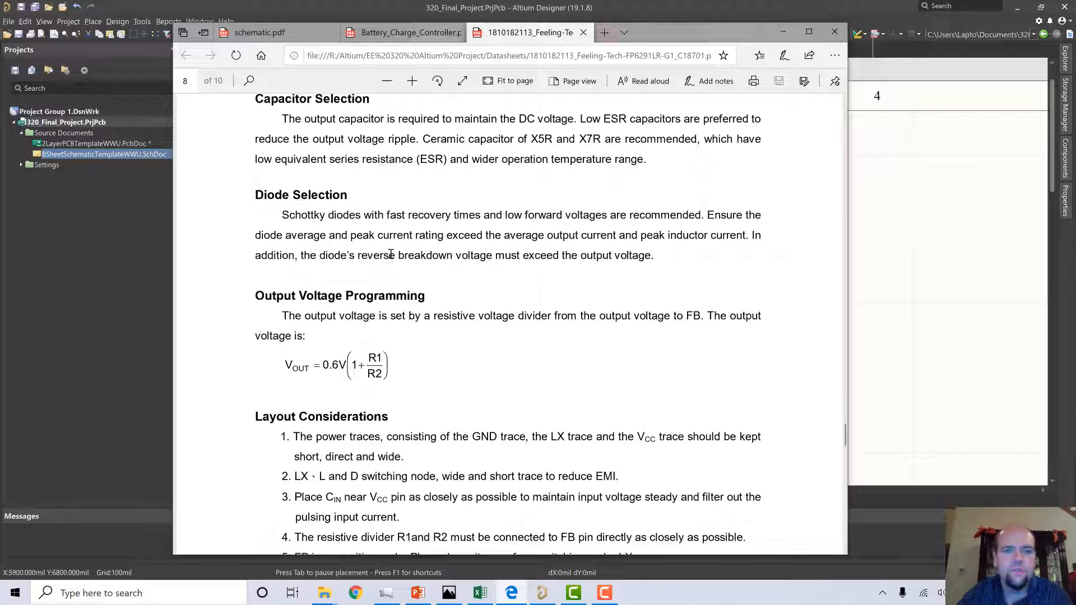
{"action": "left_click", "coordinate": [407, 33]}
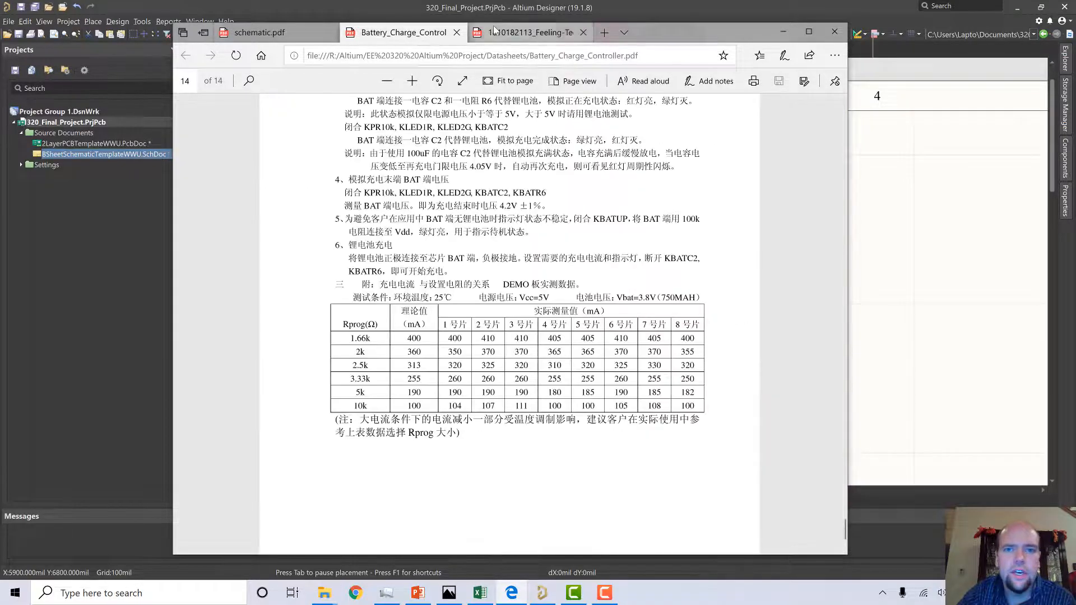
{"action": "left_click", "coordinate": [494, 32]}
{"action": "scroll", "coordinate": [504, 191], "scroll_direction": "down", "scroll_amount": 10}
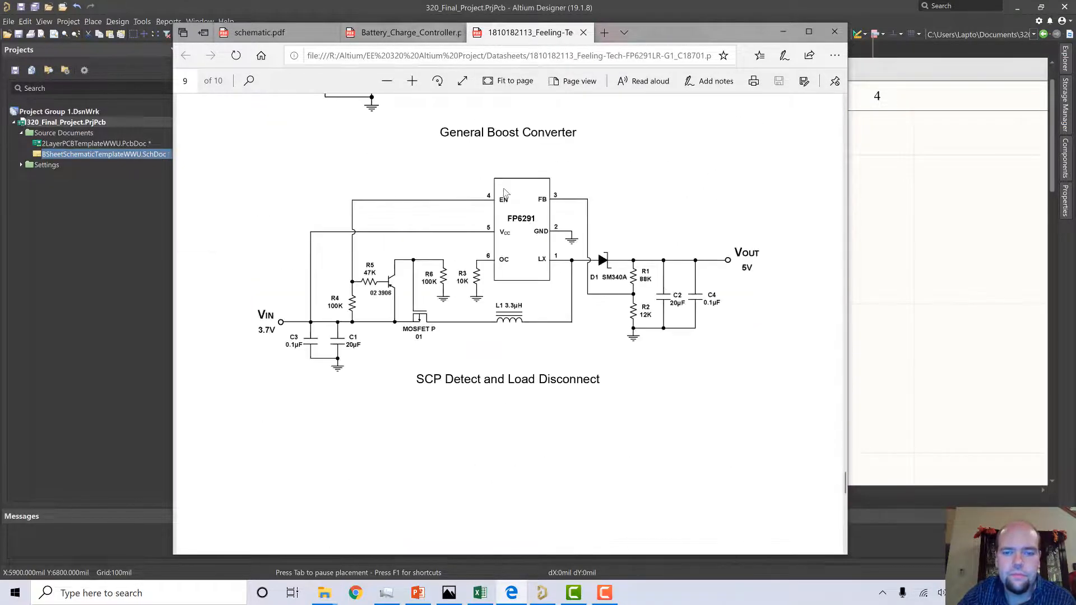
{"action": "scroll", "coordinate": [504, 192], "scroll_direction": "up", "scroll_amount": 5}
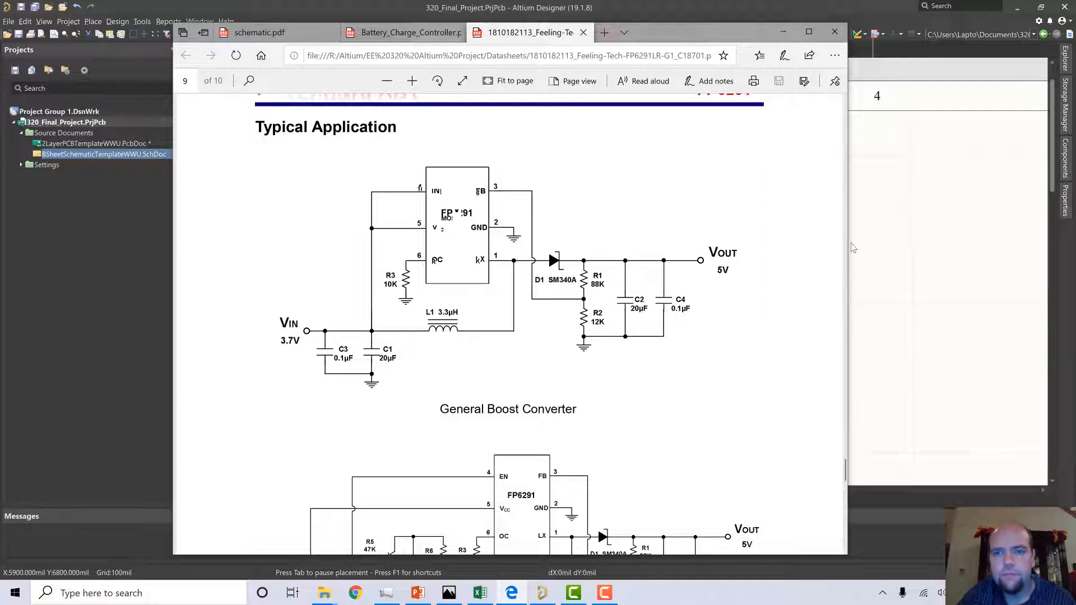
Duplicate the OC resistor and place the copy horizontally so it connects to the boost regulator's FB pin.
{"action": "left_click", "coordinate": [906, 230]}
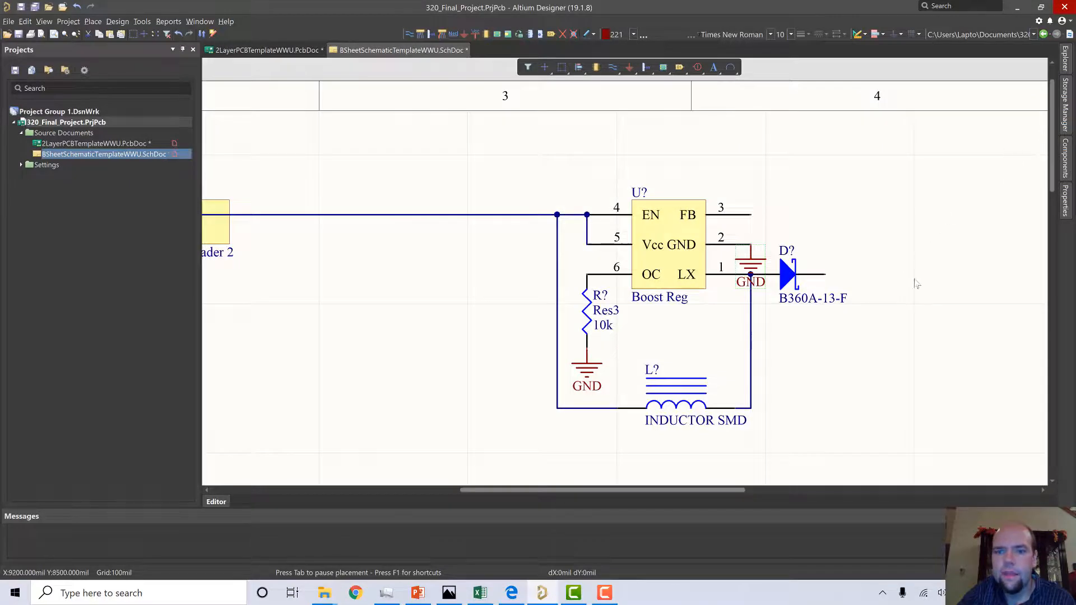
{"action": "left_click", "coordinate": [598, 319]}
{"action": "left_click", "coordinate": [587, 307]}
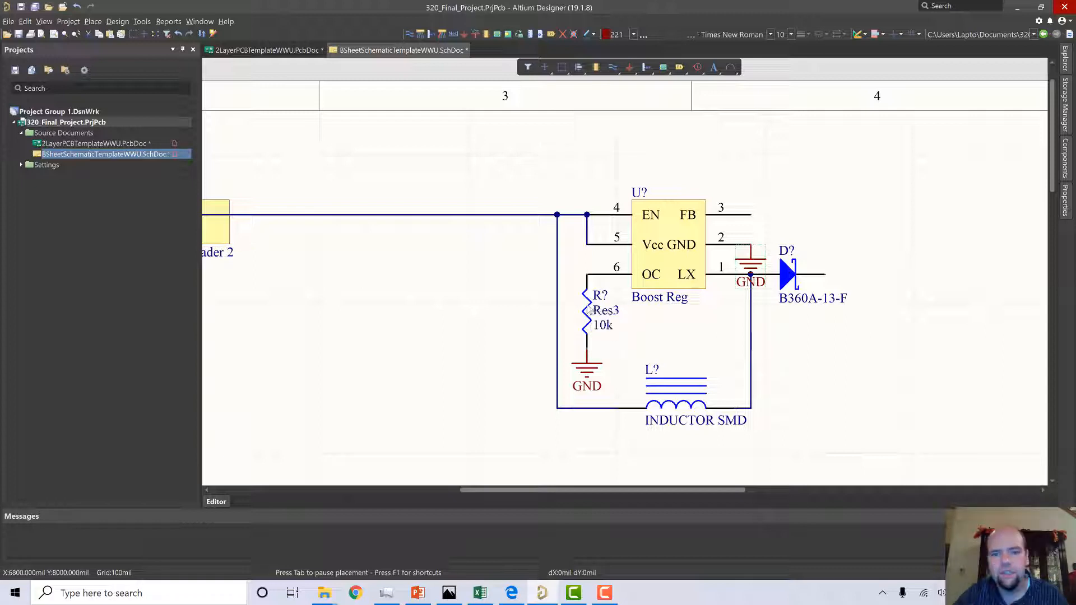
{"action": "key", "text": "ctrl+c"}
{"action": "key", "text": "ctrl+v"}
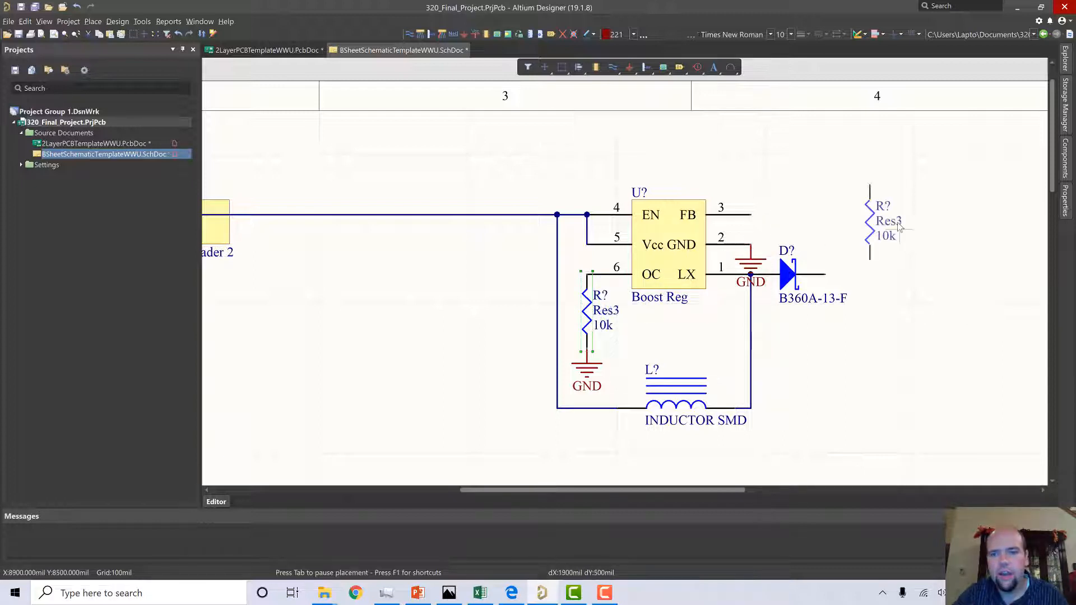
{"action": "left_click", "coordinate": [895, 229]}
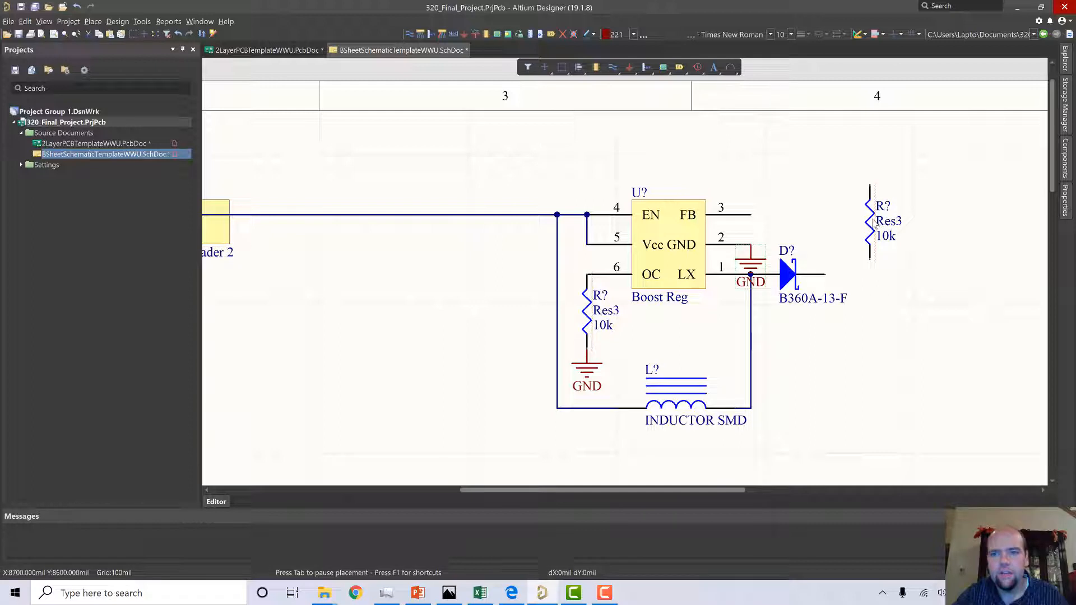
{"action": "left_click_drag", "start_coordinate": [873, 223], "coordinate": [751, 214]}
{"action": "key", "text": "space"}
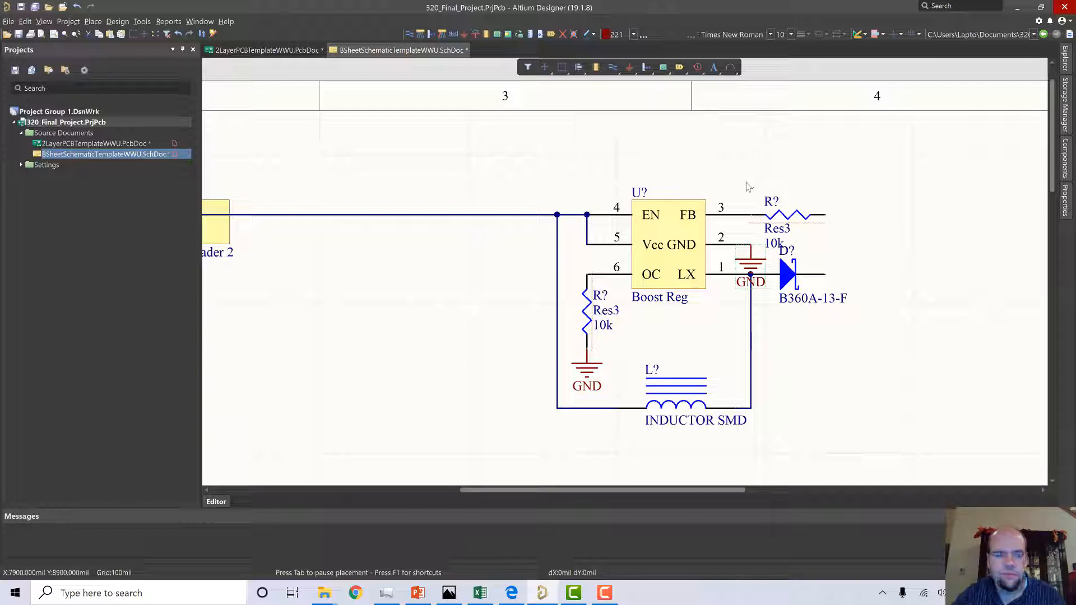
Duplicate the horizontal FB resistor and place the copy vertically above the boost regulator's FB node so it connects there.
{"action": "left_click", "coordinate": [791, 216]}
{"action": "key", "text": "ctrl+c"}
{"action": "key", "text": "ctrl+v"}
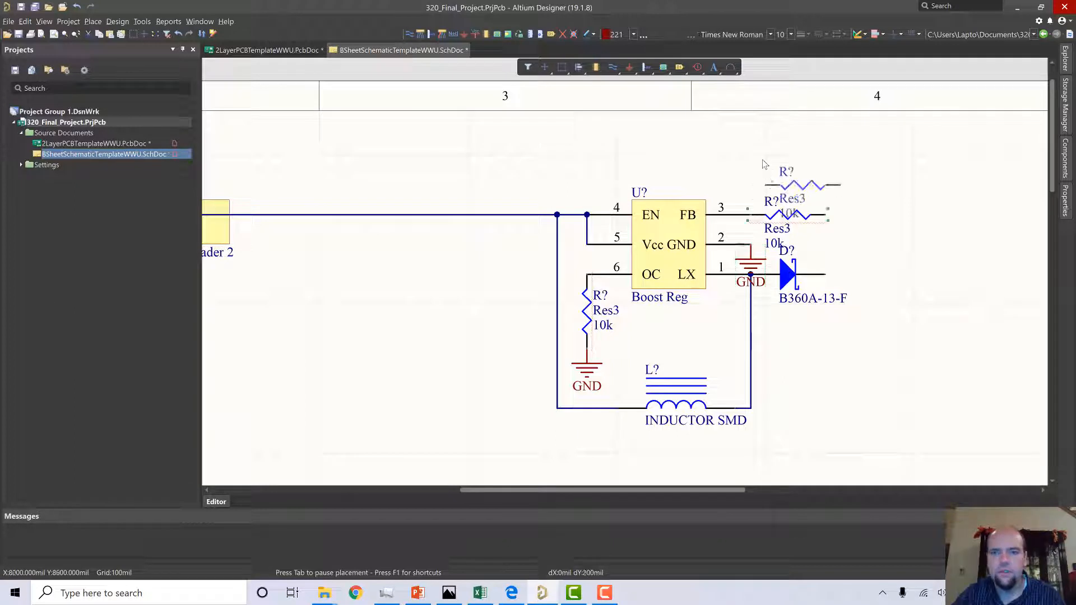
{"action": "left_click", "coordinate": [748, 154]}
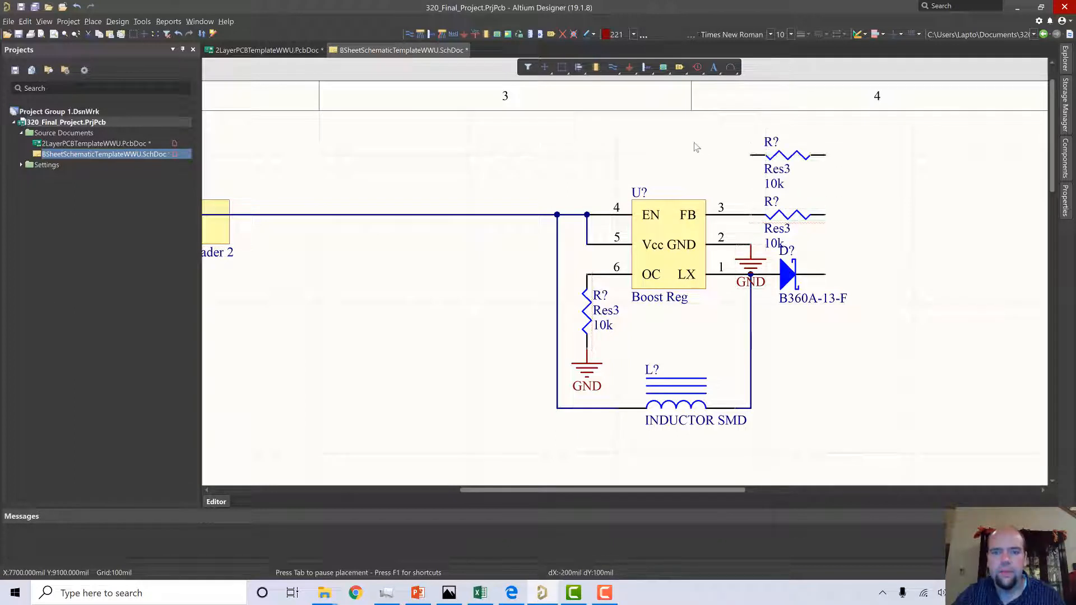
{"action": "key", "text": "space"}
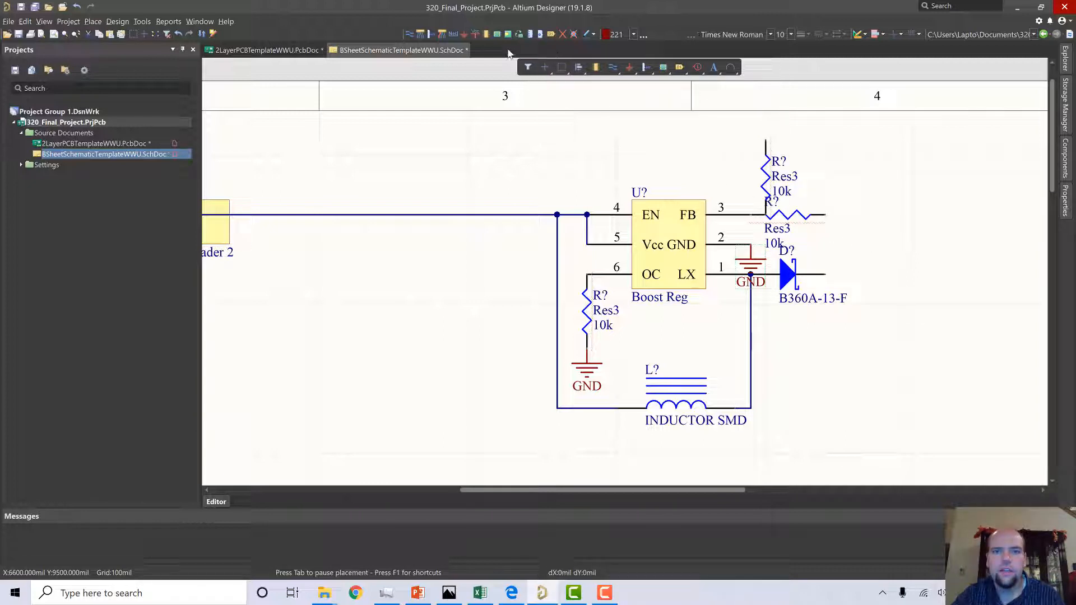
Ground the vertical feedback resistor's upper end through a wired GND symbol and wire the horizontal resistor's free end to the diode's cathode.
{"action": "left_click", "coordinate": [476, 35]}
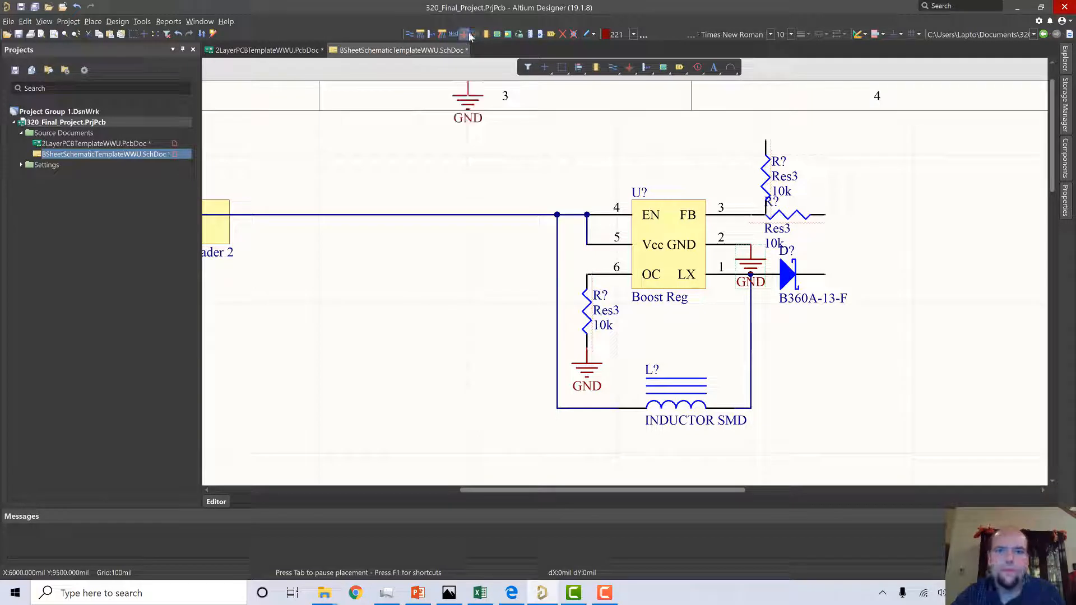
{"action": "left_click", "coordinate": [721, 156]}
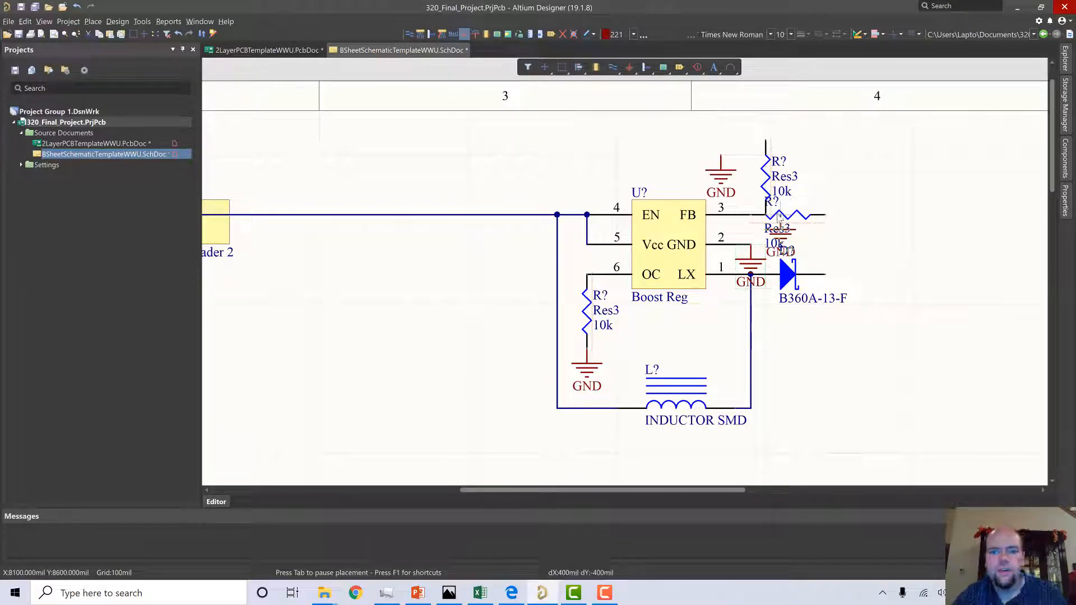
{"action": "left_click", "coordinate": [410, 34]}
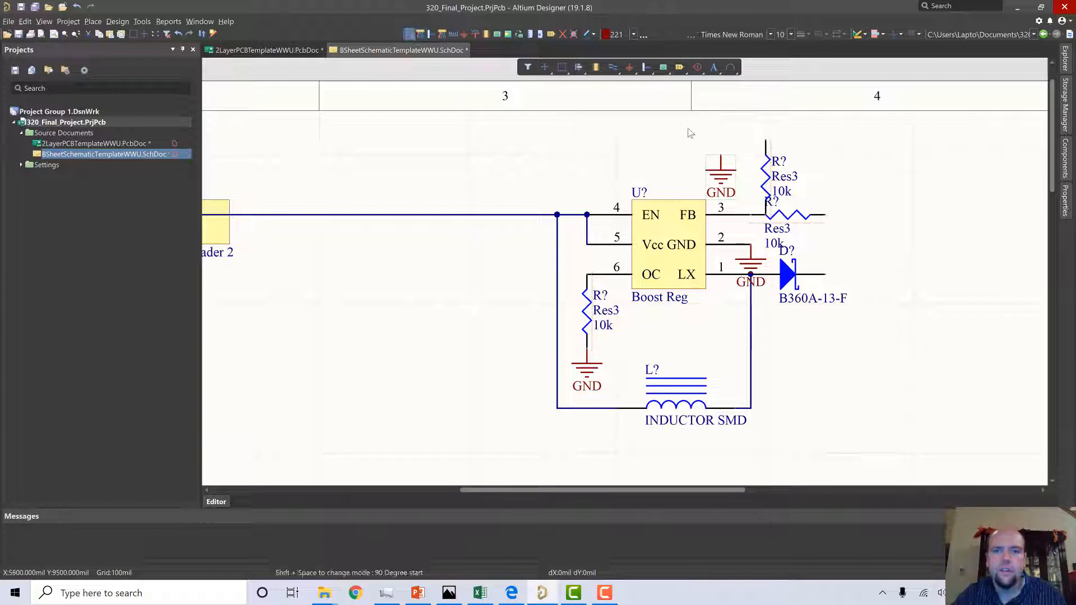
{"action": "left_click", "coordinate": [721, 155]}
{"action": "left_click", "coordinate": [721, 140]}
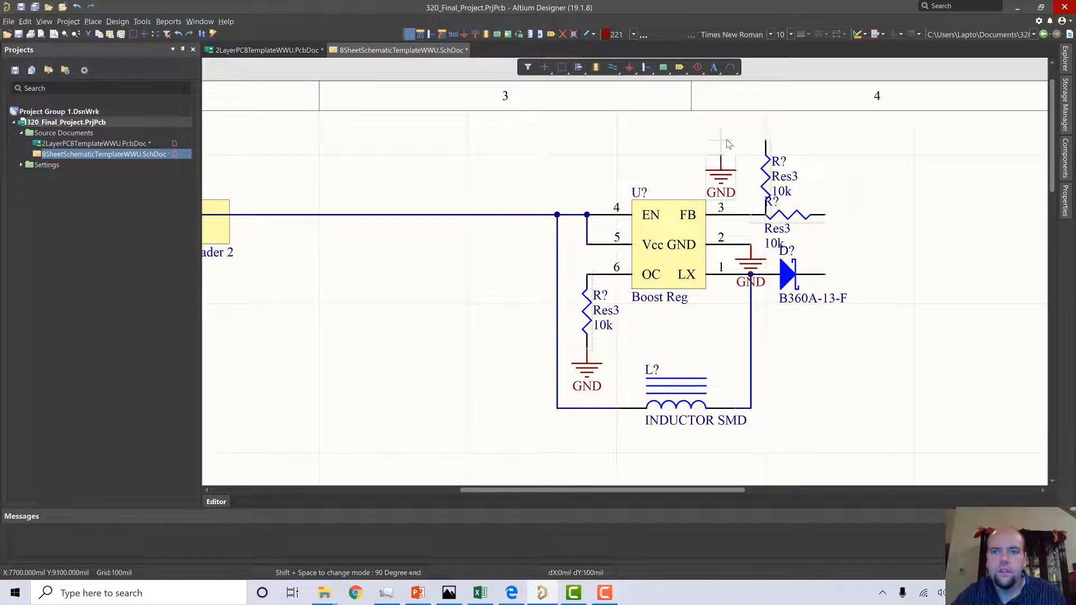
{"action": "left_click", "coordinate": [765, 140]}
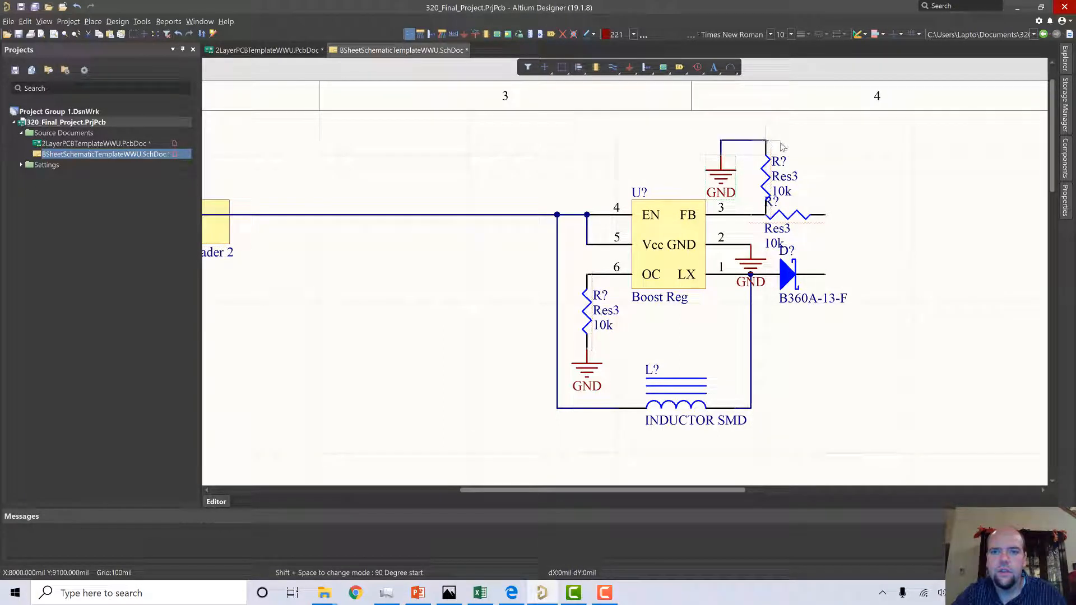
{"action": "left_click", "coordinate": [825, 215]}
{"action": "left_click", "coordinate": [824, 274]}
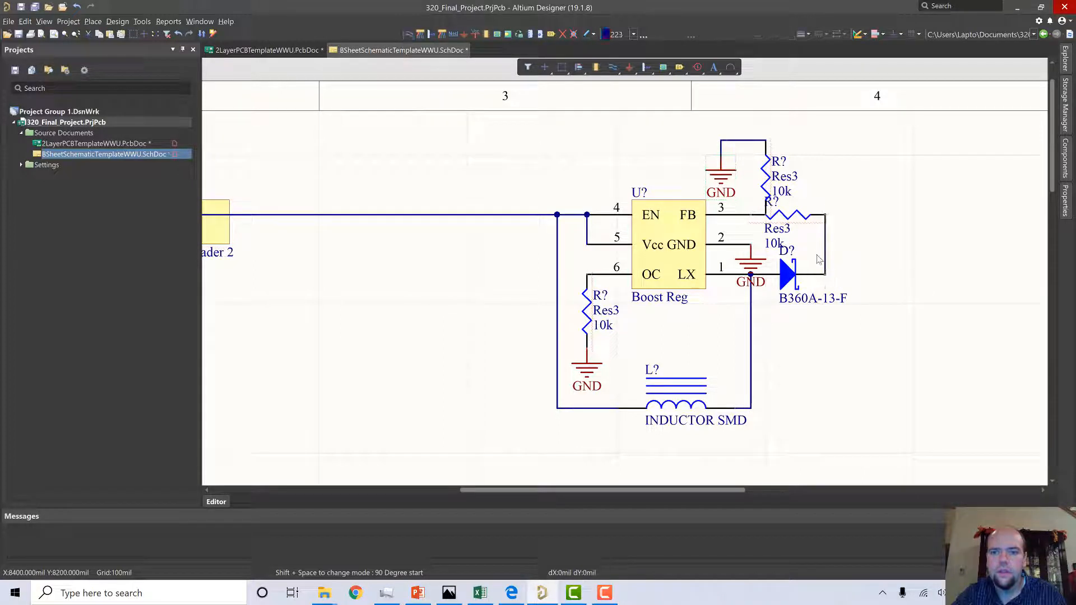
Set the horizontal feedback resistor's value to 88k.
{"action": "double_click", "coordinate": [774, 244]}
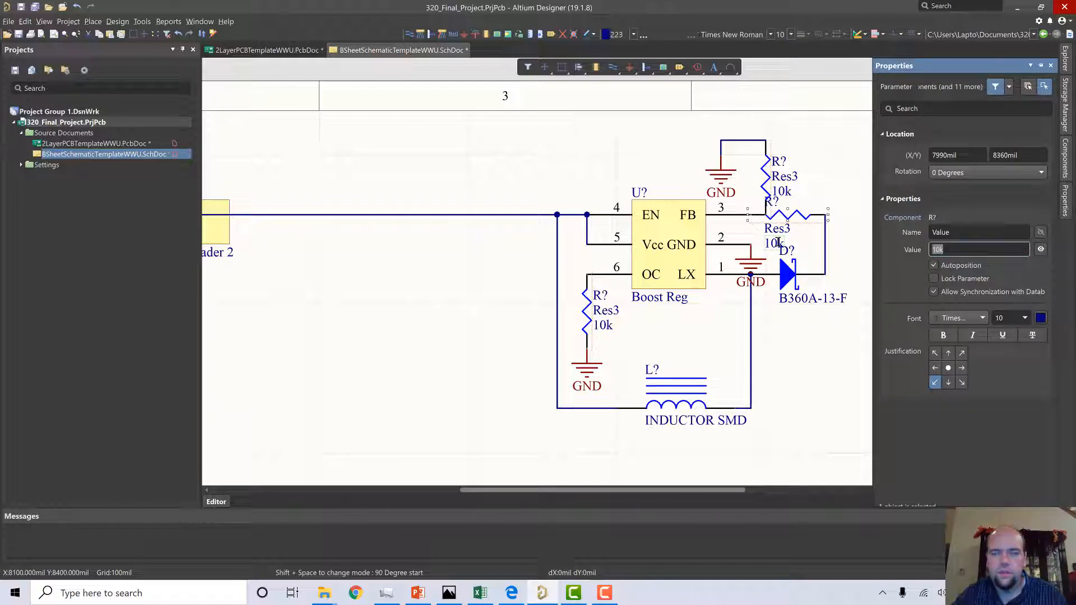
{"action": "type", "text": "12"}
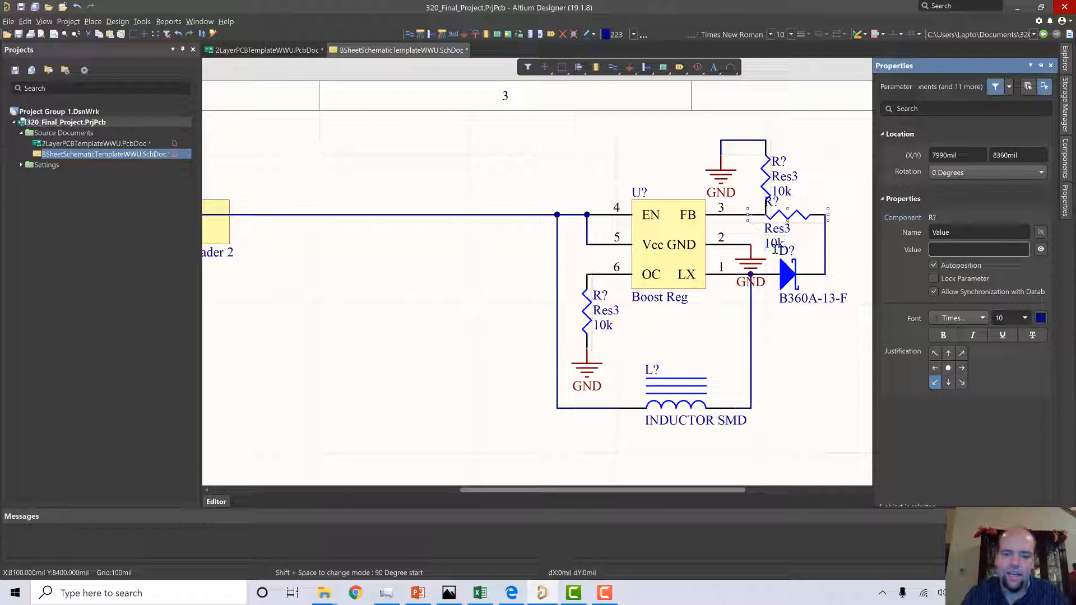
{"action": "type", "text": "k"}
{"action": "key", "text": "Return"}
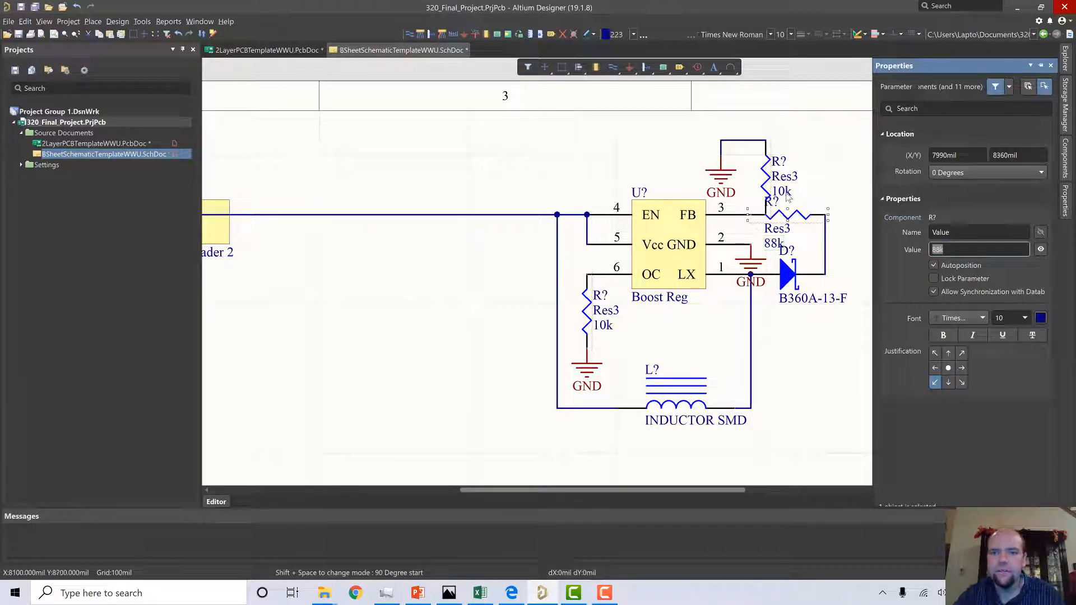
Set the vertical grounded feedback resistor's value to 12k.
{"action": "left_click", "coordinate": [787, 195]}
{"action": "type", "text": "12"}
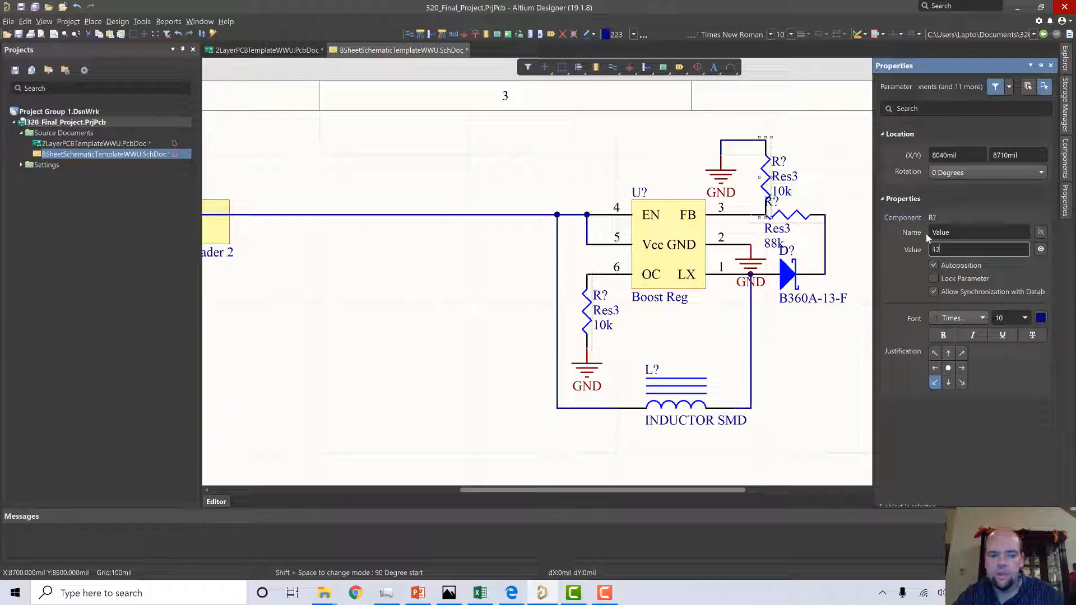
{"action": "type", "text": "k"}
{"action": "key", "text": "Return"}
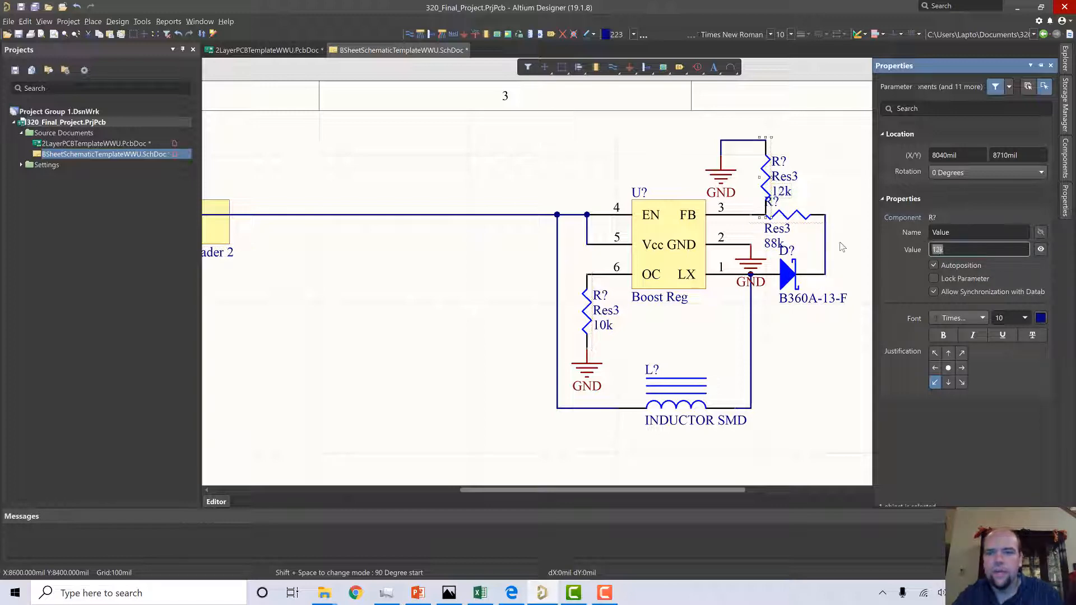
{"action": "left_click", "coordinate": [859, 164]}
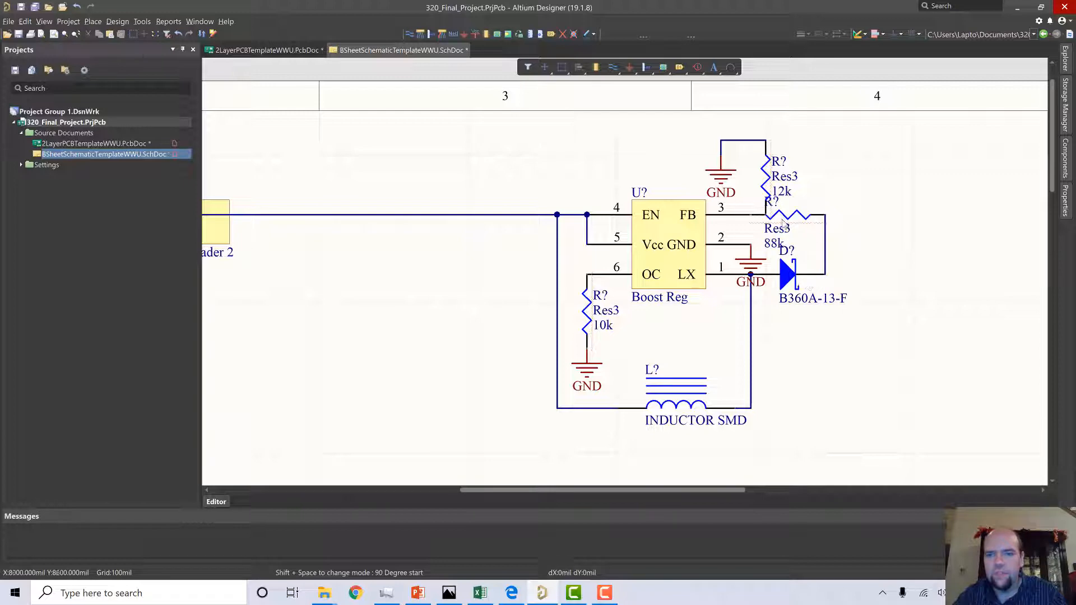
Check the capacitors in the FP6291 datasheet's General Boost Converter circuit, then look through the SMDComponentLibrary workbook in Excel for suitable capacitors.
{"action": "left_click", "coordinate": [512, 594]}
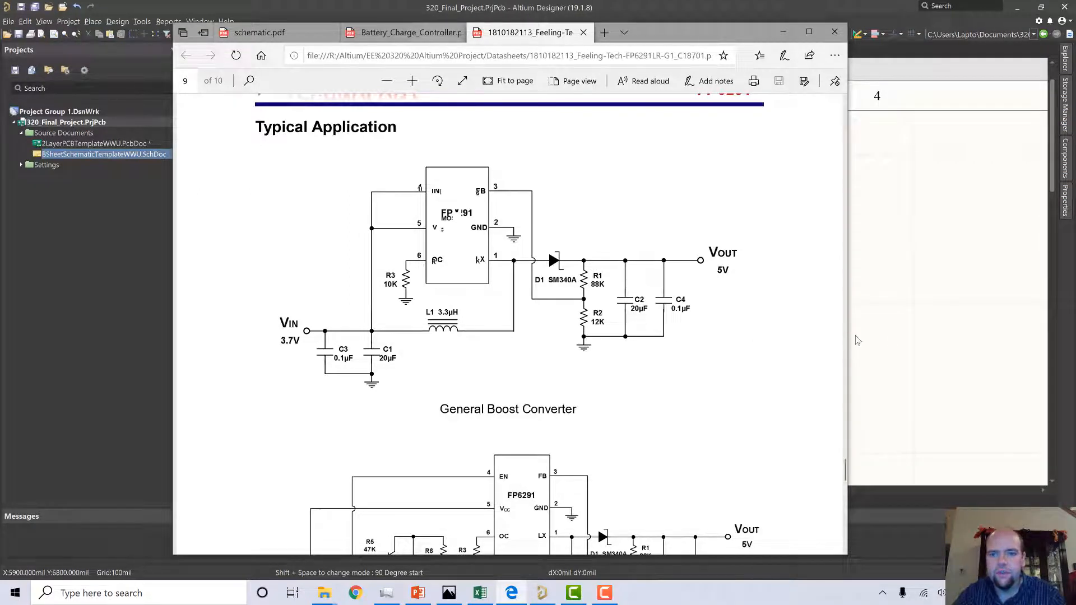
{"action": "left_click", "coordinate": [890, 340]}
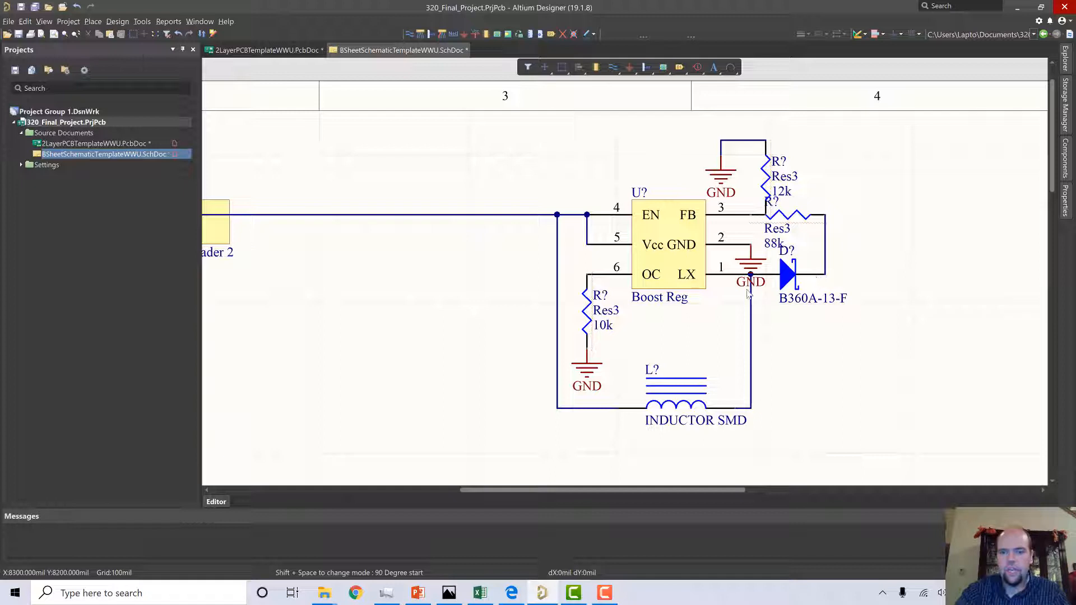
{"action": "left_click", "coordinate": [481, 592]}
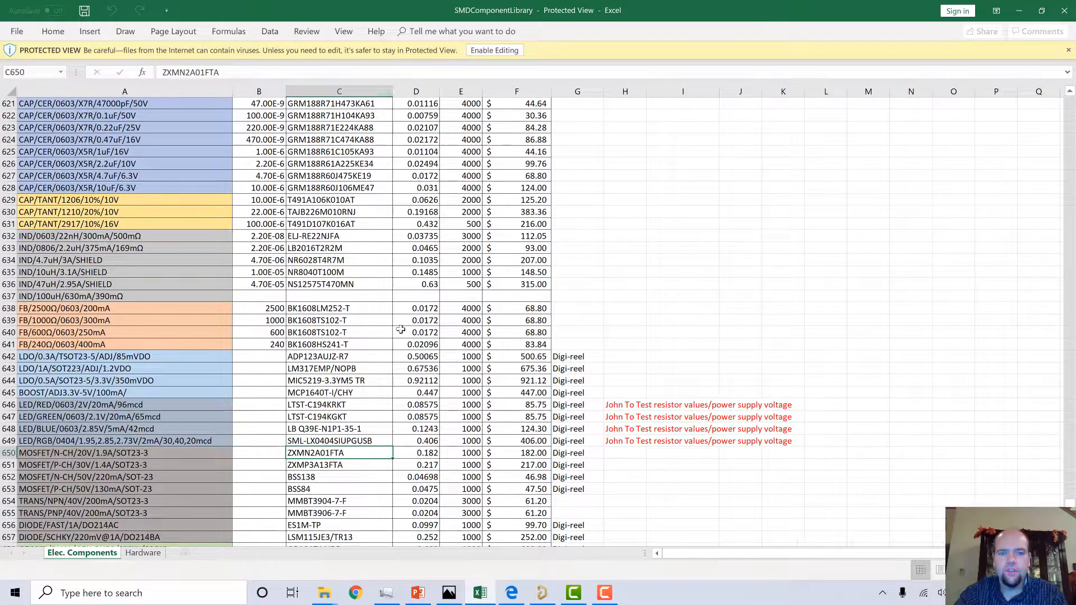
{"action": "scroll", "coordinate": [325, 344], "scroll_direction": "down", "scroll_amount": 6}
{"action": "scroll", "coordinate": [318, 344], "scroll_direction": "up", "scroll_amount": 9}
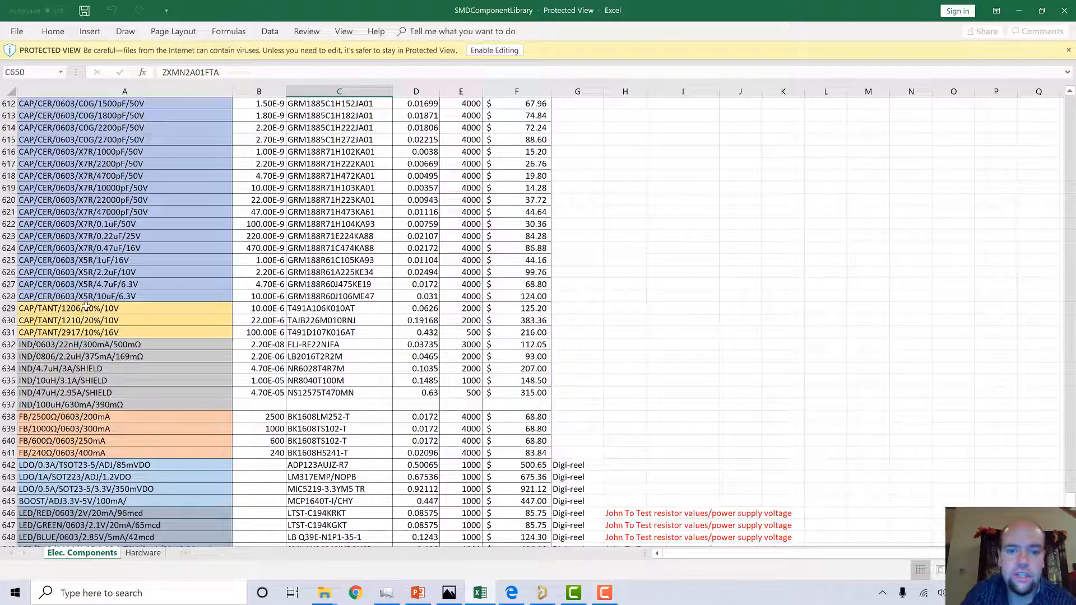
Return to Altium Designer and search the Altium Content Vault for "1210 tantalum".
{"action": "left_click", "coordinate": [541, 595]}
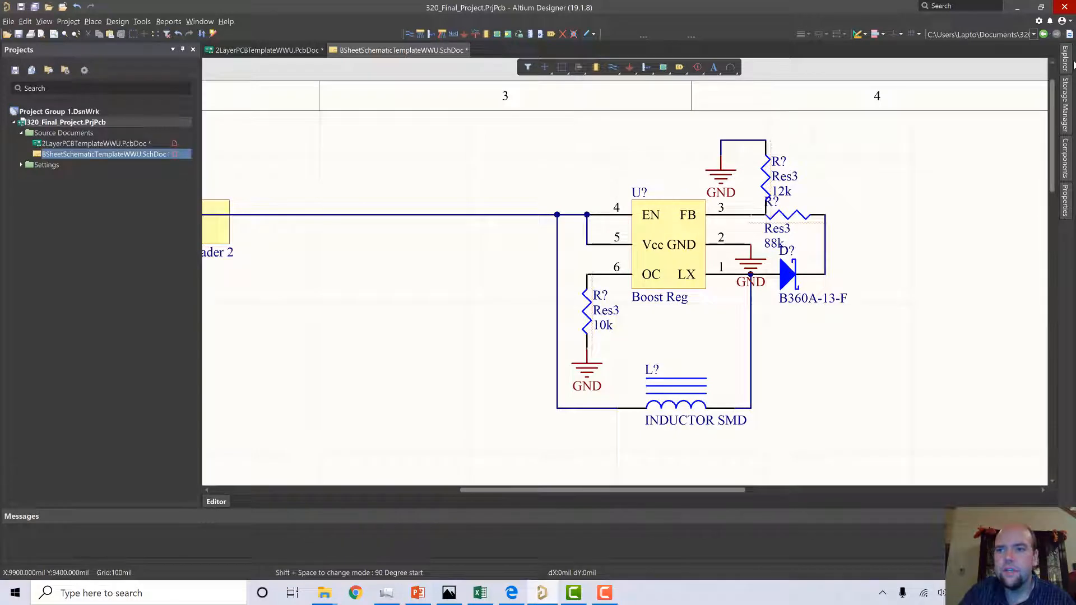
{"action": "left_click", "coordinate": [1067, 62]}
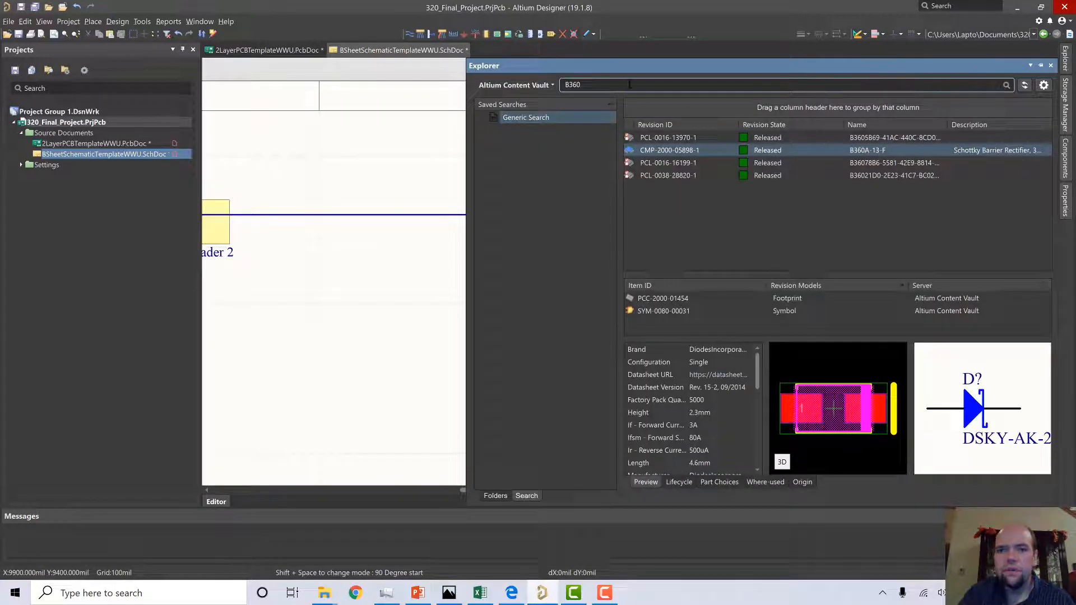
{"action": "type", "text": "12"}
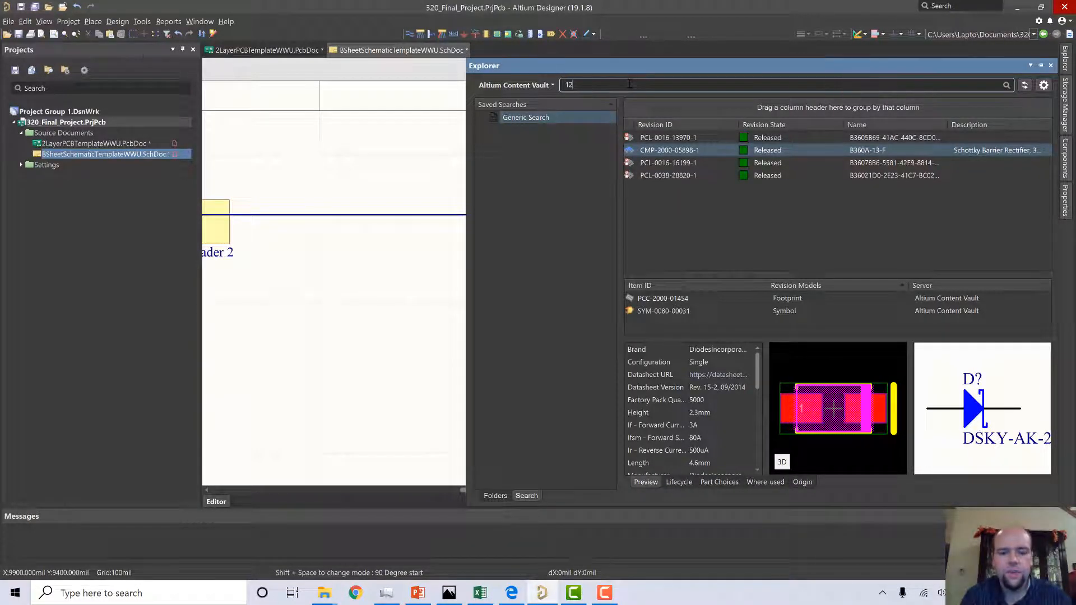
{"action": "type", "text": "10 tanta"}
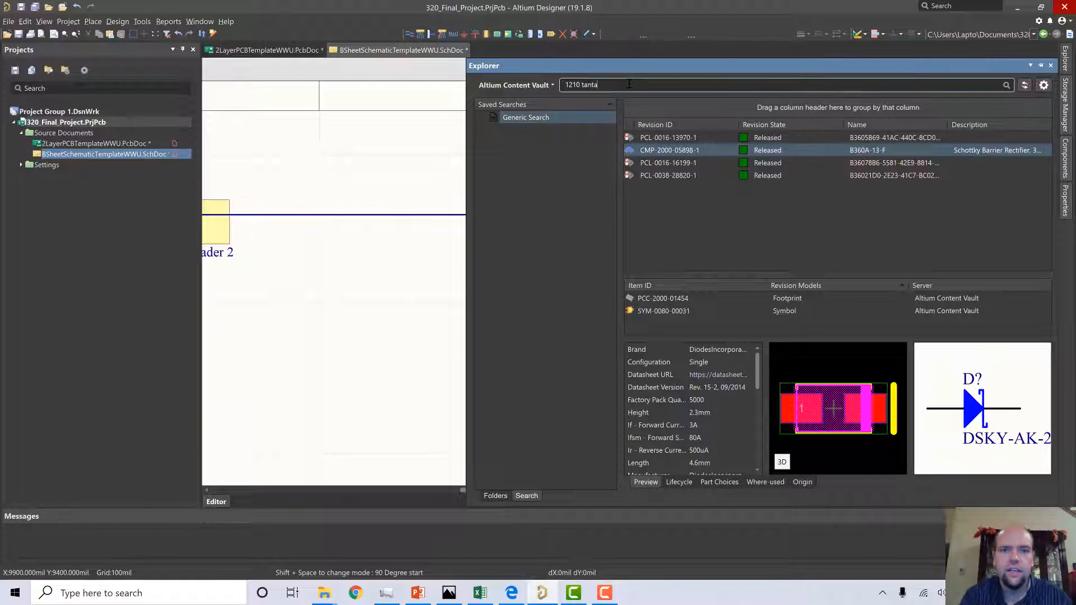
{"action": "type", "text": "lum"}
{"action": "key", "text": "Return"}
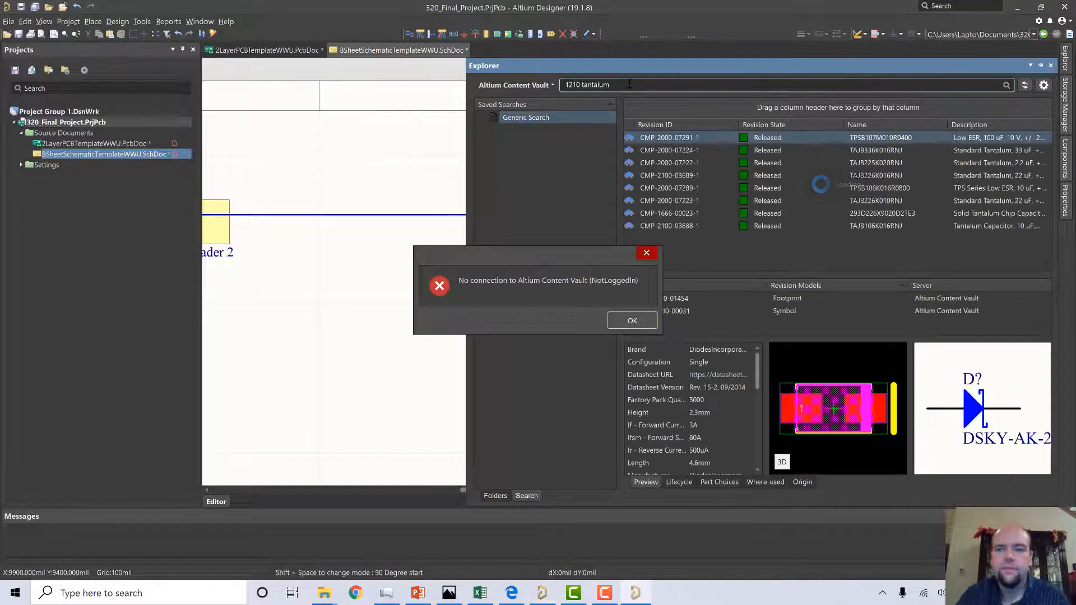
{"action": "left_click", "coordinate": [616, 320]}
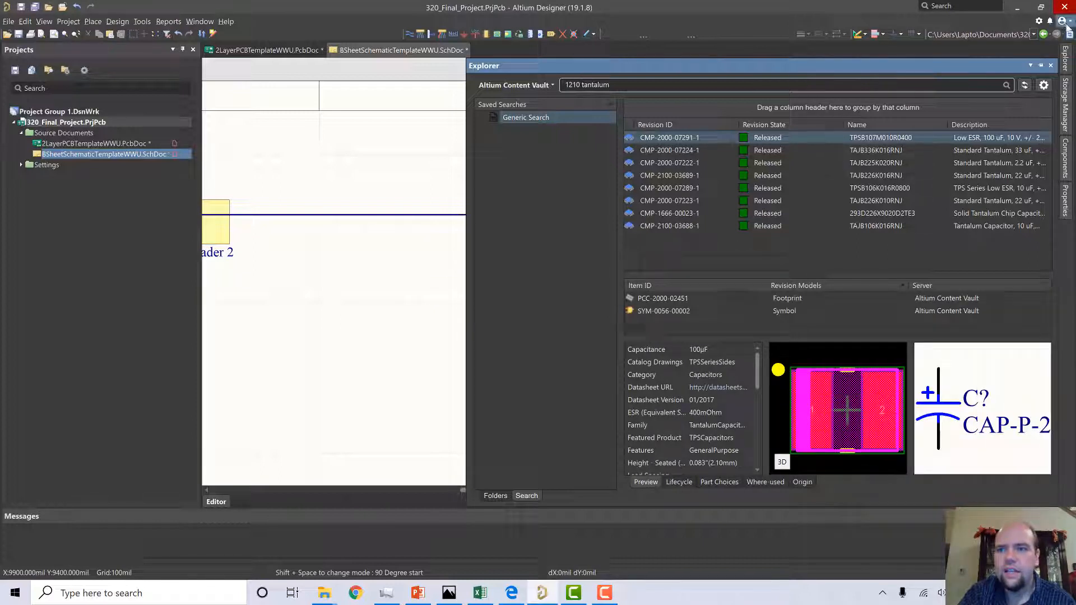
Sign in to the Altium account by entering the account password.
{"action": "left_click", "coordinate": [1066, 25]}
{"action": "left_click", "coordinate": [939, 69]}
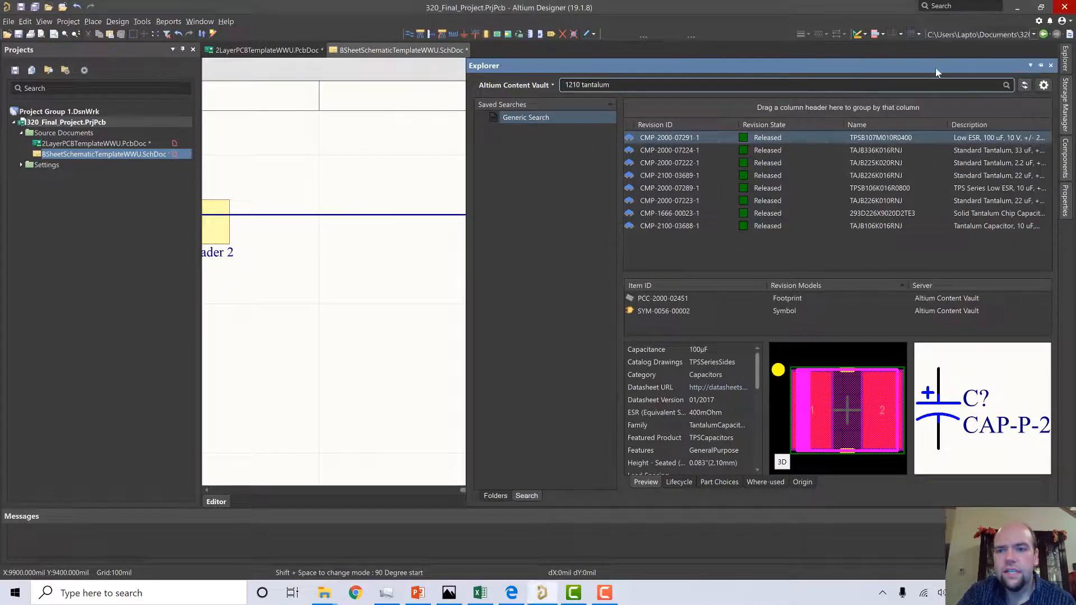
{"action": "left_click", "coordinate": [489, 269]}
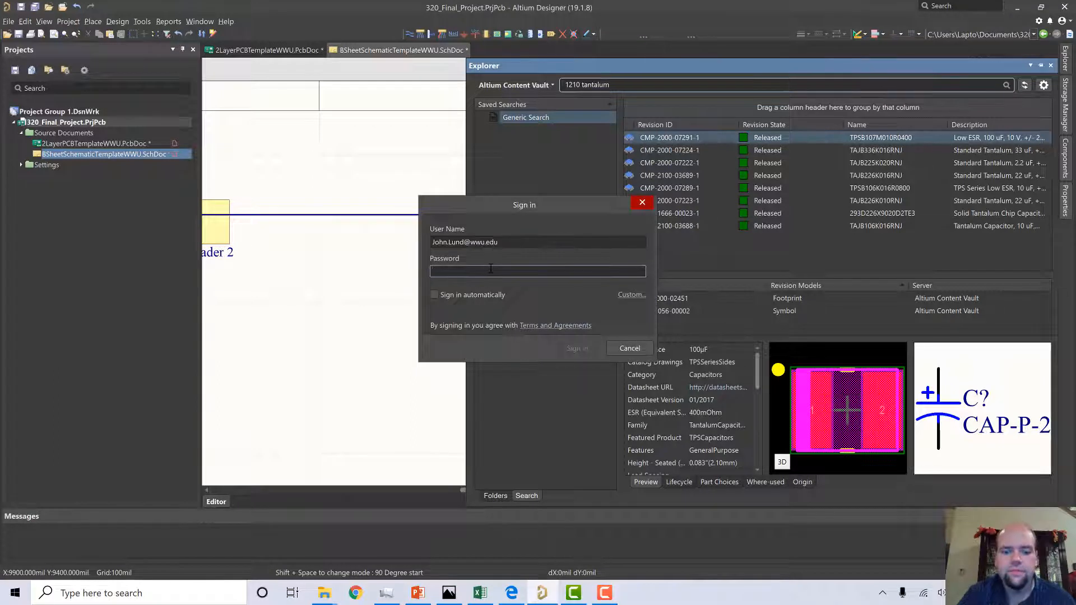
{"action": "type", "text": "*"}
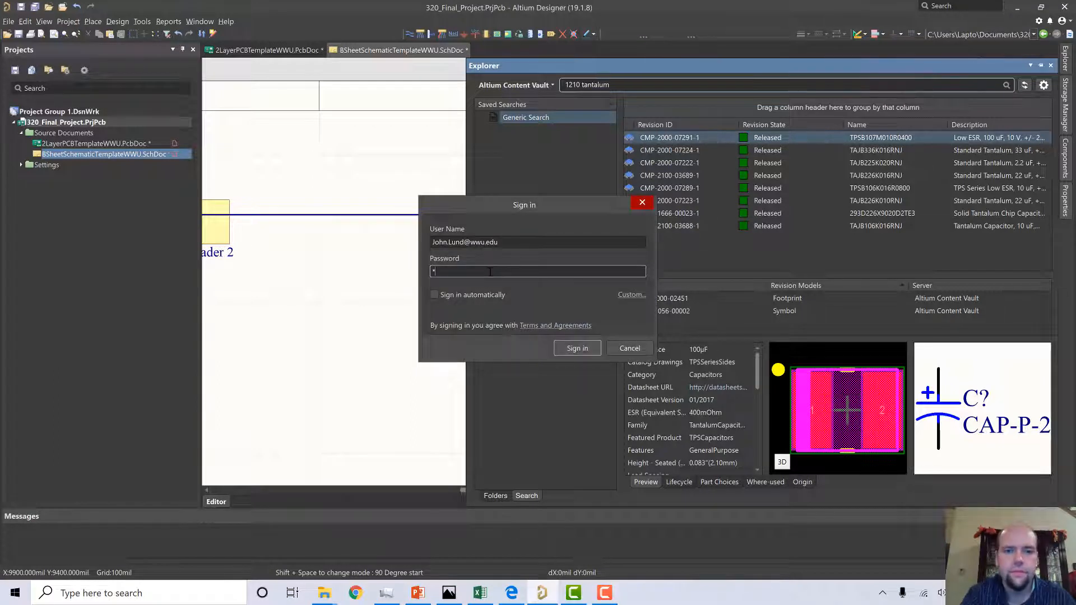
{"action": "type", "text": "**"}
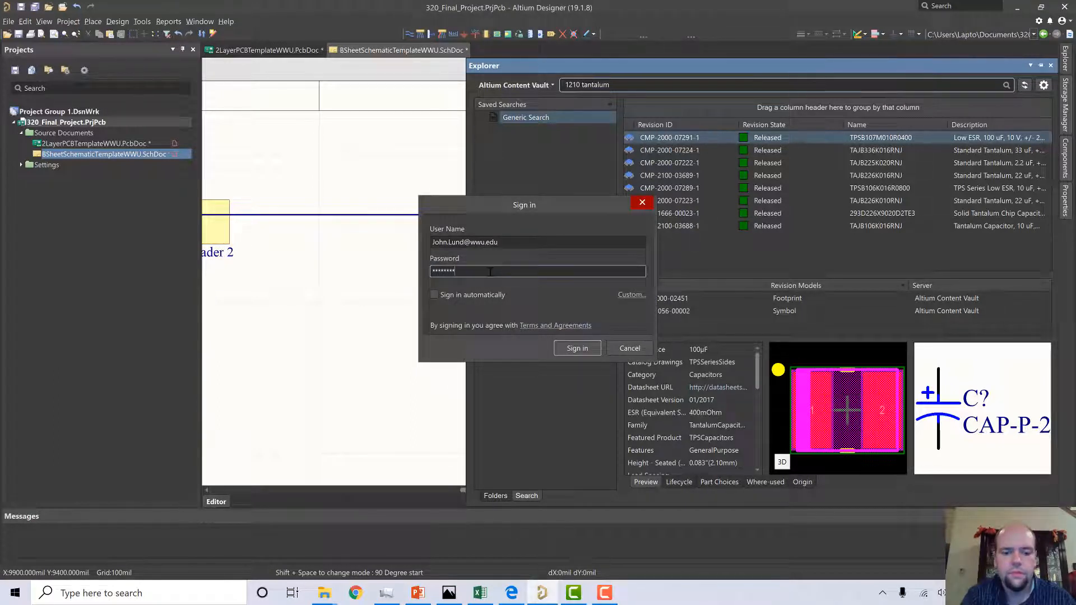
{"action": "type", "text": "*****"}
{"action": "key", "text": "Return"}
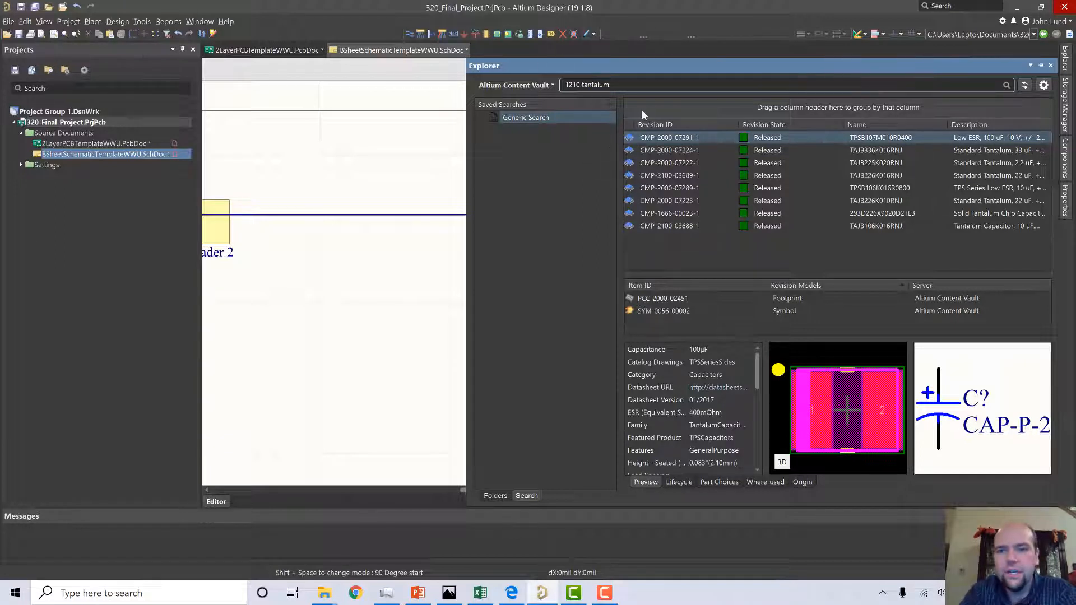
Compare the 1210 tantalum capacitors in the search results by description and details, ending on the 22 uF TAJB226K016RNJ.
{"action": "left_click", "coordinate": [659, 189]}
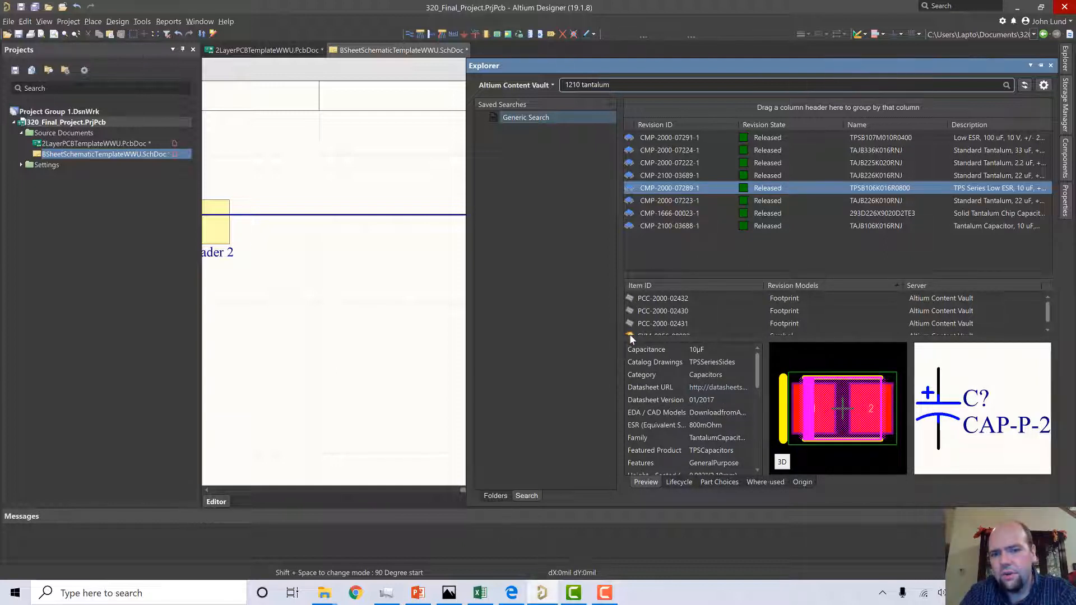
{"action": "scroll", "coordinate": [631, 328], "scroll_direction": "down", "scroll_amount": 1}
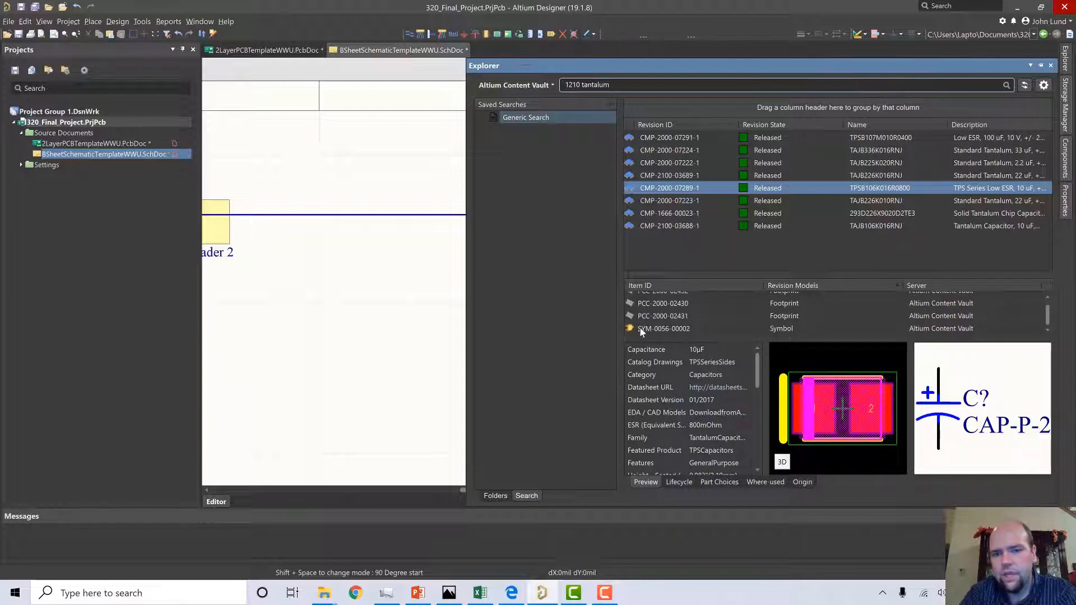
{"action": "scroll", "coordinate": [633, 327], "scroll_direction": "up", "scroll_amount": 1}
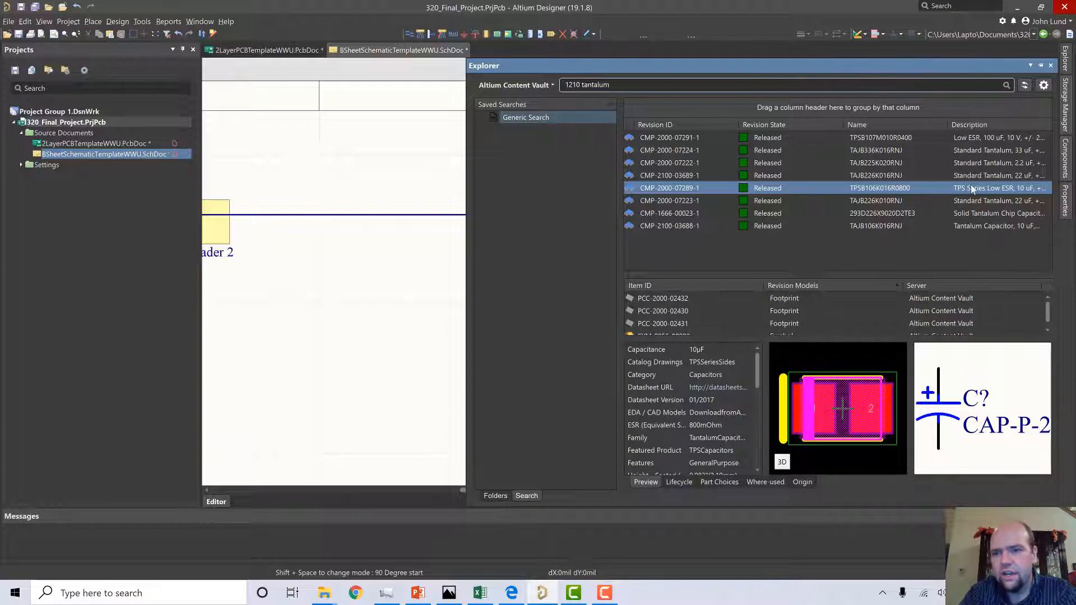
{"action": "left_click", "coordinate": [980, 201]}
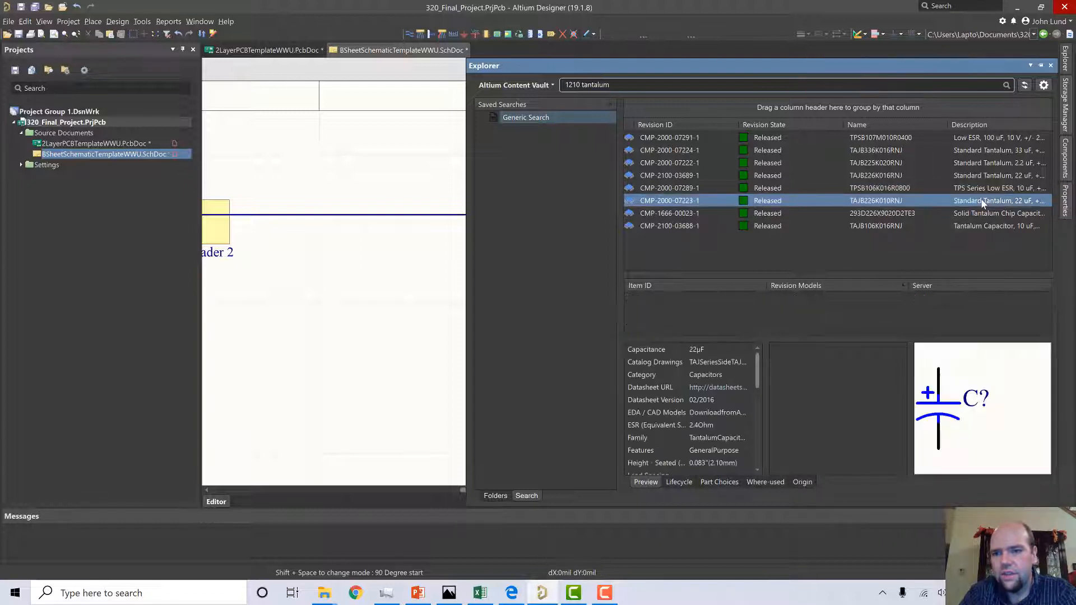
{"action": "left_click", "coordinate": [987, 162]}
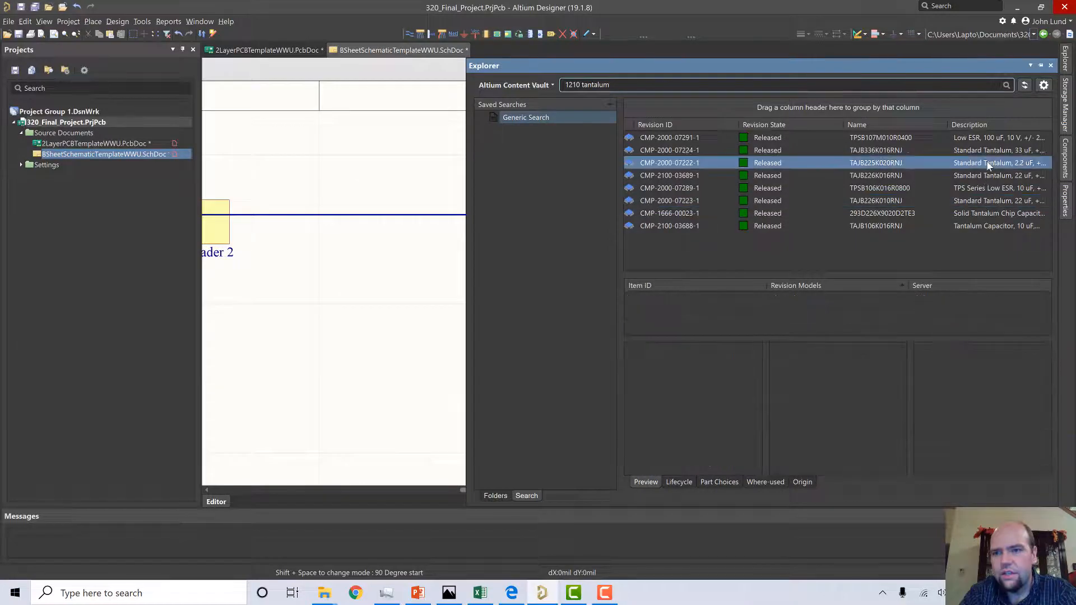
{"action": "left_click", "coordinate": [977, 176]}
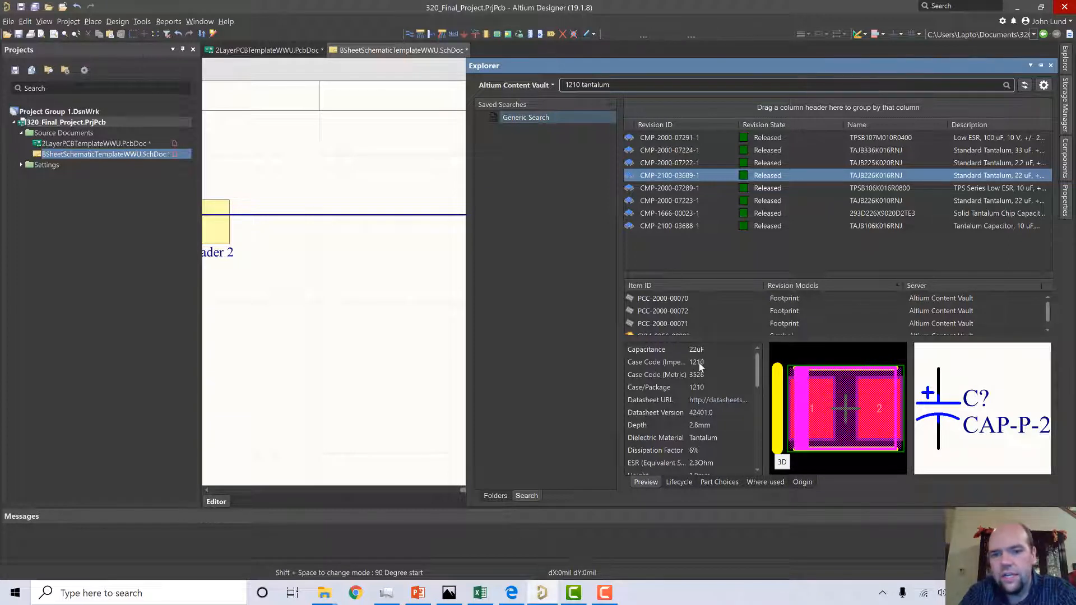
Compare the previews of the TAJB226K016RNJ capacitor's footprints PCC-2000-00070, PCC-2000-00072 and PCC-2000-00071.
{"action": "left_click", "coordinate": [653, 312]}
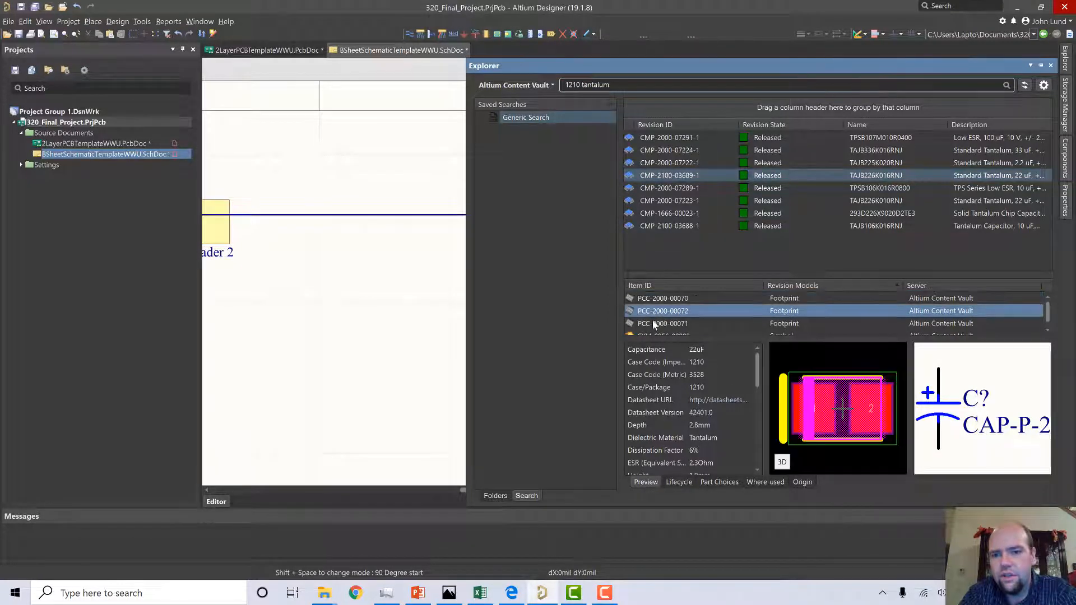
{"action": "left_click", "coordinate": [653, 323]}
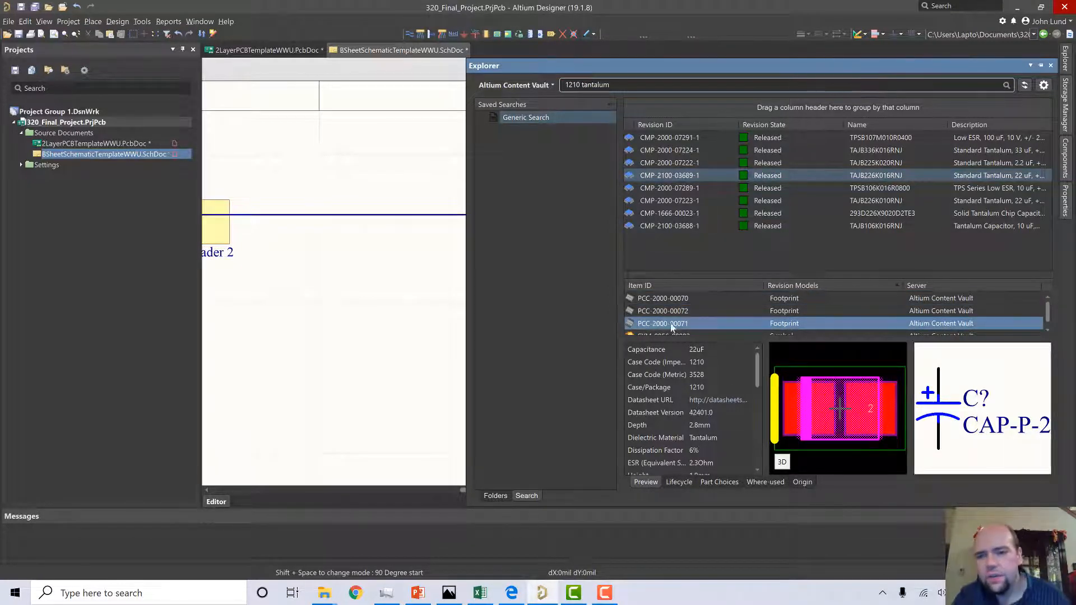
{"action": "left_click", "coordinate": [685, 311]}
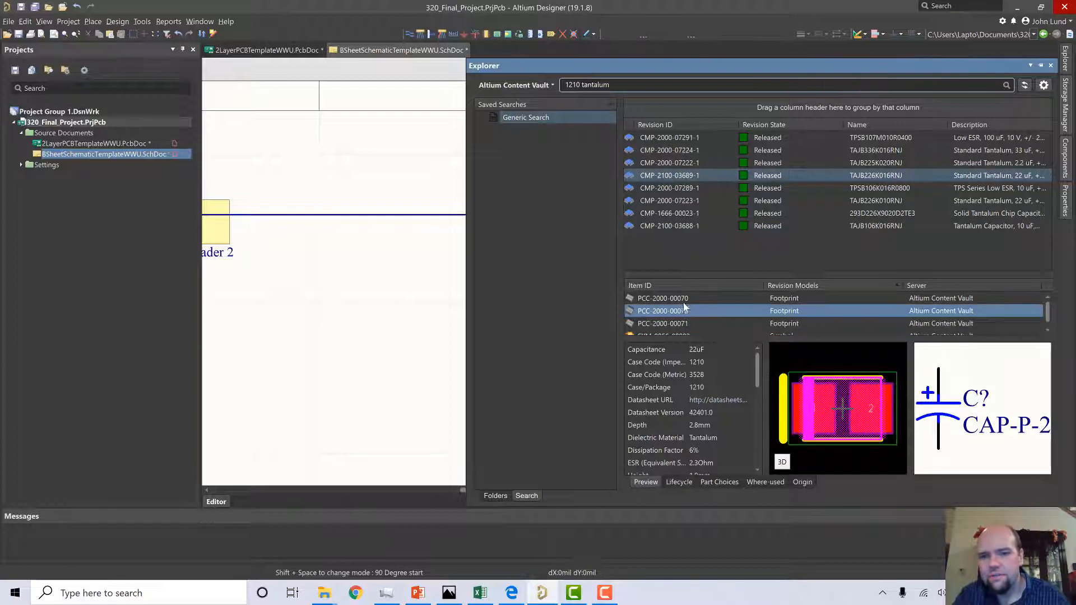
{"action": "left_click", "coordinate": [682, 301]}
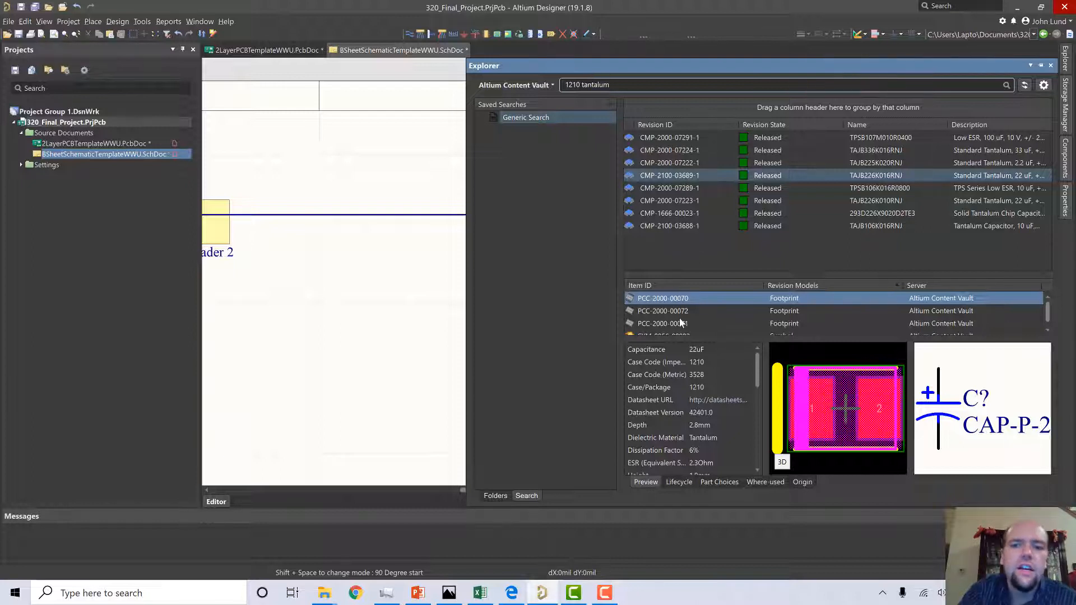
{"action": "left_click", "coordinate": [666, 324]}
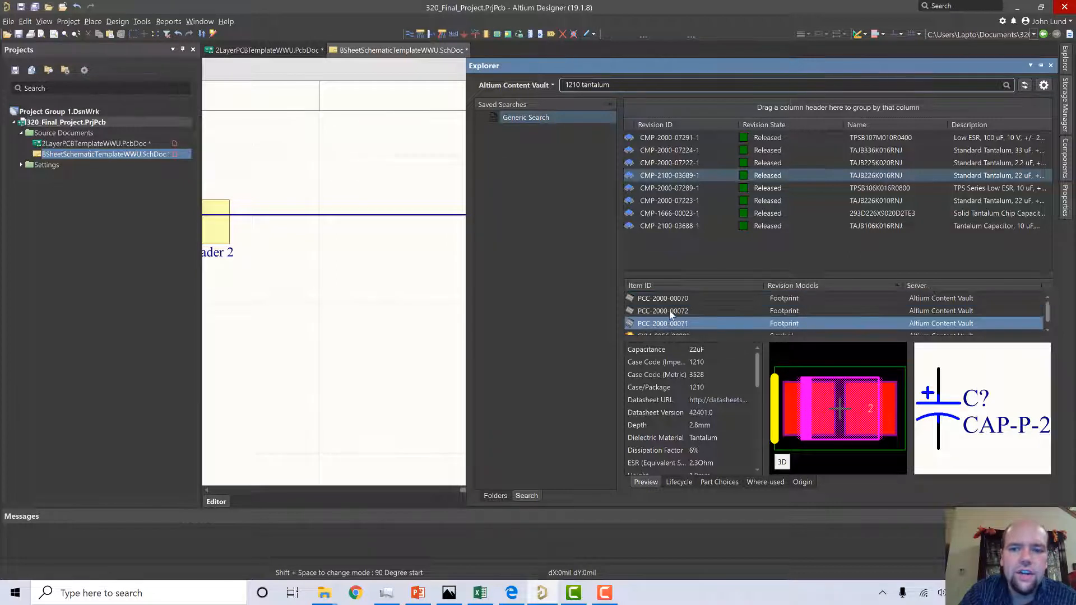
{"action": "left_click", "coordinate": [670, 311]}
{"action": "left_click", "coordinate": [664, 324]}
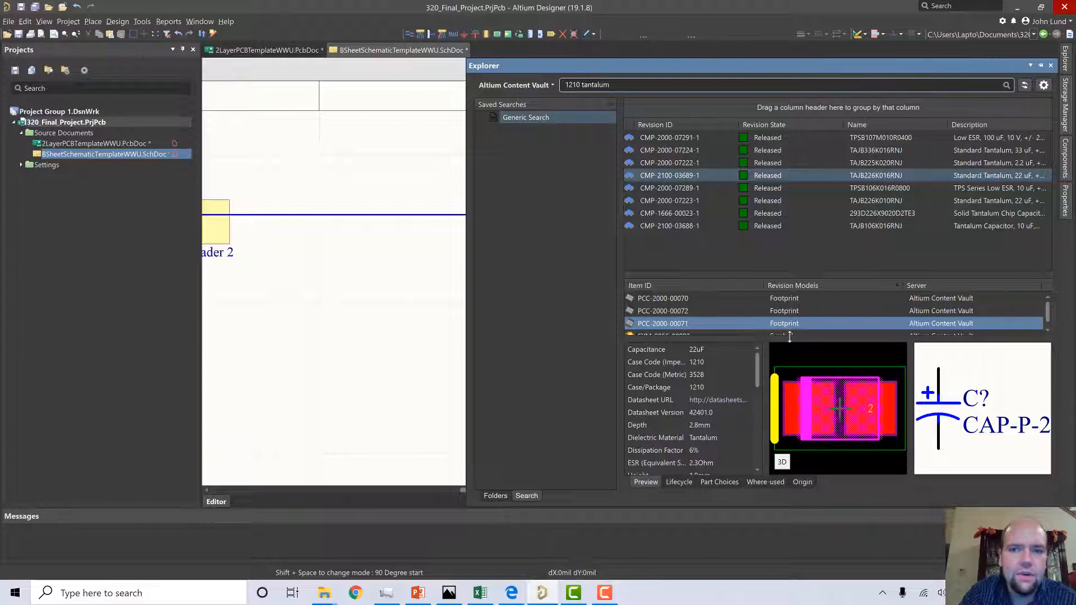
Place one TAJB226K016RNJ capacitor on the input wire before the boost regulator and another at the diode's output node.
{"action": "right_click", "coordinate": [666, 178]}
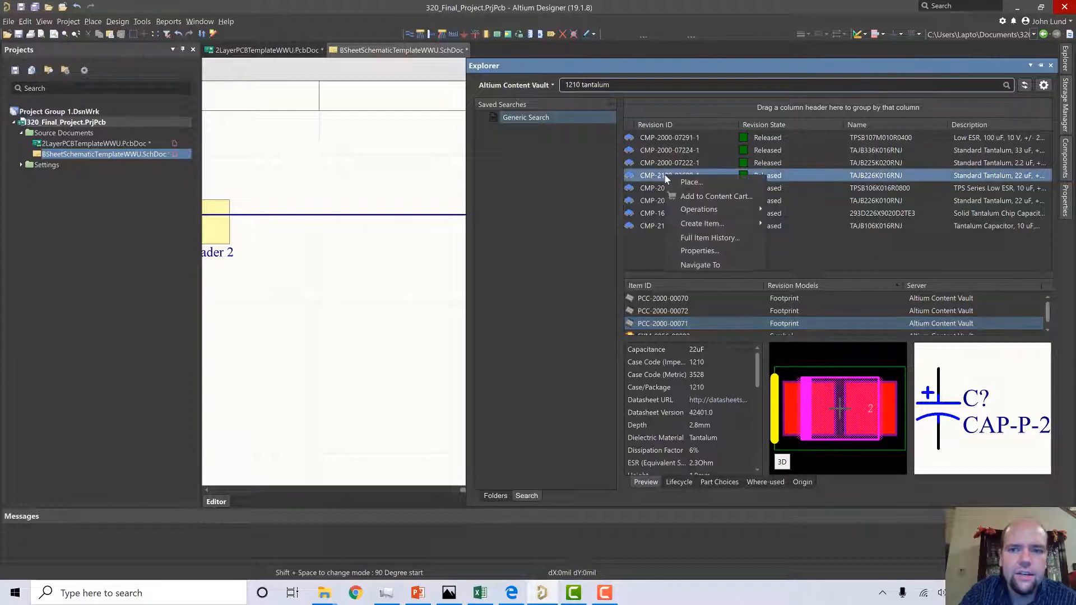
{"action": "left_click", "coordinate": [687, 184]}
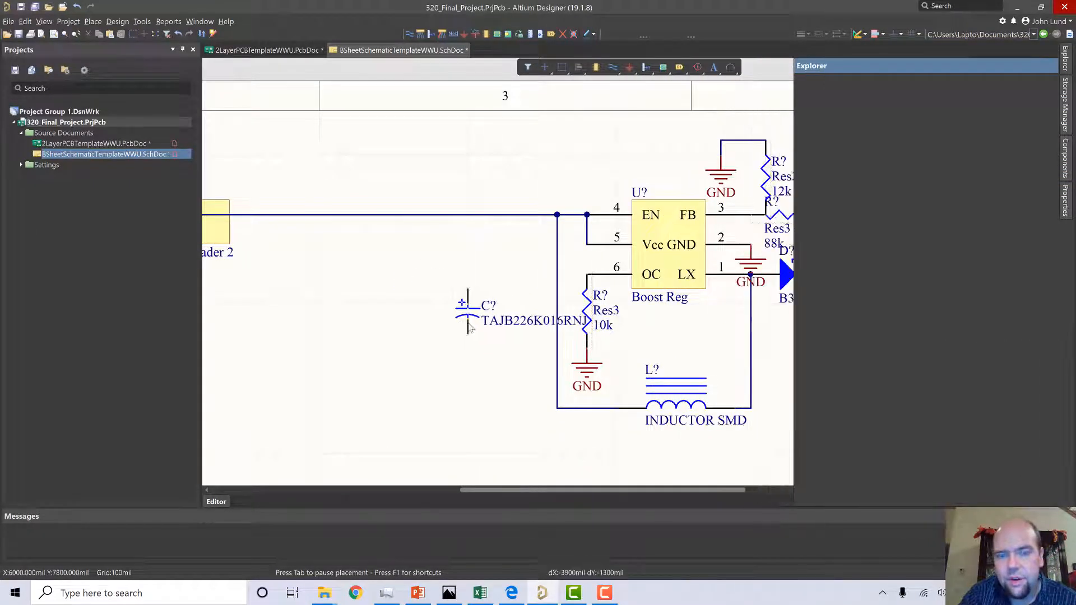
{"action": "left_click", "coordinate": [510, 260]}
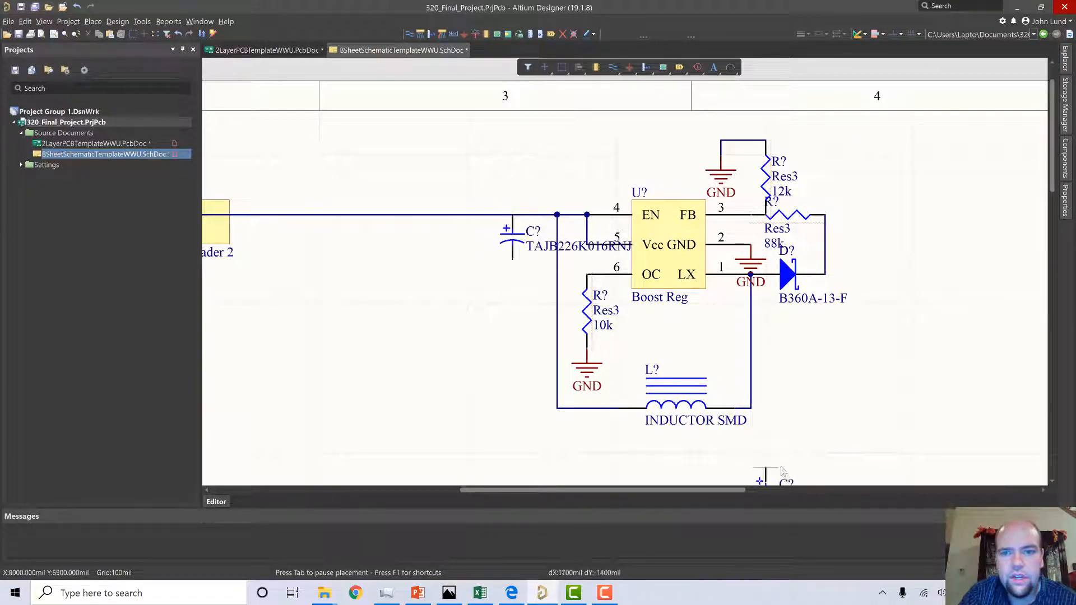
{"action": "left_click", "coordinate": [825, 276]}
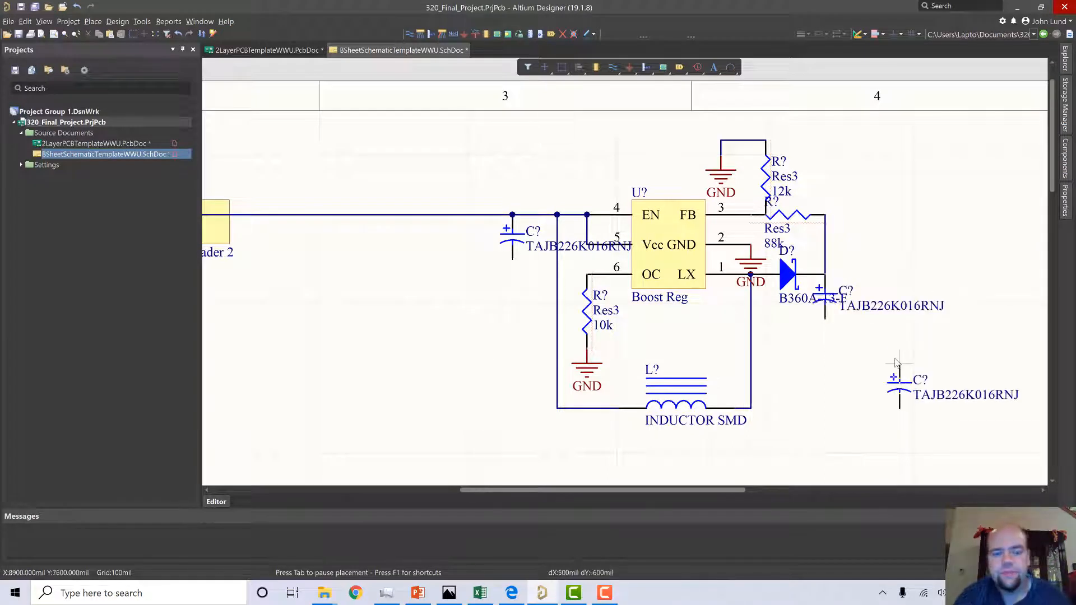
{"action": "key", "text": "Escape"}
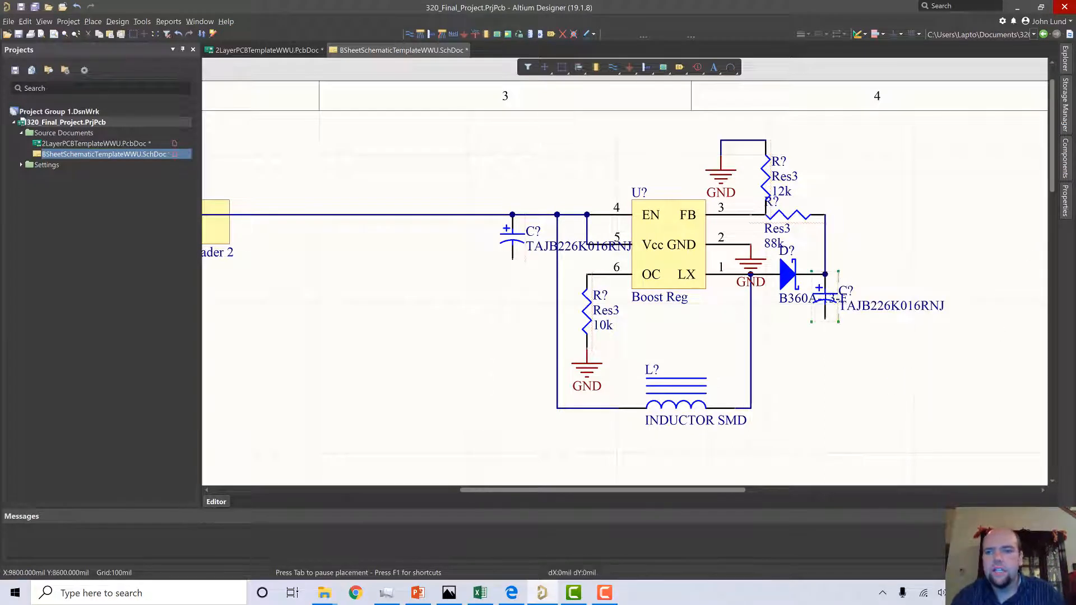
Select the Cap Semi component from Miscellaneous Devices.IntLib and choose its 1608[0603] footprint.
{"action": "left_click", "coordinate": [1065, 157]}
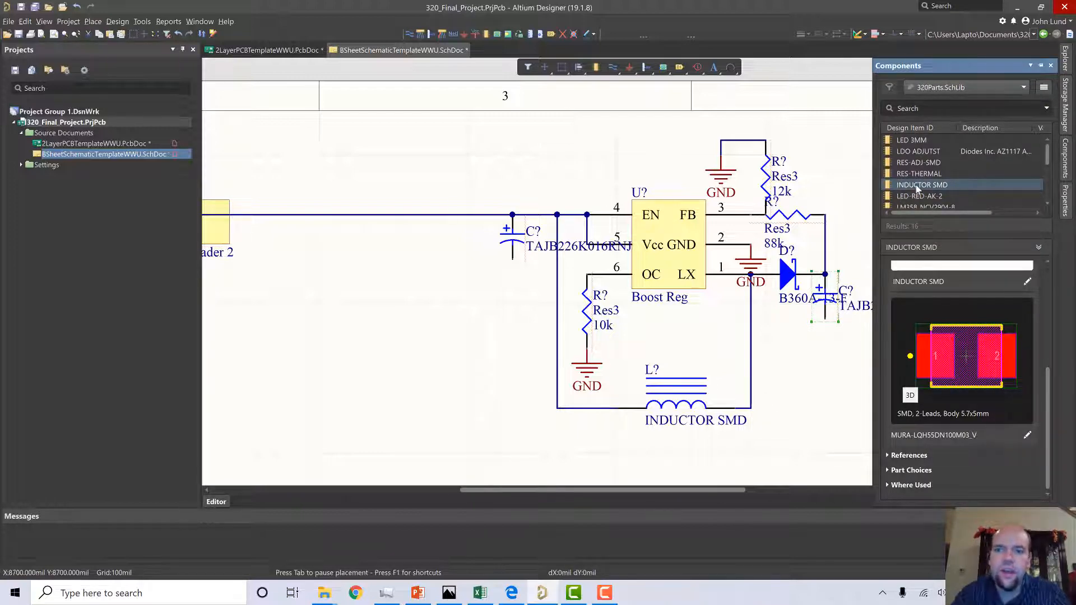
{"action": "scroll", "coordinate": [937, 177], "scroll_direction": "down", "scroll_amount": 3}
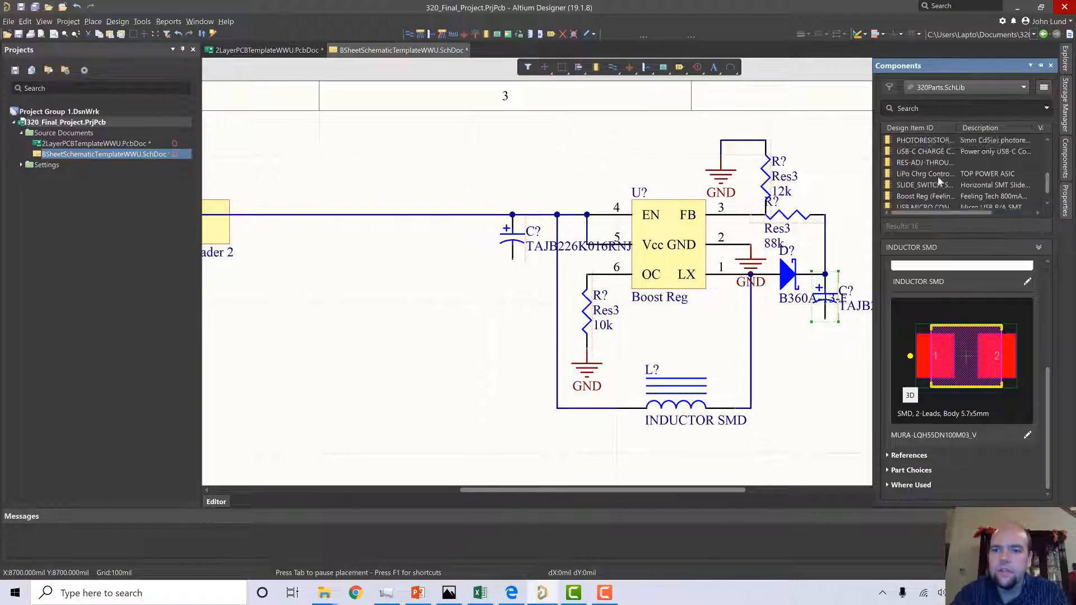
{"action": "left_click", "coordinate": [953, 89]}
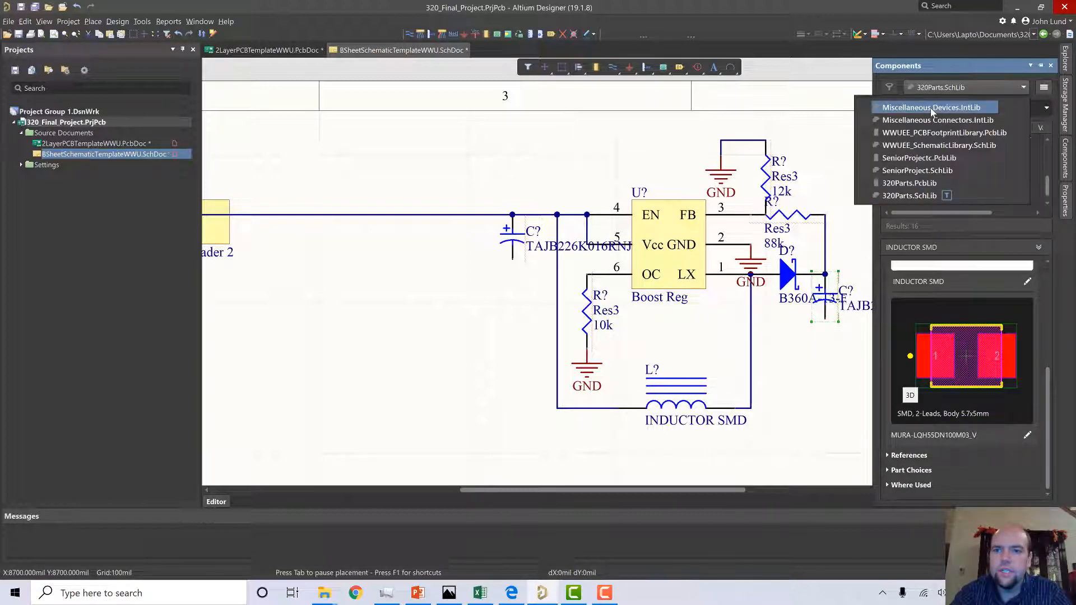
{"action": "left_click", "coordinate": [930, 108]}
{"action": "scroll", "coordinate": [939, 163], "scroll_direction": "down", "scroll_amount": 3}
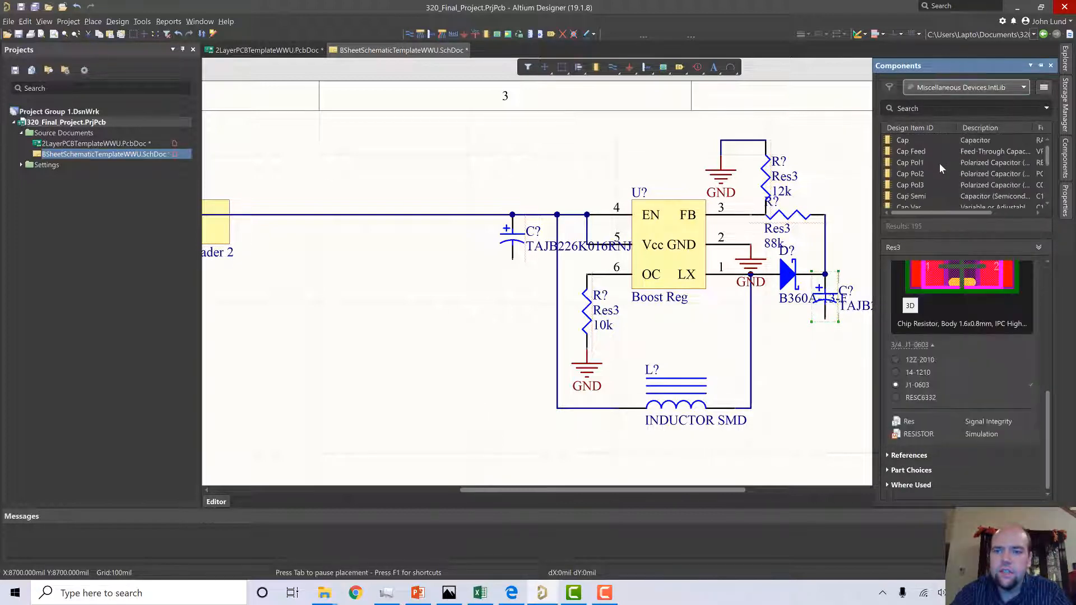
{"action": "scroll", "coordinate": [919, 177], "scroll_direction": "down", "scroll_amount": 2}
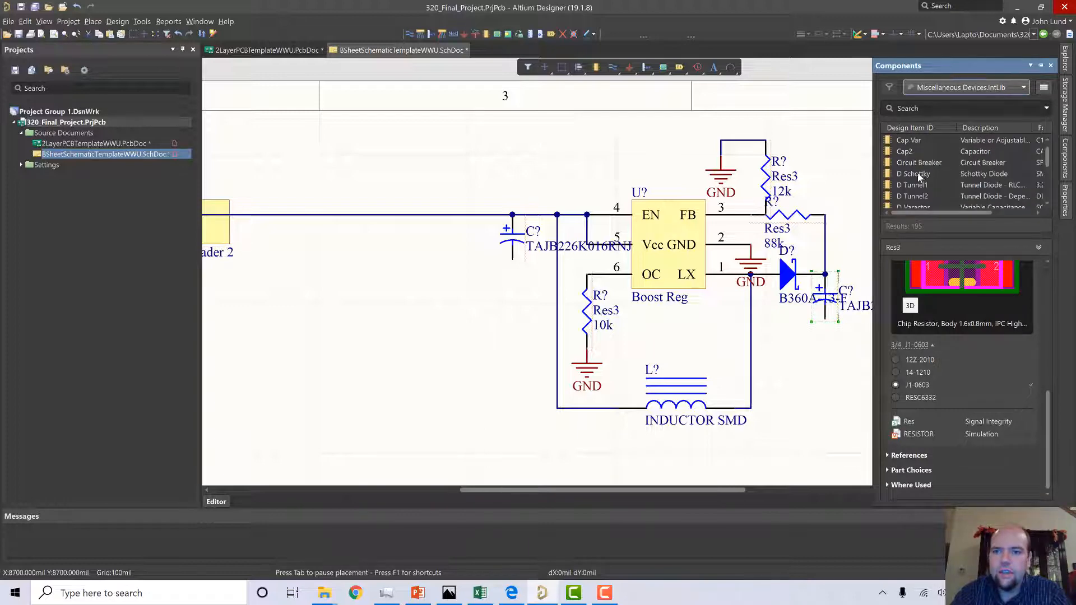
{"action": "scroll", "coordinate": [917, 159], "scroll_direction": "up", "scroll_amount": 1}
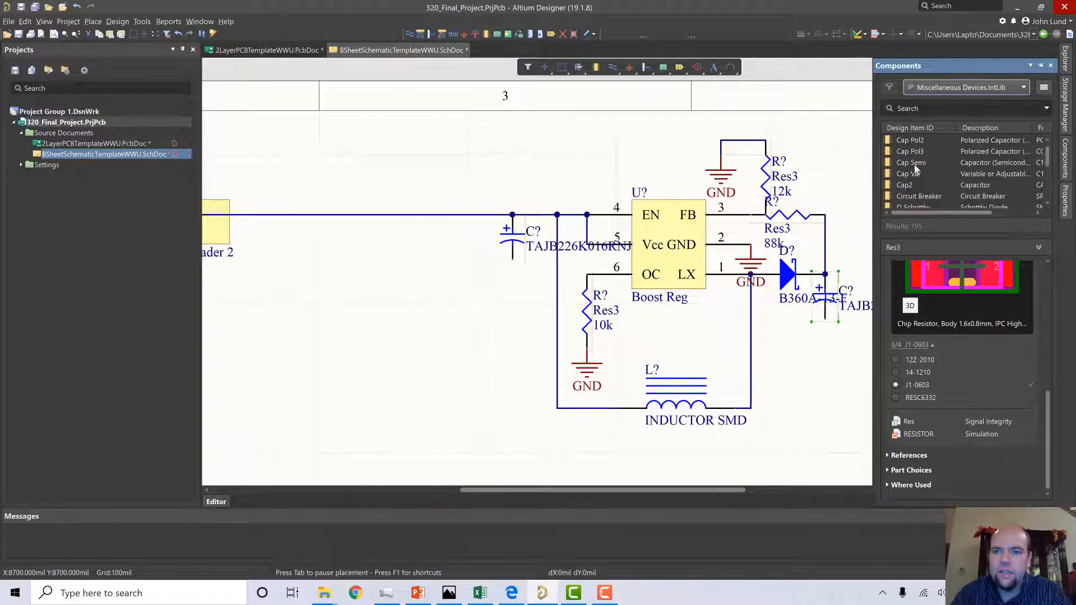
{"action": "left_click", "coordinate": [914, 162]}
{"action": "scroll", "coordinate": [934, 361], "scroll_direction": "down", "scroll_amount": 3}
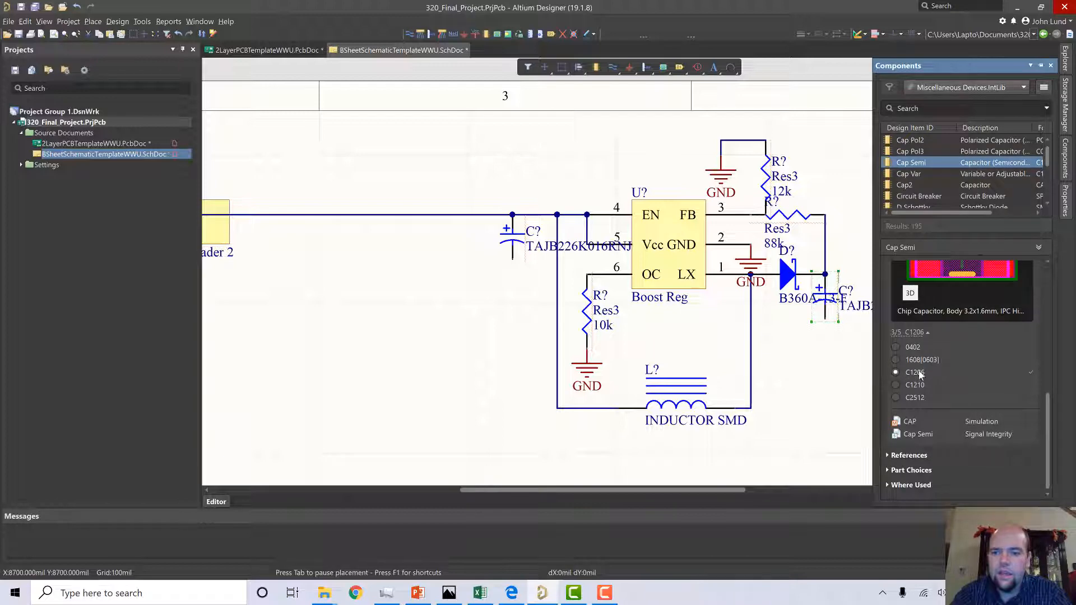
{"action": "left_click", "coordinate": [901, 359]}
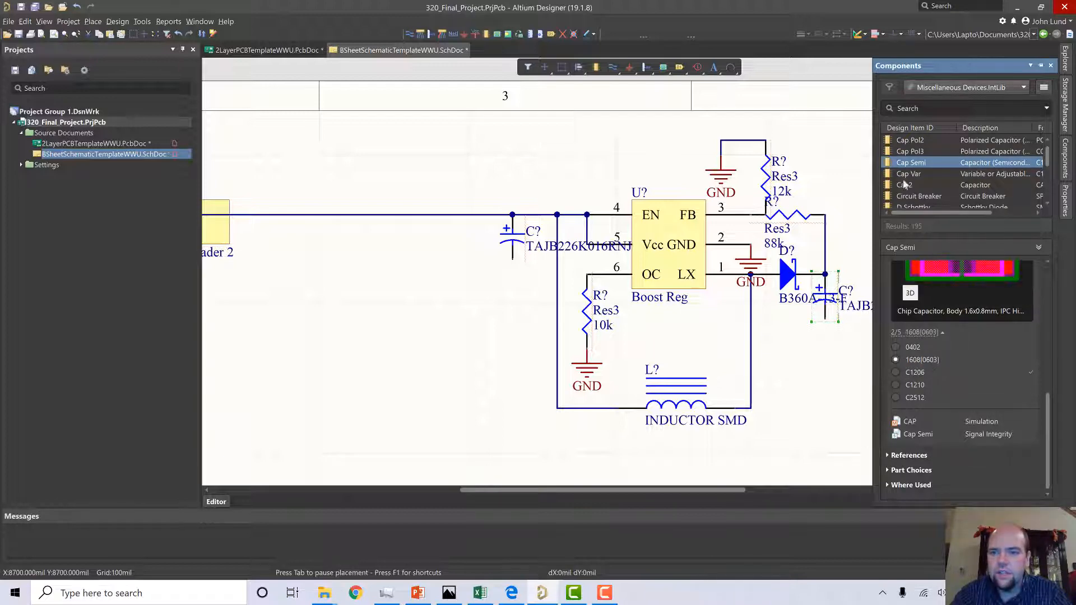
Place two vertical Cap Semi capacitors, one on the input wire beside the input tantalum and one beside the output tantalum.
{"action": "right_click", "coordinate": [906, 164]}
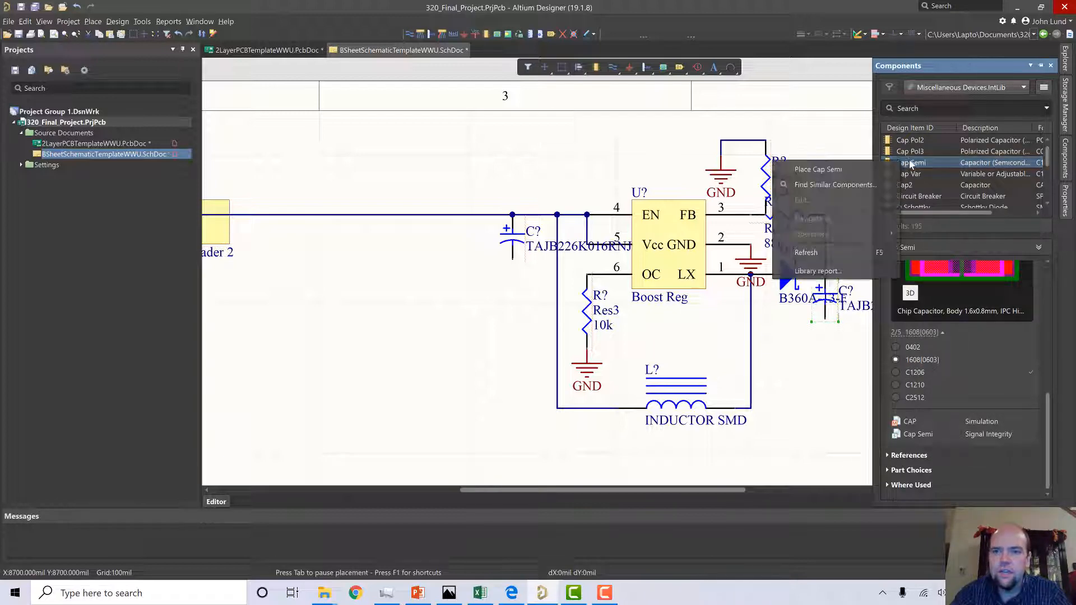
{"action": "left_click", "coordinate": [874, 168]}
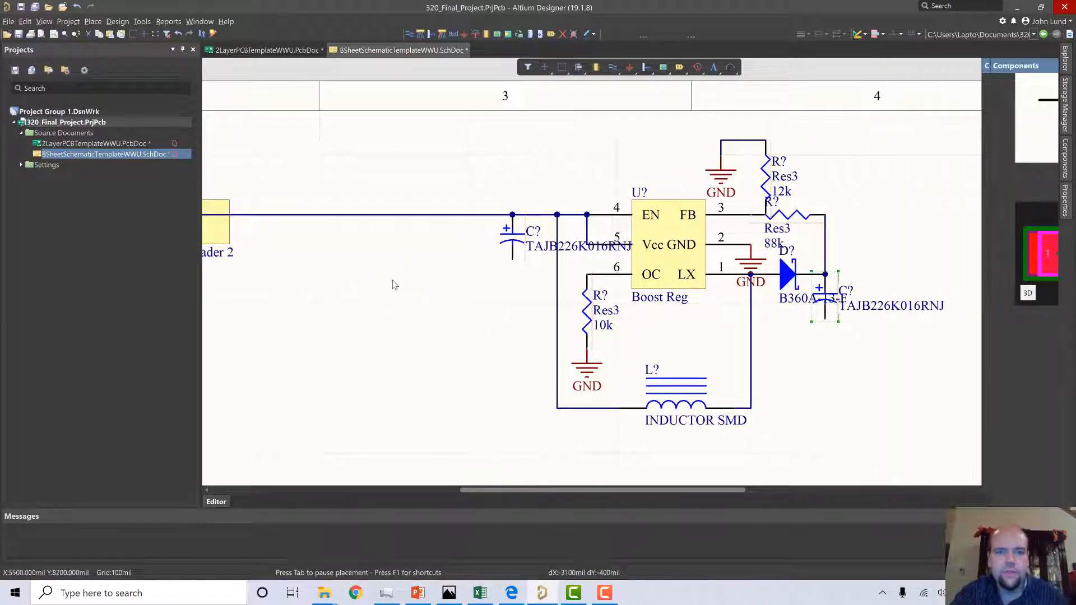
{"action": "key", "text": "space"}
{"action": "left_click", "coordinate": [471, 265]}
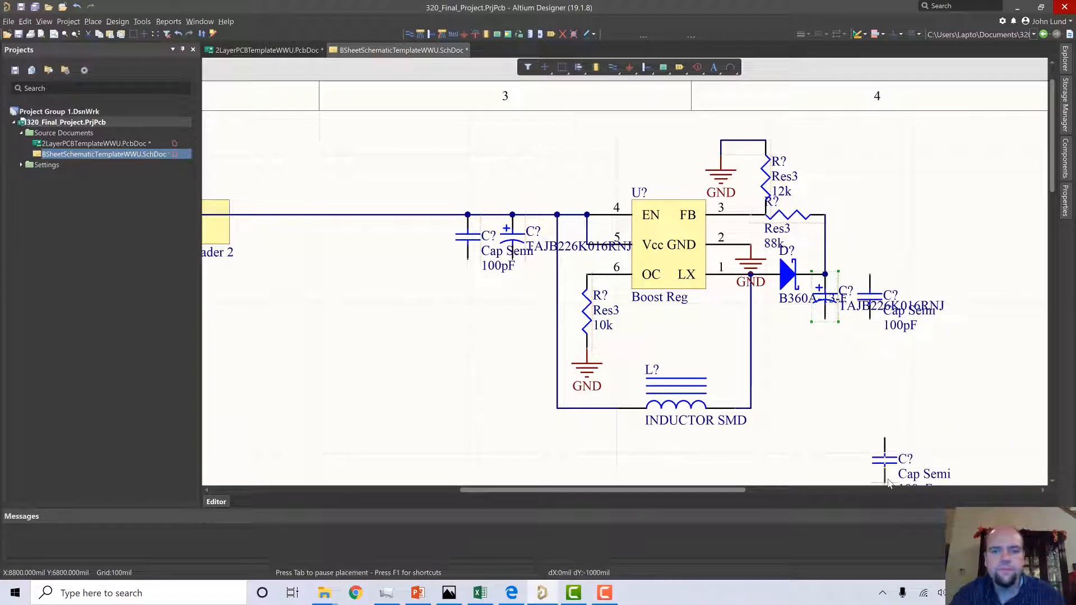
{"action": "key", "text": "Escape"}
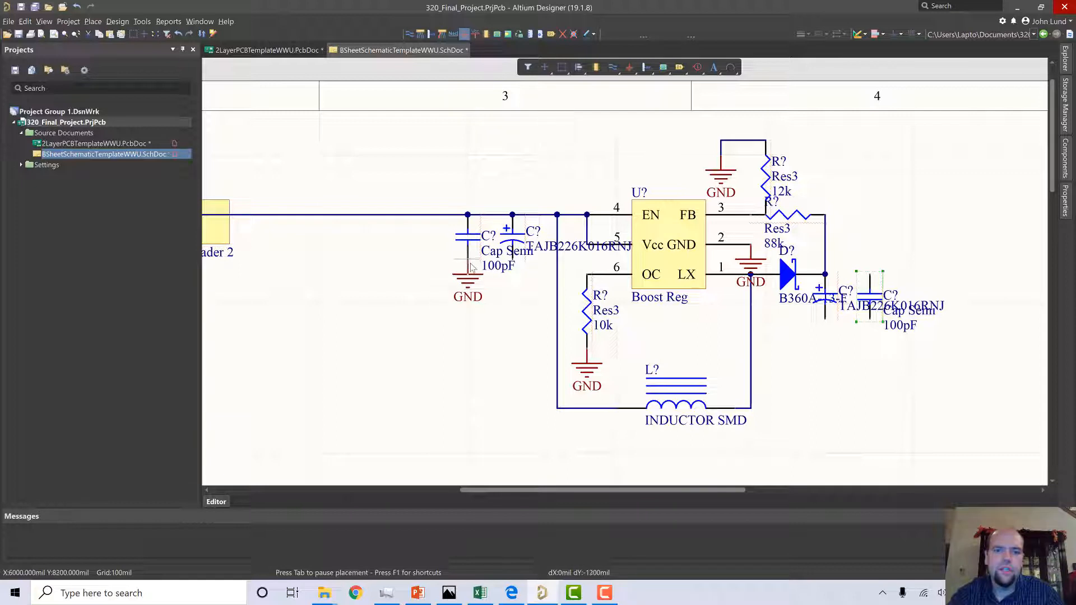
Attach GND power ports to the lower pins of all four input and output capacitors.
{"action": "left_click", "coordinate": [467, 273]}
{"action": "left_click", "coordinate": [512, 274]}
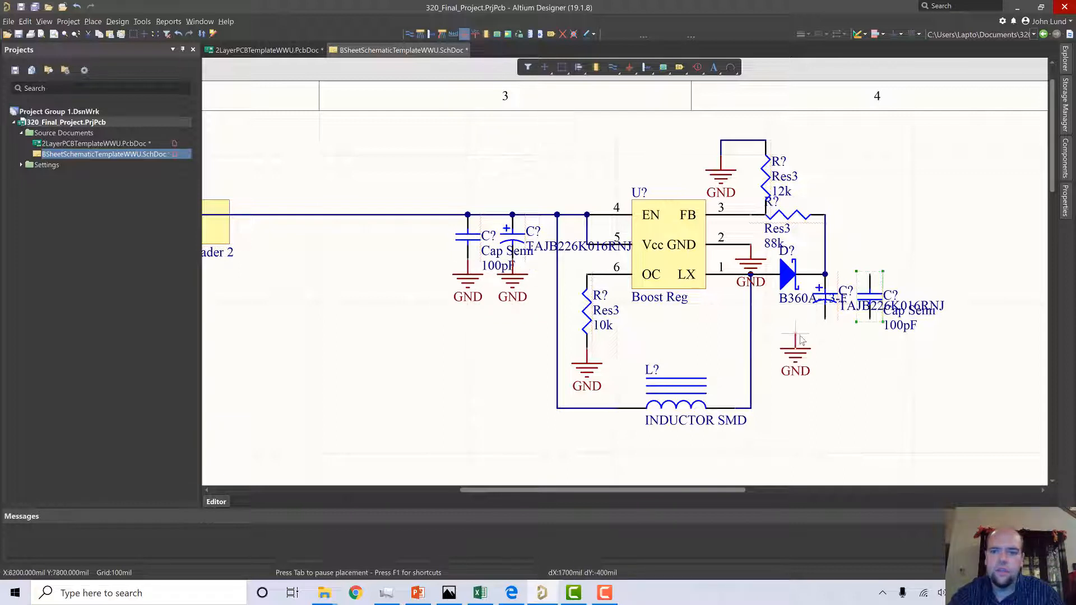
{"action": "left_click", "coordinate": [825, 335]}
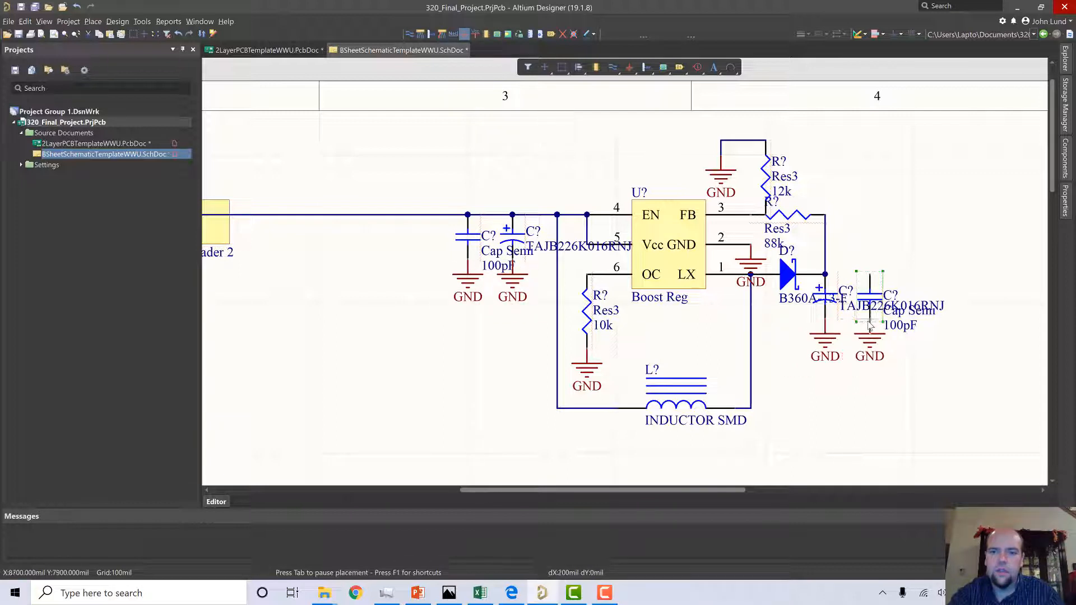
{"action": "left_click", "coordinate": [869, 335]}
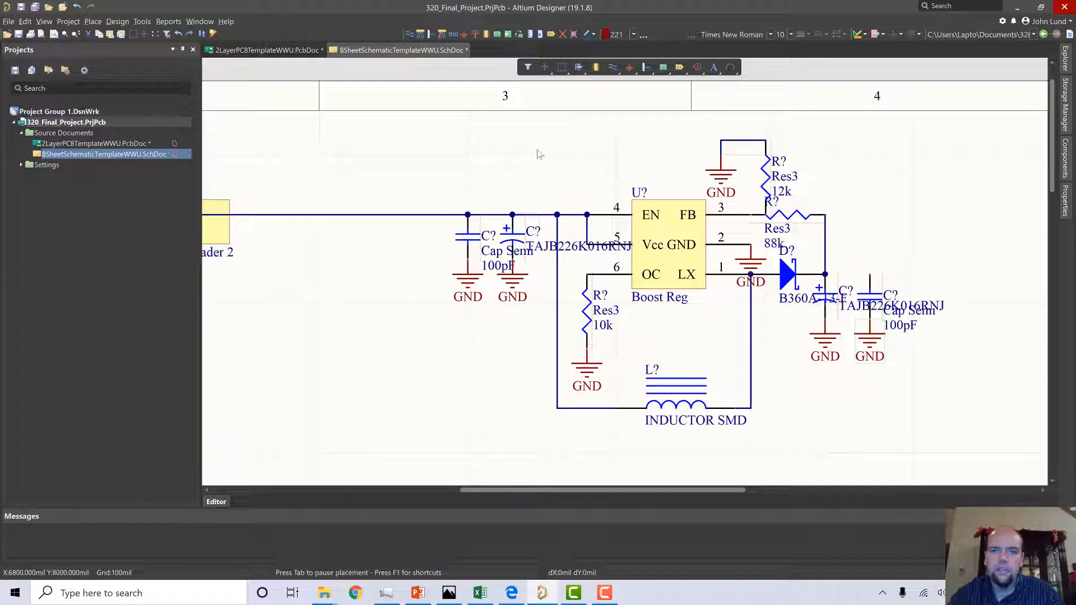
Wire the diode's output node to the upper pin of the output Cap Semi capacitor.
{"action": "left_click", "coordinate": [410, 34]}
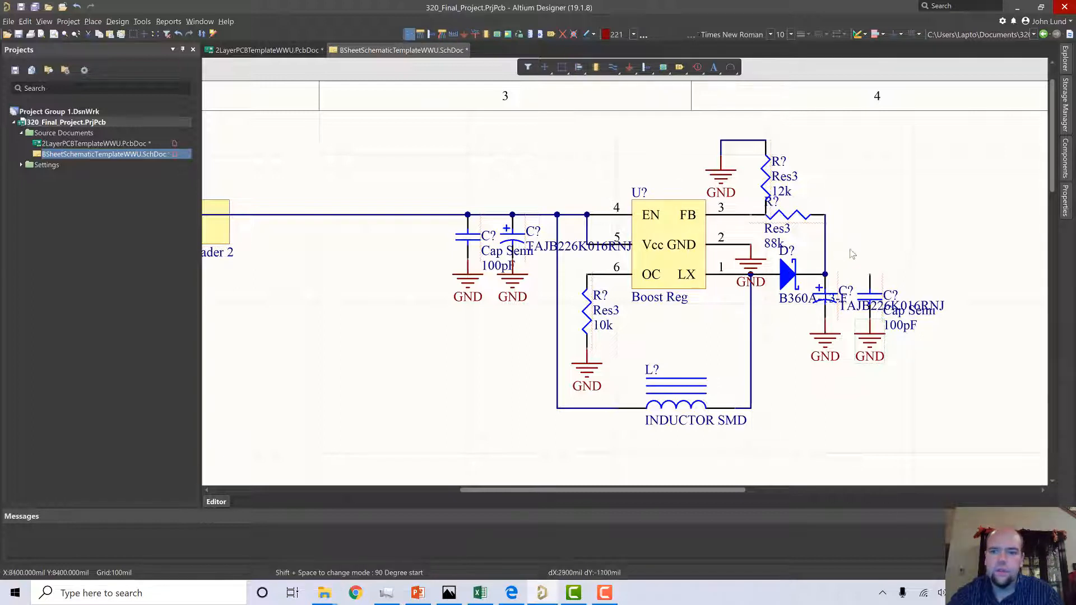
{"action": "left_click", "coordinate": [869, 275]}
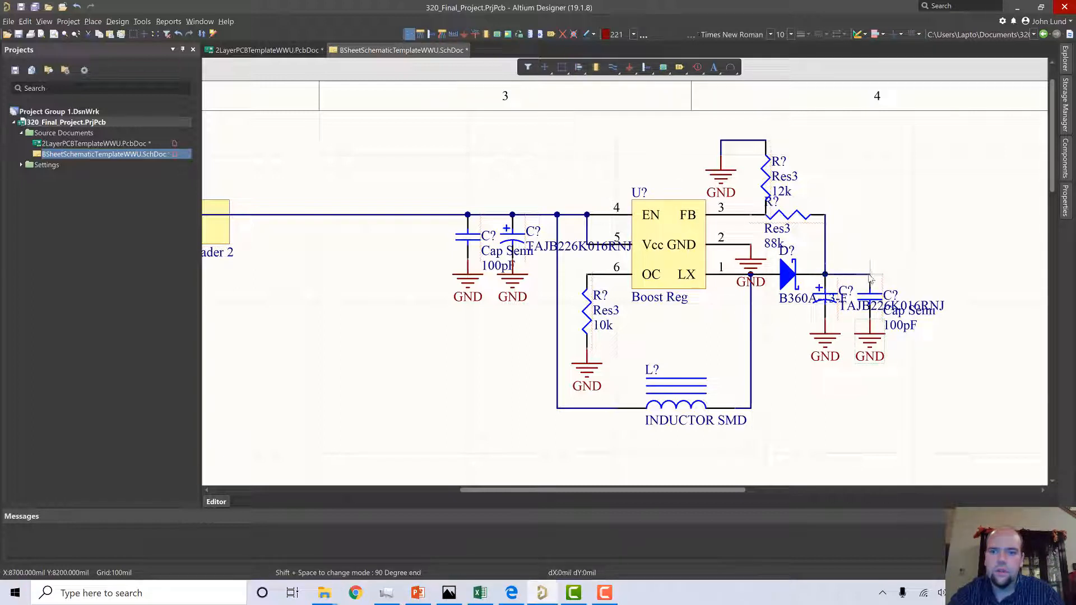
{"action": "right_click", "coordinate": [998, 277]}
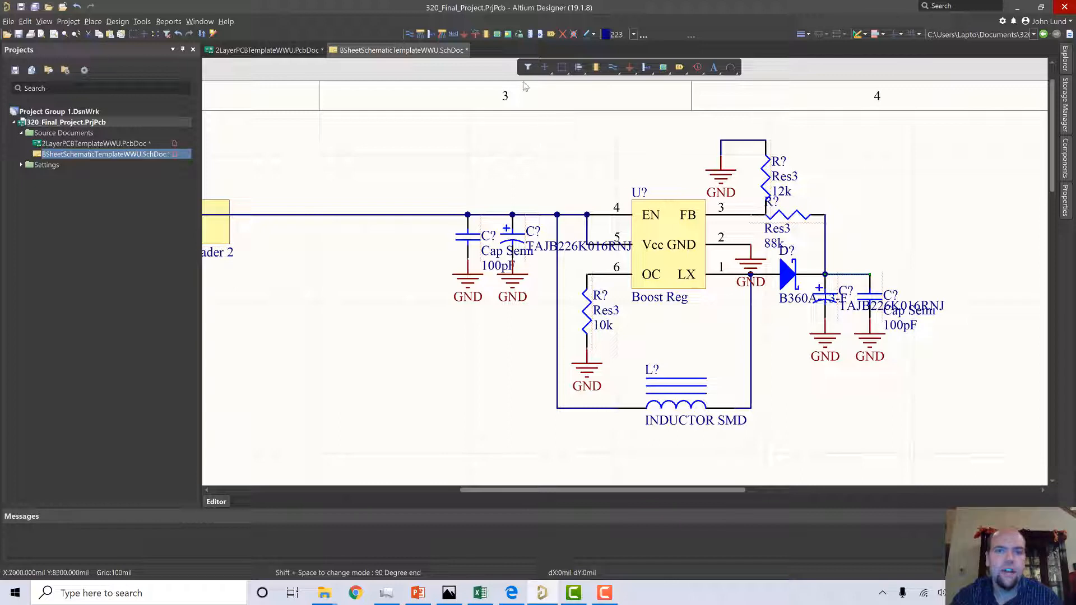
Place a VCC power port on the boost output node at the upper pin of the output Cap Semi capacitor.
{"action": "left_click", "coordinate": [474, 35]}
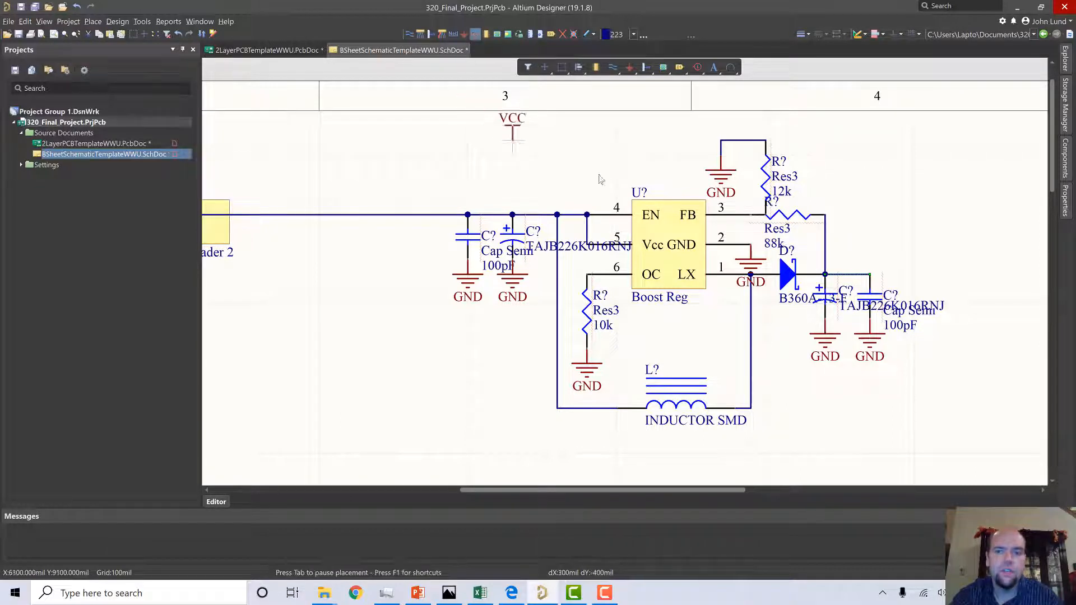
{"action": "left_click", "coordinate": [868, 276]}
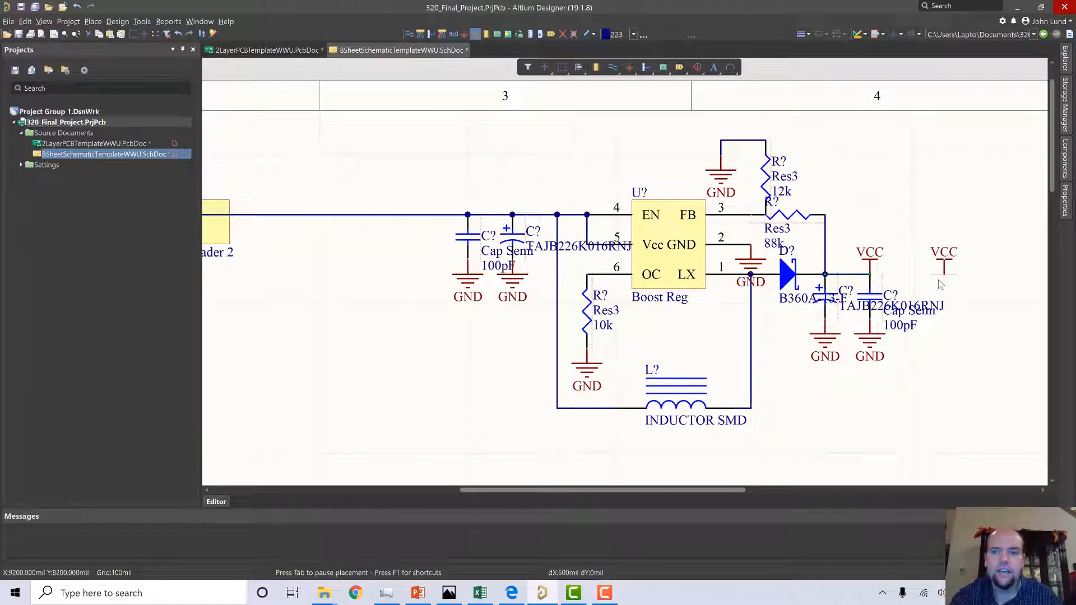
{"action": "right_click", "coordinate": [937, 281]}
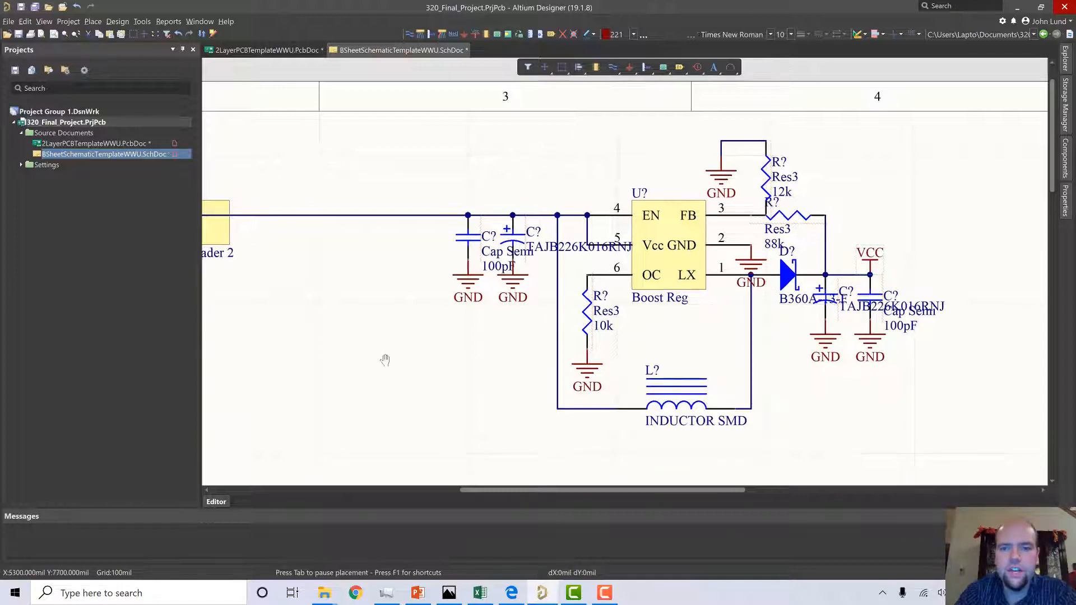
Delete the long wire running from the charger's BAT pin past header P2 to the boost regulator's EN pin.
{"action": "right_click_drag", "start_coordinate": [384, 360], "coordinate": [613, 340]}
{"action": "right_click_drag", "start_coordinate": [328, 129], "coordinate": [492, 150]}
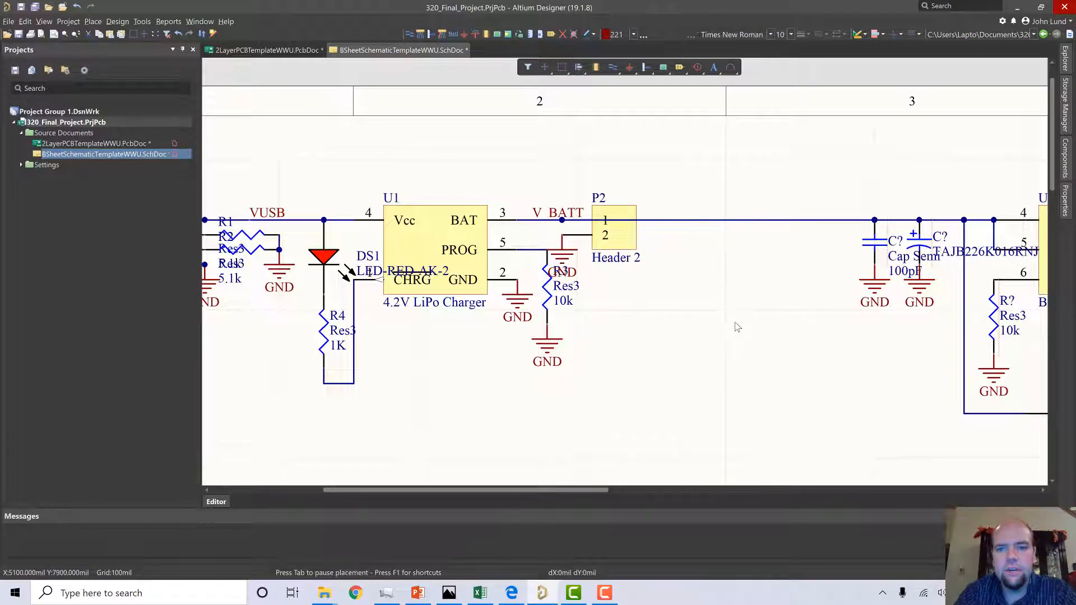
{"action": "right_click_drag", "start_coordinate": [725, 324], "coordinate": [419, 306]}
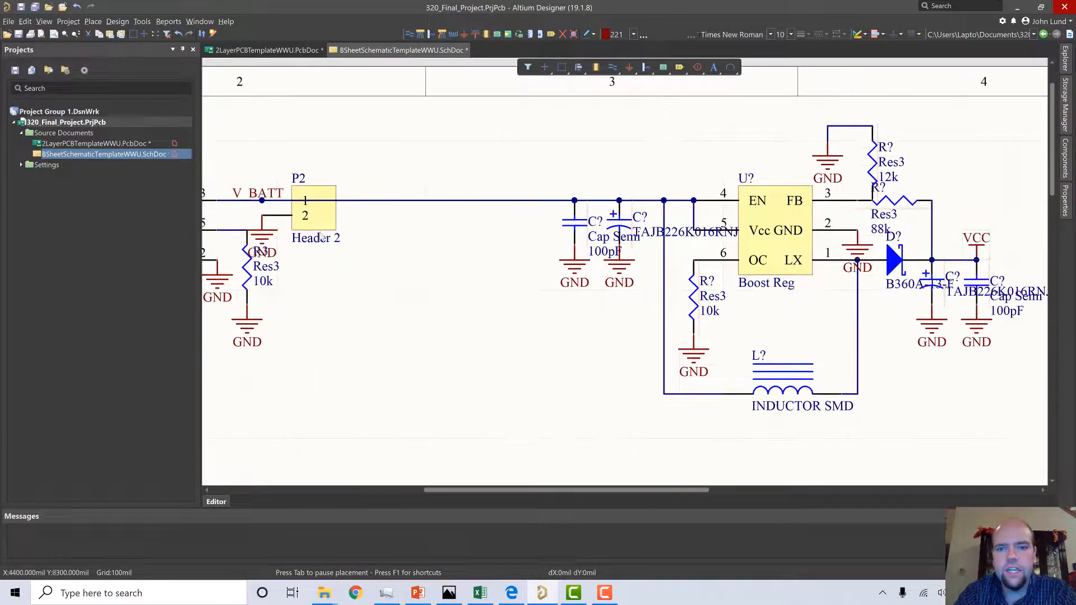
{"action": "right_click_drag", "start_coordinate": [908, 389], "coordinate": [878, 399]}
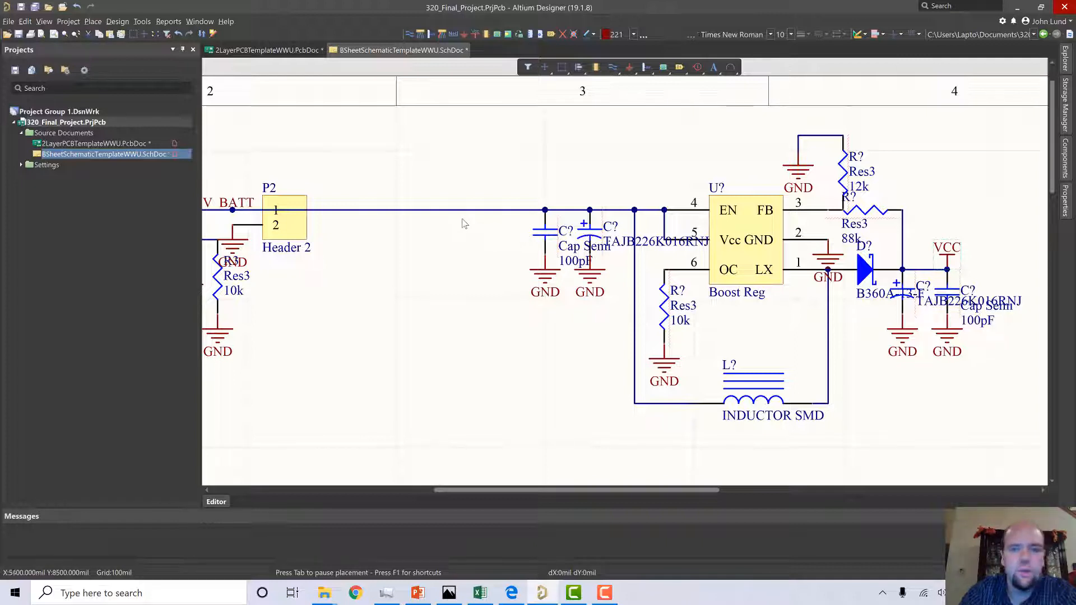
{"action": "left_click", "coordinate": [430, 210]}
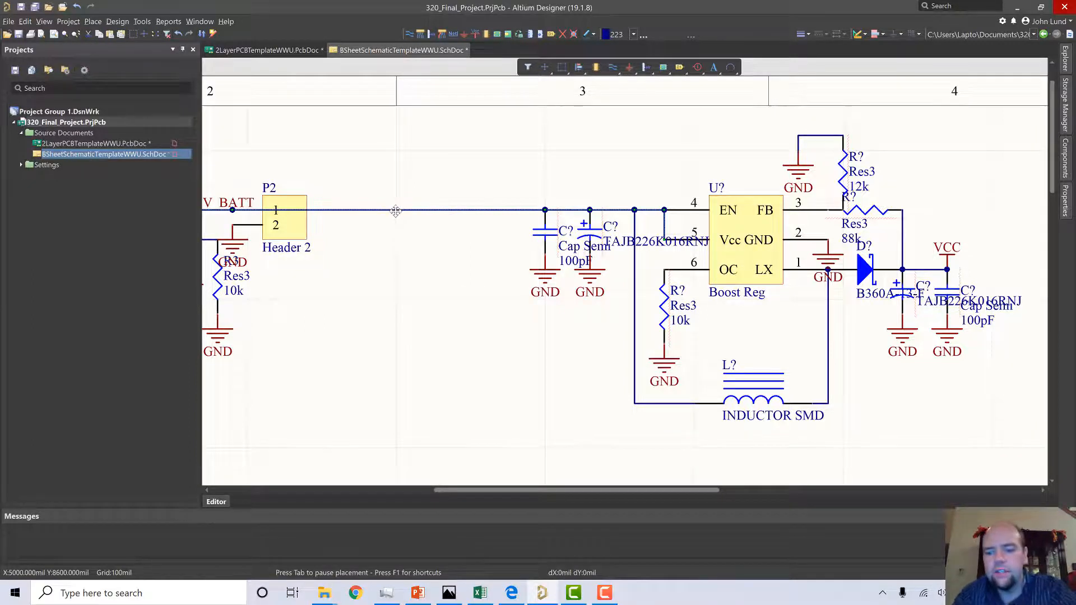
{"action": "key", "text": "Delete"}
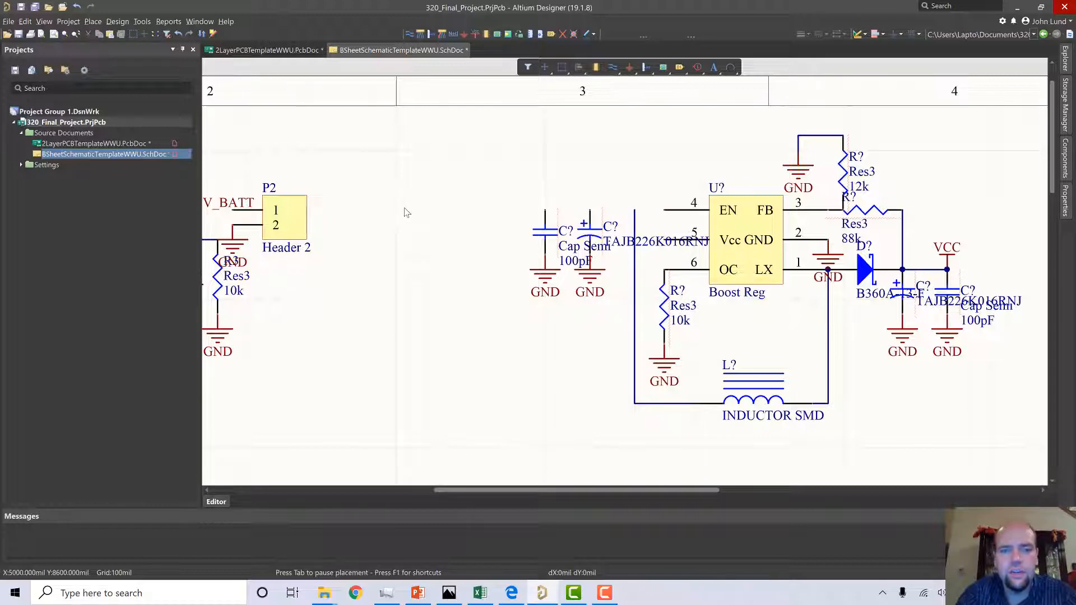
Wire the charger's BAT pin through pin 1 of header P2, ending in a short stub past the header.
{"action": "mouse_move", "coordinate": [413, 312]}
{"action": "right_mouse_down"}
{"action": "mouse_move", "coordinate": [537, 319]}
{"action": "mouse_move", "coordinate": [427, 313]}
{"action": "right_mouse_up"}
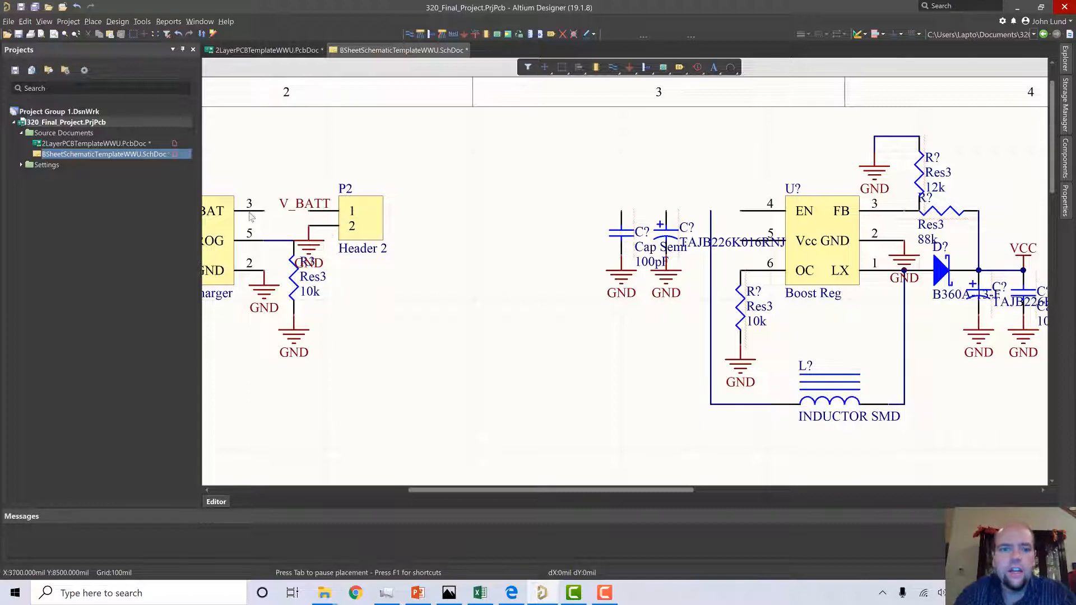
{"action": "left_click", "coordinate": [412, 35]}
{"action": "left_click", "coordinate": [264, 211]}
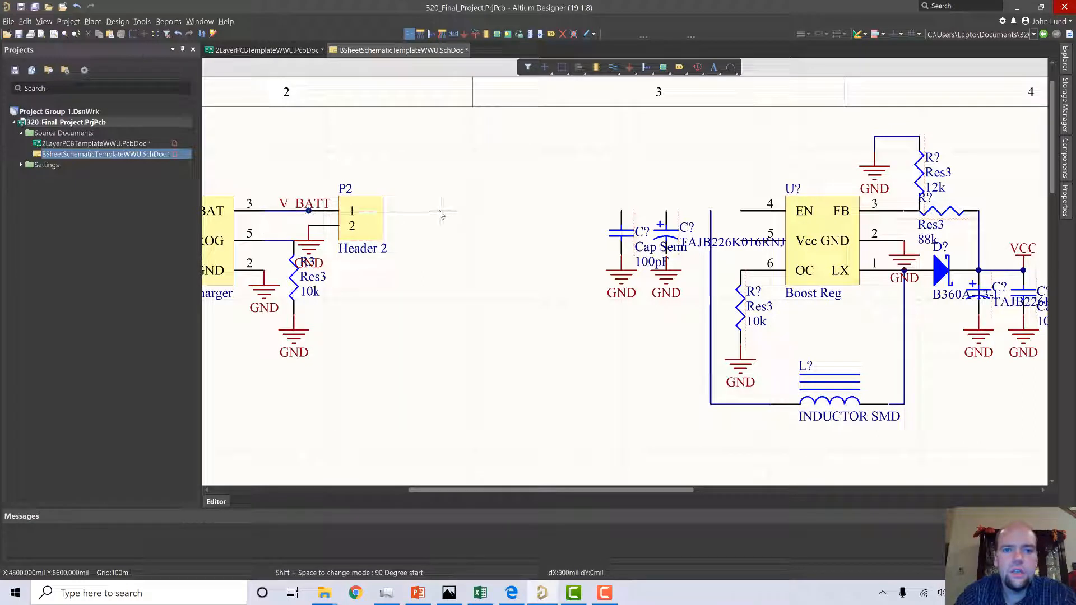
{"action": "left_click", "coordinate": [416, 211]}
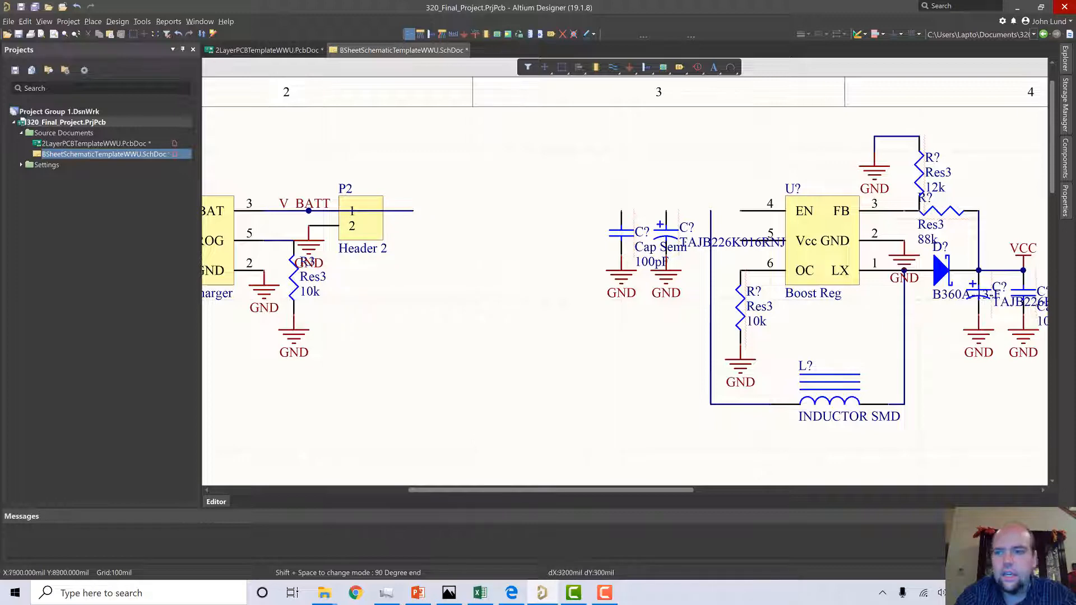
Select the PMOS-ZXMP3A13FTA component from the 320Parts.SchLib library.
{"action": "mouse_move", "coordinate": [1071, 162]}
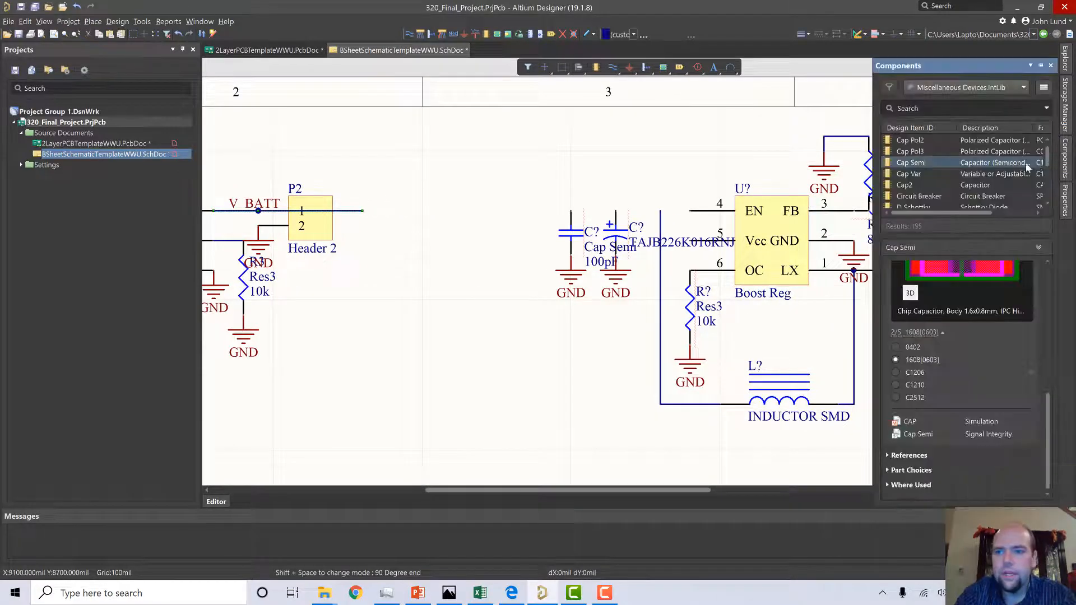
{"action": "left_click", "coordinate": [990, 88]}
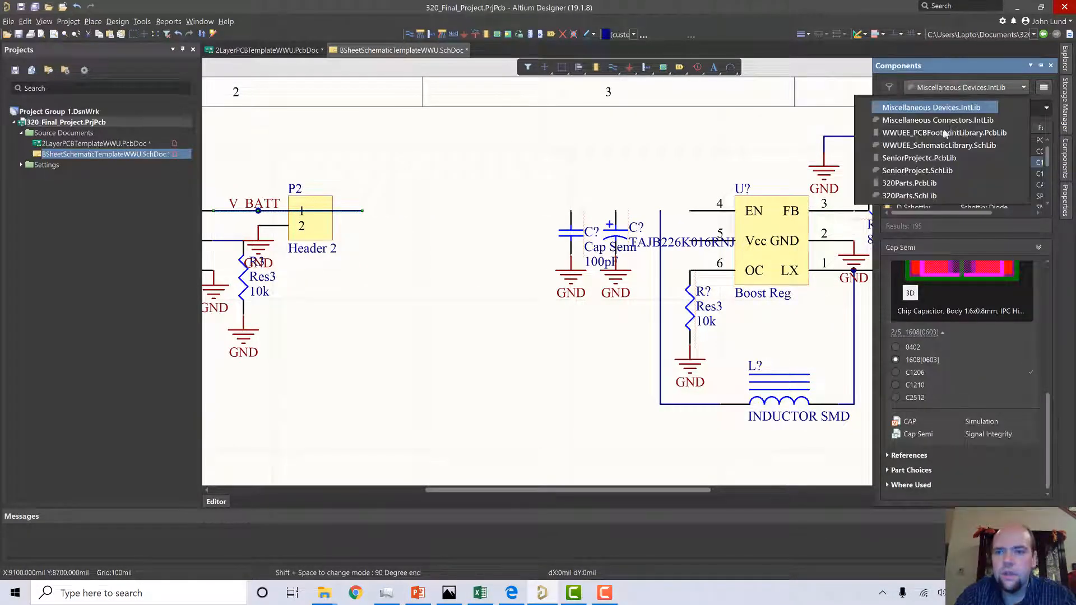
{"action": "left_click", "coordinate": [926, 195]}
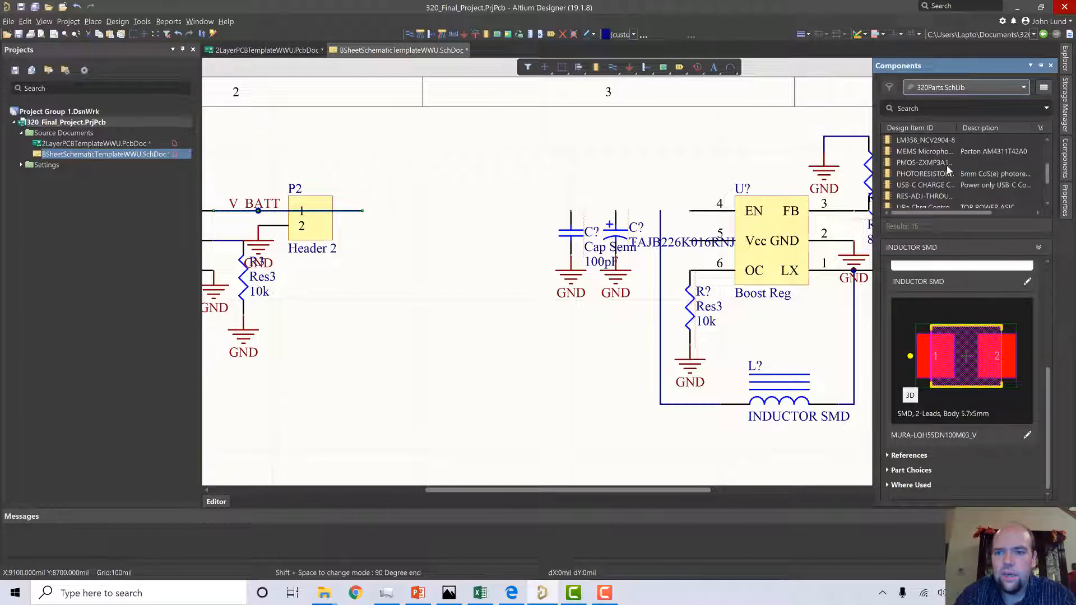
{"action": "scroll", "coordinate": [947, 165], "scroll_direction": "up", "scroll_amount": 1}
{"action": "left_click", "coordinate": [946, 162]}
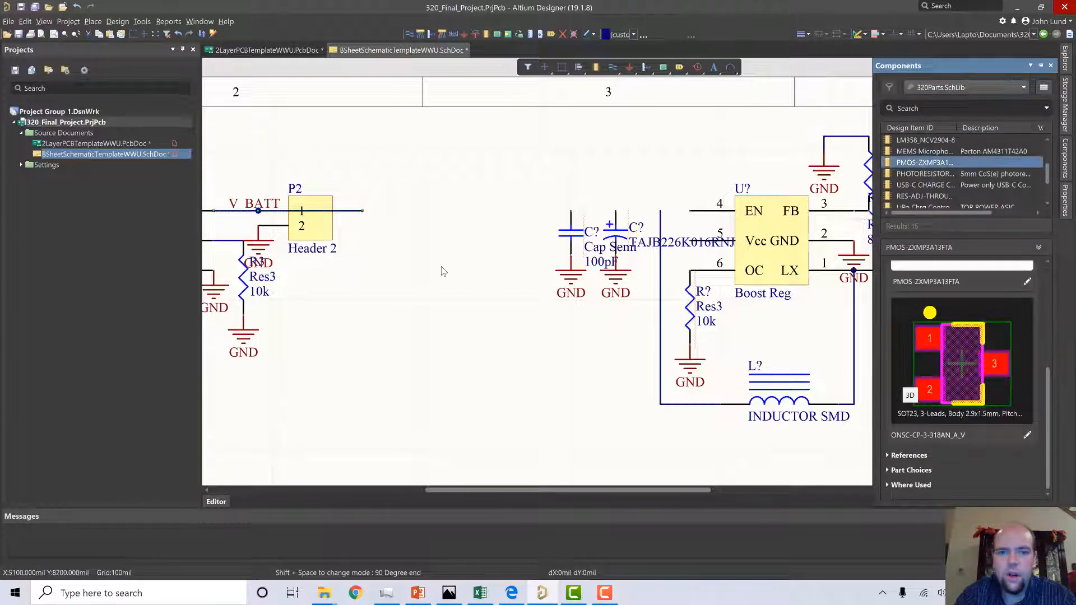
Place the PMOS between header P2 and the input capacitors, rotated so pin 1 points up and pins 2 and 3 align with the battery wire.
{"action": "right_click", "coordinate": [924, 164]}
{"action": "left_click", "coordinate": [899, 170]}
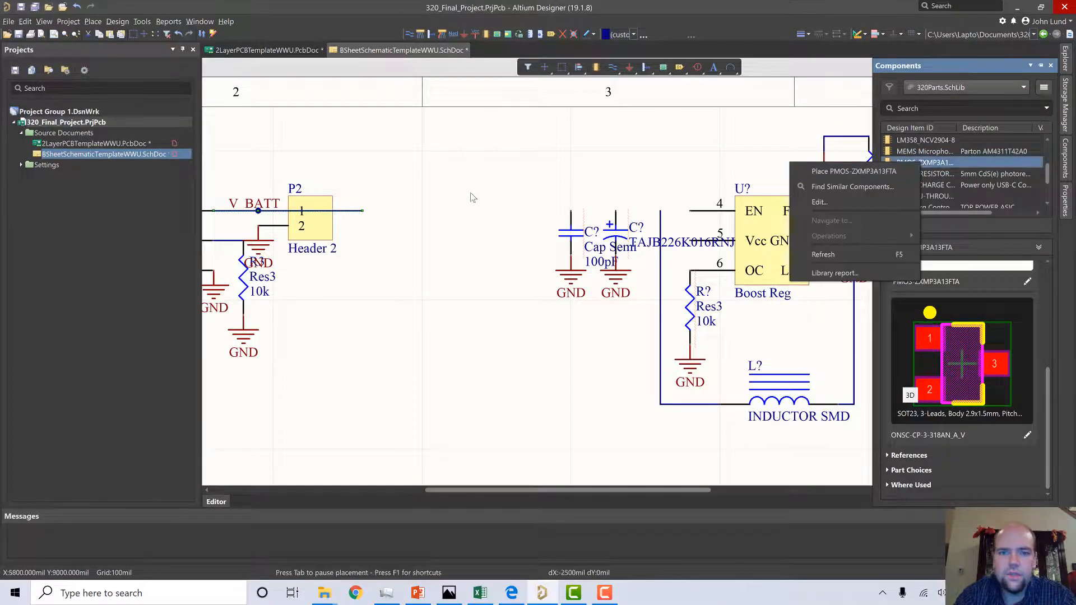
{"action": "key", "text": "space"}
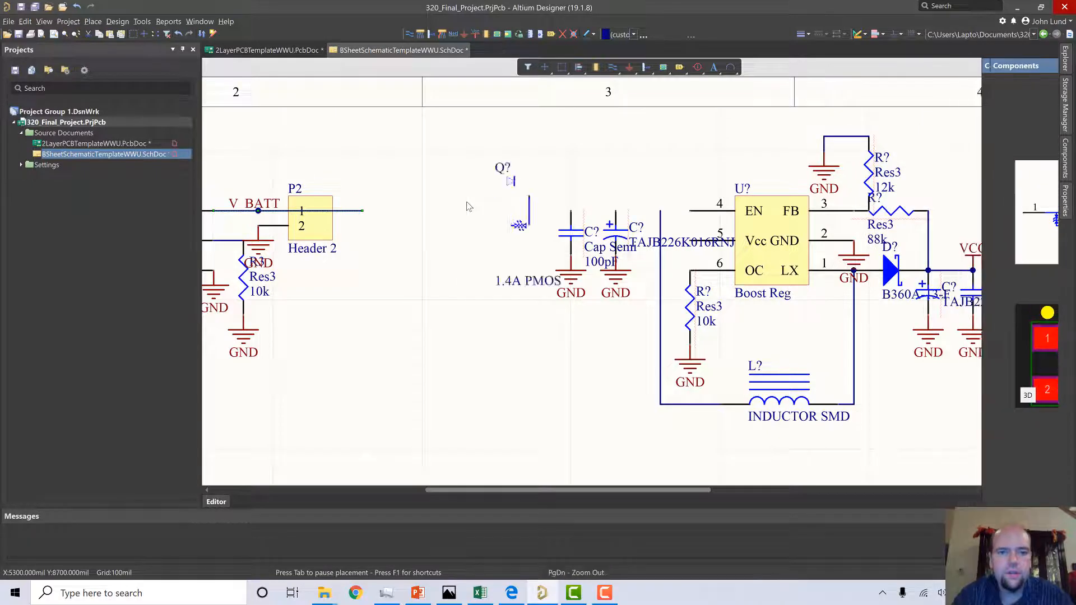
{"action": "key", "text": "space"}
{"action": "key", "text": "space"}
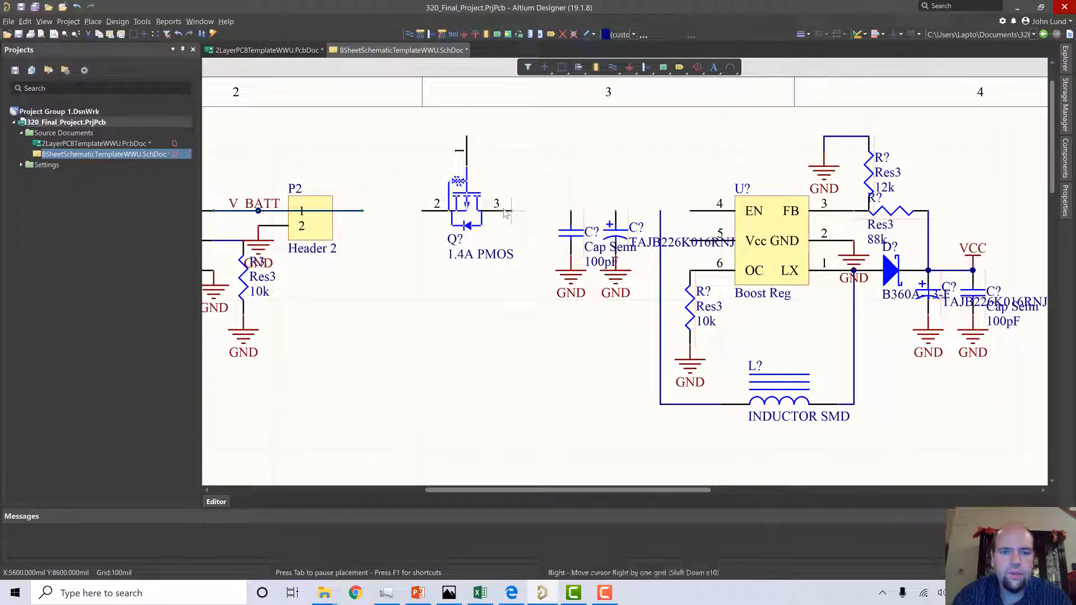
{"action": "left_click", "coordinate": [504, 212]}
{"action": "key", "text": "Escape"}
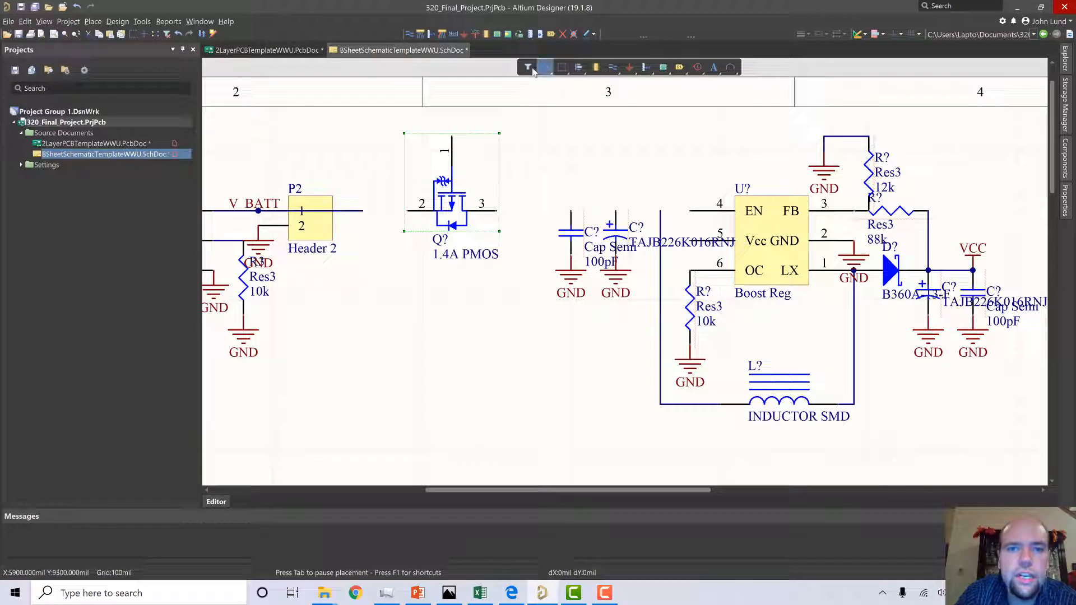
Wire the battery stub to PMOS pin 2 and PMOS pin 3 past the input capacitors to the boost regulator's EN pin.
{"action": "left_click", "coordinate": [413, 34]}
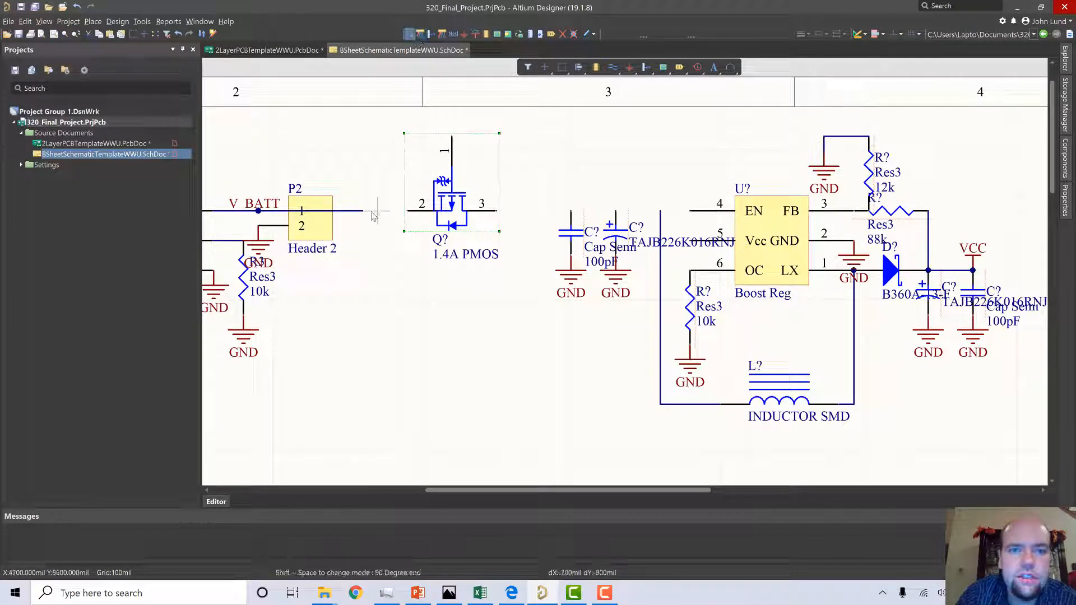
{"action": "left_click", "coordinate": [406, 211]}
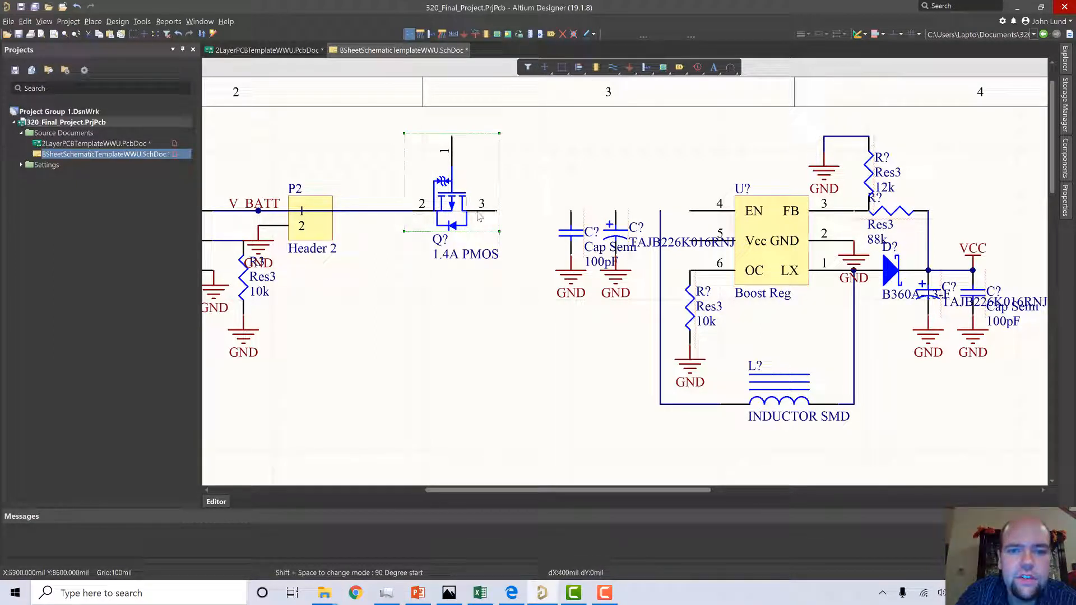
{"action": "left_click", "coordinate": [497, 211]}
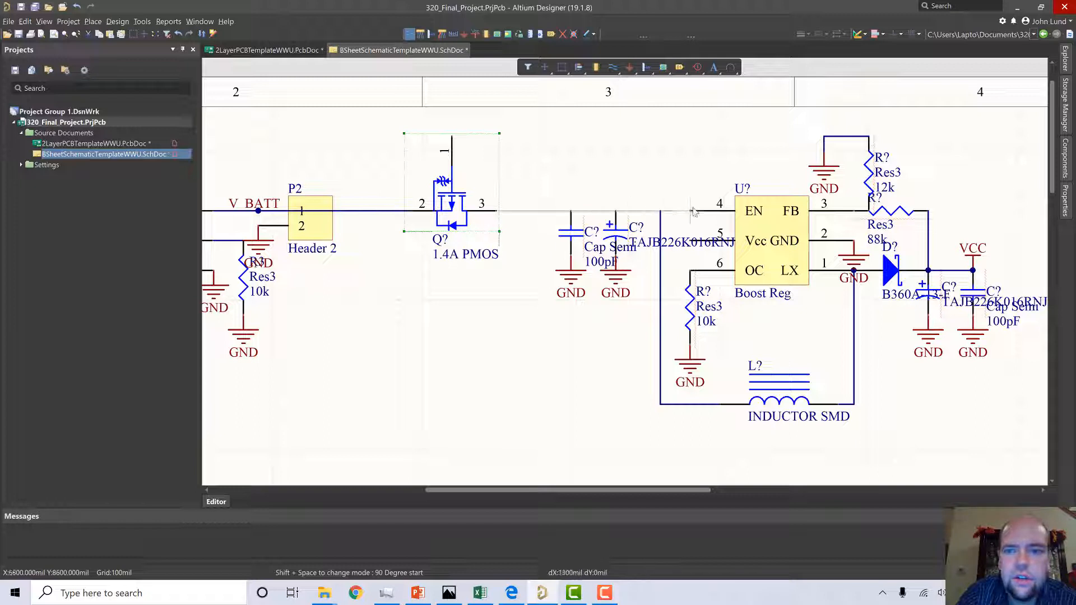
{"action": "left_click", "coordinate": [693, 211]}
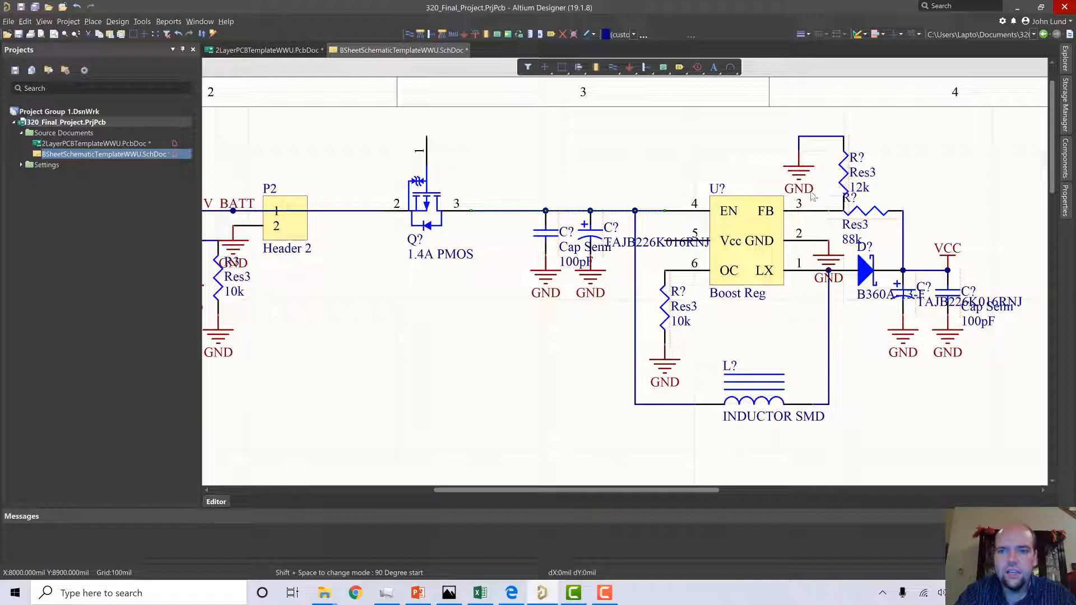
Copy the 12k resistor onto the battery wire before the PMOS and wire its upper pin to PMOS pin 1.
{"action": "left_click_drag", "start_coordinate": [843, 185], "coordinate": [367, 211], "text": "shift"}
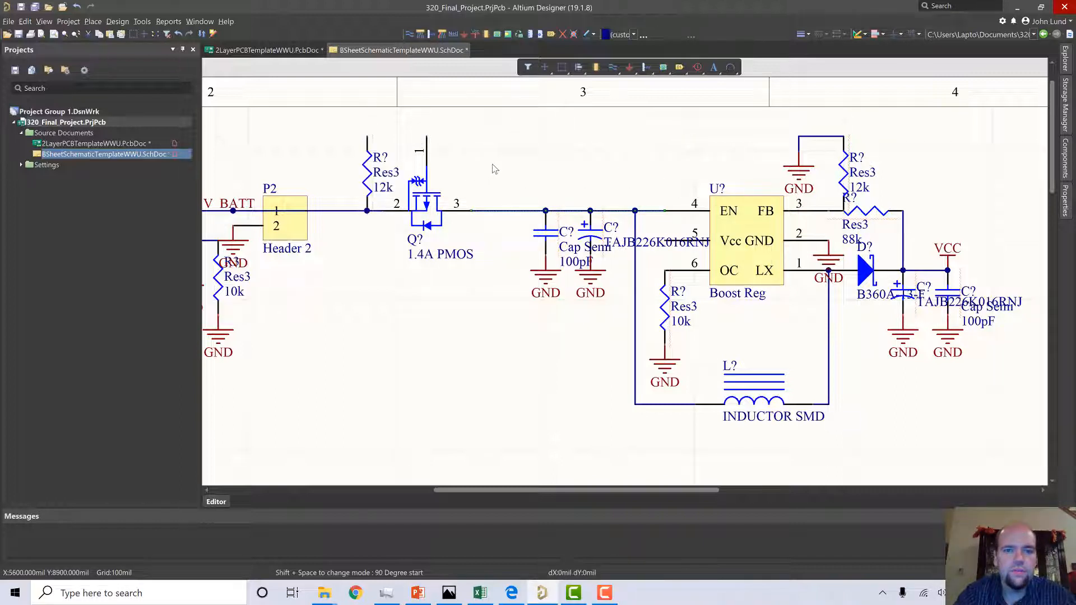
{"action": "left_click", "coordinate": [473, 162]}
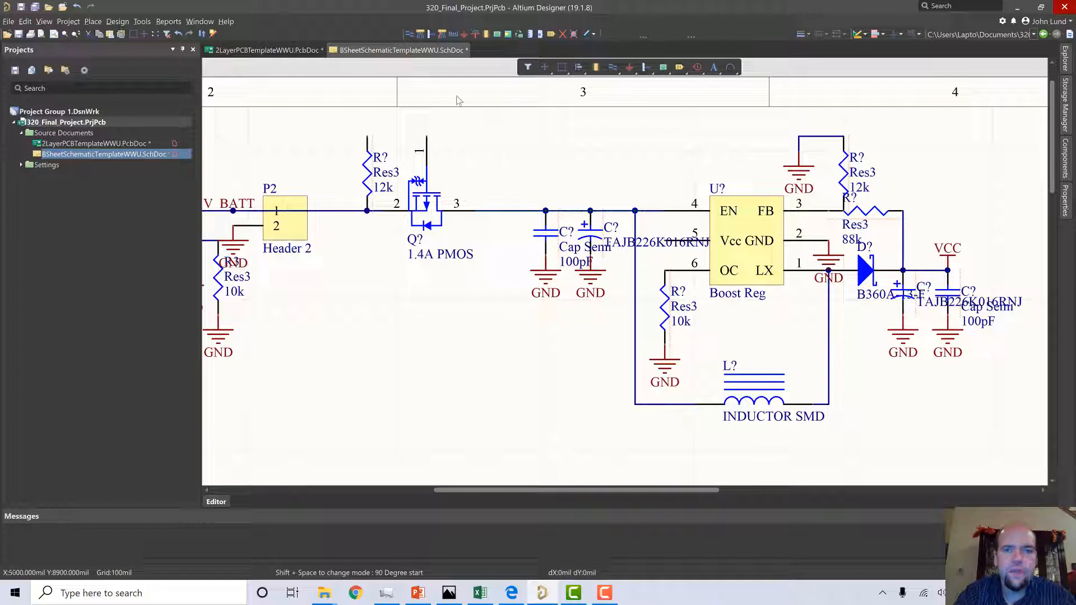
{"action": "left_click", "coordinate": [367, 136]}
{"action": "left_click", "coordinate": [426, 140]}
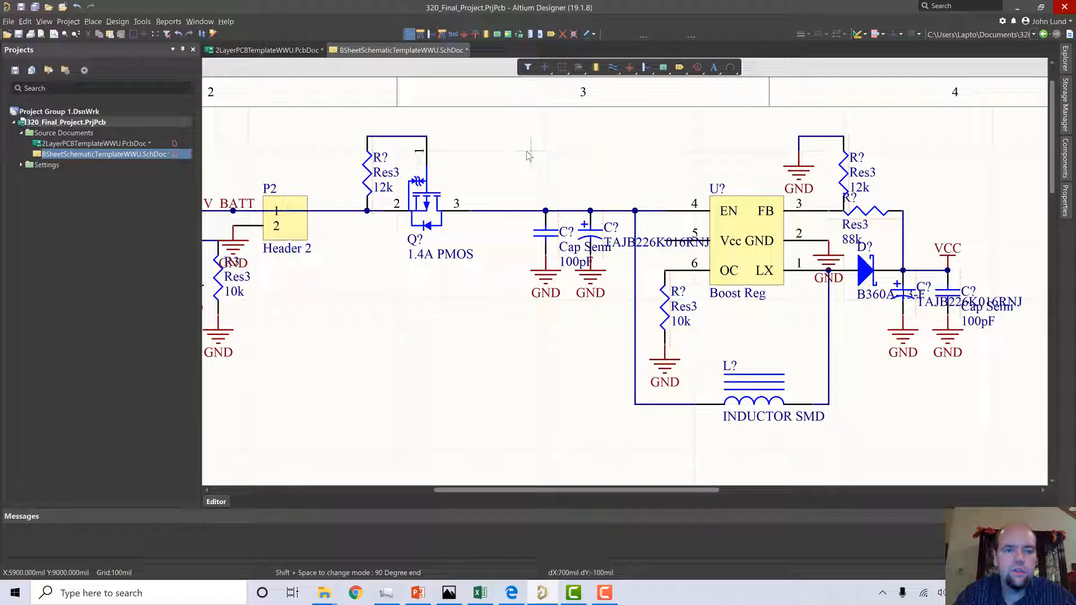
{"action": "right_click", "coordinate": [475, 158]}
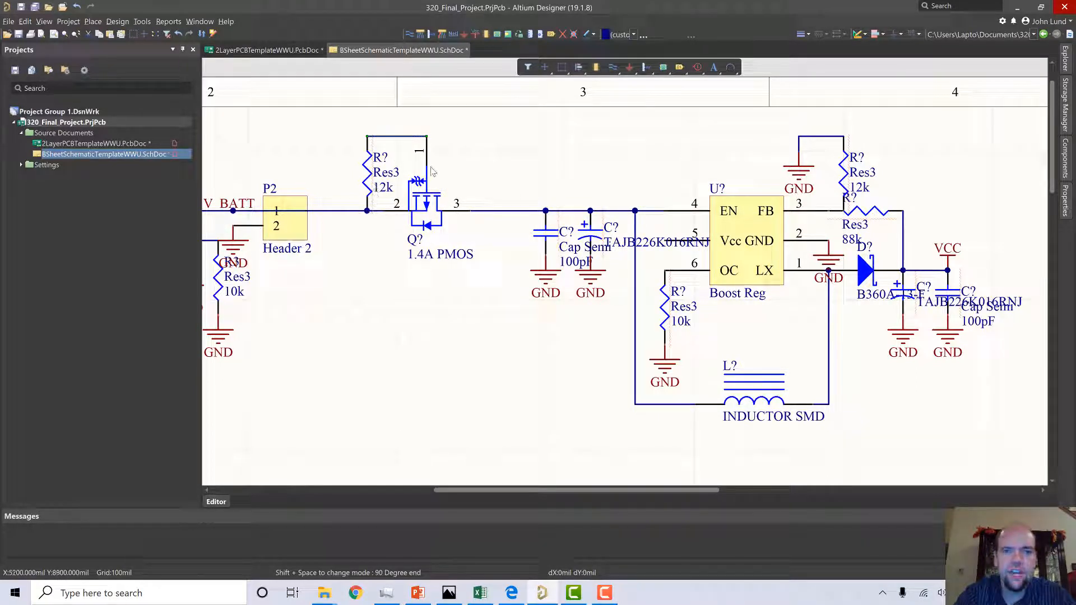
Set the value of the resistor beside the PMOS to 100k.
{"action": "double_click", "coordinate": [386, 194]}
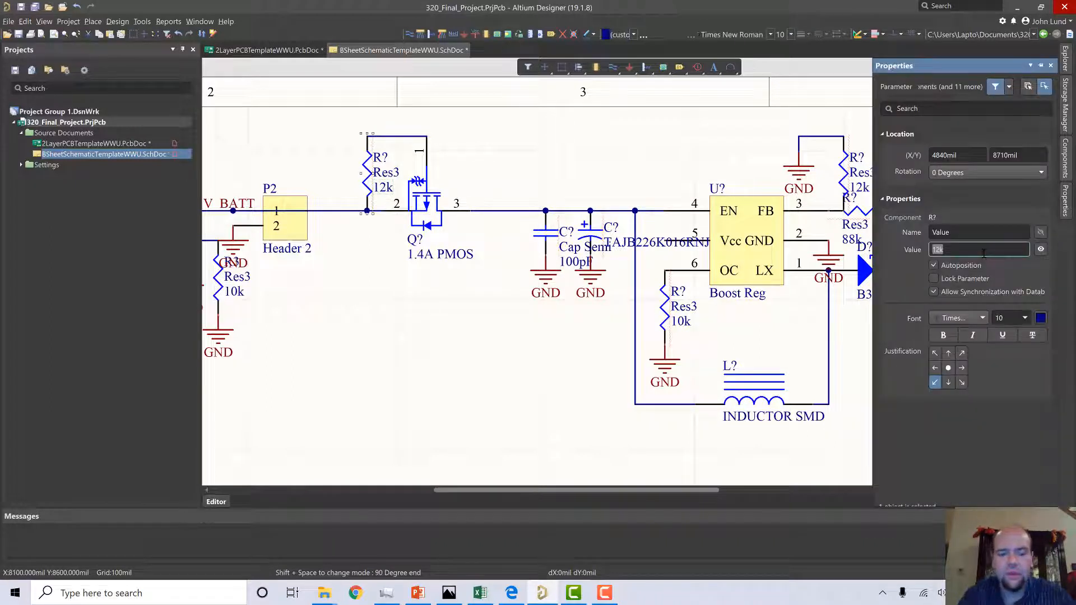
{"action": "type", "text": "100"}
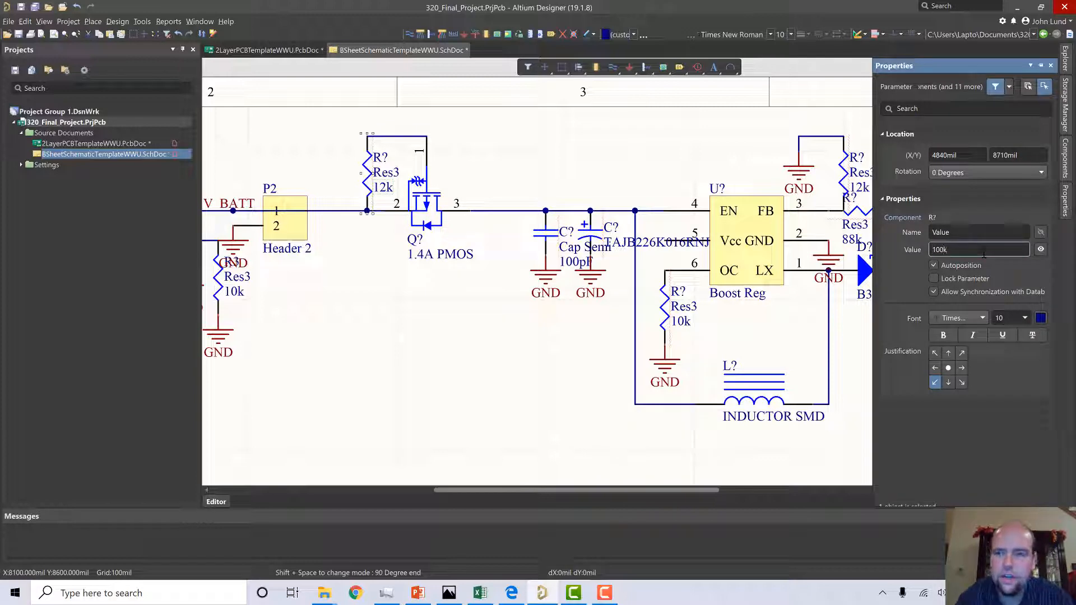
{"action": "key", "text": "Return"}
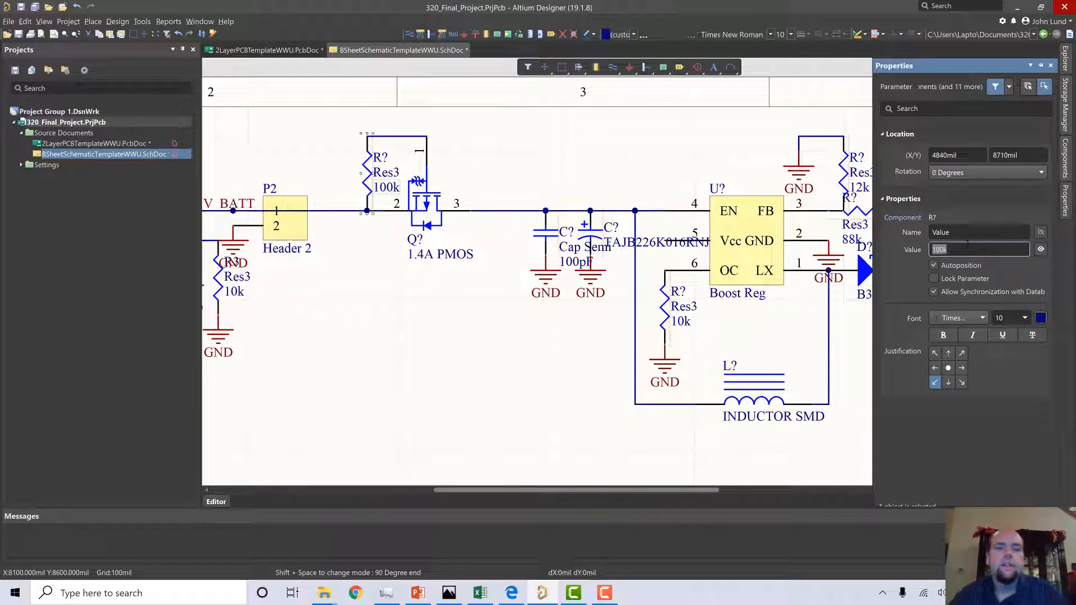
{"action": "left_click", "coordinate": [595, 157]}
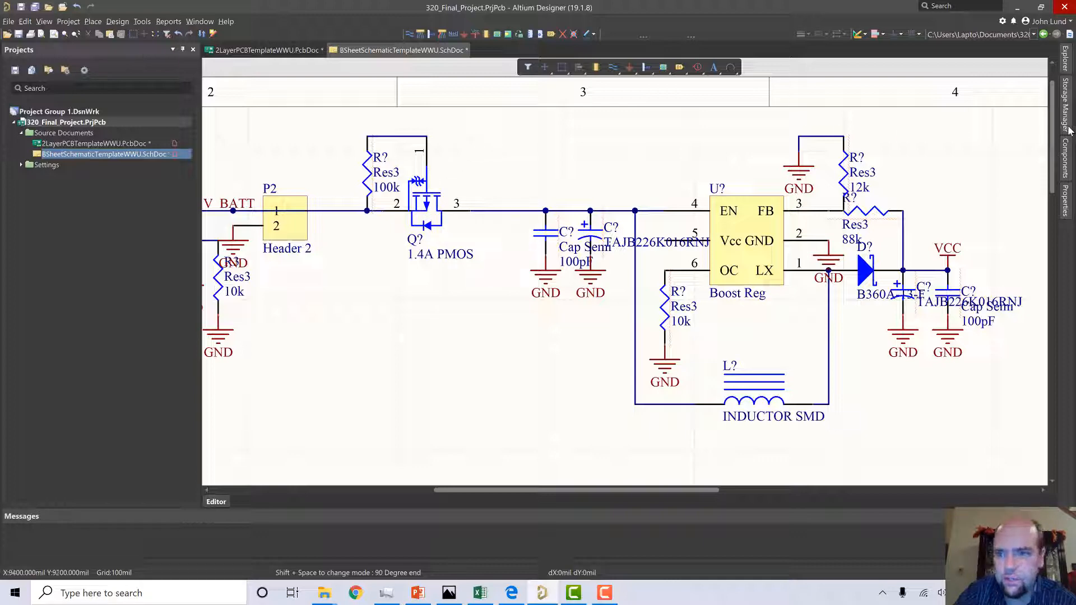
Place the JS102011SAQN SMD slide switch from 320Parts.SchLib above the battery wire, between the PMOS and the boost regulator.
{"action": "left_click", "coordinate": [1067, 157]}
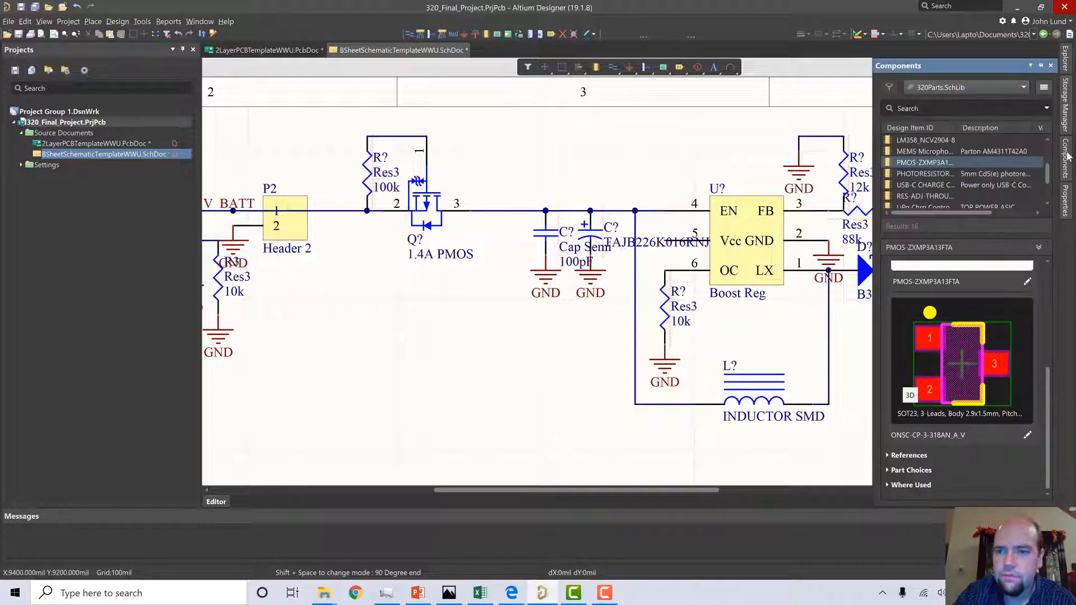
{"action": "scroll", "coordinate": [956, 160], "scroll_direction": "down", "scroll_amount": 2}
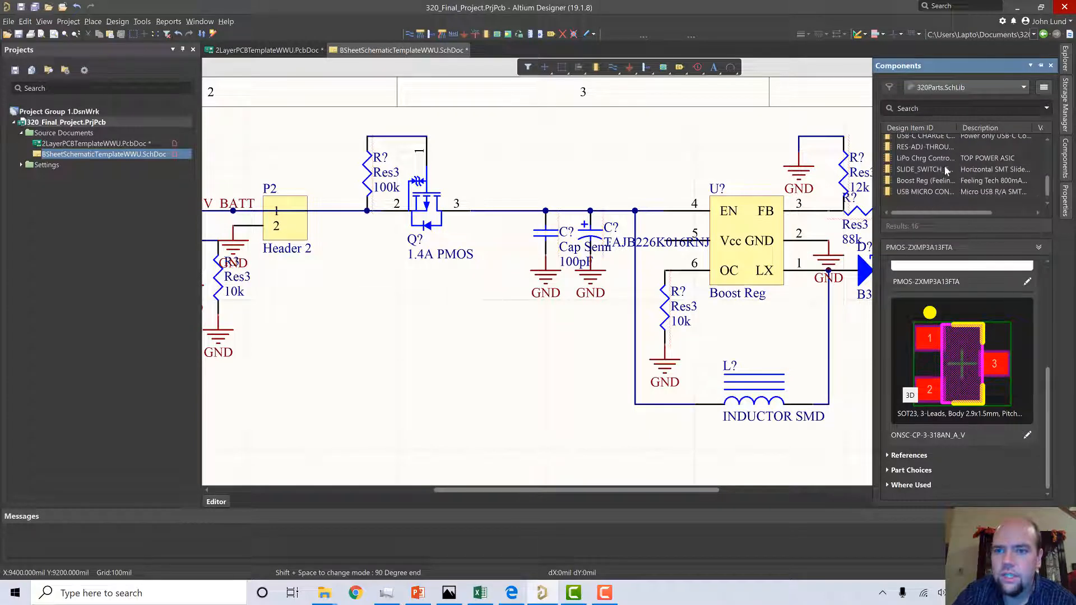
{"action": "left_click", "coordinate": [944, 167]}
{"action": "right_click", "coordinate": [885, 182]}
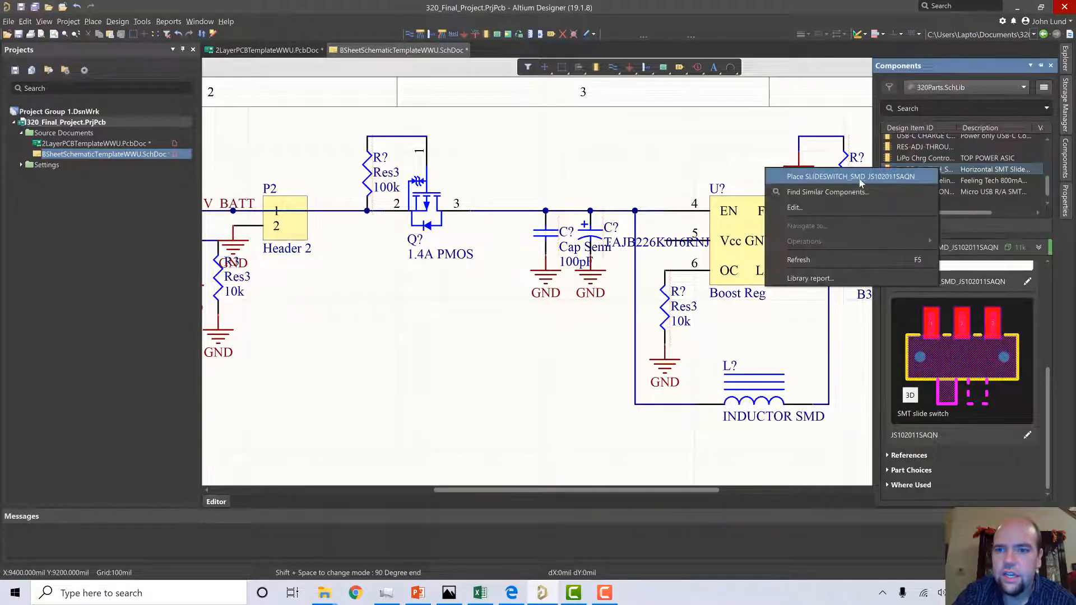
{"action": "left_click", "coordinate": [863, 177]}
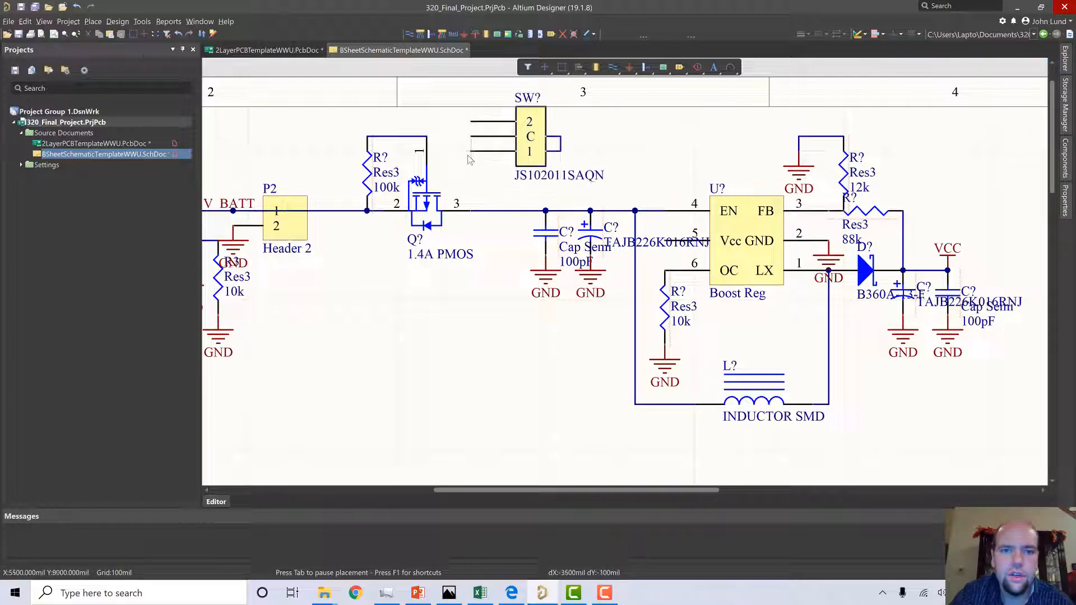
{"action": "left_click", "coordinate": [468, 155]}
{"action": "right_click", "coordinate": [514, 229]}
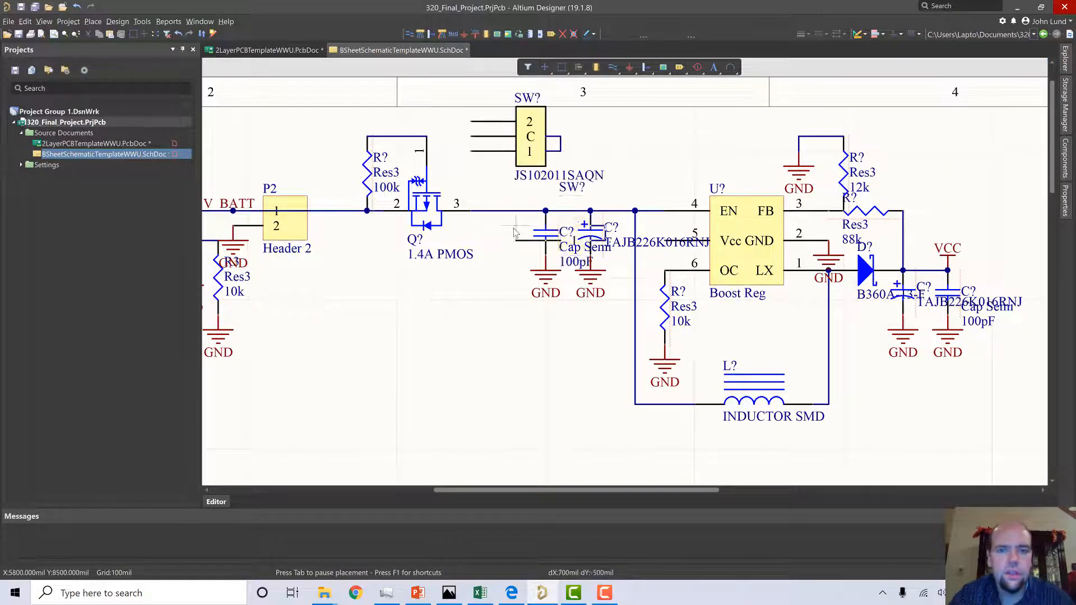
Attach a GND port to slide switch pin 1 and wire its C pin to the PMOS gate node.
{"action": "left_click", "coordinate": [464, 33]}
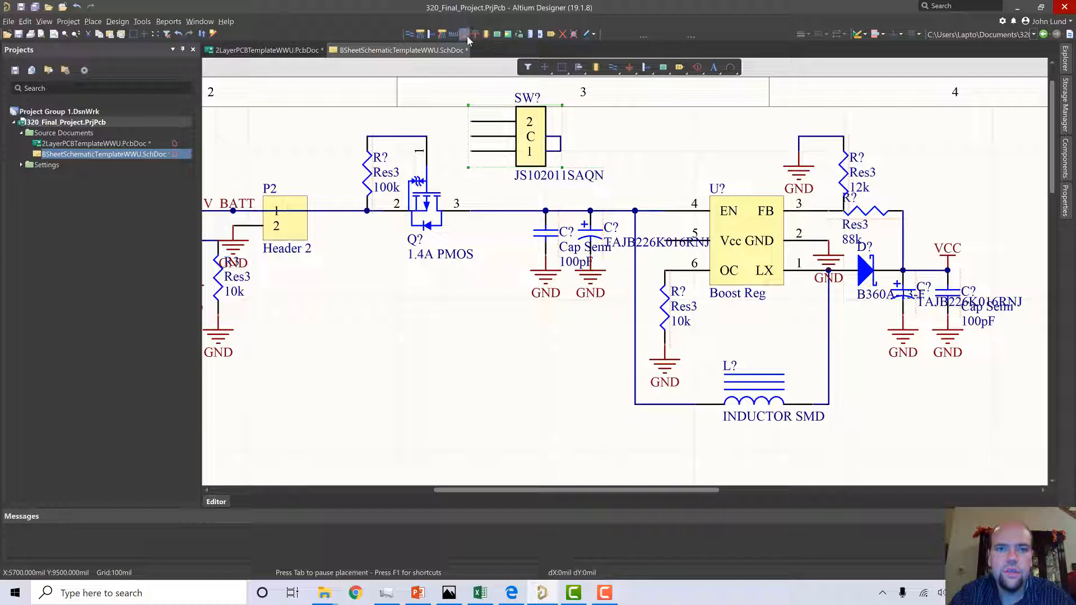
{"action": "left_click", "coordinate": [476, 159]}
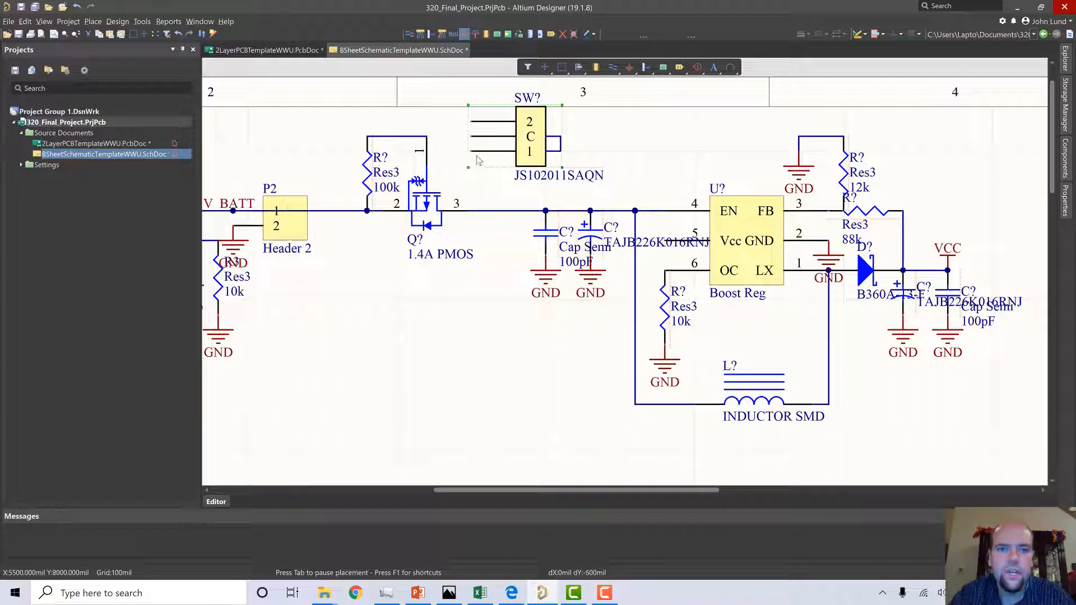
{"action": "left_click", "coordinate": [410, 33]}
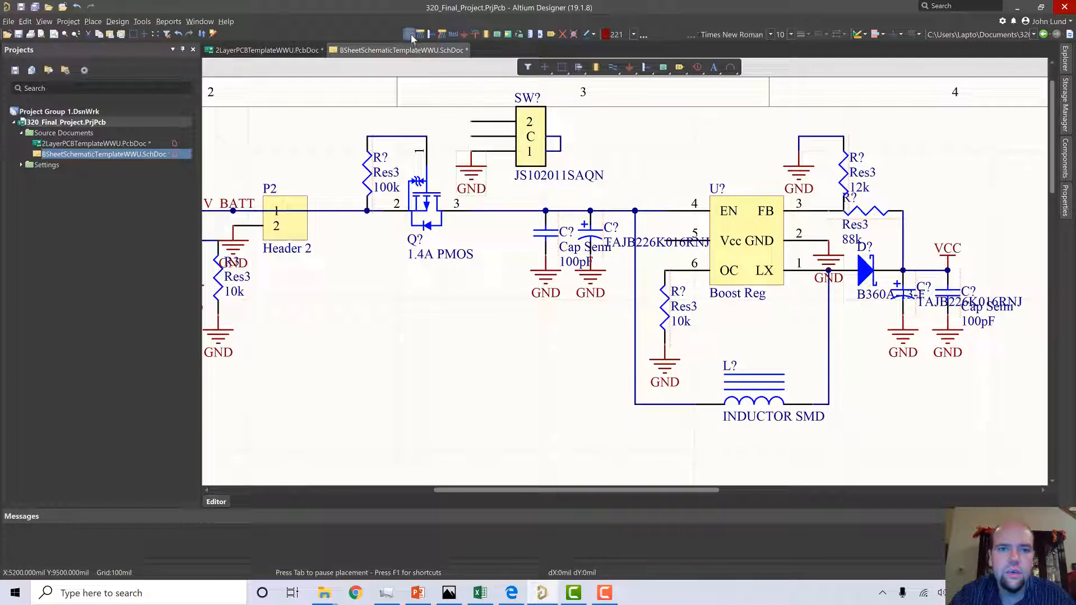
{"action": "left_click", "coordinate": [426, 136]}
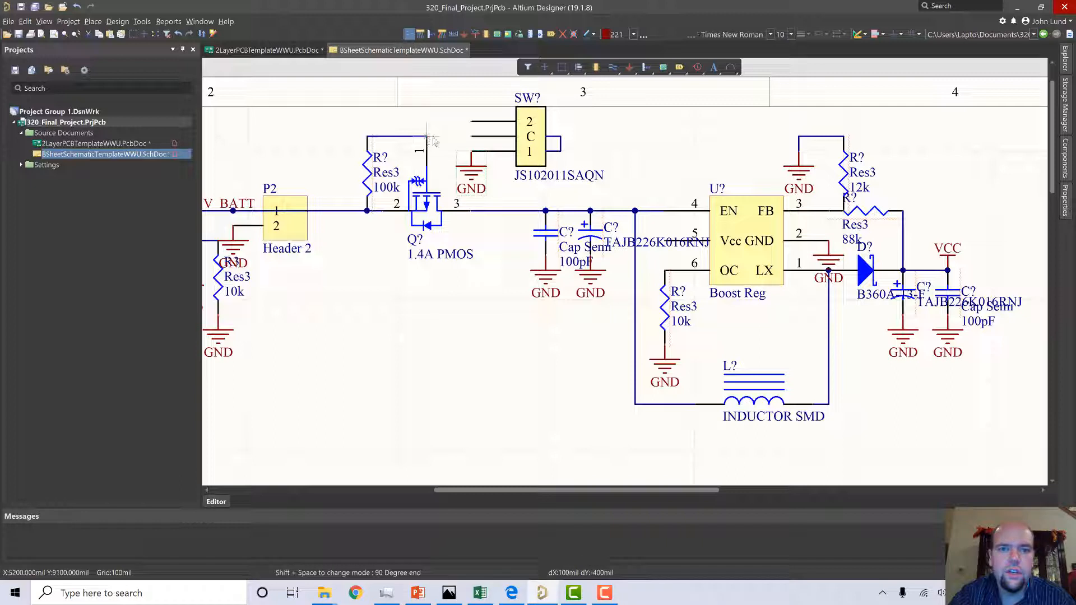
{"action": "left_click", "coordinate": [470, 136]}
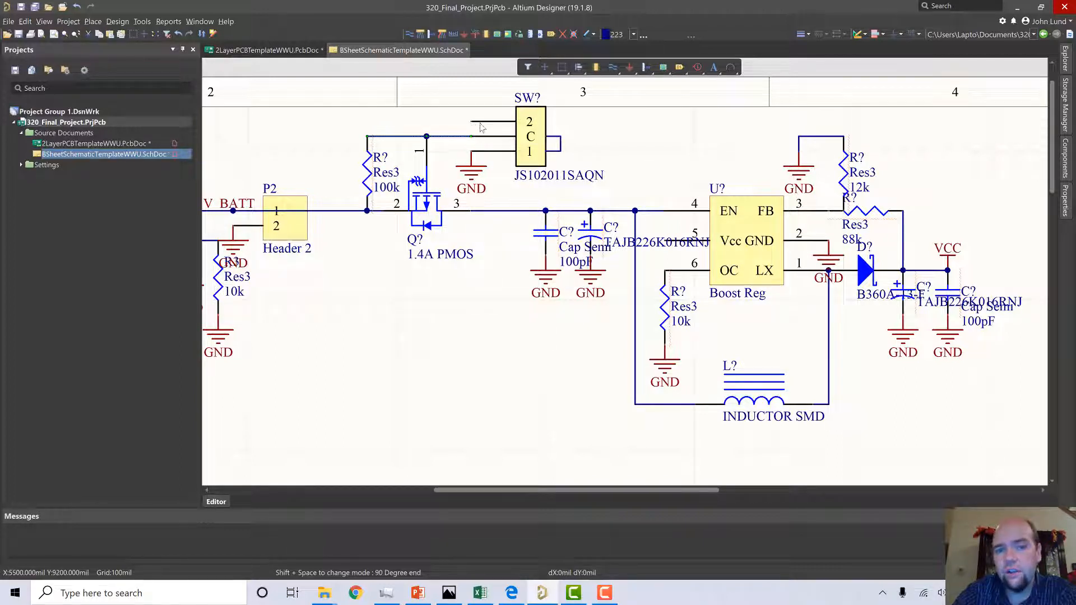
{"action": "left_click", "coordinate": [426, 136]}
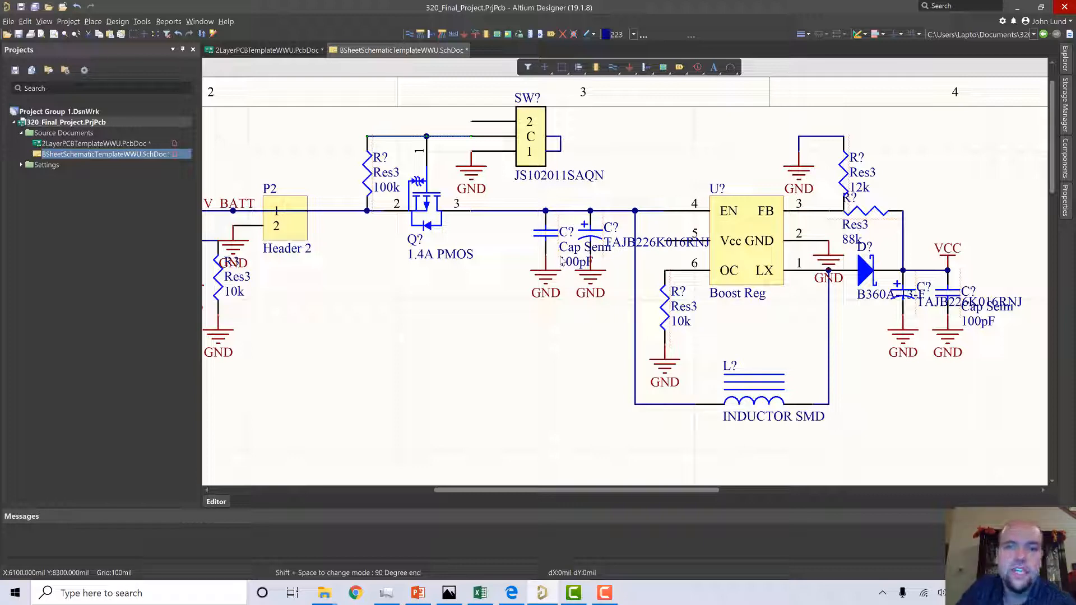
Annotate the schematic by updating the proposed designator list and executing the resulting change order for all unnumbered parts.
{"action": "left_click", "coordinate": [142, 22]}
{"action": "mouse_move", "coordinate": [219, 122]}
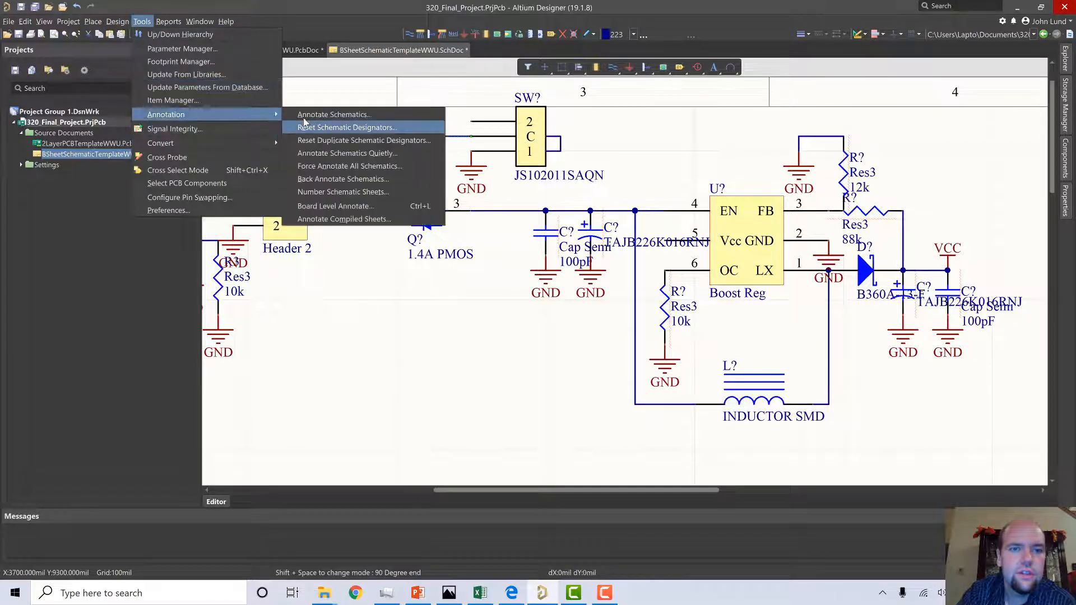
{"action": "left_click", "coordinate": [322, 114]}
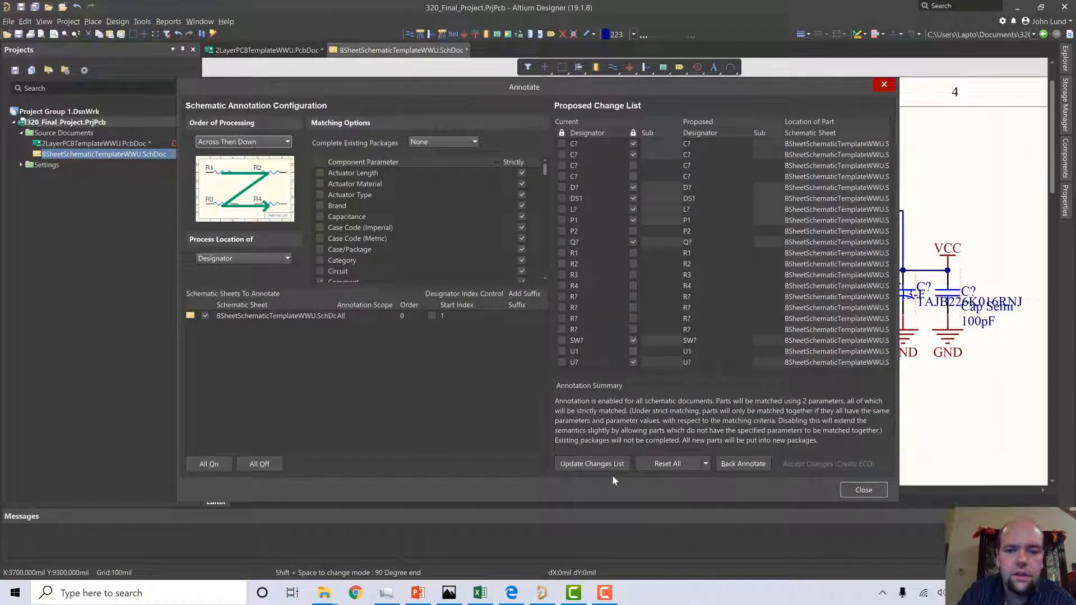
{"action": "left_click", "coordinate": [597, 464]}
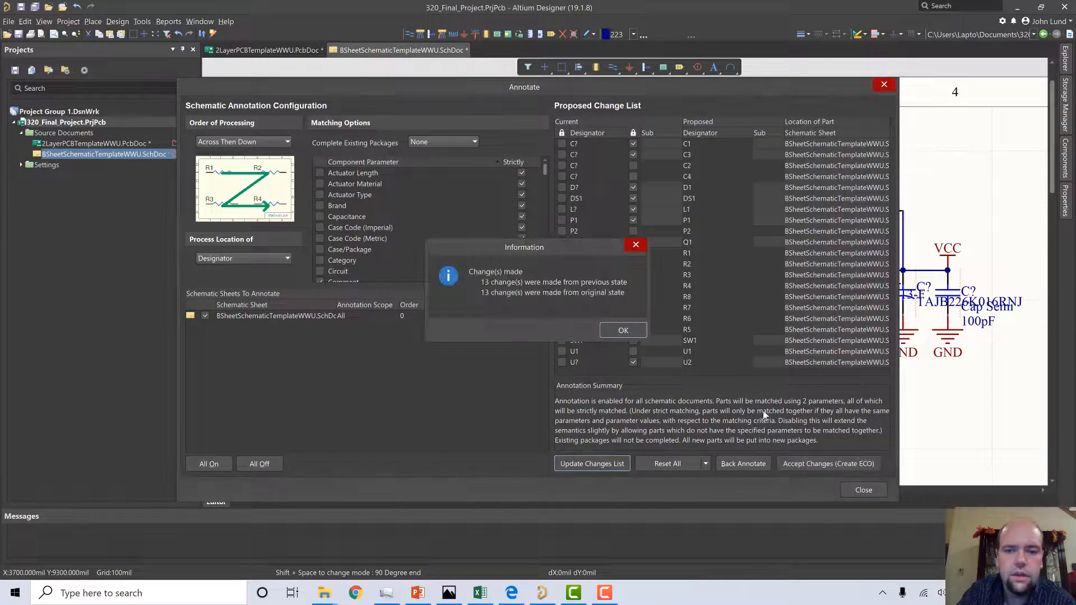
{"action": "left_click", "coordinate": [615, 333]}
{"action": "left_click", "coordinate": [815, 464]}
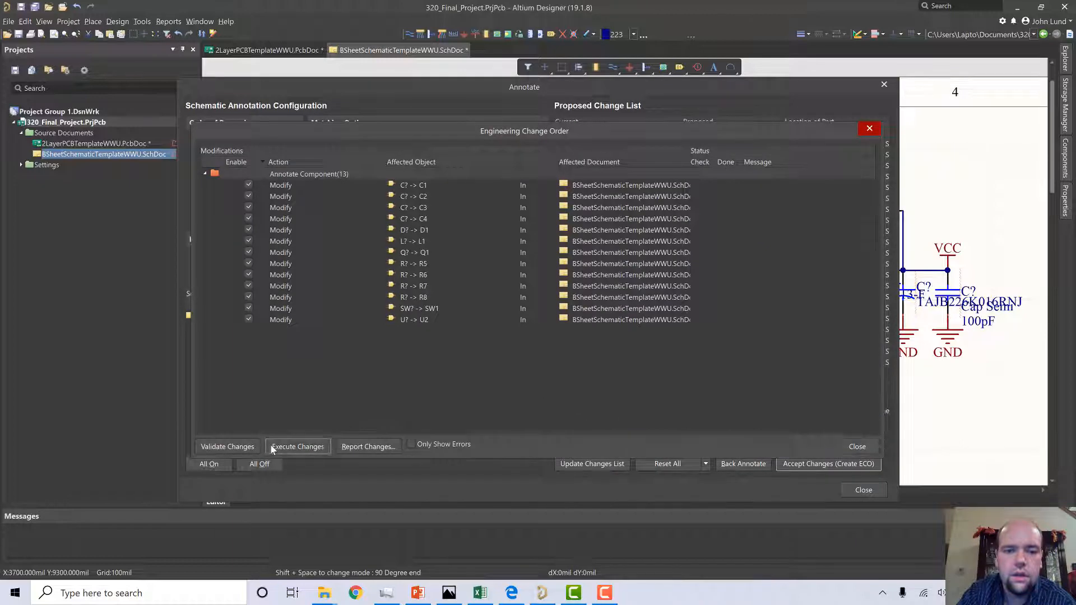
{"action": "left_click", "coordinate": [291, 446]}
{"action": "left_click", "coordinate": [871, 447]}
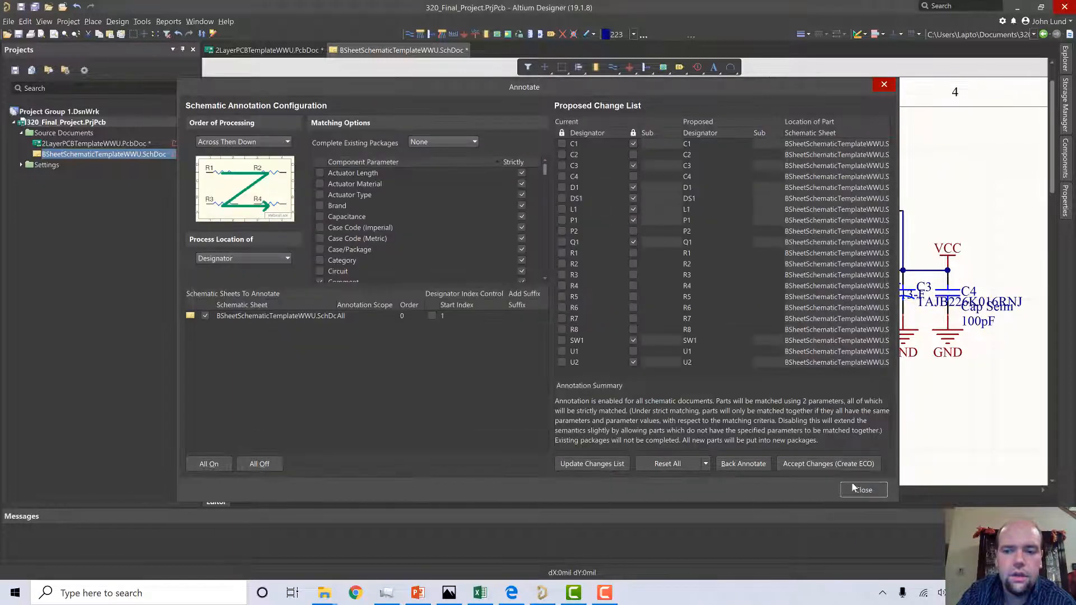
{"action": "left_click", "coordinate": [864, 490]}
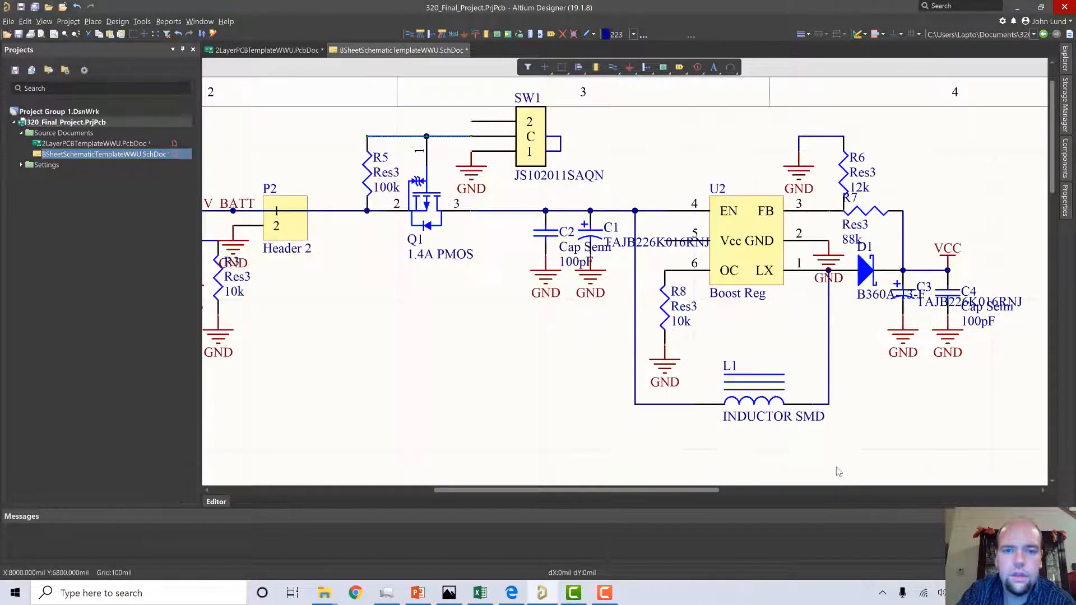
Update 2LayerPCBTemplateWWU.PcbDoc from the schematic, executing all component and net changes and reviewing their status.
{"action": "left_click", "coordinate": [114, 22]}
{"action": "left_click", "coordinate": [126, 35]}
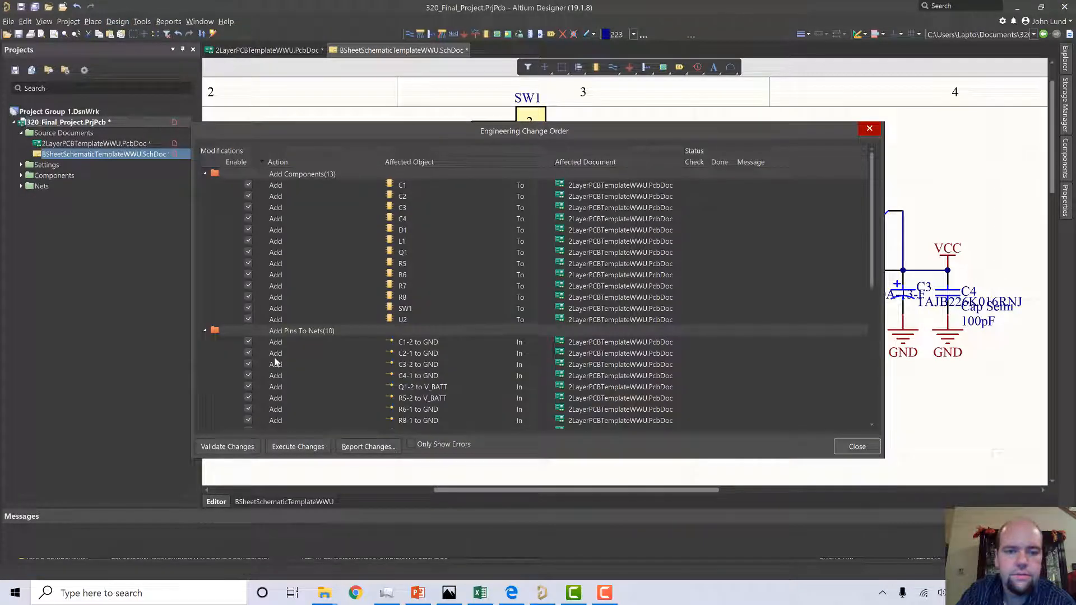
{"action": "left_click", "coordinate": [290, 445]}
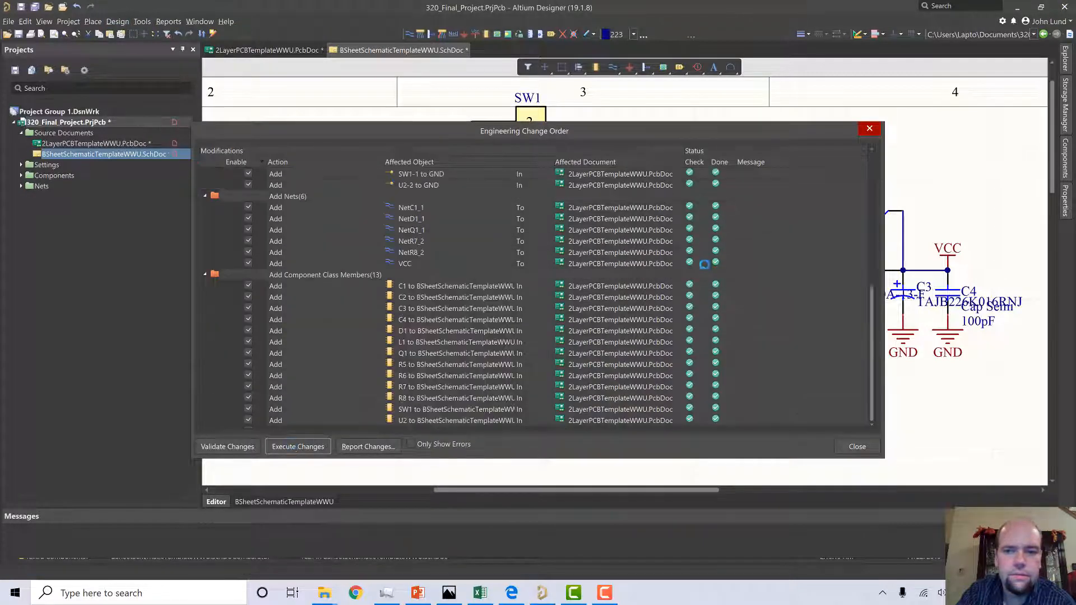
{"action": "scroll", "coordinate": [707, 291], "scroll_direction": "up", "scroll_amount": 5}
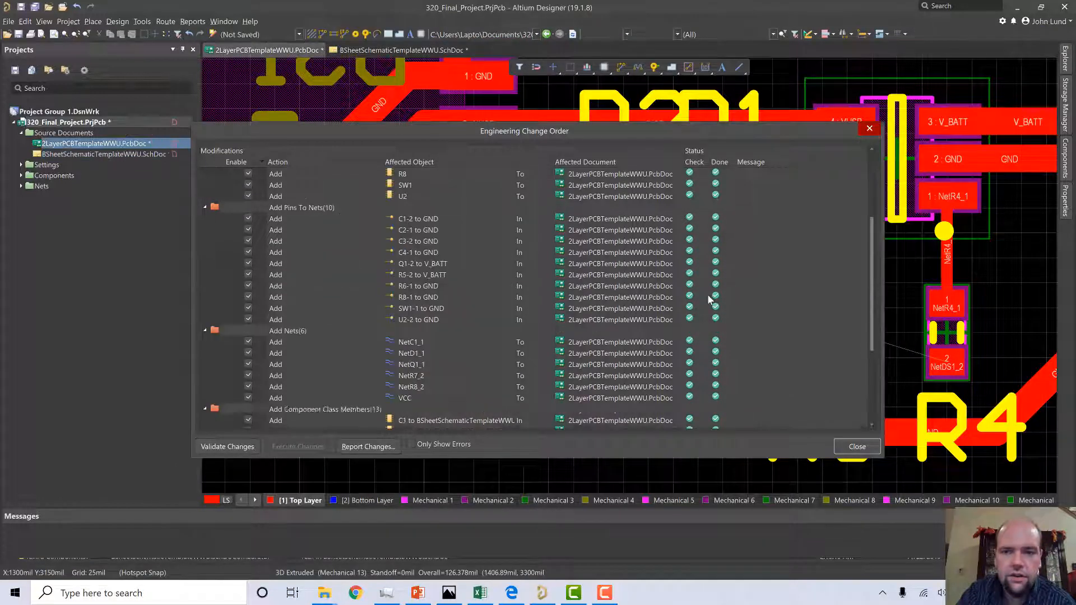
{"action": "scroll", "coordinate": [703, 278], "scroll_direction": "down", "scroll_amount": 3}
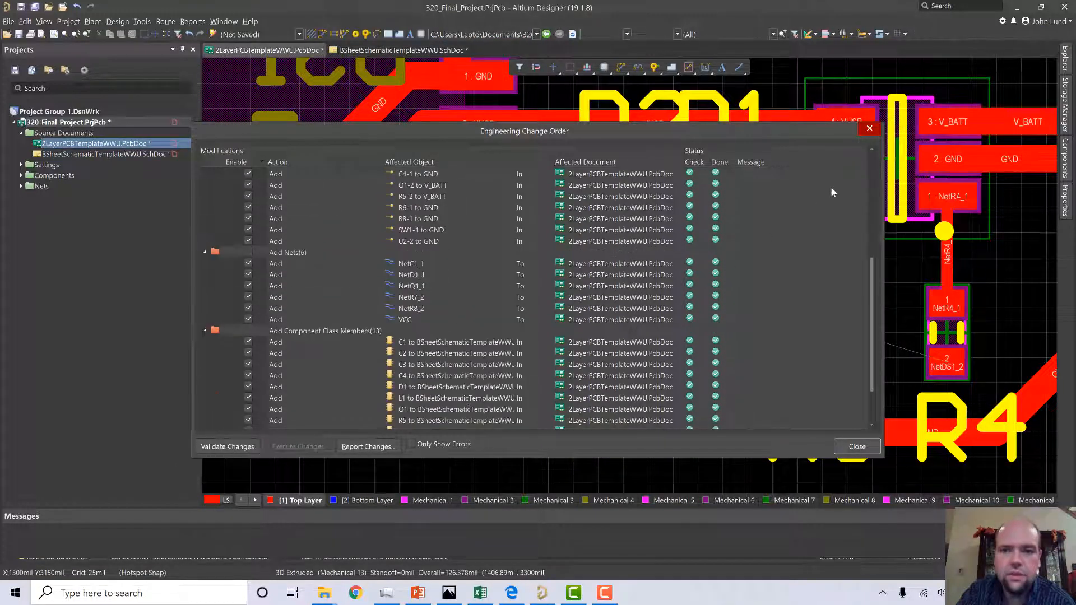
{"action": "left_click", "coordinate": [868, 130]}
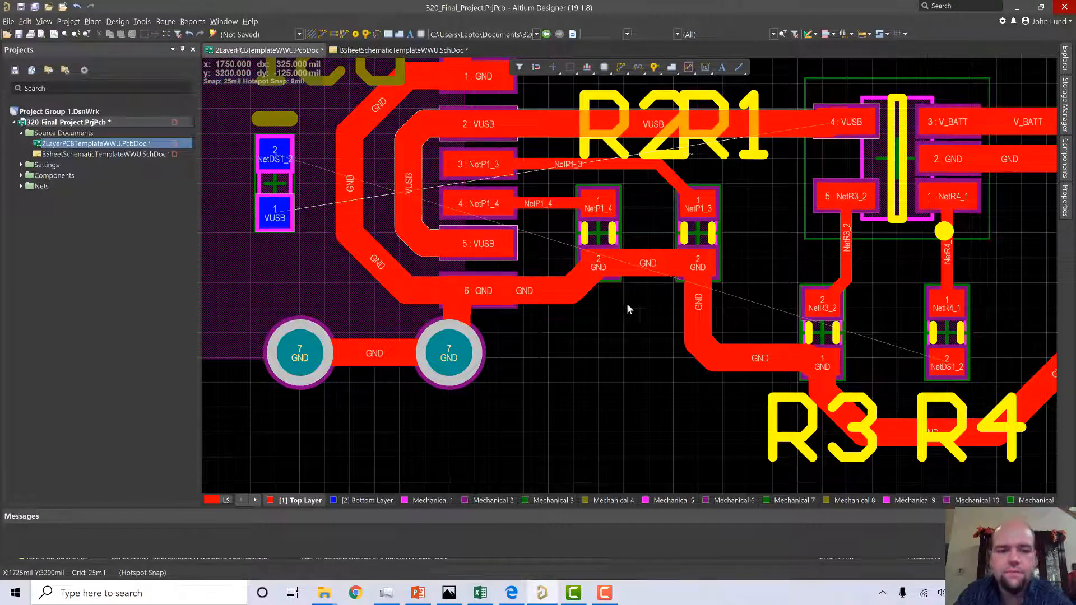
Move the whole row of newly imported components from outside the board onto it, below and beyond header P2.
{"action": "scroll", "coordinate": [613, 301], "scroll_direction": "down", "scroll_amount": 3, "text": "ctrl"}
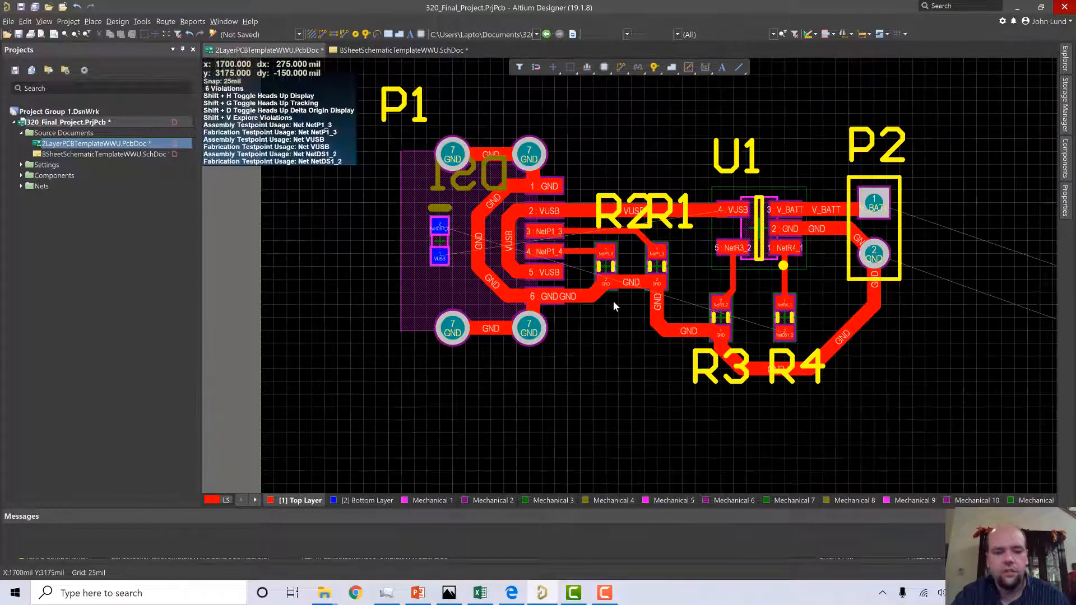
{"action": "scroll", "coordinate": [612, 301], "scroll_direction": "down", "scroll_amount": 2, "text": "ctrl"}
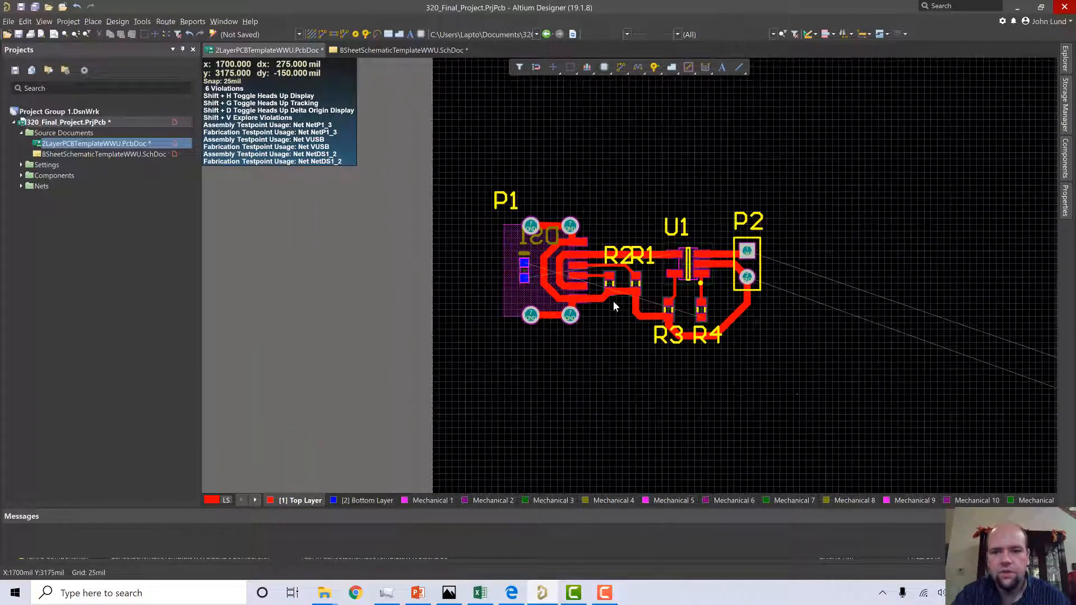
{"action": "right_click_drag", "start_coordinate": [843, 398], "coordinate": [510, 296]}
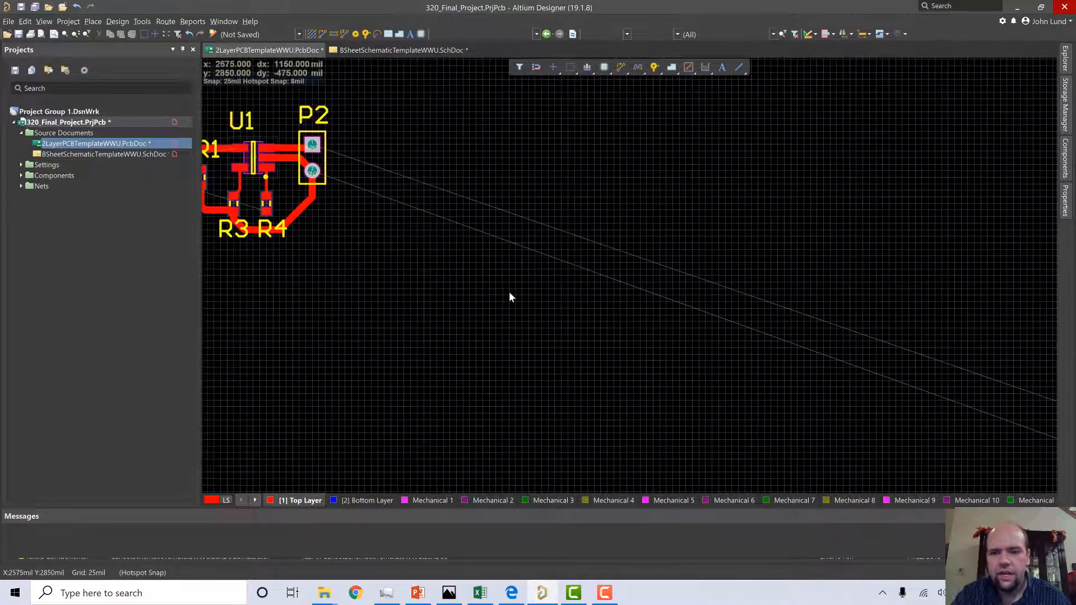
{"action": "scroll", "coordinate": [753, 297], "scroll_direction": "up", "scroll_amount": 1, "text": "ctrl"}
{"action": "scroll", "coordinate": [753, 297], "scroll_direction": "down", "scroll_amount": 3, "text": "ctrl"}
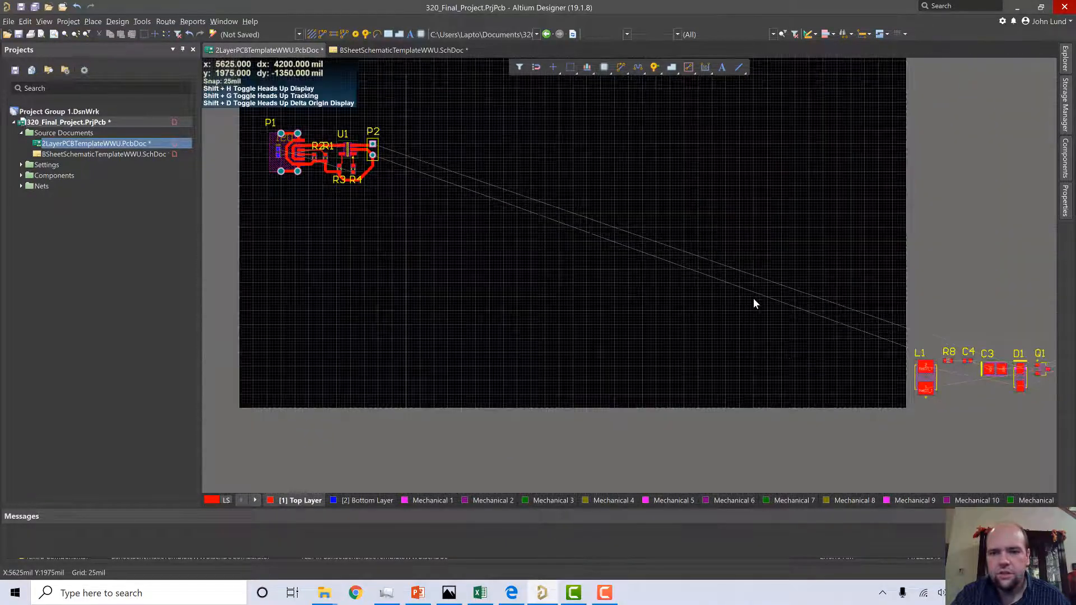
{"action": "right_click_drag", "start_coordinate": [813, 354], "coordinate": [610, 329]}
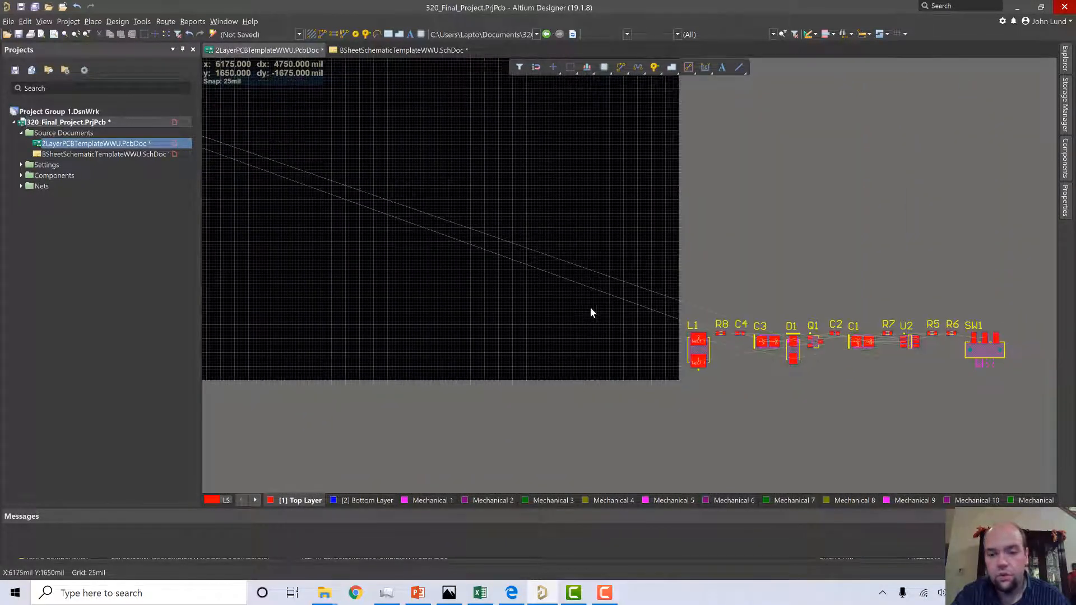
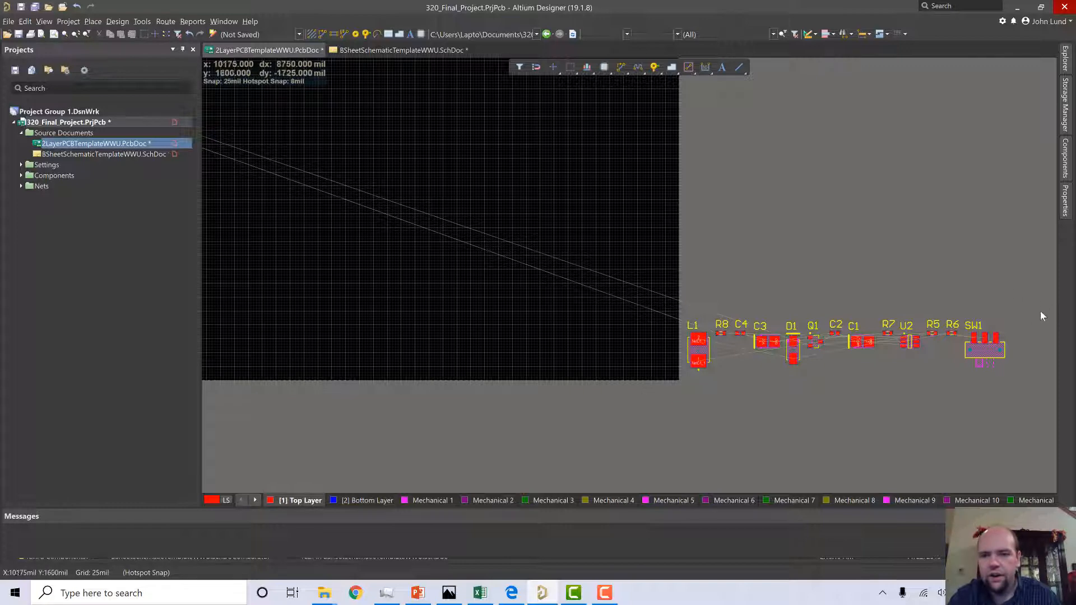
{"action": "left_click_drag", "start_coordinate": [1039, 294], "coordinate": [628, 396]}
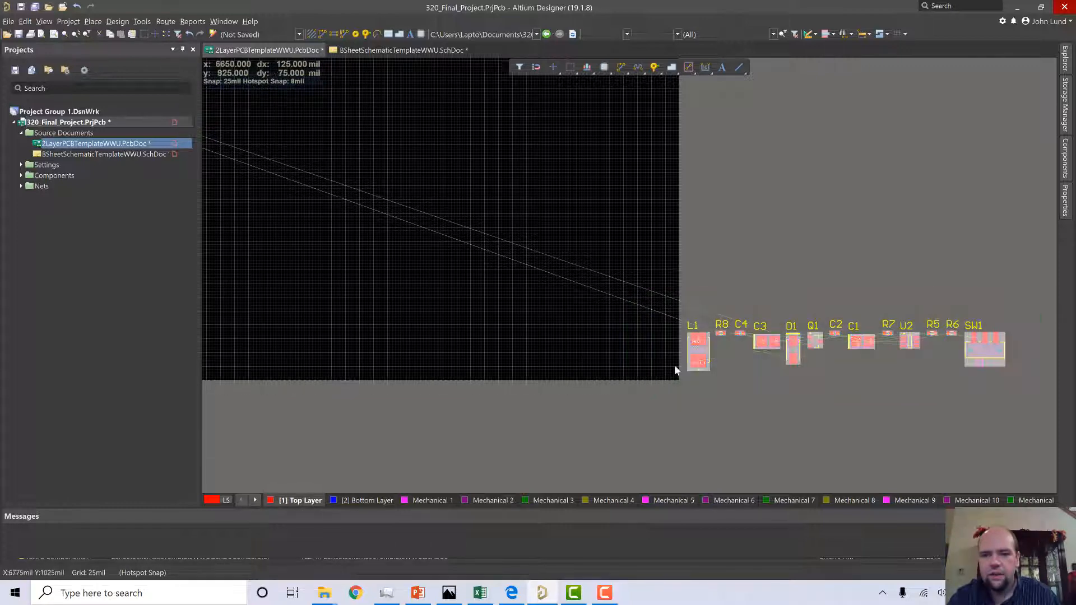
{"action": "left_click_drag", "start_coordinate": [703, 351], "coordinate": [442, 308]}
{"action": "scroll", "coordinate": [474, 324], "scroll_direction": "up", "scroll_amount": 2, "text": "ctrl"}
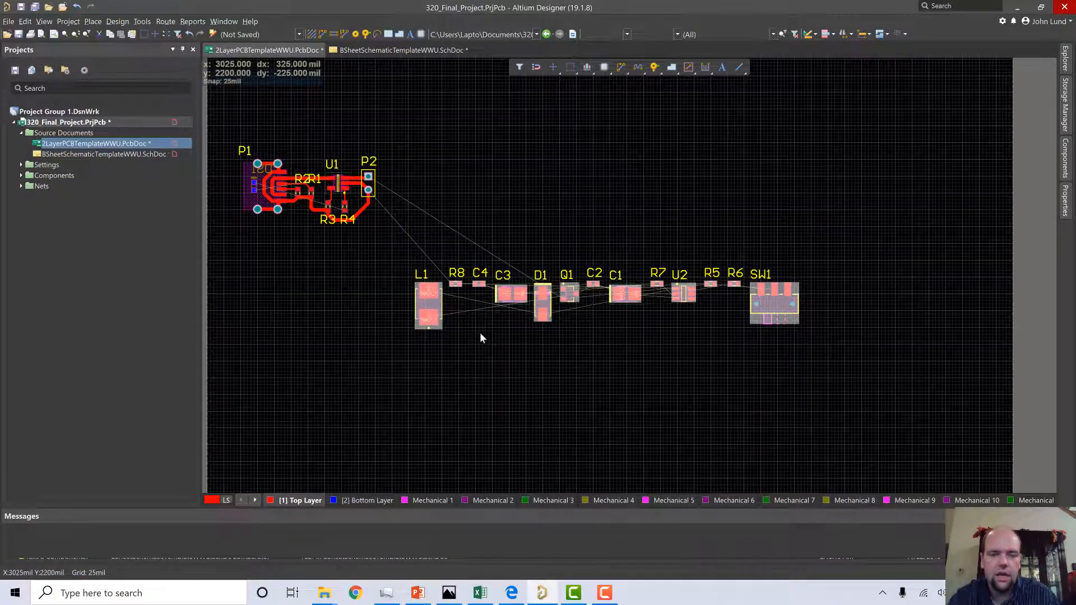
{"action": "scroll", "coordinate": [480, 334], "scroll_direction": "up", "scroll_amount": 1, "text": "ctrl"}
{"action": "scroll", "coordinate": [527, 298], "scroll_direction": "down", "scroll_amount": 1, "text": "ctrl"}
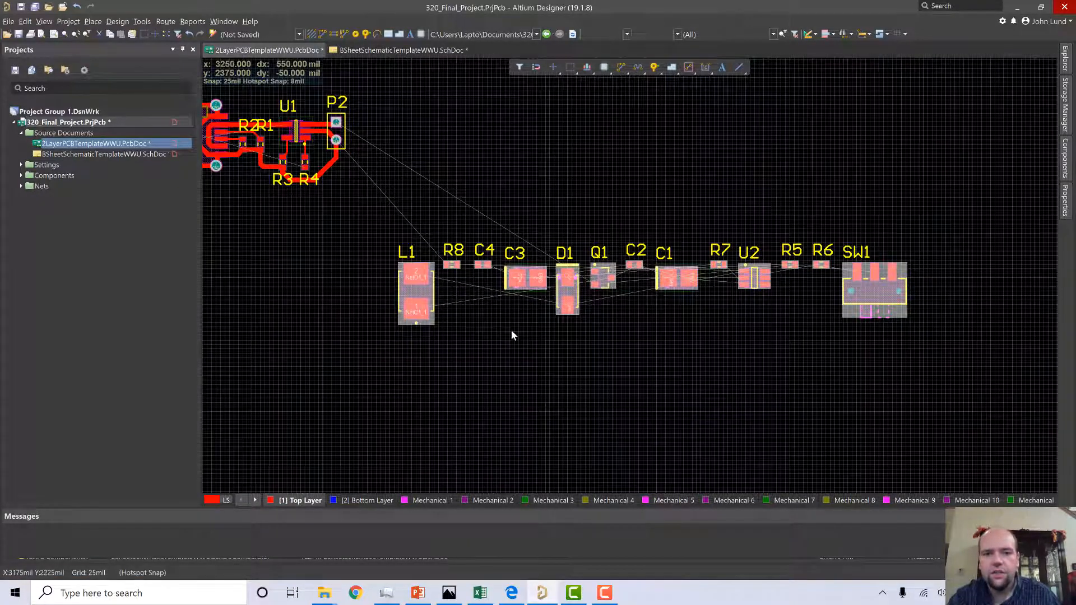
{"action": "left_click", "coordinate": [511, 330]}
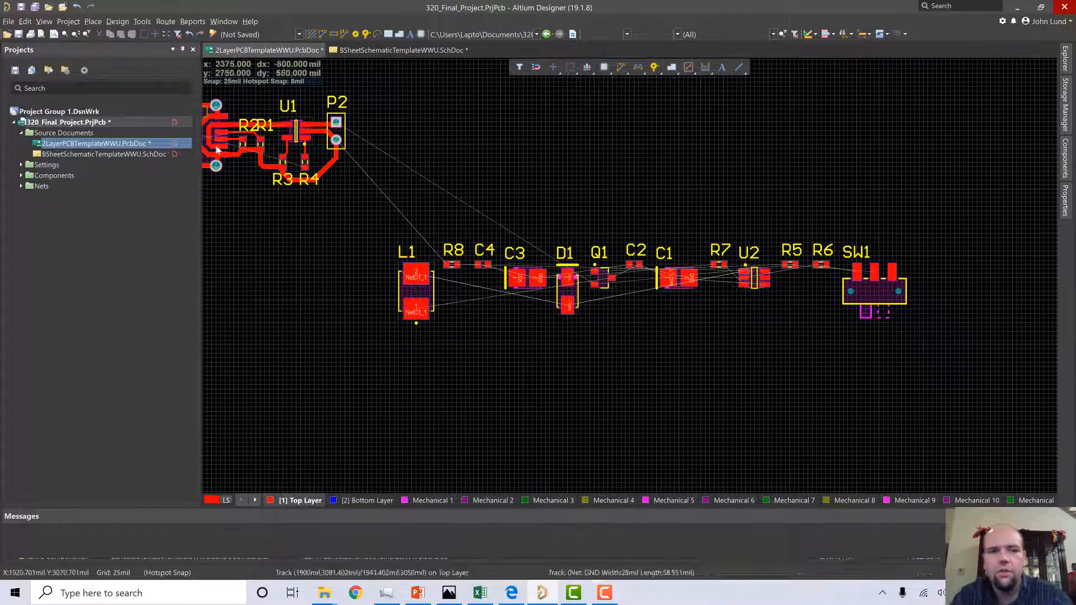
Examine the battery header, PMOS and slide switch circuit in the schematic, and return to the PCB layout.
{"action": "left_click", "coordinate": [78, 155]}
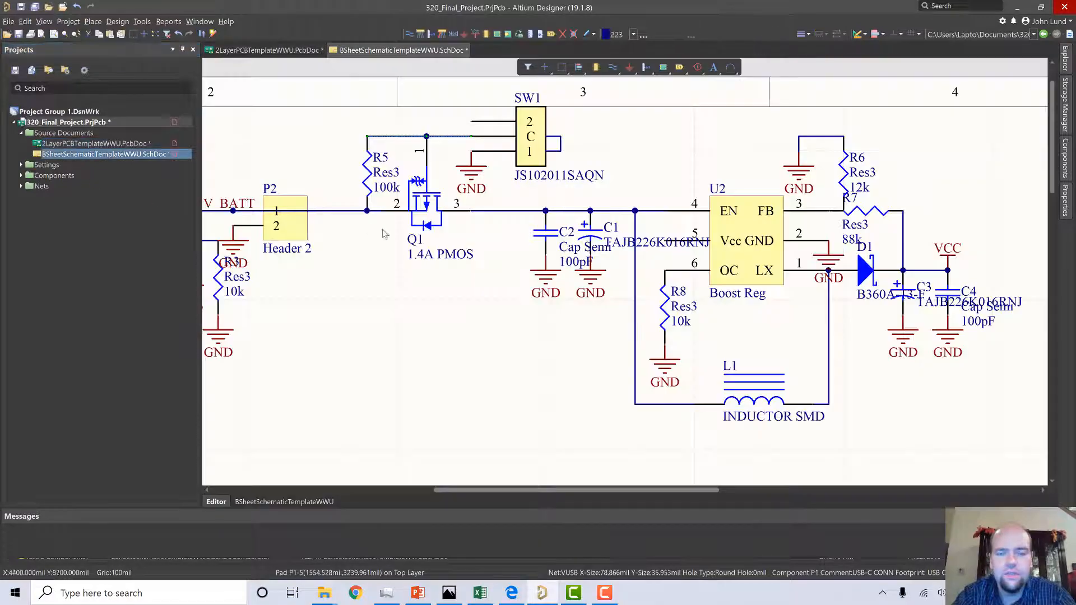
{"action": "right_click_drag", "start_coordinate": [349, 340], "coordinate": [457, 361]}
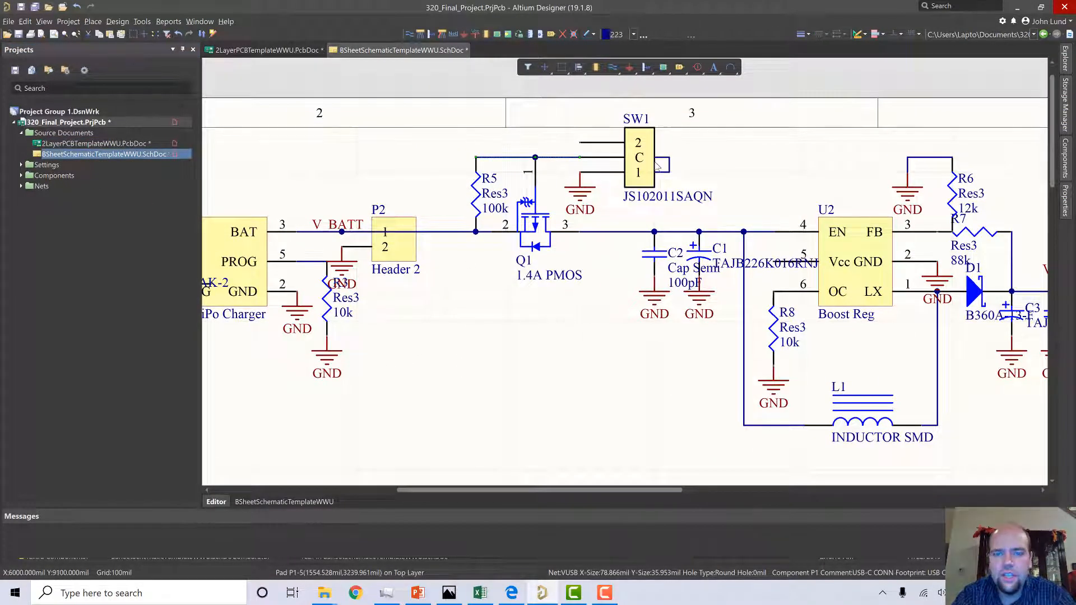
{"action": "double_click", "coordinate": [75, 145]}
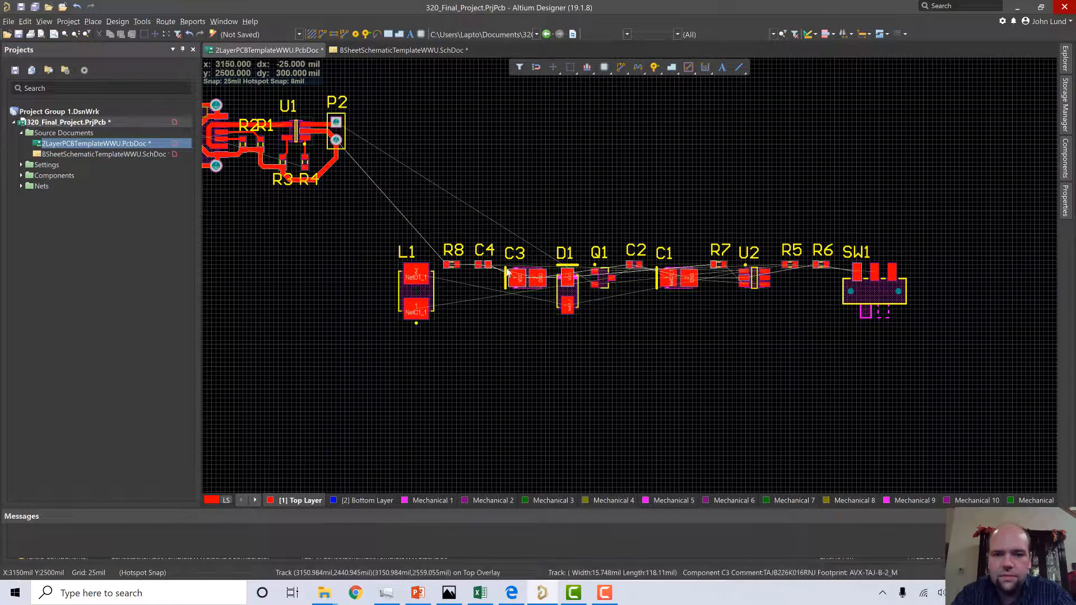
Move R5, SW1 and Q1 out of the imported component row to the free board area beside header P2.
{"action": "left_click_drag", "start_coordinate": [787, 264], "coordinate": [474, 176]}
{"action": "left_click_drag", "start_coordinate": [408, 130], "coordinate": [390, 108]}
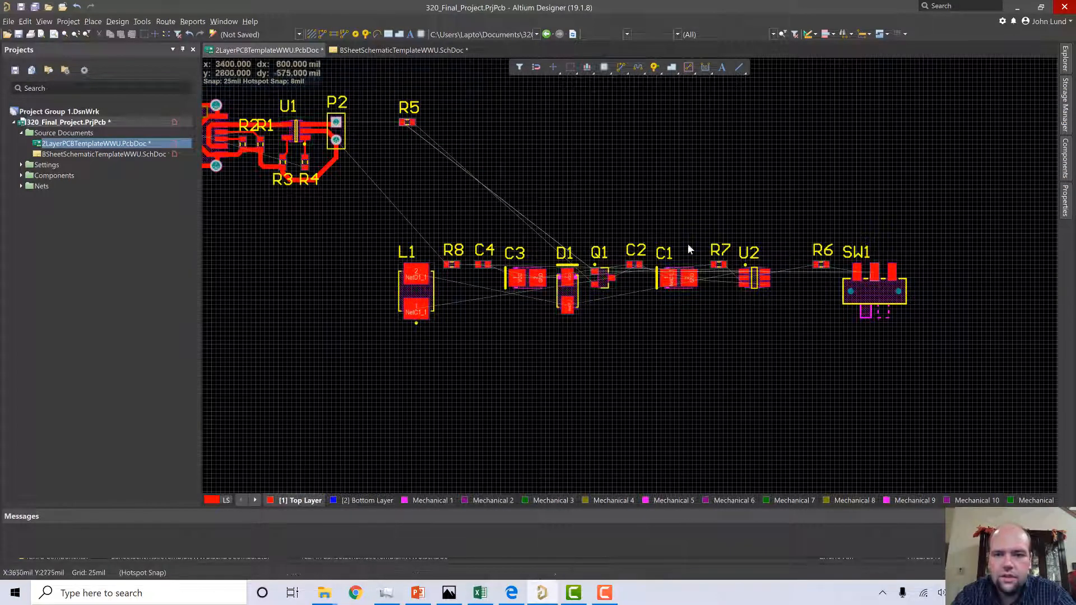
{"action": "left_click_drag", "start_coordinate": [772, 233], "coordinate": [481, 122]}
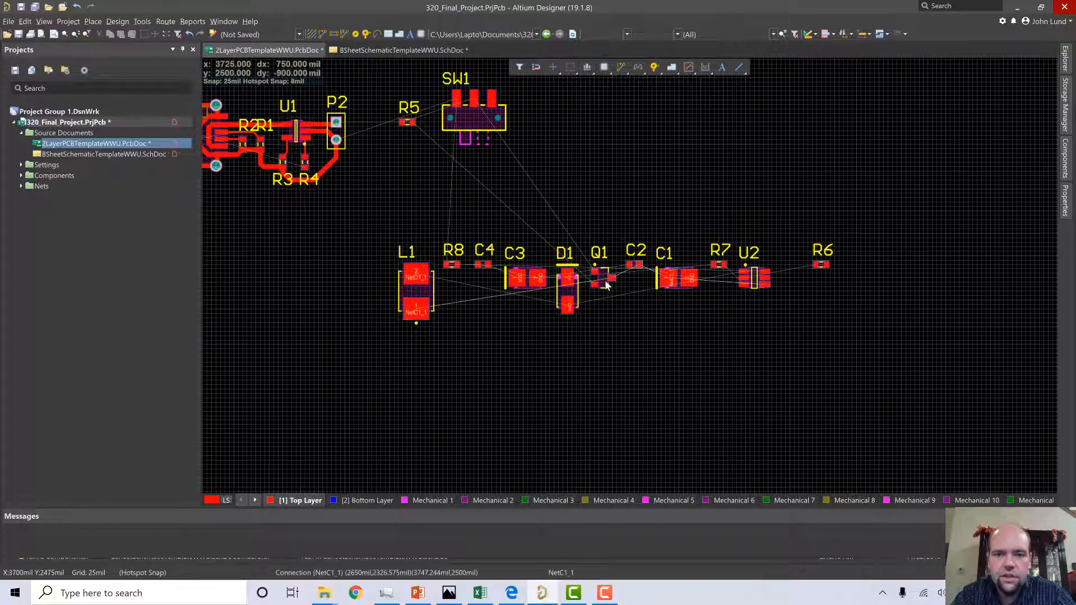
{"action": "left_click_drag", "start_coordinate": [605, 284], "coordinate": [486, 231]}
{"action": "left_click_drag", "start_coordinate": [421, 185], "coordinate": [395, 163]}
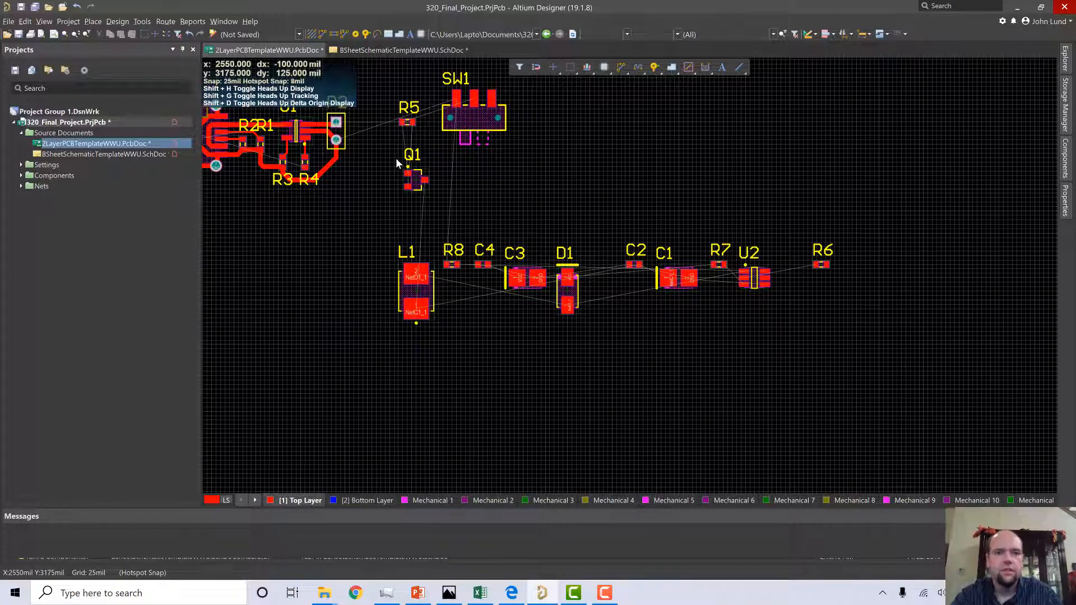
Rotate SW1 by 180° and place it above R5 with its pads facing inward, and turn R5 upright beside P2.
{"action": "scroll", "coordinate": [396, 158], "scroll_direction": "up", "scroll_amount": 3, "text": "ctrl"}
{"action": "right_click_drag", "start_coordinate": [335, 176], "coordinate": [476, 421]}
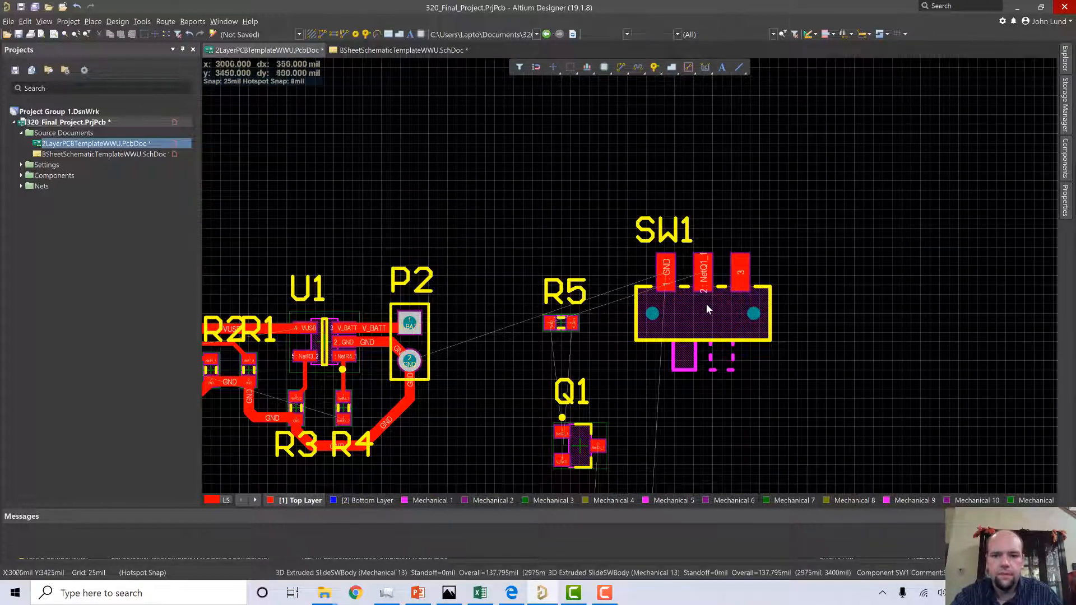
{"action": "left_click_drag", "start_coordinate": [705, 303], "coordinate": [543, 179]}
{"action": "key", "text": "space"}
{"action": "key", "text": "space"}
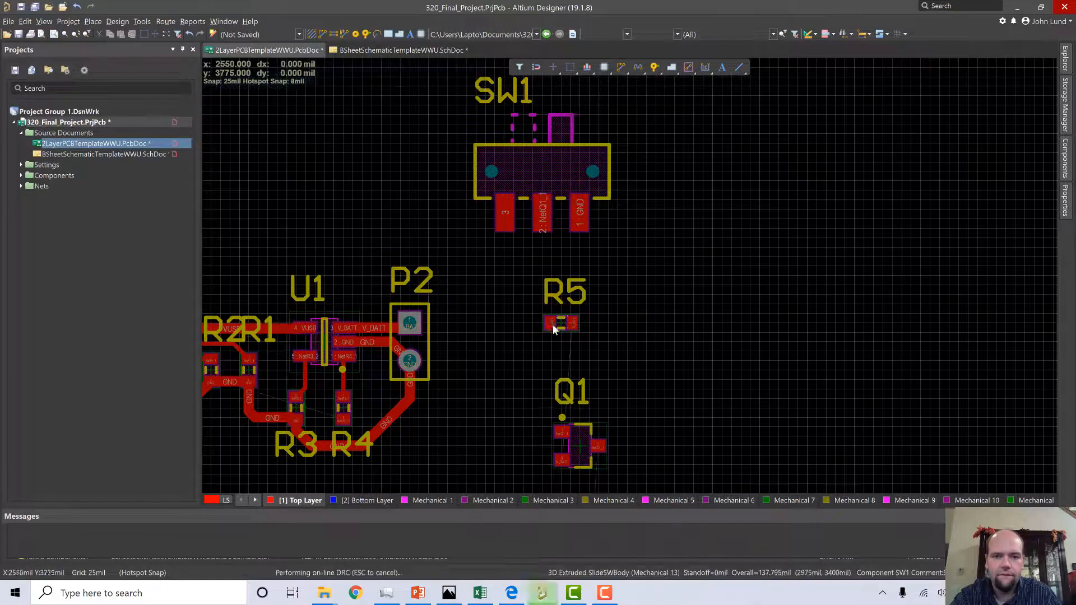
{"action": "left_click_drag", "start_coordinate": [551, 329], "coordinate": [476, 288]}
{"action": "key", "text": "space"}
Move Q1 up between R5 and SW1's pads and rotate it by 180° so that pin 3 faces P2.
{"action": "scroll", "coordinate": [556, 365], "scroll_direction": "up", "scroll_amount": 1, "text": "ctrl"}
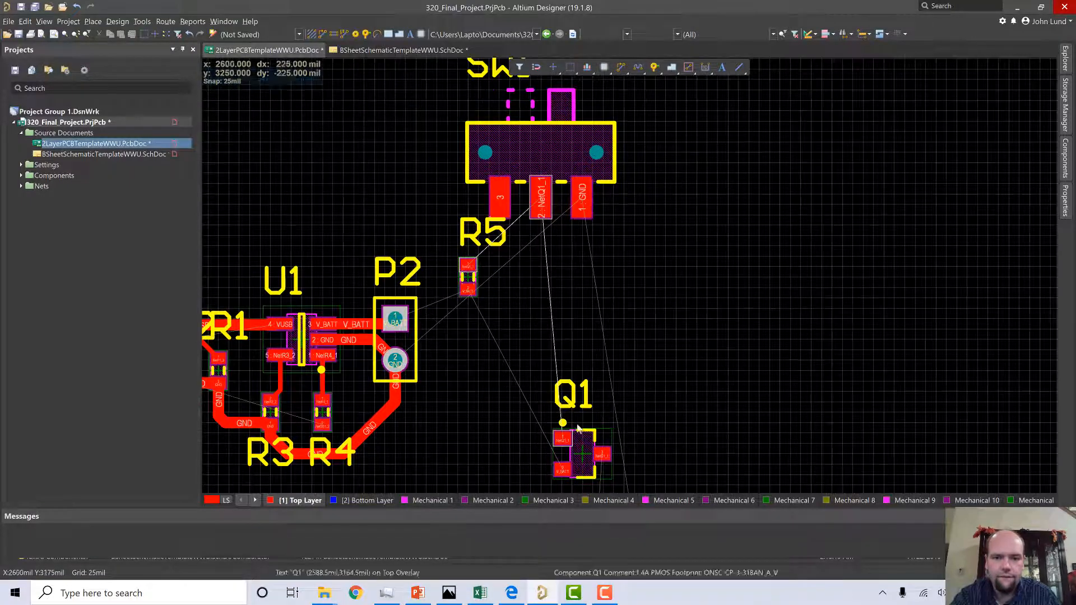
{"action": "left_click_drag", "start_coordinate": [578, 428], "coordinate": [544, 365]}
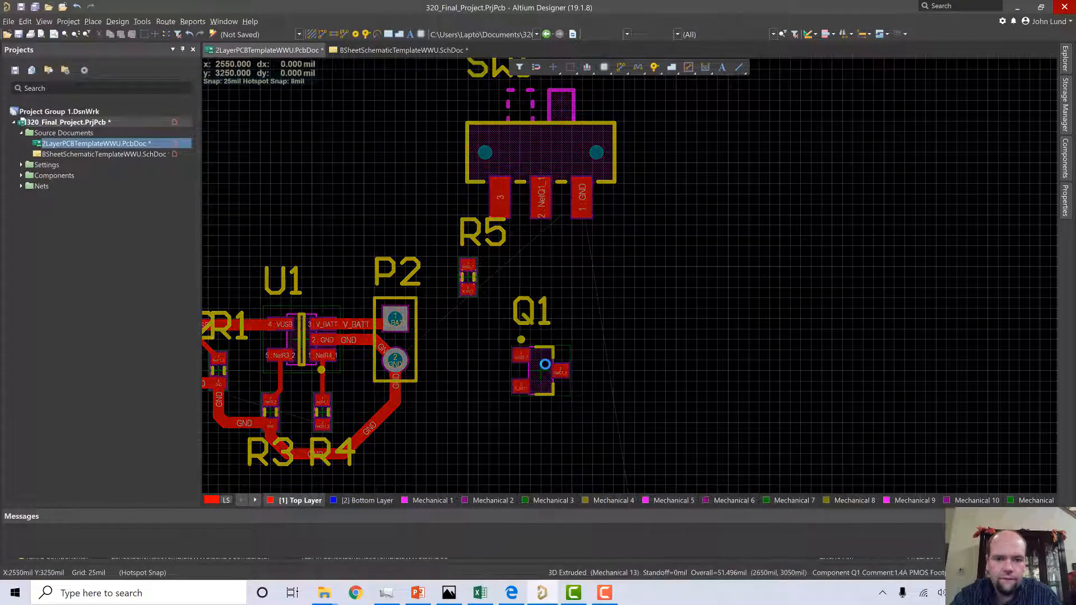
{"action": "scroll", "coordinate": [544, 364], "scroll_direction": "up", "scroll_amount": 4}
{"action": "scroll", "coordinate": [544, 364], "scroll_direction": "down", "scroll_amount": 4}
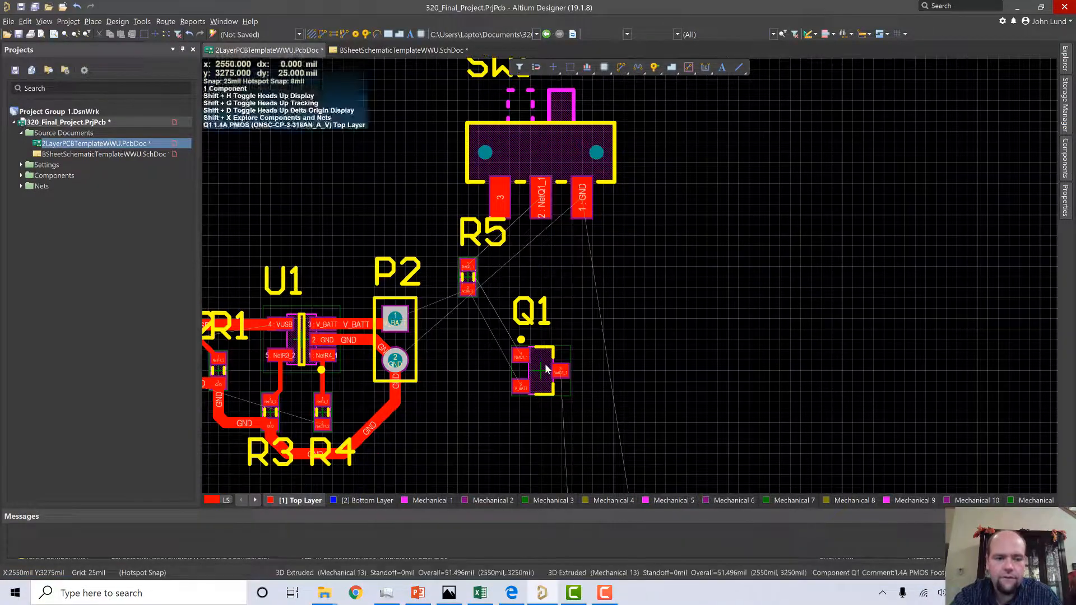
{"action": "scroll", "coordinate": [545, 369], "scroll_direction": "up", "scroll_amount": 2, "text": "ctrl"}
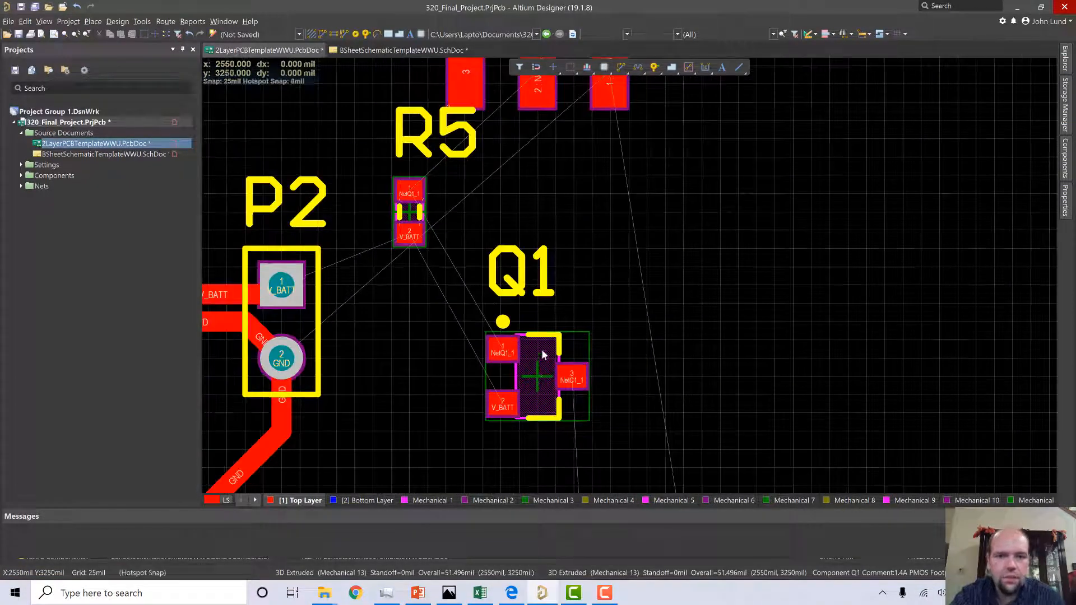
{"action": "left_click_drag", "start_coordinate": [542, 354], "coordinate": [549, 305]}
{"action": "key", "text": "space"}
{"action": "key", "text": "space"}
{"action": "key", "text": "space"}
{"action": "key", "text": "space"}
{"action": "key", "text": "space"}
{"action": "key", "text": "space"}
{"action": "scroll", "coordinate": [549, 305], "scroll_direction": "up", "scroll_amount": 2}
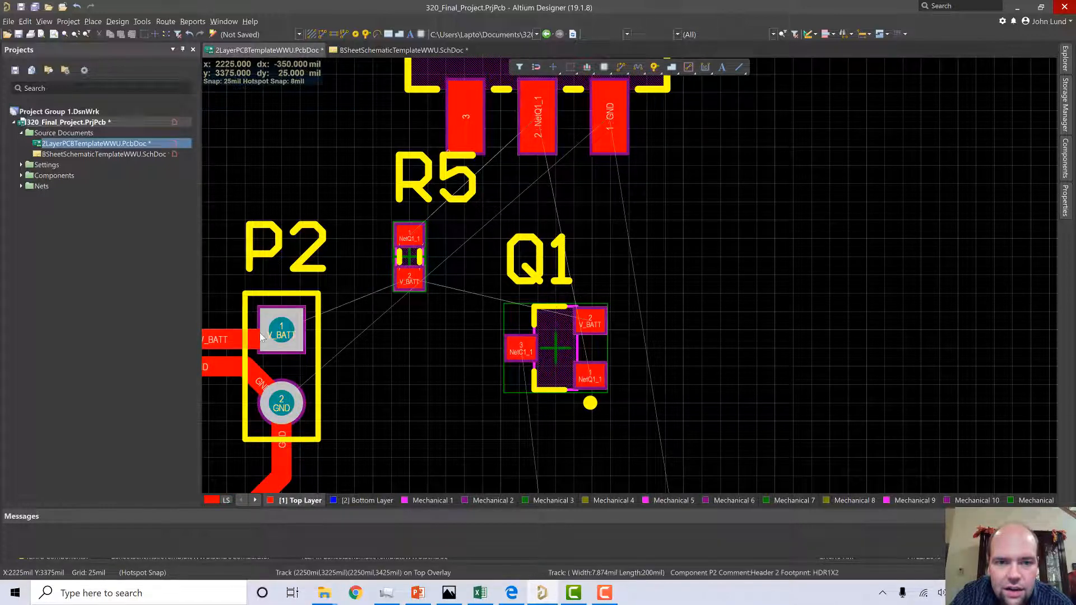
Rotate Q1 by 90° so that pins 1 and 2 face SW1, and shift both Q1 and R5 closer to P2.
{"action": "left_click_drag", "start_coordinate": [542, 352], "coordinate": [469, 352]}
{"action": "key", "text": "space"}
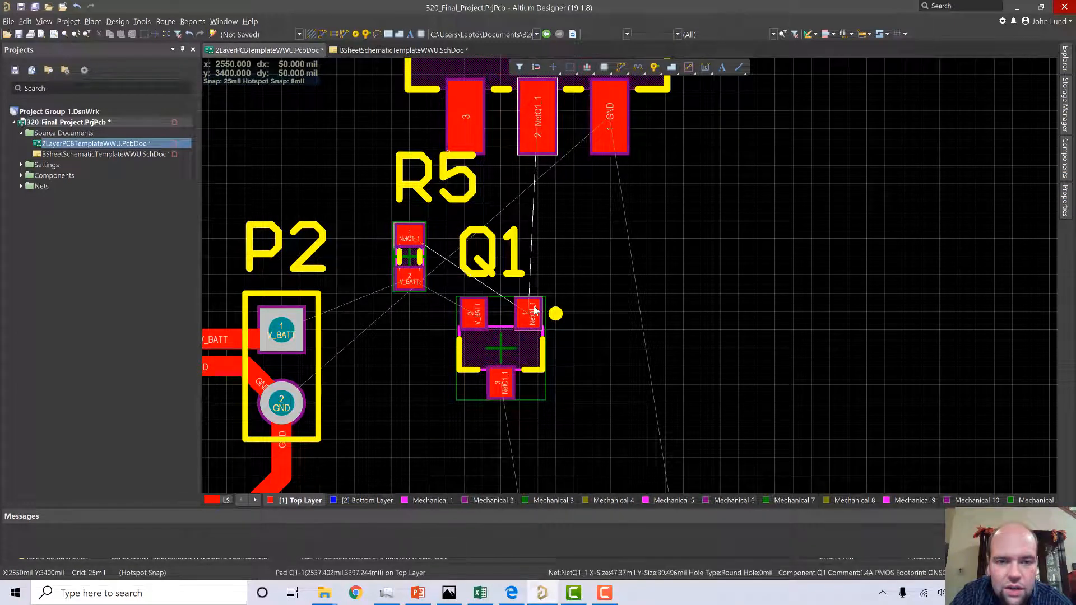
{"action": "left_click_drag", "start_coordinate": [396, 274], "coordinate": [391, 277]}
{"action": "left_click_drag", "start_coordinate": [497, 352], "coordinate": [491, 350]}
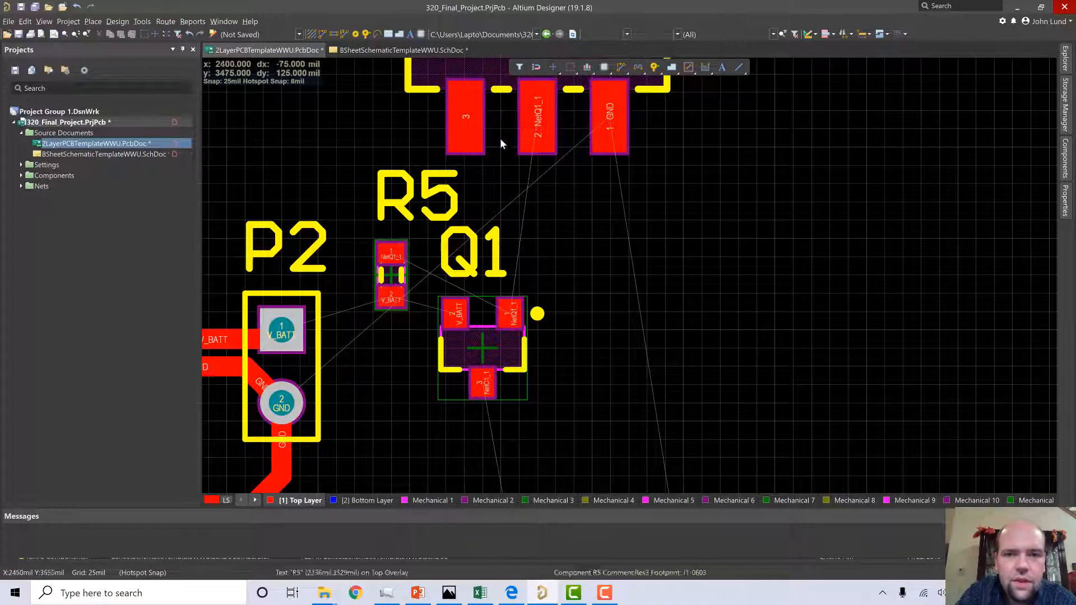
Examine the unrouted connections between P2, R5, Q1 and the GND and NetQ1_1 pads of SW1.
{"action": "scroll", "coordinate": [487, 191], "scroll_direction": "up", "scroll_amount": 3}
{"action": "scroll", "coordinate": [486, 196], "scroll_direction": "down", "scroll_amount": 12}
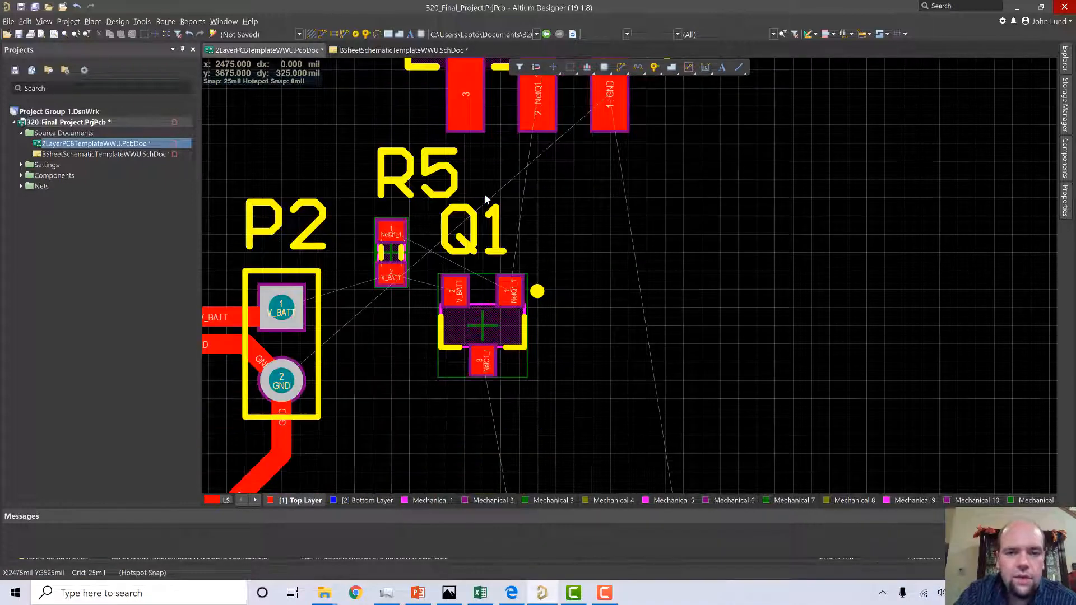
{"action": "scroll", "coordinate": [488, 192], "scroll_direction": "up", "scroll_amount": 12}
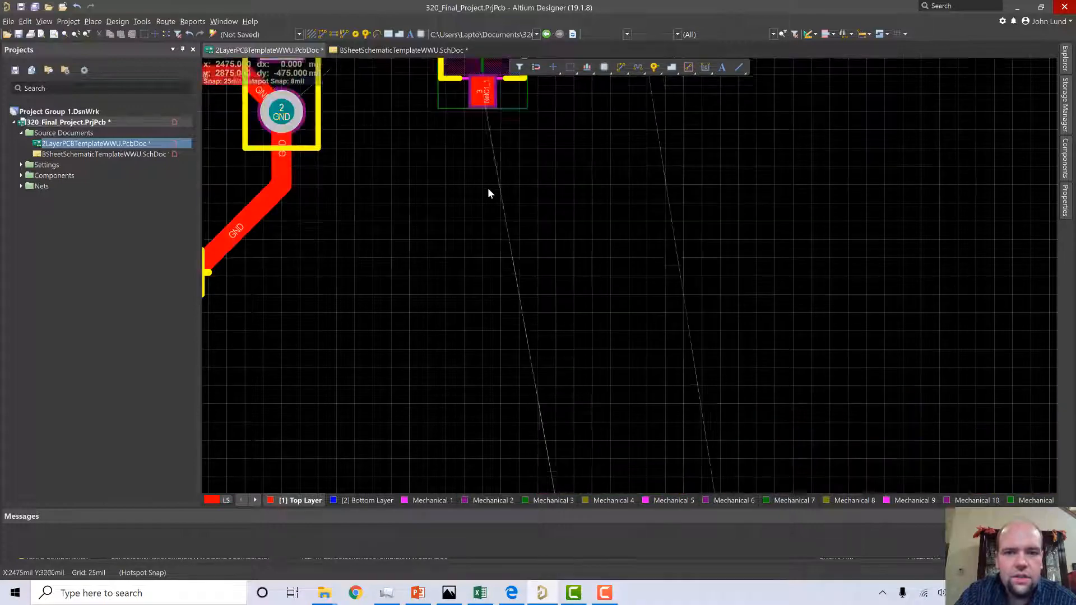
{"action": "scroll", "coordinate": [373, 323], "scroll_direction": "up", "scroll_amount": 3}
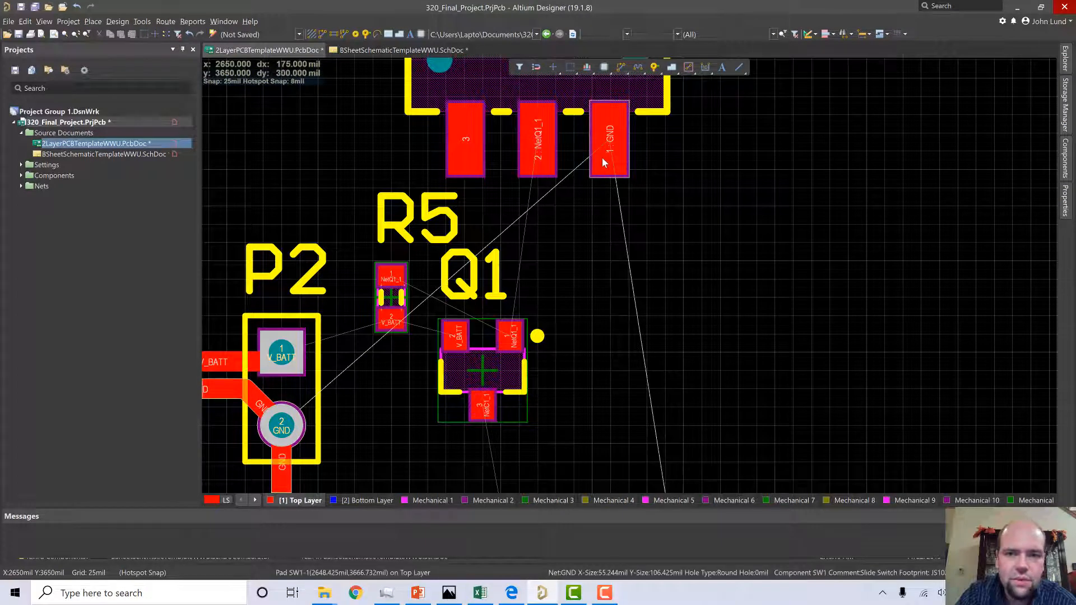
{"action": "scroll", "coordinate": [603, 158], "scroll_direction": "down", "scroll_amount": 2}
{"action": "scroll", "coordinate": [614, 127], "scroll_direction": "up", "scroll_amount": 2}
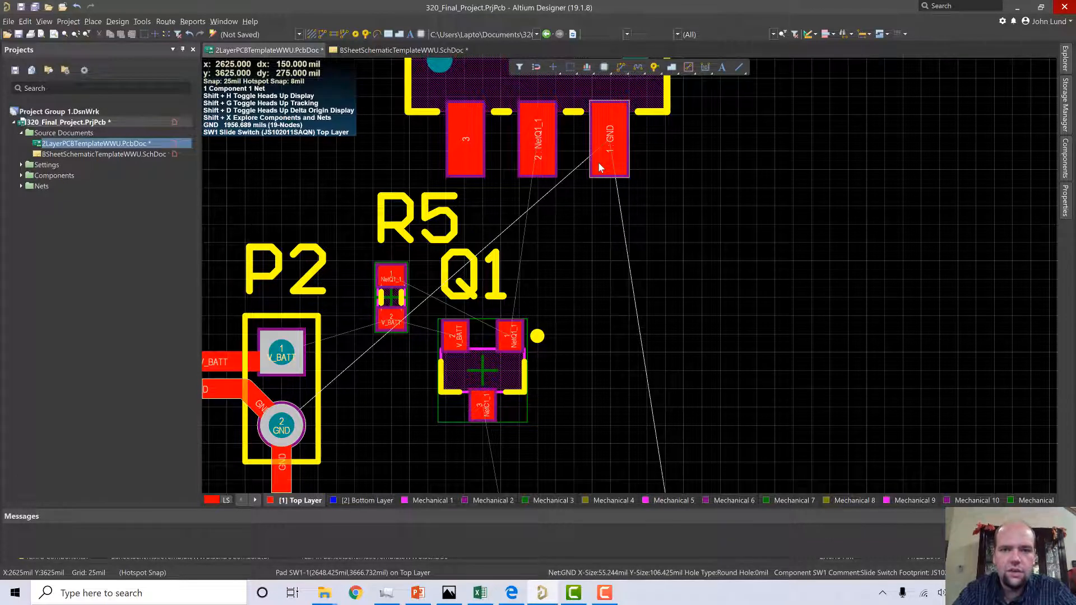
{"action": "scroll", "coordinate": [598, 163], "scroll_direction": "up", "scroll_amount": 1}
{"action": "scroll", "coordinate": [598, 163], "scroll_direction": "down", "scroll_amount": 1}
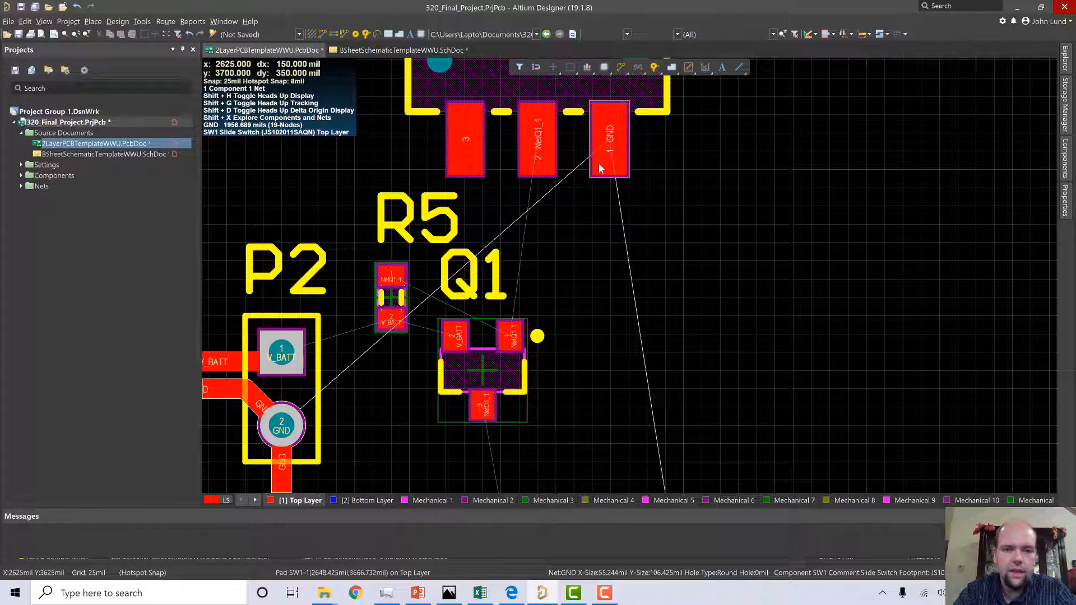
{"action": "scroll", "coordinate": [576, 270], "scroll_direction": "down", "scroll_amount": 2}
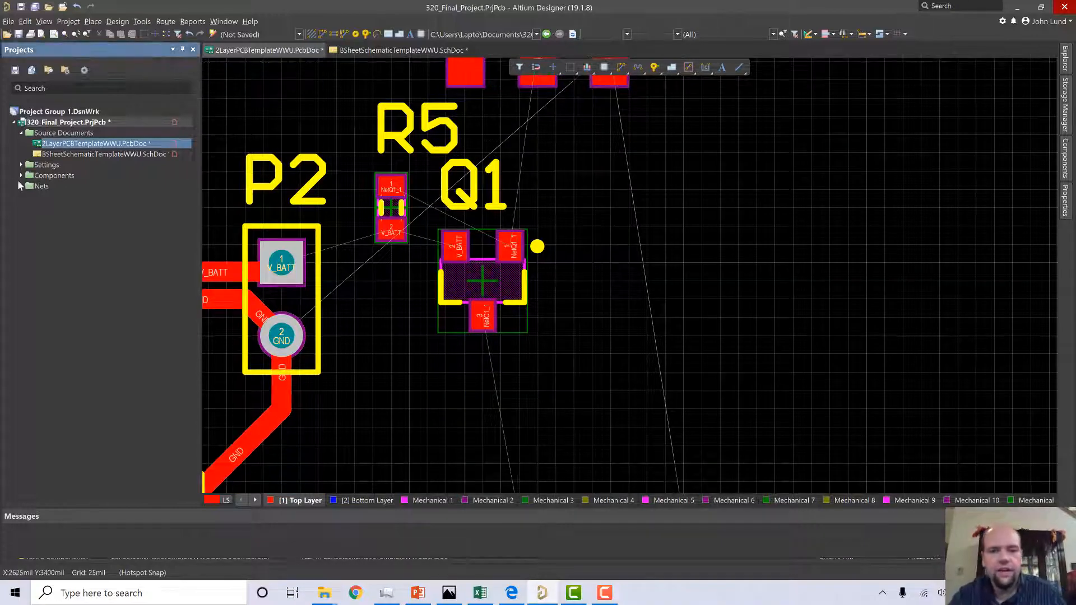
{"action": "scroll", "coordinate": [550, 307], "scroll_direction": "down", "scroll_amount": 3, "text": "ctrl"}
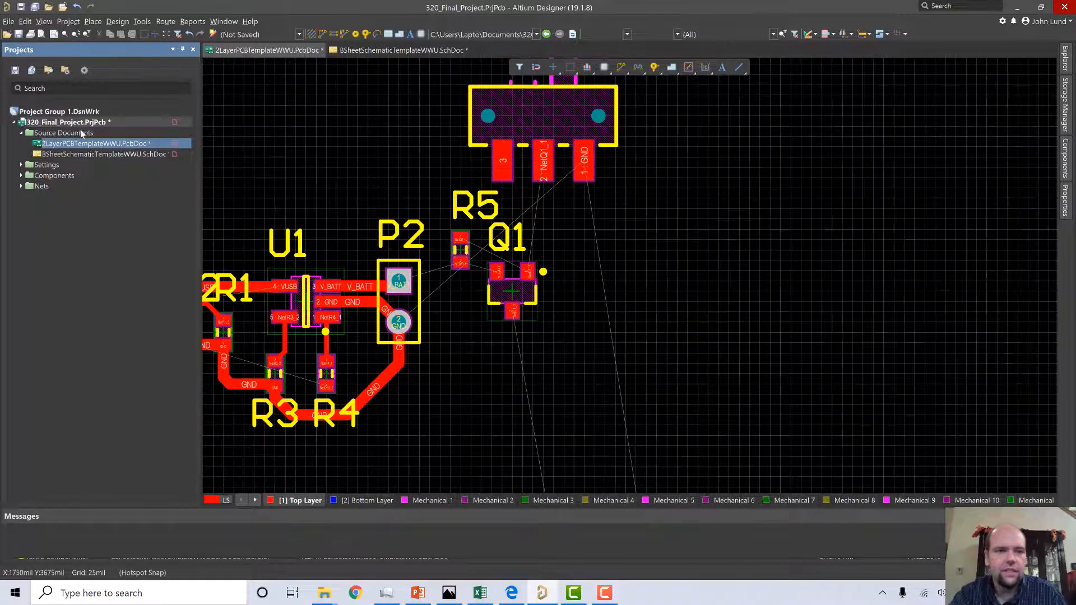
Check which components follow Q1 in the schematic, and move C1 and C2 from the row to the area beyond Q1.
{"action": "left_click", "coordinate": [97, 155]}
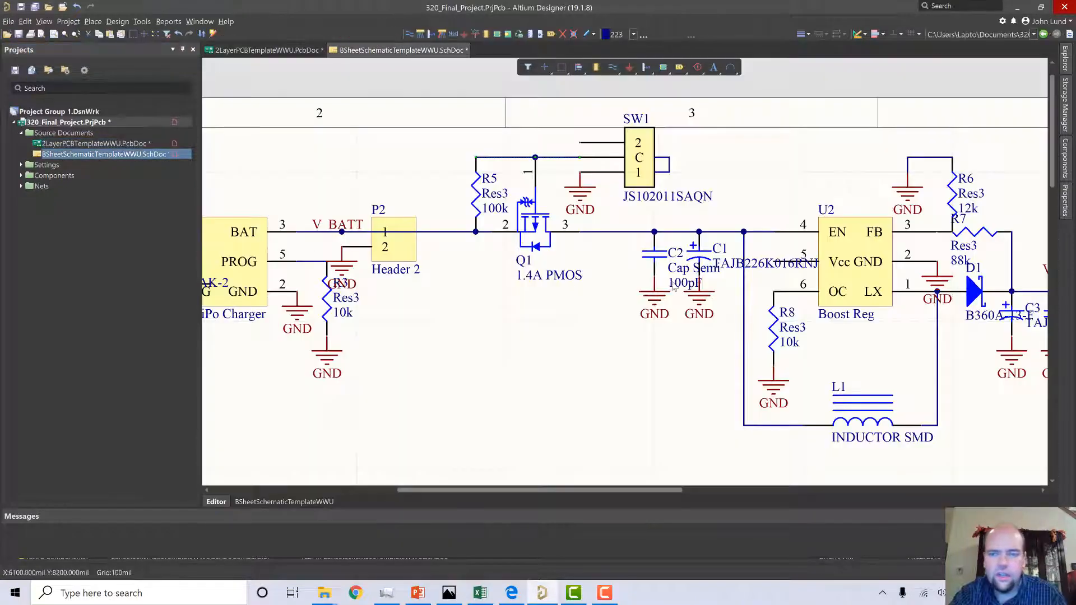
{"action": "right_click_drag", "start_coordinate": [575, 373], "coordinate": [478, 364]}
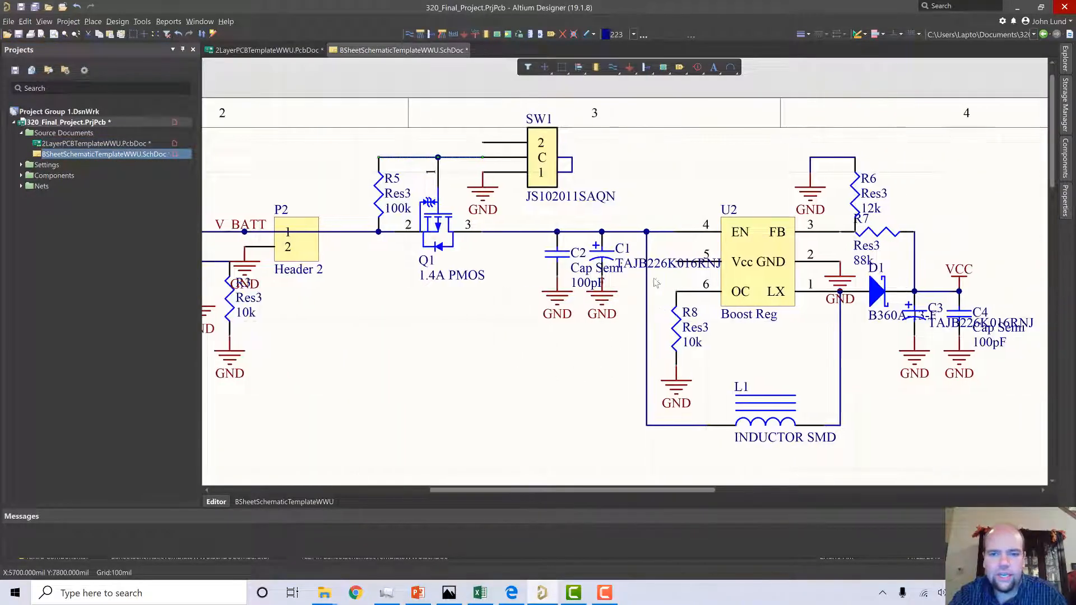
{"action": "left_click", "coordinate": [66, 145]}
{"action": "right_click_drag", "start_coordinate": [730, 323], "coordinate": [501, 232]}
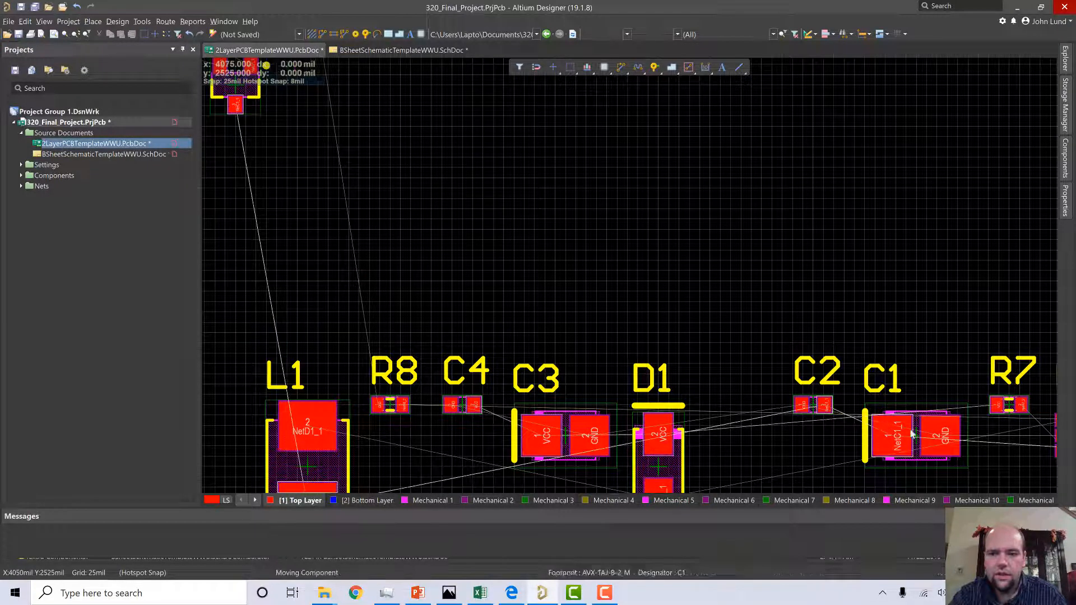
{"action": "left_click_drag", "start_coordinate": [877, 422], "coordinate": [382, 165]}
{"action": "left_click_drag", "start_coordinate": [815, 413], "coordinate": [597, 204]}
Turn C1 and C2 upright and place them side by side next to Q1, with C1 nearest and the NetC1_1 pads up.
{"action": "right_click_drag", "start_coordinate": [507, 381], "coordinate": [710, 548]}
{"action": "left_click_drag", "start_coordinate": [619, 365], "coordinate": [510, 316]}
{"action": "key", "text": "space"}
{"action": "key", "text": "space"}
{"action": "key", "text": "space"}
{"action": "left_click_drag", "start_coordinate": [791, 388], "coordinate": [565, 324]}
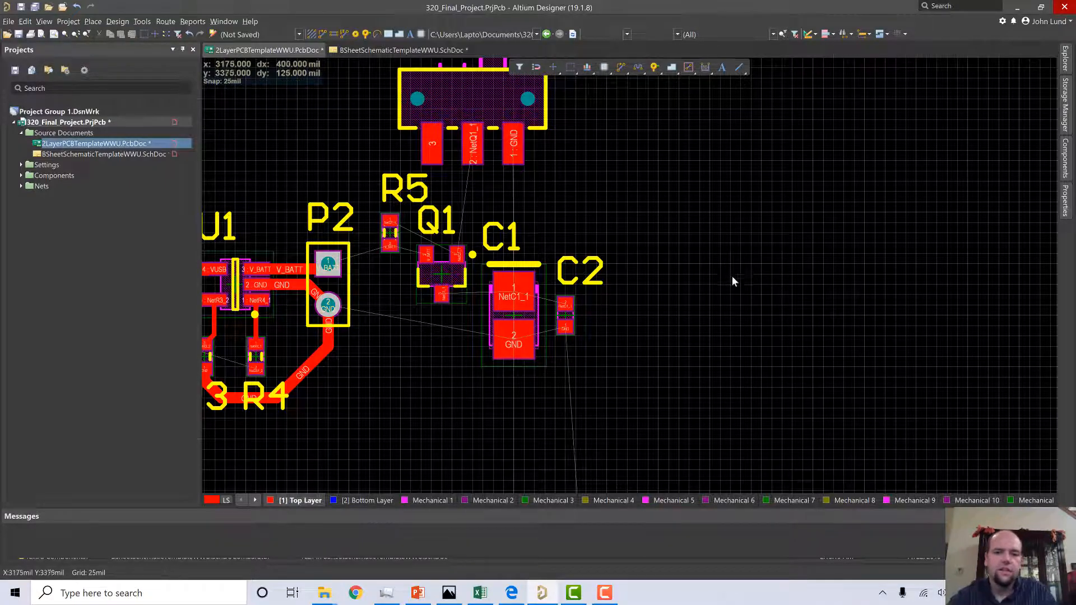
{"action": "scroll", "coordinate": [739, 274], "scroll_direction": "down", "scroll_amount": 4, "text": "ctrl"}
{"action": "scroll", "coordinate": [737, 277], "scroll_direction": "up", "scroll_amount": 1, "text": "ctrl"}
{"action": "scroll", "coordinate": [736, 275], "scroll_direction": "up", "scroll_amount": 3, "text": "ctrl"}
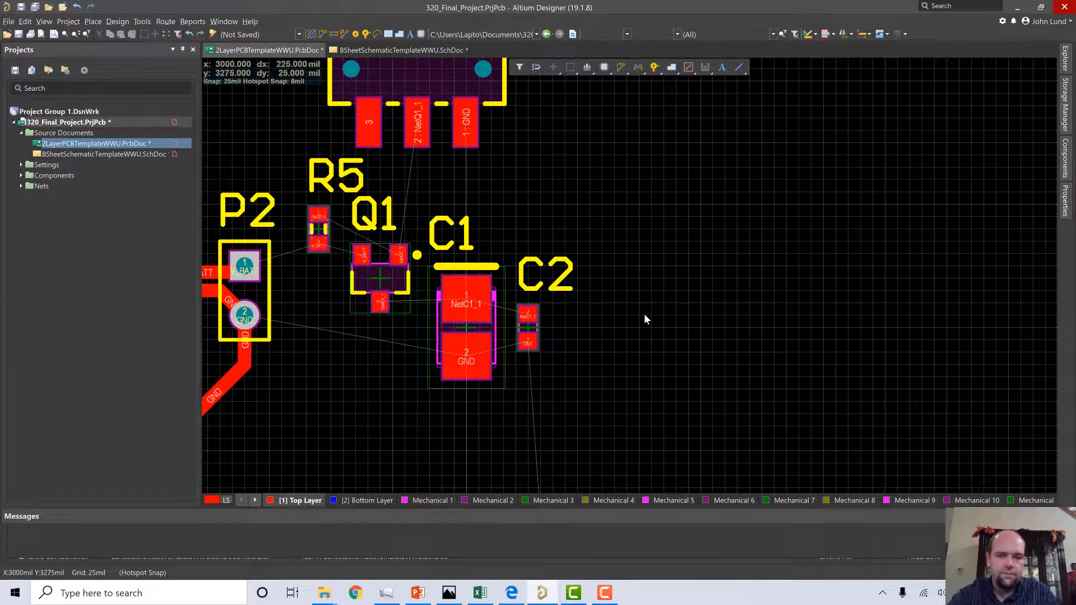
{"action": "scroll", "coordinate": [644, 317], "scroll_direction": "down", "scroll_amount": 2, "text": "ctrl"}
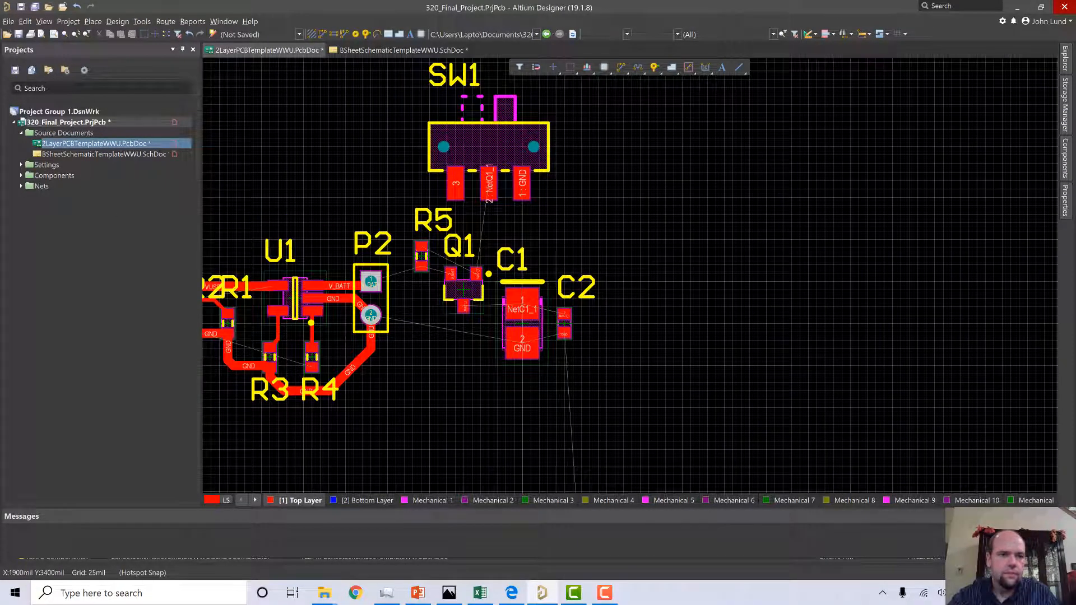
Check the U2 boost regulator circuit in the schematic, and move U2 and R8 from the component row up beside C2.
{"action": "left_click", "coordinate": [104, 154]}
{"action": "right_click_drag", "start_coordinate": [499, 366], "coordinate": [300, 367]}
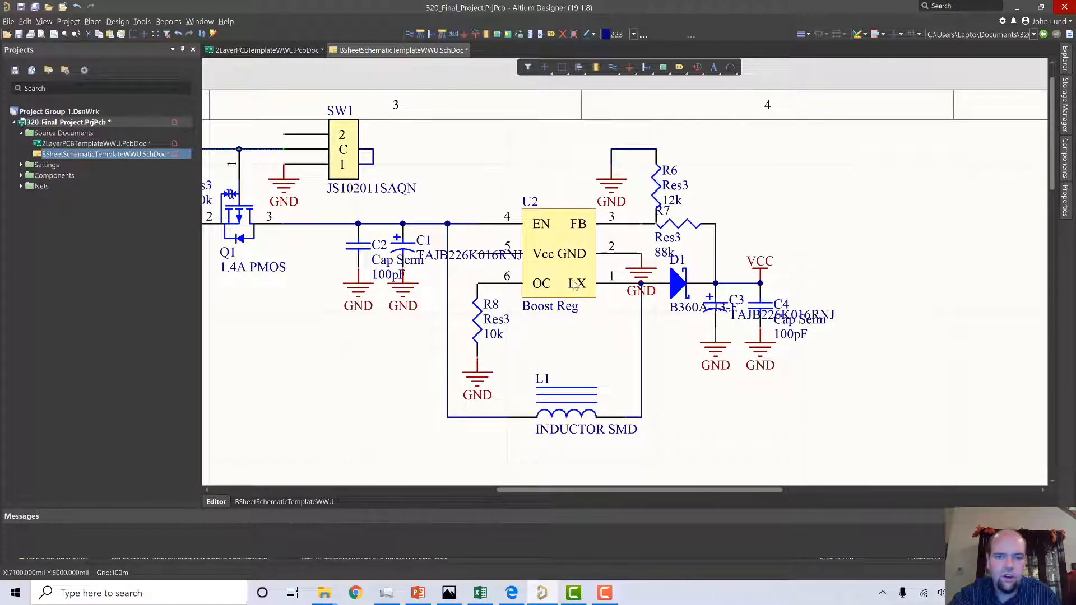
{"action": "left_click", "coordinate": [86, 145]}
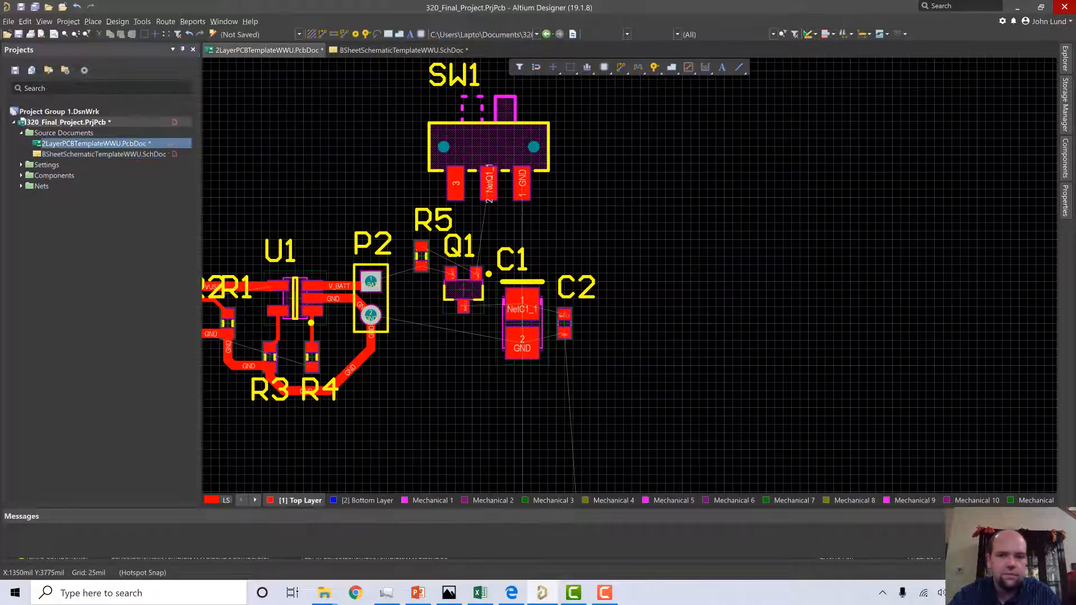
{"action": "scroll", "coordinate": [588, 126], "scroll_direction": "down", "scroll_amount": 4}
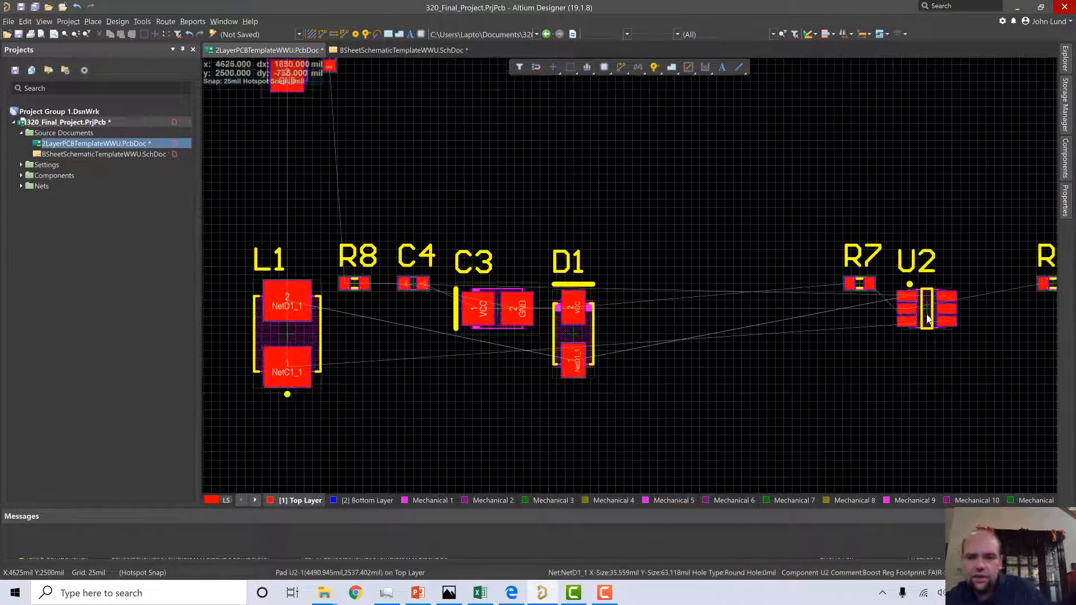
{"action": "left_click_drag", "start_coordinate": [925, 316], "coordinate": [479, 140]}
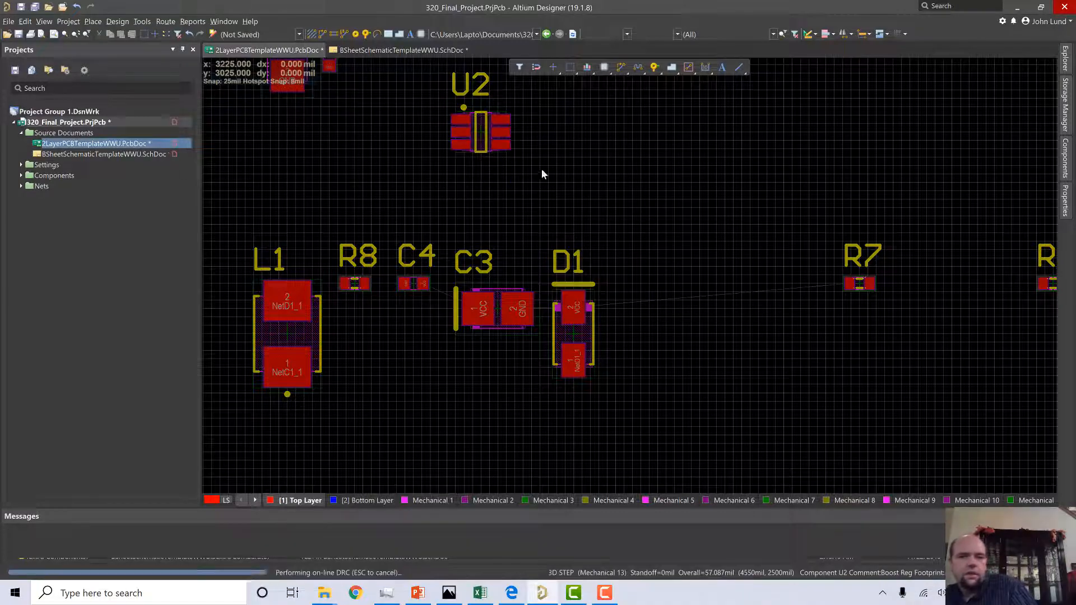
{"action": "right_click_drag", "start_coordinate": [540, 168], "coordinate": [699, 348]}
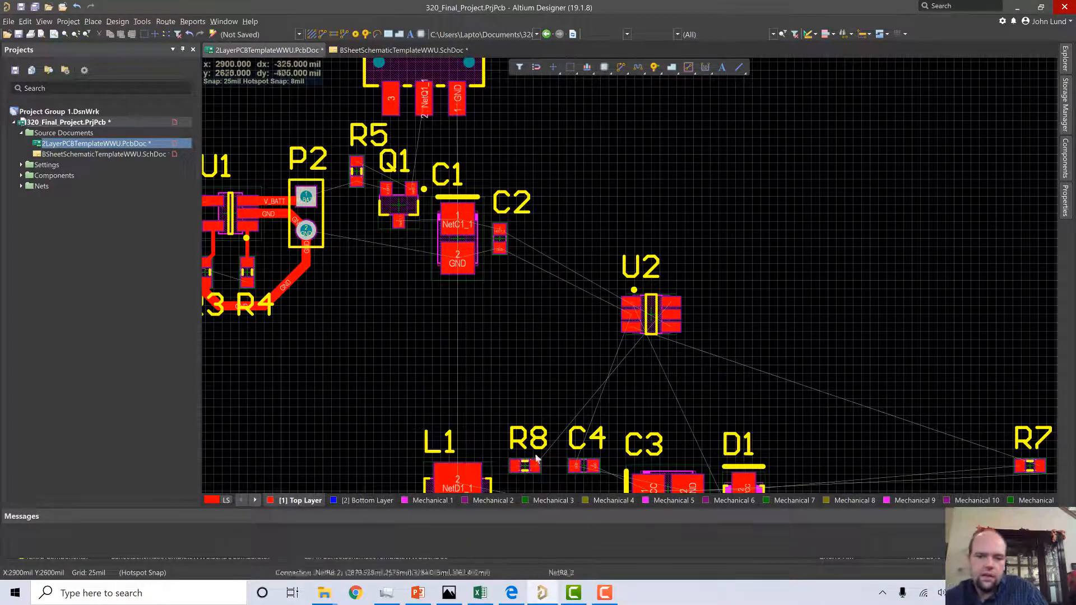
{"action": "left_click_drag", "start_coordinate": [527, 447], "coordinate": [544, 287]}
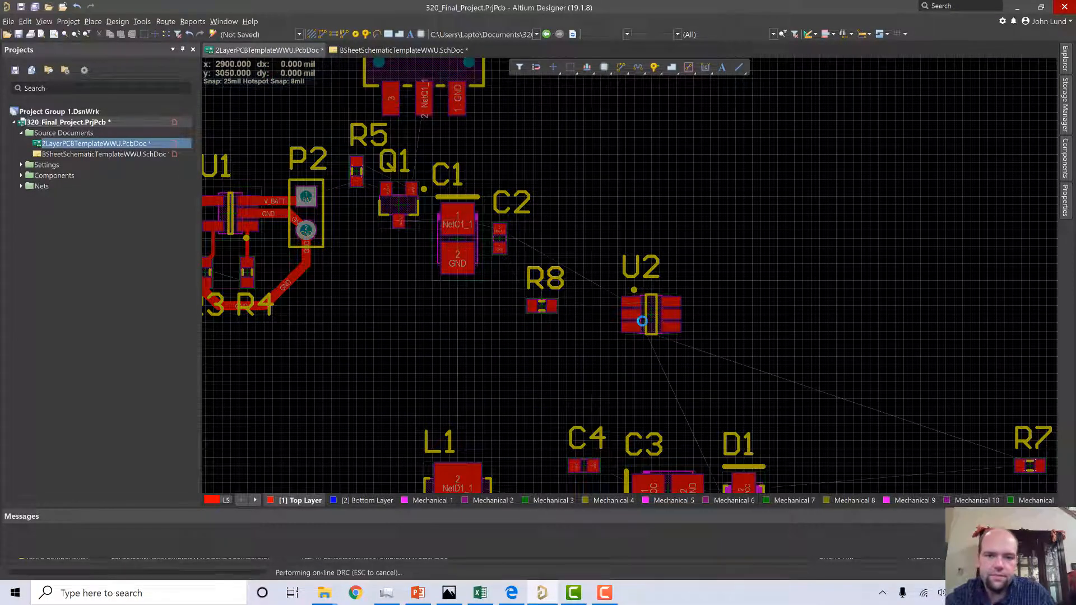
{"action": "left_click_drag", "start_coordinate": [635, 278], "coordinate": [586, 238]}
Place R8 upright on the far side of U2, and rotate U2 by 180° and set it closer to C2.
{"action": "scroll", "coordinate": [585, 237], "scroll_direction": "up", "scroll_amount": 4, "text": "ctrl"}
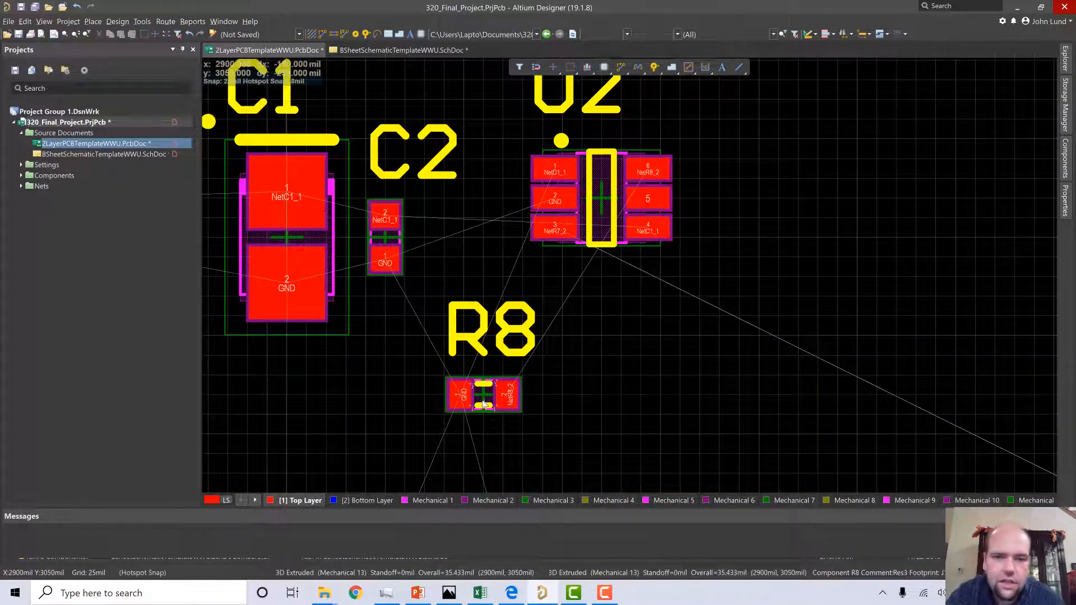
{"action": "left_click_drag", "start_coordinate": [484, 394], "coordinate": [775, 169]}
{"action": "key", "text": "space"}
{"action": "left_click_drag", "start_coordinate": [600, 200], "coordinate": [550, 256]}
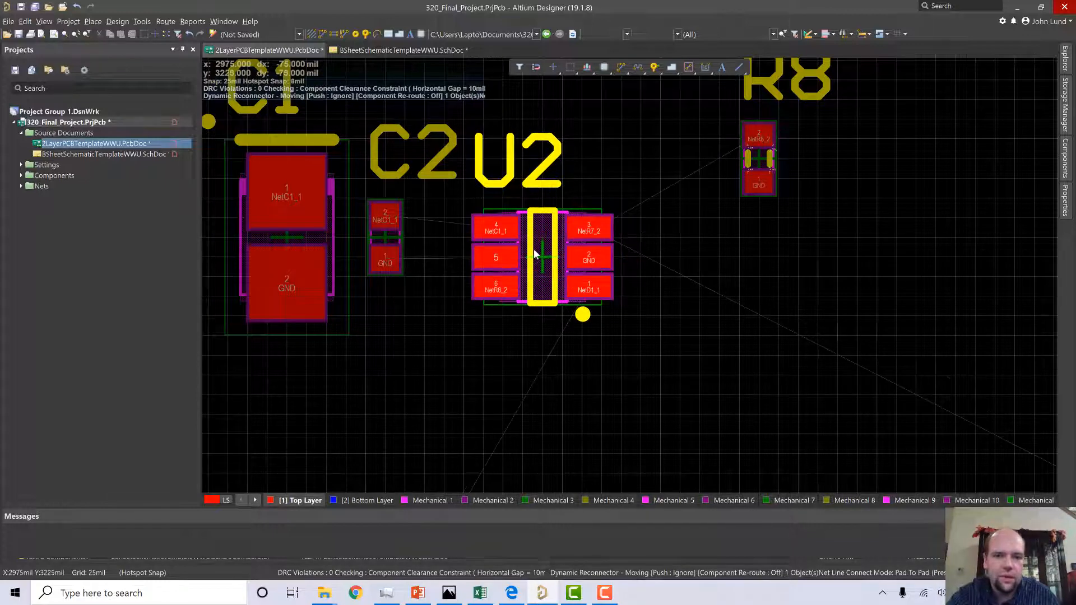
{"action": "left_click_drag", "start_coordinate": [534, 255], "coordinate": [532, 255]}
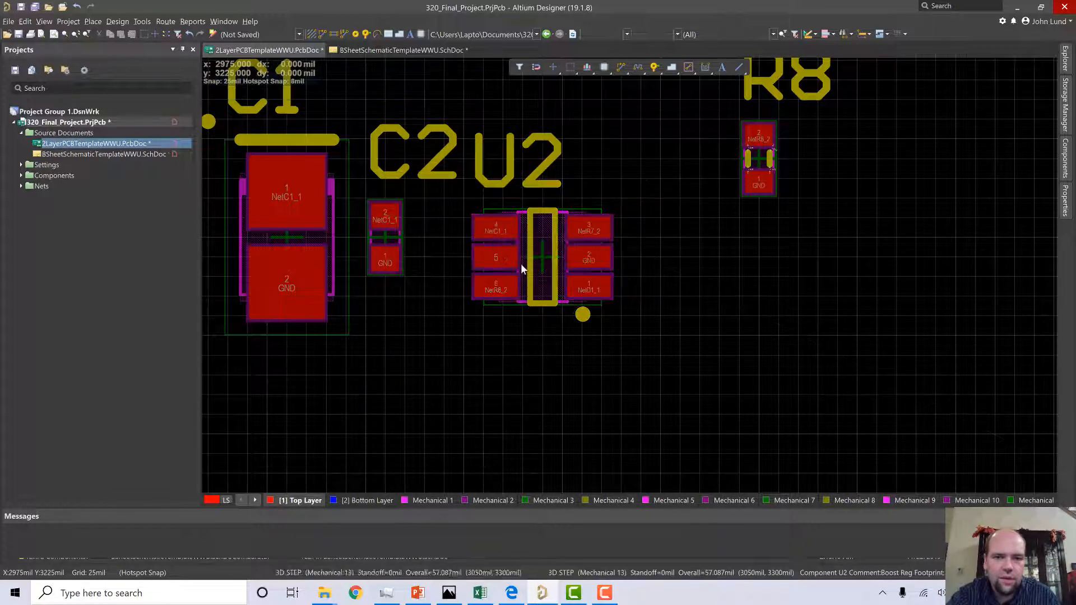
{"action": "scroll", "coordinate": [520, 266], "scroll_direction": "up", "scroll_amount": 2, "text": "ctrl"}
{"action": "scroll", "coordinate": [521, 271], "scroll_direction": "up", "scroll_amount": 2, "text": "ctrl"}
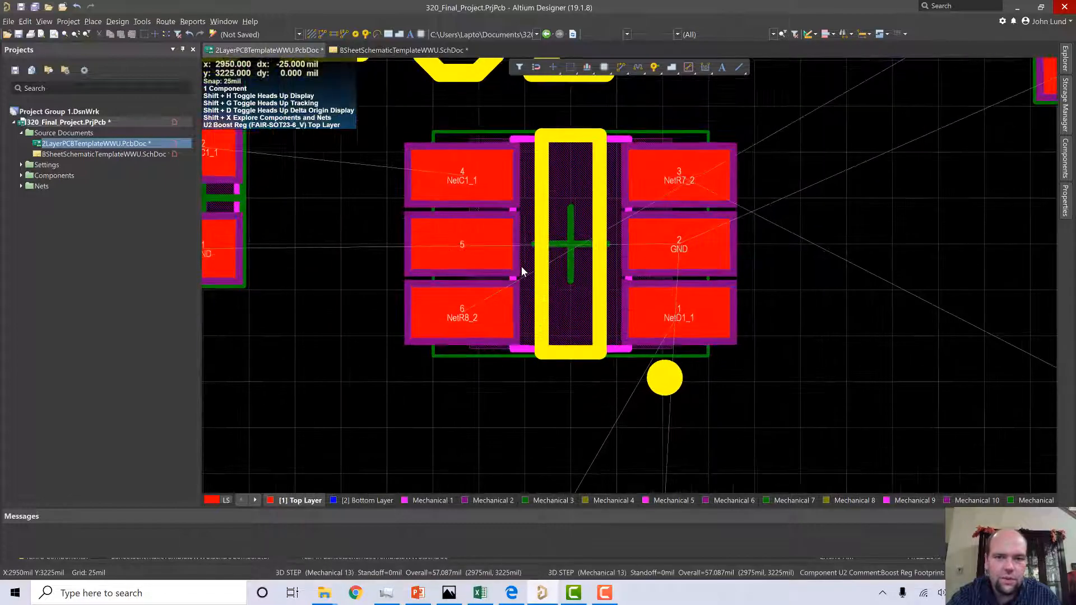
Check U2's unconnected pad 5, and in the schematic wire U2's Vcc pin 5 to the line feeding EN pin 4.
{"action": "scroll", "coordinate": [521, 271], "scroll_direction": "up", "scroll_amount": 2, "text": "ctrl"}
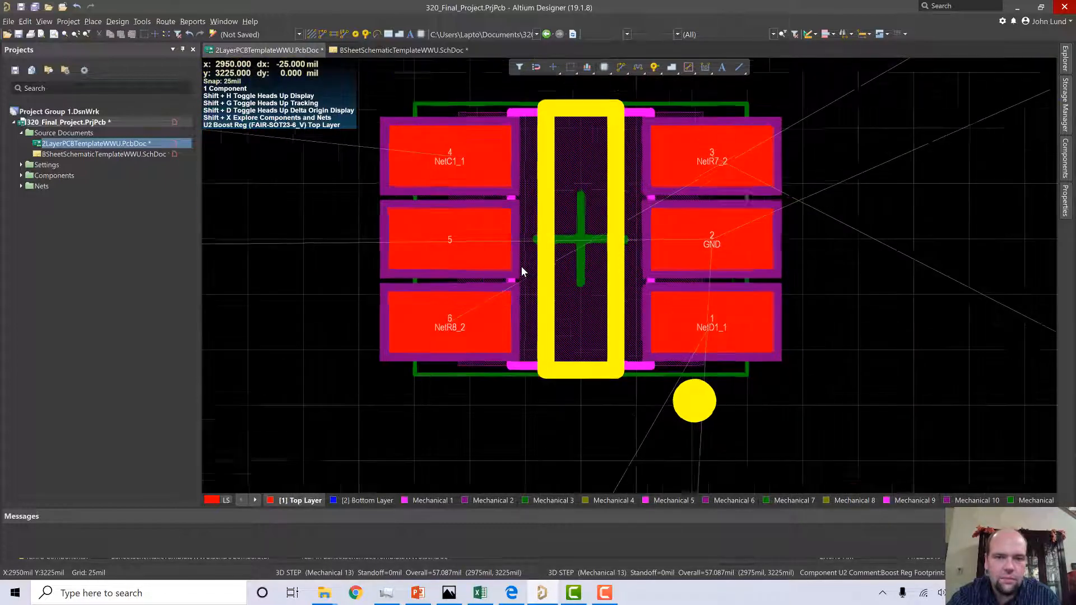
{"action": "scroll", "coordinate": [422, 240], "scroll_direction": "down", "scroll_amount": 3, "text": "ctrl"}
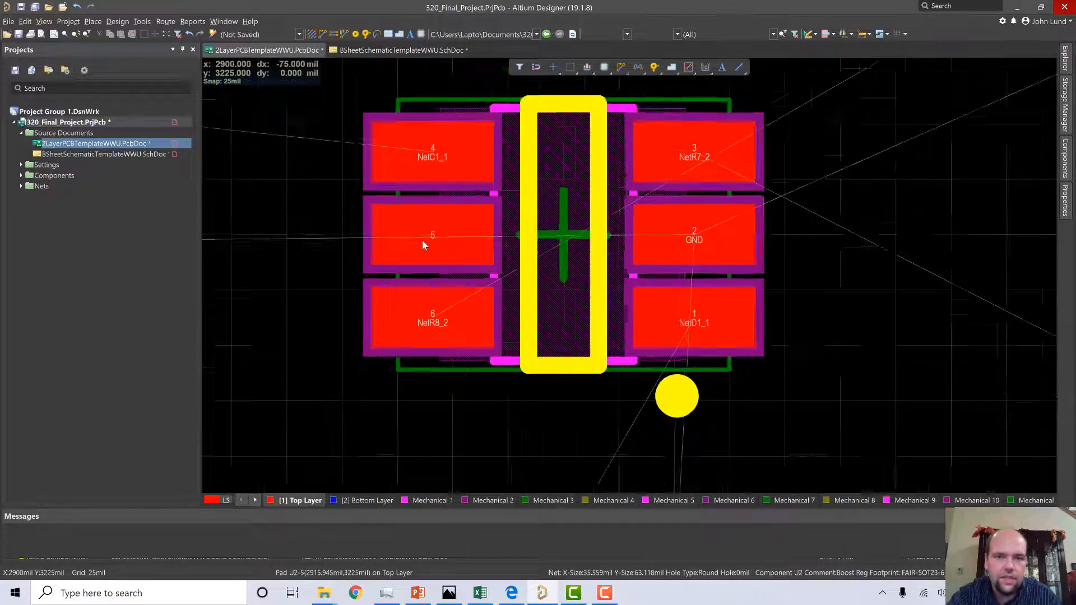
{"action": "double_click", "coordinate": [75, 156]}
{"action": "scroll", "coordinate": [464, 262], "scroll_direction": "up", "scroll_amount": 2, "text": "ctrl"}
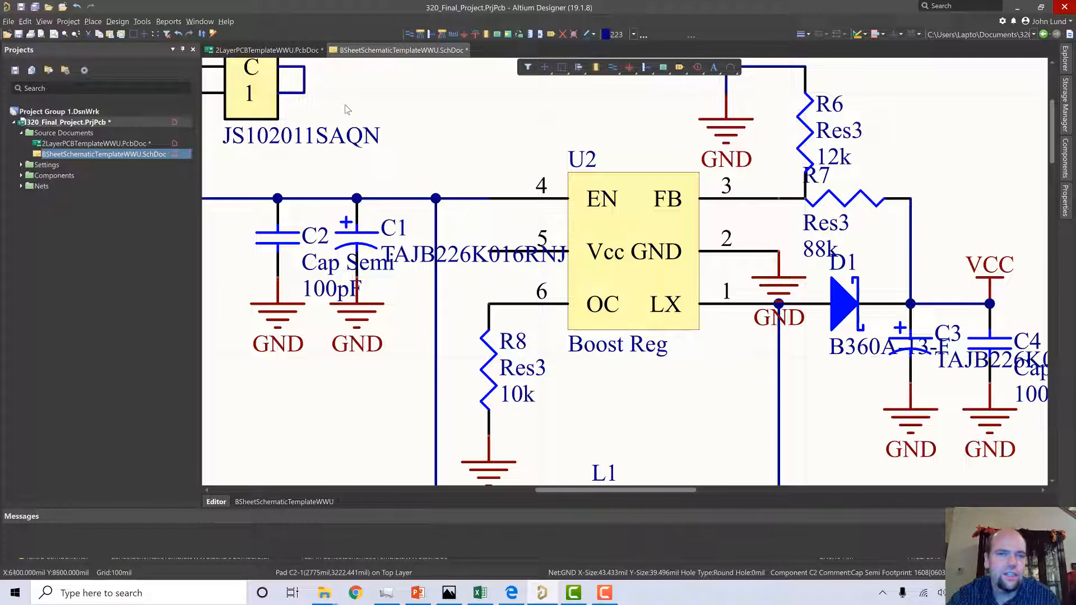
{"action": "left_click", "coordinate": [410, 35]}
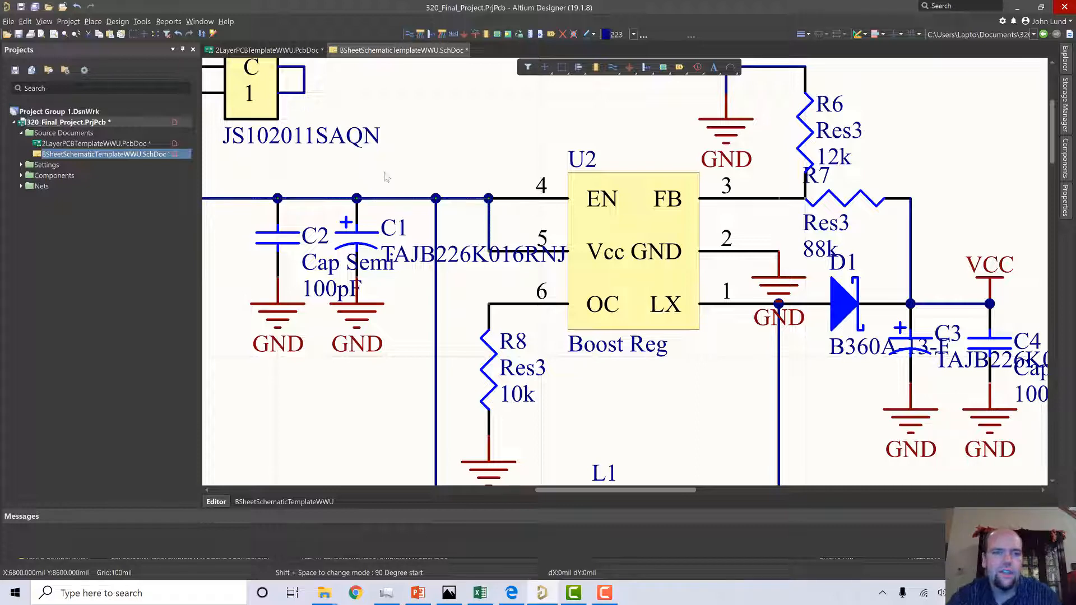
Update 2LayerPCBTemplateWWU.PcbDoc from the schematic by executing the change order that adds U2-5 to NetC1_1.
{"action": "left_click", "coordinate": [113, 23]}
{"action": "left_click", "coordinate": [265, 167]}
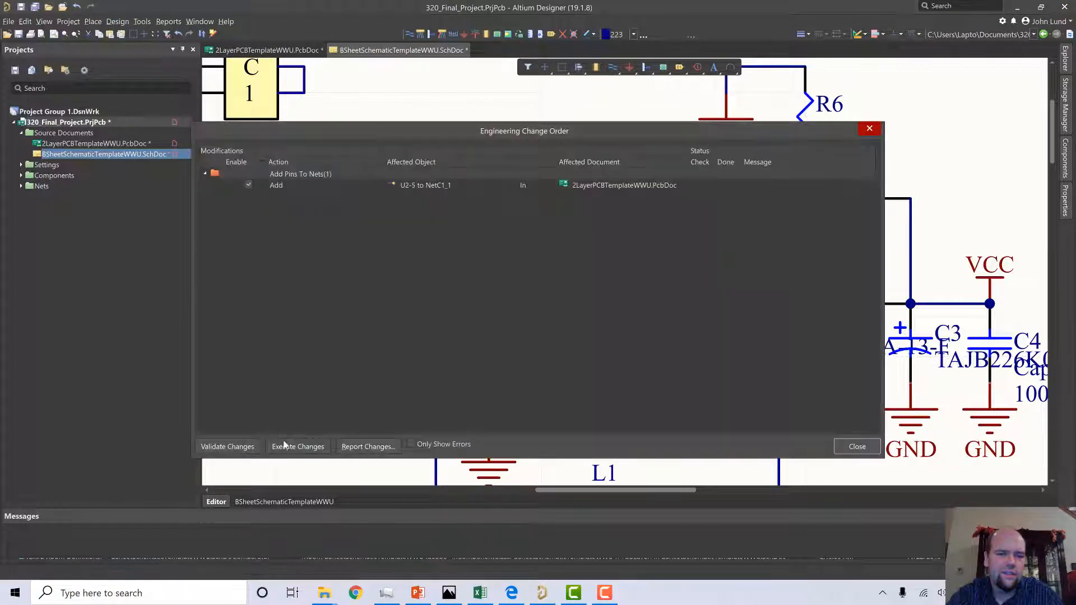
{"action": "left_click", "coordinate": [285, 445]}
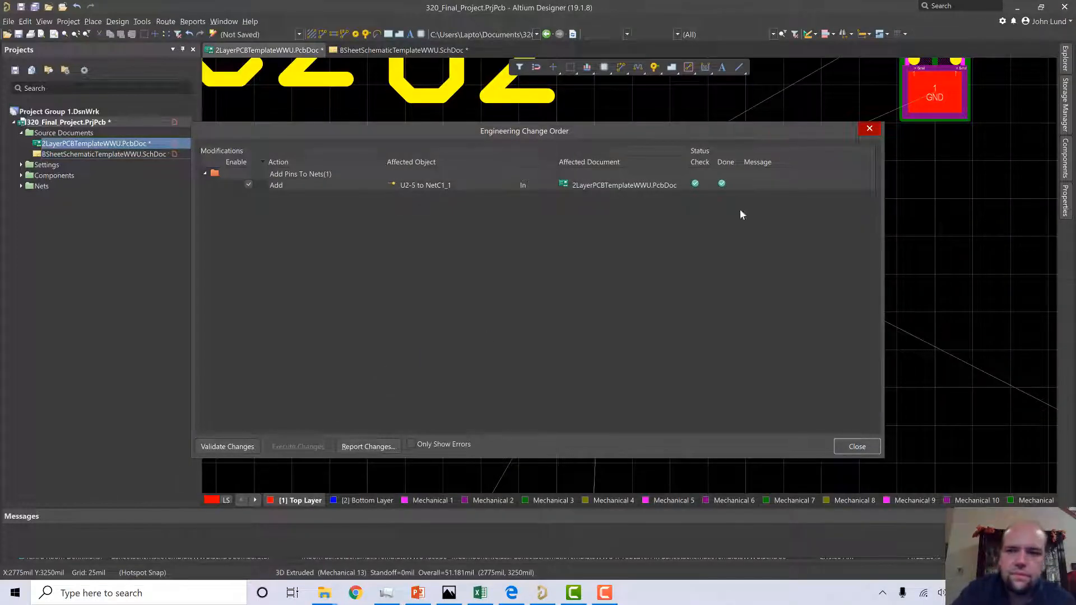
{"action": "left_click", "coordinate": [878, 131]}
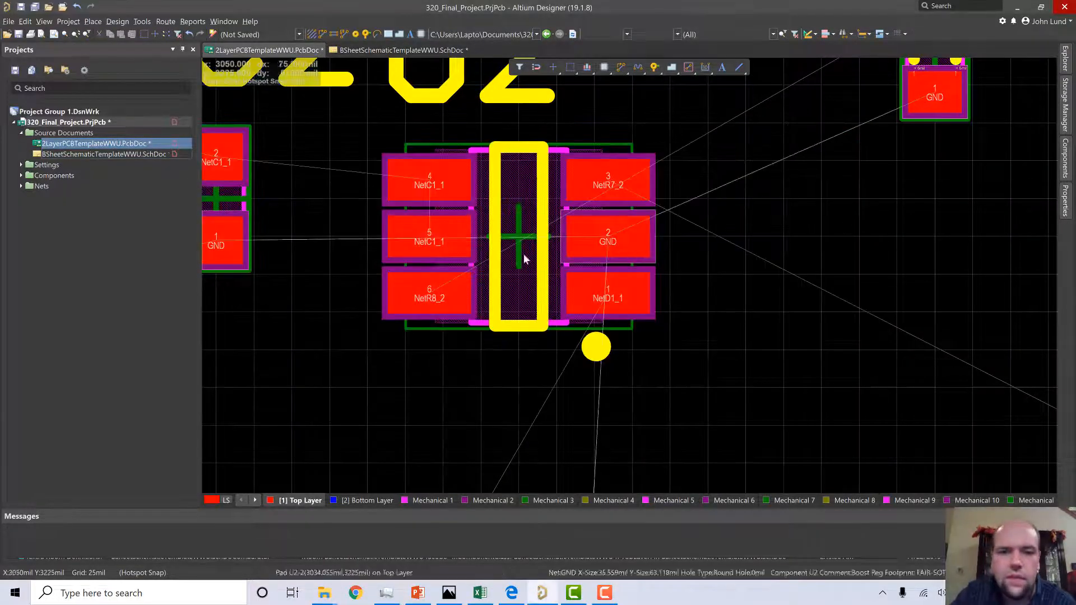
Try R8 upright between C2 and U2 near the NetR8_2 pad, and lower C2 in line with R8.
{"action": "right_click_drag", "start_coordinate": [441, 387], "coordinate": [511, 392]}
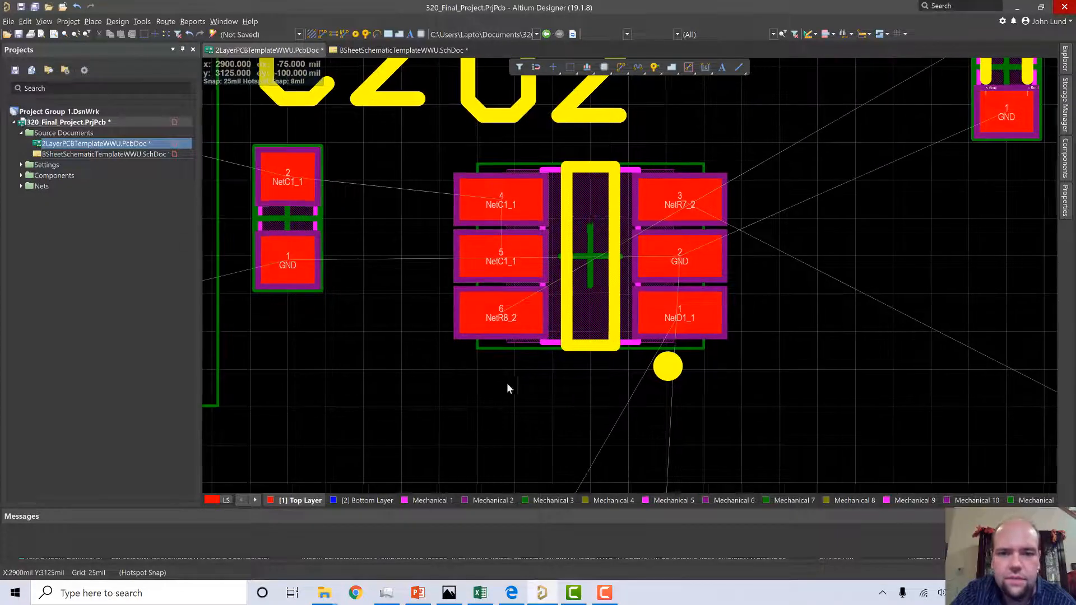
{"action": "scroll", "coordinate": [756, 371], "scroll_direction": "down", "scroll_amount": 1}
{"action": "scroll", "coordinate": [762, 354], "scroll_direction": "up", "scroll_amount": 3}
{"action": "left_click_drag", "start_coordinate": [1010, 89], "coordinate": [360, 367]}
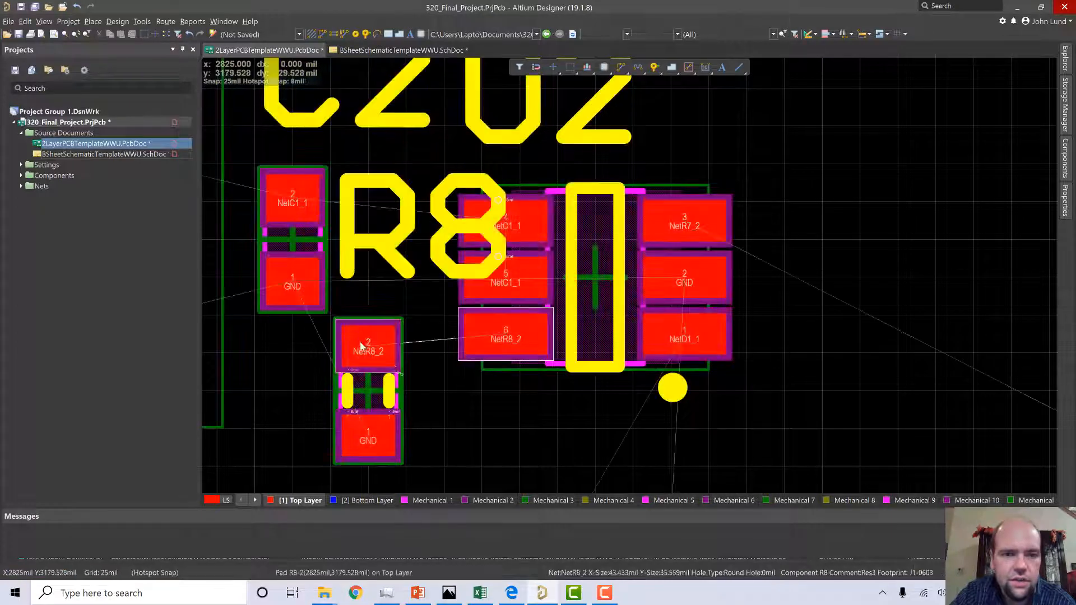
{"action": "scroll", "coordinate": [365, 295], "scroll_direction": "up", "scroll_amount": 2}
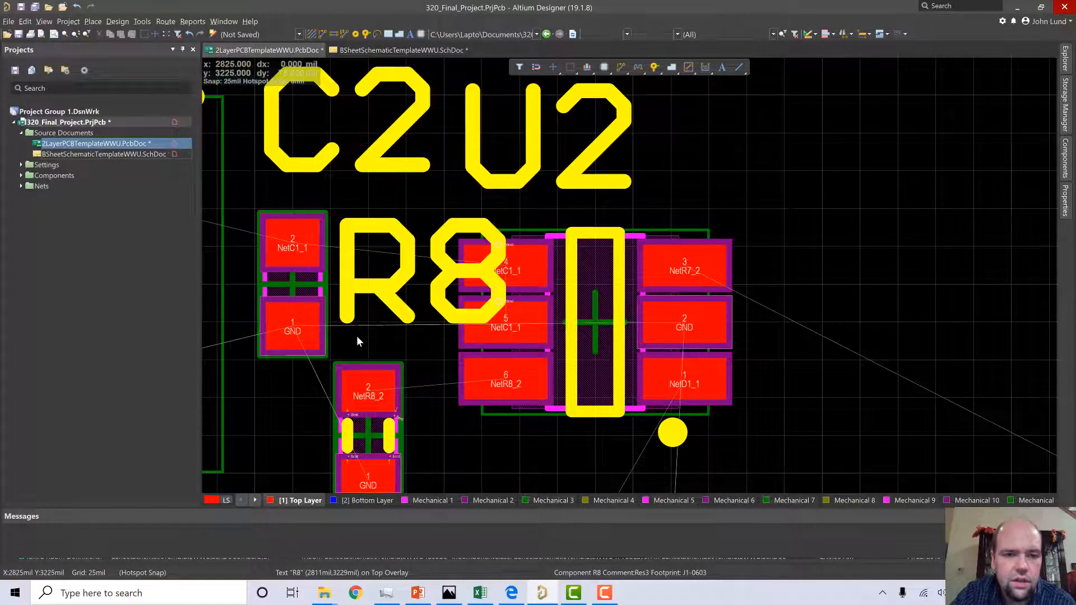
{"action": "scroll", "coordinate": [361, 318], "scroll_direction": "down", "scroll_amount": 2}
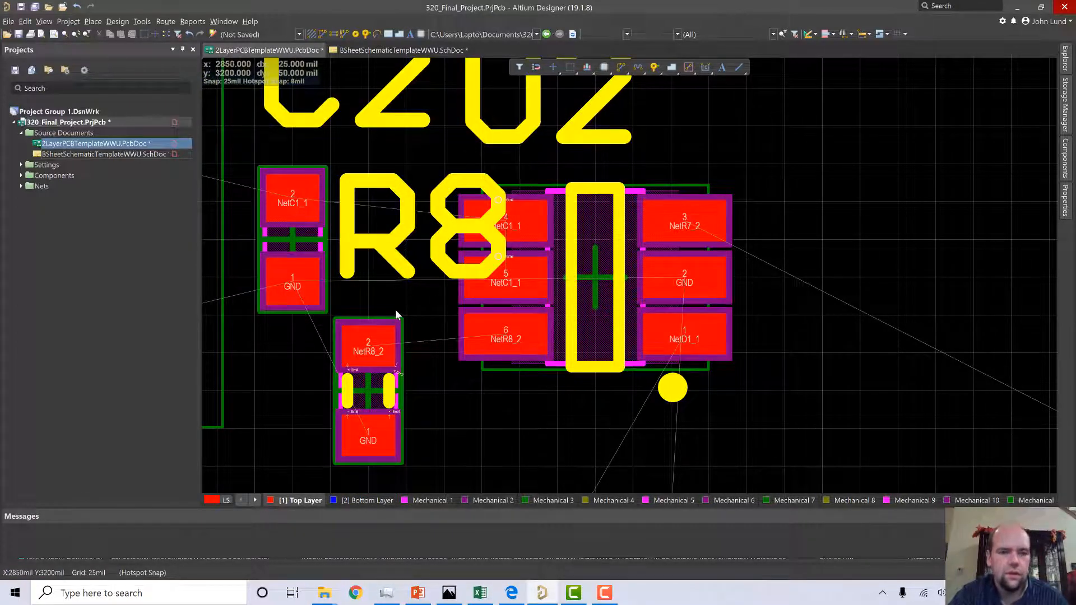
{"action": "scroll", "coordinate": [394, 310], "scroll_direction": "down", "scroll_amount": 2, "text": "ctrl"}
{"action": "left_click_drag", "start_coordinate": [375, 359], "coordinate": [391, 326]}
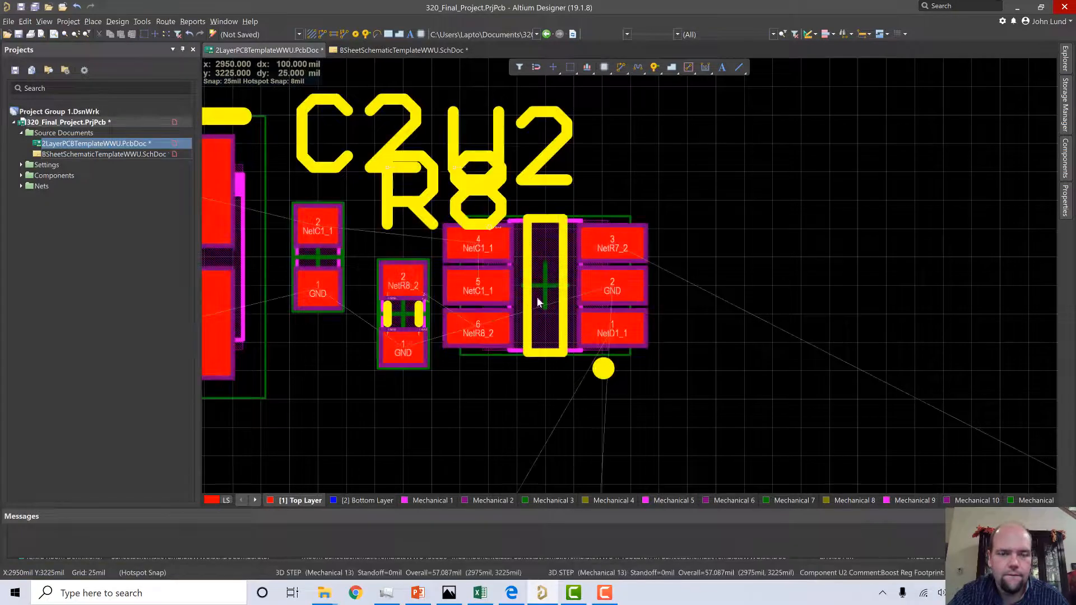
{"action": "left_click_drag", "start_coordinate": [315, 284], "coordinate": [315, 310]}
{"action": "scroll", "coordinate": [387, 292], "scroll_direction": "down", "scroll_amount": 1, "text": "ctrl"}
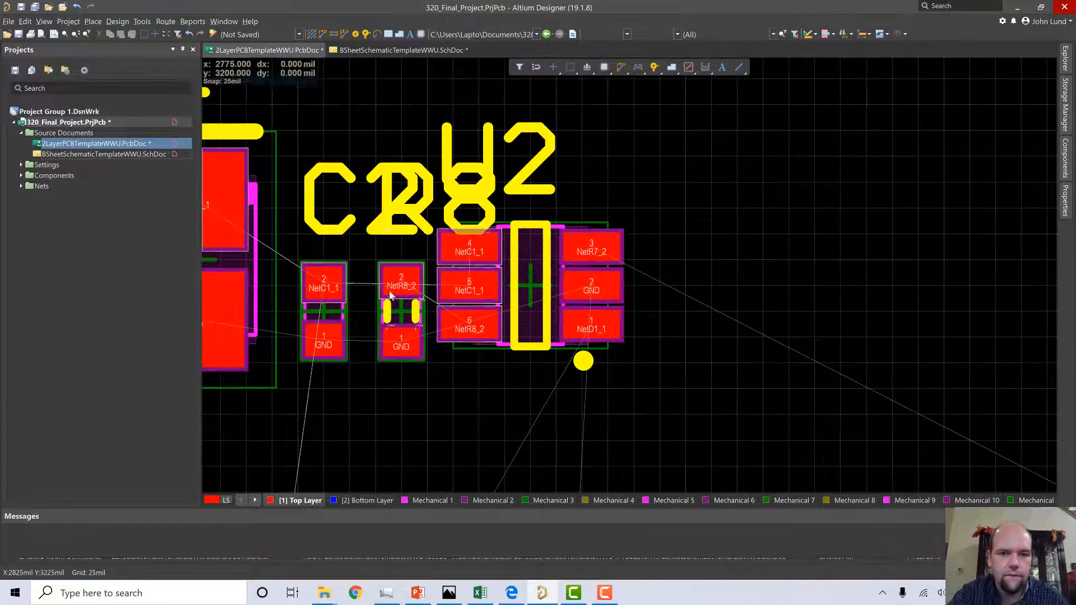
Lay R8 horizontally below U2, and raise C2 and shift U2 up closer beside it.
{"action": "left_click_drag", "start_coordinate": [404, 344], "coordinate": [431, 390]}
{"action": "key", "text": "space"}
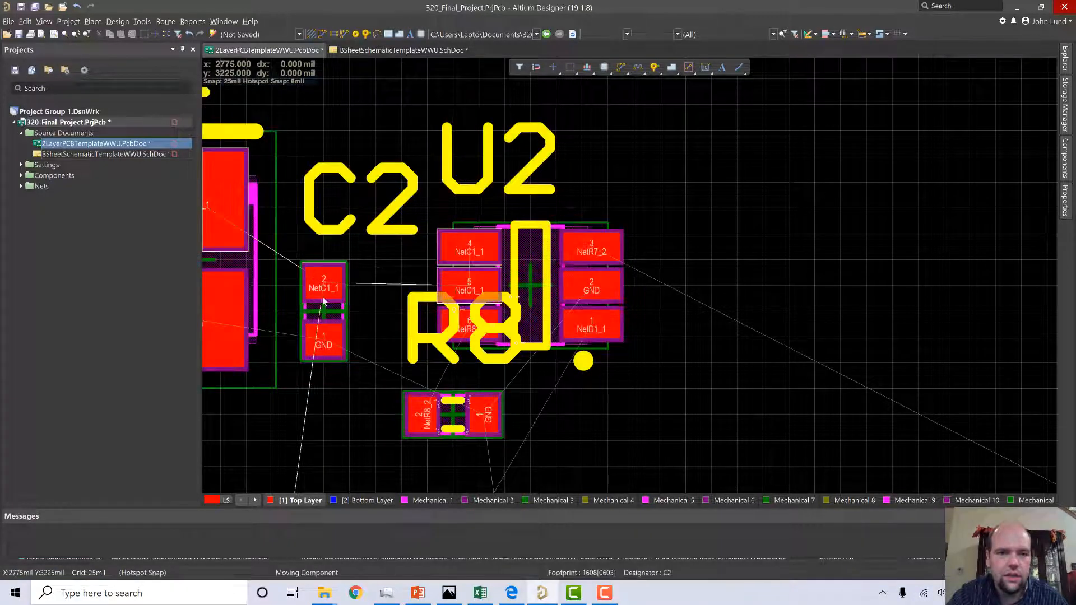
{"action": "left_click_drag", "start_coordinate": [328, 291], "coordinate": [329, 214]}
{"action": "left_click", "coordinate": [328, 213]}
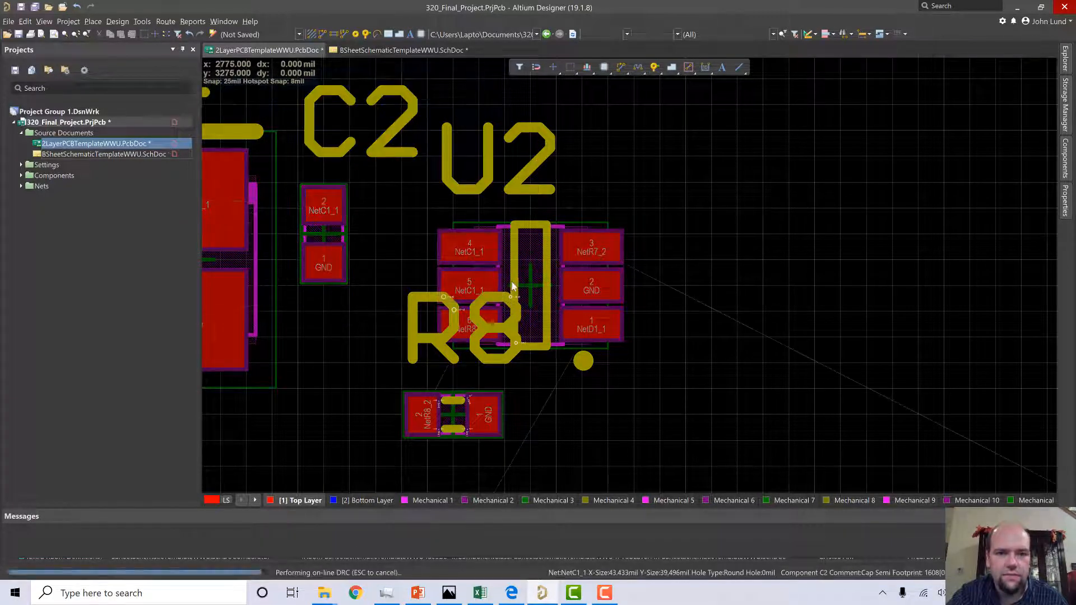
{"action": "left_click_drag", "start_coordinate": [533, 301], "coordinate": [482, 250]}
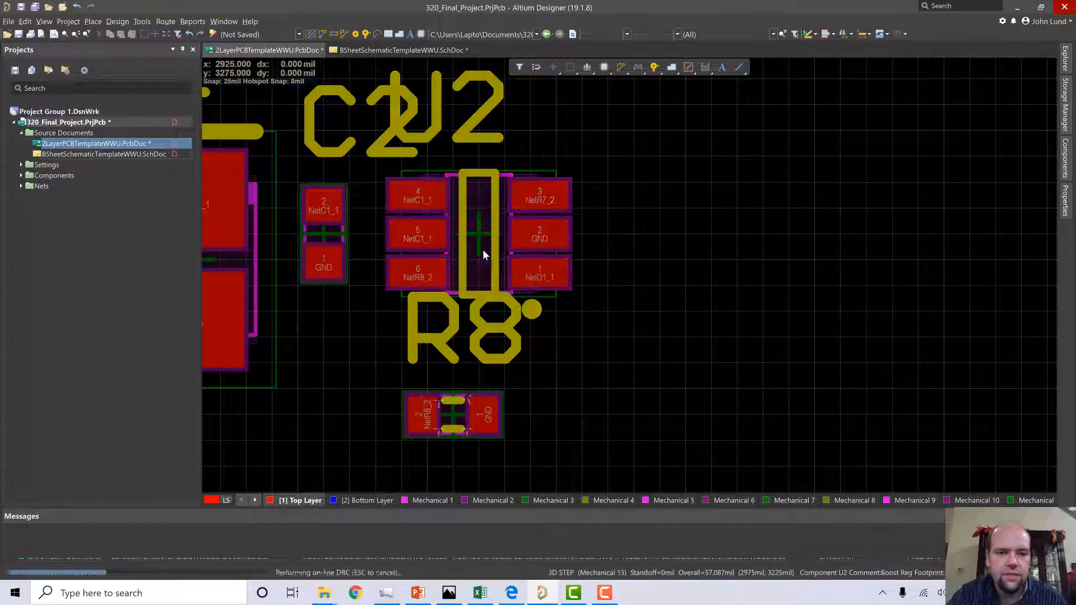
{"action": "scroll", "coordinate": [488, 305], "scroll_direction": "down", "scroll_amount": 2, "text": "ctrl"}
{"action": "scroll", "coordinate": [488, 306], "scroll_direction": "up", "scroll_amount": 2, "text": "ctrl"}
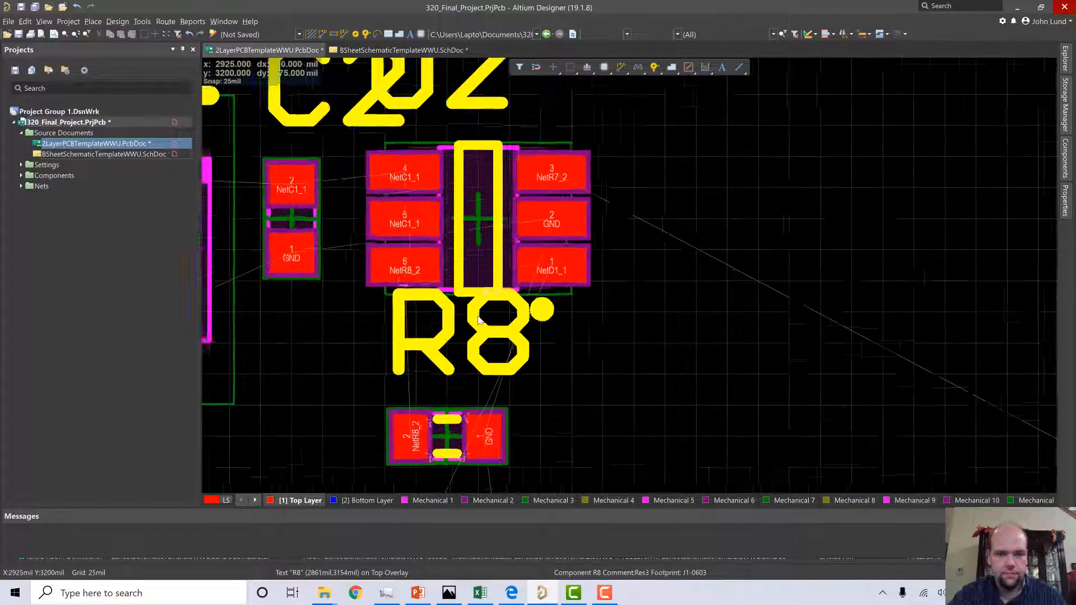
Move R8 closer under U2's NetR8_2 pad, and place its designator below the resistor.
{"action": "left_click_drag", "start_coordinate": [447, 388], "coordinate": [427, 357]}
{"action": "left_click_drag", "start_coordinate": [366, 398], "coordinate": [324, 399]}
{"action": "left_click_drag", "start_coordinate": [247, 359], "coordinate": [273, 430]}
{"action": "scroll", "coordinate": [472, 302], "scroll_direction": "down", "scroll_amount": 2, "text": "ctrl"}
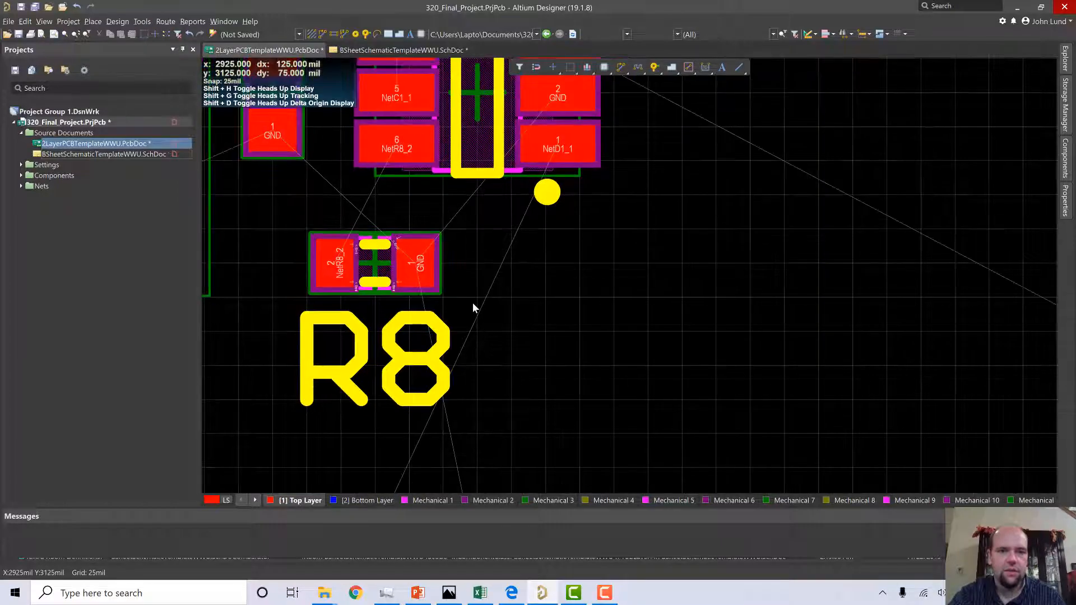
{"action": "scroll", "coordinate": [472, 306], "scroll_direction": "up", "scroll_amount": 3, "text": "ctrl"}
{"action": "scroll", "coordinate": [473, 307], "scroll_direction": "down", "scroll_amount": 3, "text": "ctrl"}
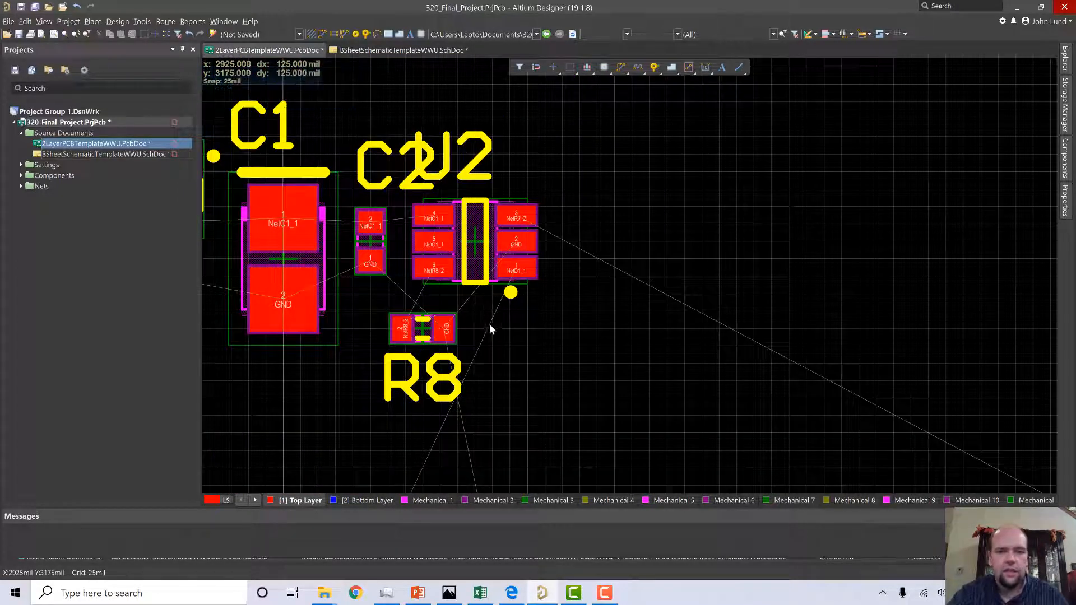
Move inductor L1 from the component row up to the open area beyond U2.
{"action": "scroll", "coordinate": [421, 271], "scroll_direction": "right", "scroll_amount": 3, "text": "shift"}
{"action": "scroll", "coordinate": [471, 288], "scroll_direction": "down", "scroll_amount": 2}
{"action": "scroll", "coordinate": [471, 288], "scroll_direction": "down", "scroll_amount": 2, "text": "ctrl"}
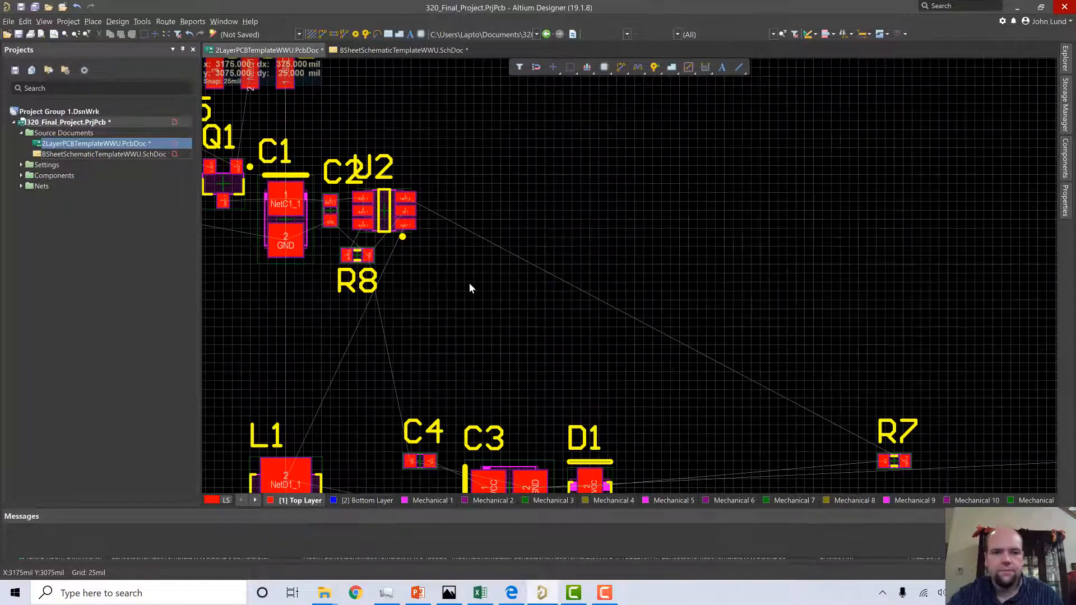
{"action": "right_click_drag", "start_coordinate": [531, 329], "coordinate": [629, 223]}
{"action": "left_click_drag", "start_coordinate": [382, 415], "coordinate": [646, 186]}
{"action": "scroll", "coordinate": [646, 186], "scroll_direction": "up", "scroll_amount": 2, "text": "ctrl"}
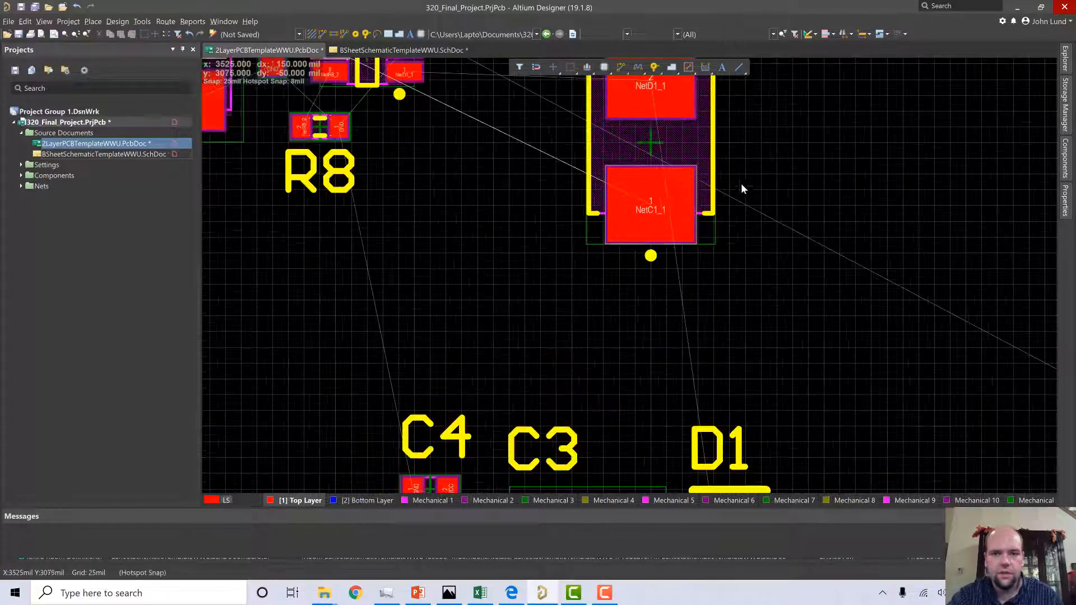
{"action": "right_click_drag", "start_coordinate": [740, 184], "coordinate": [874, 420]}
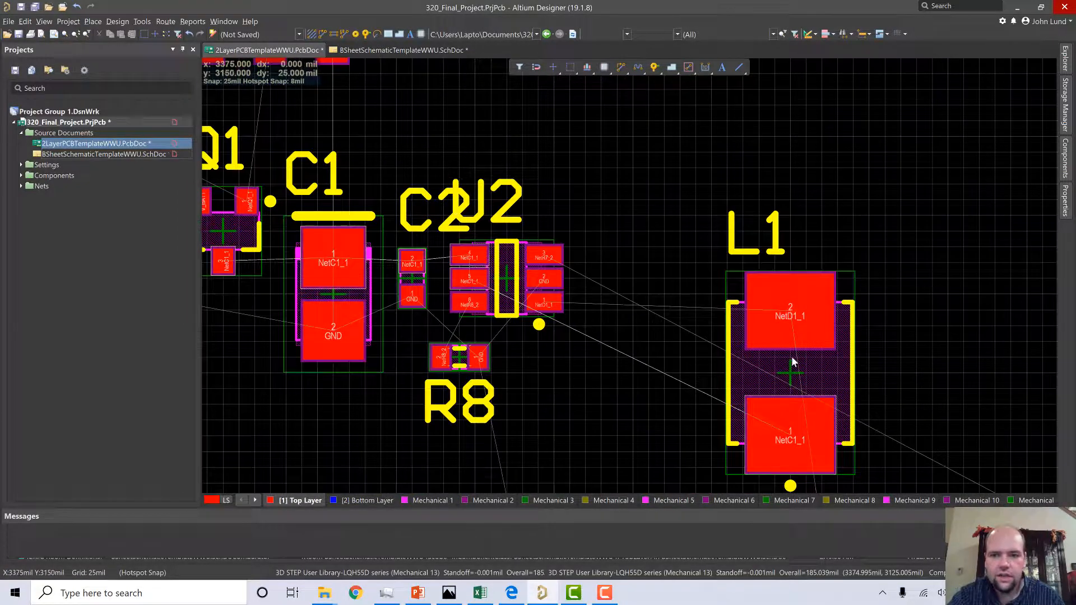
Rotate L1 by 270° and place it horizontally directly above U2, with its NetC1_1 pad on the C1 side.
{"action": "left_click_drag", "start_coordinate": [791, 376], "coordinate": [508, 167]}
{"action": "key", "text": "space"}
{"action": "key", "text": "space"}
{"action": "key", "text": "space"}
{"action": "left_click_drag", "start_coordinate": [582, 221], "coordinate": [582, 222]}
{"action": "right_click_drag", "start_coordinate": [728, 336], "coordinate": [648, 231]}
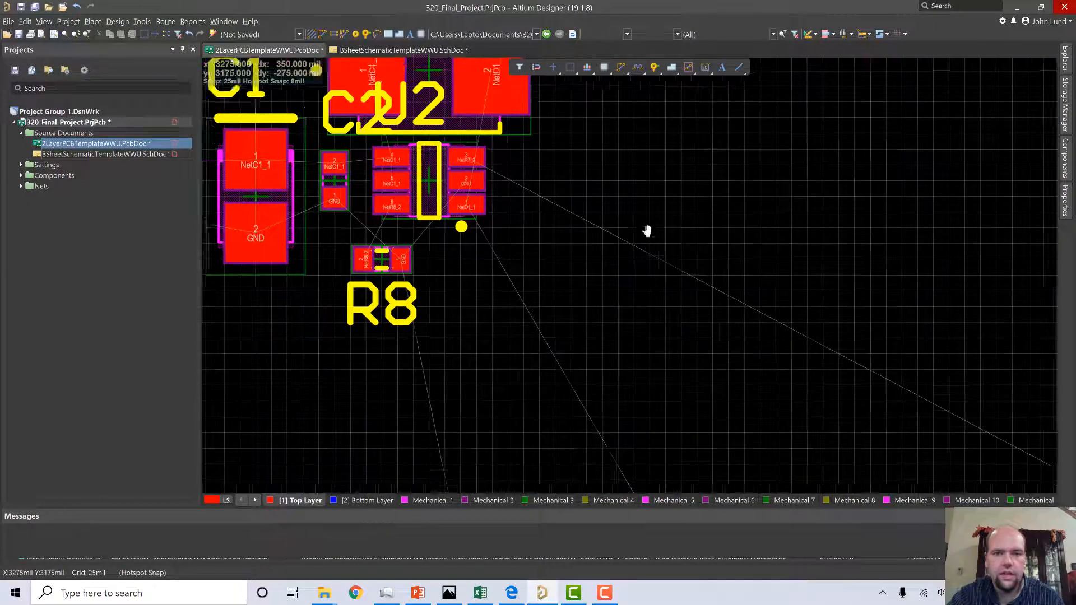
Move D1 from the component row up beside L1 and rotate it so its NetD1_1 pad faces L1.
{"action": "right_click_drag", "start_coordinate": [583, 196], "coordinate": [548, 153]}
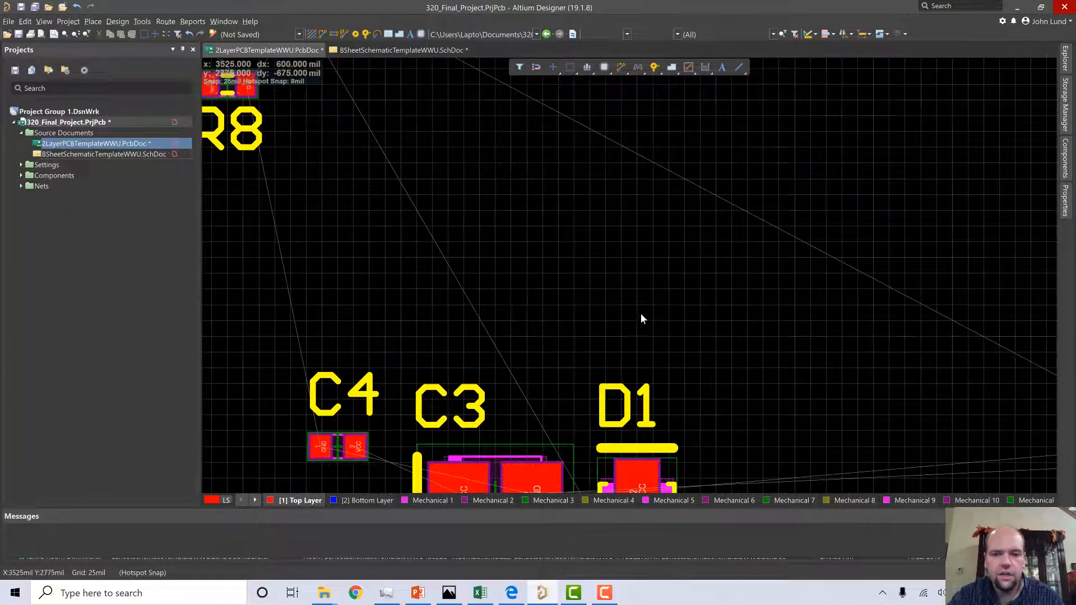
{"action": "scroll", "coordinate": [635, 304], "scroll_direction": "down", "scroll_amount": 1, "text": "ctrl"}
{"action": "left_click_drag", "start_coordinate": [641, 452], "coordinate": [531, 76]}
{"action": "scroll", "coordinate": [512, 298], "scroll_direction": "up", "scroll_amount": 3, "text": "ctrl"}
{"action": "key", "text": "space"}
{"action": "key", "text": "space"}
{"action": "key", "text": "space"}
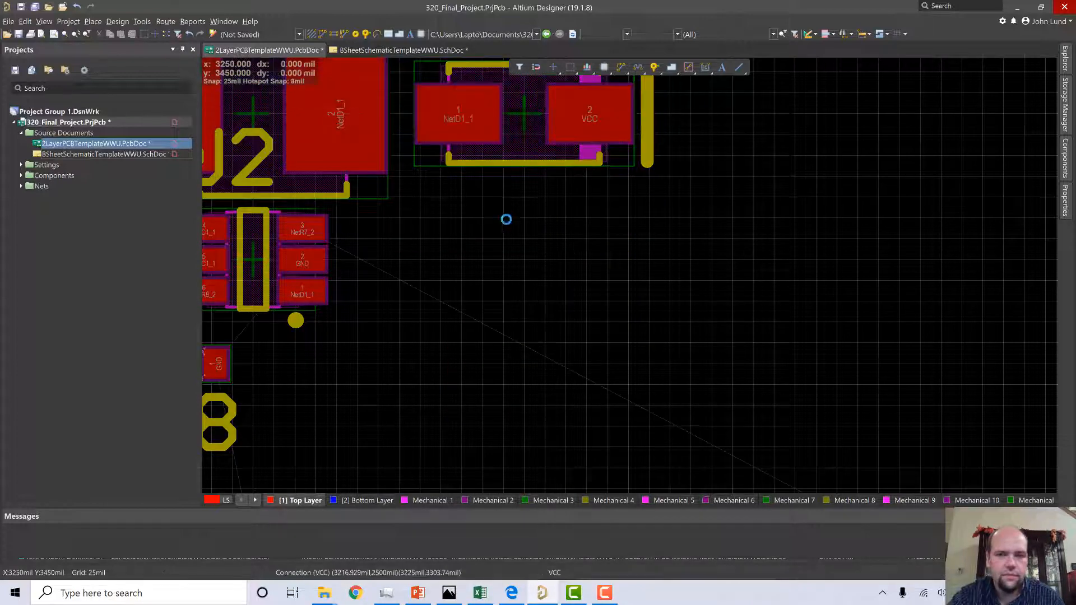
Move C3 from the component row up to the VCC end of D1 and turn it upright with the VCC pad up.
{"action": "scroll", "coordinate": [504, 224], "scroll_direction": "down", "scroll_amount": 4, "text": "ctrl"}
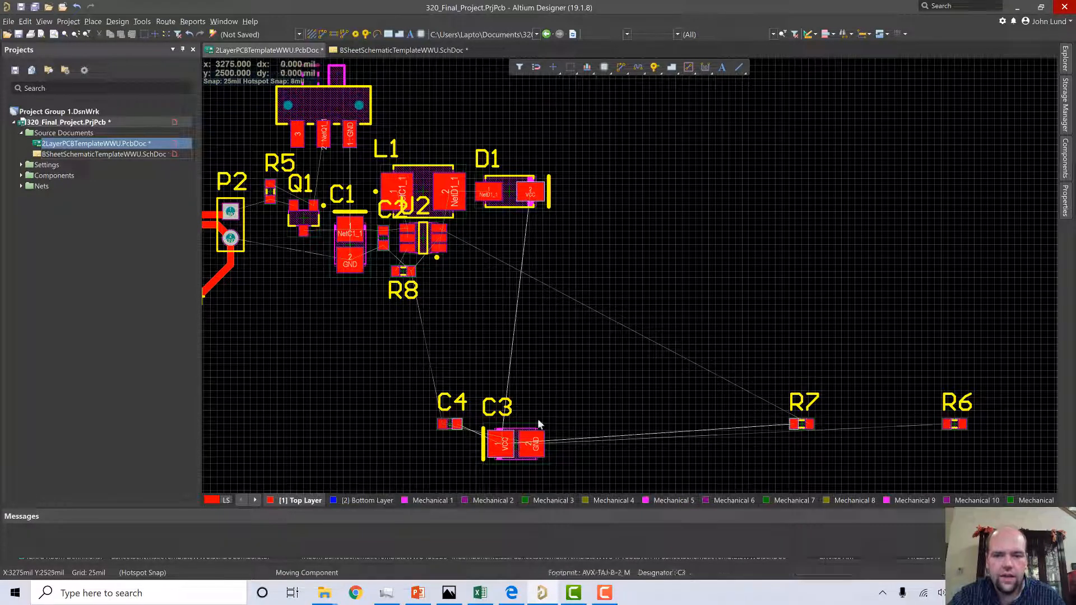
{"action": "left_click_drag", "start_coordinate": [519, 440], "coordinate": [573, 238]}
{"action": "key", "text": "space"}
{"action": "key", "text": "space"}
{"action": "key", "text": "space"}
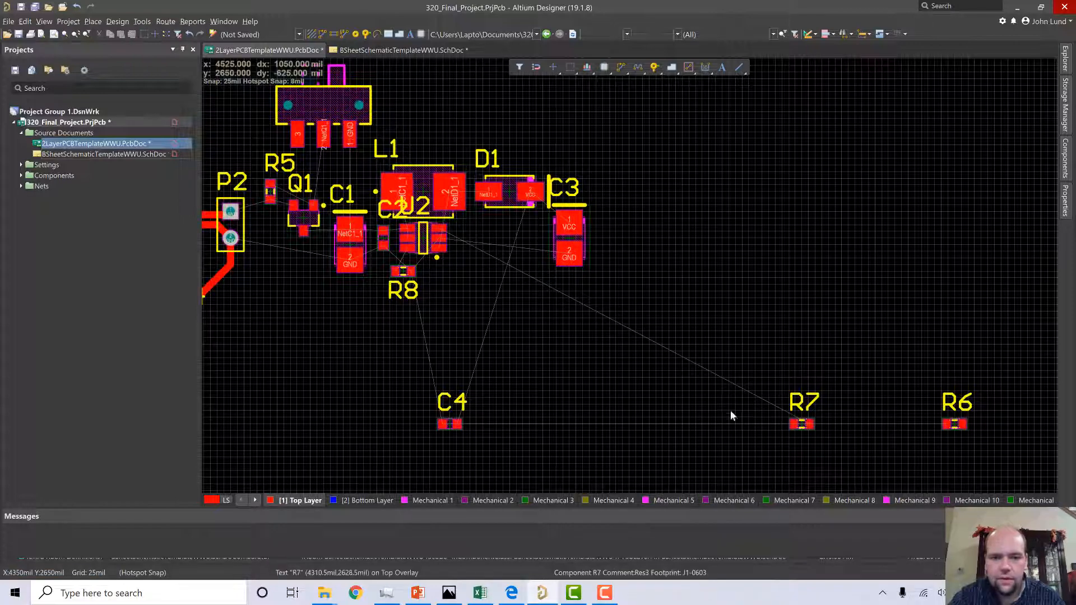
Place C4 upright next to C3 on the side away from U2, with its VCC pad up.
{"action": "left_click_drag", "start_coordinate": [450, 424], "coordinate": [593, 266]}
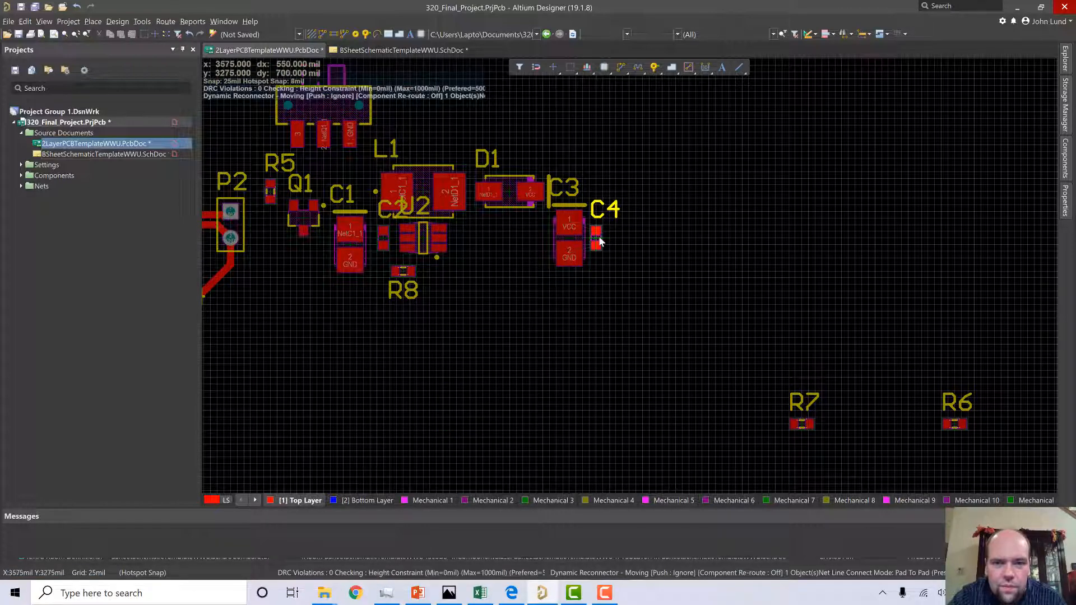
{"action": "left_click_drag", "start_coordinate": [598, 237], "coordinate": [596, 240]}
{"action": "scroll", "coordinate": [593, 254], "scroll_direction": "up", "scroll_amount": 5, "text": "ctrl"}
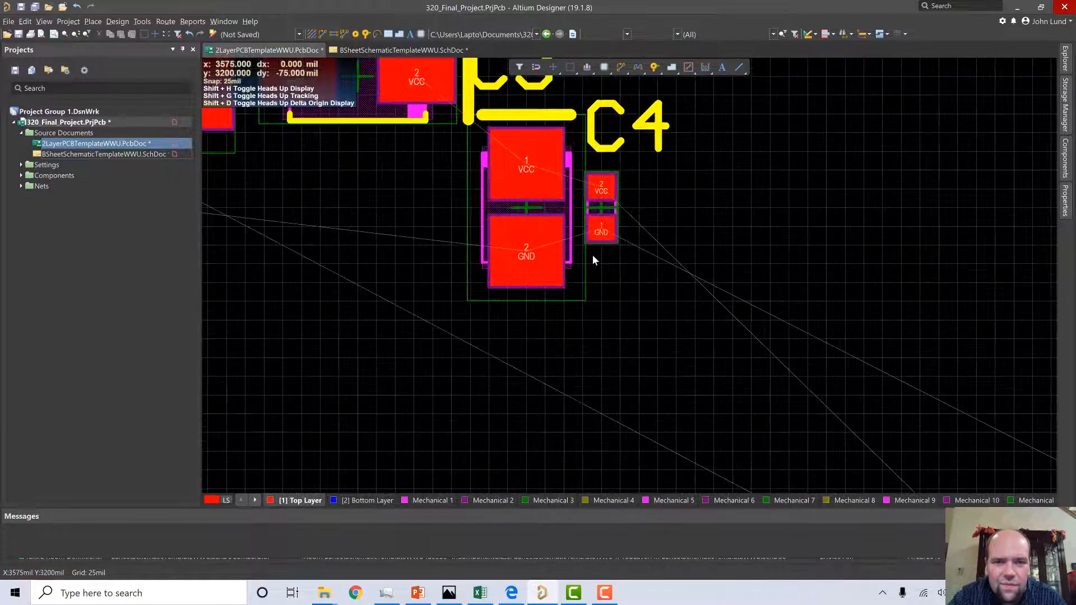
{"action": "scroll", "coordinate": [619, 325], "scroll_direction": "down", "scroll_amount": 5, "text": "ctrl"}
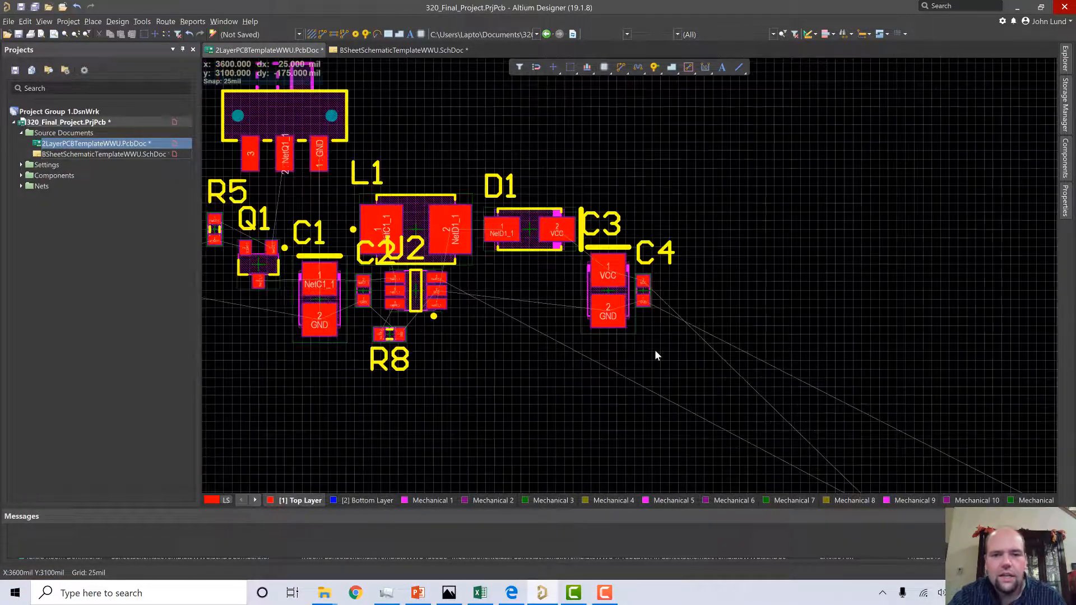
Select R7 and R6 and move them together closer to the boost circuit, with R7 below U2 and R6 below C4.
{"action": "right_click_drag", "start_coordinate": [639, 415], "coordinate": [562, 326]}
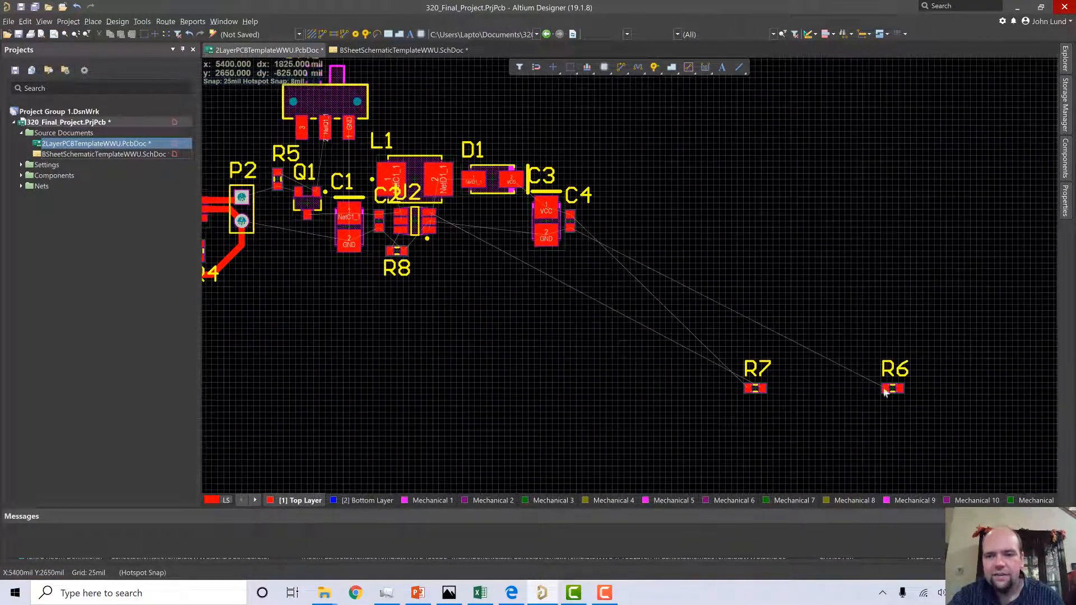
{"action": "left_click_drag", "start_coordinate": [1003, 367], "coordinate": [743, 396]}
{"action": "left_click_drag", "start_coordinate": [630, 349], "coordinate": [421, 306]}
{"action": "scroll", "coordinate": [424, 305], "scroll_direction": "up", "scroll_amount": 2, "text": "ctrl"}
{"action": "scroll", "coordinate": [423, 307], "scroll_direction": "up", "scroll_amount": 2, "text": "ctrl"}
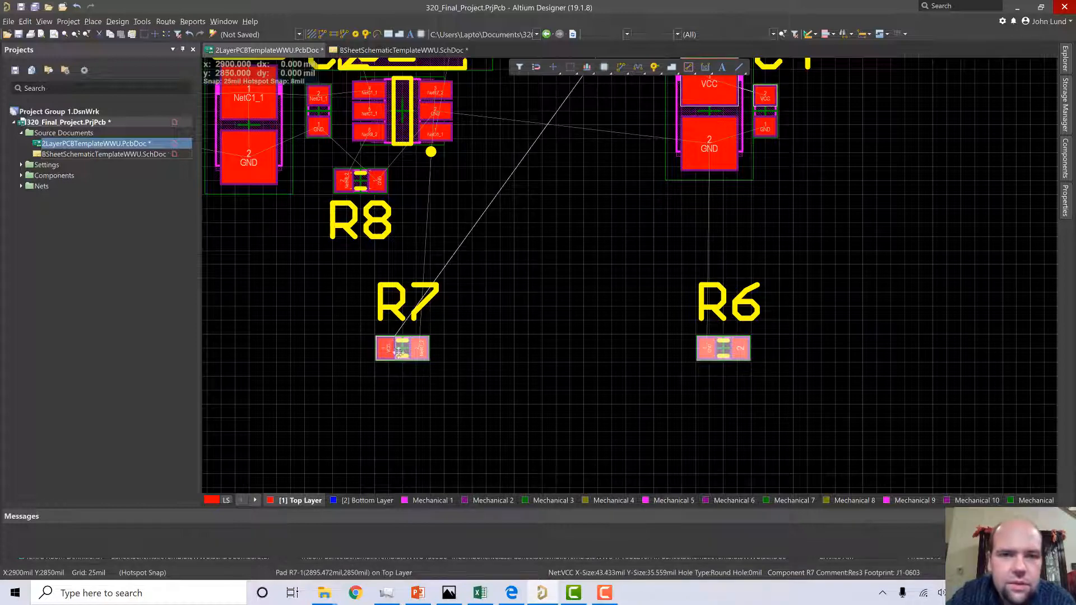
{"action": "left_click_drag", "start_coordinate": [399, 351], "coordinate": [482, 253]}
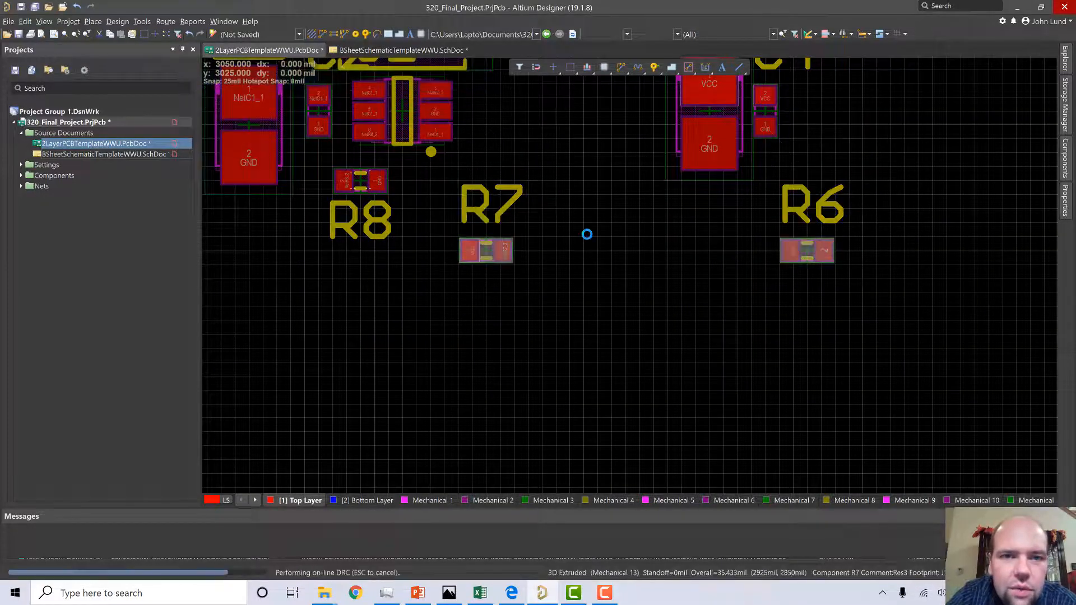
{"action": "scroll", "coordinate": [585, 234], "scroll_direction": "down", "scroll_amount": 1}
{"action": "scroll", "coordinate": [583, 235], "scroll_direction": "up", "scroll_amount": 4}
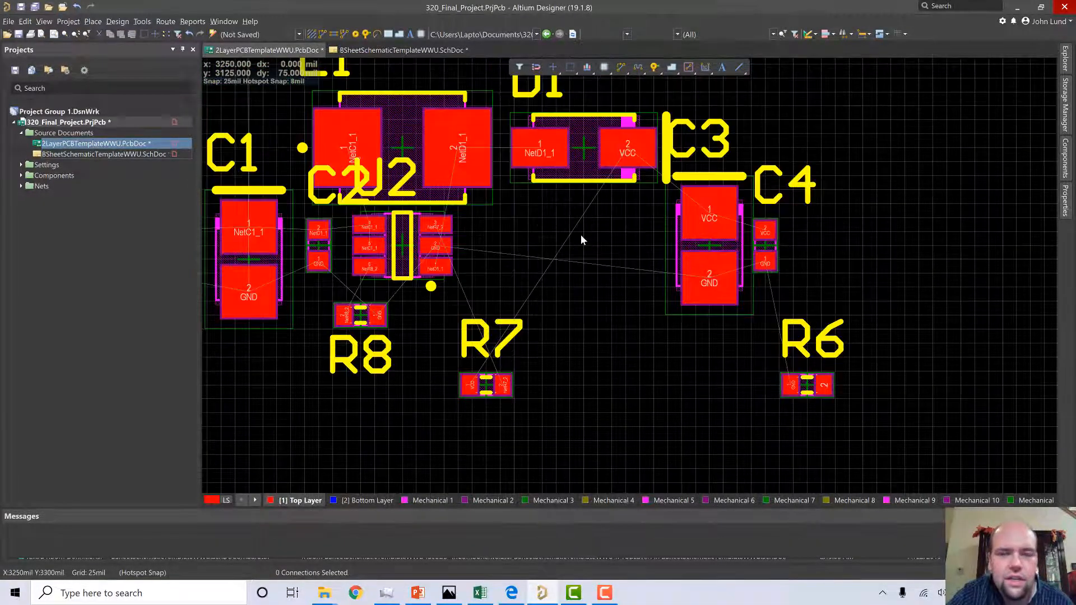
{"action": "scroll", "coordinate": [581, 240], "scroll_direction": "up", "scroll_amount": 1, "text": "ctrl"}
{"action": "right_click_drag", "start_coordinate": [464, 249], "coordinate": [528, 240]}
{"action": "scroll", "coordinate": [527, 244], "scroll_direction": "up", "scroll_amount": 1, "text": "ctrl"}
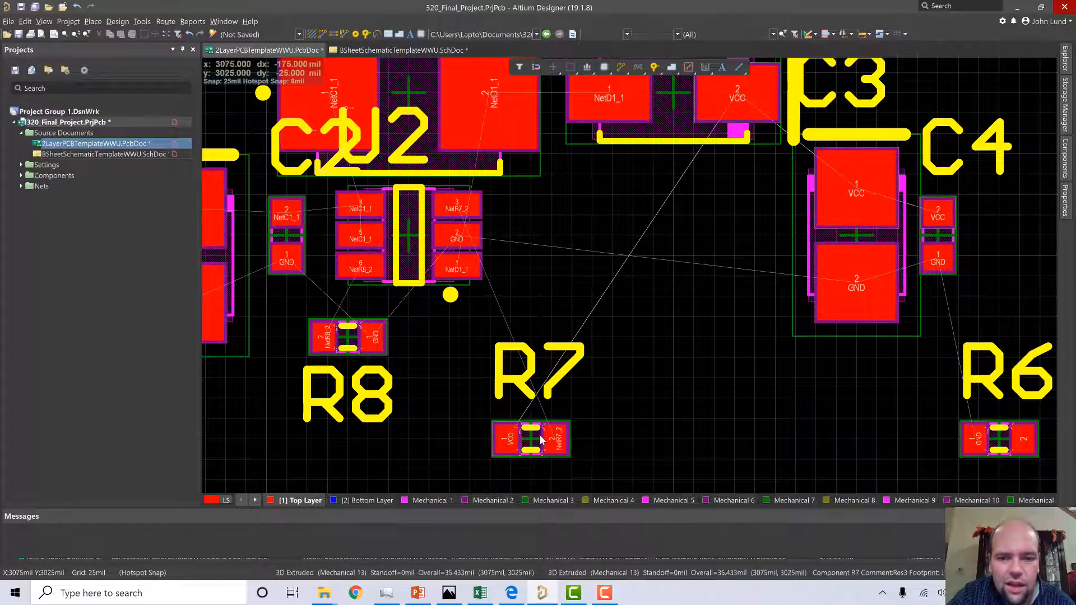
Move R7 up between U2 and C3, rotated so its NetR7_2 pad faces U2, and bring R6 in below it.
{"action": "left_click_drag", "start_coordinate": [537, 403], "coordinate": [657, 228]}
{"action": "key", "text": "space"}
{"action": "key", "text": "space"}
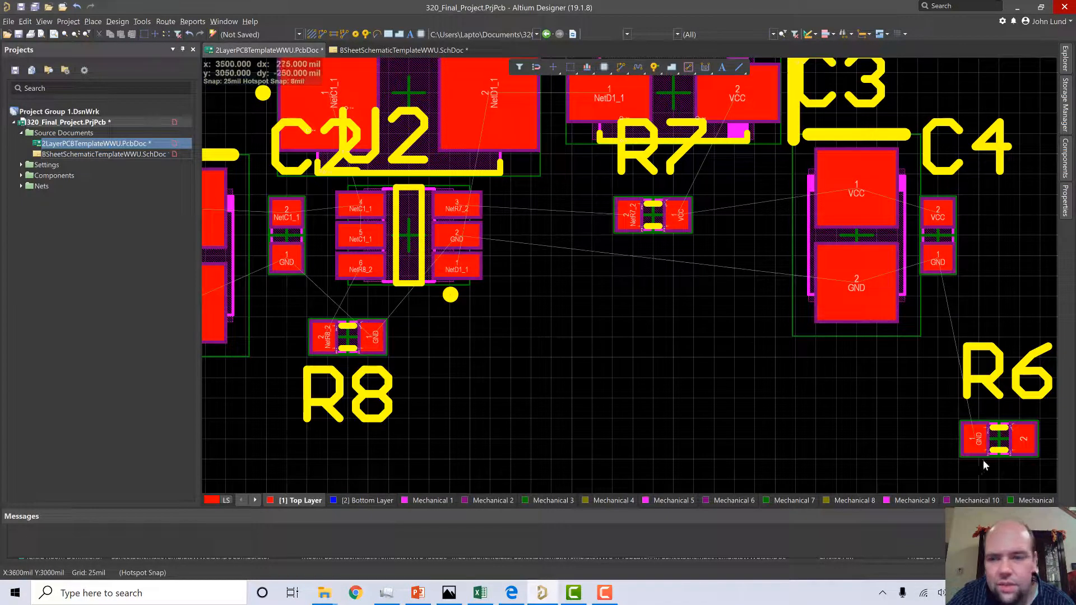
{"action": "left_click_drag", "start_coordinate": [995, 443], "coordinate": [570, 337]}
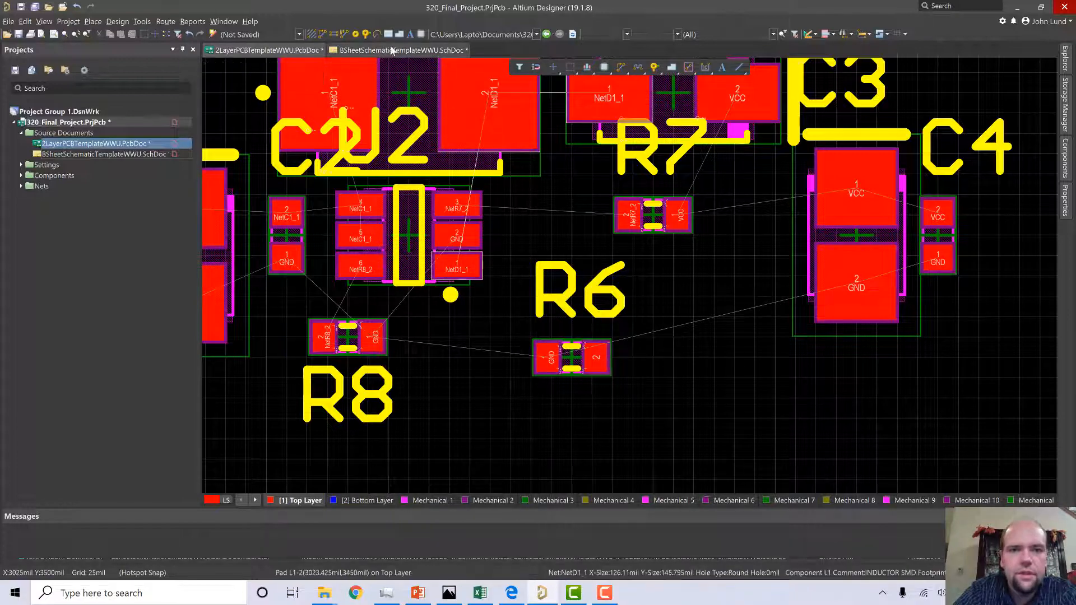
{"action": "scroll", "coordinate": [438, 183], "scroll_direction": "down", "scroll_amount": 2}
{"action": "scroll", "coordinate": [438, 184], "scroll_direction": "up", "scroll_amount": 3}
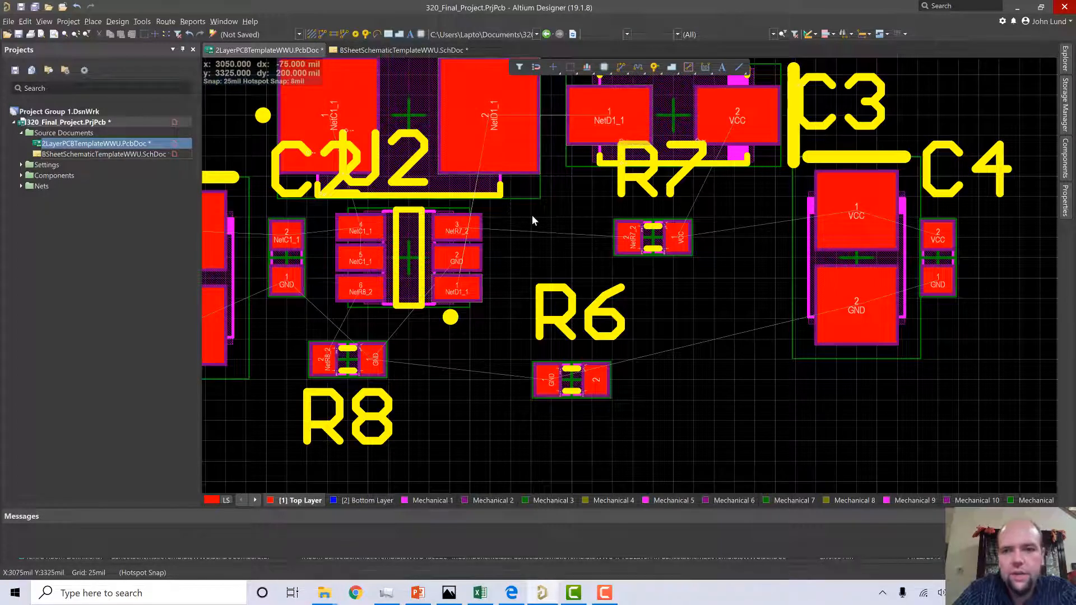
{"action": "left_click_drag", "start_coordinate": [650, 241], "coordinate": [606, 219]}
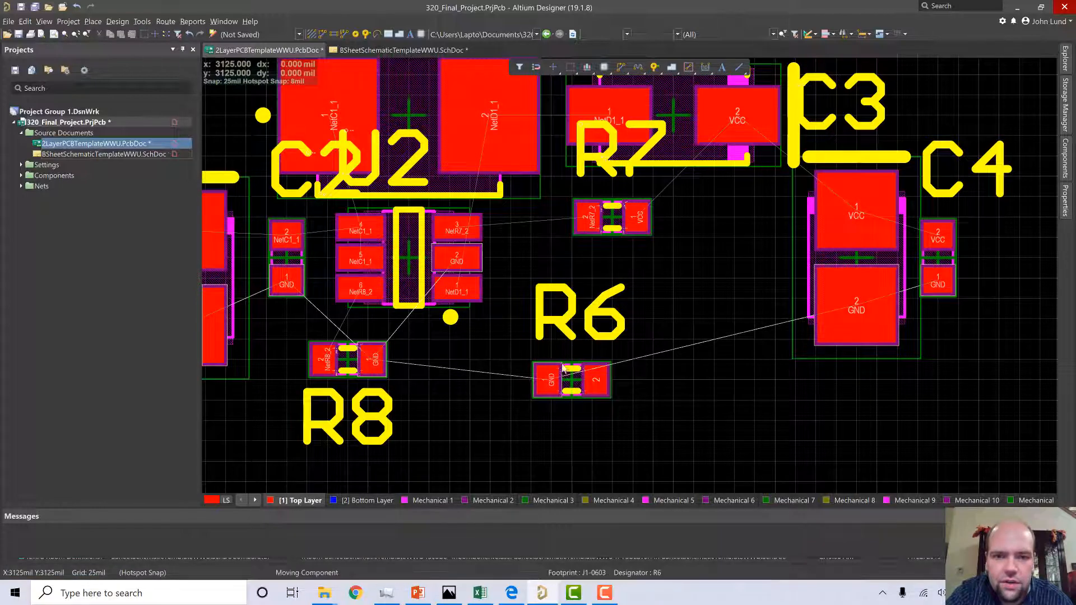
Turn R6 upright with its GND pad down and place it close beside U2's GND pad, between U2 and R7.
{"action": "left_click_drag", "start_coordinate": [574, 390], "coordinate": [532, 277]}
{"action": "key", "text": "space"}
{"action": "scroll", "coordinate": [538, 281], "scroll_direction": "up", "scroll_amount": 2, "text": "ctrl"}
{"action": "scroll", "coordinate": [536, 281], "scroll_direction": "up", "scroll_amount": 3, "text": "ctrl"}
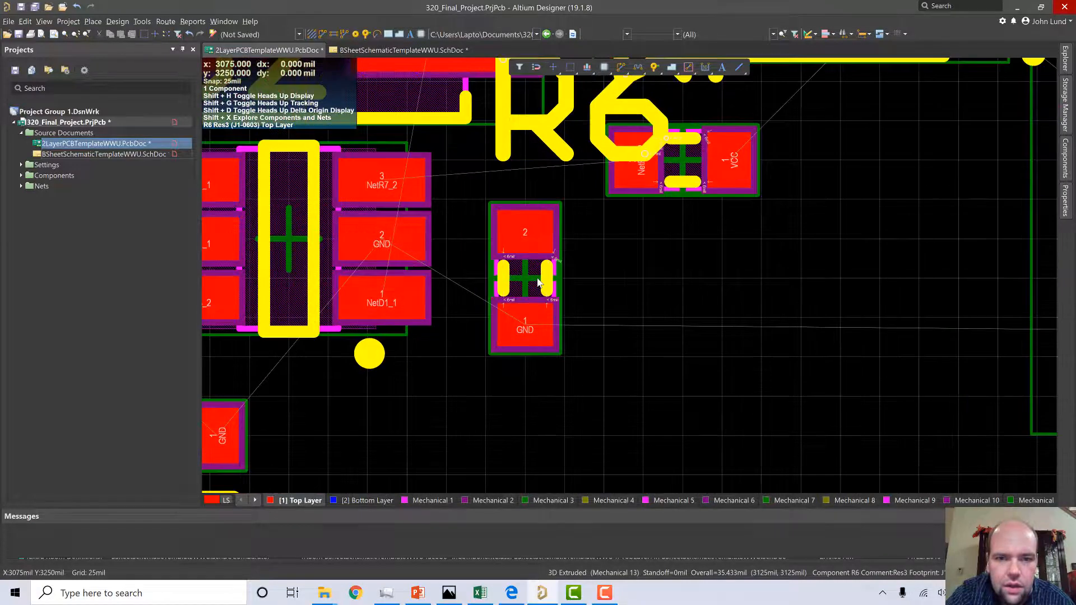
{"action": "scroll", "coordinate": [523, 291], "scroll_direction": "down", "scroll_amount": 4, "text": "ctrl"}
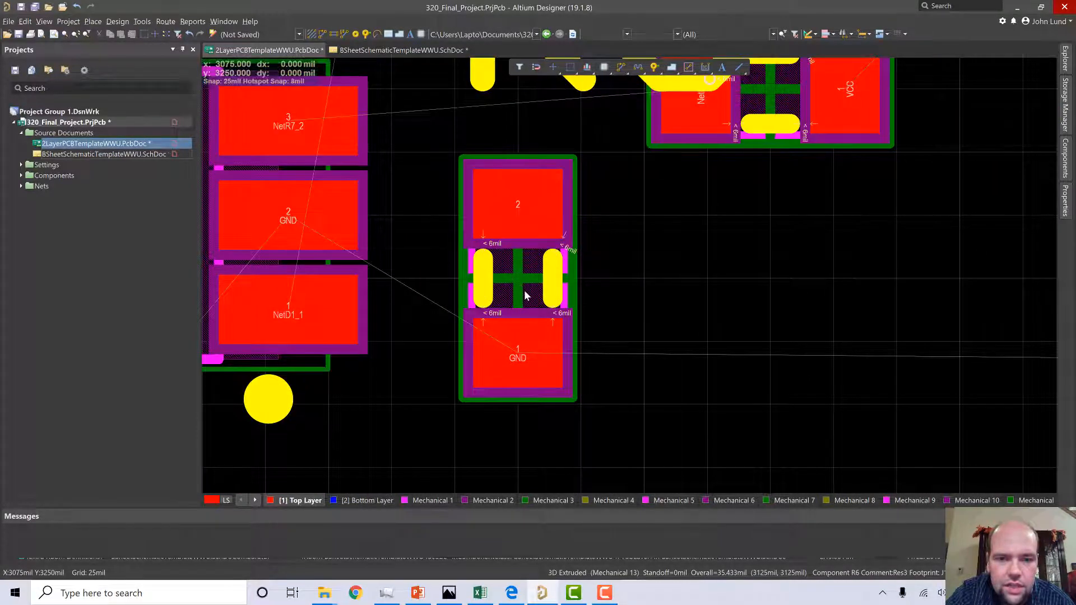
{"action": "left_click_drag", "start_coordinate": [525, 295], "coordinate": [520, 253]}
{"action": "scroll", "coordinate": [522, 285], "scroll_direction": "up", "scroll_amount": 2, "text": "ctrl"}
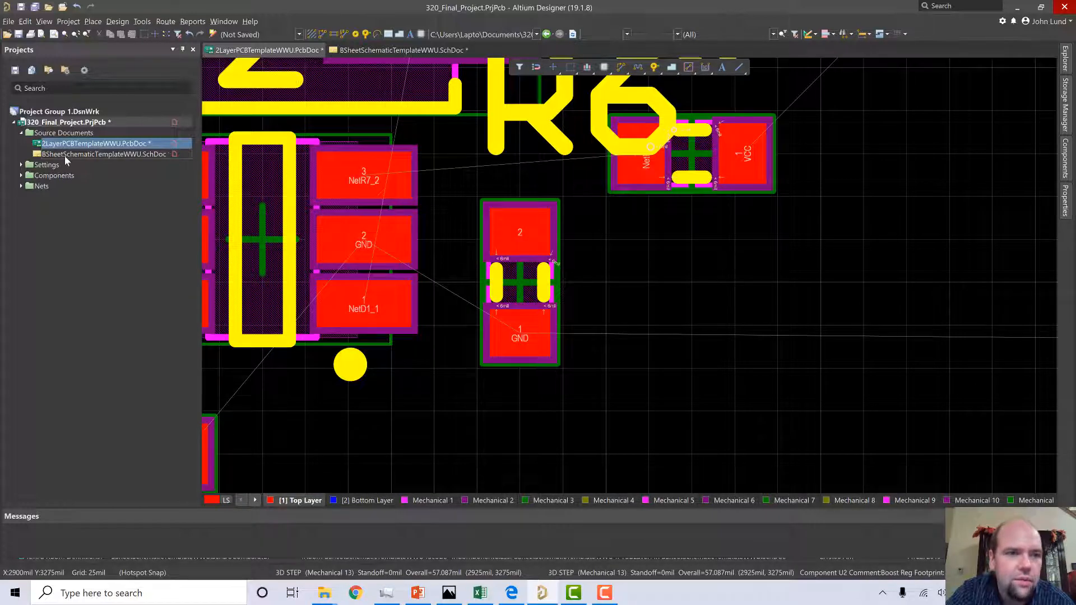
On the schematic, shift R6 toward U2 so its lower pin joins the FB line, and shorten the GND wire to its upper pin.
{"action": "left_click", "coordinate": [68, 156]}
{"action": "scroll", "coordinate": [1007, 269], "scroll_direction": "down", "scroll_amount": 2, "text": "ctrl"}
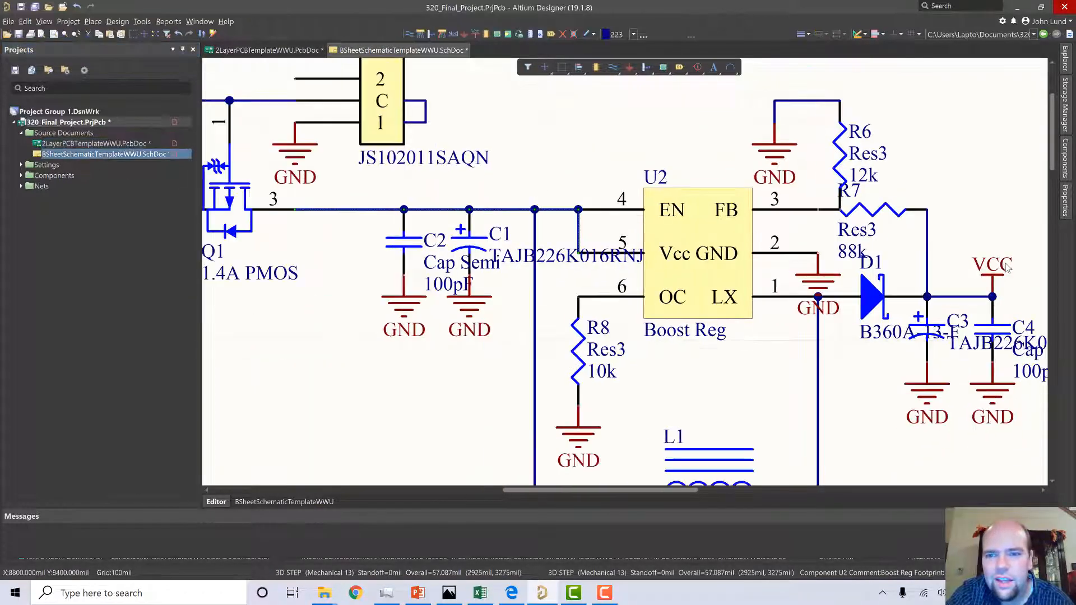
{"action": "scroll", "coordinate": [1007, 268], "scroll_direction": "up", "scroll_amount": 1, "text": "ctrl"}
{"action": "scroll", "coordinate": [877, 171], "scroll_direction": "down", "scroll_amount": 1, "text": "ctrl"}
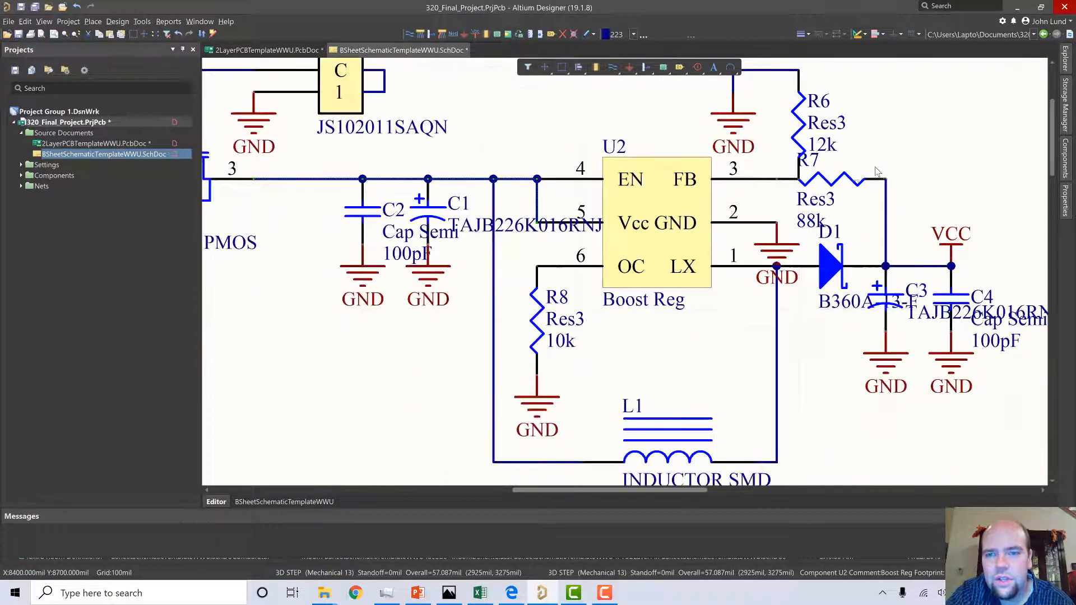
{"action": "scroll", "coordinate": [890, 171], "scroll_direction": "up", "scroll_amount": 3}
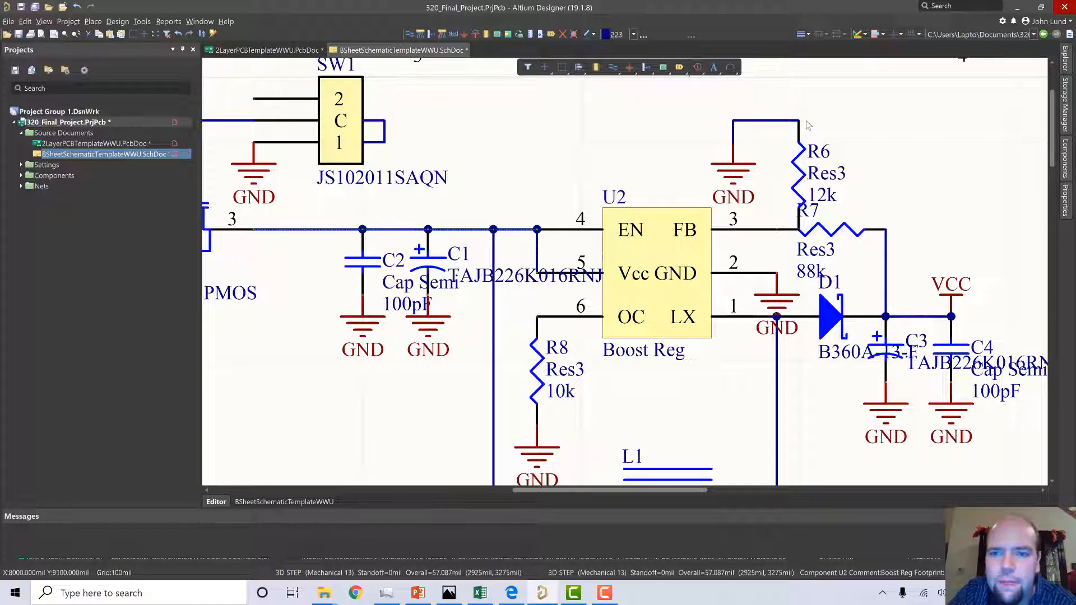
{"action": "left_click_drag", "start_coordinate": [807, 125], "coordinate": [801, 155]}
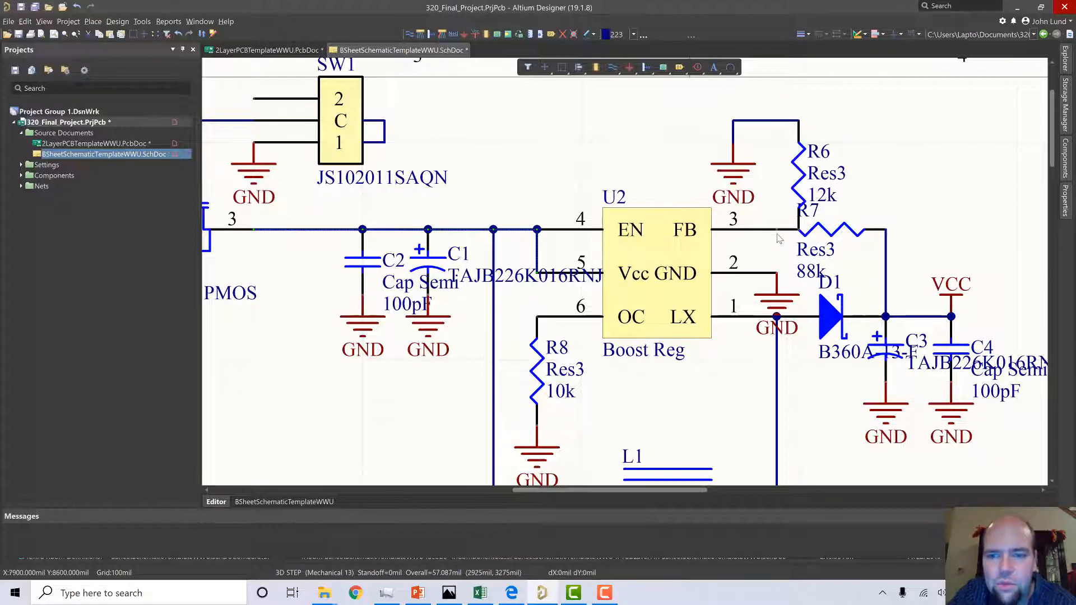
{"action": "scroll", "coordinate": [783, 241], "scroll_direction": "up", "scroll_amount": 5, "text": "ctrl"}
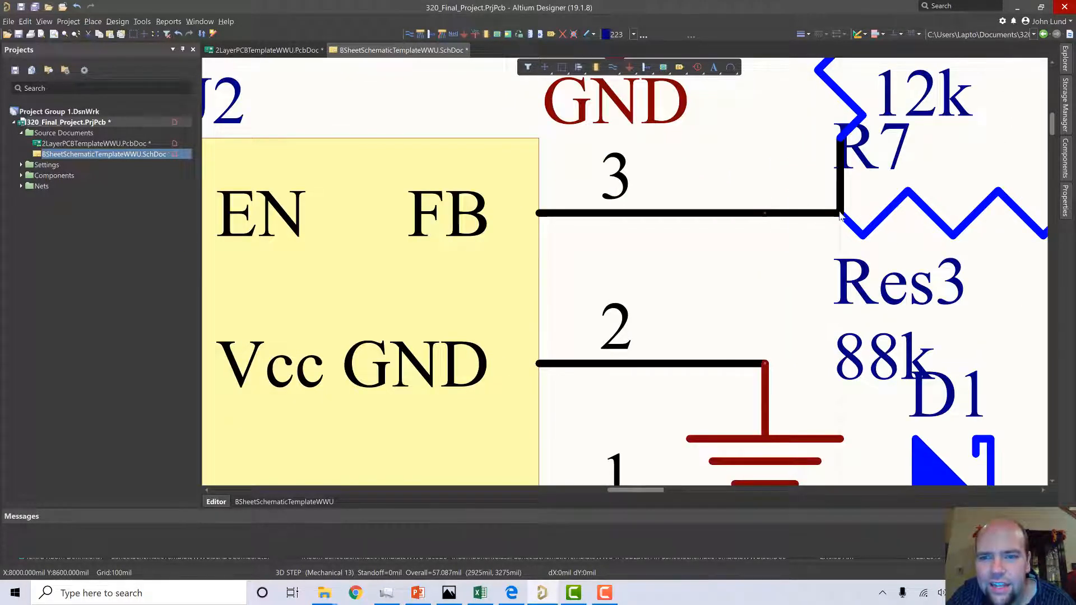
{"action": "scroll", "coordinate": [839, 222], "scroll_direction": "down", "scroll_amount": 4, "text": "ctrl"}
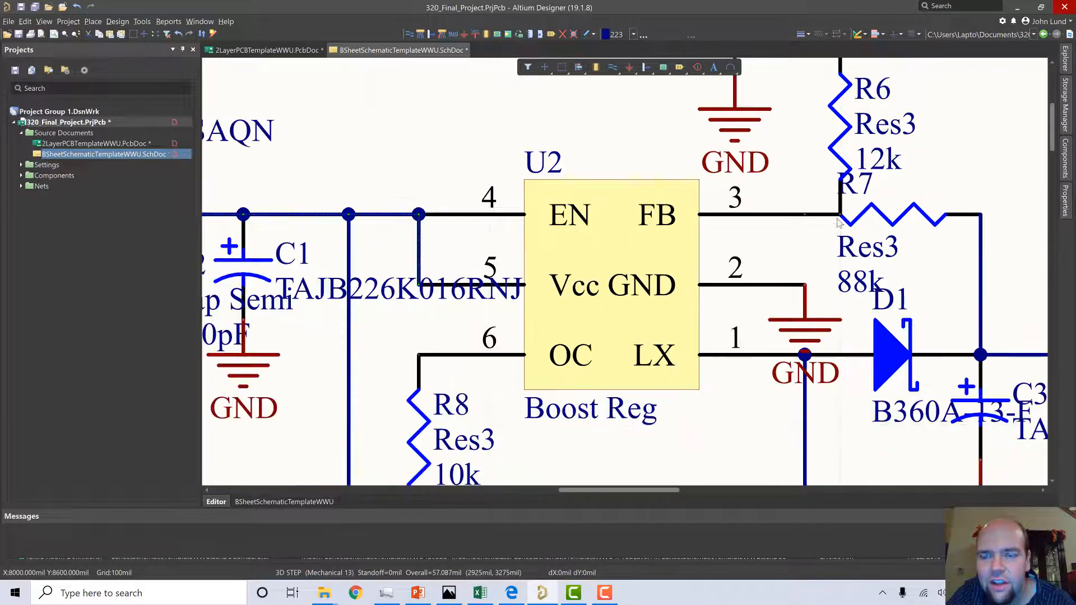
{"action": "scroll", "coordinate": [840, 216], "scroll_direction": "down", "scroll_amount": 2, "text": "ctrl"}
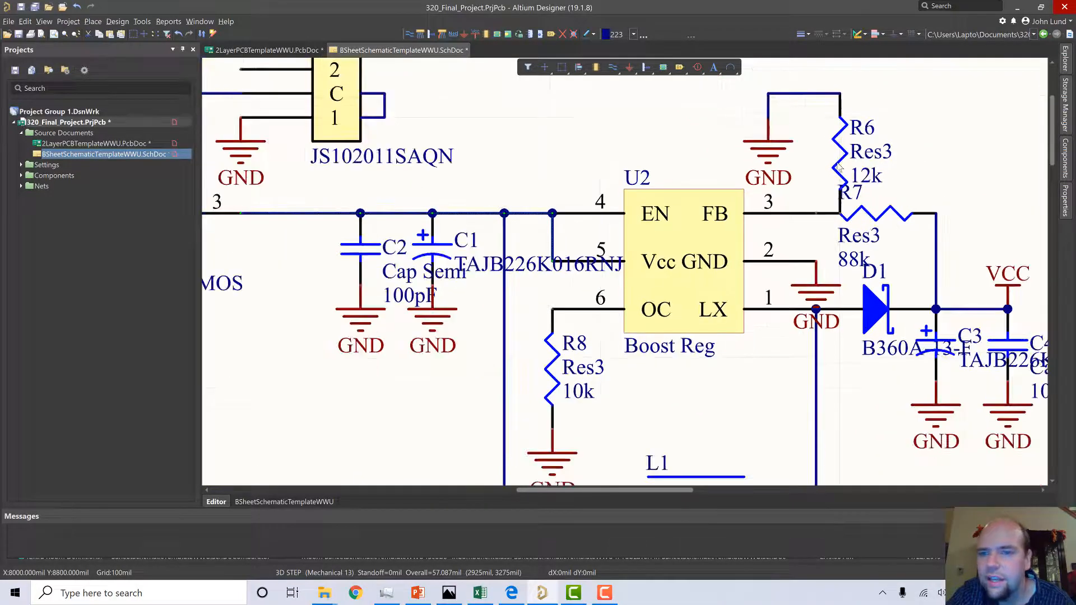
{"action": "left_click_drag", "start_coordinate": [831, 214], "coordinate": [808, 214]}
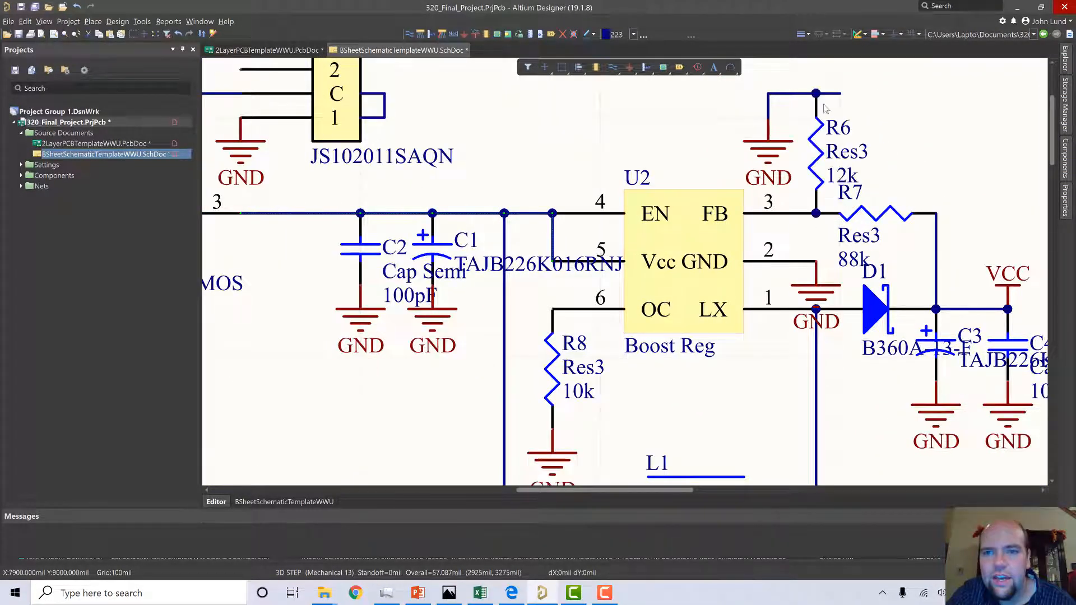
{"action": "left_click_drag", "start_coordinate": [839, 94], "coordinate": [822, 94]}
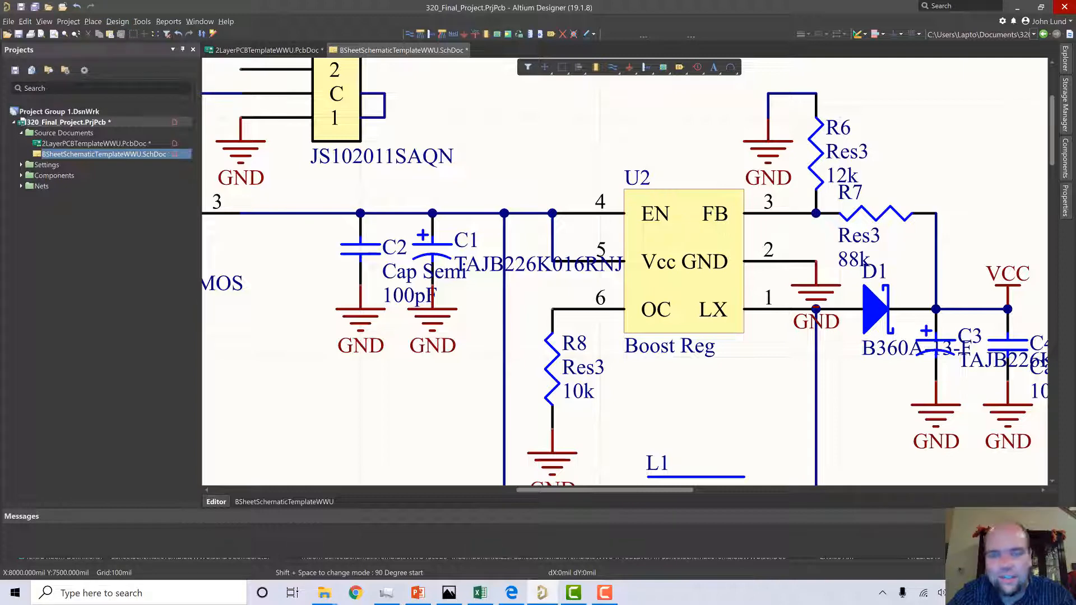
Update the PCB document from the edited schematic and choose to match the unmatched nets manually.
{"action": "left_click", "coordinate": [115, 22]}
{"action": "left_click", "coordinate": [126, 35]}
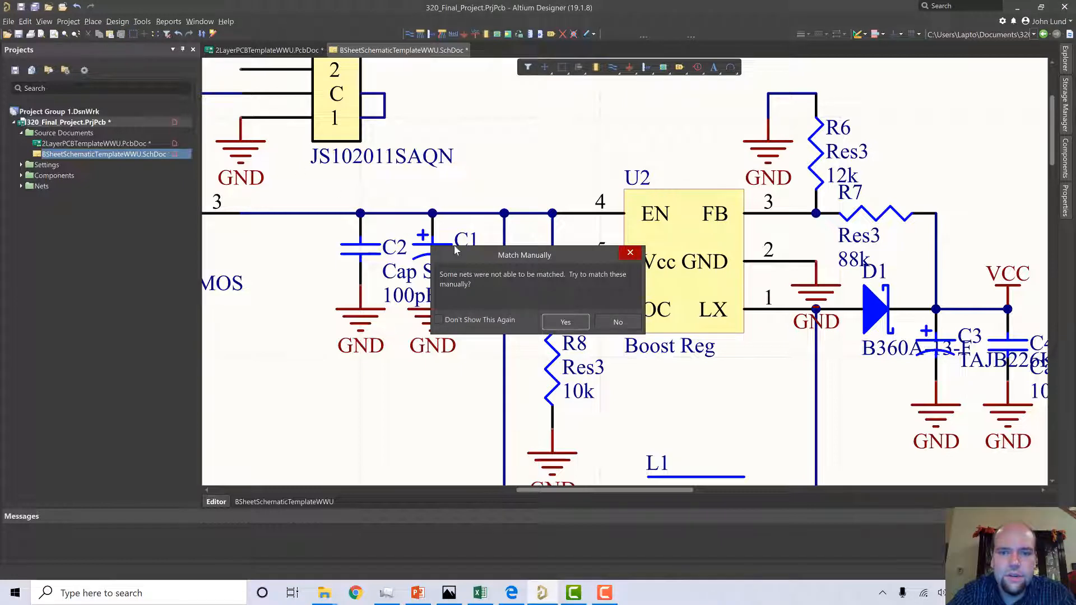
{"action": "left_click", "coordinate": [566, 322]}
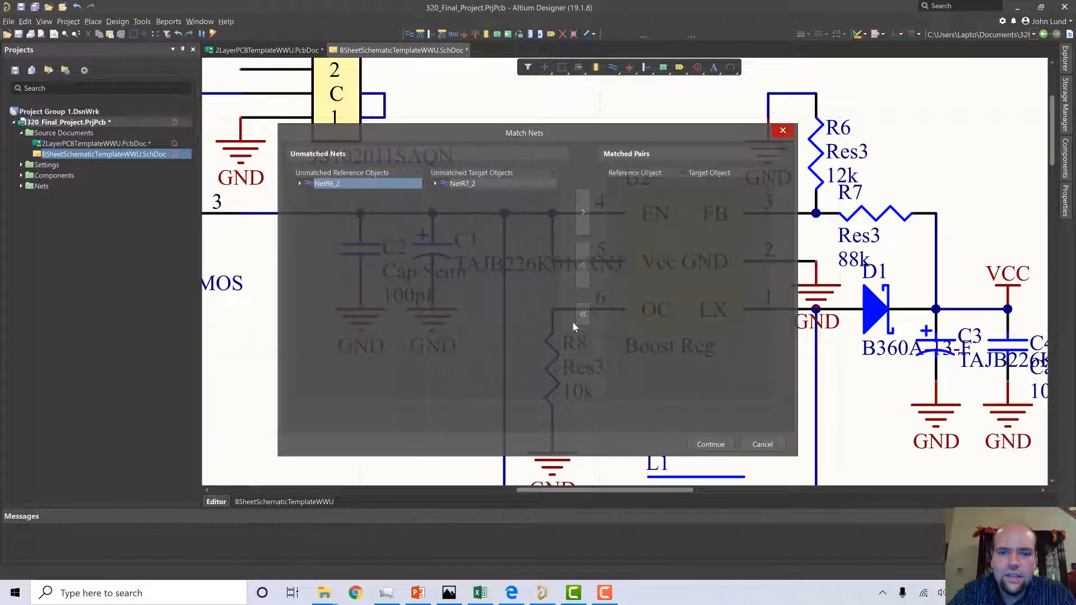
Continue past the net matching and execute the engineering change order replacing NetR7_2 with NetR6_2 on the PCB.
{"action": "left_click", "coordinate": [707, 446]}
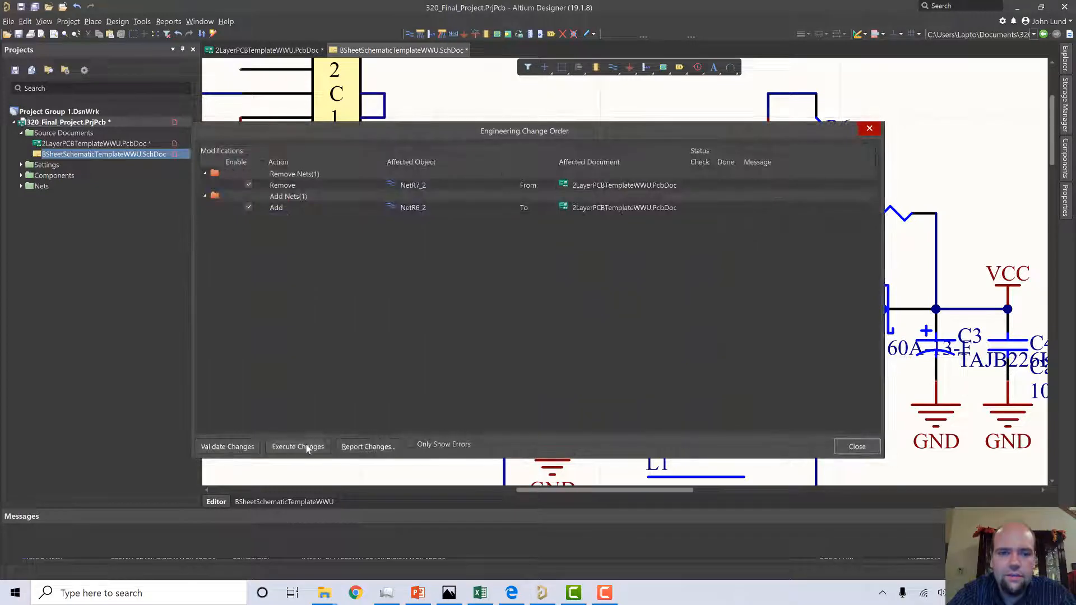
{"action": "left_click", "coordinate": [297, 446]}
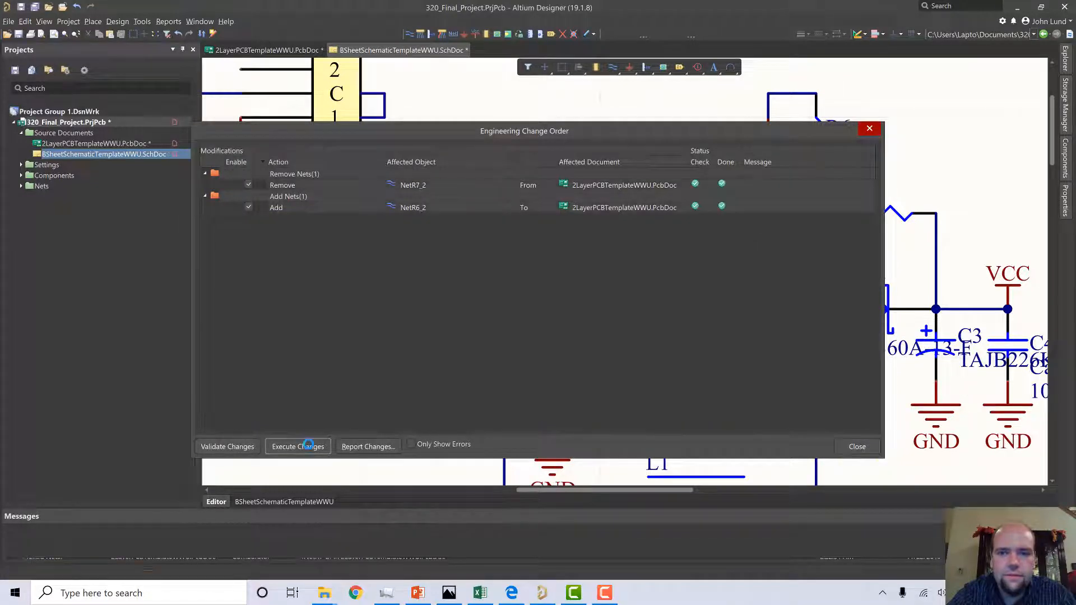
{"action": "left_click", "coordinate": [870, 452]}
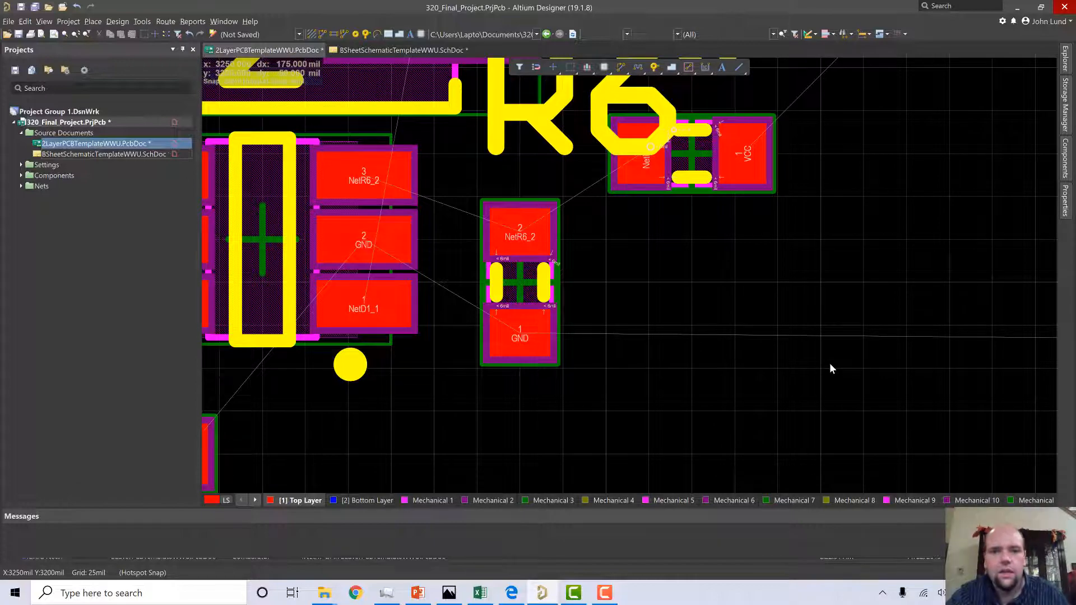
Move resistor R6 slightly up and to the right so it sits level with U2.
{"action": "scroll", "coordinate": [829, 362], "scroll_direction": "down", "scroll_amount": 4, "text": "ctrl"}
{"action": "scroll", "coordinate": [787, 352], "scroll_direction": "up", "scroll_amount": 2, "text": "ctrl"}
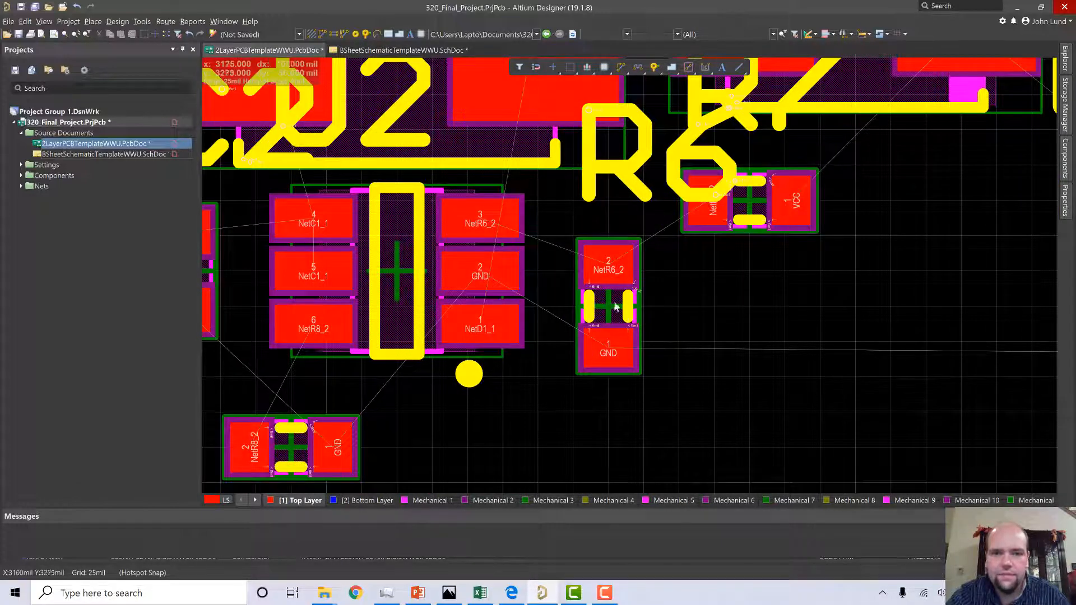
{"action": "left_click_drag", "start_coordinate": [595, 317], "coordinate": [631, 287]}
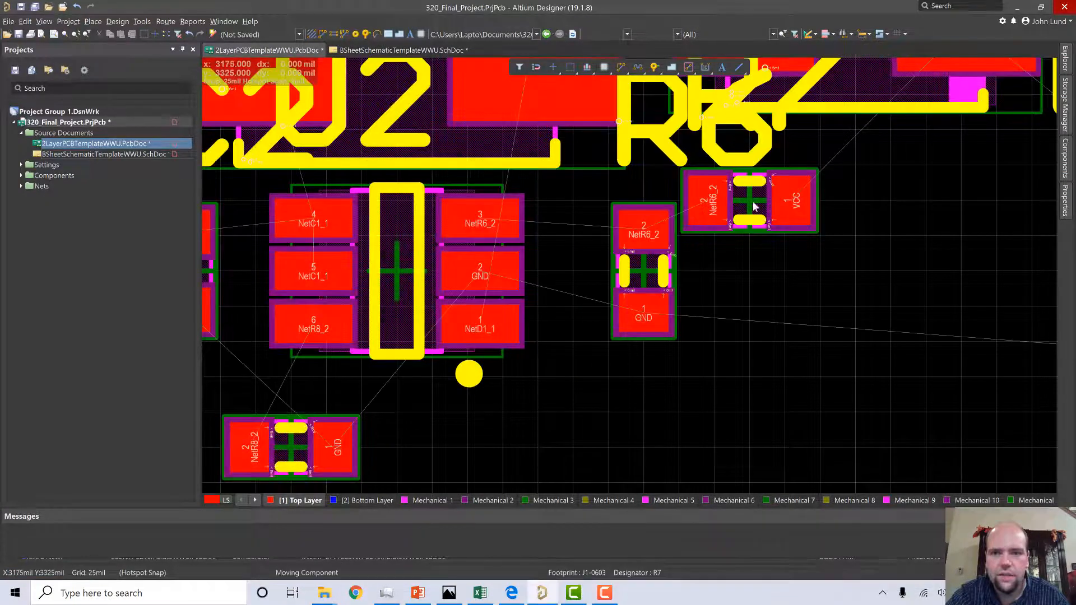
Rotate resistor R7 upright and place it directly to the right of R6 with its NetR6_2 pad on top.
{"action": "left_click_drag", "start_coordinate": [753, 207], "coordinate": [746, 256]}
{"action": "scroll", "coordinate": [750, 232], "scroll_direction": "down", "scroll_amount": 1, "text": "ctrl"}
{"action": "scroll", "coordinate": [751, 235], "scroll_direction": "down", "scroll_amount": 2, "text": "ctrl"}
{"action": "scroll", "coordinate": [750, 236], "scroll_direction": "up", "scroll_amount": 1, "text": "ctrl"}
{"action": "key", "text": "space"}
{"action": "key", "text": "space"}
{"action": "key", "text": "space"}
{"action": "scroll", "coordinate": [647, 316], "scroll_direction": "down", "scroll_amount": 2, "text": "ctrl"}
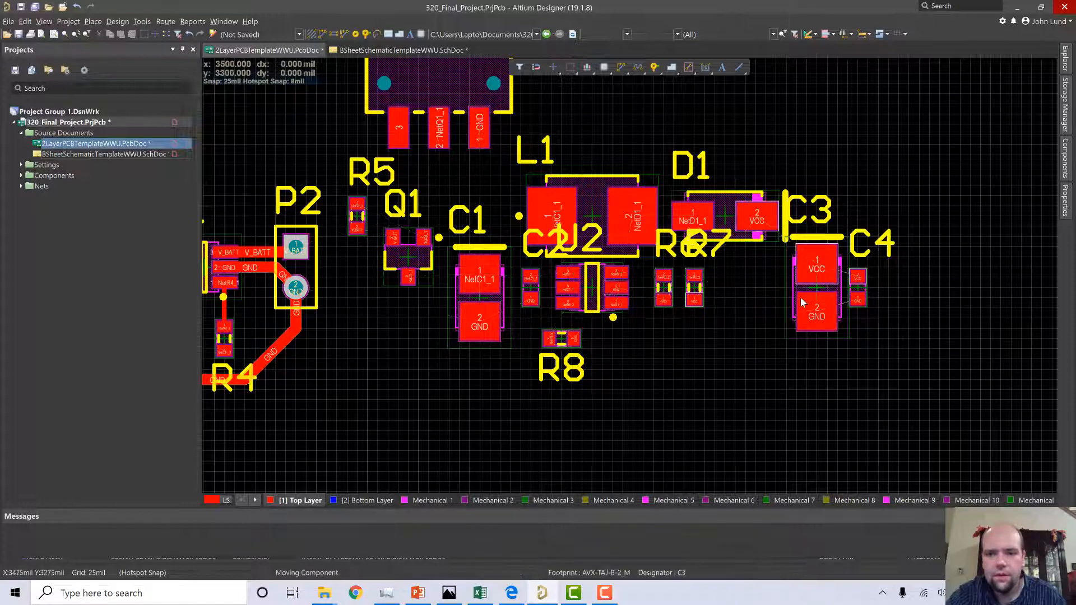
Move capacitors C3 and C4 left, placing them side by side just right of R7 and below D1.
{"action": "left_click_drag", "start_coordinate": [824, 282], "coordinate": [754, 308]}
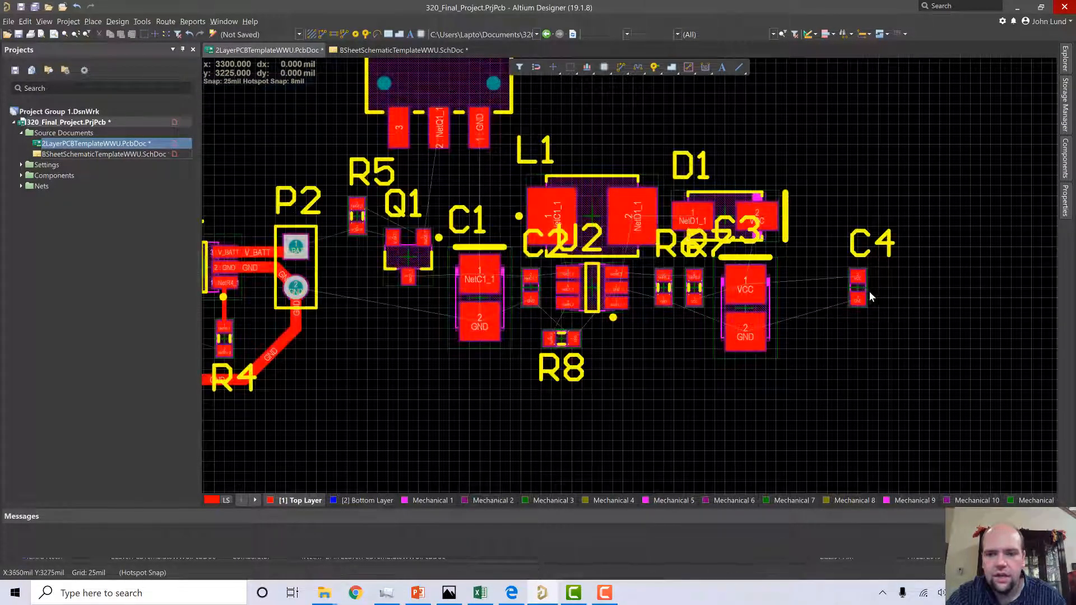
{"action": "left_click_drag", "start_coordinate": [857, 289], "coordinate": [793, 293]}
{"action": "scroll", "coordinate": [576, 321], "scroll_direction": "up", "scroll_amount": 3, "text": "ctrl"}
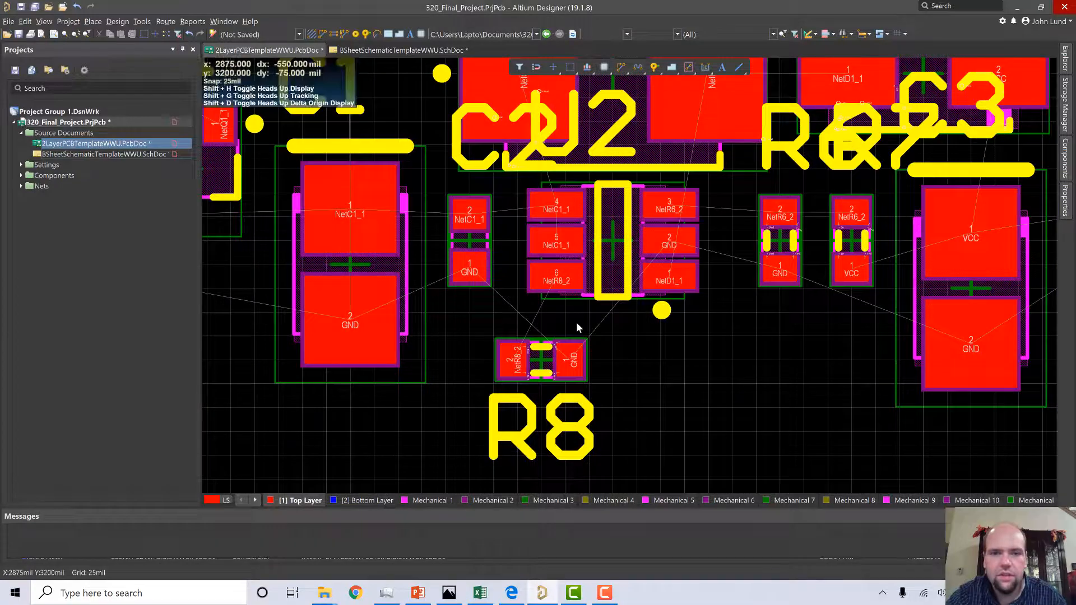
Move resistor R5 above connector P2 and rotate it horizontal with its V_BATT pad over P2's pad 1.
{"action": "scroll", "coordinate": [619, 314], "scroll_direction": "down", "scroll_amount": 2, "text": "ctrl"}
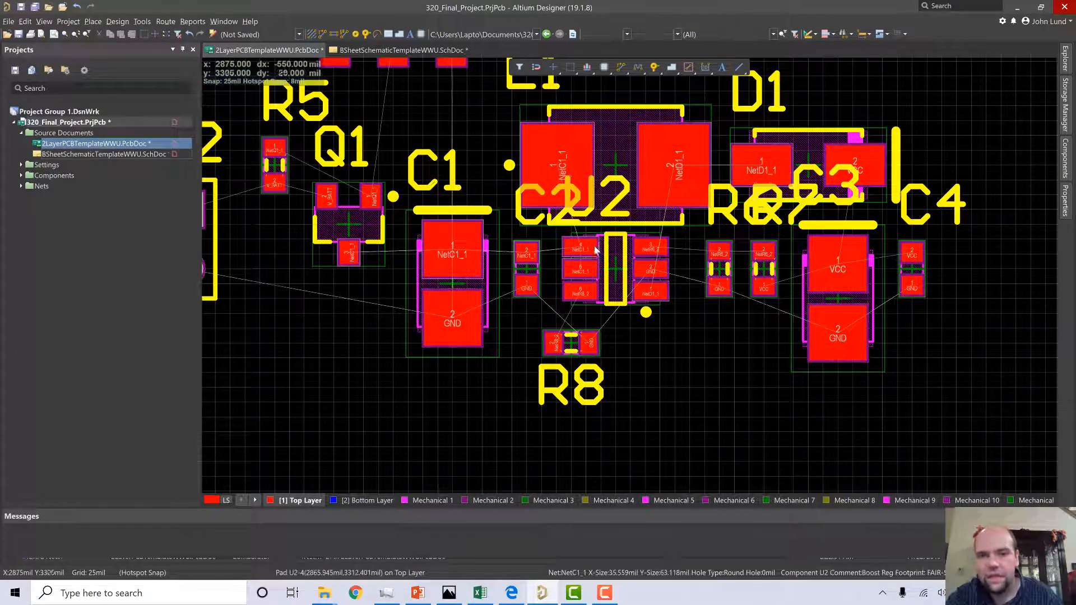
{"action": "scroll", "coordinate": [589, 210], "scroll_direction": "down", "scroll_amount": 2}
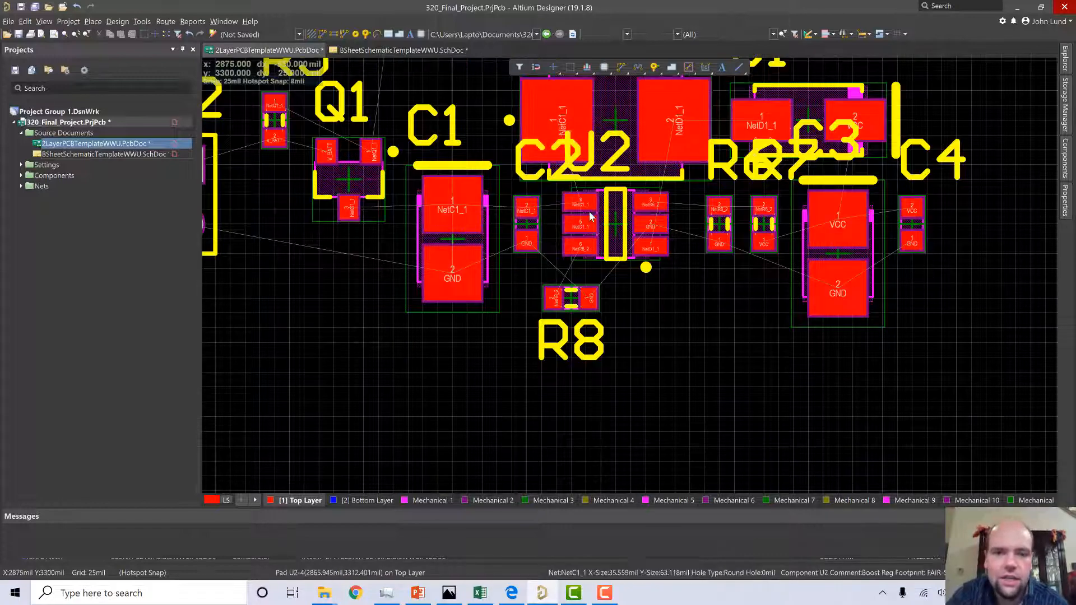
{"action": "scroll", "coordinate": [589, 211], "scroll_direction": "up", "scroll_amount": 3}
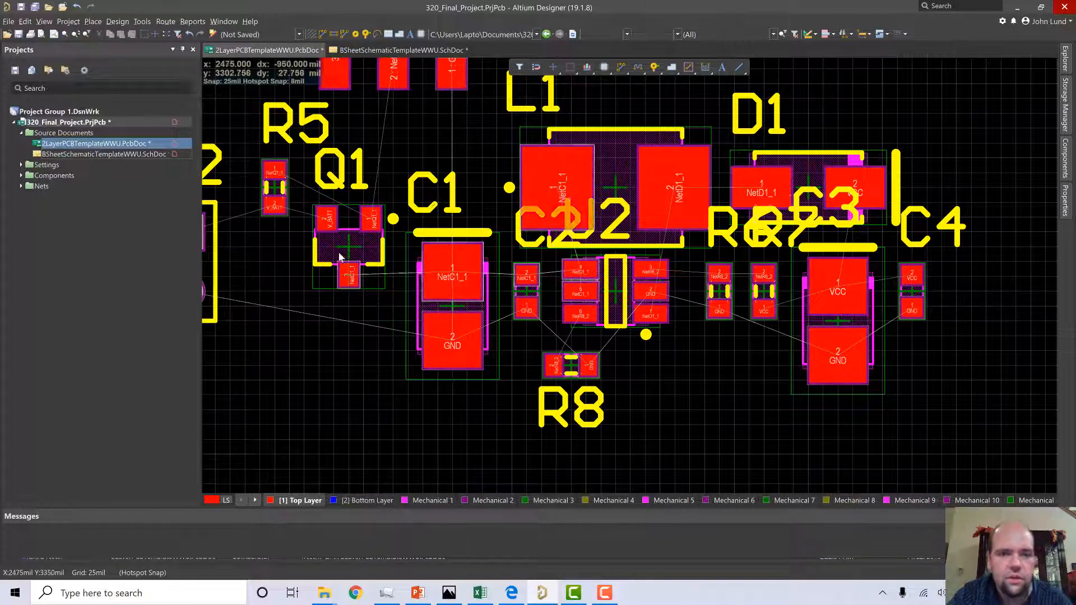
{"action": "scroll", "coordinate": [294, 232], "scroll_direction": "down", "scroll_amount": 3, "text": "ctrl"}
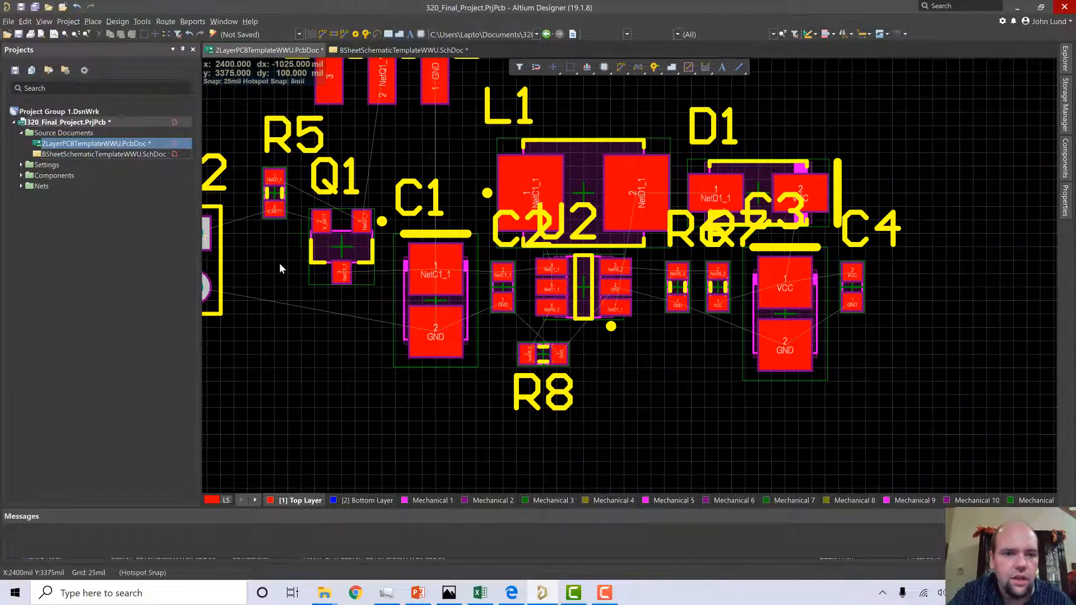
{"action": "scroll", "coordinate": [485, 361], "scroll_direction": "up", "scroll_amount": 2, "text": "ctrl"}
{"action": "scroll", "coordinate": [485, 361], "scroll_direction": "left", "scroll_amount": 1, "text": "shift"}
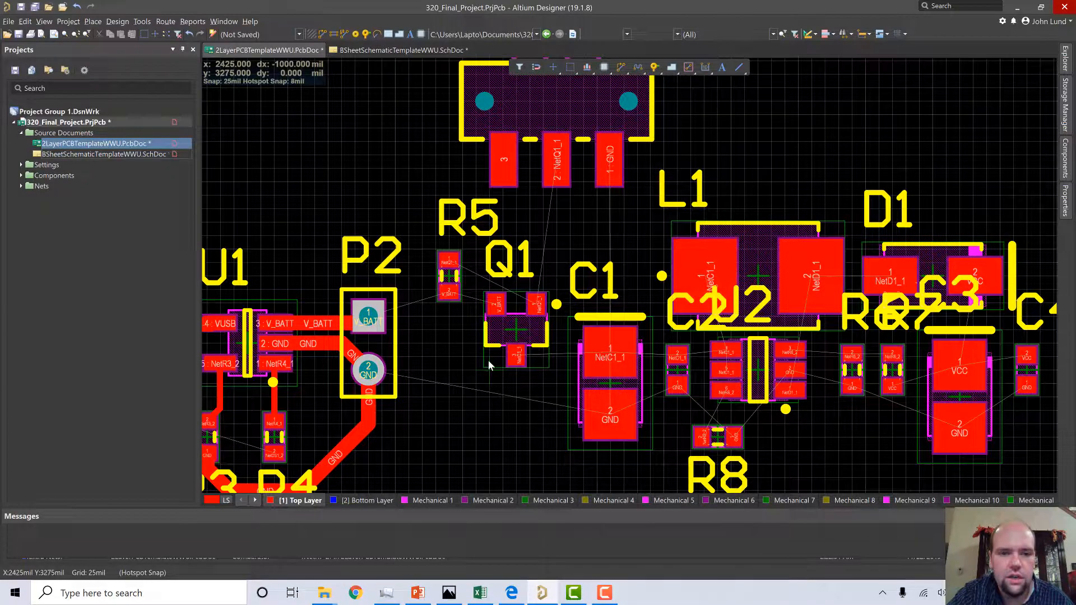
{"action": "scroll", "coordinate": [476, 335], "scroll_direction": "down", "scroll_amount": 1}
{"action": "scroll", "coordinate": [476, 335], "scroll_direction": "down", "scroll_amount": 4}
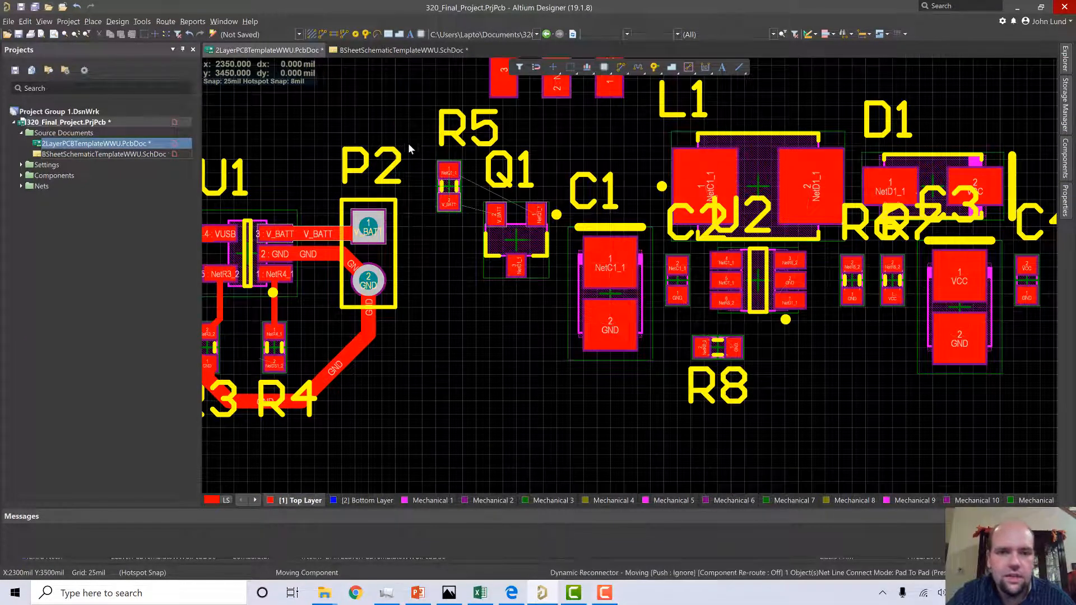
{"action": "left_click_drag", "start_coordinate": [456, 209], "coordinate": [371, 172]}
{"action": "key", "text": "space"}
{"action": "key", "text": "space"}
{"action": "key", "text": "space"}
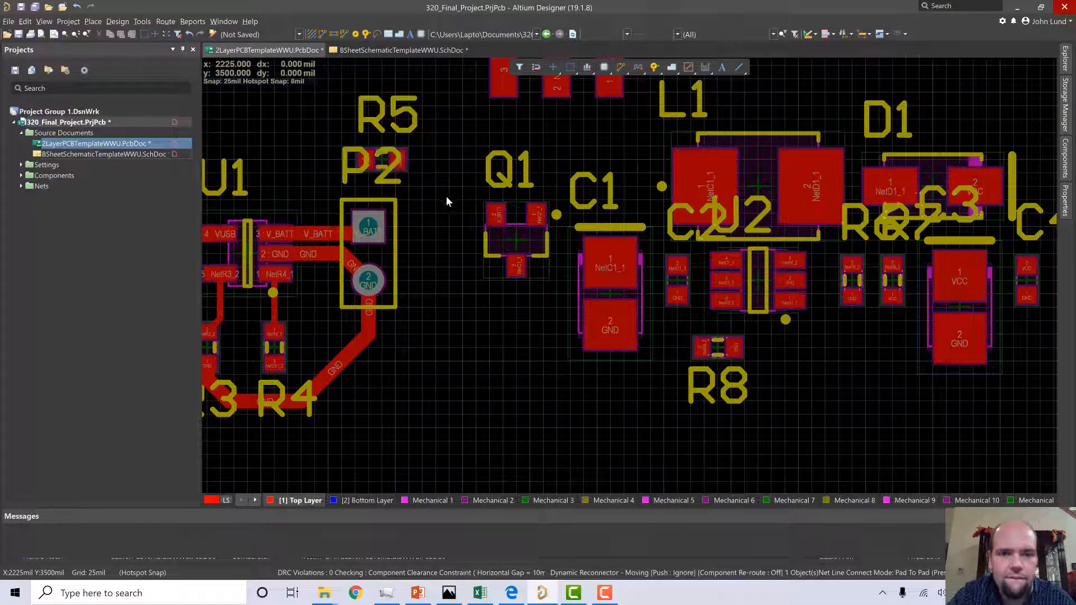
Shift the whole component group from Q1 through C4, including the switch above, about 125 mil left and 25 mil down toward P2.
{"action": "scroll", "coordinate": [462, 219], "scroll_direction": "down", "scroll_amount": 3, "text": "ctrl"}
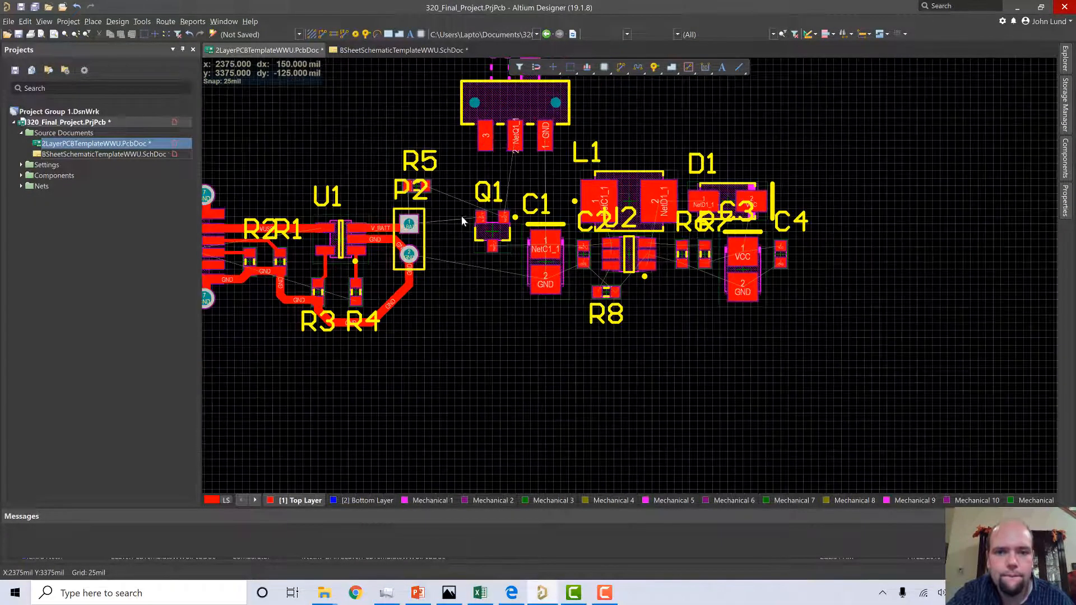
{"action": "left_click_drag", "start_coordinate": [852, 141], "coordinate": [452, 357]}
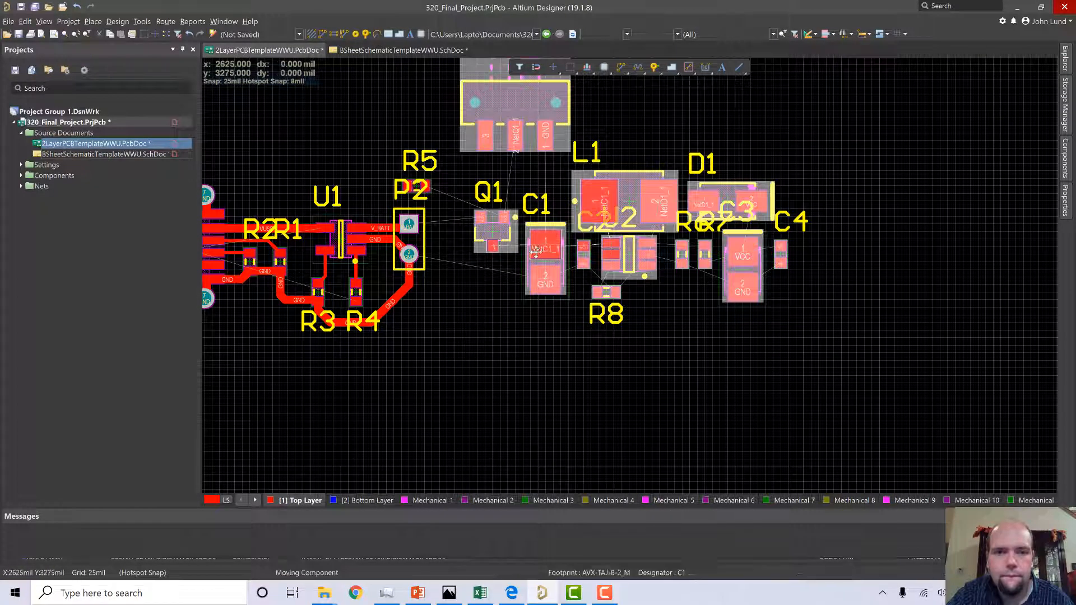
{"action": "left_click_drag", "start_coordinate": [528, 257], "coordinate": [502, 263]}
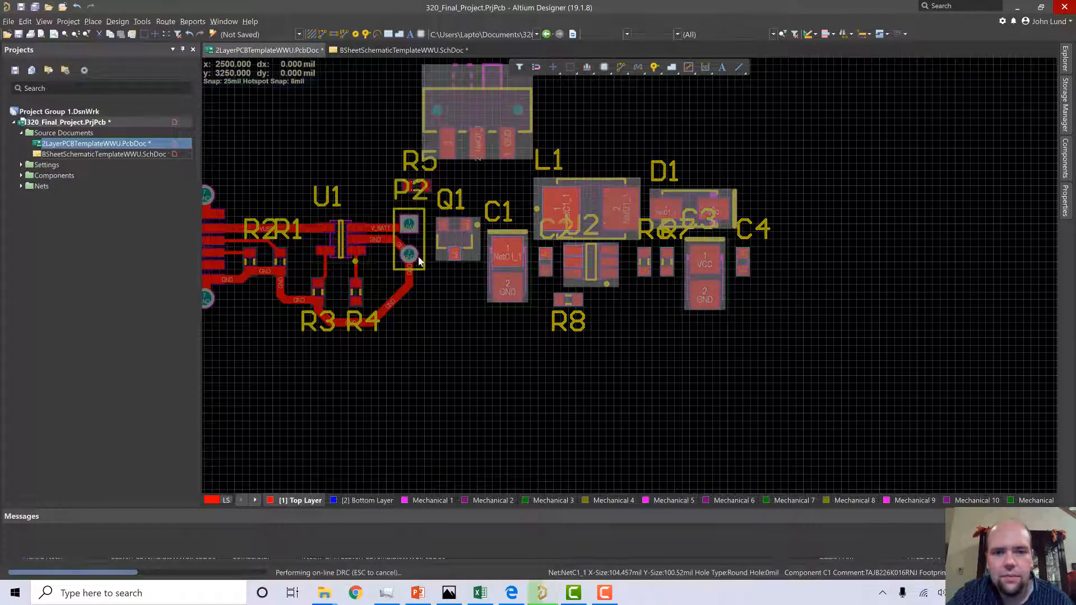
{"action": "scroll", "coordinate": [437, 227], "scroll_direction": "up", "scroll_amount": 4, "text": "ctrl"}
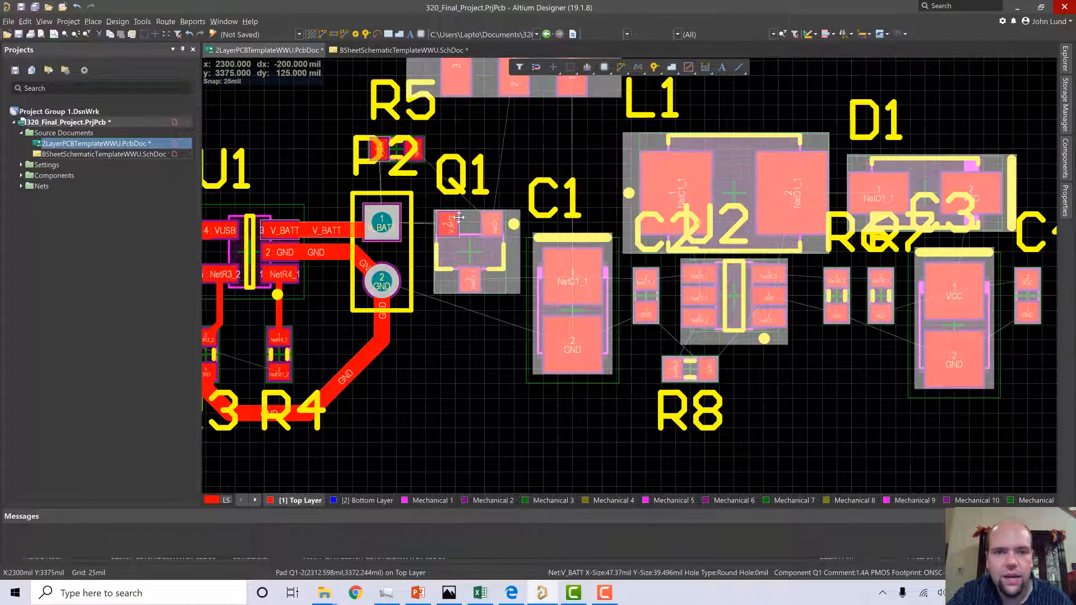
{"action": "left_click", "coordinate": [589, 120]}
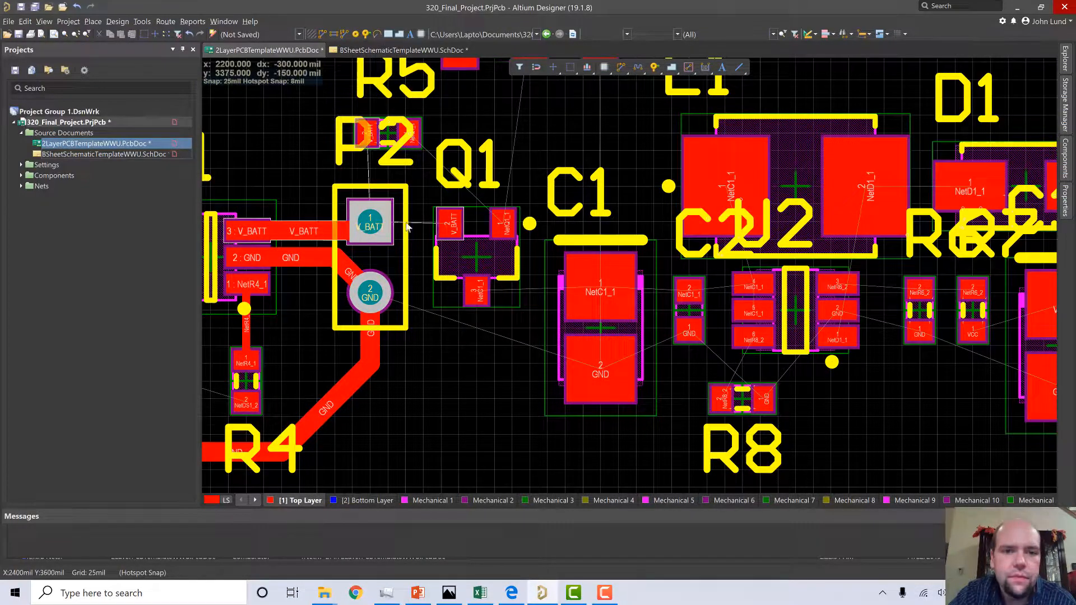
Route a 28 mil V_BATT track on the Top Layer from P2 pad 1 to Q1 pad 2.
{"action": "left_click", "coordinate": [439, 226]}
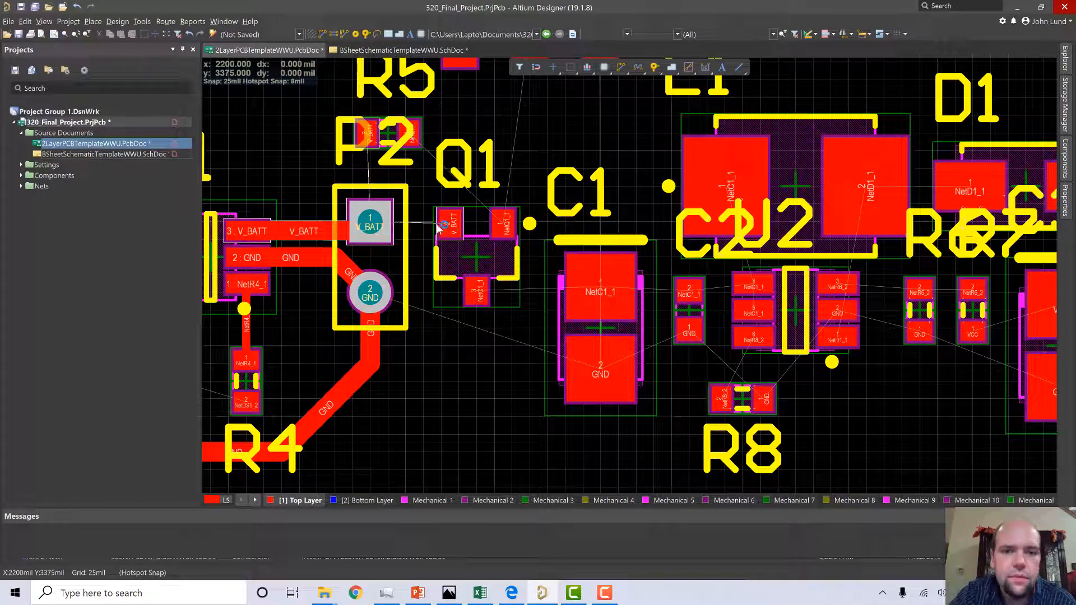
{"action": "left_click", "coordinate": [383, 227]}
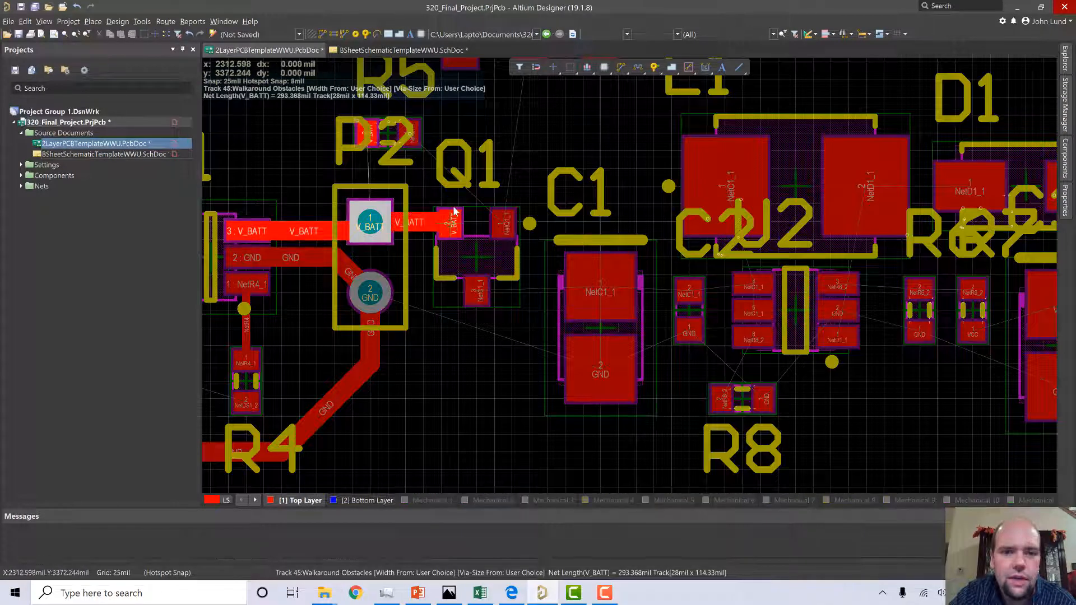
{"action": "left_click", "coordinate": [450, 221]}
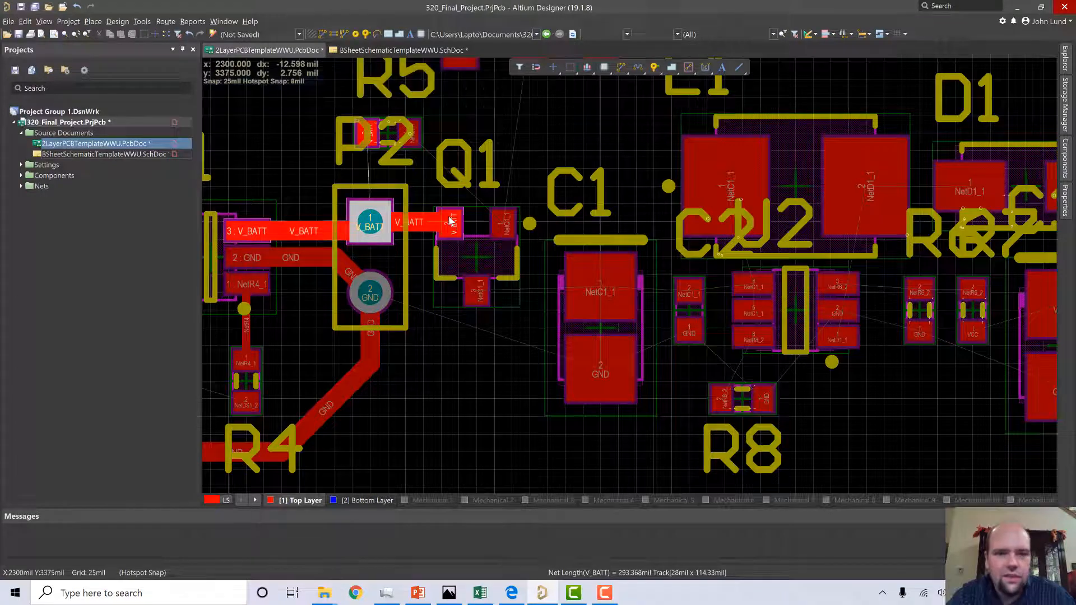
Try routing a V_BATT track from P2 pad 1 up to R5's V_BATT pad, then undo it.
{"action": "left_click", "coordinate": [370, 220]}
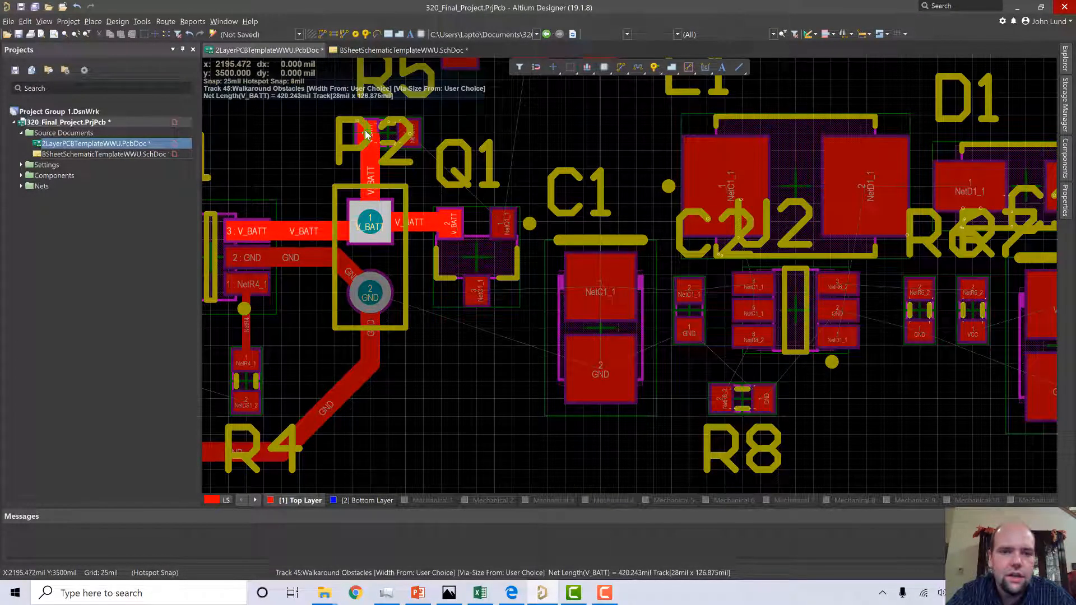
{"action": "left_click", "coordinate": [365, 135]}
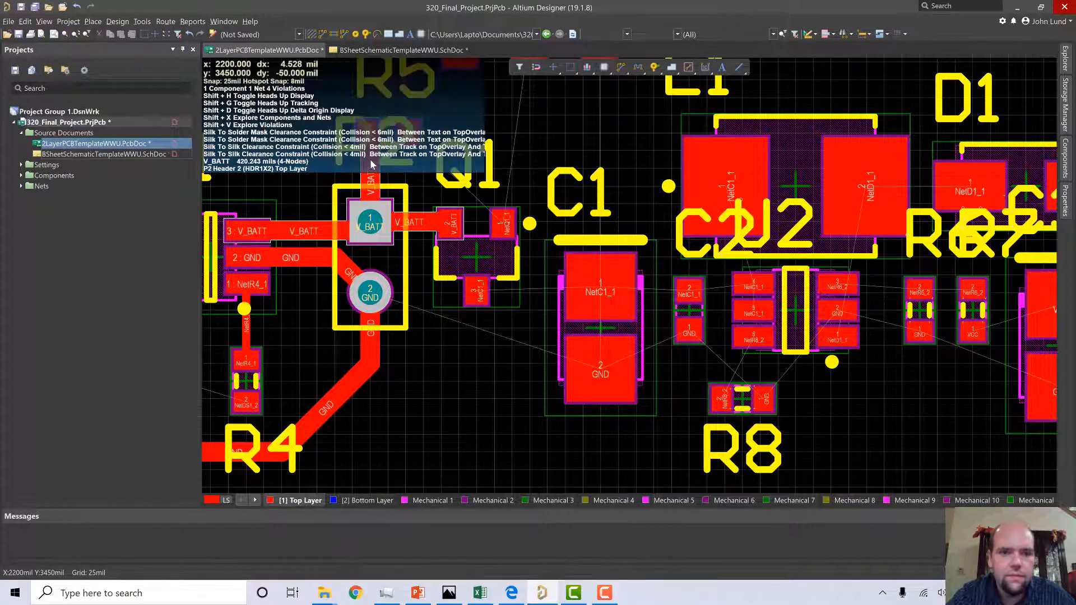
{"action": "key", "text": "ctrl+z"}
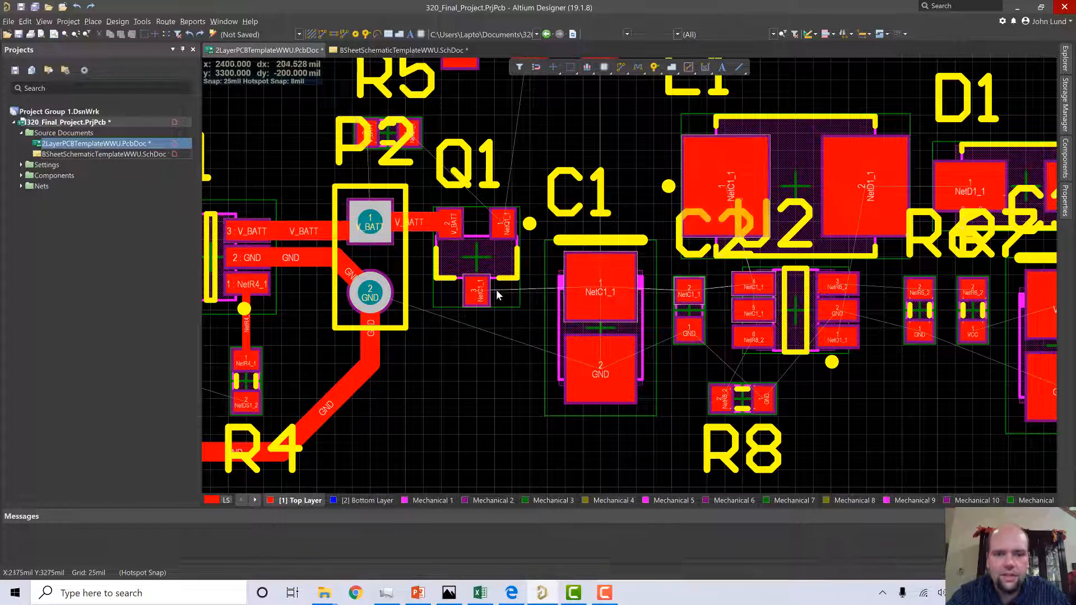
Route a 28 mil NetC1_1 track on the Top Layer from Q1 pad 3 to C1 pad 1.
{"action": "left_click", "coordinate": [320, 36]}
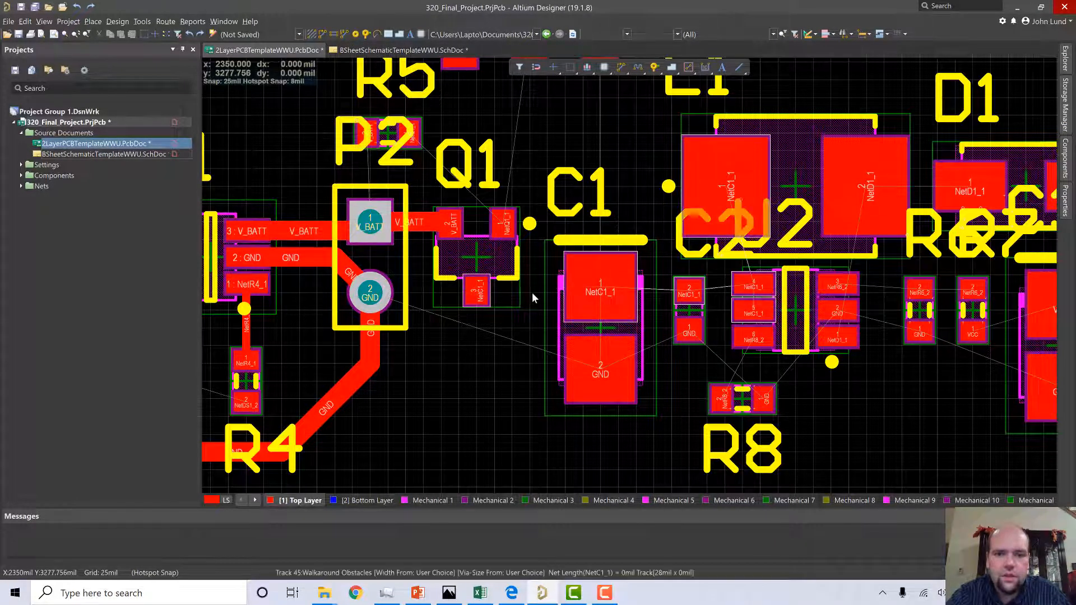
{"action": "left_click", "coordinate": [608, 288]}
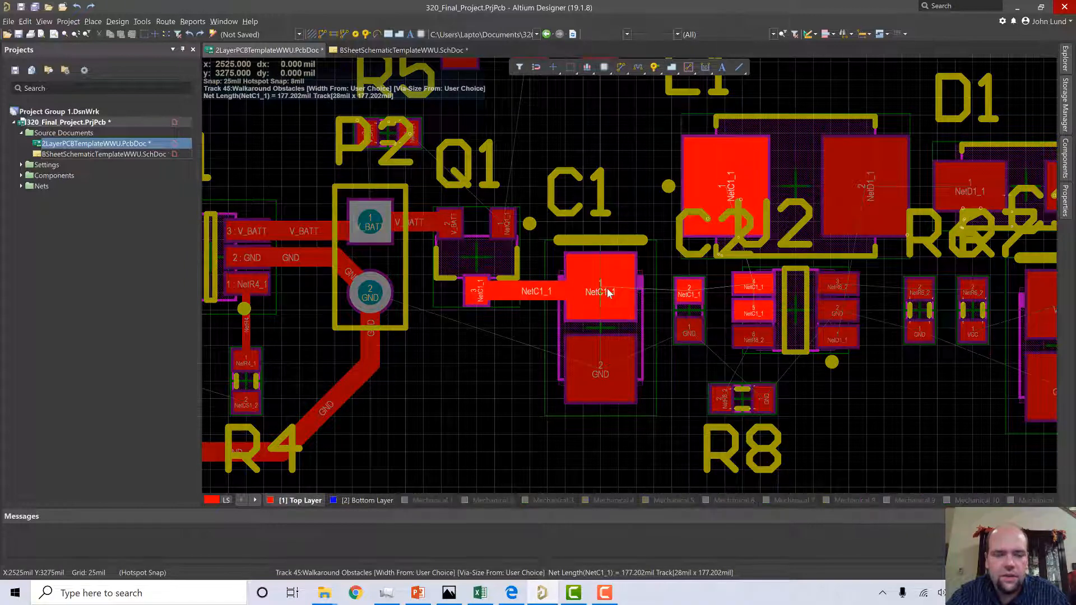
{"action": "right_click", "coordinate": [609, 290]}
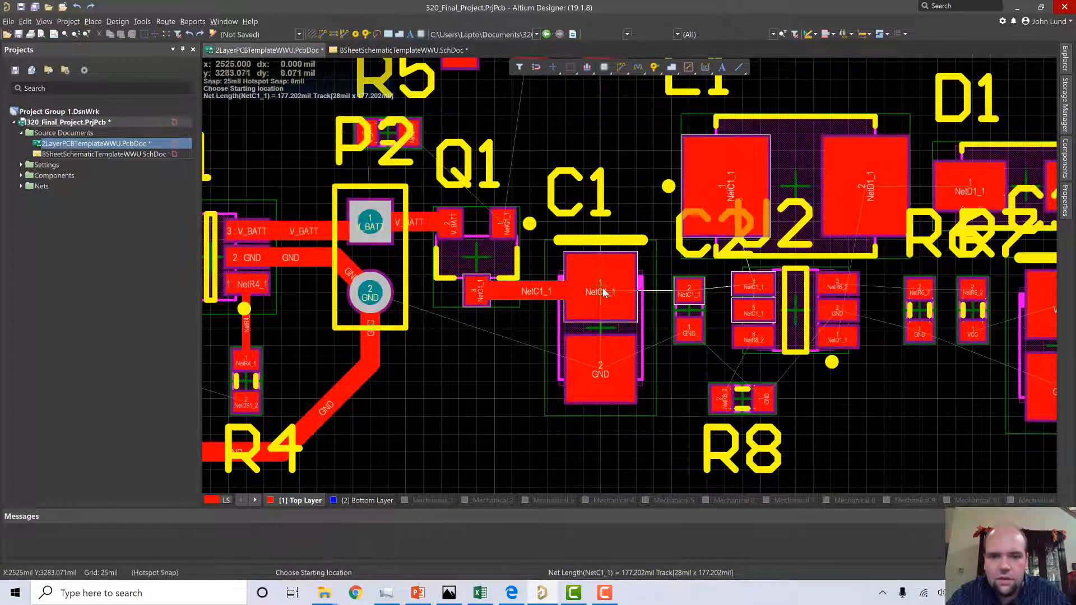
Route NetC1_1 from C1 pad 1 through C2 pad 2 to U2 pad 5.
{"action": "left_click", "coordinate": [603, 291]}
{"action": "left_click", "coordinate": [689, 292]}
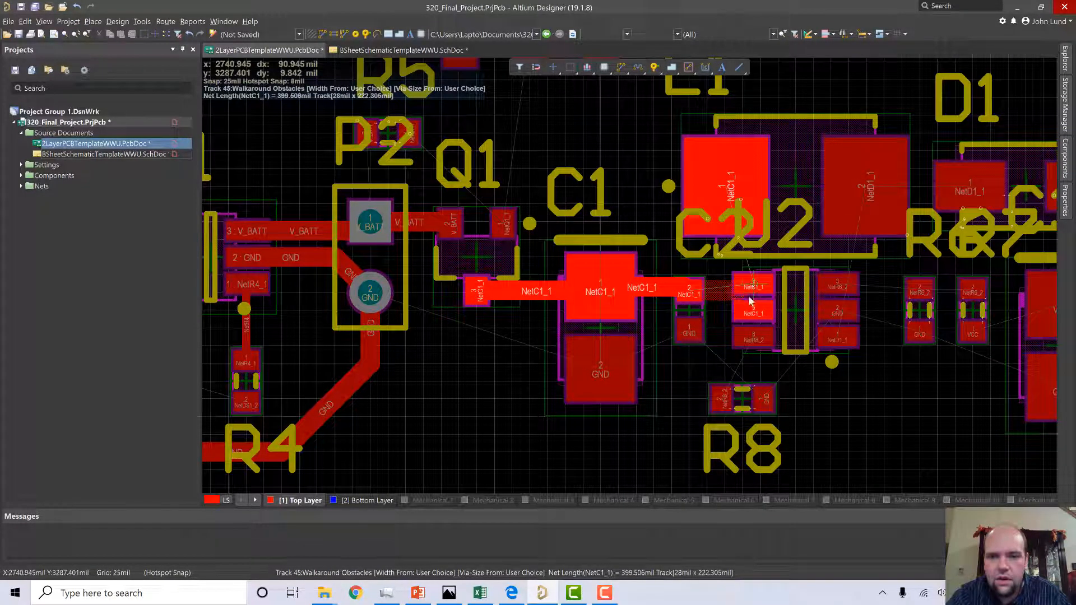
{"action": "left_click", "coordinate": [751, 316]}
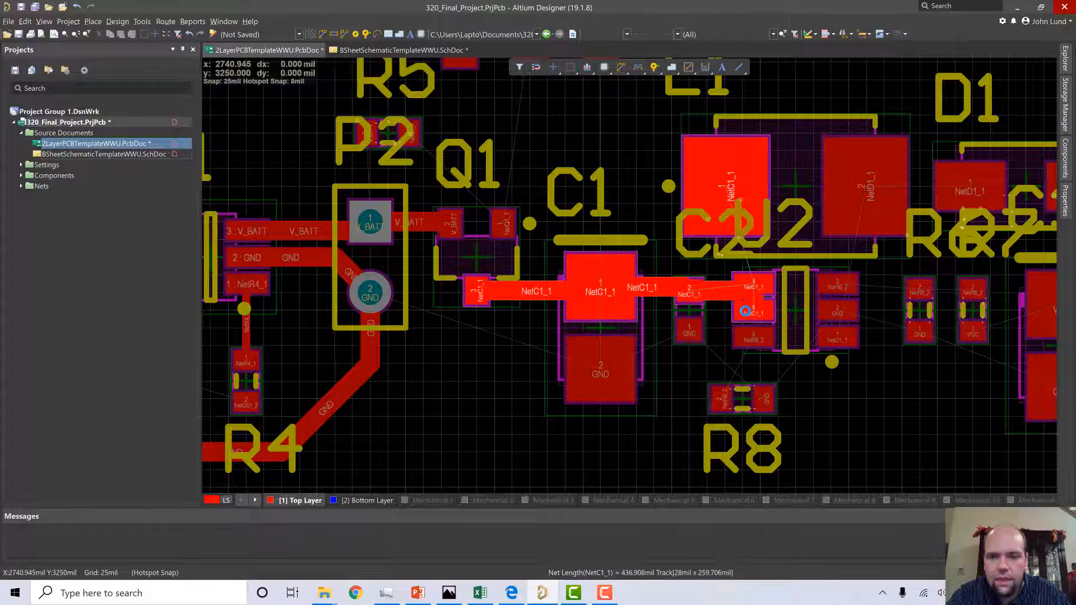
End the routing and delete the straight NetC1_1 track segment between C2 pad 2 and U2.
{"action": "scroll", "coordinate": [714, 334], "scroll_direction": "up", "scroll_amount": 1}
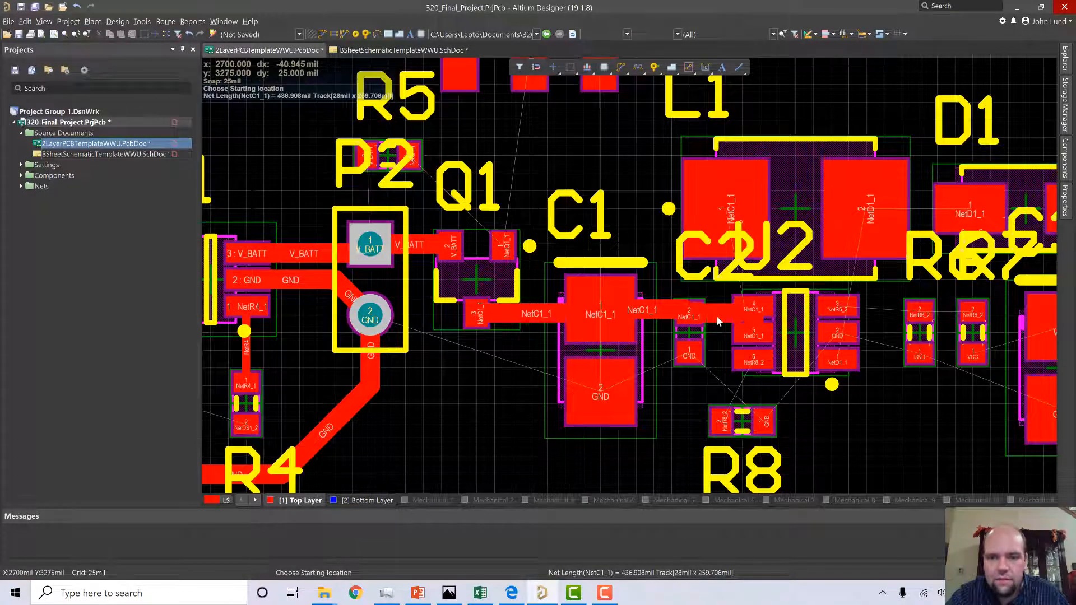
{"action": "scroll", "coordinate": [715, 316], "scroll_direction": "up", "scroll_amount": 5, "text": "ctrl"}
{"action": "right_click", "coordinate": [714, 312]}
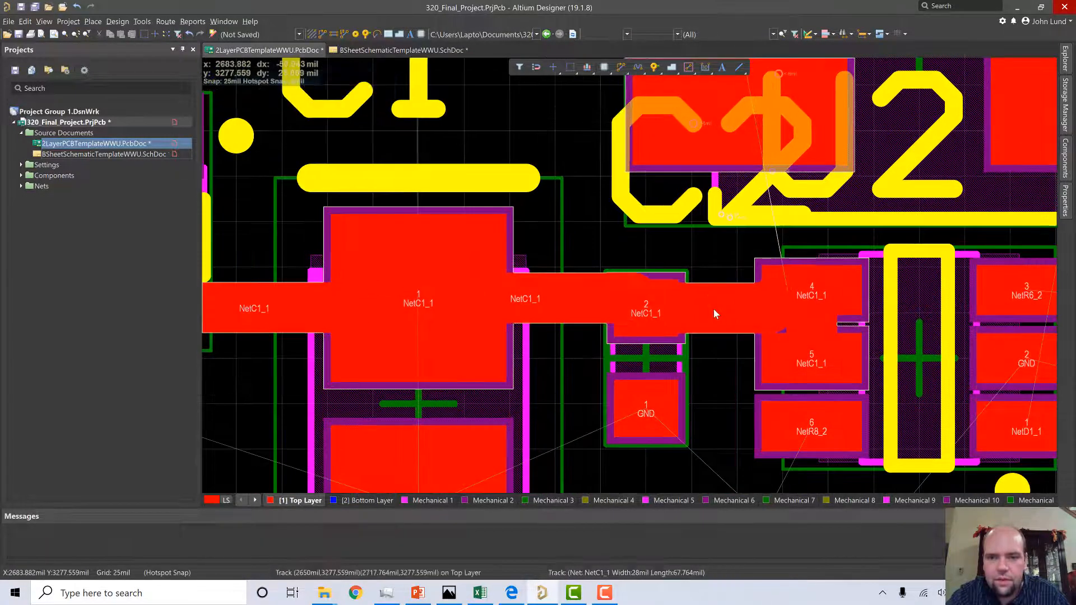
{"action": "left_click", "coordinate": [713, 308]}
{"action": "mouse_move", "coordinate": [716, 306]}
{"action": "left_mouse_down"}
{"action": "mouse_move", "coordinate": [720, 280]}
{"action": "mouse_move", "coordinate": [695, 302]}
{"action": "mouse_move", "coordinate": [646, 282]}
{"action": "mouse_move", "coordinate": [716, 304]}
{"action": "left_mouse_up"}
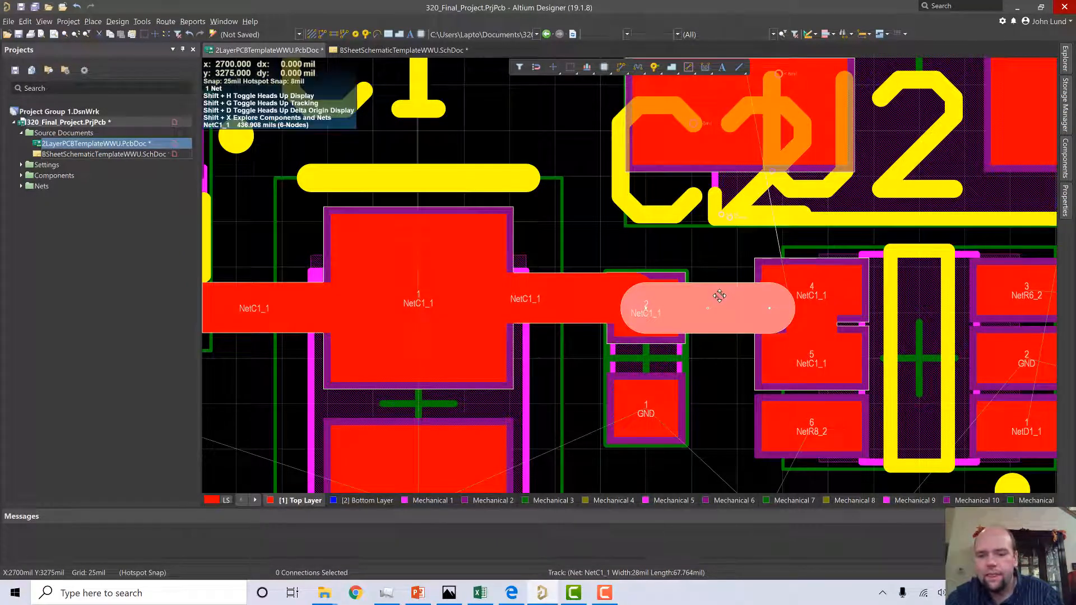
{"action": "key", "text": "Delete"}
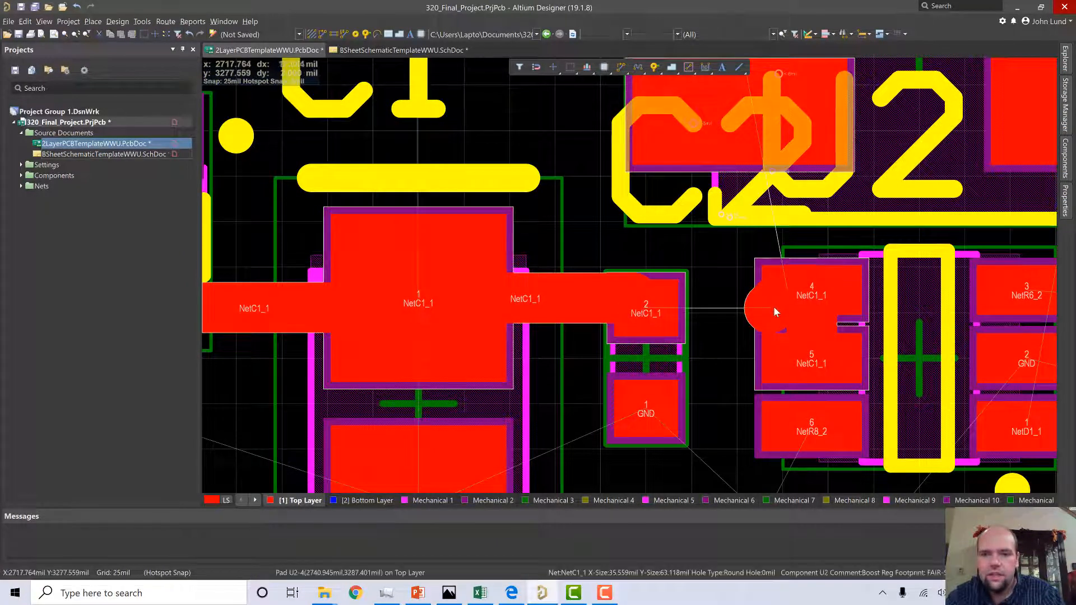
Delete the leftover NetC1_1 stub at U2 pad 4 and the track pieces between C1 pad 1 and C2 pad 2.
{"action": "key", "text": "ctrl+w"}
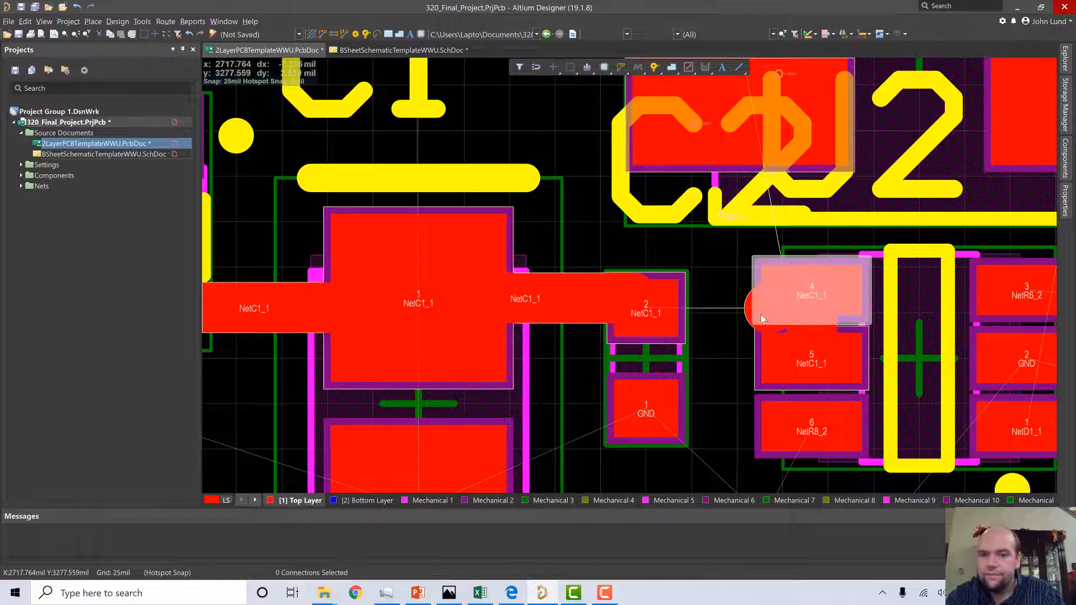
{"action": "left_click", "coordinate": [772, 307]}
{"action": "left_click", "coordinate": [798, 317]}
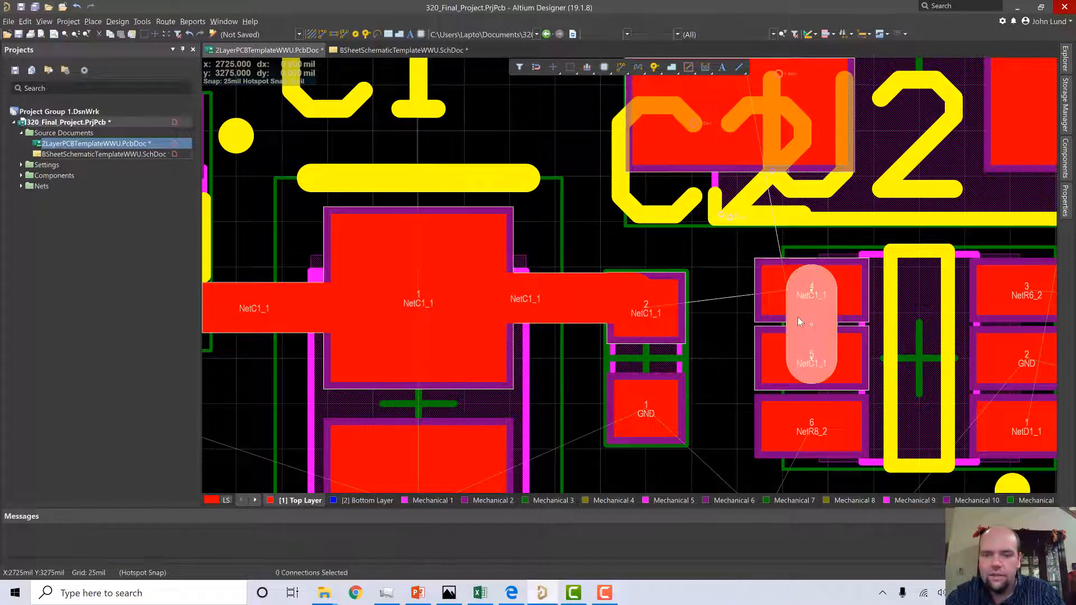
{"action": "left_click", "coordinate": [633, 282]}
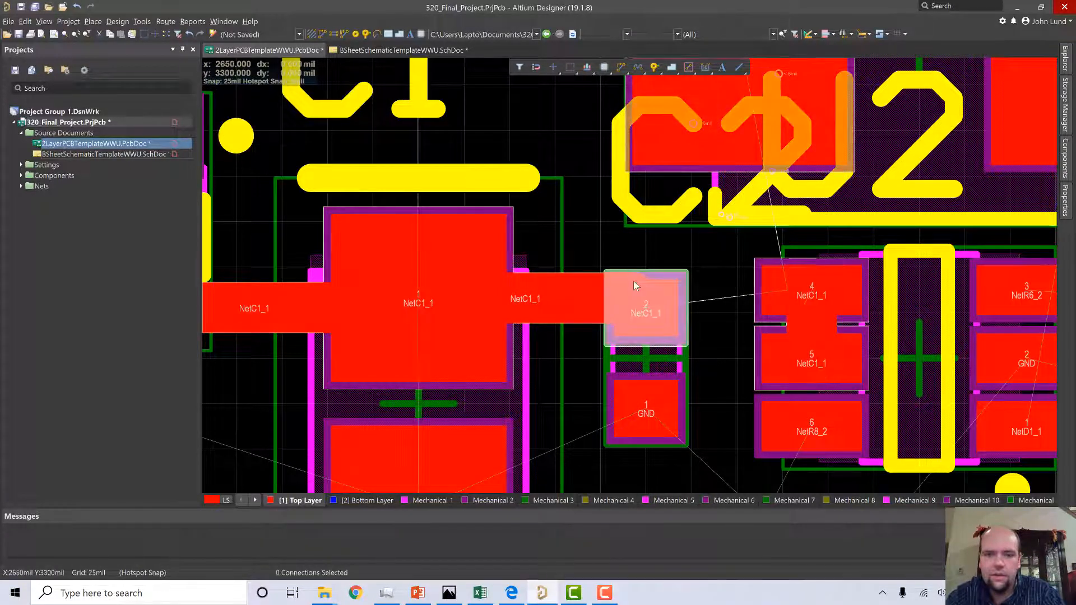
{"action": "right_click", "coordinate": [580, 286]}
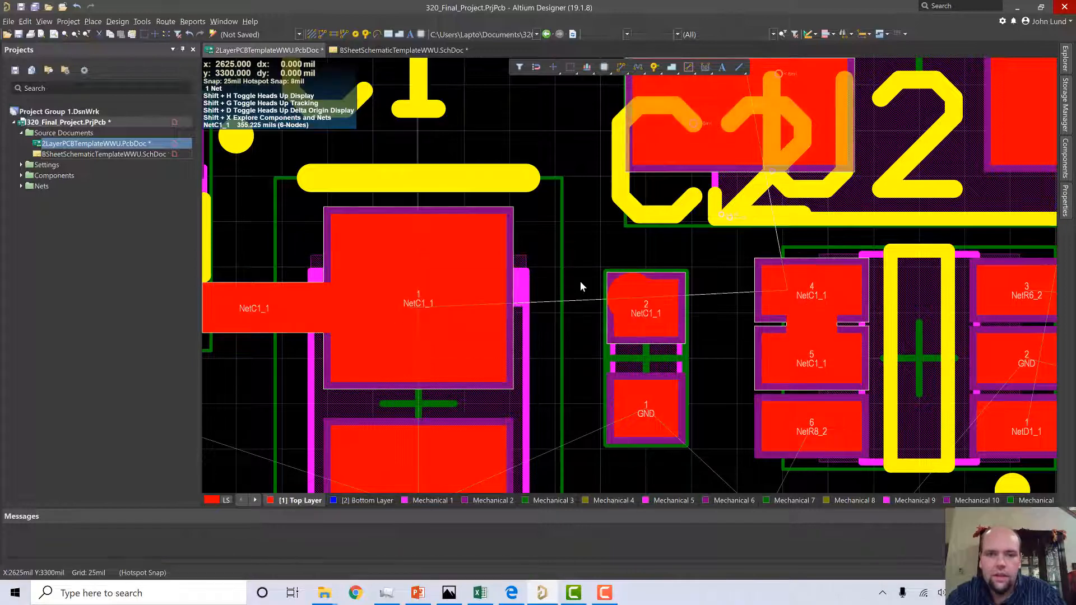
{"action": "left_click", "coordinate": [616, 289]}
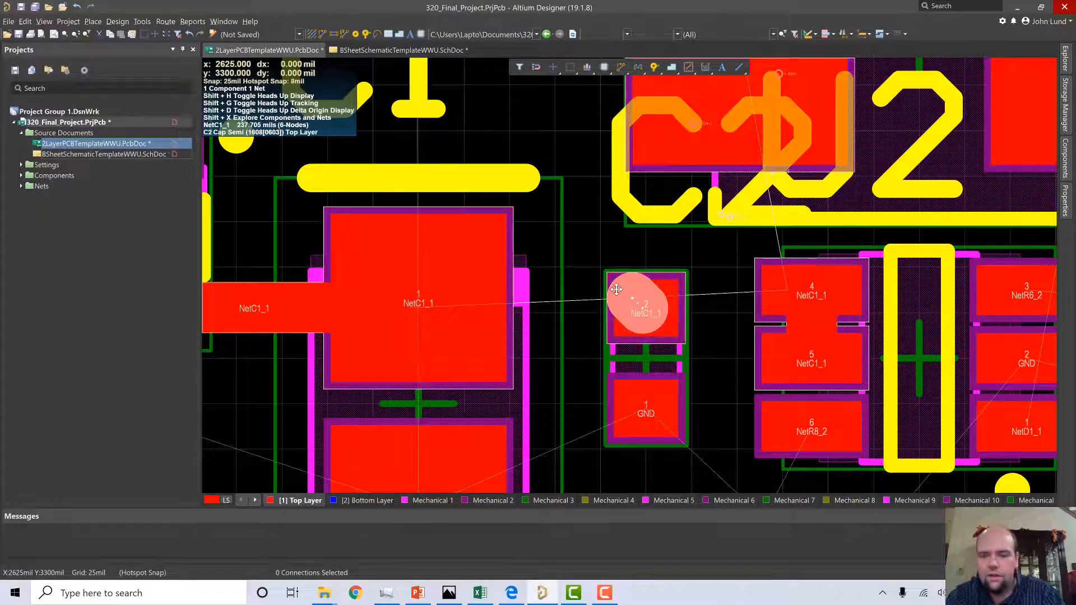
{"action": "key", "text": "Delete"}
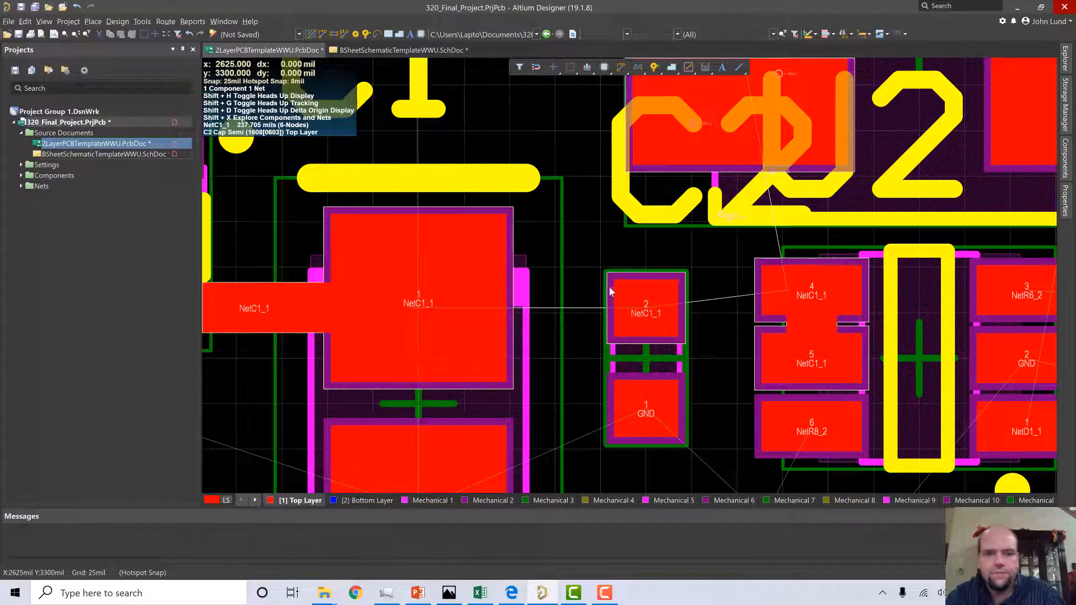
Route a straight 28 mil NetC1_1 track on the Top Layer from C1 pad 1 across C2 pad 2 to U2 pad 4.
{"action": "left_click", "coordinate": [321, 35]}
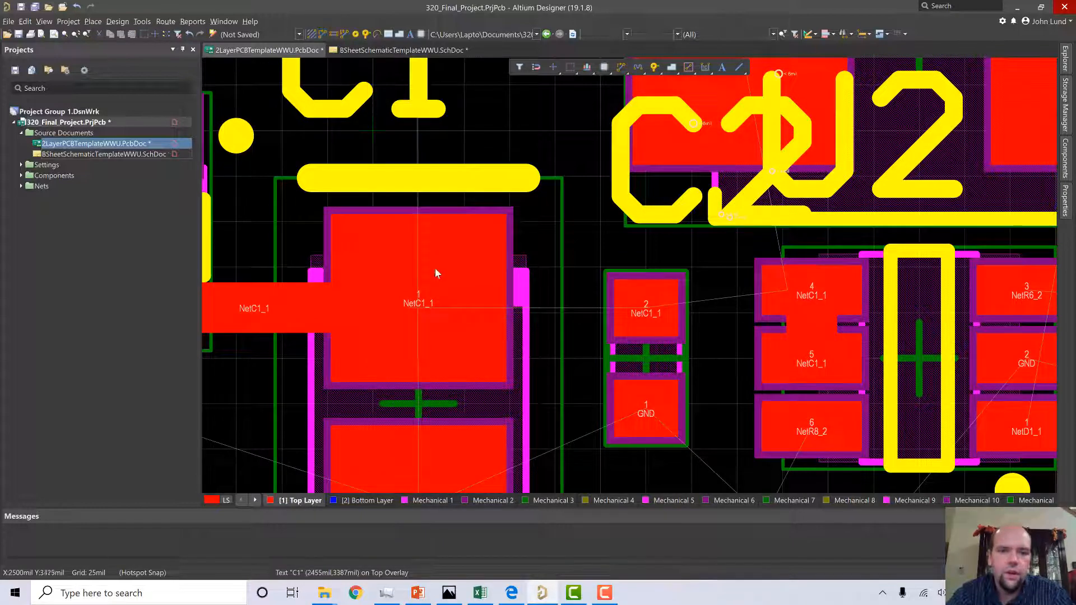
{"action": "left_click", "coordinate": [422, 313]}
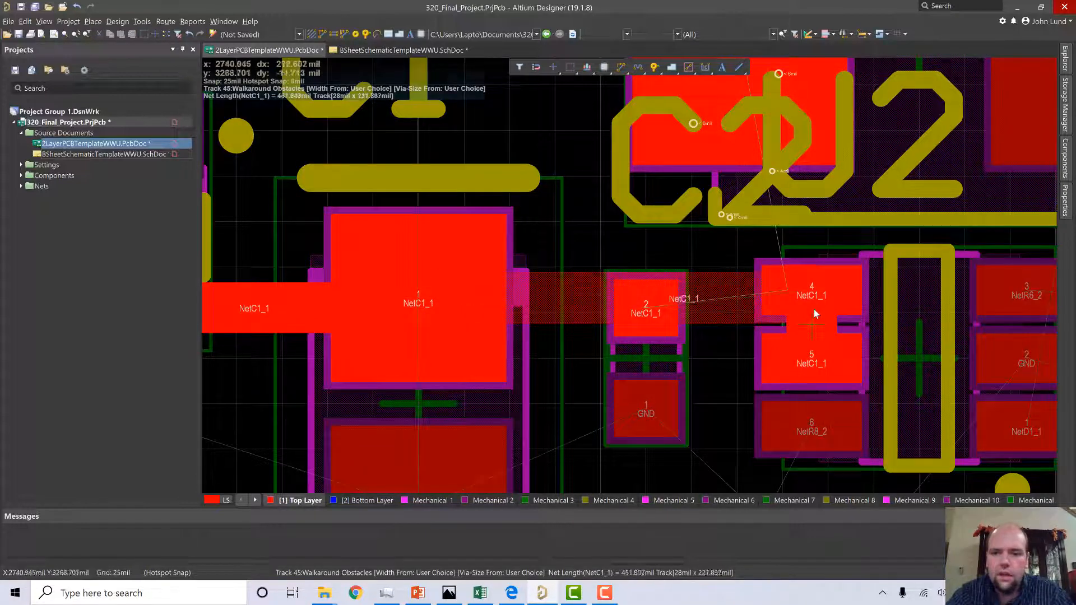
{"action": "left_click", "coordinate": [820, 305]}
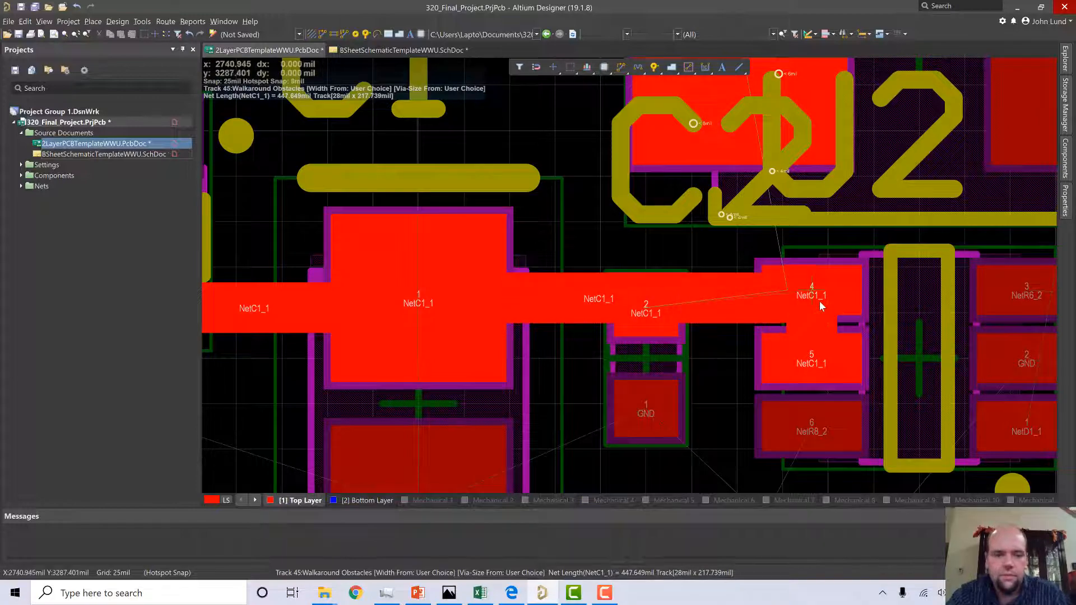
{"action": "right_click", "coordinate": [820, 305]}
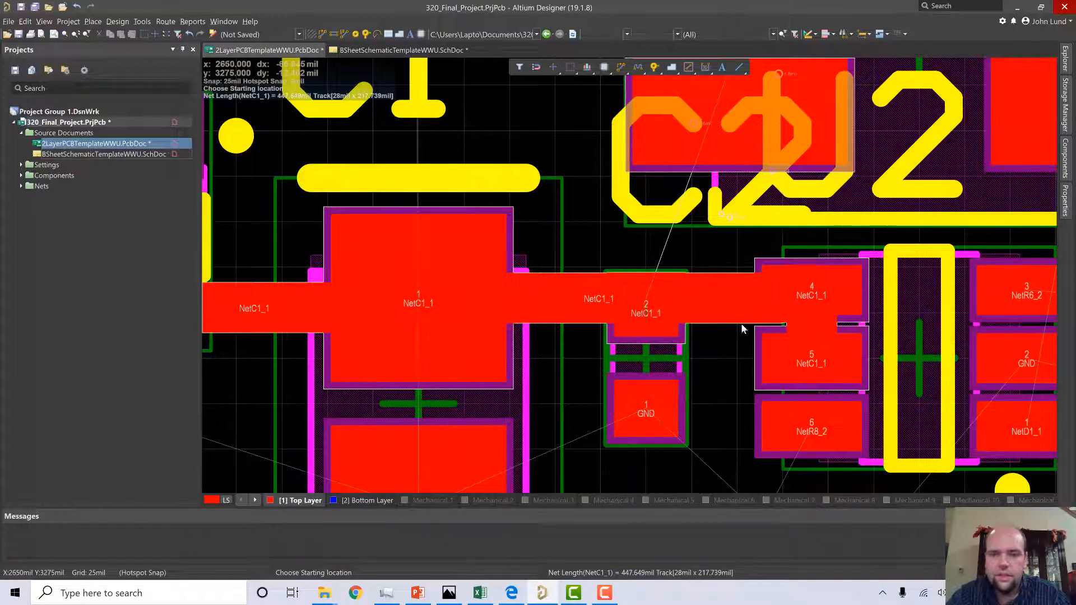
Route a 28 mil NetC1_1 track from C2 pad 2 up to pad 1 of the large component above U2.
{"action": "scroll", "coordinate": [799, 335], "scroll_direction": "down", "scroll_amount": 3}
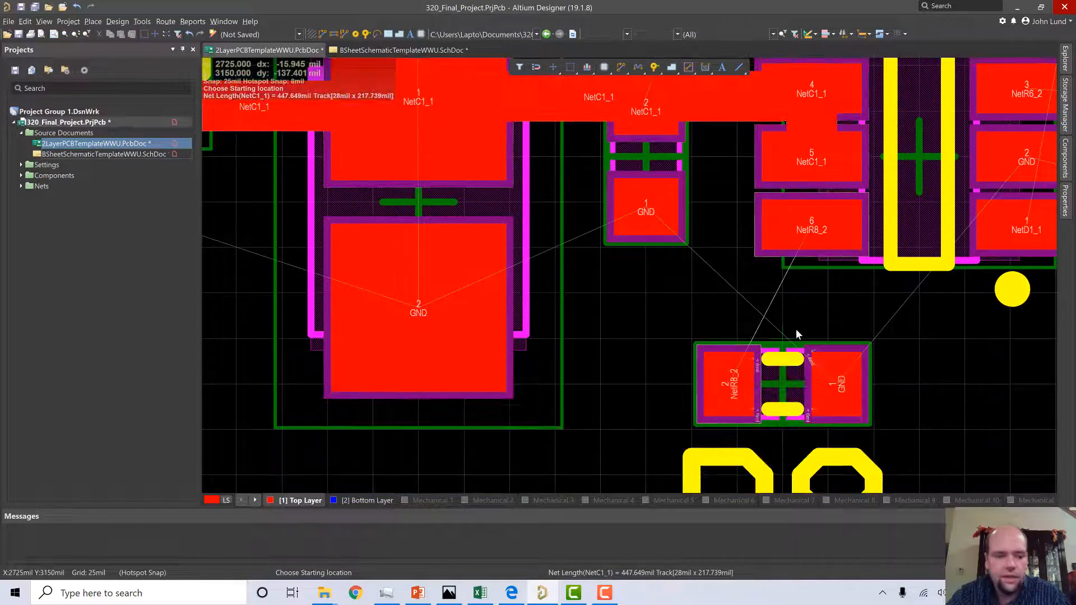
{"action": "scroll", "coordinate": [795, 328], "scroll_direction": "down", "scroll_amount": 3, "text": "ctrl"}
{"action": "scroll", "coordinate": [709, 304], "scroll_direction": "up", "scroll_amount": 3, "text": "ctrl"}
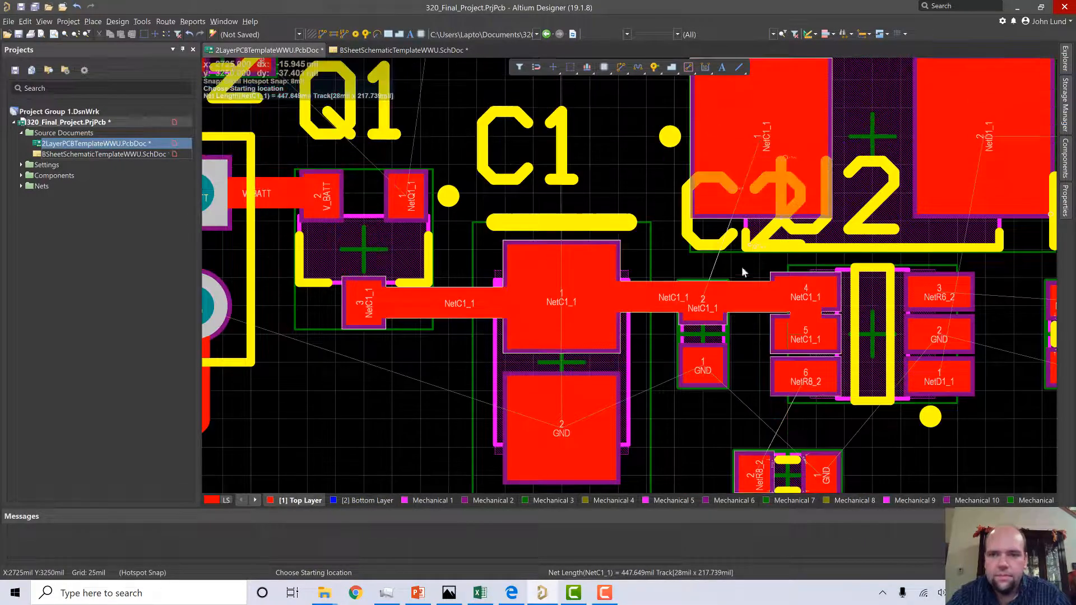
{"action": "left_click", "coordinate": [714, 297]}
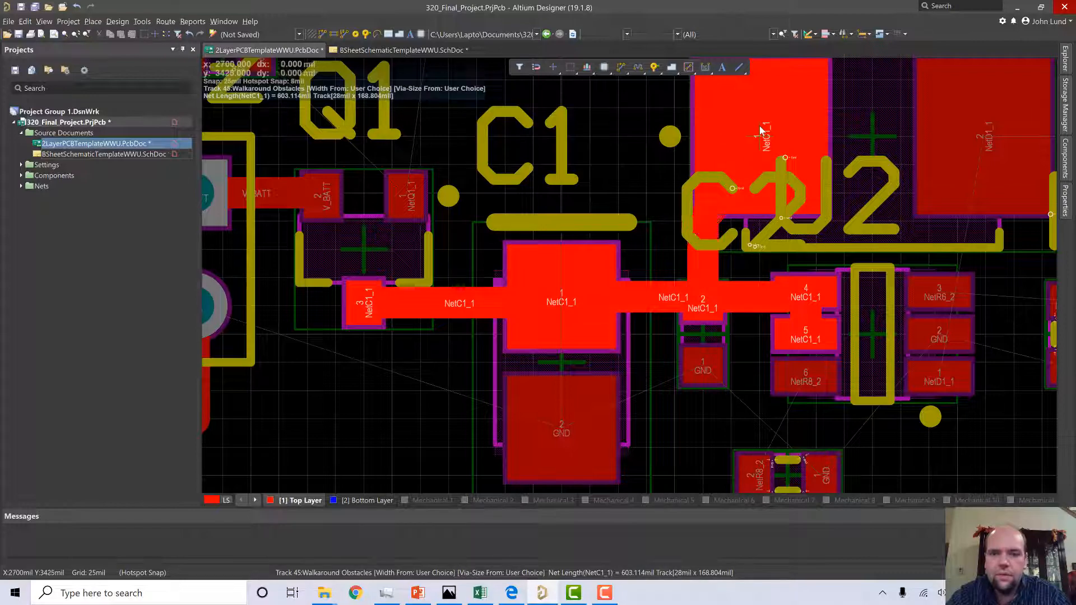
{"action": "left_click", "coordinate": [766, 150]}
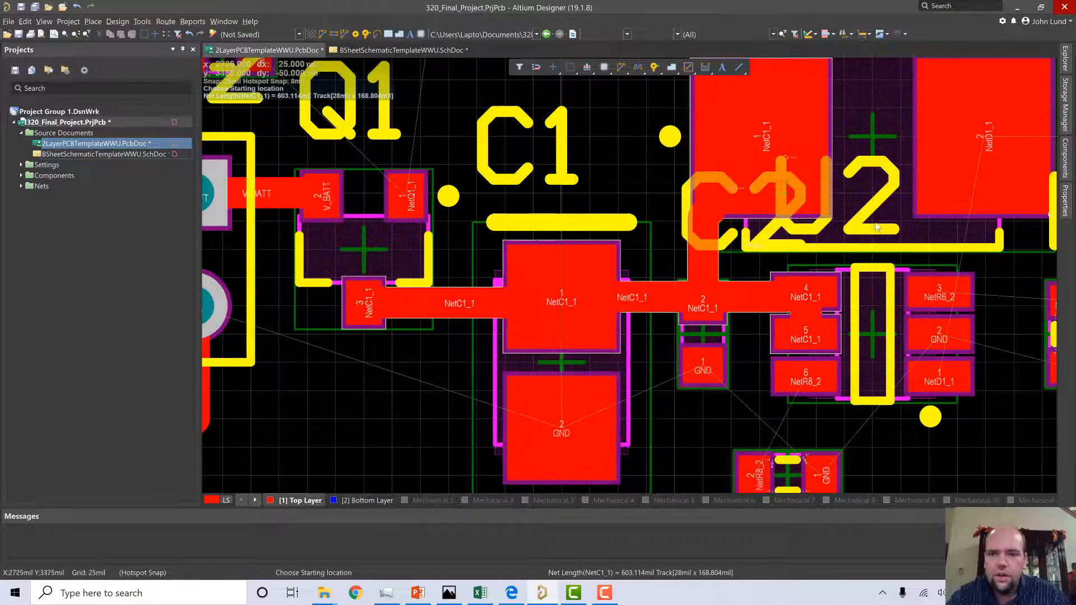
Route a 28 mil NetD1_1 track from pad 2 of the large component above U2 to the neighbouring component's NetD1_1 pad.
{"action": "scroll", "coordinate": [986, 412], "scroll_direction": "up", "scroll_amount": 1}
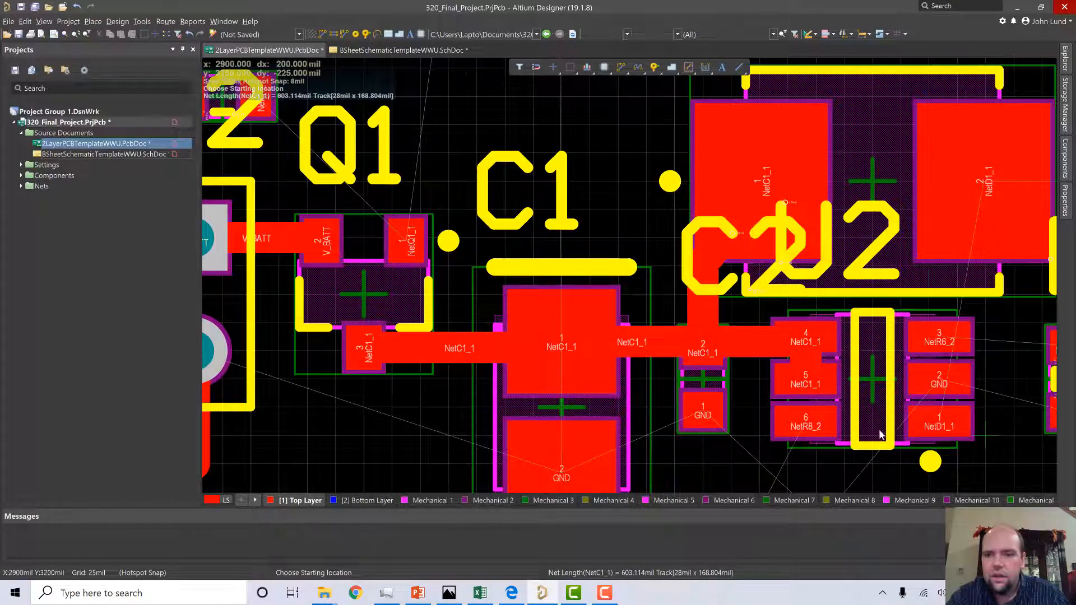
{"action": "right_click_drag", "start_coordinate": [991, 218], "coordinate": [688, 205]}
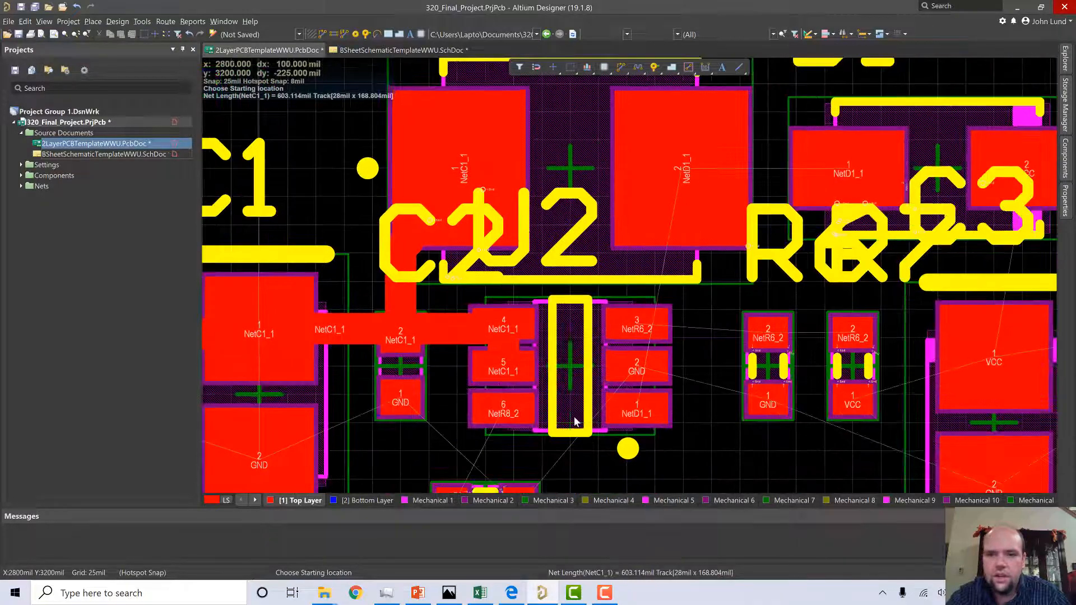
{"action": "left_click", "coordinate": [693, 172]}
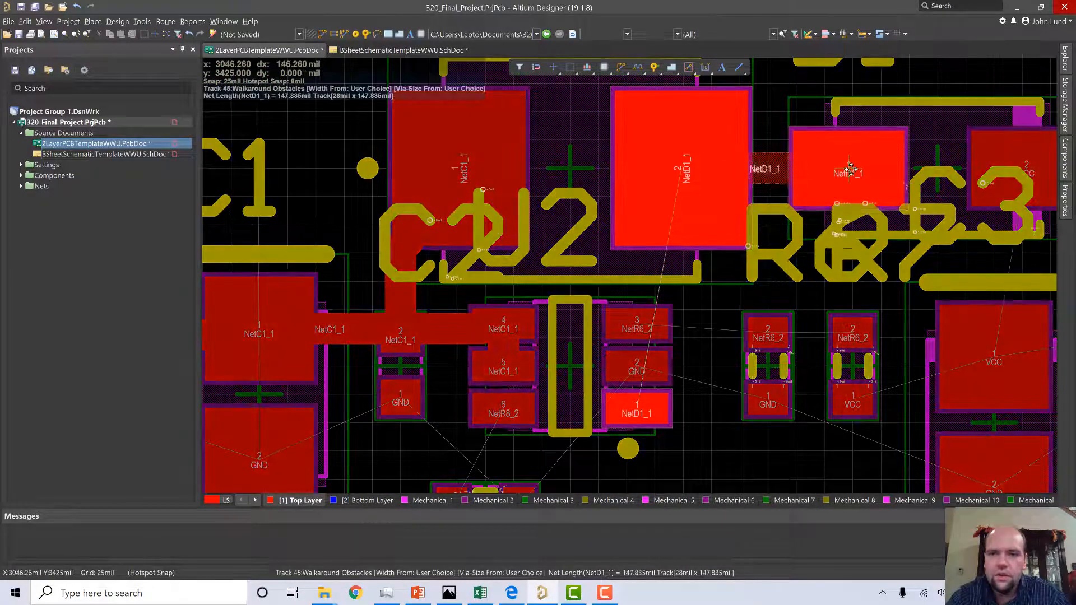
{"action": "left_click", "coordinate": [850, 169]}
Route 28 mil VCC tracks to C3 pad 1 from the VCC pad above it and from the VCC pad of the adjacent resistor.
{"action": "scroll", "coordinate": [1029, 125], "scroll_direction": "down", "scroll_amount": 1}
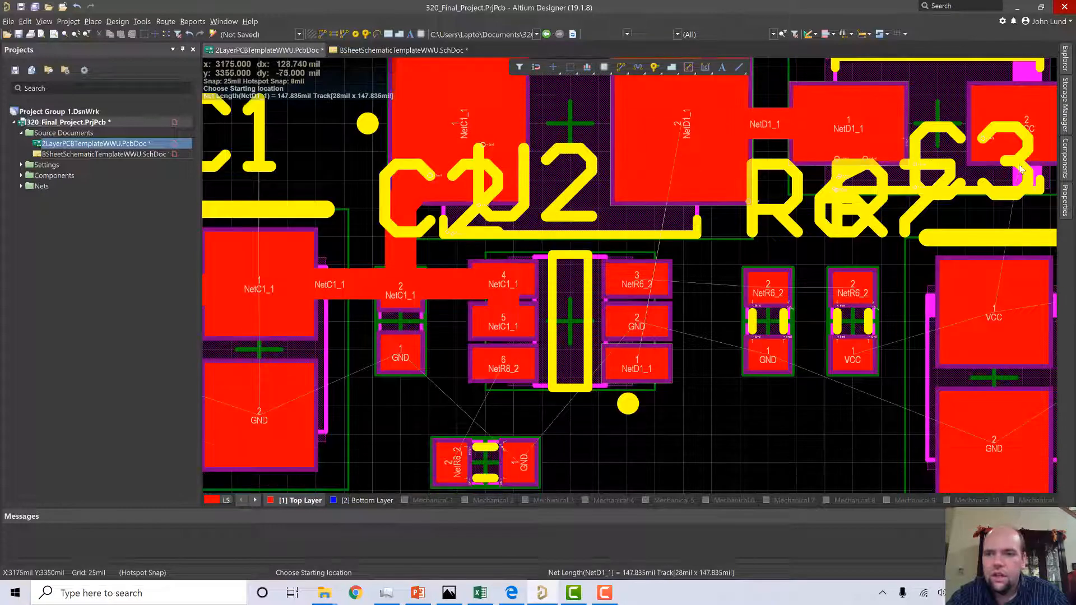
{"action": "left_click", "coordinate": [1029, 130]}
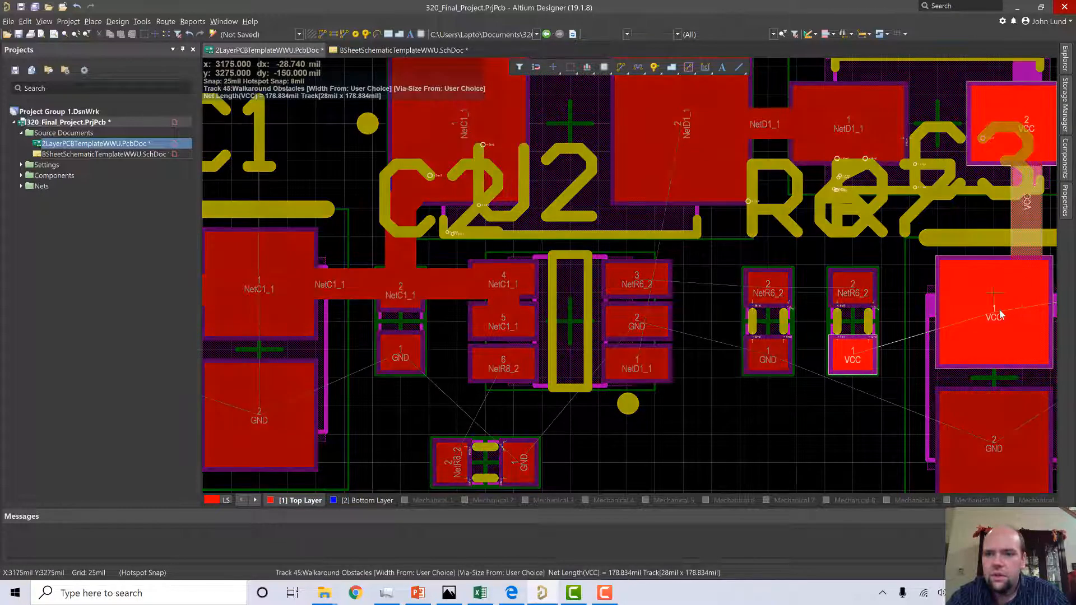
{"action": "left_click", "coordinate": [998, 317]}
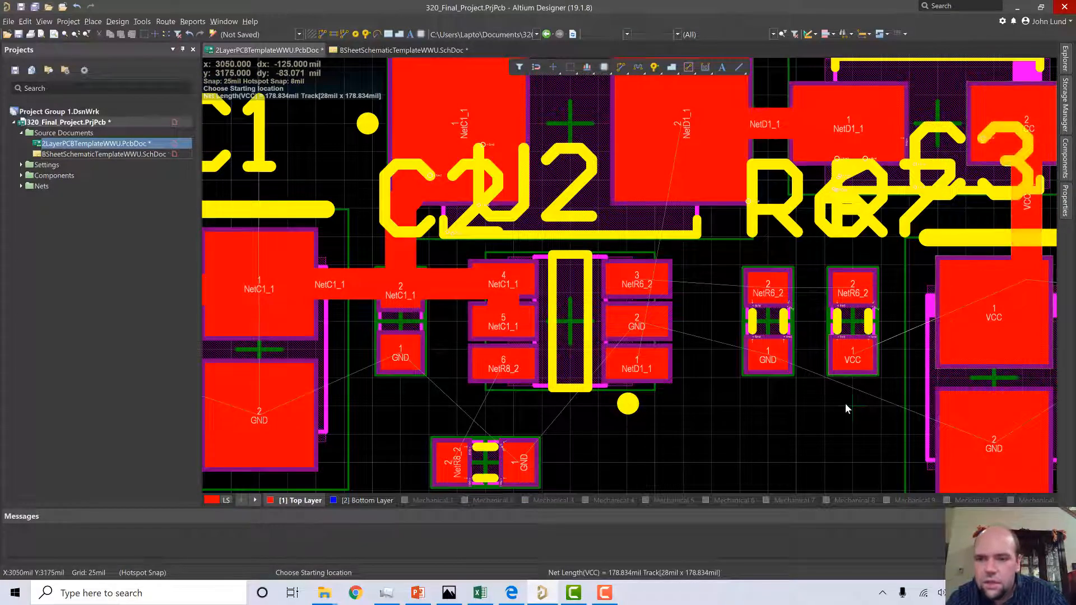
{"action": "left_click", "coordinate": [855, 367]}
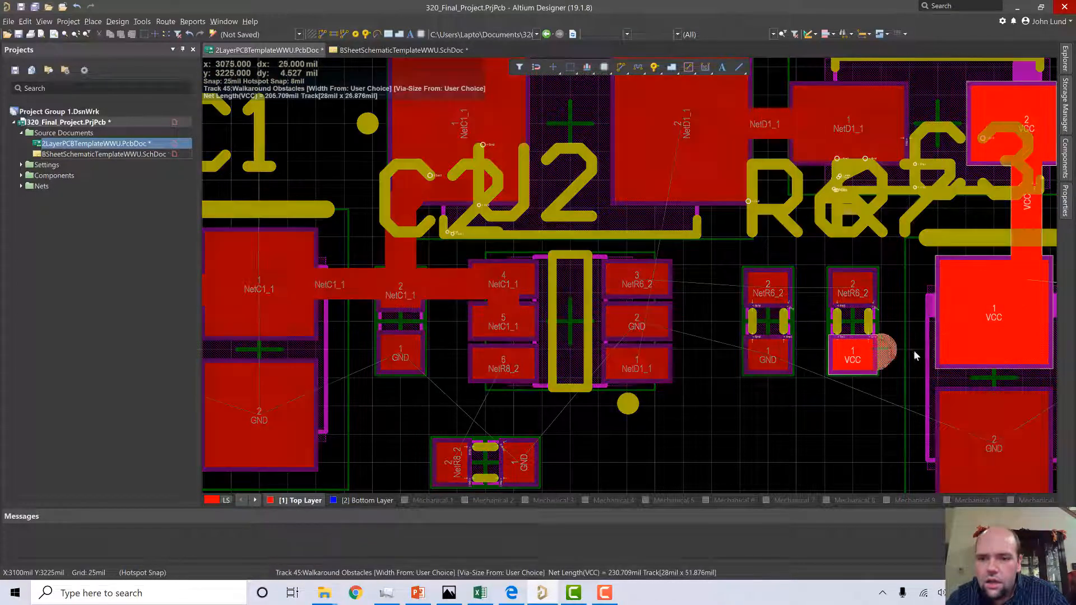
{"action": "left_click", "coordinate": [936, 328]}
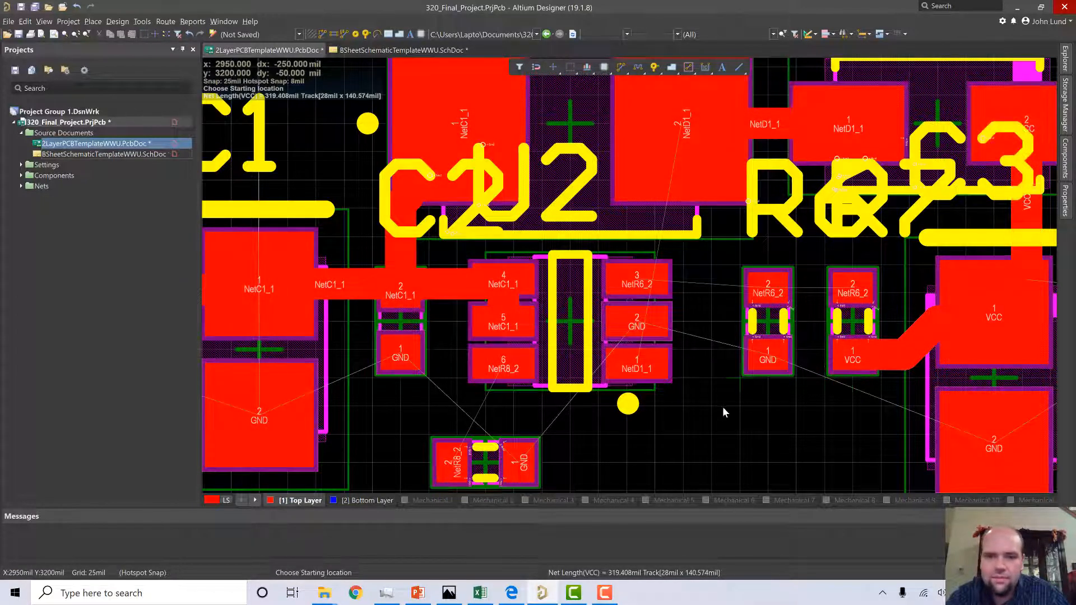
Route a 28 mil GND track on the Top Layer from P2 pad 2 through C1 pad 2 to C2 pad 1.
{"action": "scroll", "coordinate": [709, 408], "scroll_direction": "down", "scroll_amount": 2}
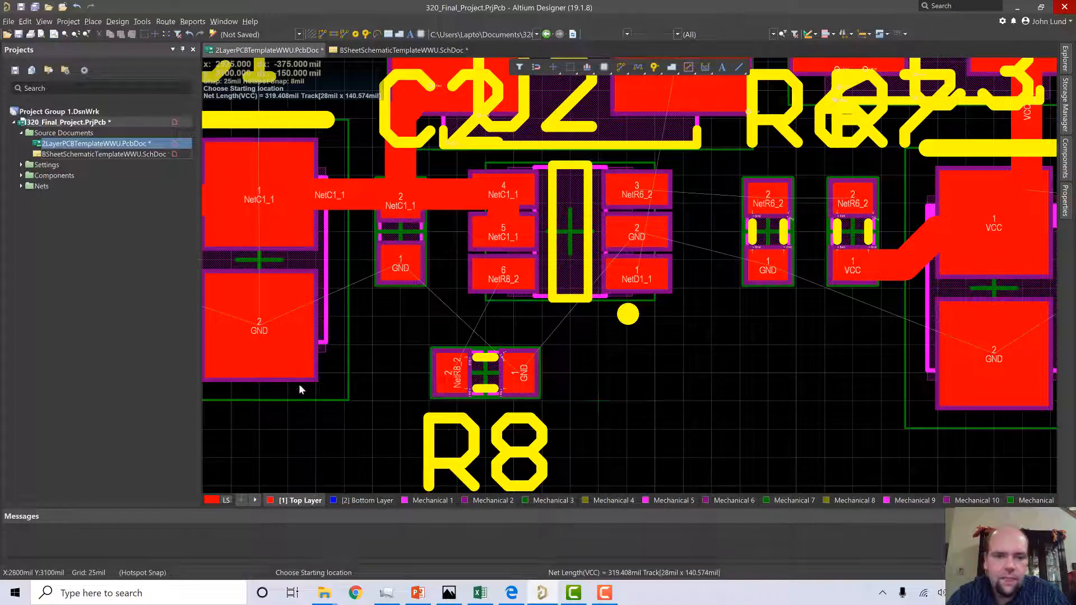
{"action": "scroll", "coordinate": [292, 377], "scroll_direction": "down", "scroll_amount": 1}
{"action": "scroll", "coordinate": [267, 365], "scroll_direction": "down", "scroll_amount": 2, "text": "ctrl"}
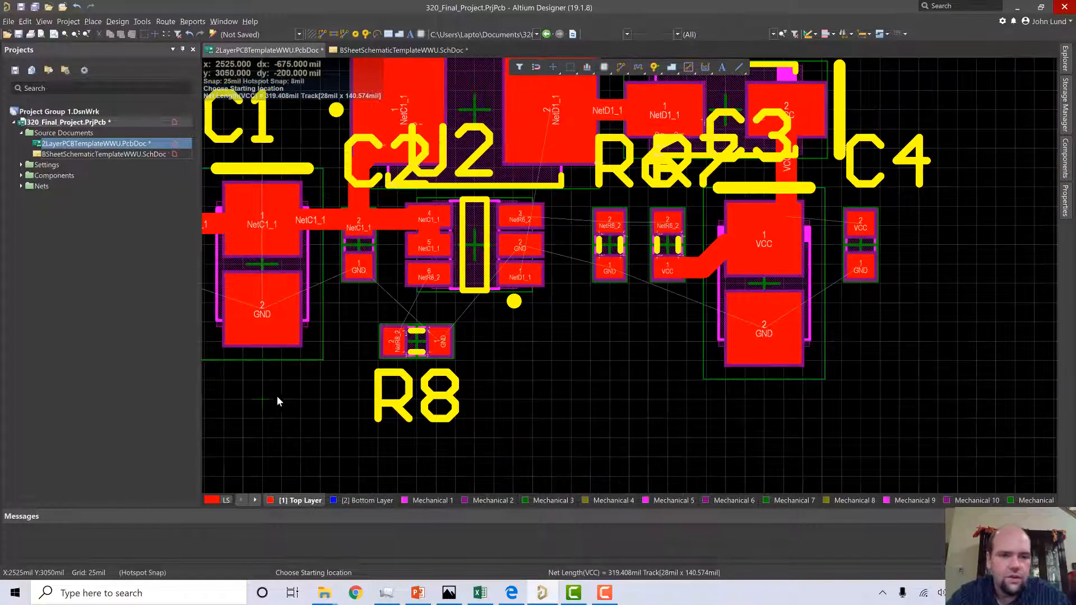
{"action": "right_click_drag", "start_coordinate": [276, 397], "coordinate": [421, 390]}
{"action": "right_click_drag", "start_coordinate": [536, 377], "coordinate": [747, 391]}
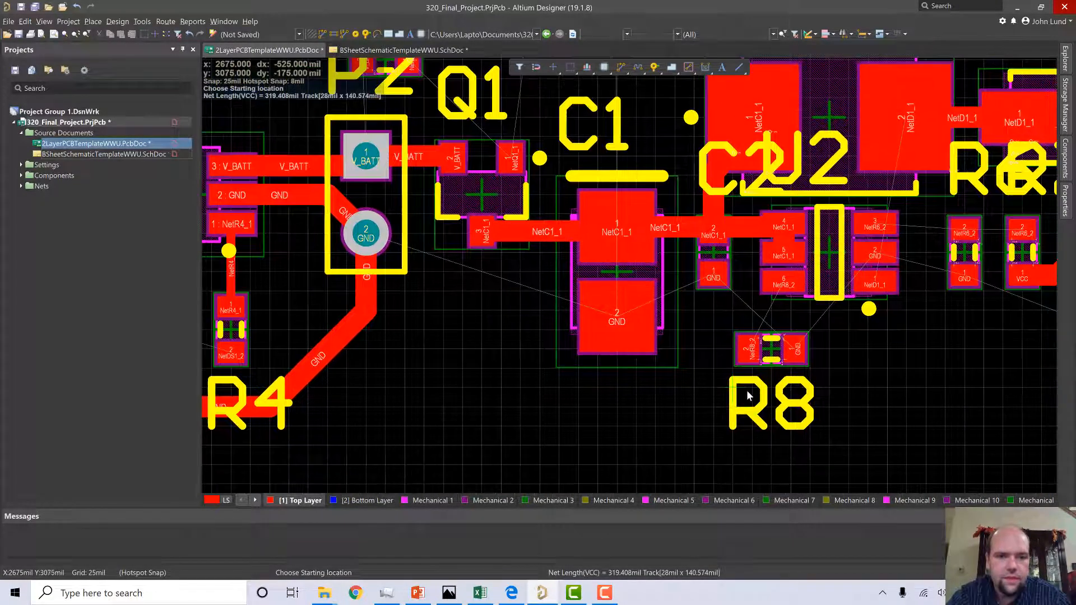
{"action": "right_click_drag", "start_coordinate": [427, 343], "coordinate": [451, 330]}
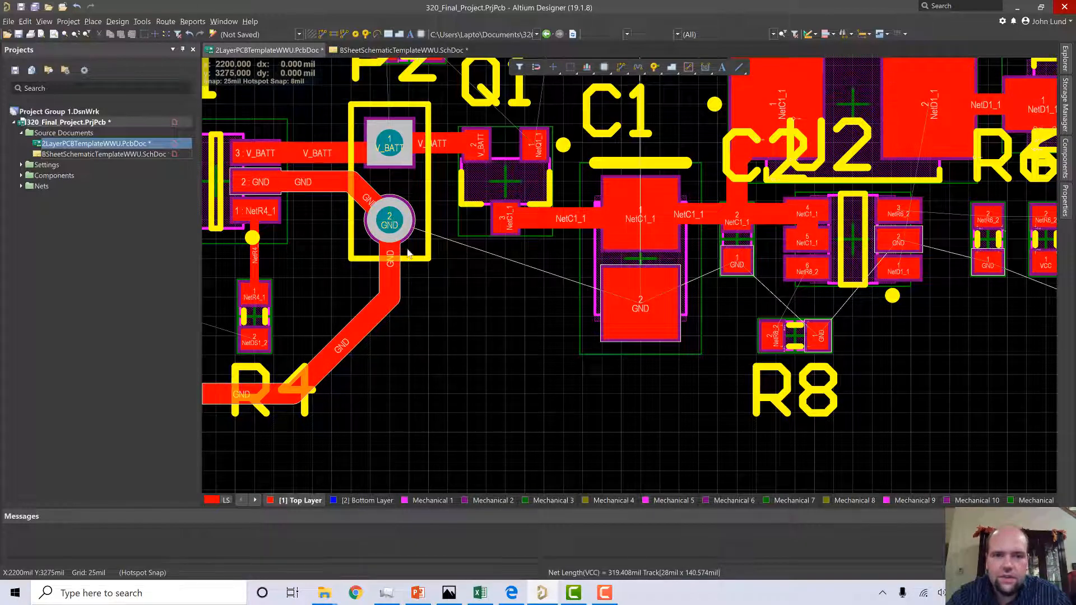
{"action": "left_click", "coordinate": [391, 222]}
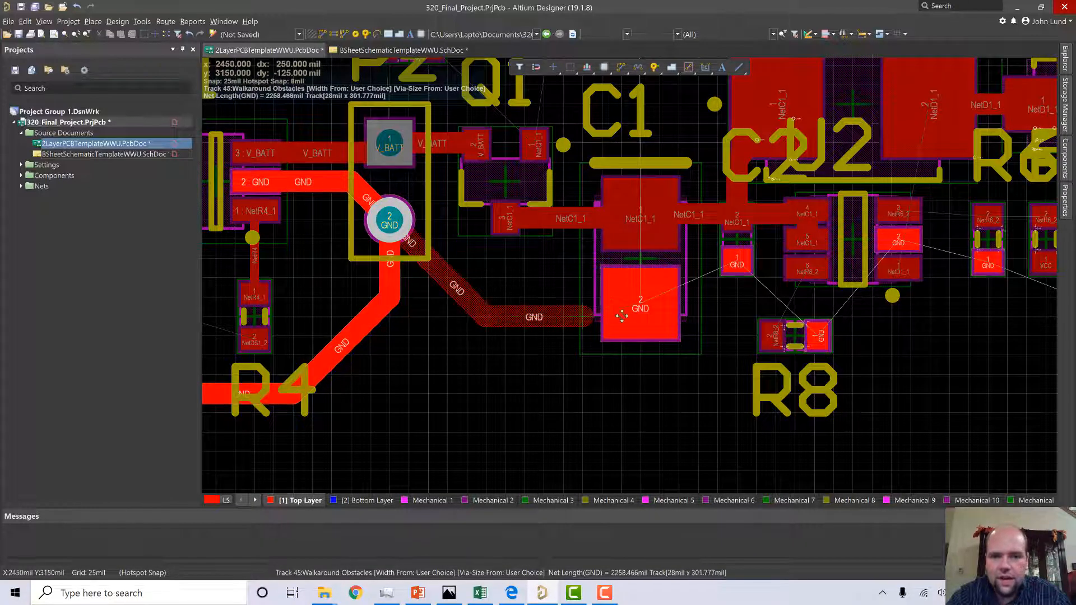
{"action": "left_click", "coordinate": [647, 308]}
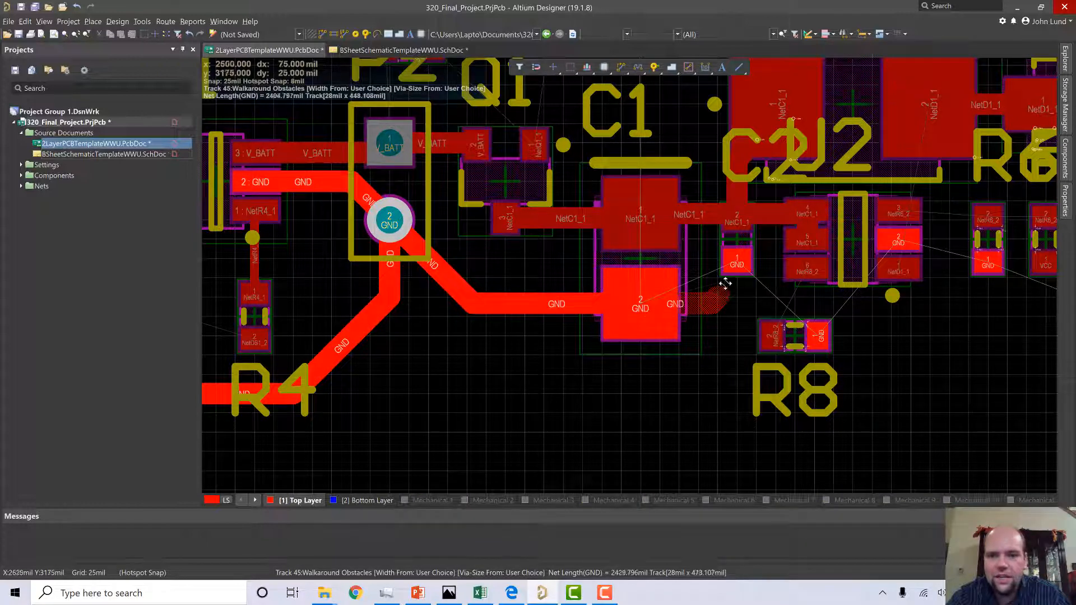
{"action": "left_click", "coordinate": [737, 264]}
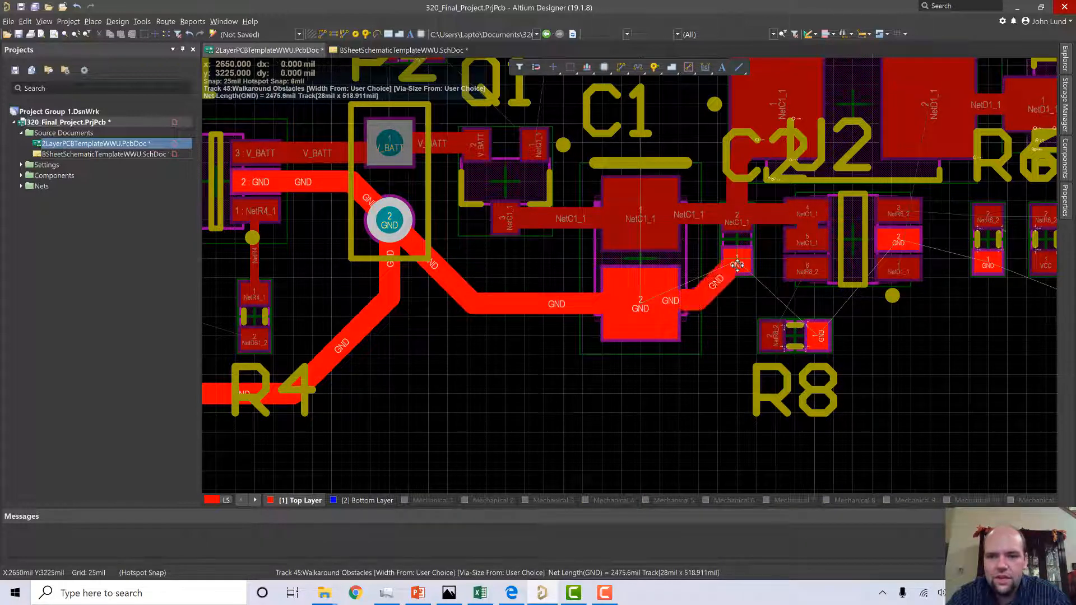
{"action": "key", "text": "BackSpace"}
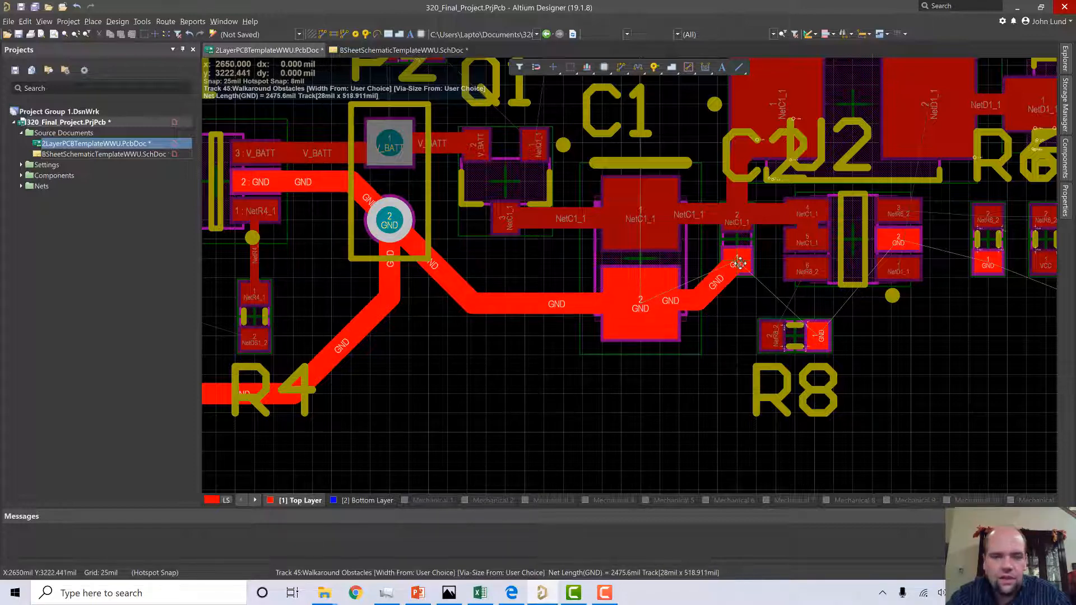
{"action": "left_click", "coordinate": [738, 264]}
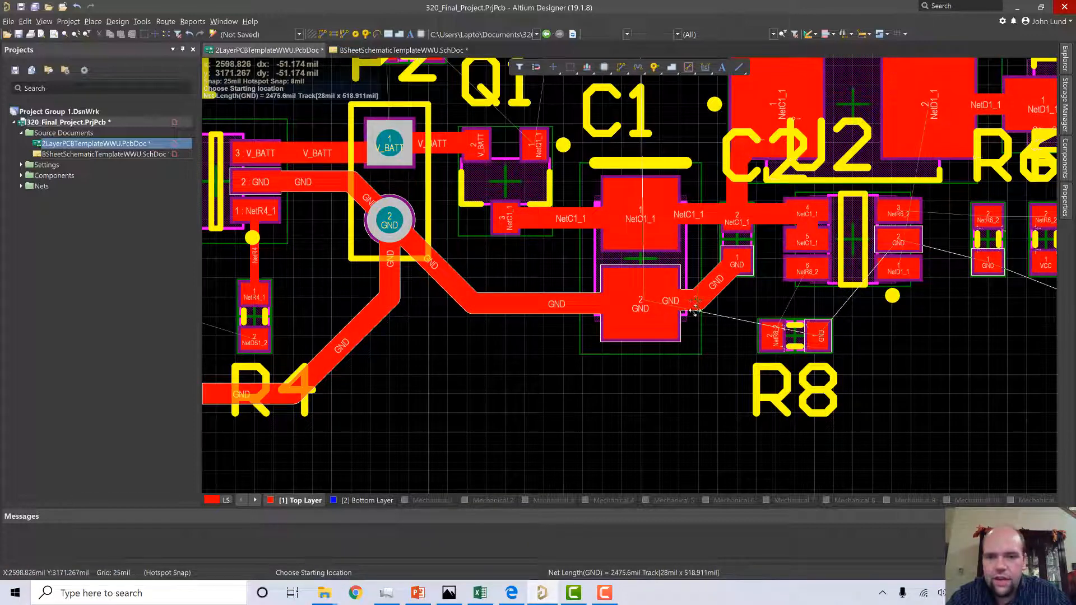
Route a 28 mil GND track from the bend beside C1 pad 2, passing below the R8 pads, to C3 pad 2.
{"action": "left_click", "coordinate": [695, 307]}
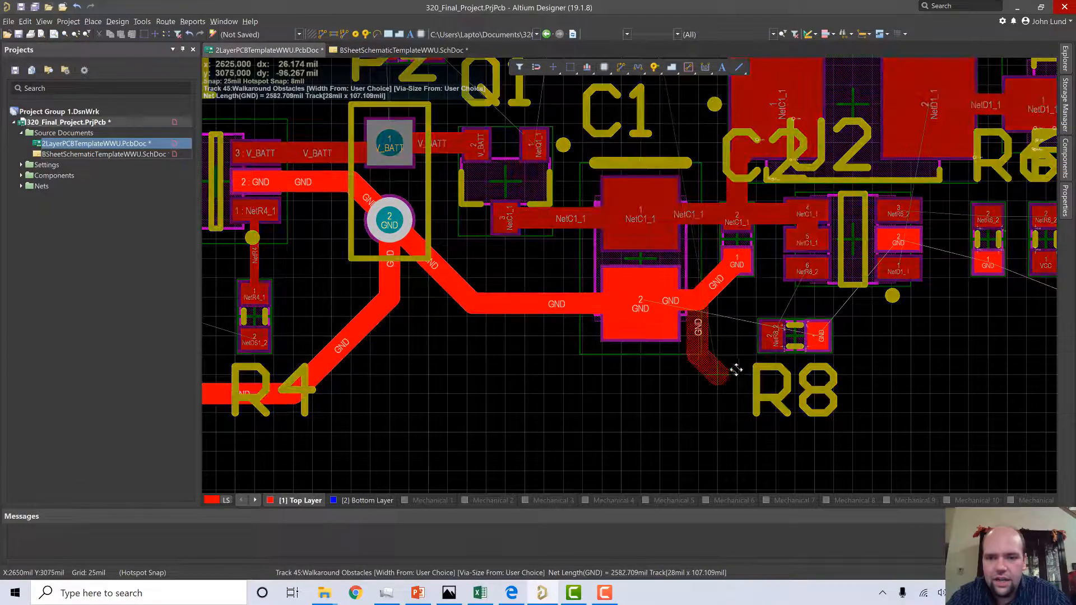
{"action": "left_click", "coordinate": [740, 376]}
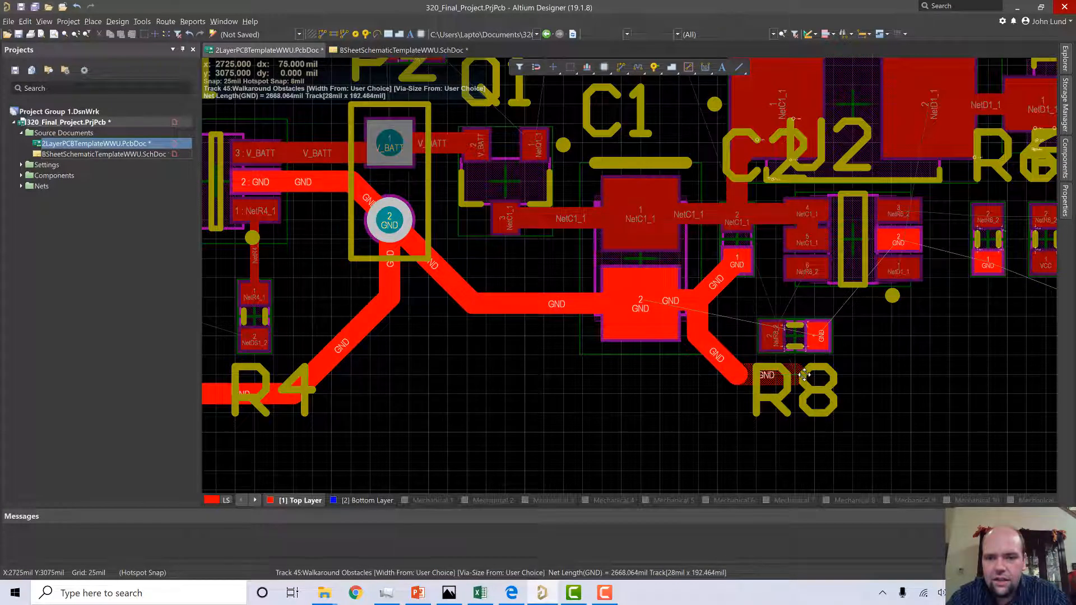
{"action": "left_click", "coordinate": [804, 375]}
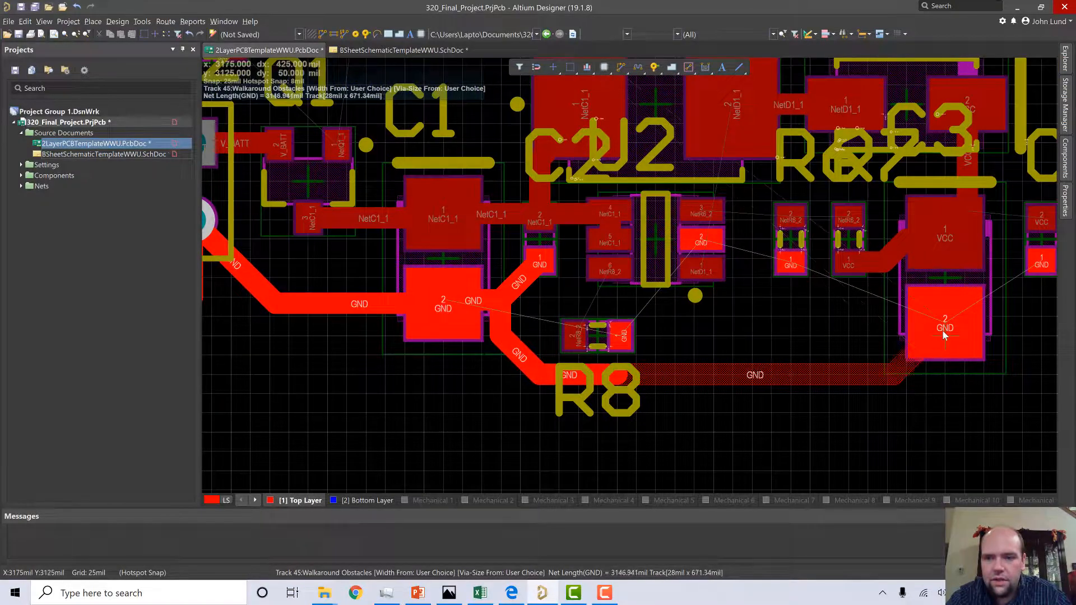
{"action": "left_click", "coordinate": [944, 335]}
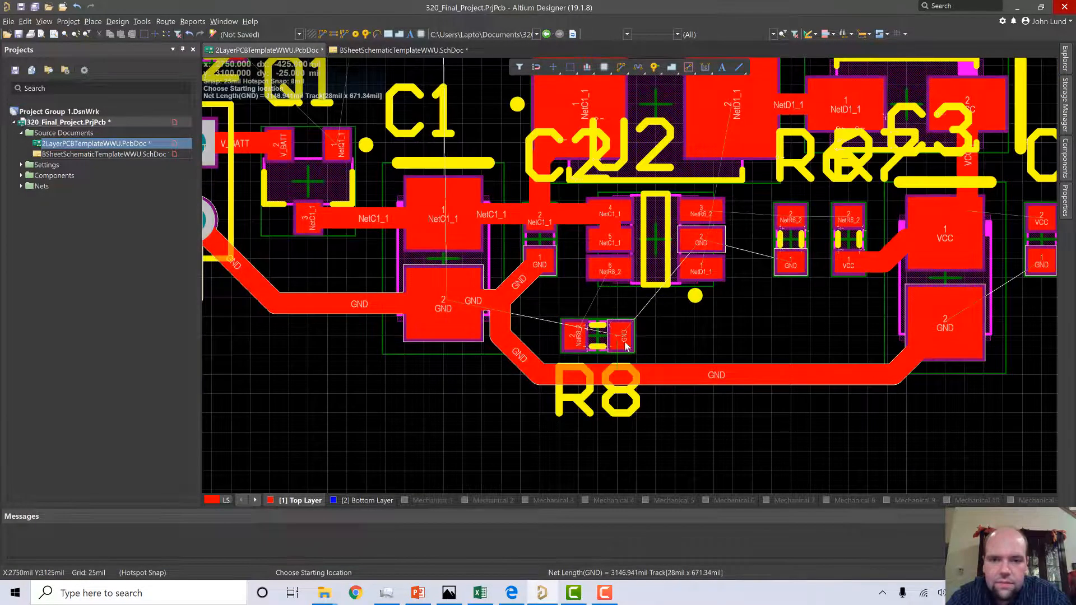
Route 28 mil tracks from R8 pad 1 to the GND track below it and from L1 pad 2 to U2's NetD1_1 pad.
{"action": "left_click", "coordinate": [625, 345]}
{"action": "left_click", "coordinate": [627, 377]}
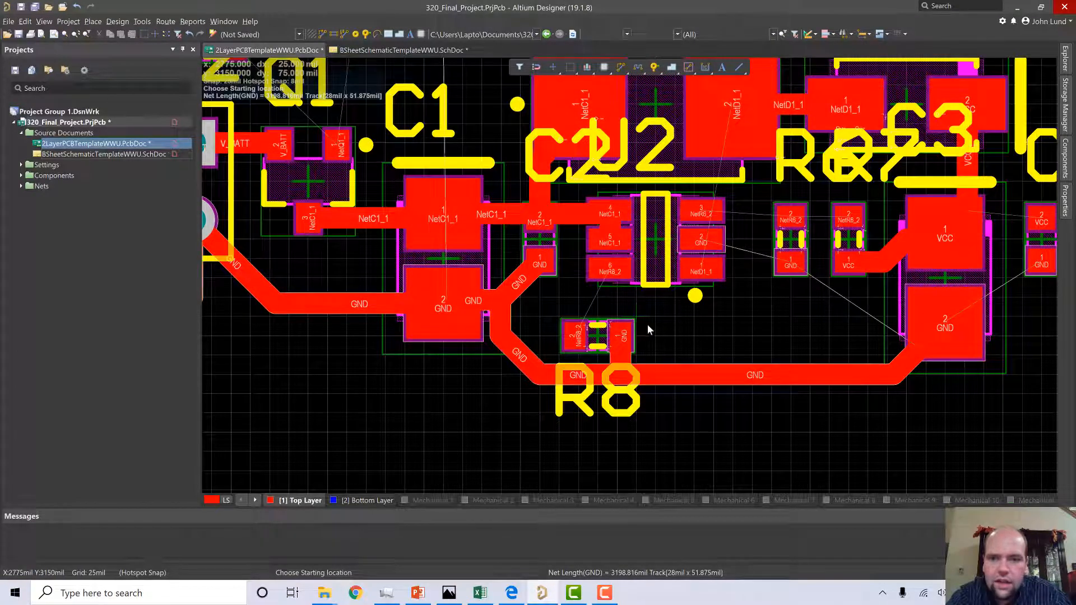
{"action": "scroll", "coordinate": [626, 335], "scroll_direction": "up", "scroll_amount": 1}
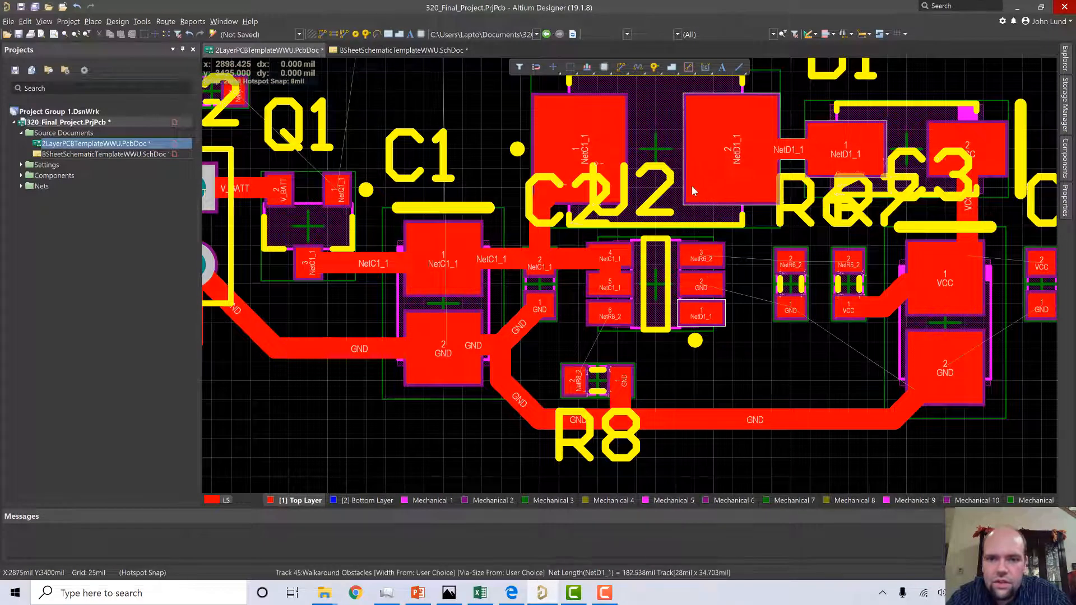
{"action": "left_click", "coordinate": [735, 156]}
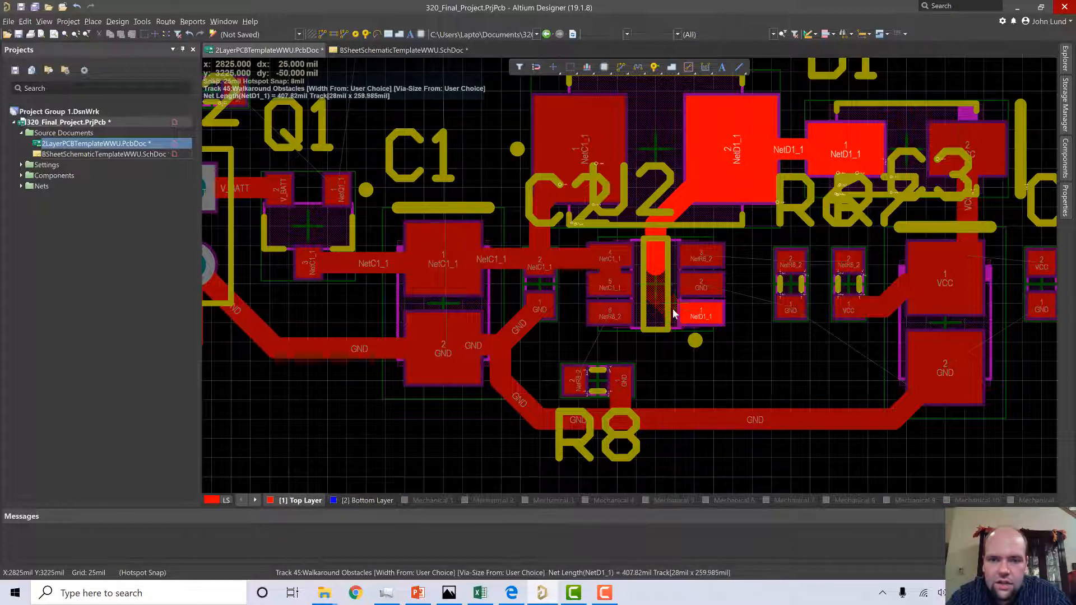
{"action": "left_click", "coordinate": [703, 318]}
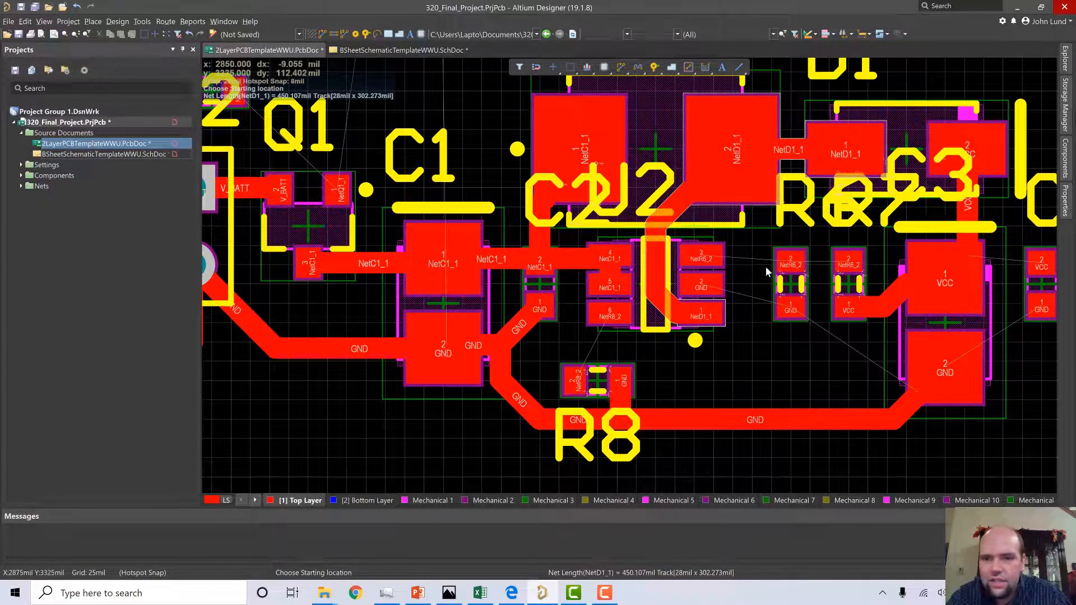
Route a 28 mil NetR8_2 track on the Top Layer from U2 pad 6 to R8 pad 2.
{"action": "key", "text": "Tab"}
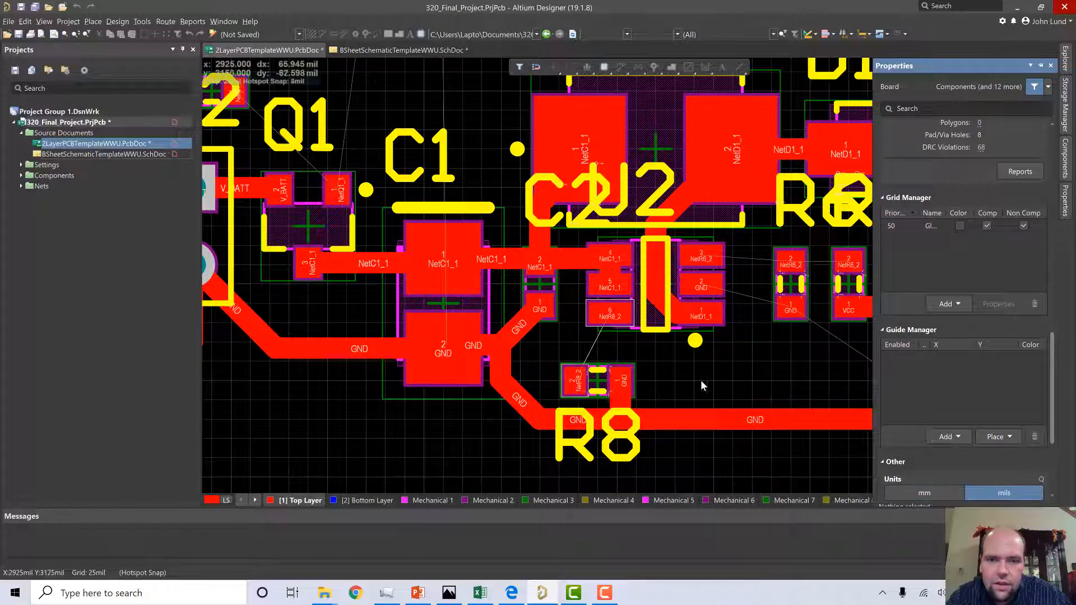
{"action": "left_click", "coordinate": [605, 317]}
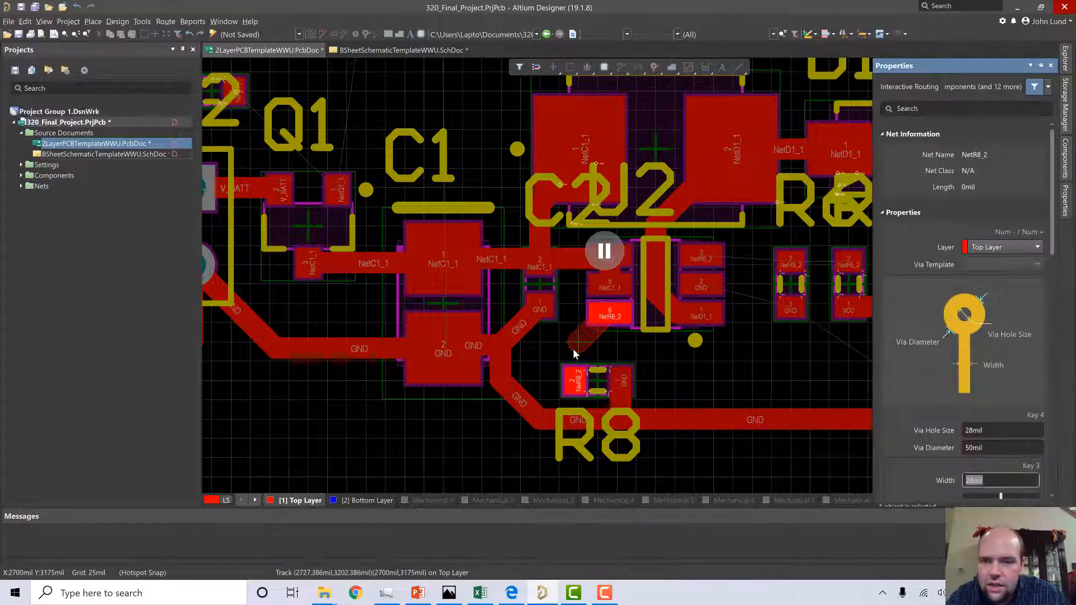
{"action": "scroll", "coordinate": [959, 391], "scroll_direction": "down", "scroll_amount": 2}
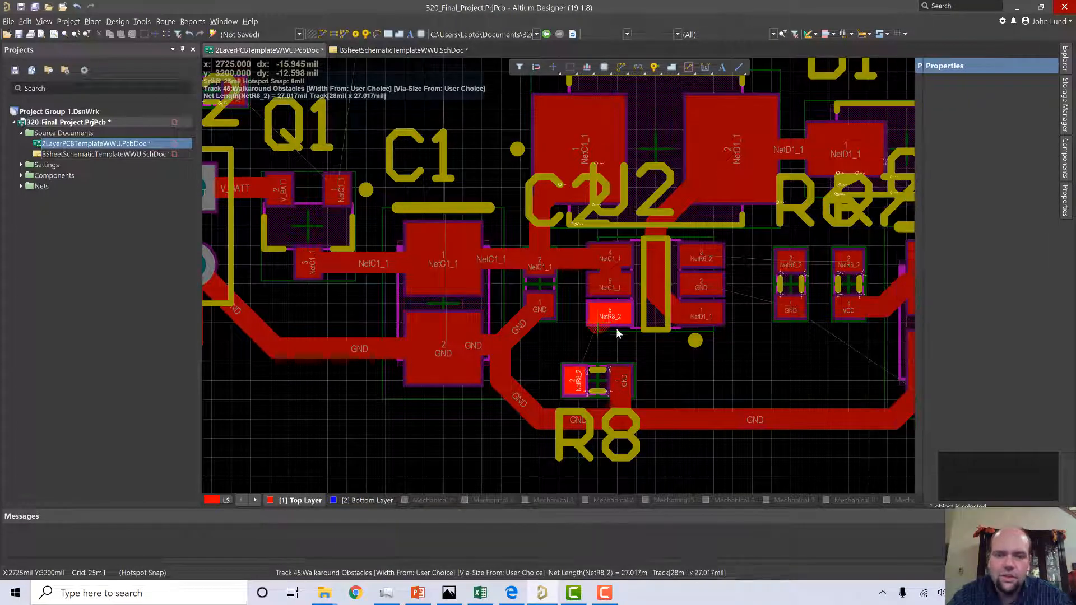
{"action": "left_click", "coordinate": [574, 383]}
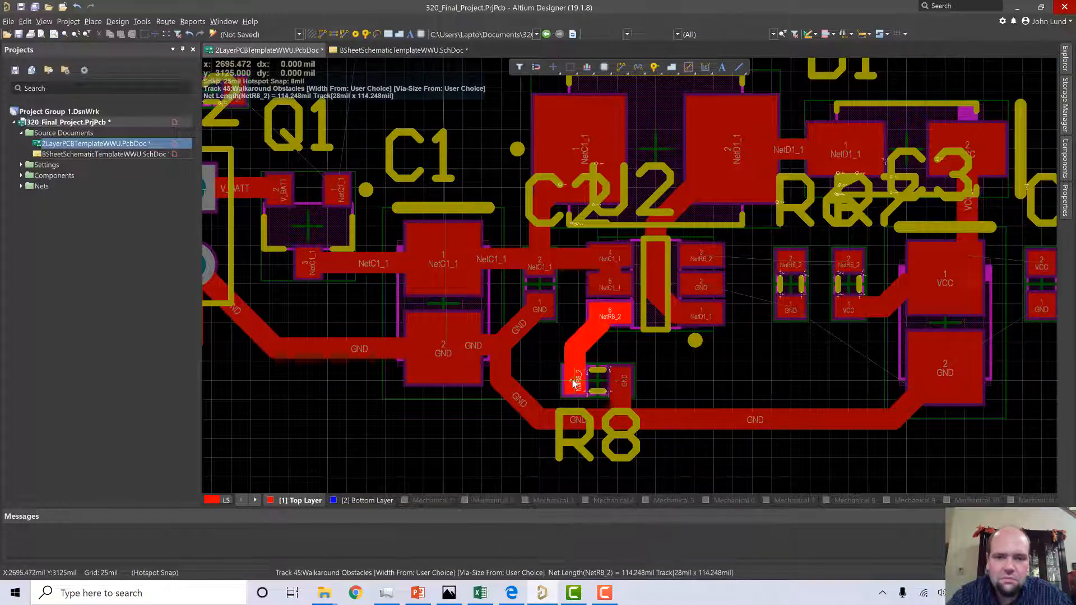
{"action": "right_click", "coordinate": [574, 383]}
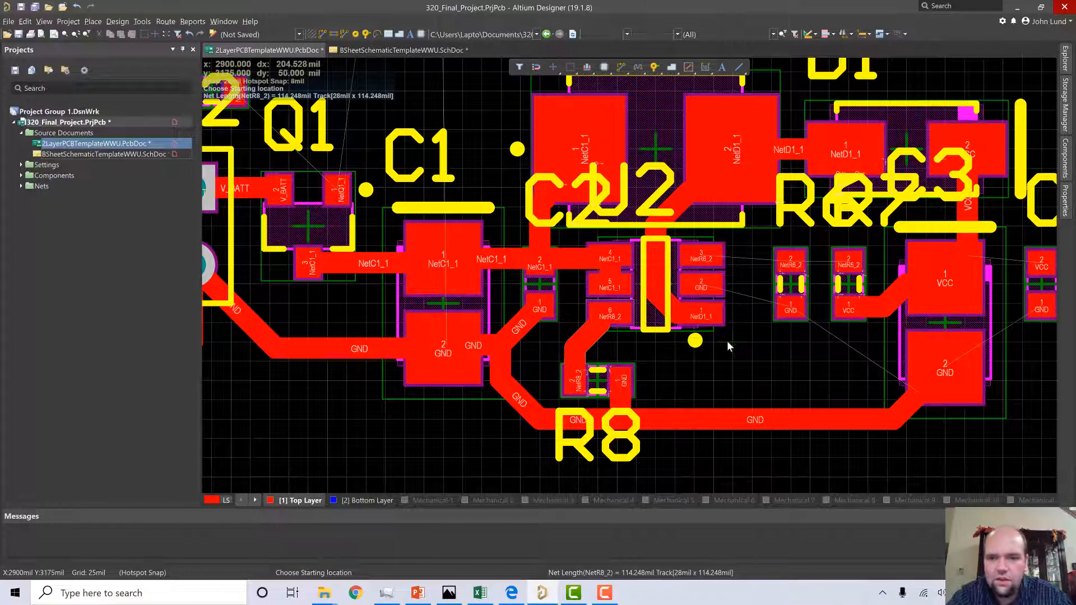
Route 28 mil GND tracks from U2 pad 2 to R6 pad 1 and from the bend beside R6 straight down to the lower GND track.
{"action": "left_click", "coordinate": [706, 289]}
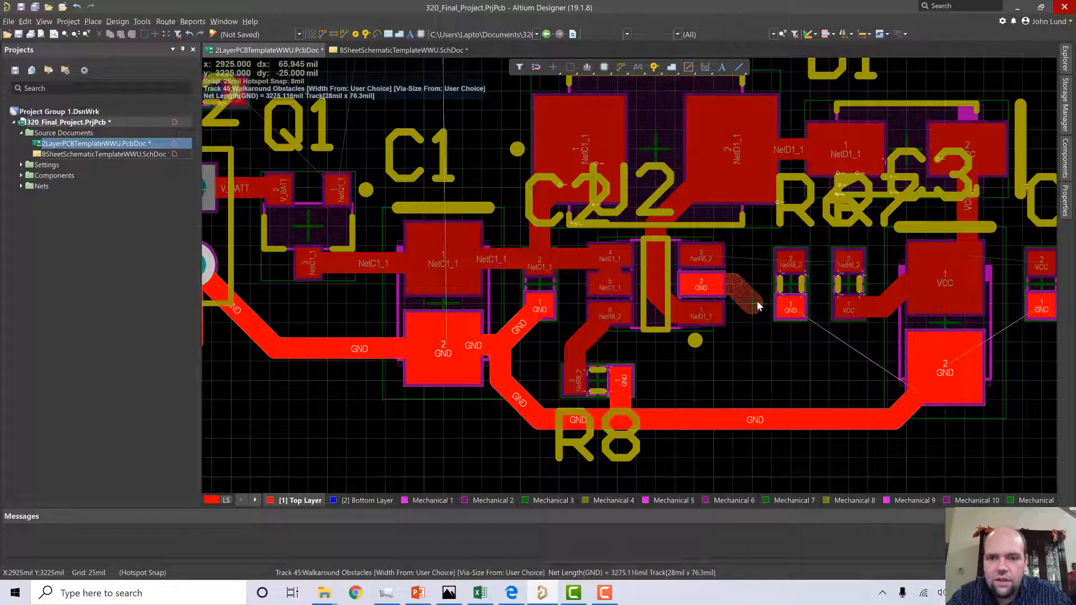
{"action": "left_click", "coordinate": [758, 306]}
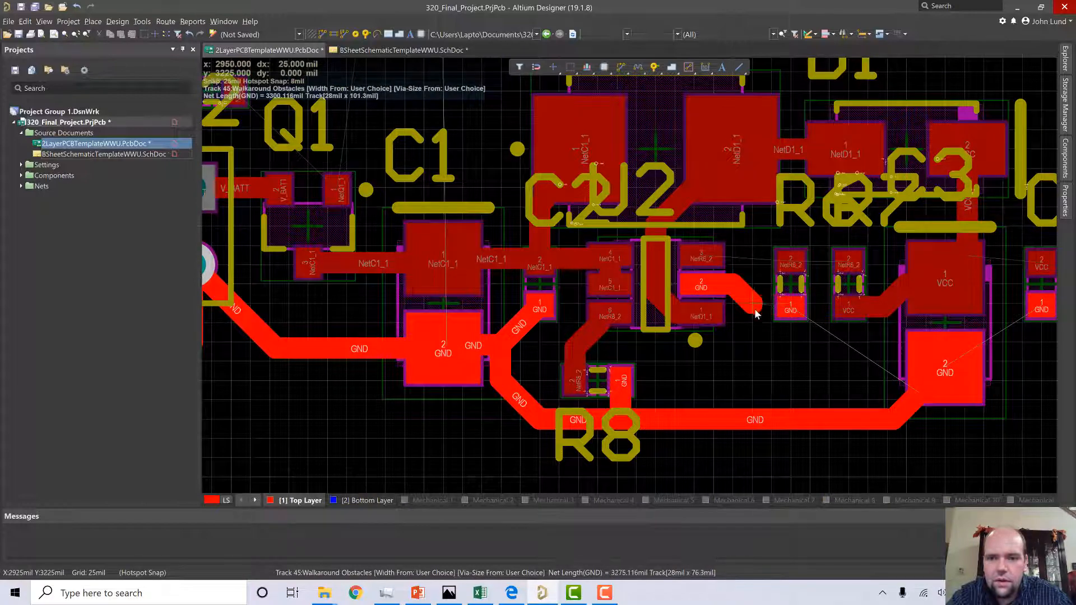
{"action": "left_click", "coordinate": [789, 315]}
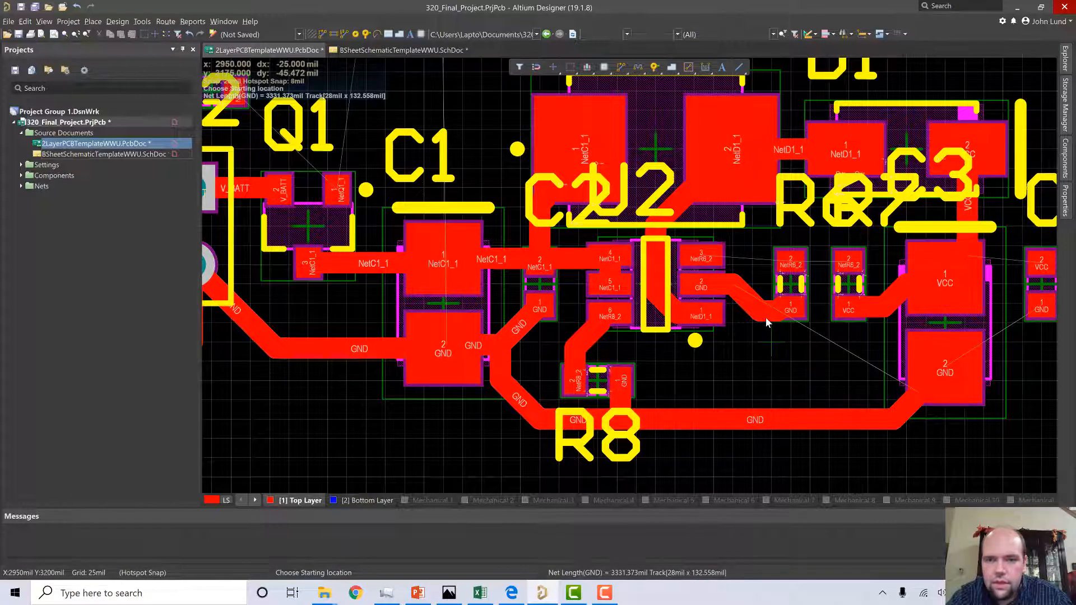
{"action": "left_click", "coordinate": [762, 317]}
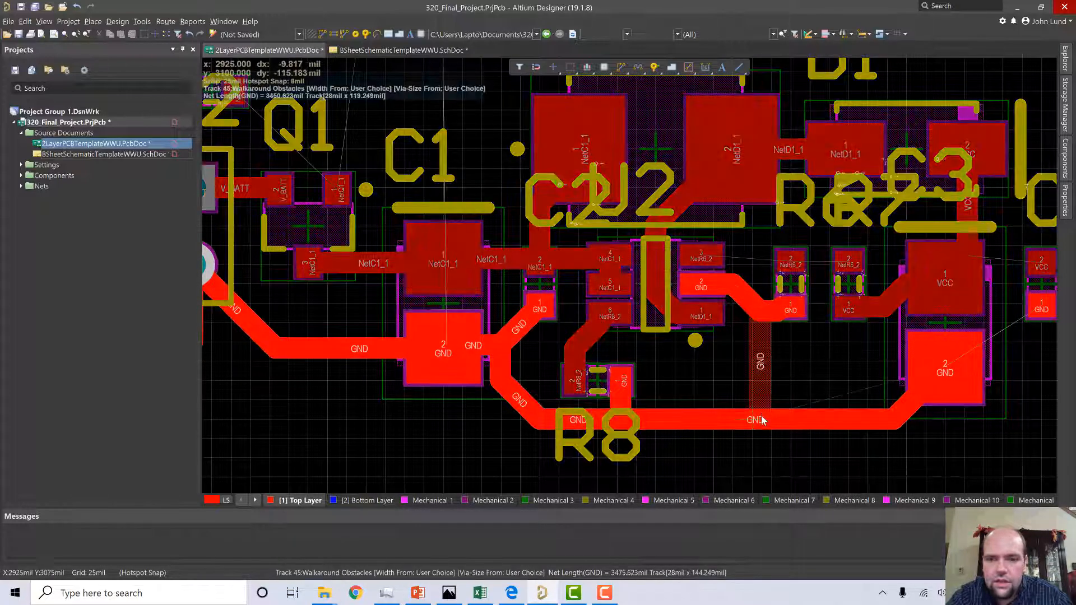
{"action": "left_click", "coordinate": [762, 419]}
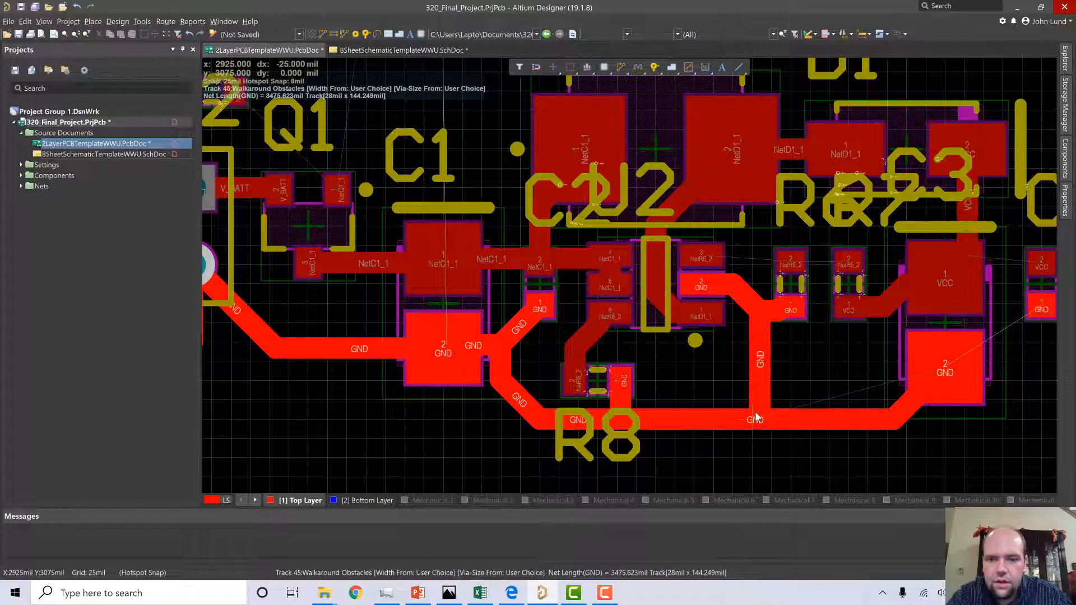
{"action": "right_click", "coordinate": [757, 416]}
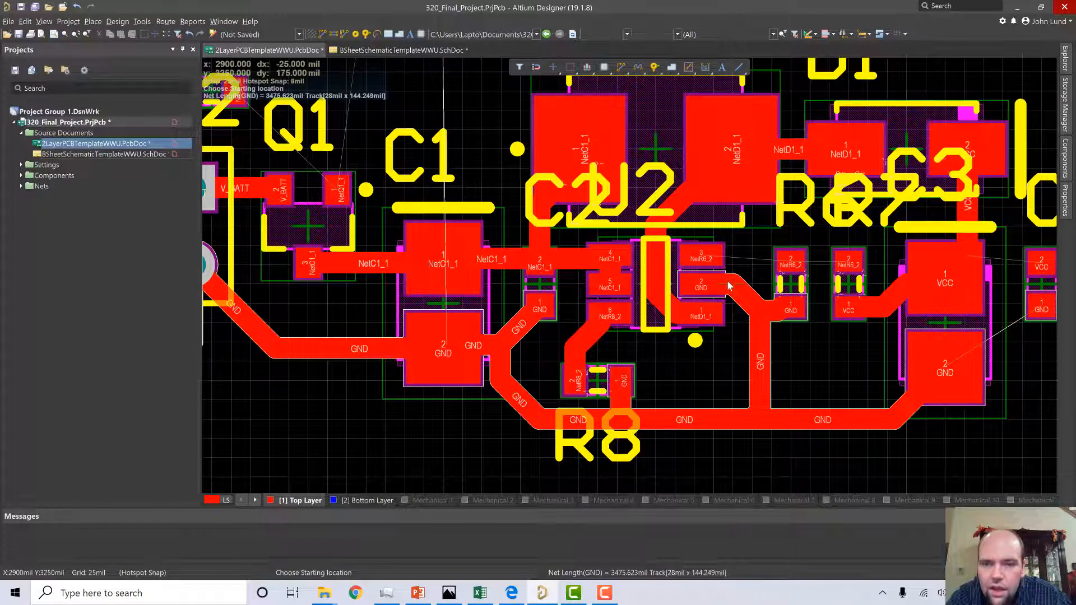
Route a 28 mil NetR6_2 track from U2 pad 3 across R6 pad 2 to R7 pad 2.
{"action": "scroll", "coordinate": [728, 282], "scroll_direction": "up", "scroll_amount": 2}
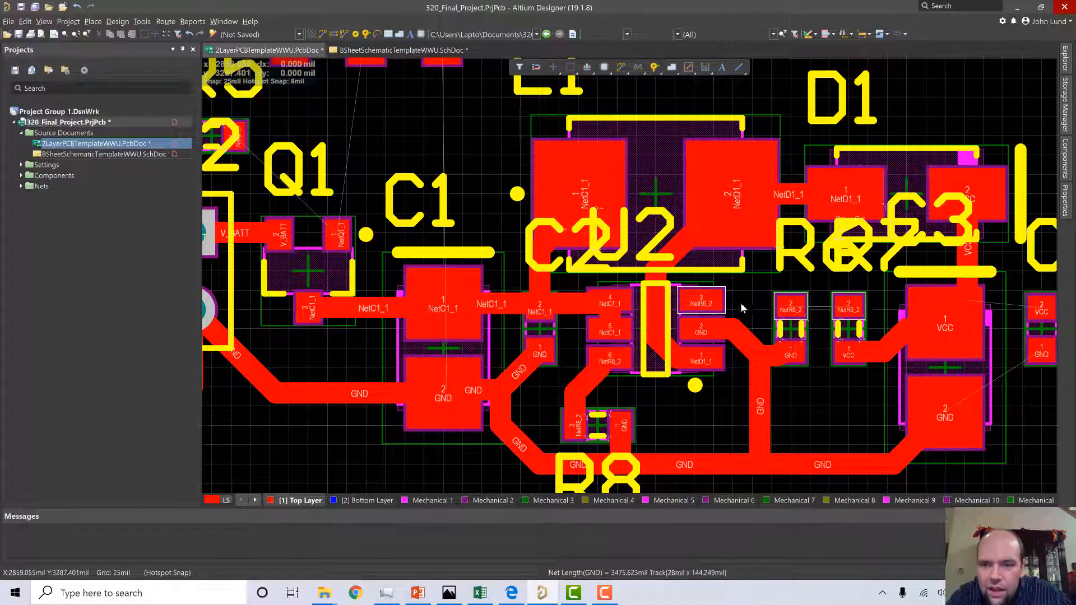
{"action": "left_click", "coordinate": [707, 305]}
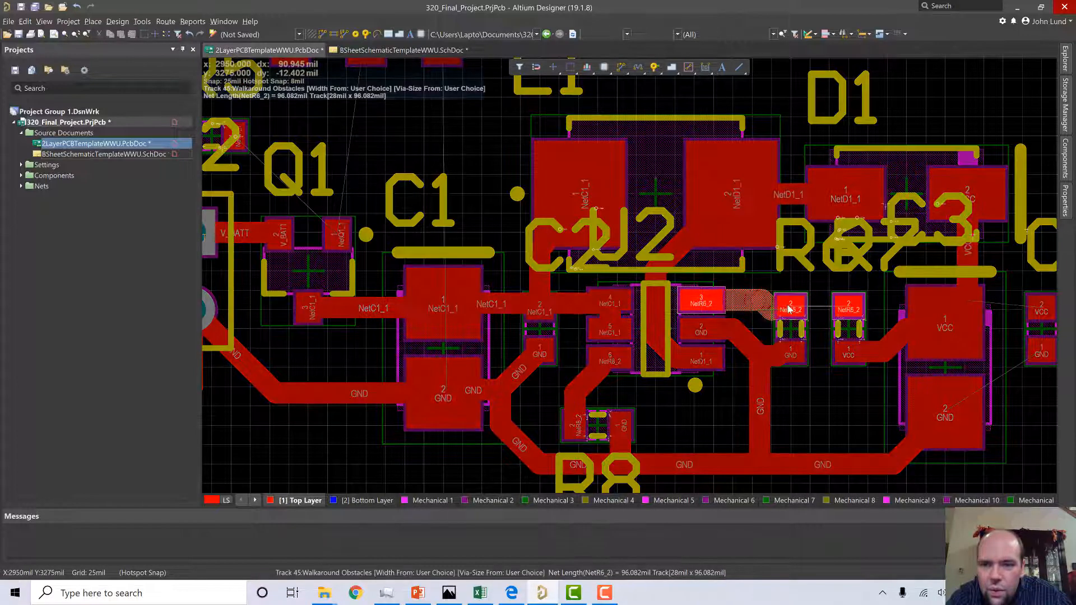
{"action": "left_click", "coordinate": [847, 305]}
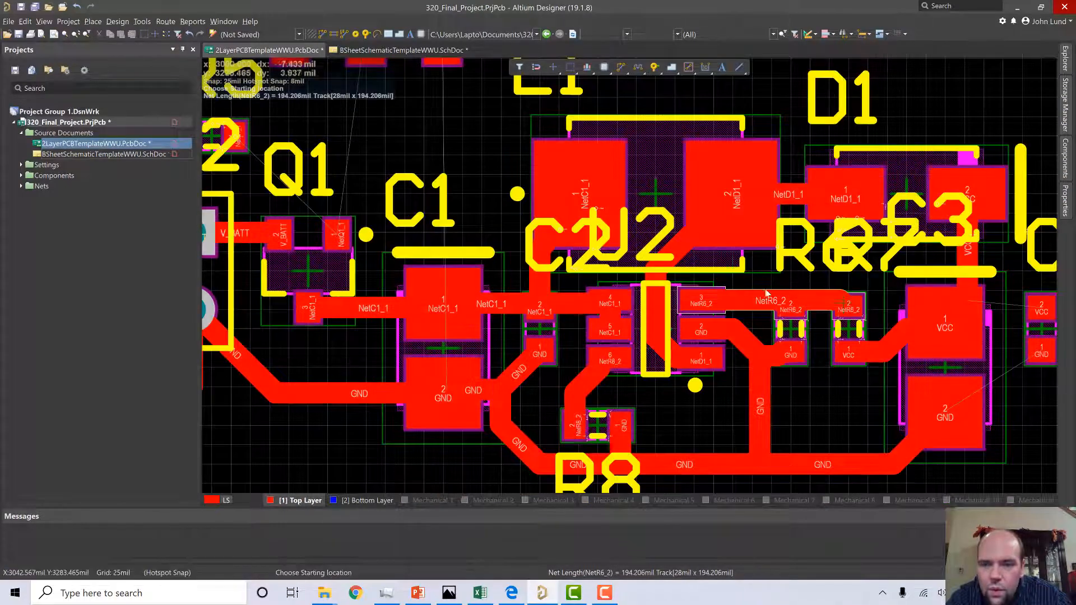
{"action": "key", "text": "Escape"}
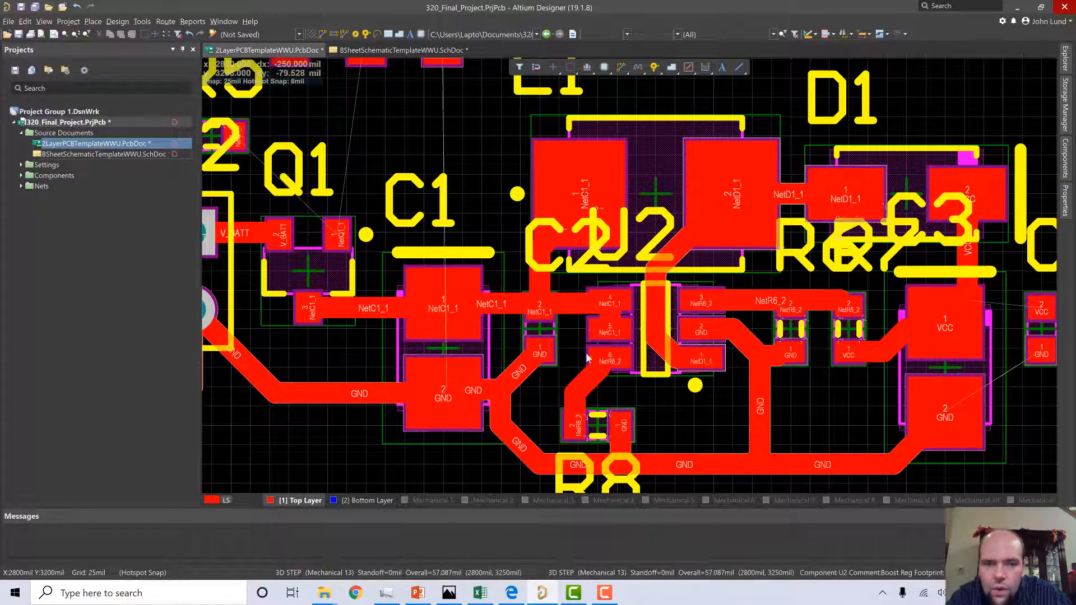
Examine the remaining unrouted connections around SW1, R5, Q1 and the boost regulator components.
{"action": "scroll", "coordinate": [565, 352], "scroll_direction": "up", "scroll_amount": 5}
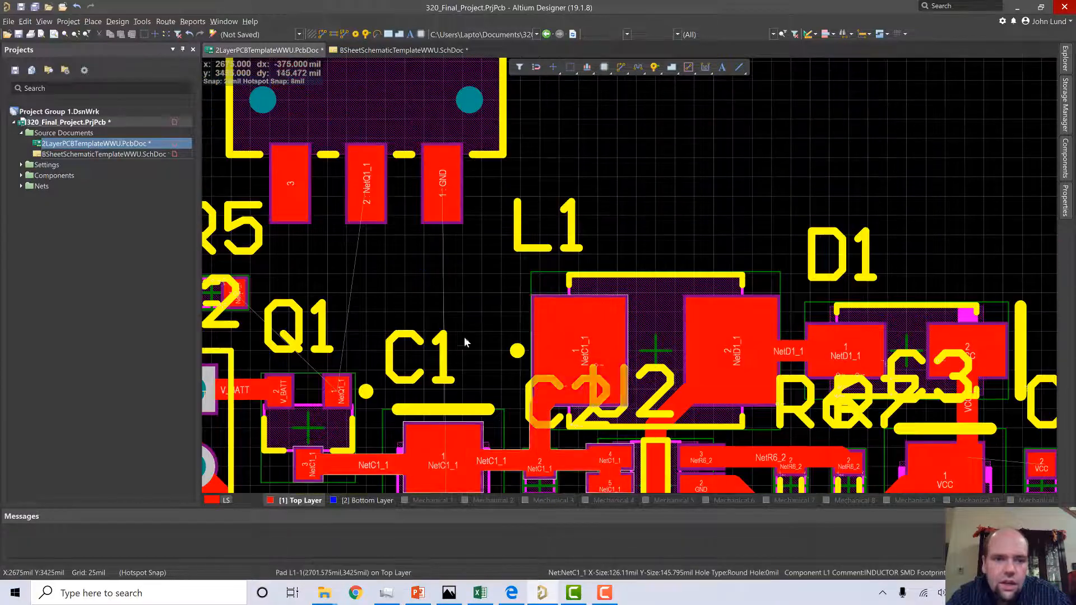
{"action": "scroll", "coordinate": [392, 267], "scroll_direction": "left", "scroll_amount": 5, "text": "shift"}
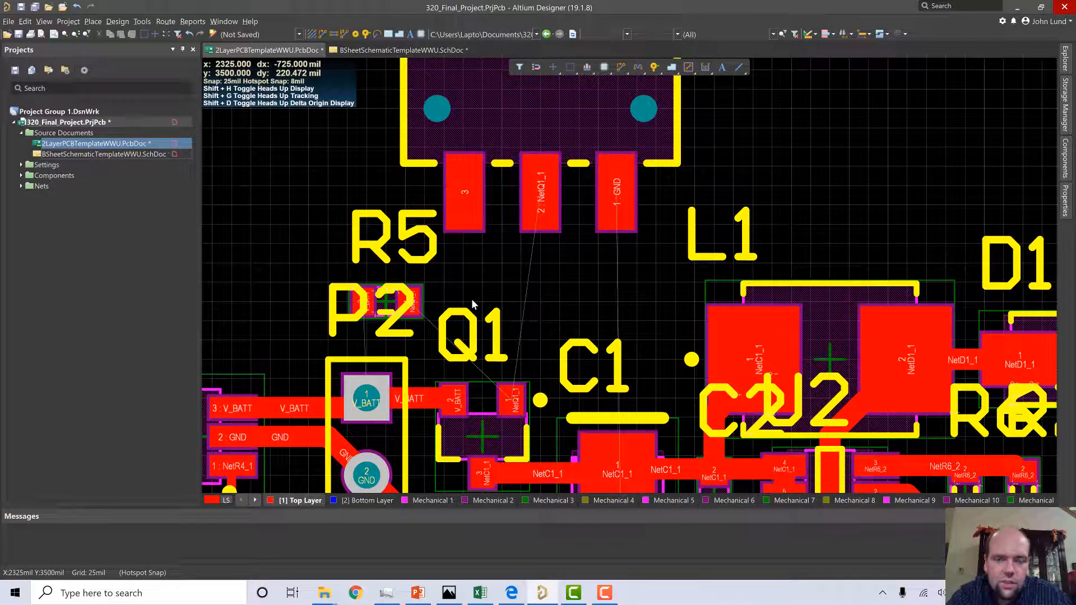
{"action": "scroll", "coordinate": [593, 290], "scroll_direction": "down", "scroll_amount": 5}
{"action": "scroll", "coordinate": [617, 282], "scroll_direction": "up", "scroll_amount": 5}
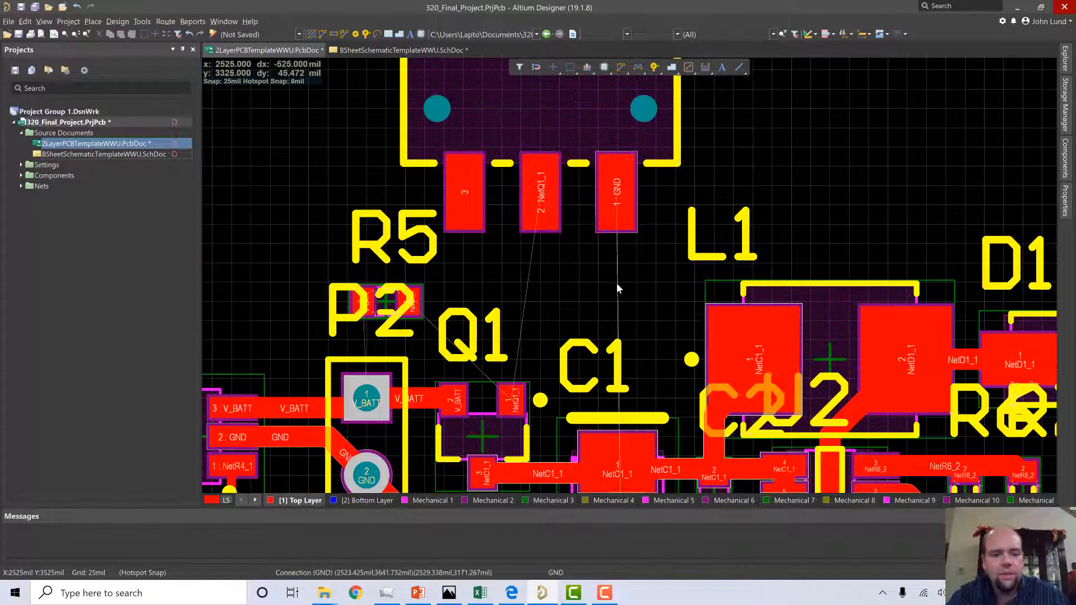
{"action": "scroll", "coordinate": [622, 280], "scroll_direction": "down", "scroll_amount": 6, "text": "ctrl"}
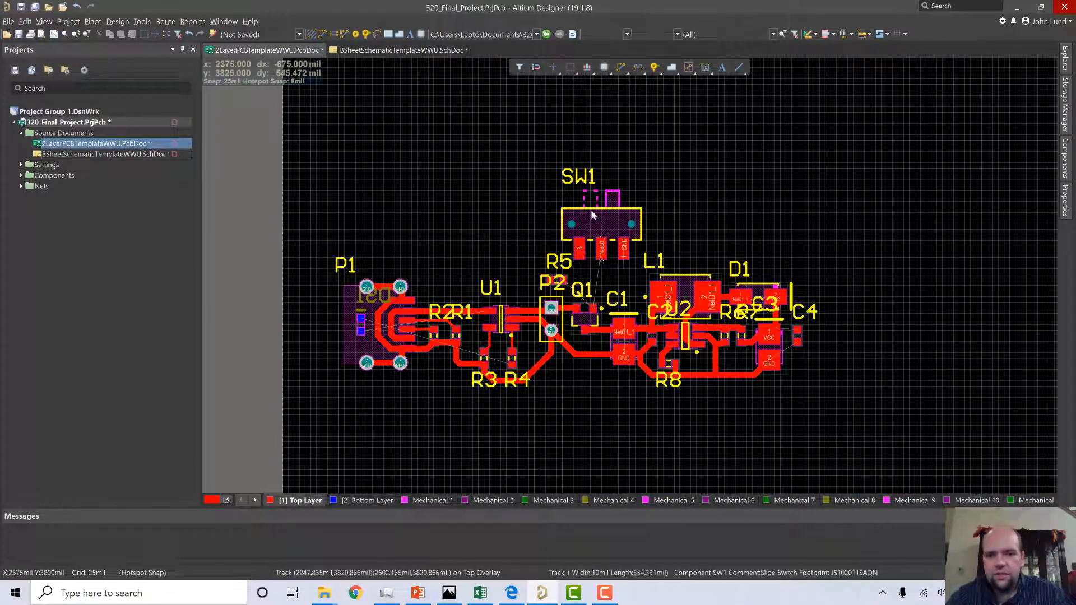
{"action": "scroll", "coordinate": [676, 335], "scroll_direction": "up", "scroll_amount": 3, "text": "ctrl"}
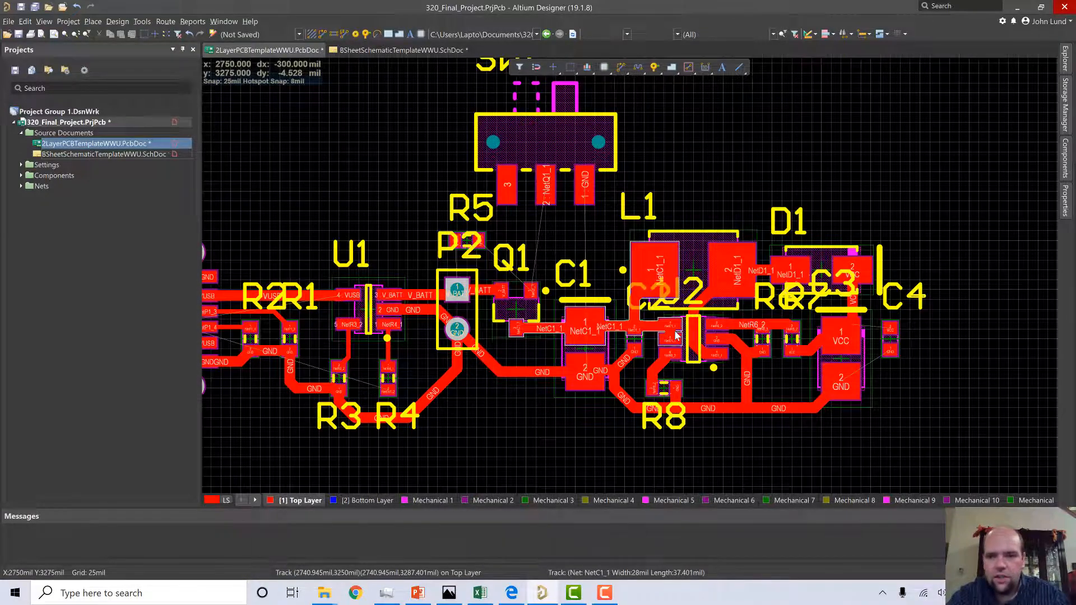
{"action": "scroll", "coordinate": [751, 348], "scroll_direction": "up", "scroll_amount": 2, "text": "ctrl"}
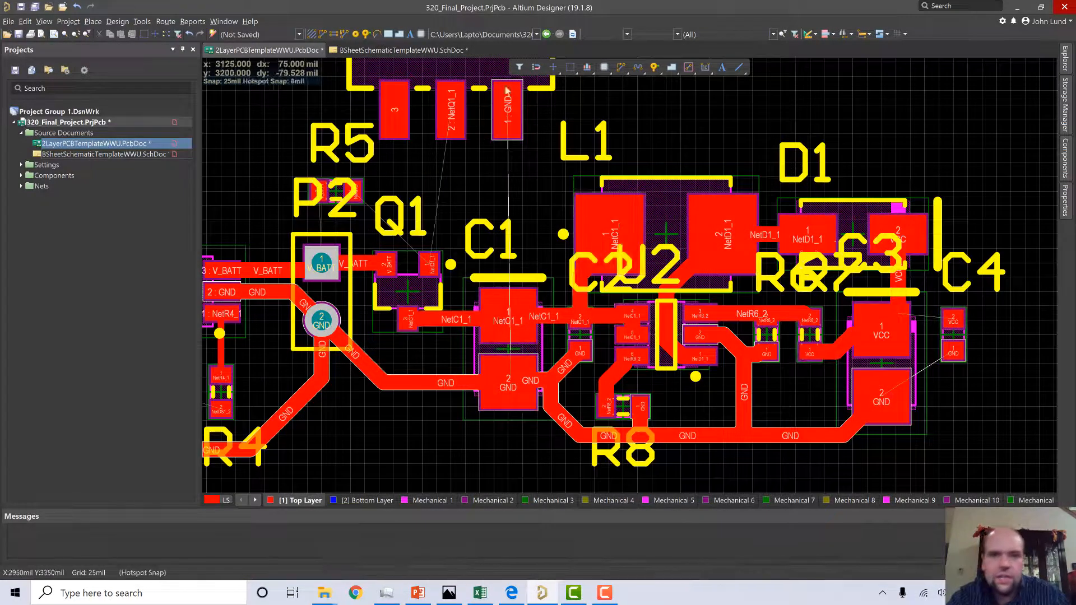
Route 28 mil tracks between C3 and C4, joining their GND pads and their VCC pads.
{"action": "left_click", "coordinate": [323, 35]}
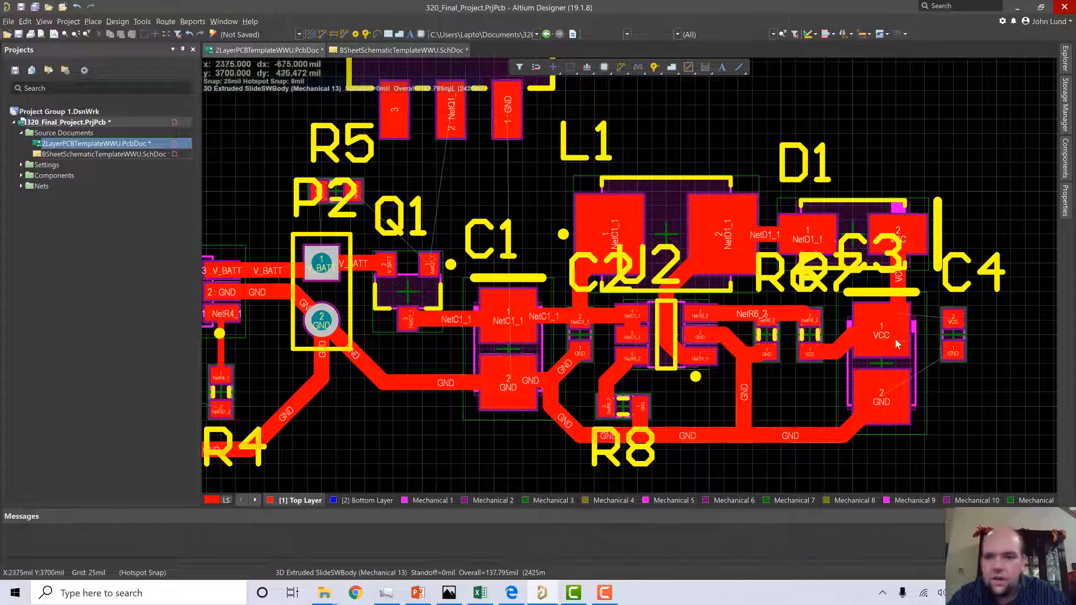
{"action": "left_click", "coordinate": [955, 359]}
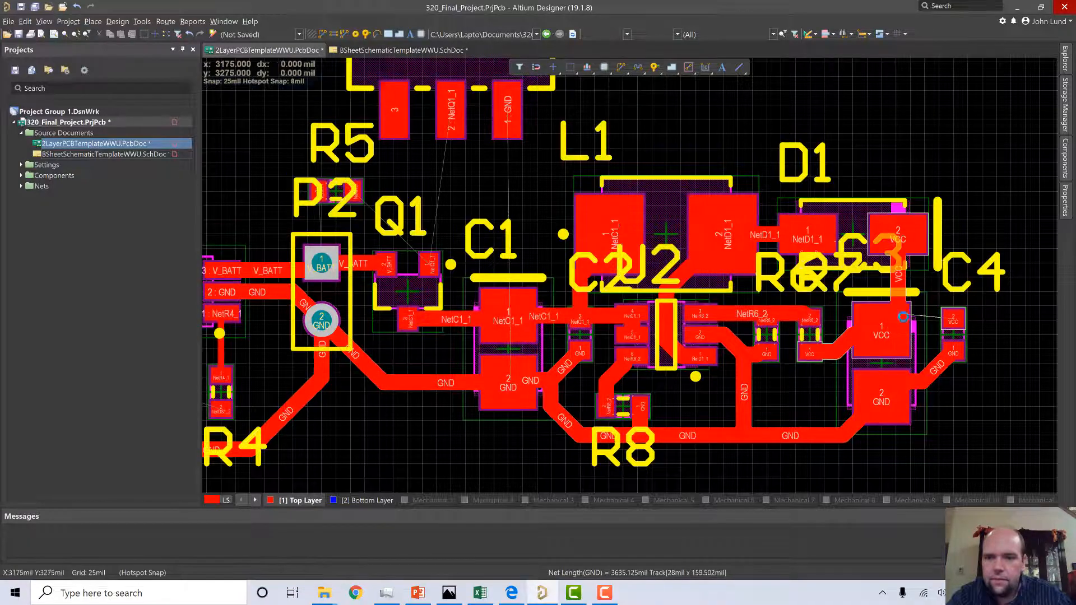
{"action": "left_click", "coordinate": [953, 319]}
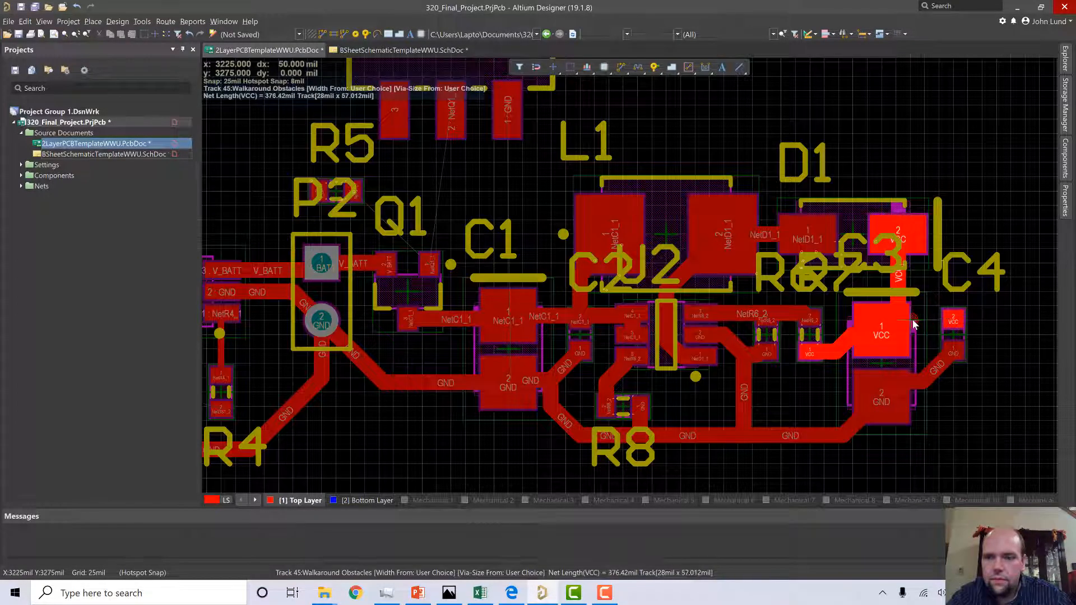
{"action": "left_click", "coordinate": [956, 321]}
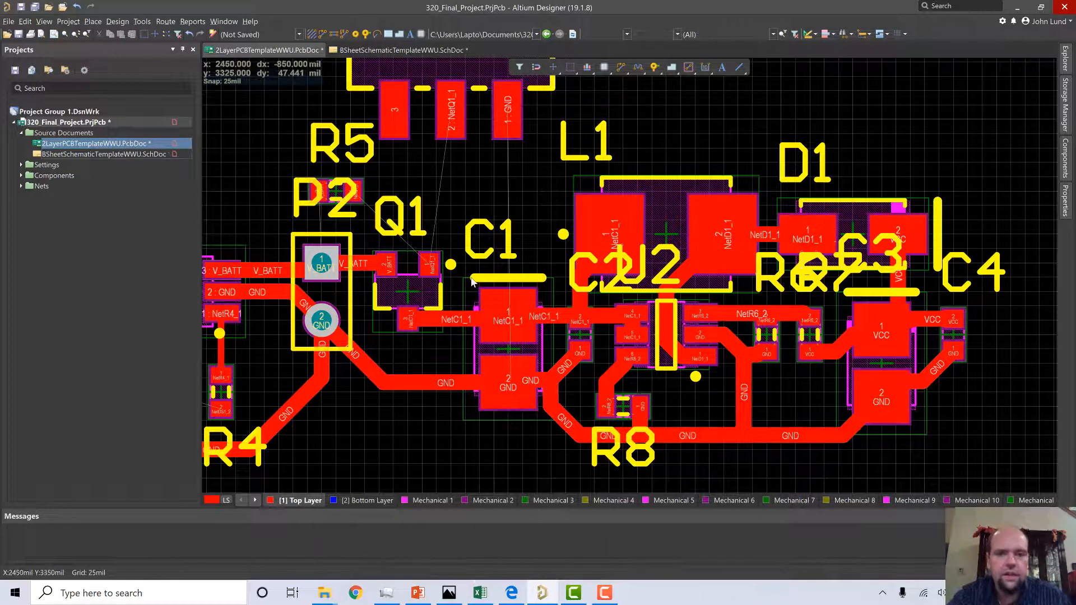
View the board in 3D and examine the placement and routing of the boost regulator around L1, U2 and R8 from tilted angles.
{"action": "scroll", "coordinate": [445, 266], "scroll_direction": "down", "scroll_amount": 3, "text": "ctrl"}
{"action": "right_click_drag", "start_coordinate": [437, 367], "coordinate": [558, 400]}
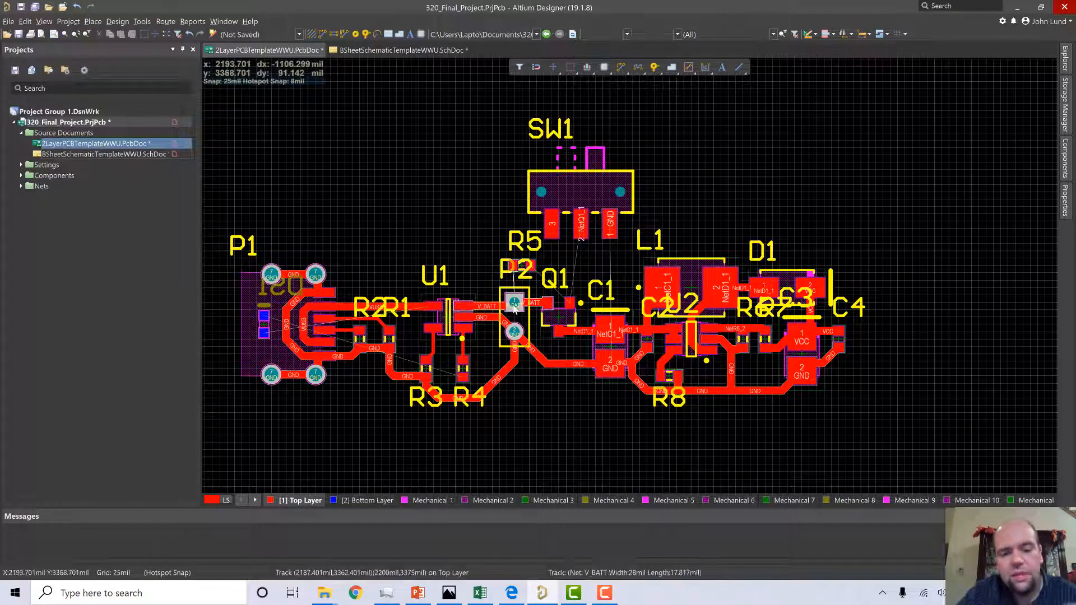
{"action": "key", "text": "3"}
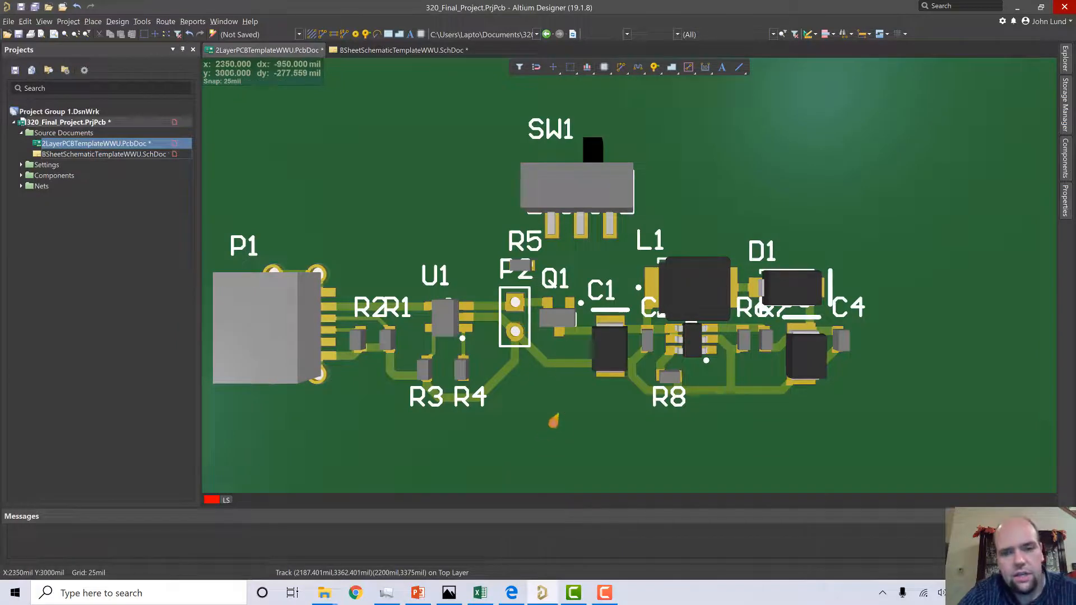
{"action": "scroll", "coordinate": [558, 406], "scroll_direction": "up", "scroll_amount": 1, "text": "ctrl"}
{"action": "scroll", "coordinate": [559, 406], "scroll_direction": "down", "scroll_amount": 2, "text": "ctrl"}
{"action": "scroll", "coordinate": [559, 406], "scroll_direction": "down", "scroll_amount": 1, "text": "ctrl"}
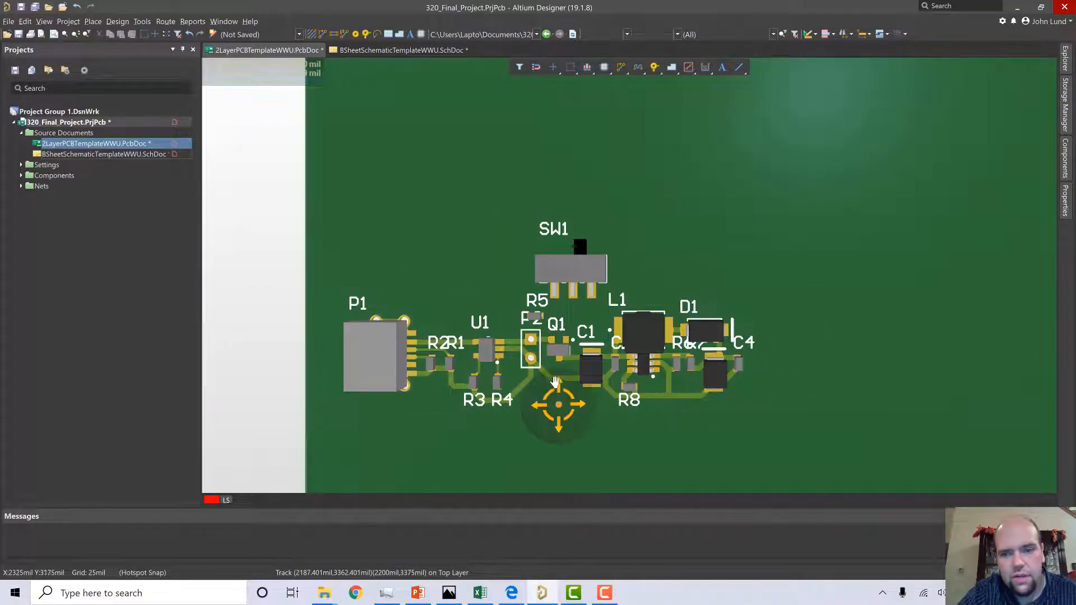
{"action": "right_click_drag", "start_coordinate": [558, 407], "coordinate": [631, 364], "text": "shift"}
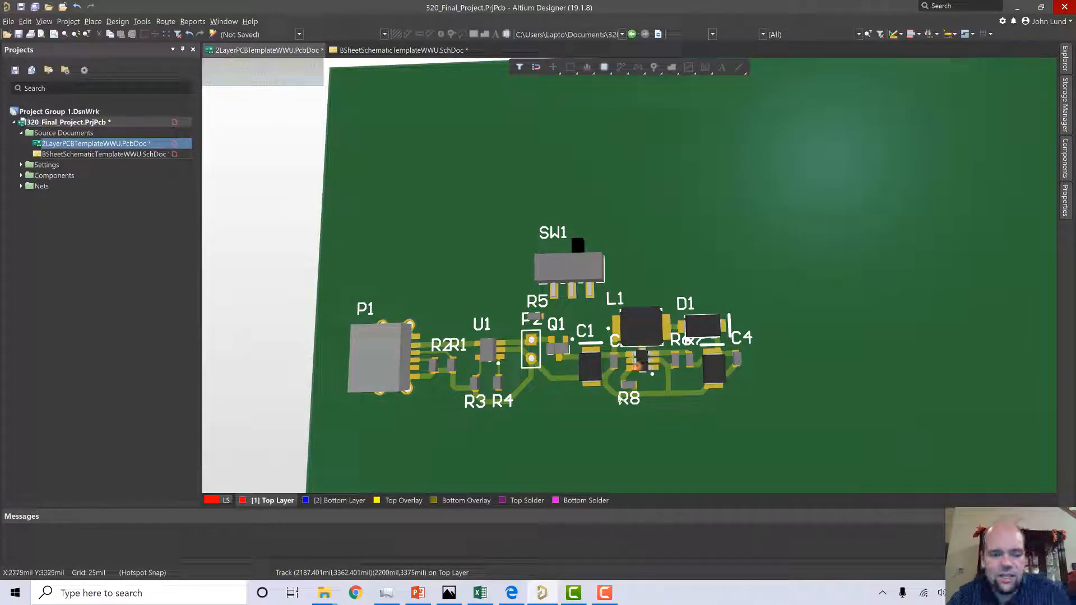
{"action": "scroll", "coordinate": [614, 392], "scroll_direction": "up", "scroll_amount": 4, "text": "ctrl"}
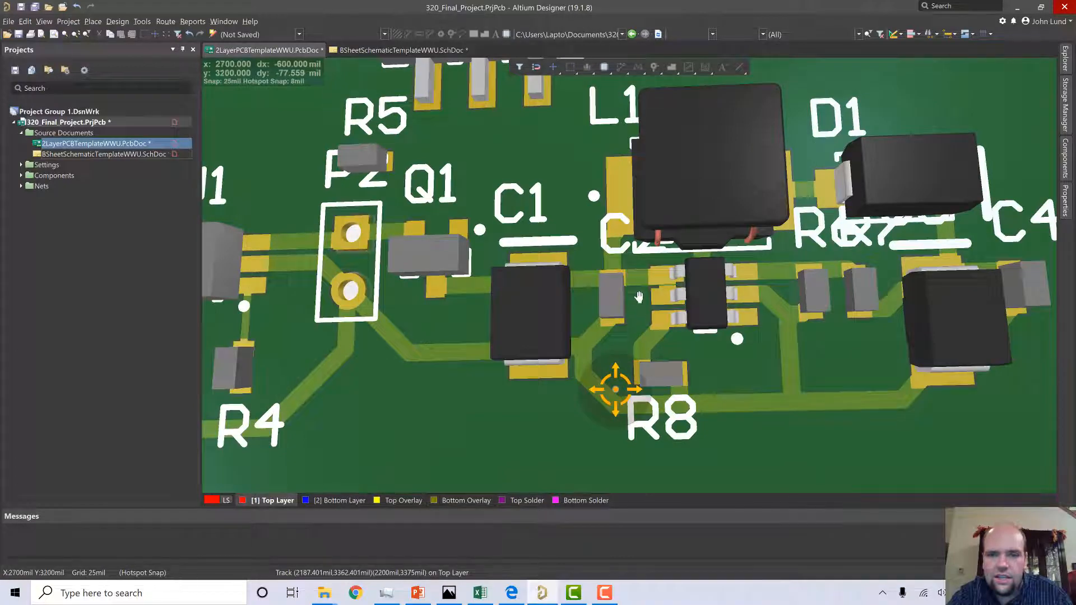
{"action": "right_click_drag", "start_coordinate": [615, 386], "coordinate": [680, 264], "text": "shift"}
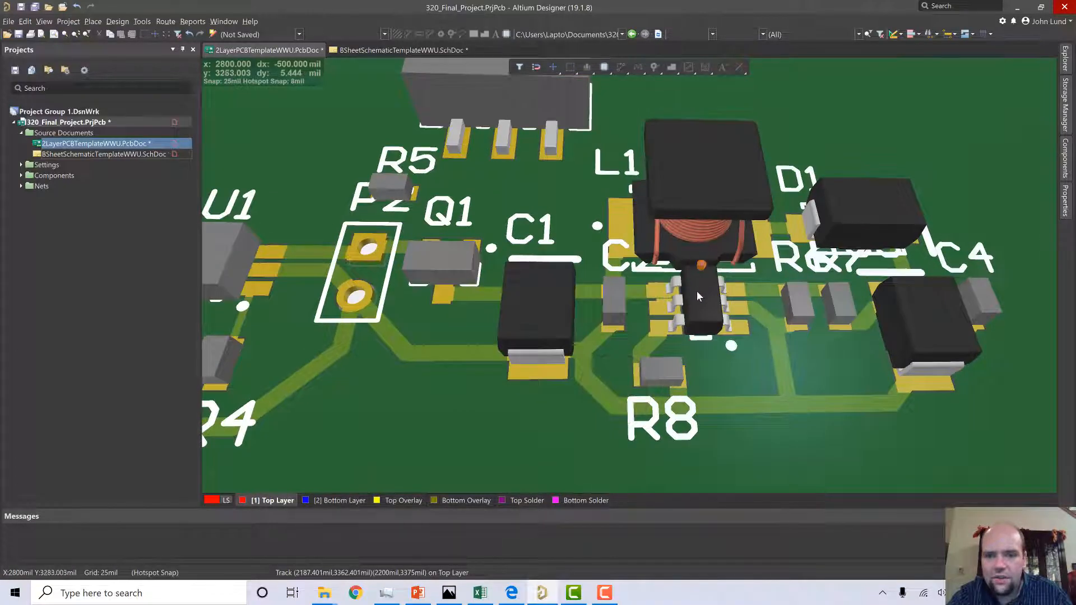
Return to the 2D layout, move L1 up away from U2, and adjust the NetC1_1 and NetD1_1 track bends at its pads.
{"action": "key", "text": "2"}
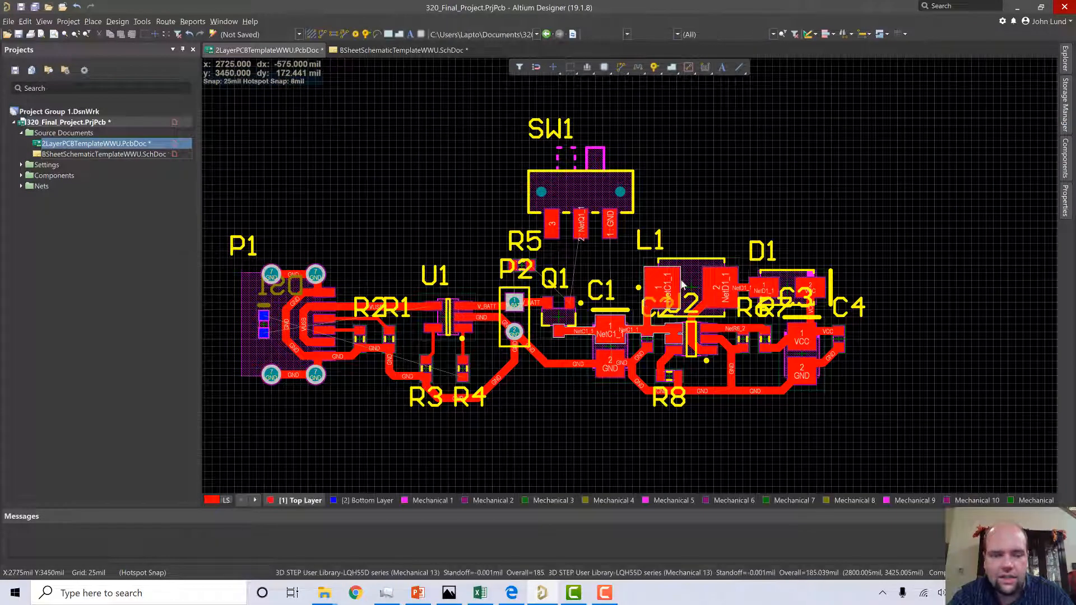
{"action": "scroll", "coordinate": [681, 284], "scroll_direction": "up", "scroll_amount": 2, "text": "ctrl"}
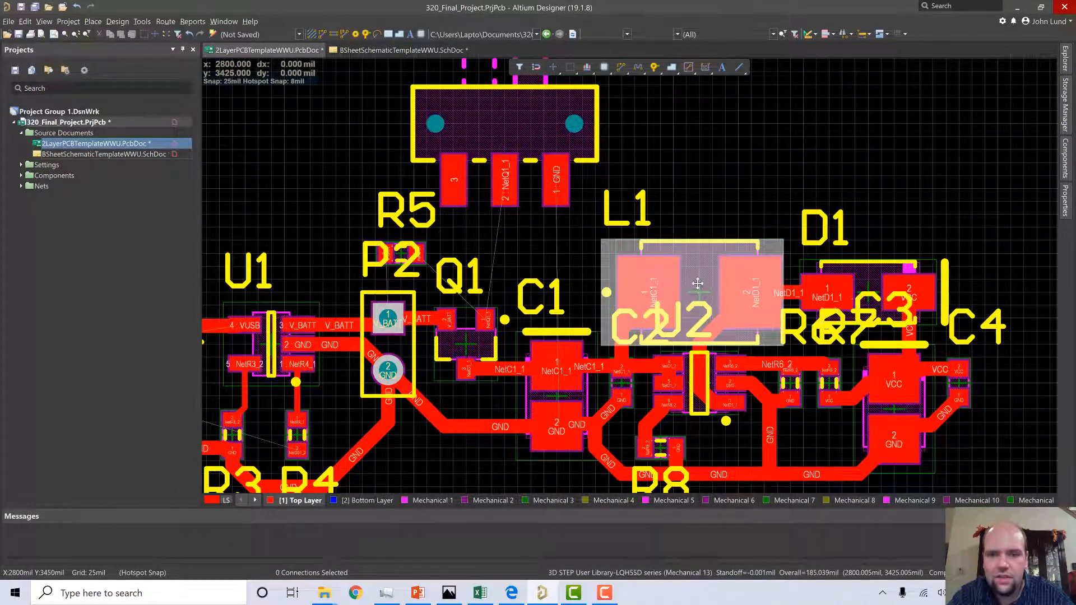
{"action": "left_click_drag", "start_coordinate": [696, 292], "coordinate": [699, 271]}
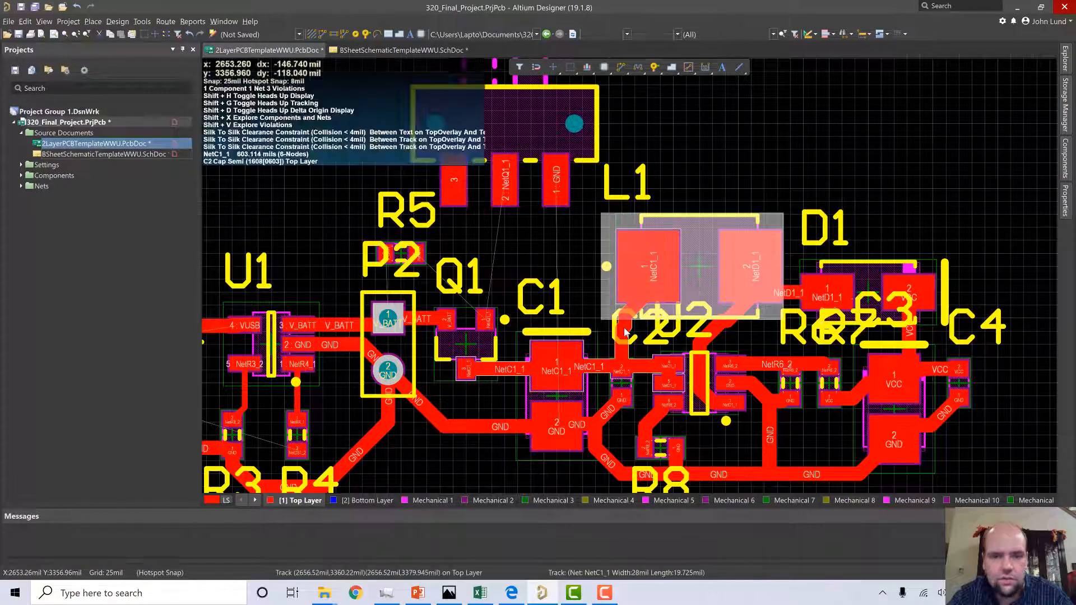
{"action": "scroll", "coordinate": [625, 331], "scroll_direction": "up", "scroll_amount": 5, "text": "ctrl"}
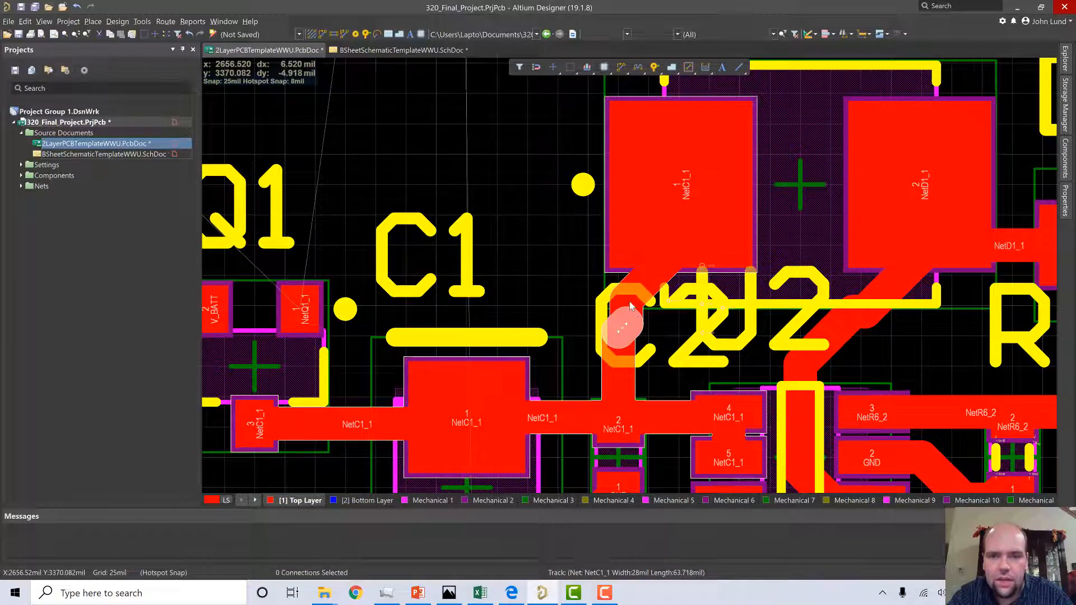
{"action": "left_click_drag", "start_coordinate": [632, 315], "coordinate": [615, 306]}
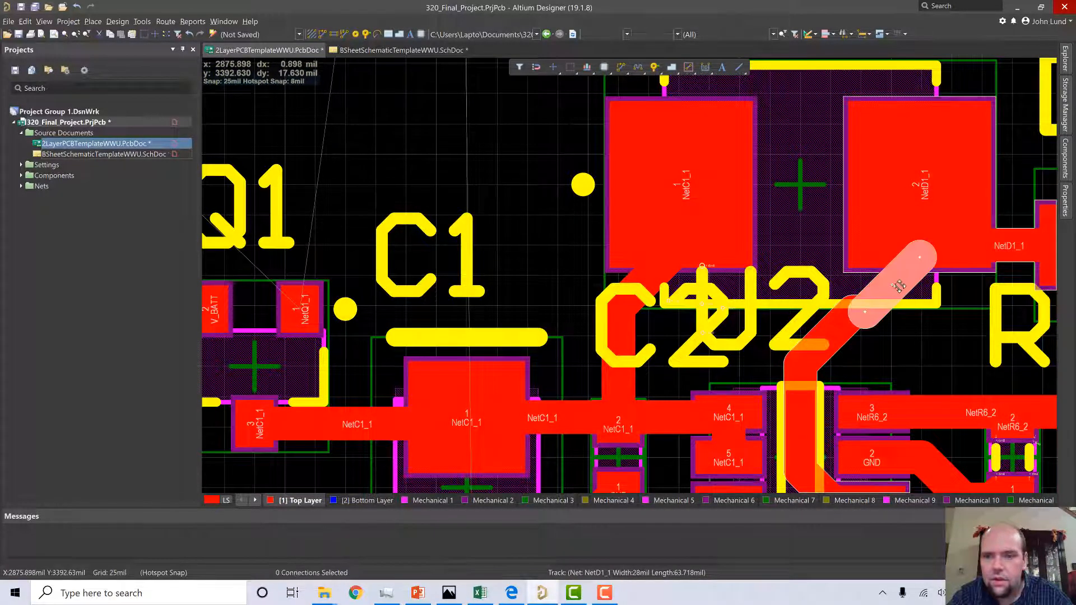
{"action": "left_click_drag", "start_coordinate": [886, 278], "coordinate": [864, 301]}
Examine the placement and routing between P1 and C4, including the unrouted connections at SW1, R5 and Q1.
{"action": "scroll", "coordinate": [888, 330], "scroll_direction": "down", "scroll_amount": 2, "text": "ctrl"}
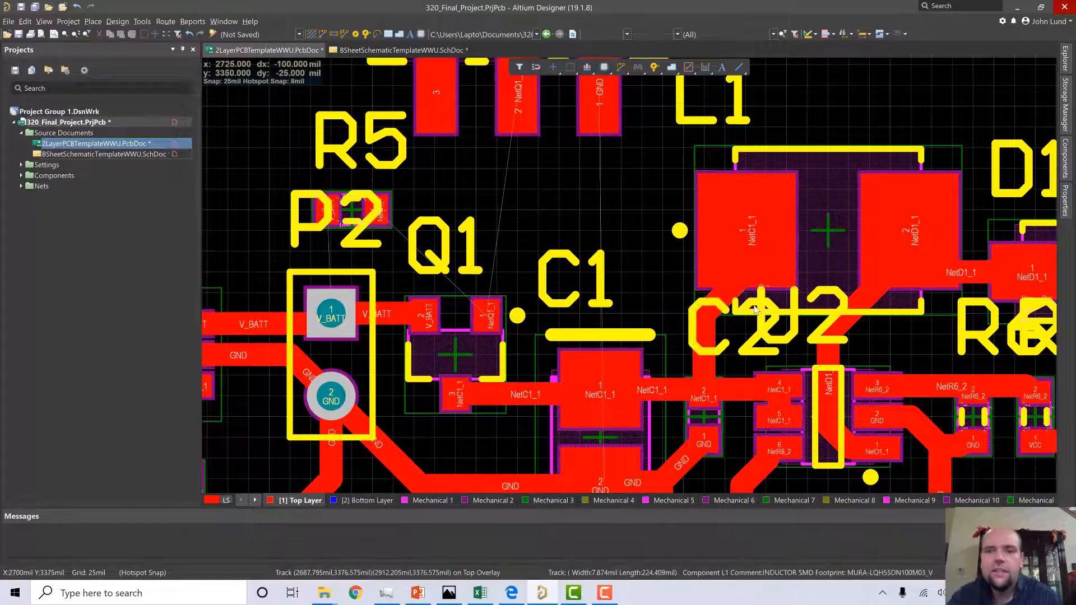
{"action": "scroll", "coordinate": [755, 307], "scroll_direction": "down", "scroll_amount": 2}
{"action": "scroll", "coordinate": [755, 307], "scroll_direction": "up", "scroll_amount": 4}
{"action": "scroll", "coordinate": [659, 293], "scroll_direction": "down", "scroll_amount": 4}
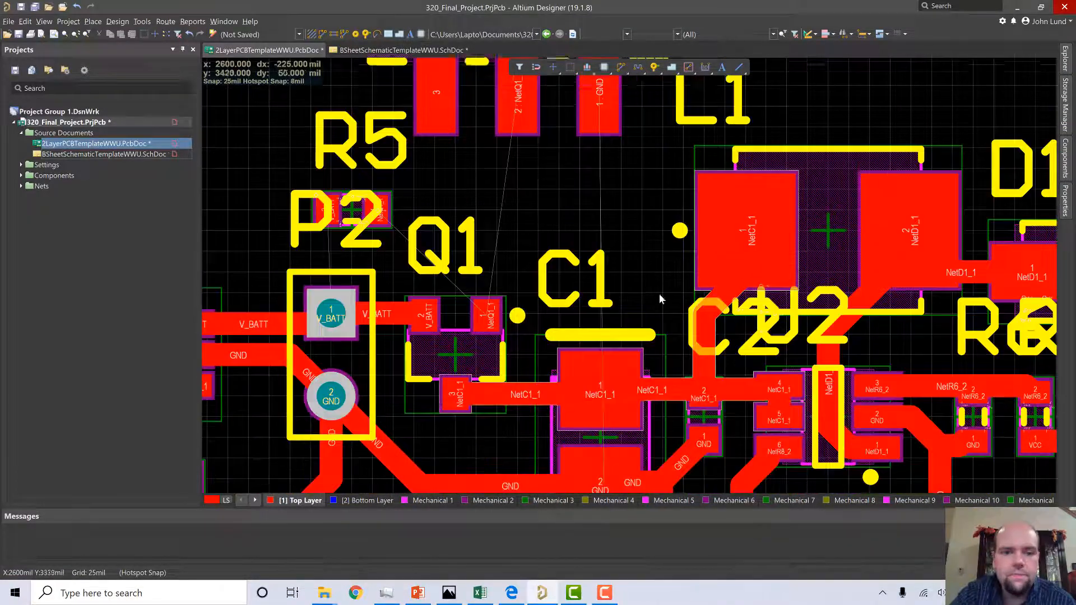
{"action": "scroll", "coordinate": [671, 213], "scroll_direction": "down", "scroll_amount": 3, "text": "ctrl"}
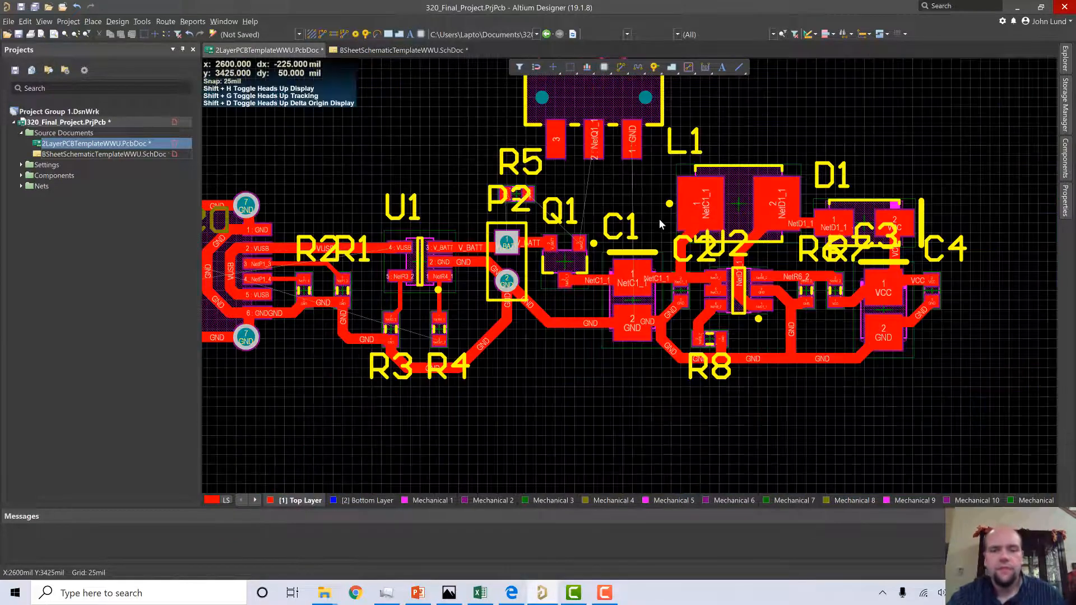
{"action": "scroll", "coordinate": [659, 218], "scroll_direction": "up", "scroll_amount": 1}
{"action": "scroll", "coordinate": [658, 229], "scroll_direction": "up", "scroll_amount": 1}
{"action": "scroll", "coordinate": [656, 227], "scroll_direction": "down", "scroll_amount": 1, "text": "ctrl"}
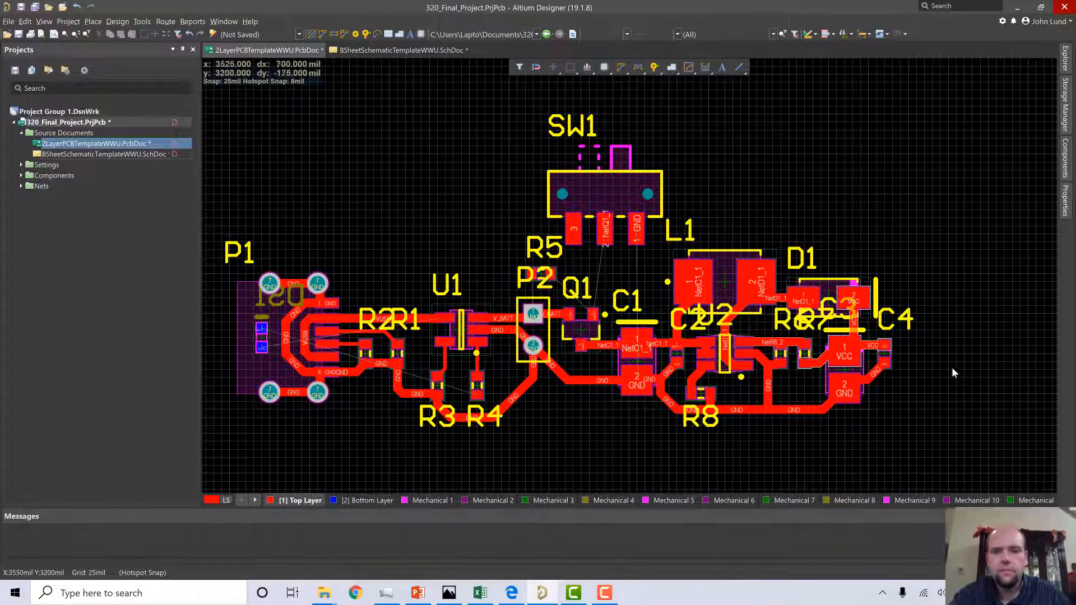
Examine the overall extent of the circuit and the empty board area beyond C4.
{"action": "scroll", "coordinate": [924, 348], "scroll_direction": "down", "scroll_amount": 2, "text": "ctrl"}
{"action": "right_click_drag", "start_coordinate": [993, 388], "coordinate": [826, 352]}
{"action": "scroll", "coordinate": [826, 352], "scroll_direction": "down", "scroll_amount": 1, "text": "ctrl"}
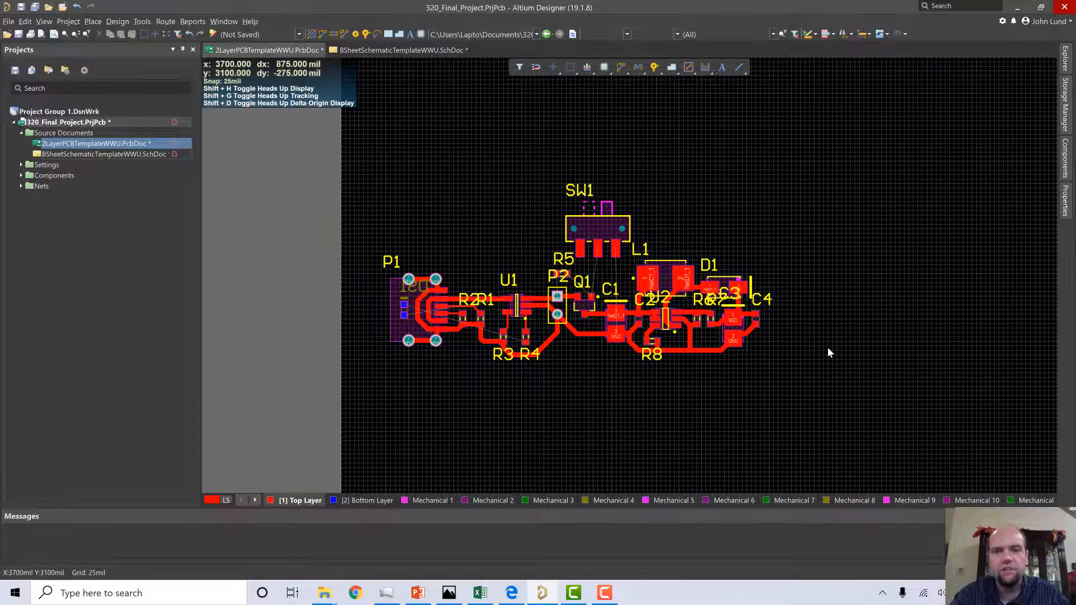
{"action": "scroll", "coordinate": [829, 349], "scroll_direction": "up", "scroll_amount": 2, "text": "ctrl"}
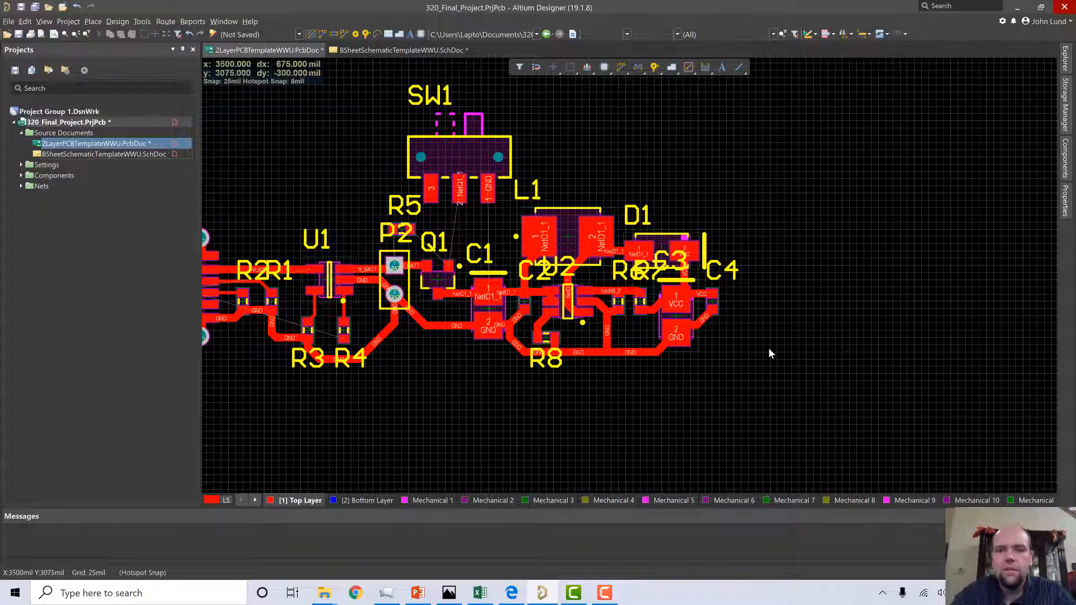
{"action": "right_click_drag", "start_coordinate": [670, 343], "coordinate": [423, 401]}
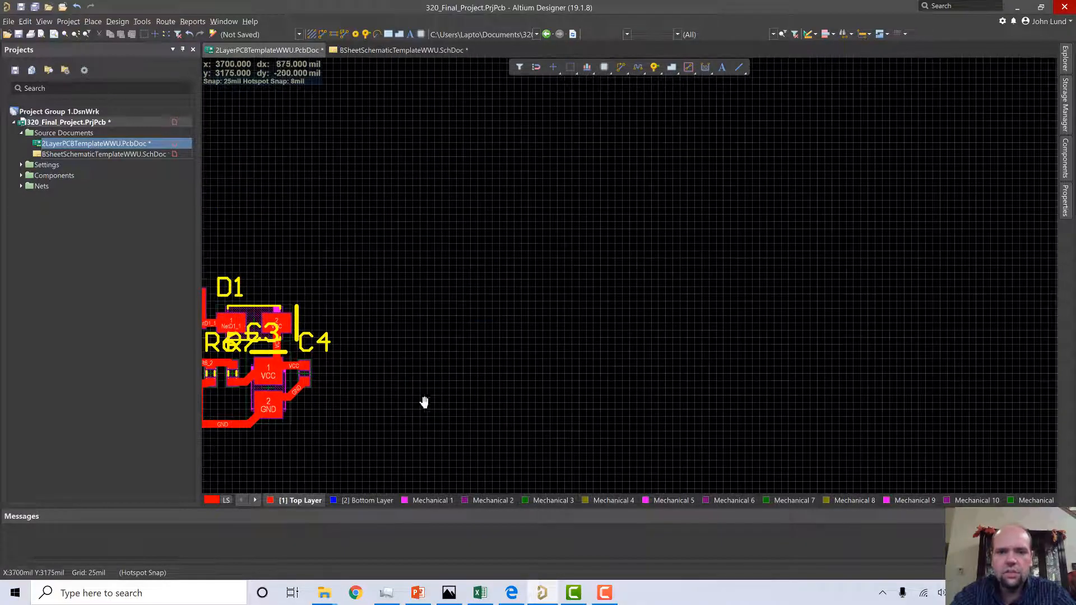
{"action": "right_click_drag", "start_coordinate": [555, 322], "coordinate": [573, 360]}
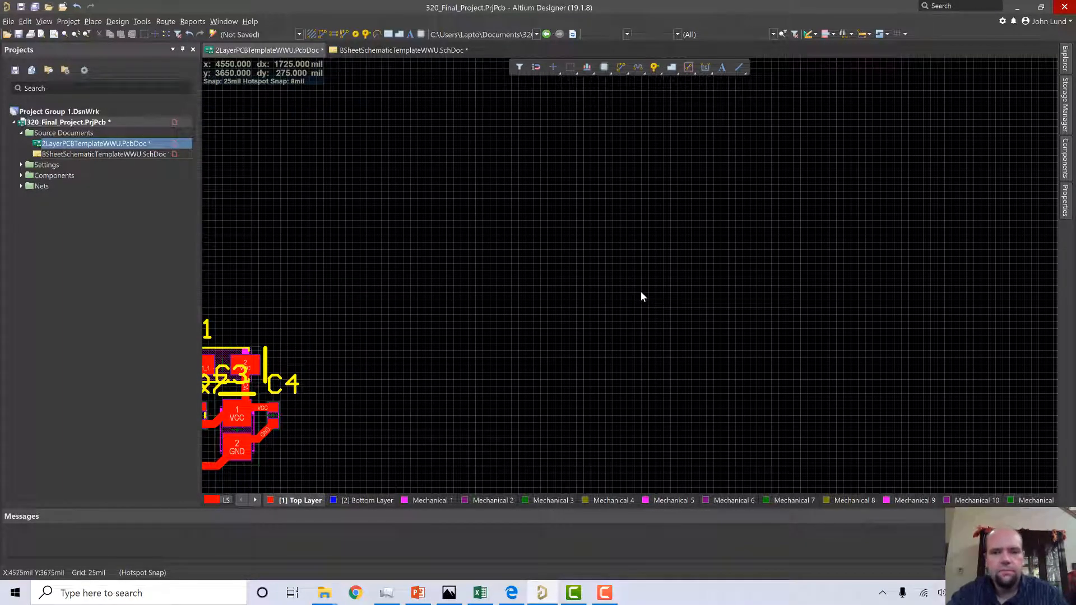
{"action": "scroll", "coordinate": [641, 291], "scroll_direction": "down", "scroll_amount": 3, "text": "ctrl"}
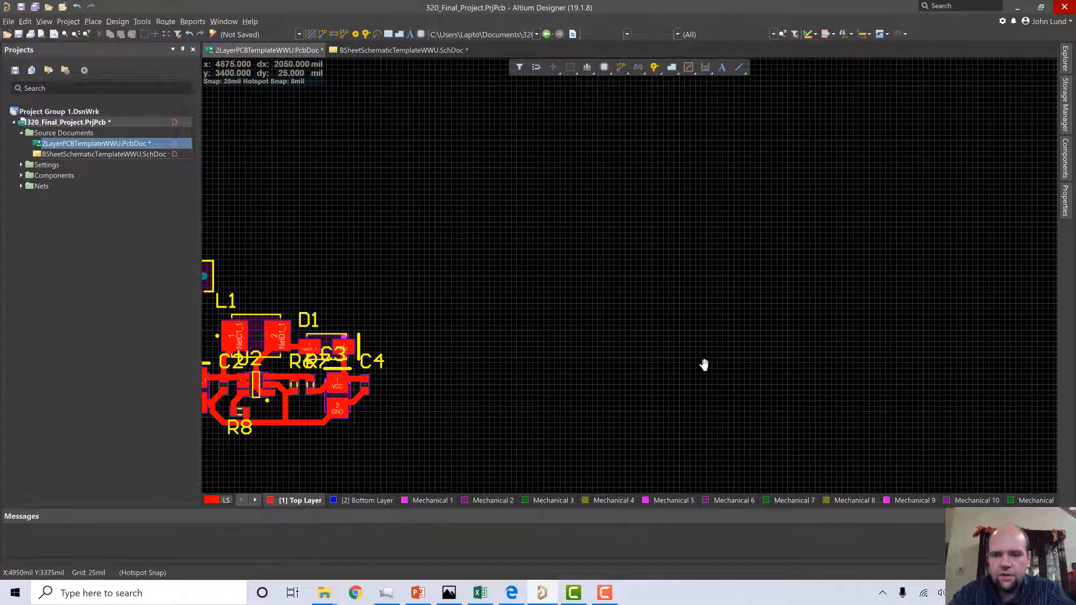
{"action": "scroll", "coordinate": [704, 364], "scroll_direction": "right", "scroll_amount": 3, "text": "shift"}
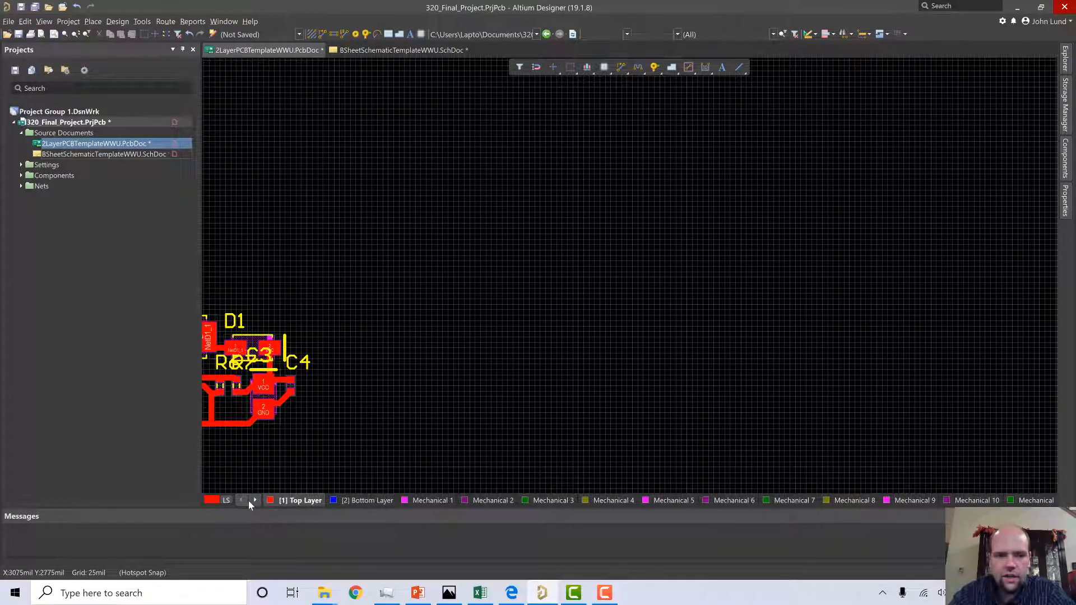
{"action": "right_click_drag", "start_coordinate": [354, 431], "coordinate": [382, 407]}
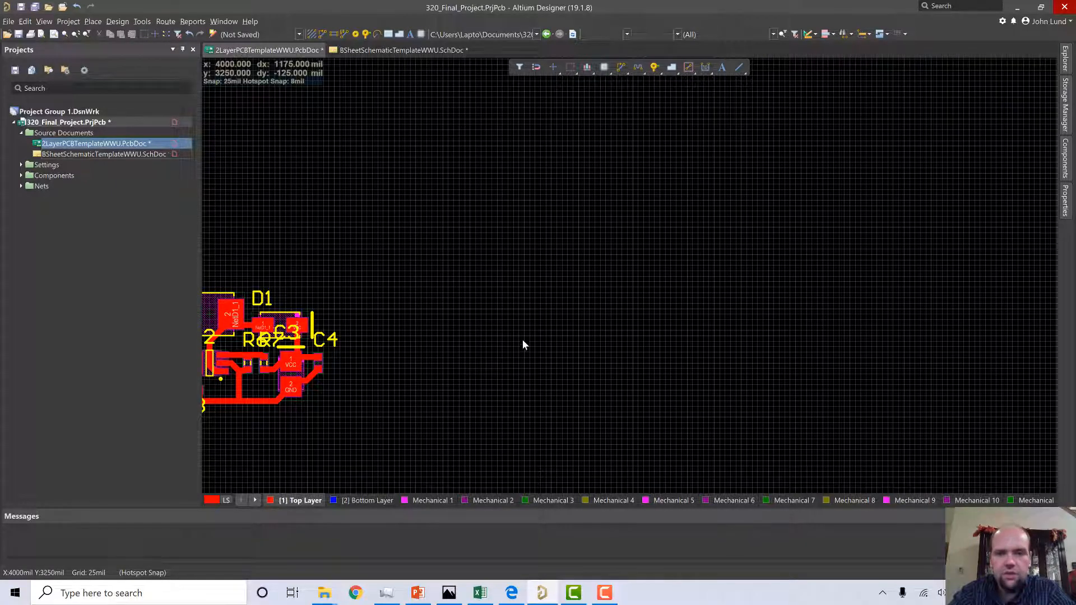
Set the PCB snap grid to 100 mil.
{"action": "key", "text": "g"}
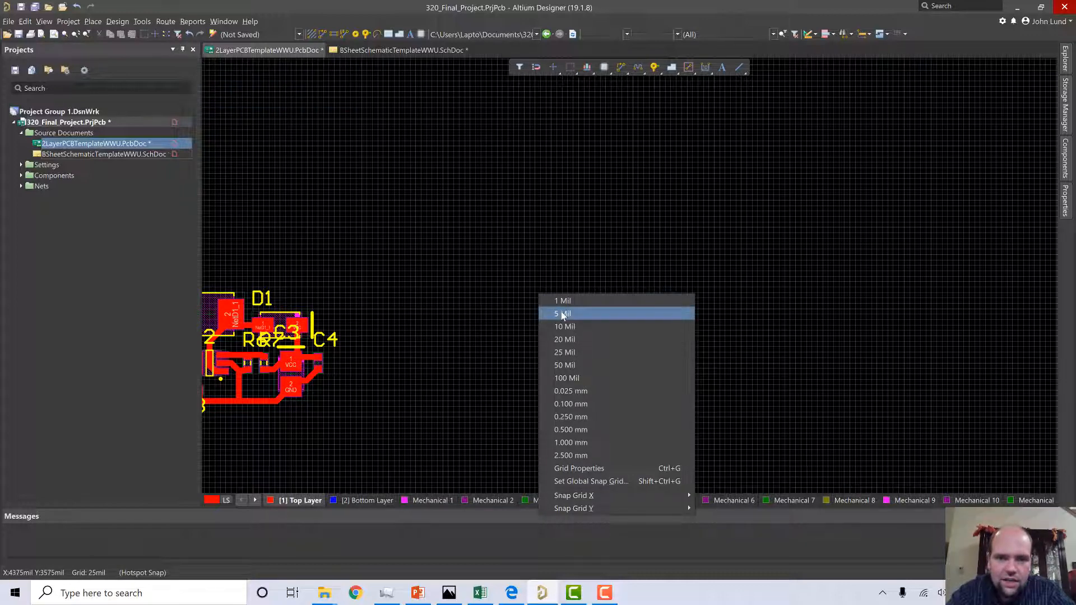
{"action": "left_click", "coordinate": [572, 379]}
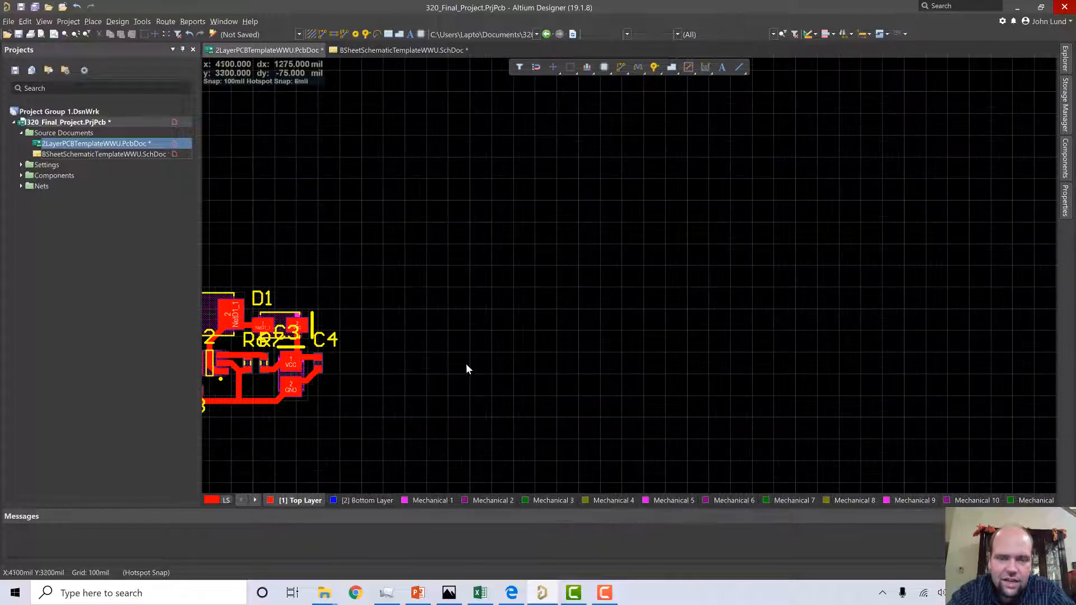
{"action": "scroll", "coordinate": [467, 361], "scroll_direction": "down", "scroll_amount": 1}
{"action": "scroll", "coordinate": [469, 367], "scroll_direction": "down", "scroll_amount": 3}
{"action": "scroll", "coordinate": [468, 367], "scroll_direction": "up", "scroll_amount": 5}
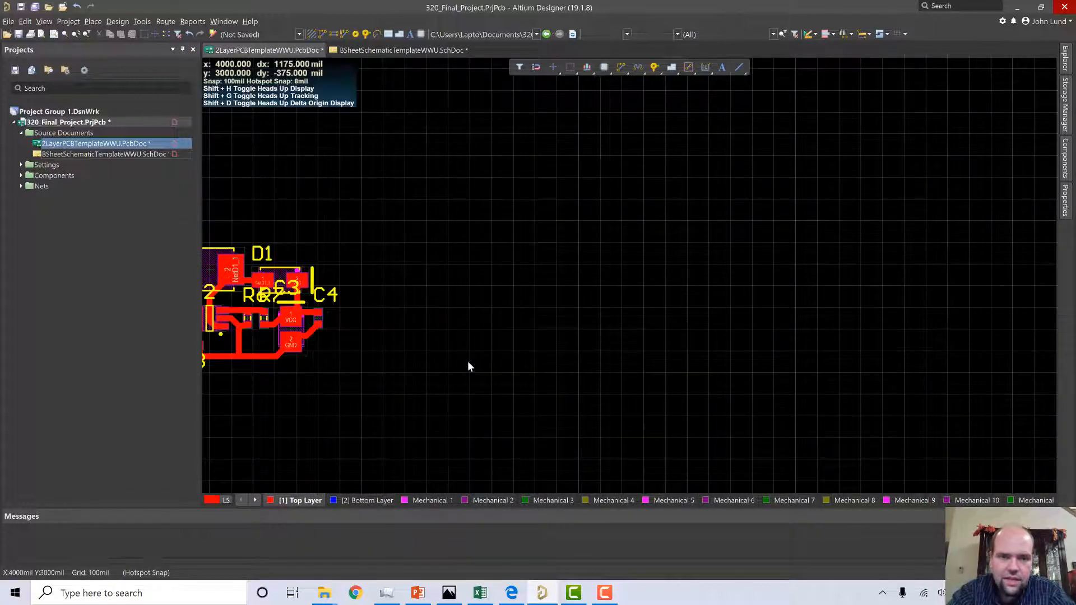
{"action": "scroll", "coordinate": [469, 367], "scroll_direction": "down", "scroll_amount": 3}
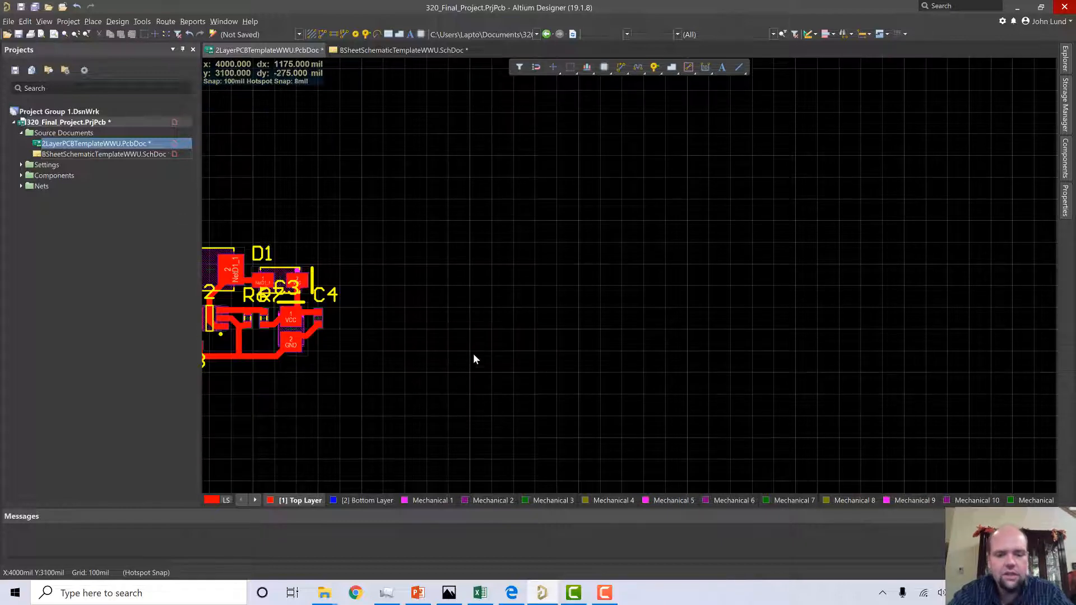
Set the Global Board Snap Grid's X and Y steps to 200 mil.
{"action": "key", "text": "g"}
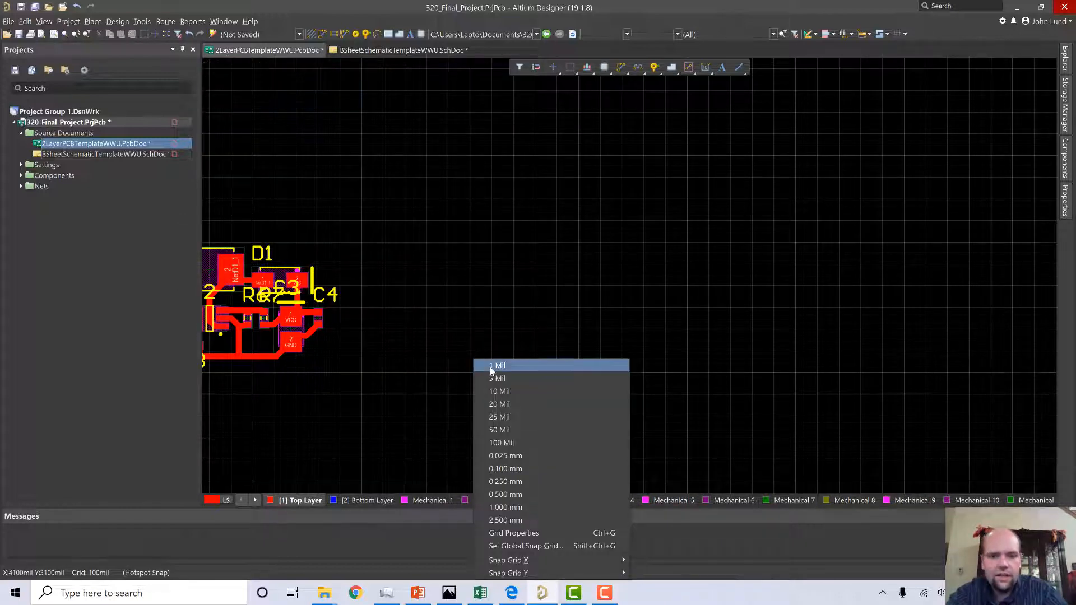
{"action": "left_click", "coordinate": [523, 534]}
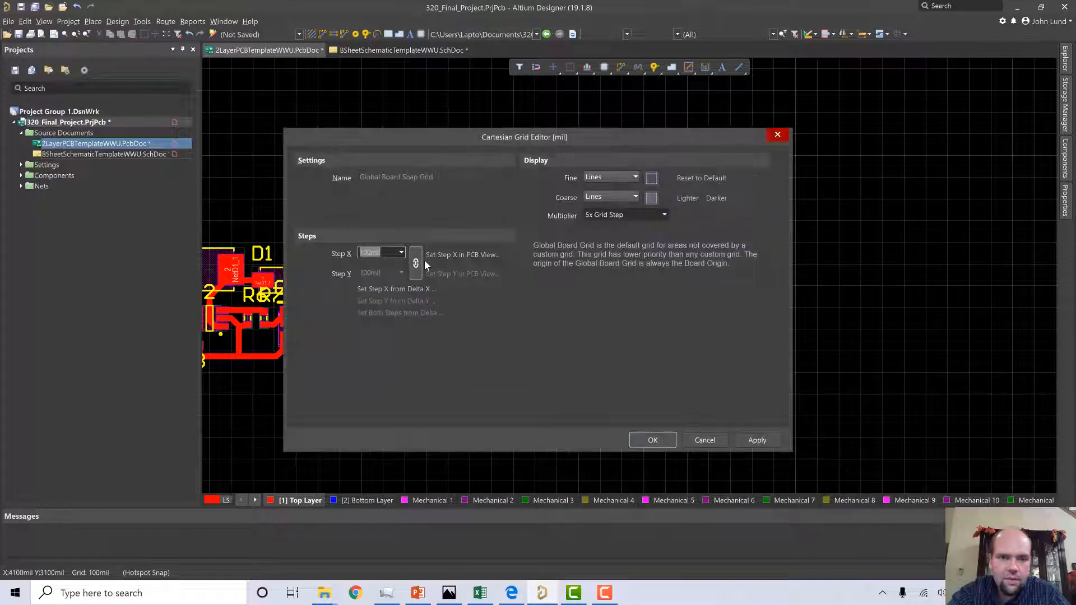
{"action": "type", "text": "200"}
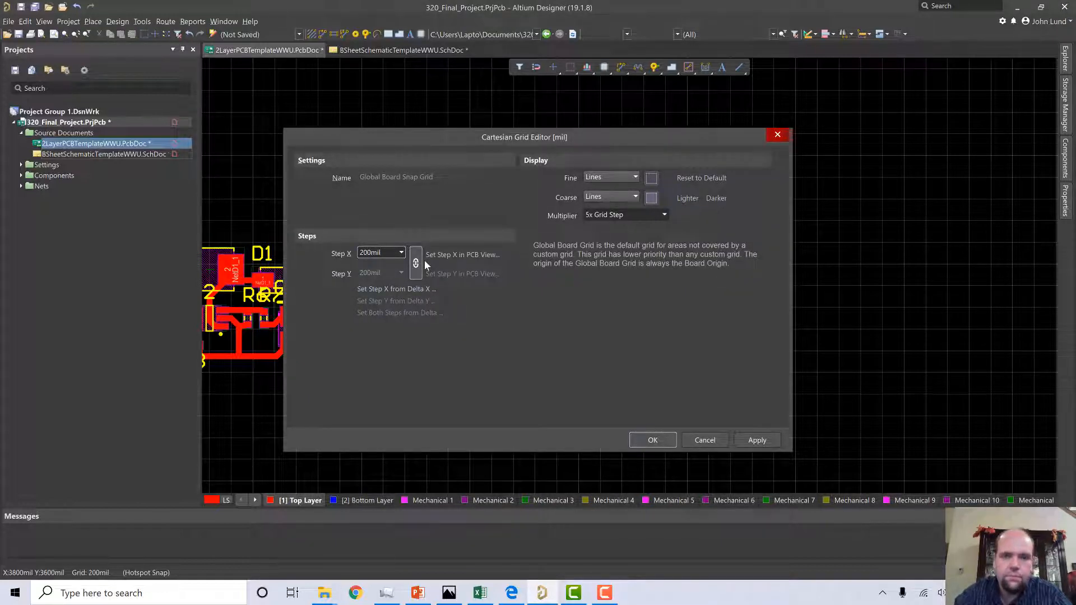
{"action": "key", "text": "Return"}
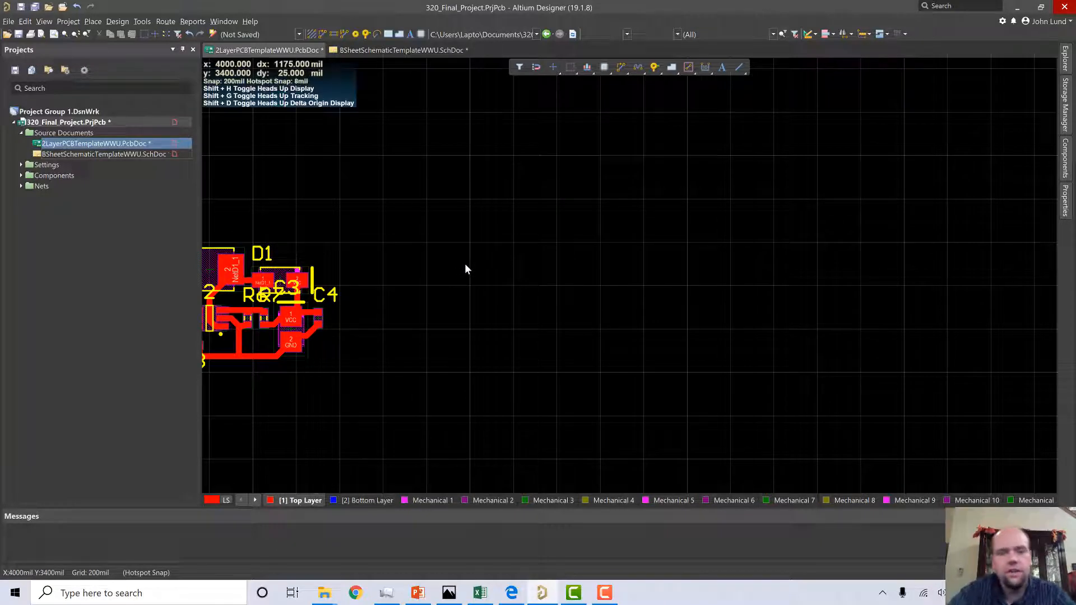
Switch the PCB's units to millimetres and set the Global Board Snap Grid's X and Y steps to 5 mm.
{"action": "scroll", "coordinate": [478, 247], "scroll_direction": "down", "scroll_amount": 2}
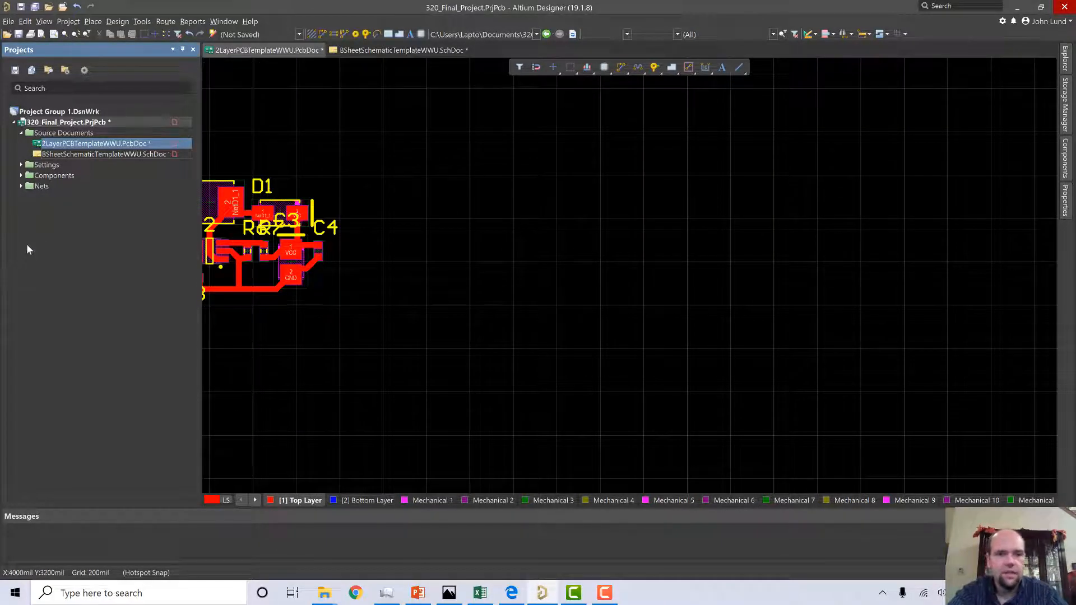
{"action": "right_click_drag", "start_coordinate": [265, 323], "coordinate": [991, 390]}
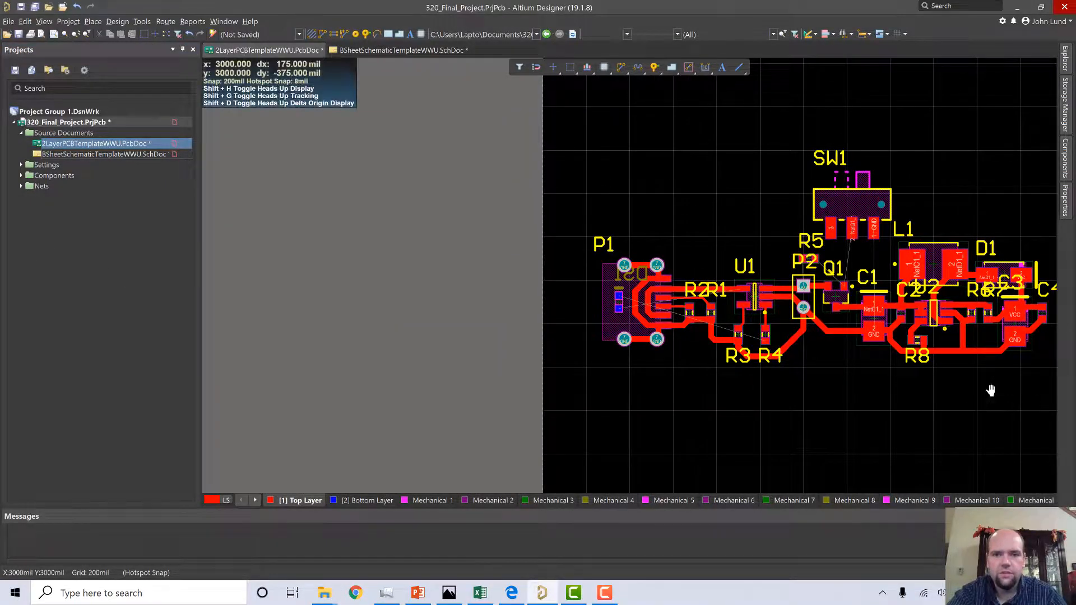
{"action": "right_click_drag", "start_coordinate": [991, 391], "coordinate": [394, 383]}
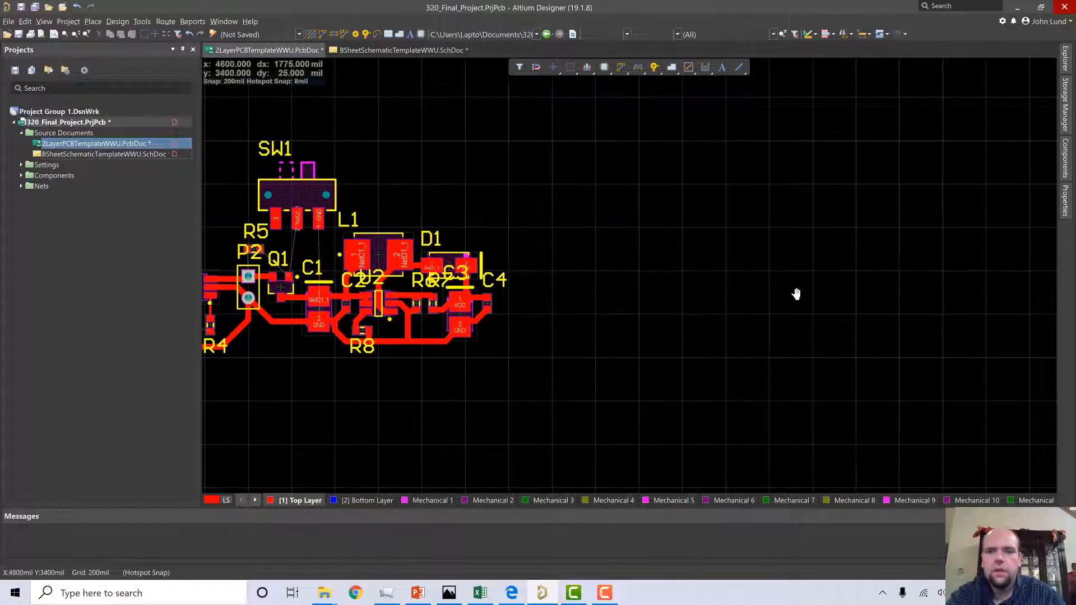
{"action": "right_click_drag", "start_coordinate": [797, 295], "coordinate": [542, 330]}
{"action": "scroll", "coordinate": [626, 254], "scroll_direction": "down", "scroll_amount": 2, "text": "ctrl"}
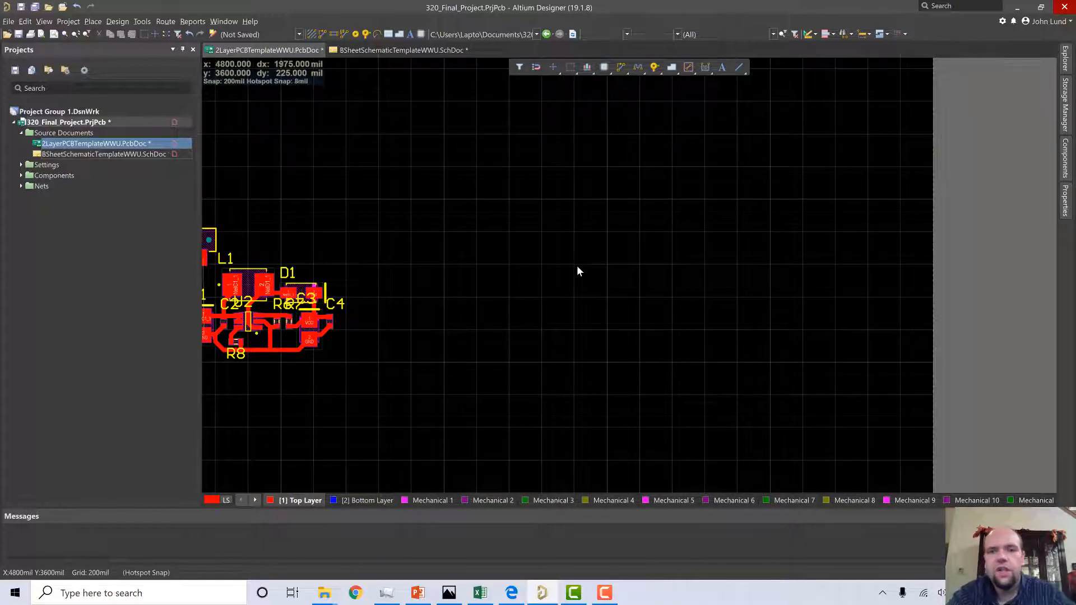
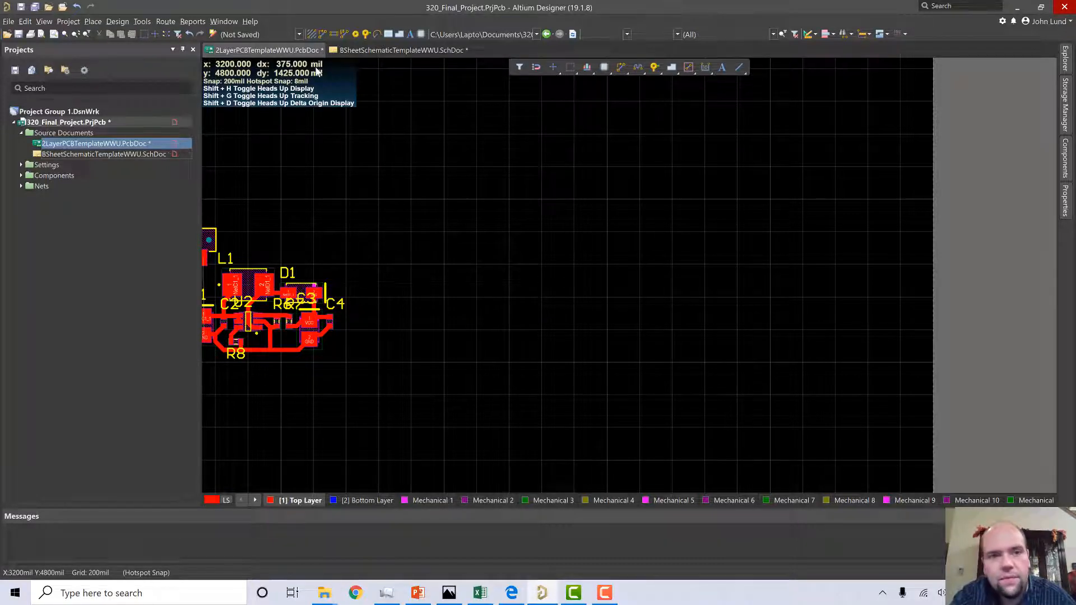
{"action": "key", "text": "q"}
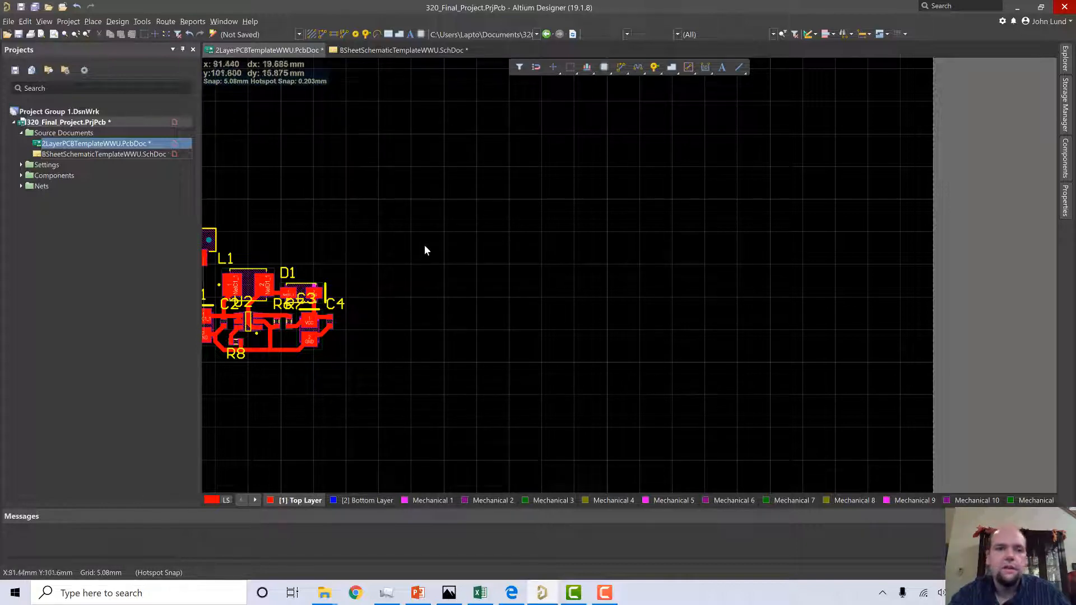
{"action": "key", "text": "g"}
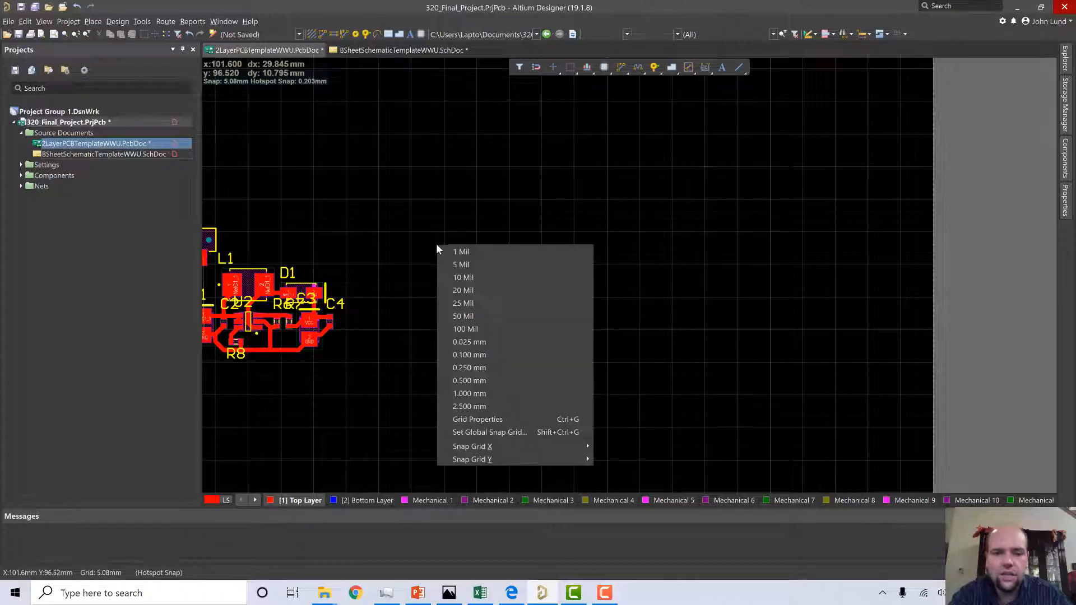
{"action": "left_click", "coordinate": [479, 420]}
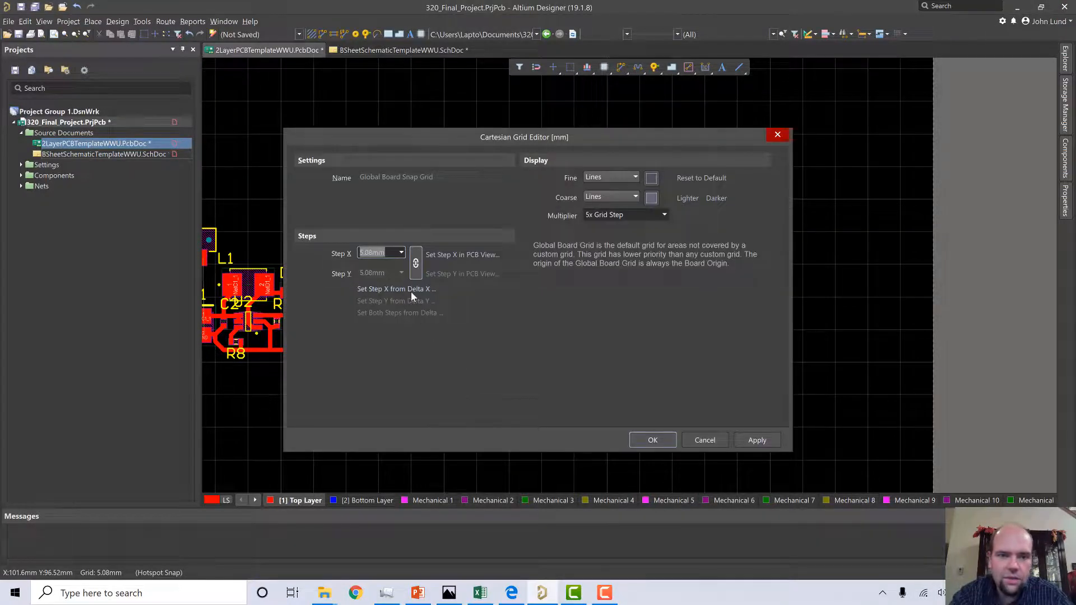
{"action": "type", "text": "5mm"}
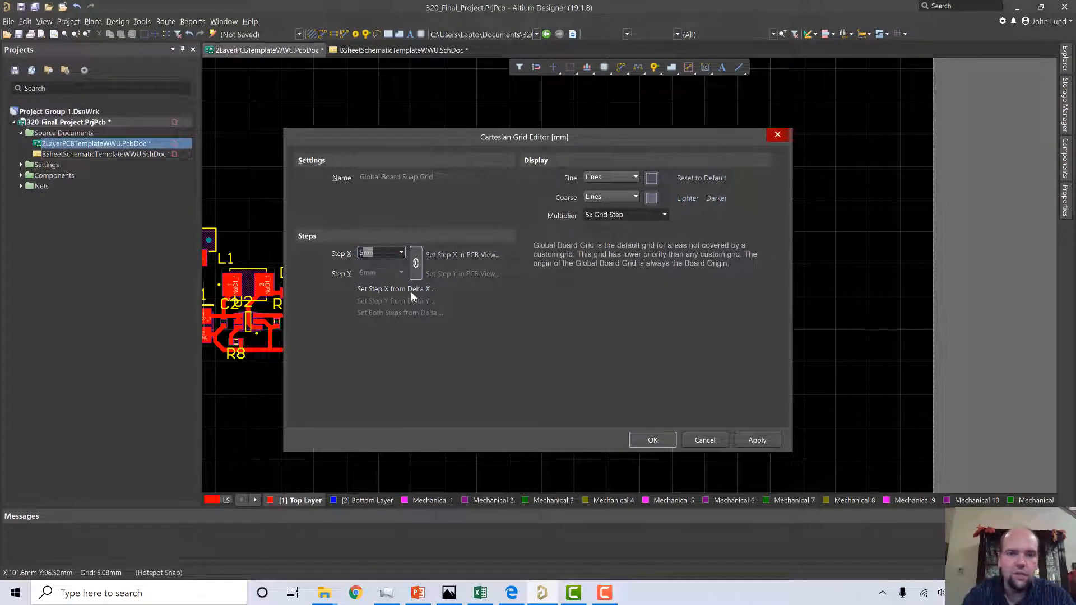
{"action": "key", "text": "Return"}
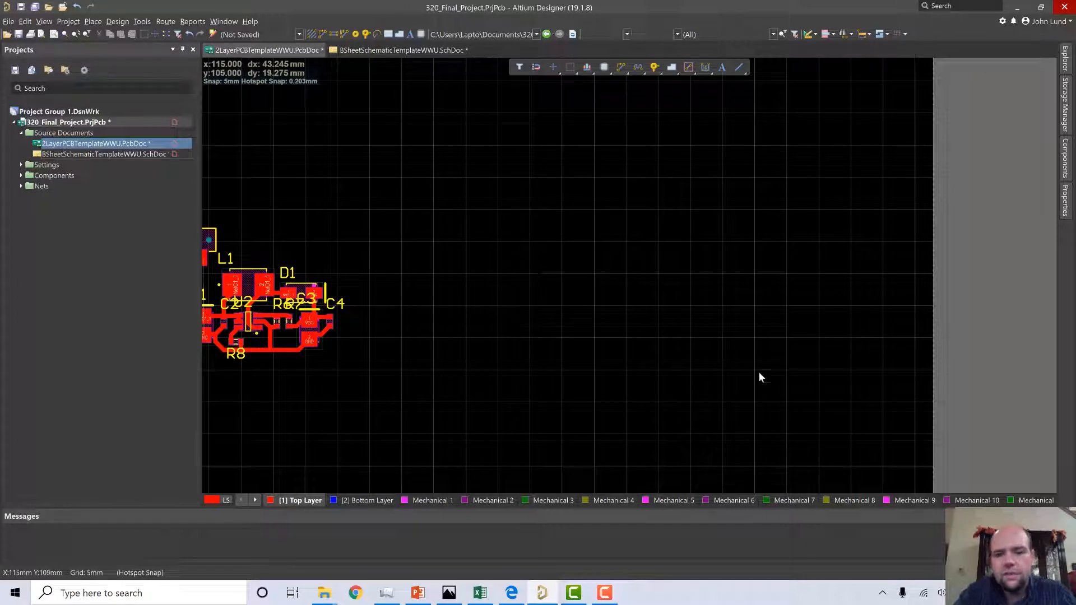
Make Mechanical 12 the active drawing layer of the PCB.
{"action": "left_click", "coordinate": [255, 500]}
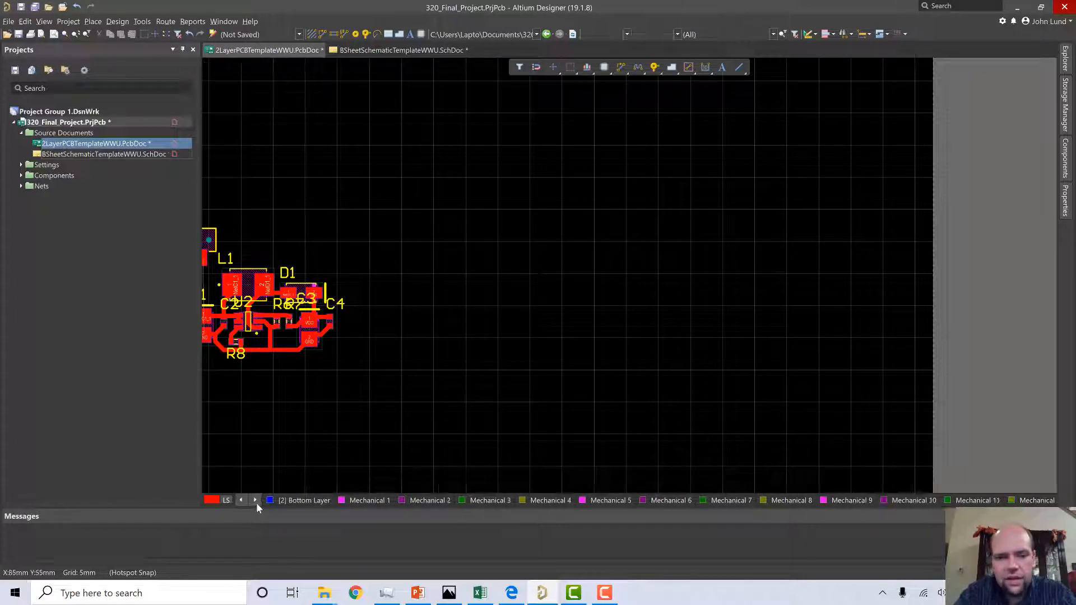
{"action": "left_click", "coordinate": [255, 500]}
{"action": "left_click", "coordinate": [255, 500]}
{"action": "left_click", "coordinate": [255, 500]}
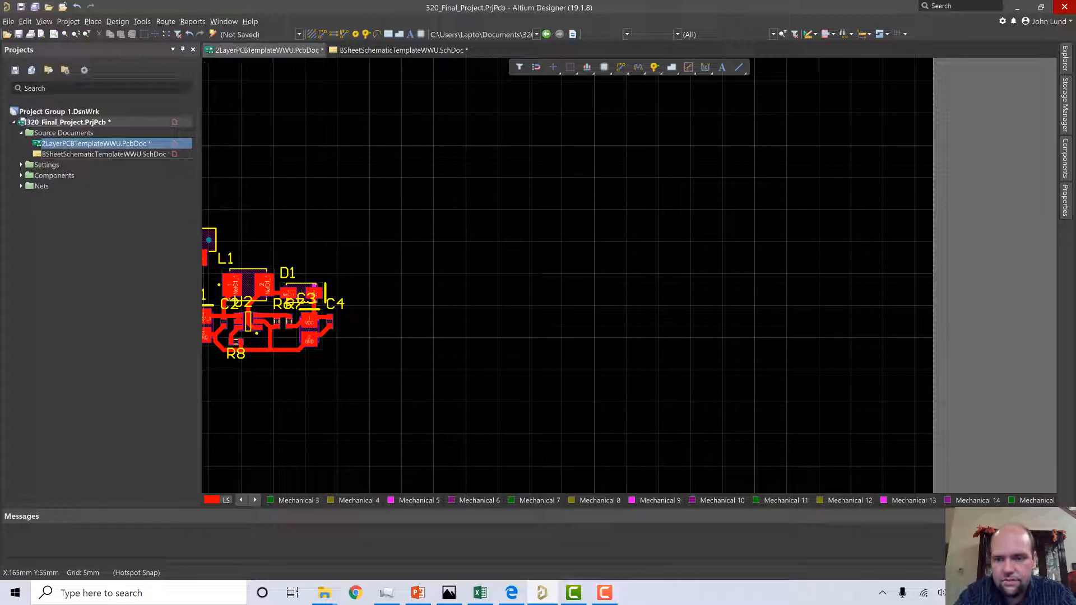
{"action": "left_click", "coordinate": [847, 500]}
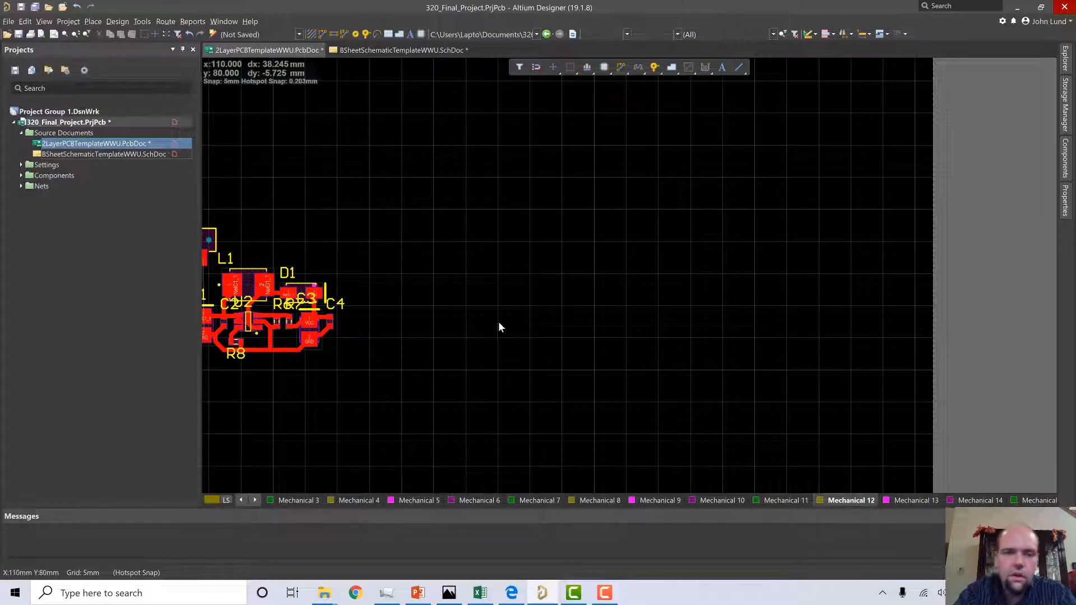
Draw a closed 100 × 100 mm square outline with lines on Mechanical 12, from X 95, Y 65 mm to X 195, Y 165 mm.
{"action": "left_click", "coordinate": [93, 21]}
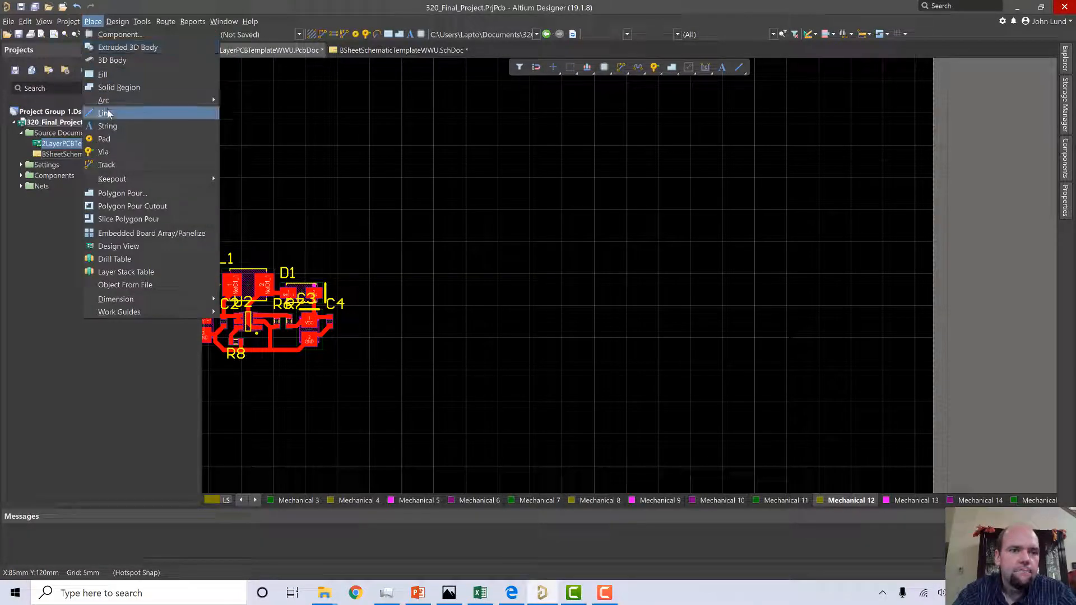
{"action": "left_click", "coordinate": [297, 196]}
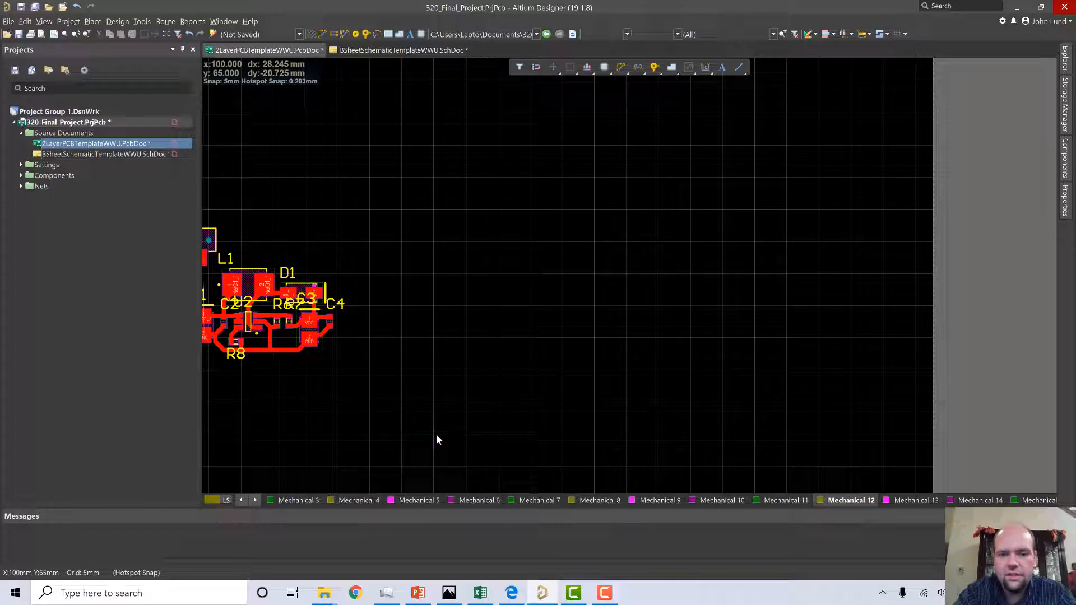
{"action": "left_click", "coordinate": [402, 434]}
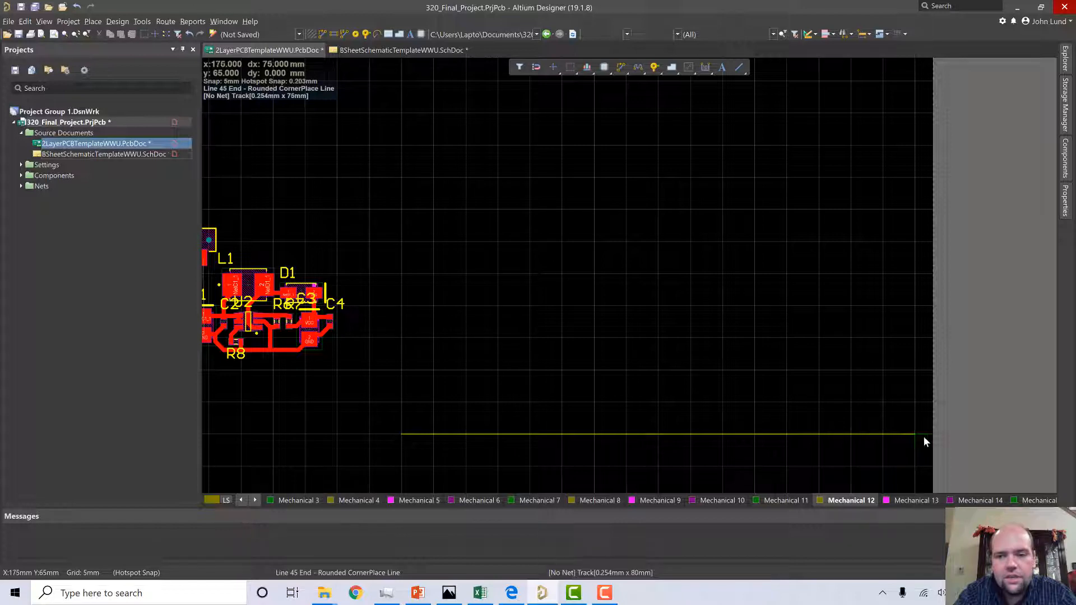
{"action": "left_click", "coordinate": [1032, 434]}
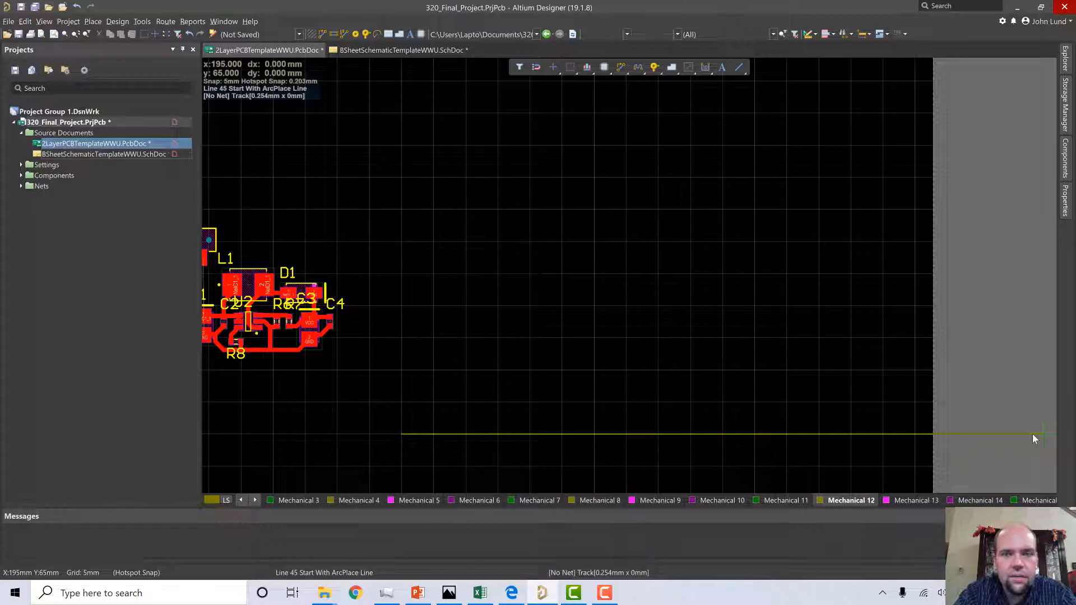
{"action": "key", "text": "space"}
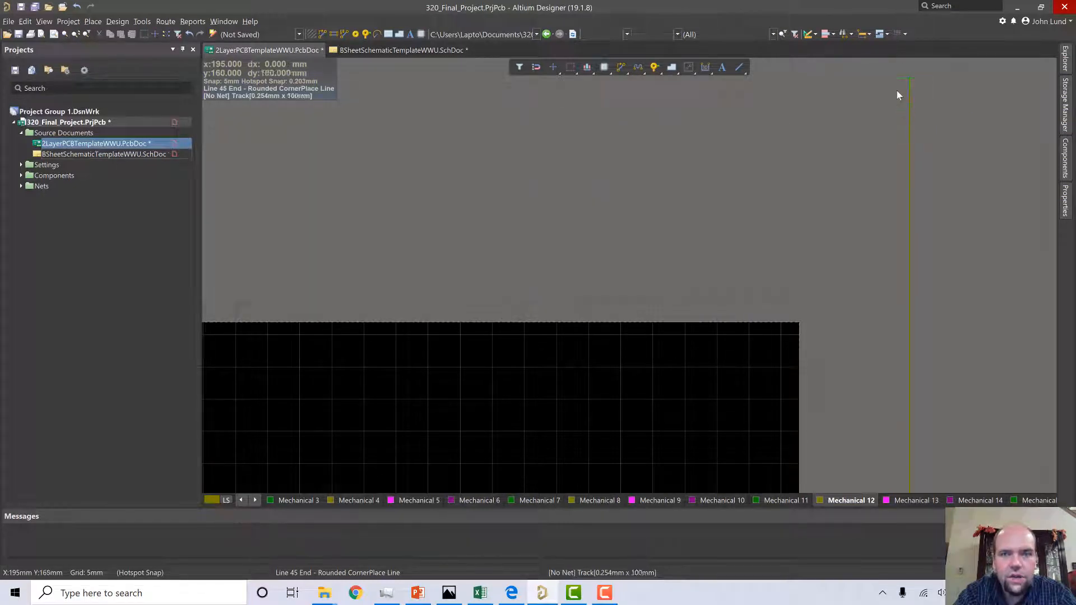
{"action": "left_click", "coordinate": [903, 85]}
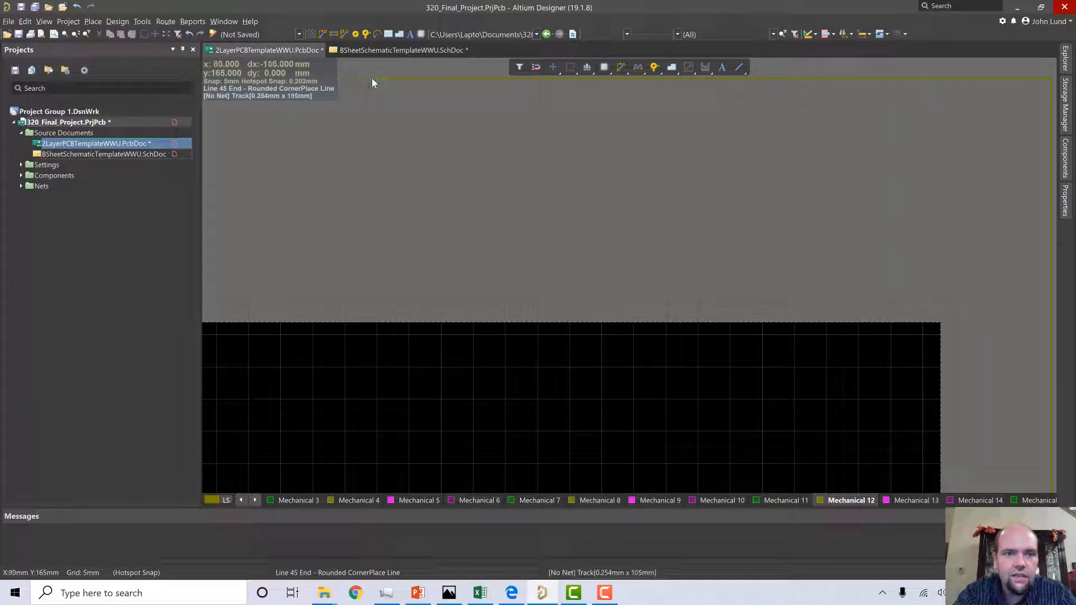
{"action": "left_click", "coordinate": [398, 79]}
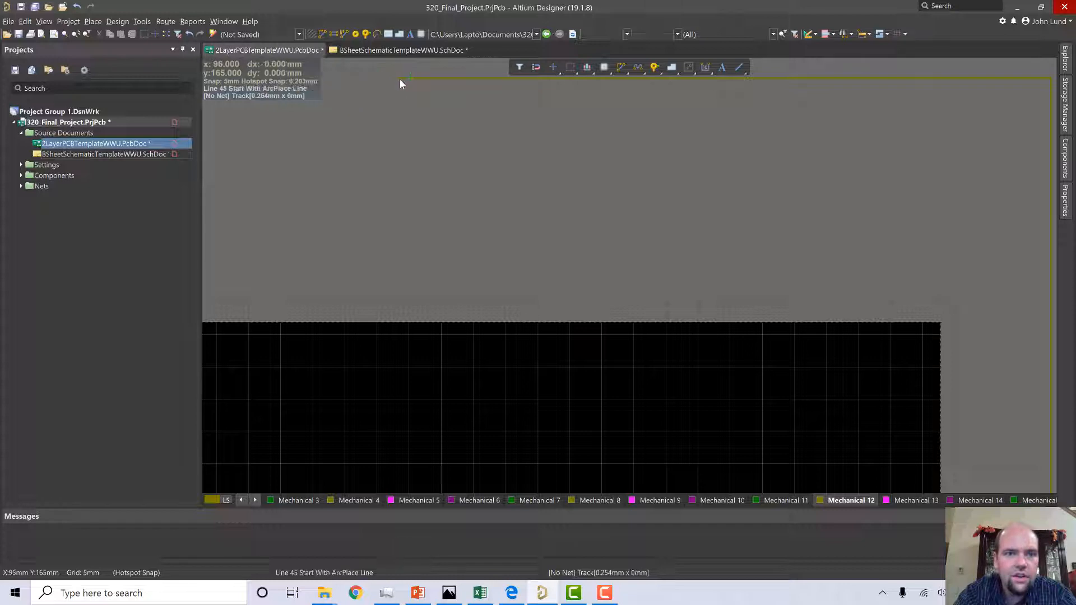
{"action": "scroll", "coordinate": [386, 456], "scroll_direction": "down", "scroll_amount": 6}
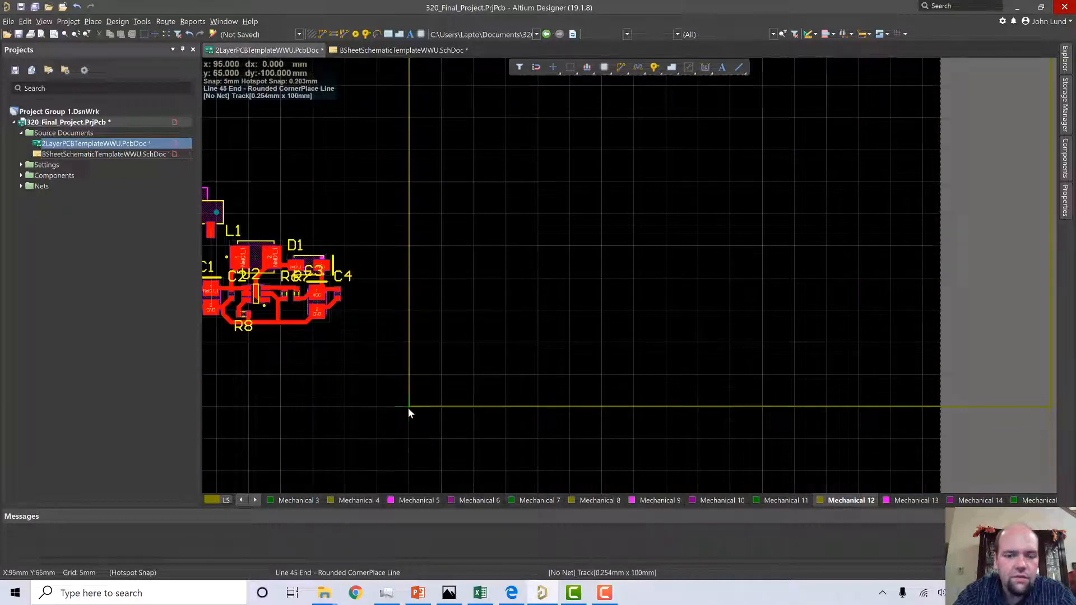
{"action": "left_click", "coordinate": [408, 408]}
{"action": "right_click", "coordinate": [418, 416]}
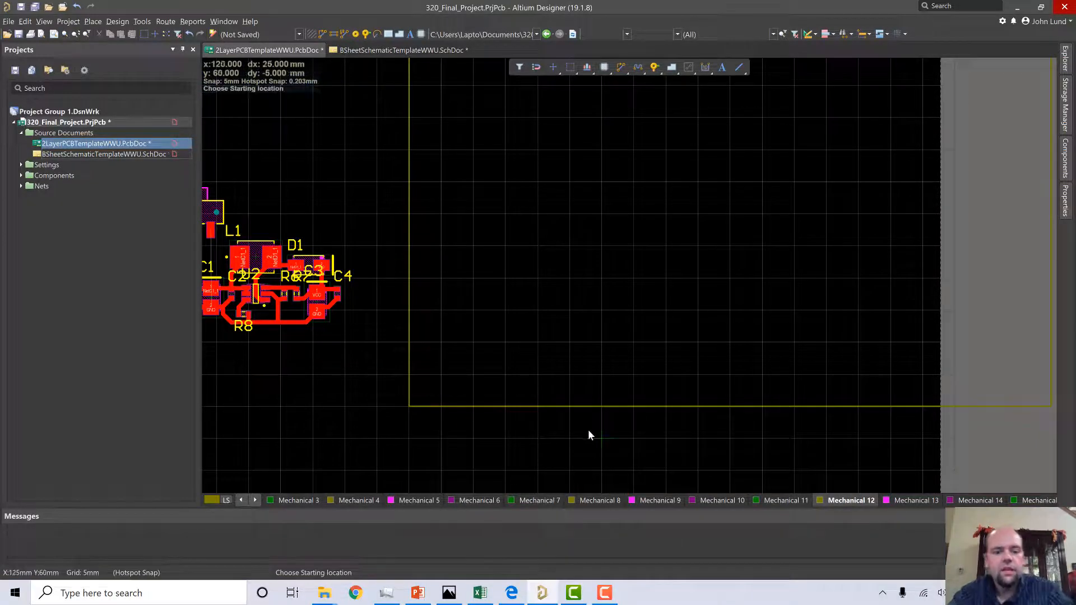
Examine how the square outline lies relative to the routed circuit and the edges of the existing board area.
{"action": "scroll", "coordinate": [662, 348], "scroll_direction": "down", "scroll_amount": 5, "text": "ctrl"}
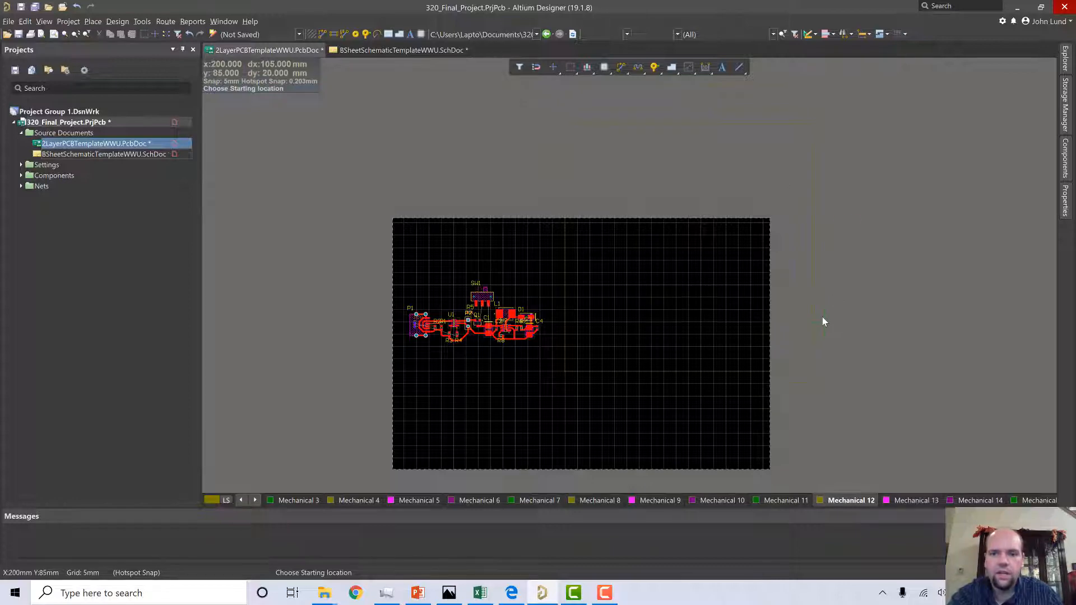
{"action": "scroll", "coordinate": [821, 320], "scroll_direction": "up", "scroll_amount": 4, "text": "ctrl"}
{"action": "scroll", "coordinate": [821, 321], "scroll_direction": "down", "scroll_amount": 5, "text": "ctrl"}
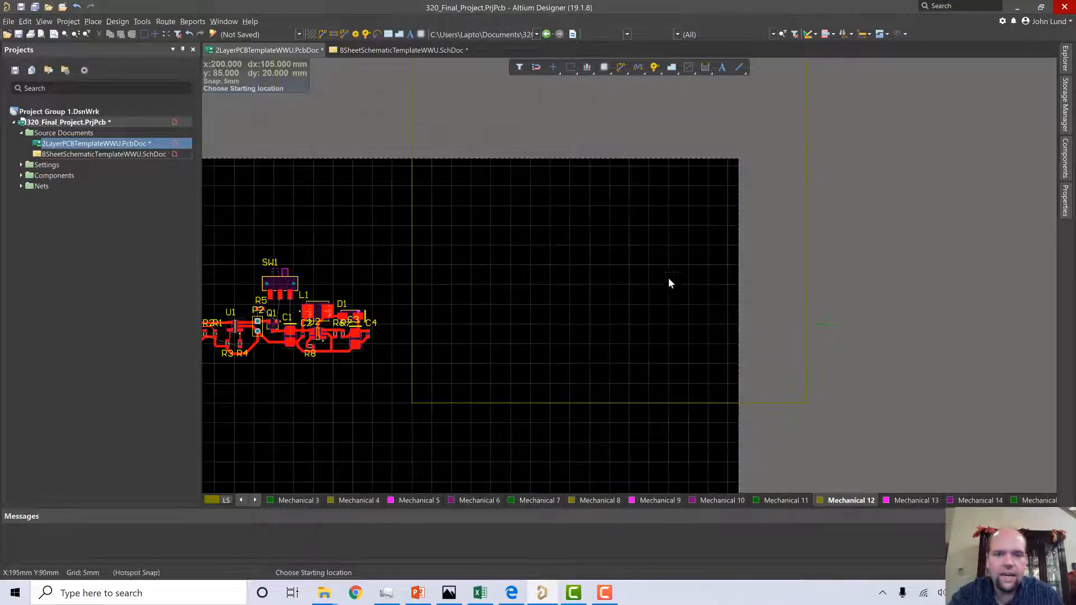
{"action": "scroll", "coordinate": [643, 303], "scroll_direction": "up", "scroll_amount": 2}
{"action": "scroll", "coordinate": [644, 307], "scroll_direction": "up", "scroll_amount": 1}
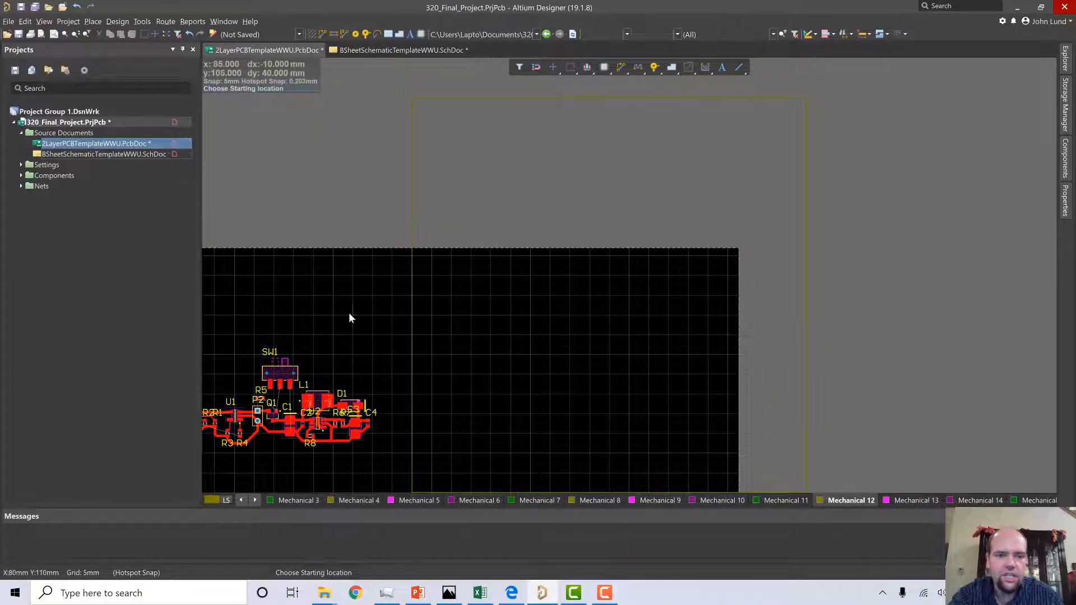
{"action": "scroll", "coordinate": [454, 311], "scroll_direction": "up", "scroll_amount": 3, "text": "shift"}
{"action": "right_click_drag", "start_coordinate": [478, 313], "coordinate": [396, 404]}
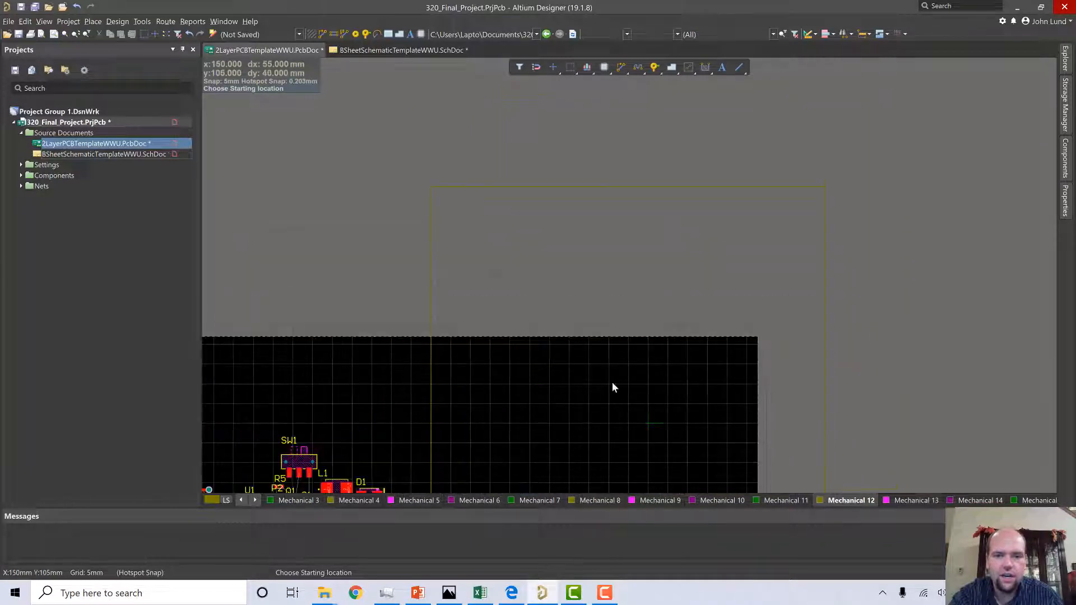
{"action": "right_click_drag", "start_coordinate": [611, 381], "coordinate": [563, 307]}
{"action": "scroll", "coordinate": [557, 282], "scroll_direction": "down", "scroll_amount": 1}
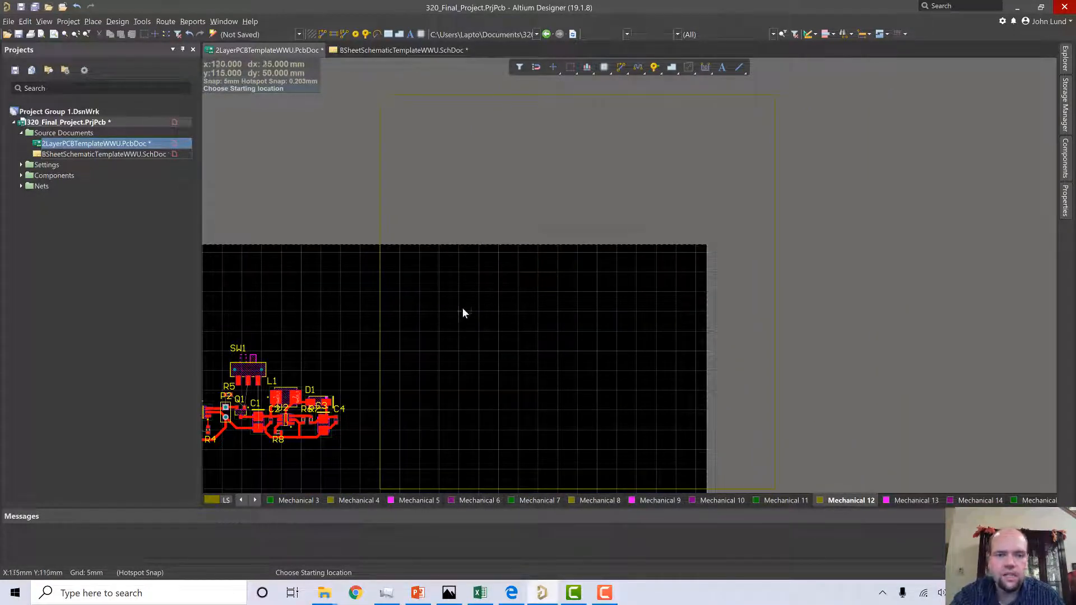
{"action": "right_click_drag", "start_coordinate": [464, 312], "coordinate": [661, 265]}
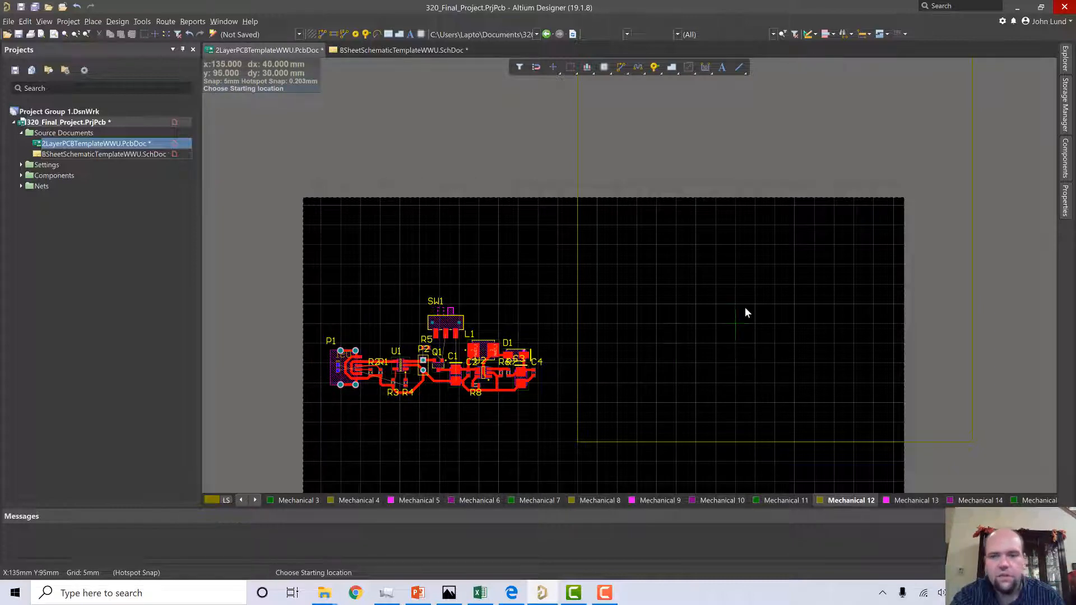
{"action": "scroll", "coordinate": [744, 309], "scroll_direction": "down", "scroll_amount": 2, "text": "ctrl"}
{"action": "scroll", "coordinate": [745, 312], "scroll_direction": "up", "scroll_amount": 3, "text": "ctrl"}
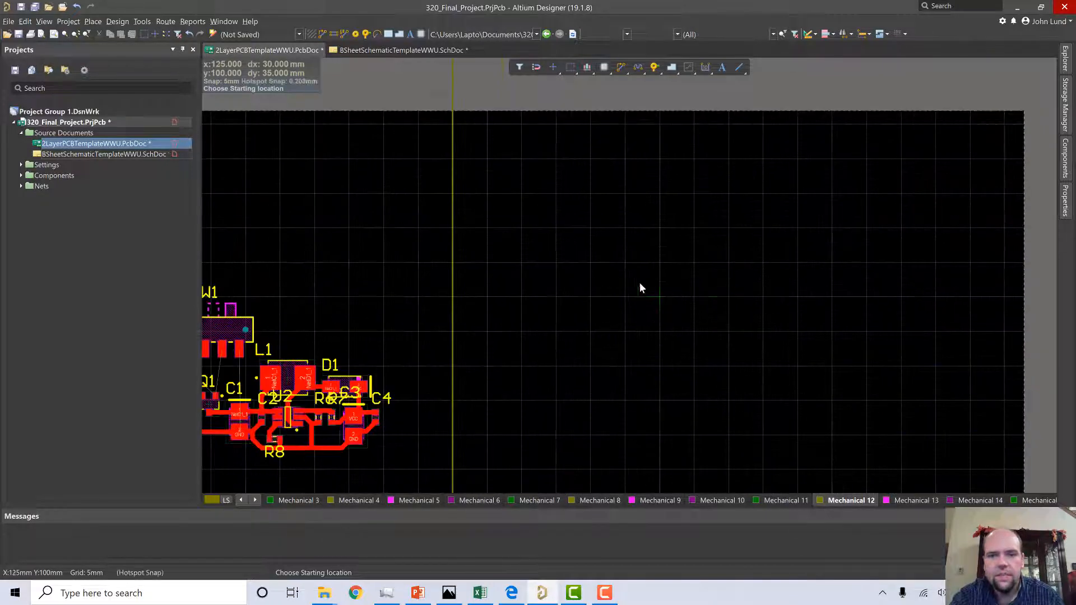
{"action": "right_click_drag", "start_coordinate": [597, 353], "coordinate": [491, 349]}
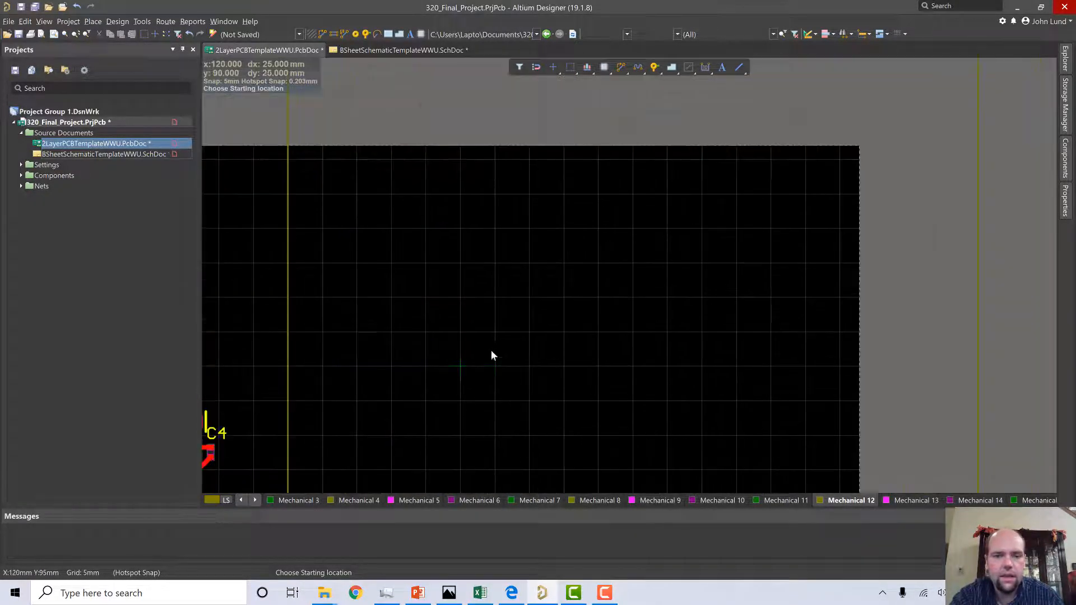
{"action": "scroll", "coordinate": [517, 289], "scroll_direction": "down", "scroll_amount": 1, "text": "ctrl"}
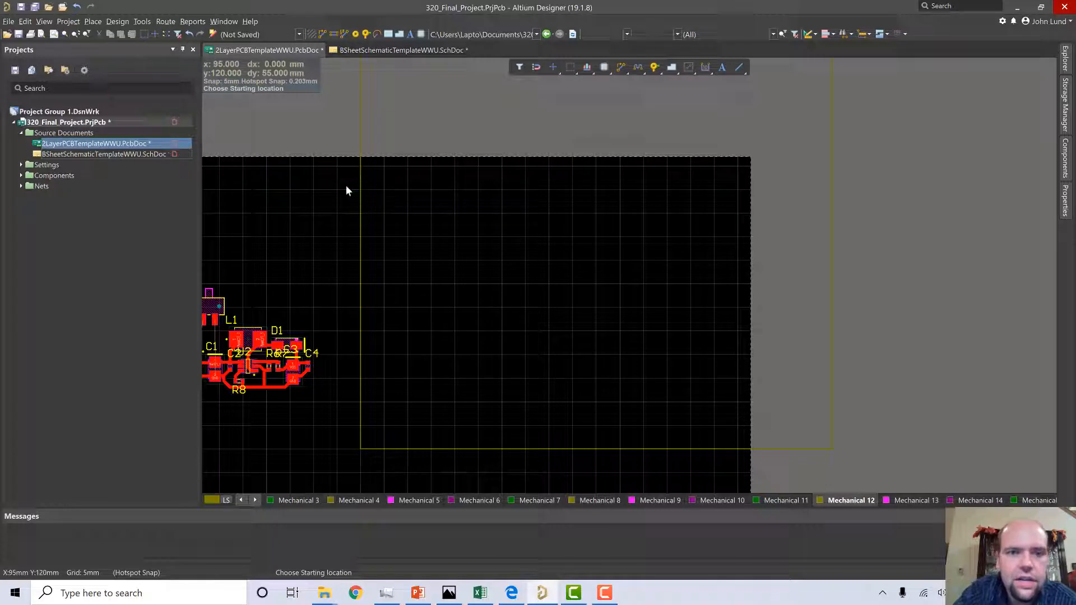
{"action": "scroll", "coordinate": [377, 210], "scroll_direction": "up", "scroll_amount": 1}
{"action": "scroll", "coordinate": [378, 211], "scroll_direction": "up", "scroll_amount": 3}
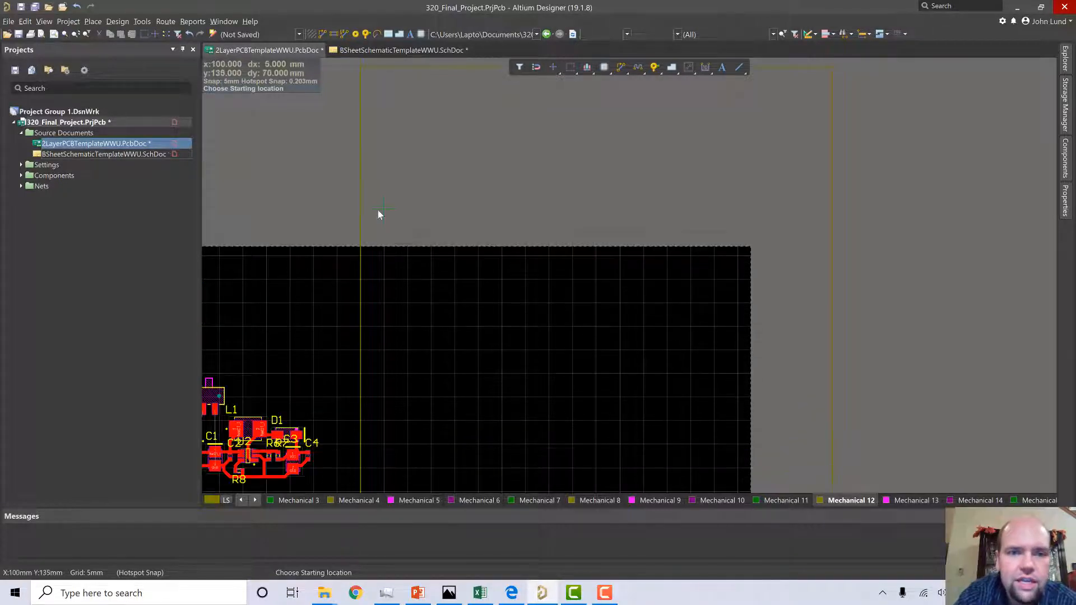
{"action": "scroll", "coordinate": [378, 210], "scroll_direction": "down", "scroll_amount": 3}
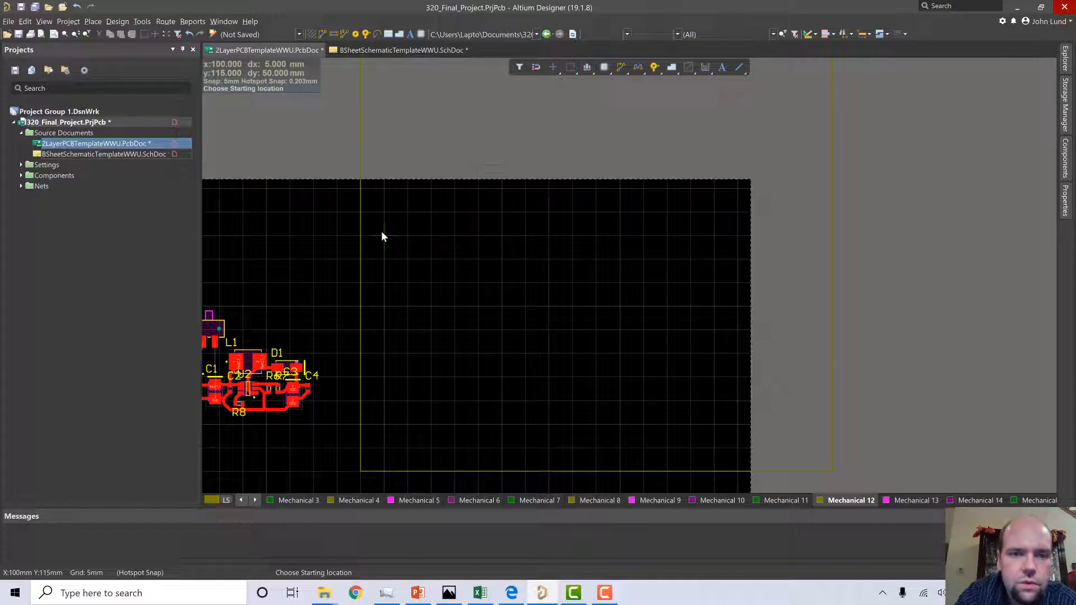
Start a line at X 100, Y 115 mm inside the square outline and try out the 45-degree and 90-degree corner styles.
{"action": "left_click", "coordinate": [381, 231]}
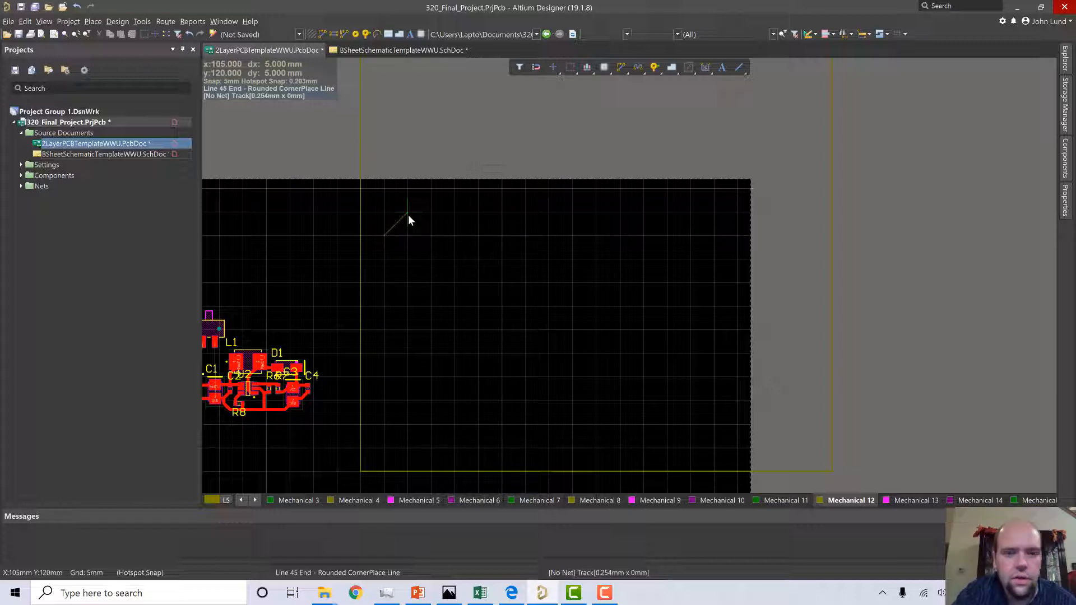
{"action": "key", "text": "shift+space"}
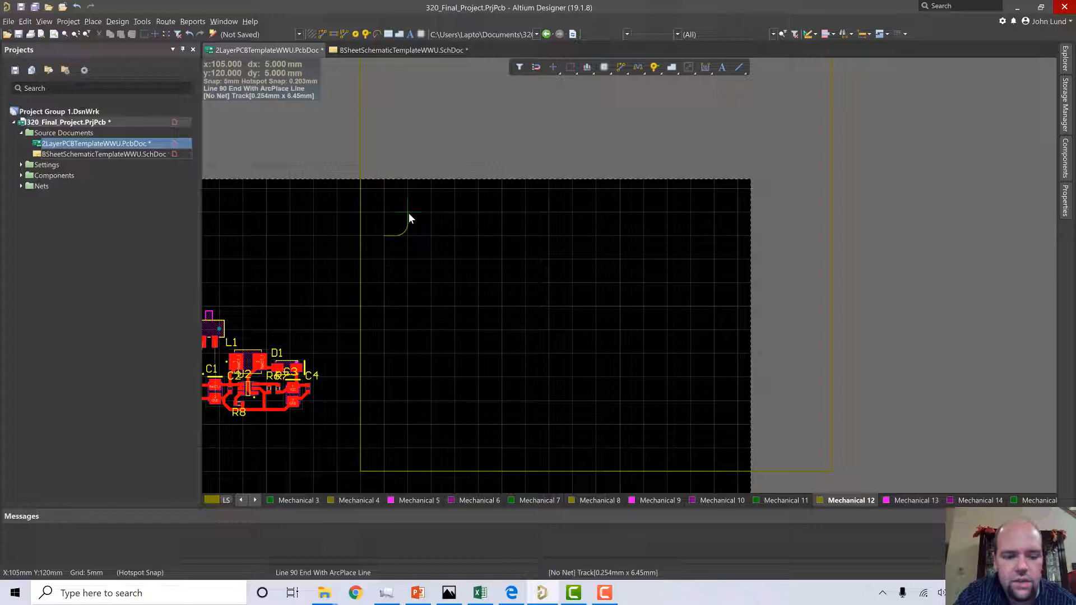
{"action": "key", "text": "shift+space"}
{"action": "key", "text": "shift+space"}
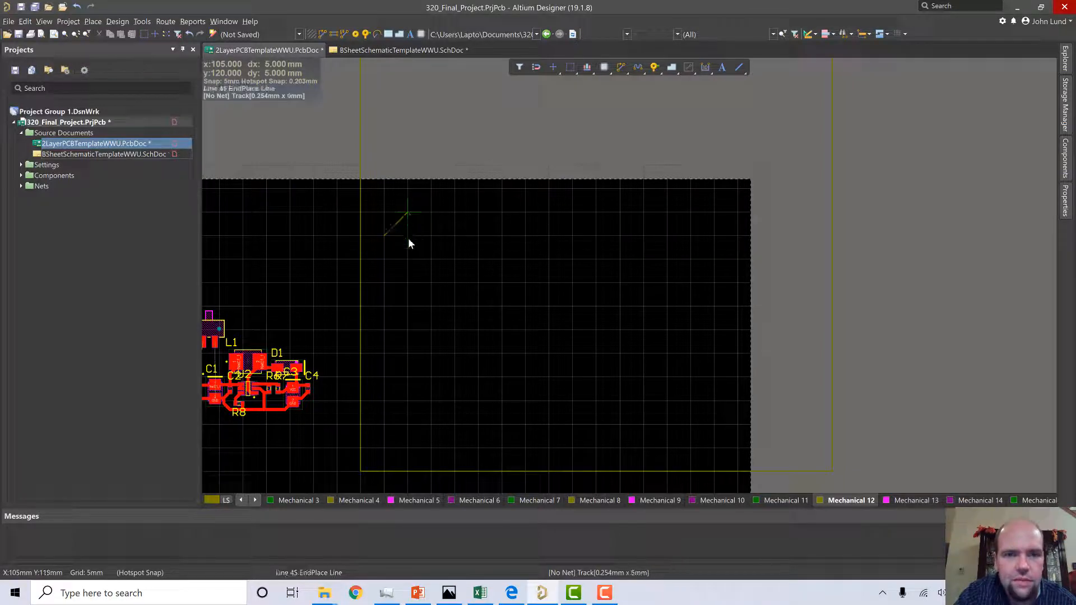
{"action": "key", "text": "shift+space"}
{"action": "key", "text": "shift+space"}
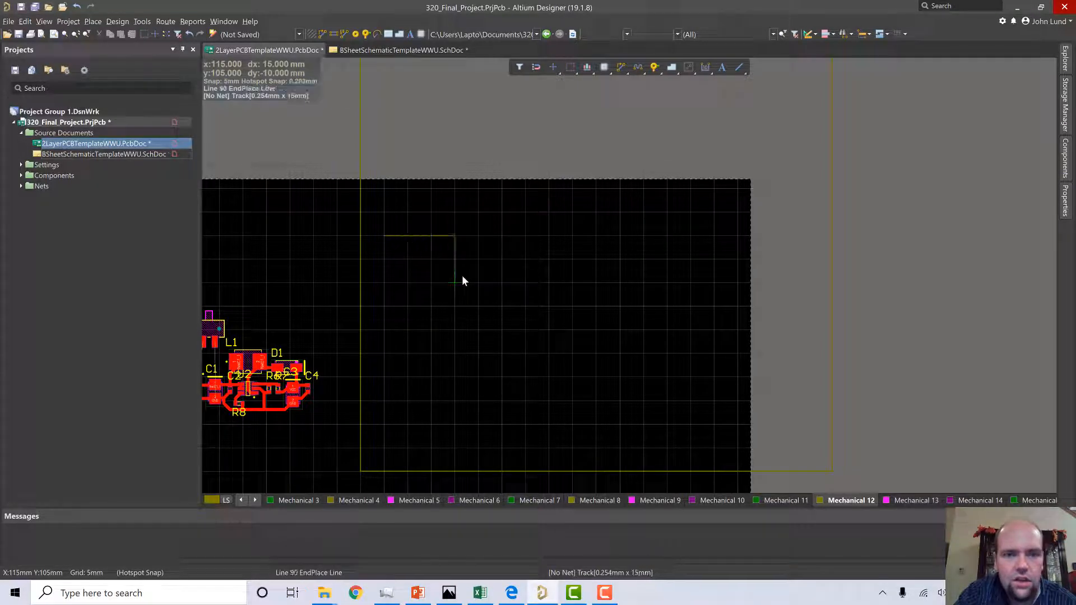
{"action": "key", "text": "shift+space"}
{"action": "key", "text": "shift+space"}
{"action": "key", "text": "shift+space"}
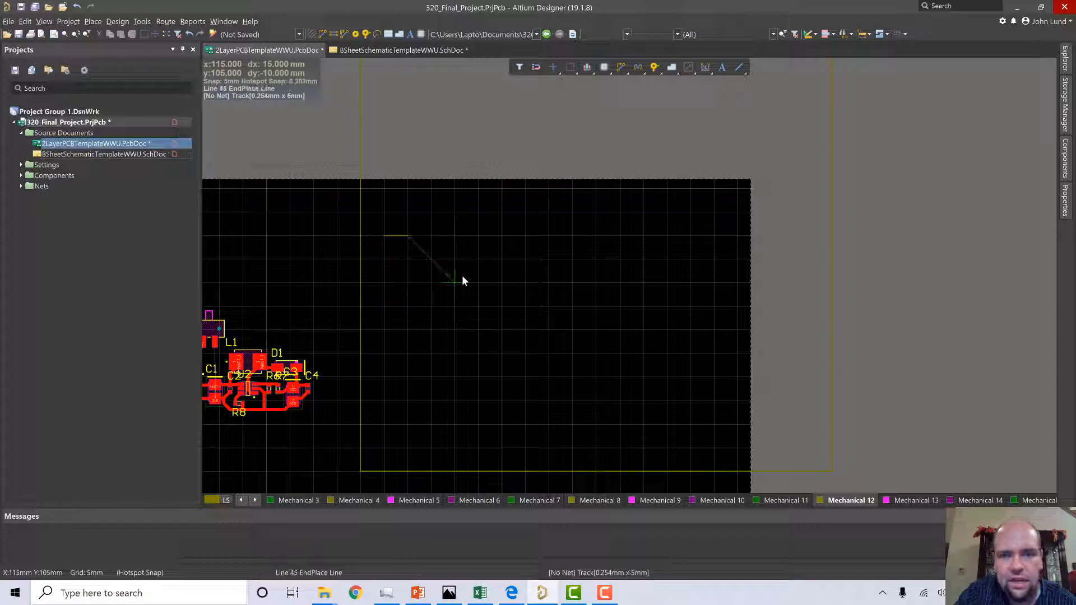
{"action": "key", "text": "shift+space"}
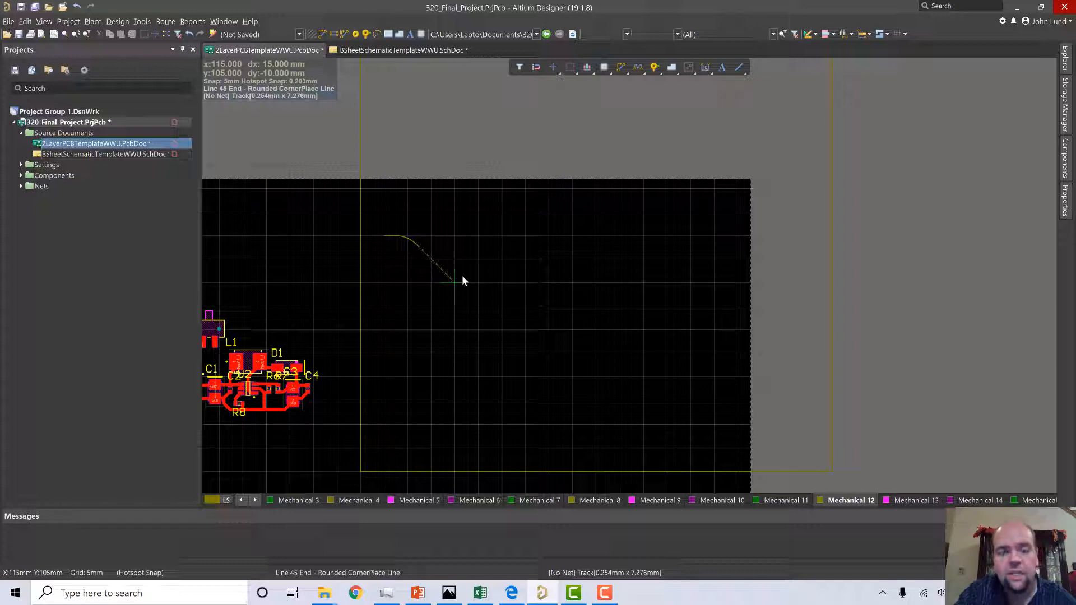
{"action": "key", "text": "space"}
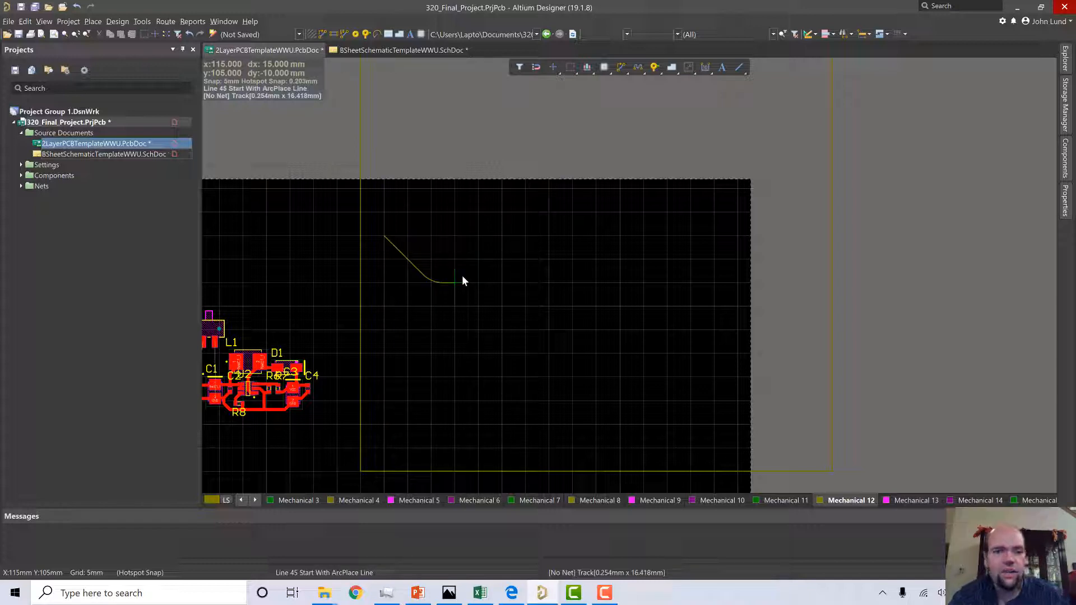
{"action": "key", "text": "space"}
{"action": "key", "text": "shift+space"}
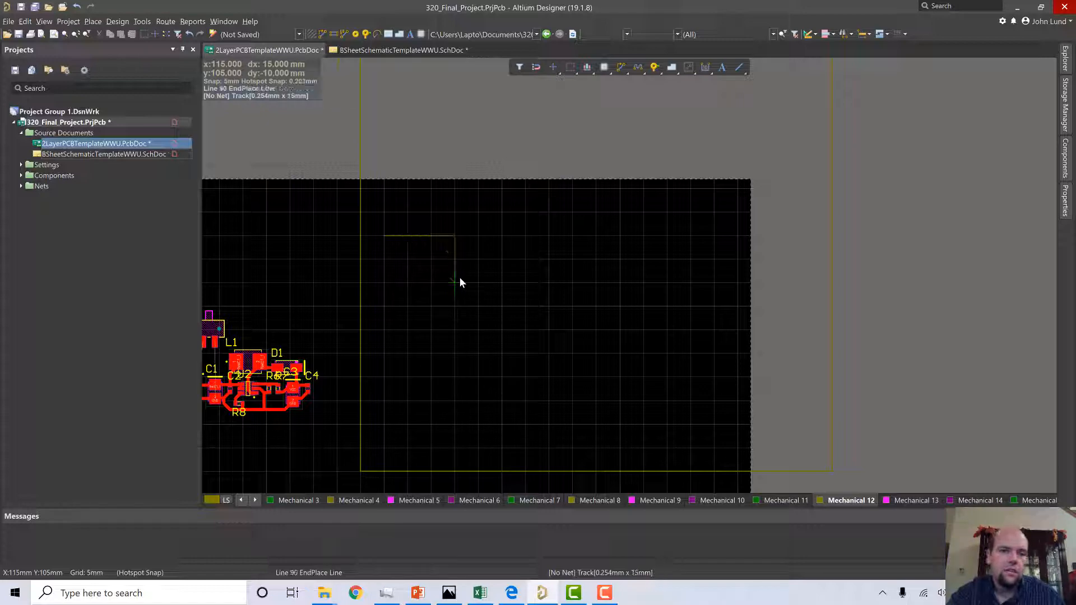
{"action": "key", "text": "shift+space"}
{"action": "key", "text": "shift+space"}
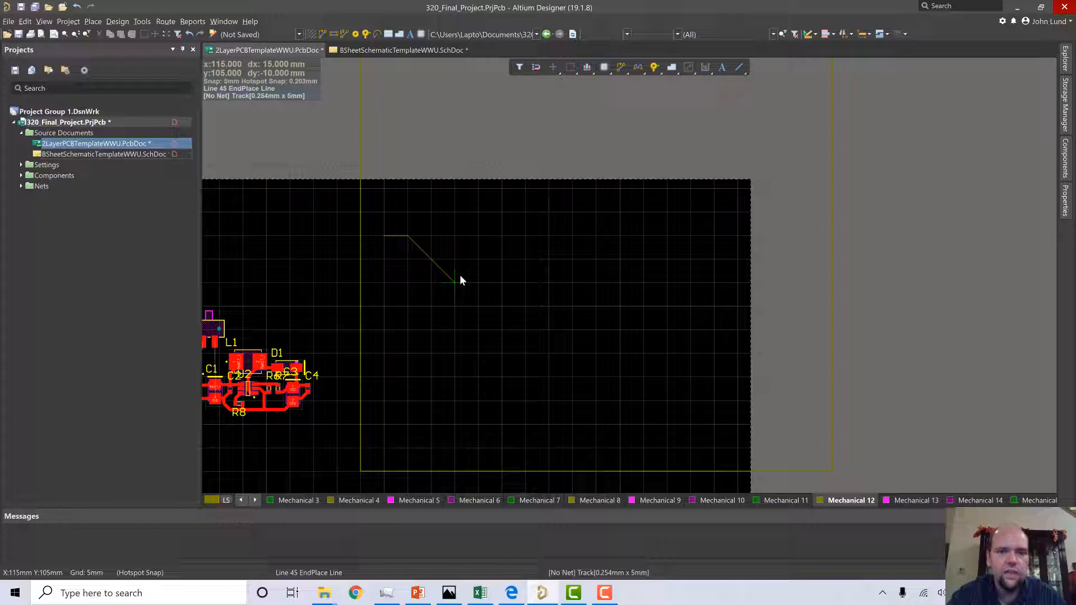
Try the 90-degree corner style with arc on the unfinished Mechanical 12 line, then abandon the line.
{"action": "right_click", "coordinate": [447, 273]}
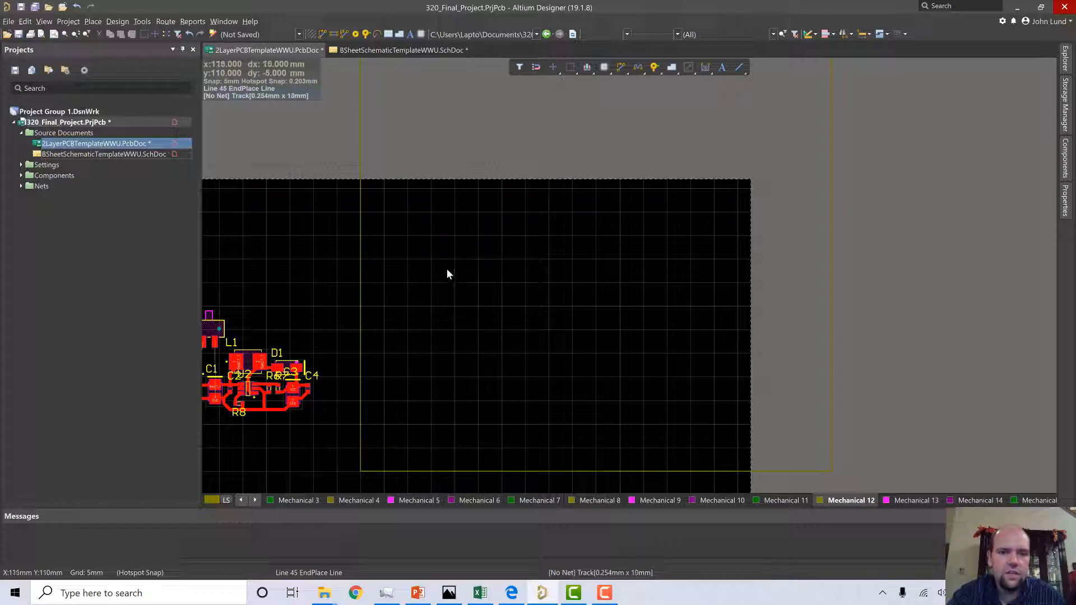
{"action": "key", "text": "shift+space"}
{"action": "key", "text": "shift+space"}
{"action": "key", "text": "shift+space"}
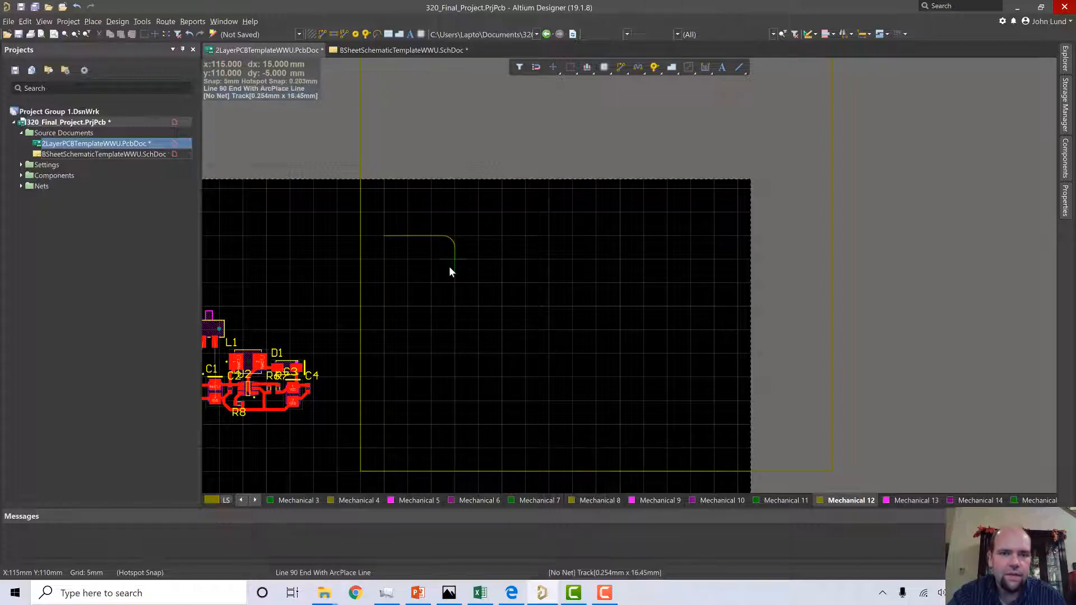
{"action": "scroll", "coordinate": [448, 267], "scroll_direction": "down", "scroll_amount": 2}
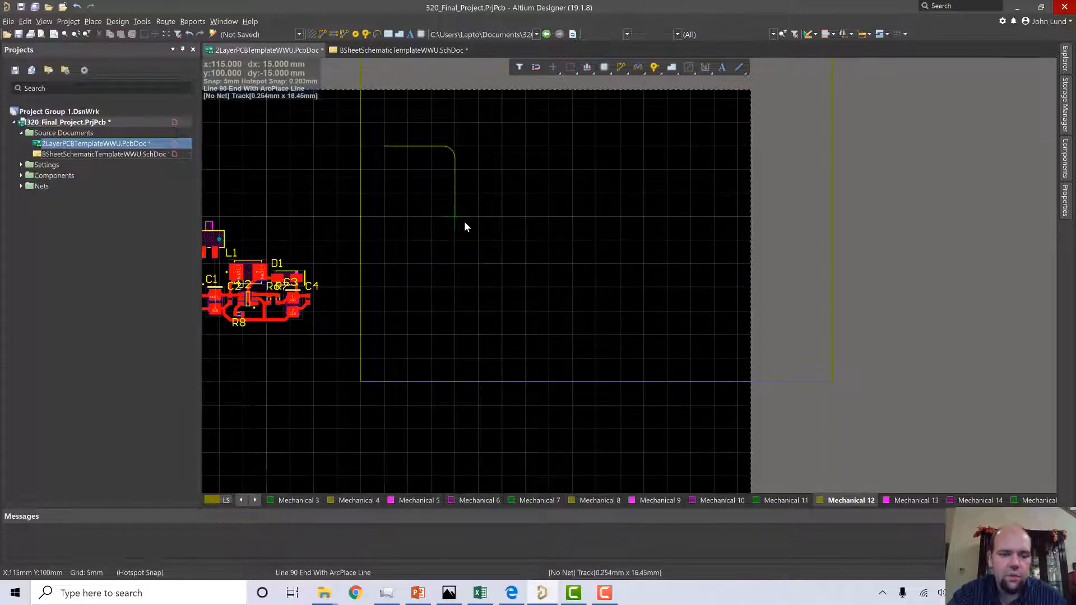
{"action": "scroll", "coordinate": [464, 217], "scroll_direction": "up", "scroll_amount": 3, "text": "ctrl"}
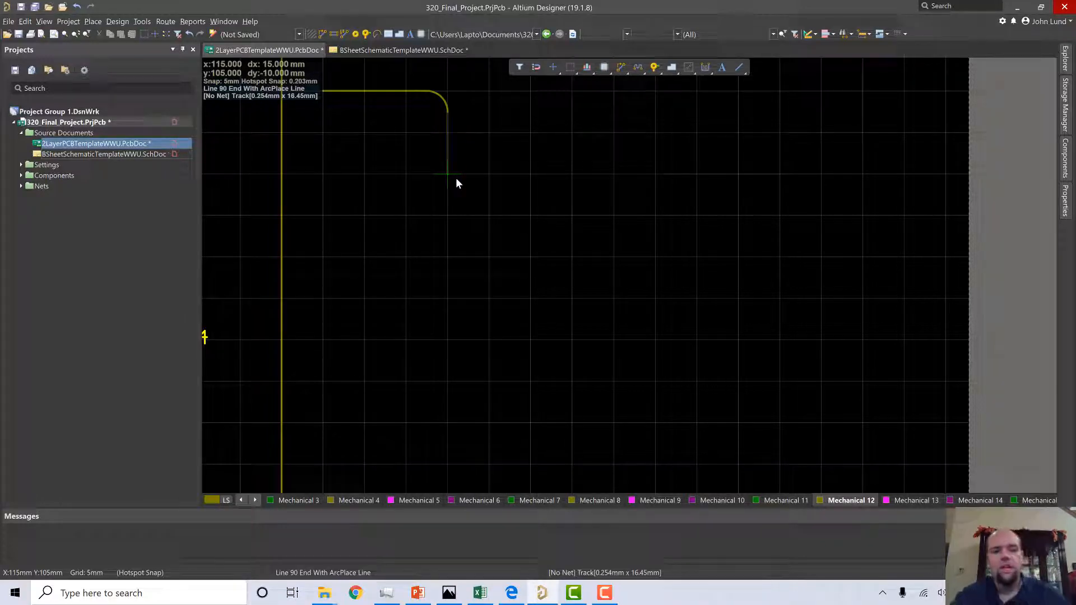
{"action": "key", "text": "Escape"}
{"action": "key", "text": "Escape"}
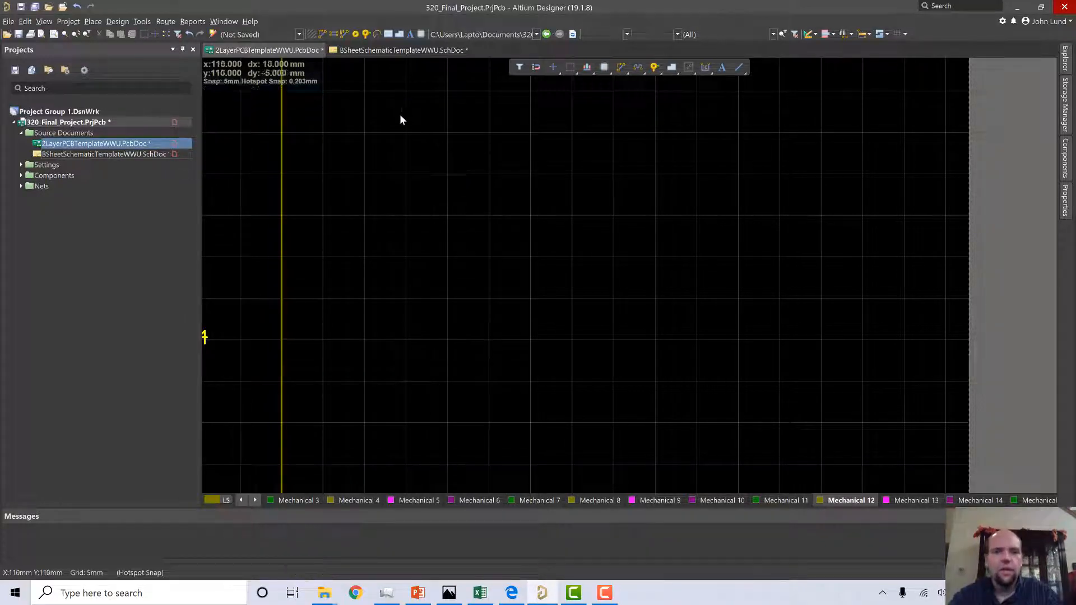
Start an interactively routed track at X 100, Y 100 mm on the Top Layer with a width of 6 mil.
{"action": "left_click", "coordinate": [324, 35]}
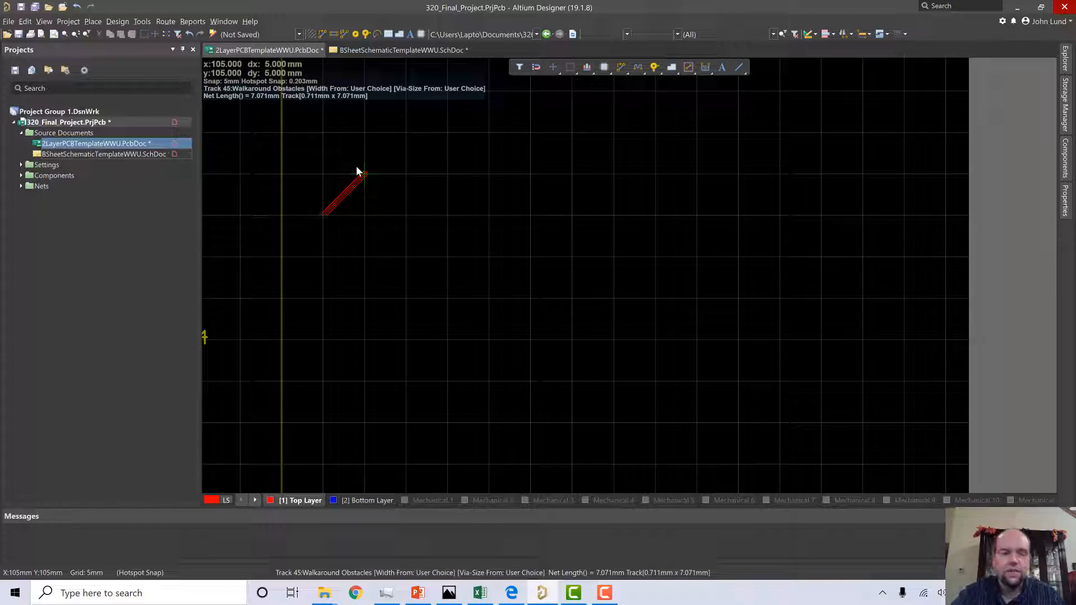
{"action": "key", "text": "Tab"}
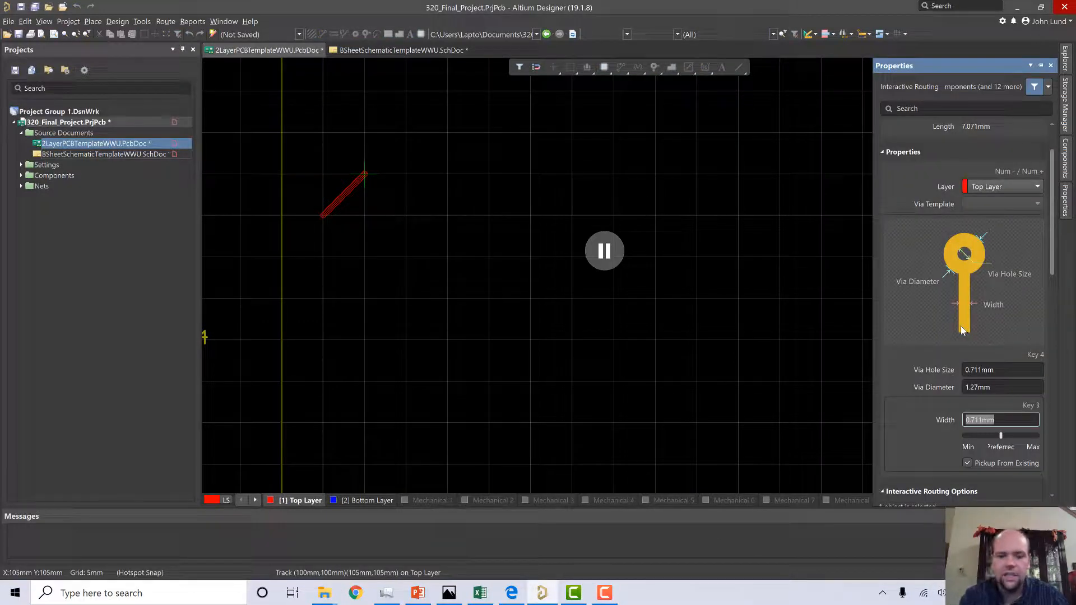
{"action": "type", "text": "6mil"}
{"action": "key", "text": "Return"}
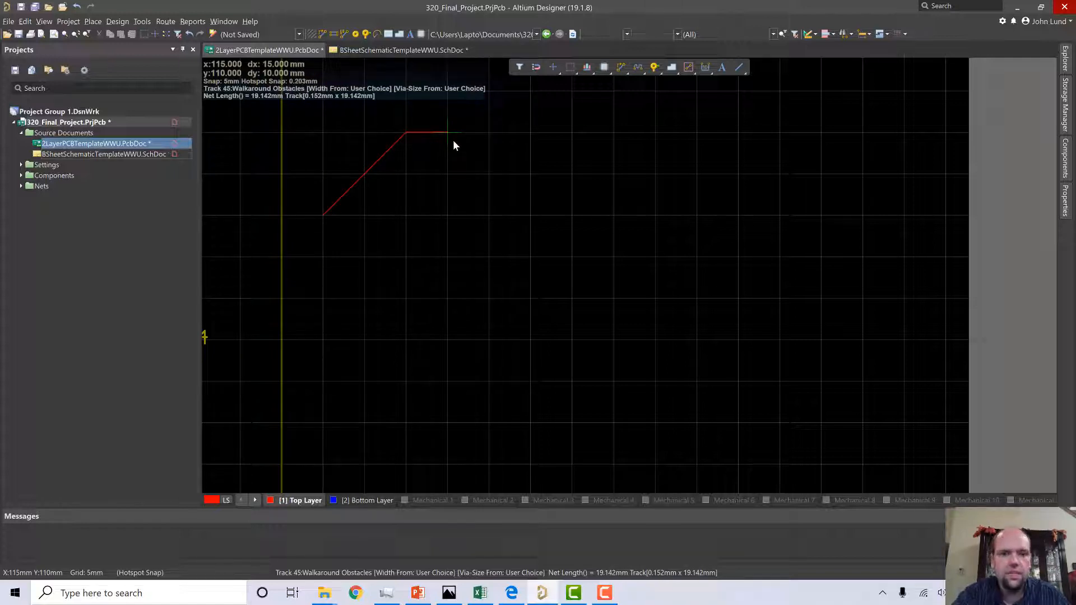
Switch the track's corner style to 45/90 with arc and adjust the arc radius to 5.004 mm.
{"action": "key", "text": "shift+space"}
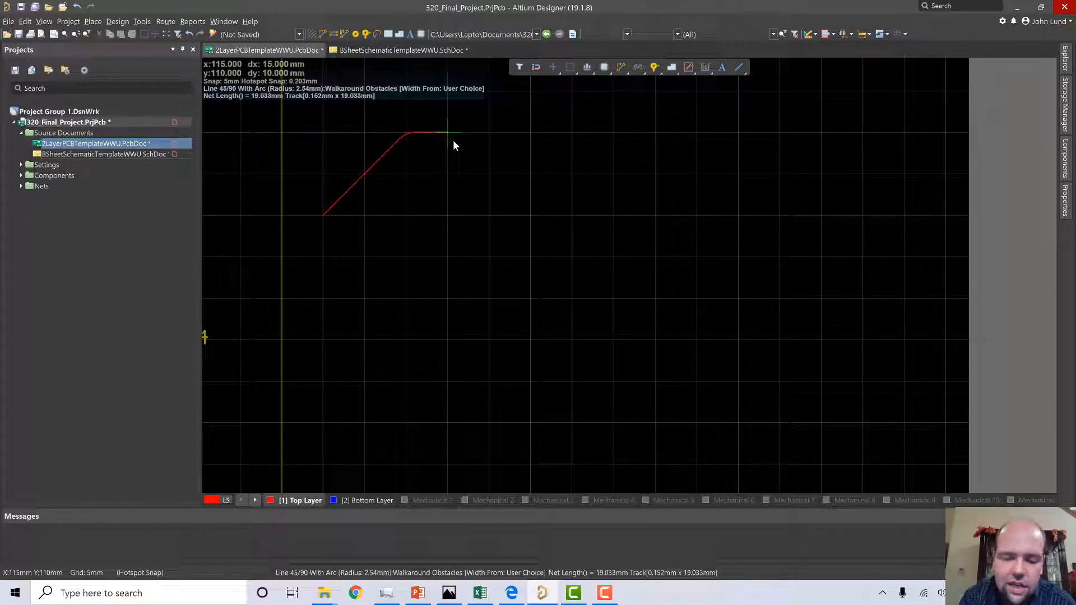
{"action": "key", "text": "comma"}
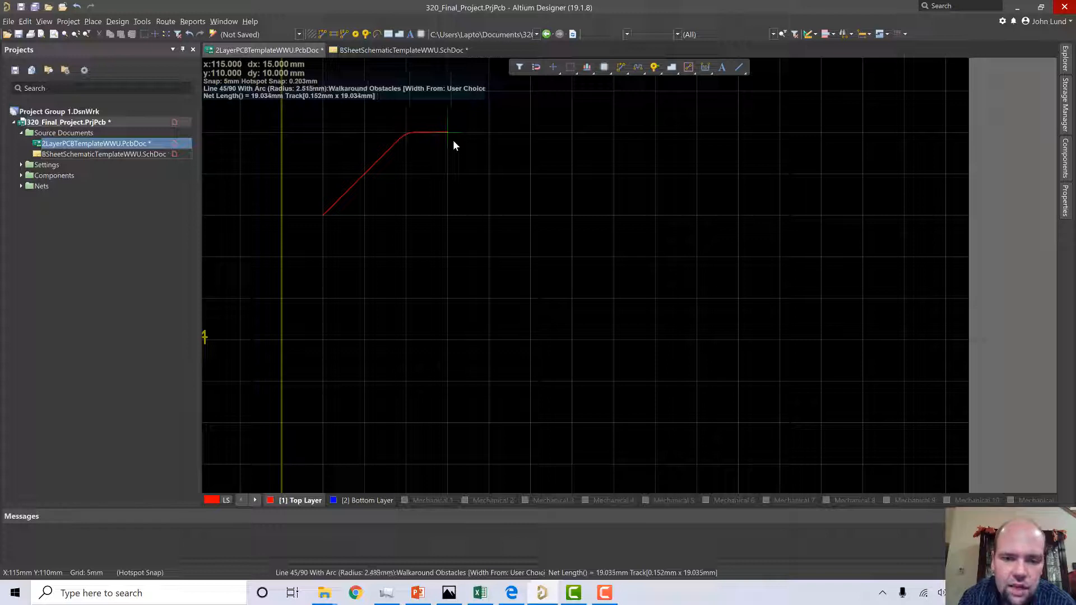
{"action": "key", "text": "comma"}
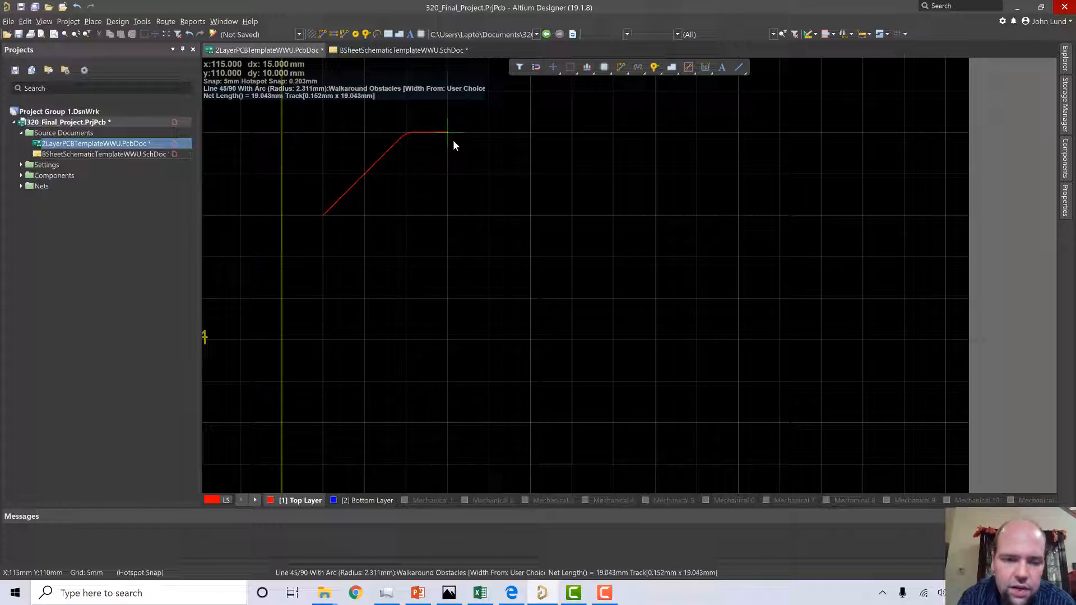
{"action": "key", "text": "period"}
{"action": "key", "text": "period"}
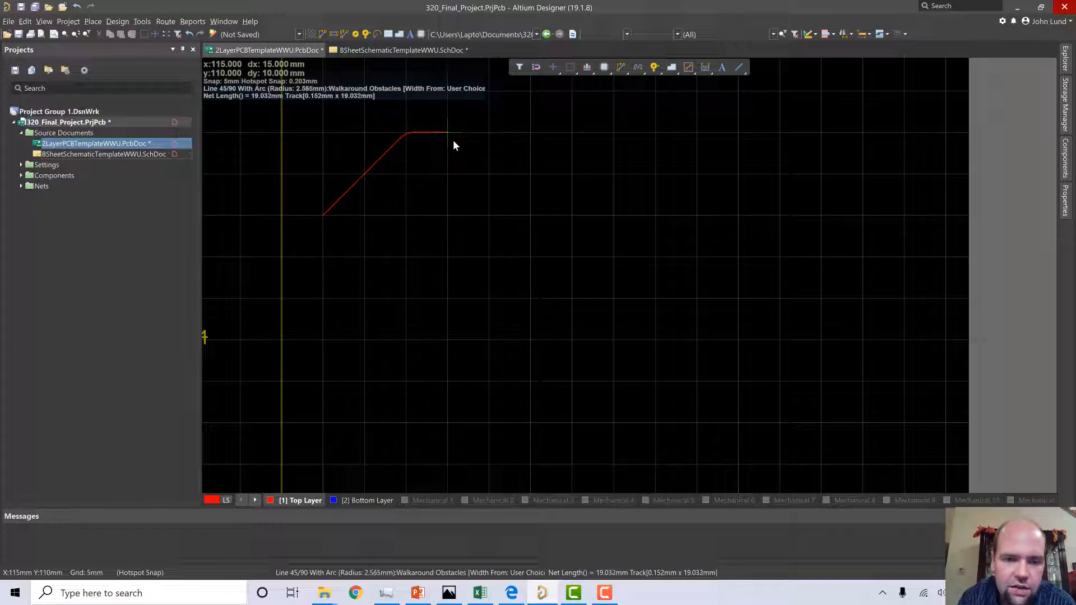
{"action": "key", "text": "comma"}
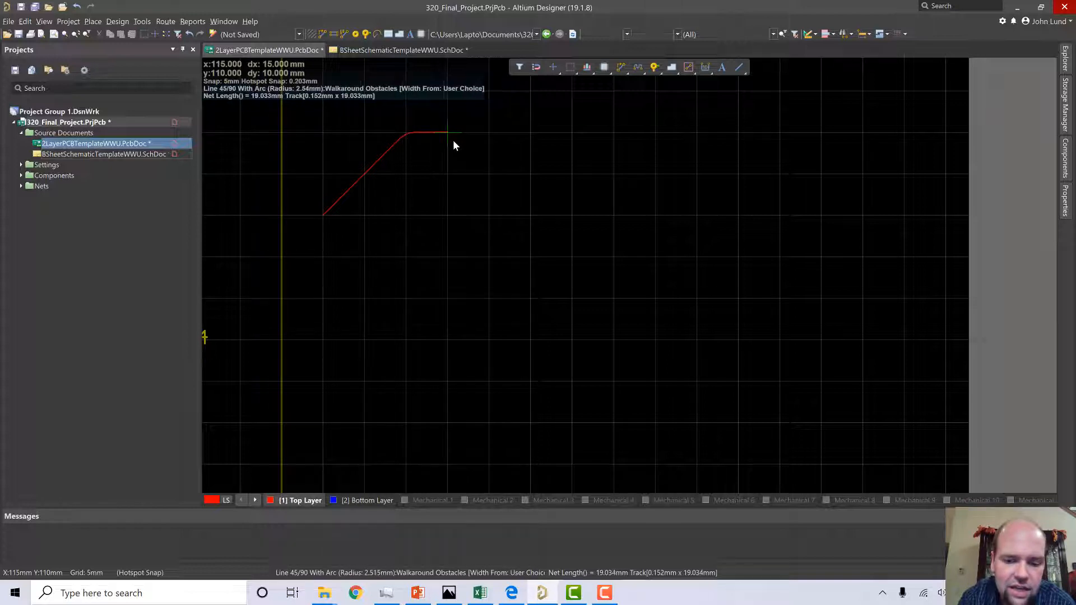
{"action": "key", "text": "comma"}
{"action": "key", "text": "comma"}
{"action": "key", "text": "comma"}
{"action": "key", "text": "comma"}
{"action": "key", "text": "comma"}
{"action": "key", "text": "comma"}
{"action": "key", "text": "comma"}
{"action": "key", "text": "comma"}
{"action": "key", "text": "comma"}
{"action": "key", "text": "comma"}
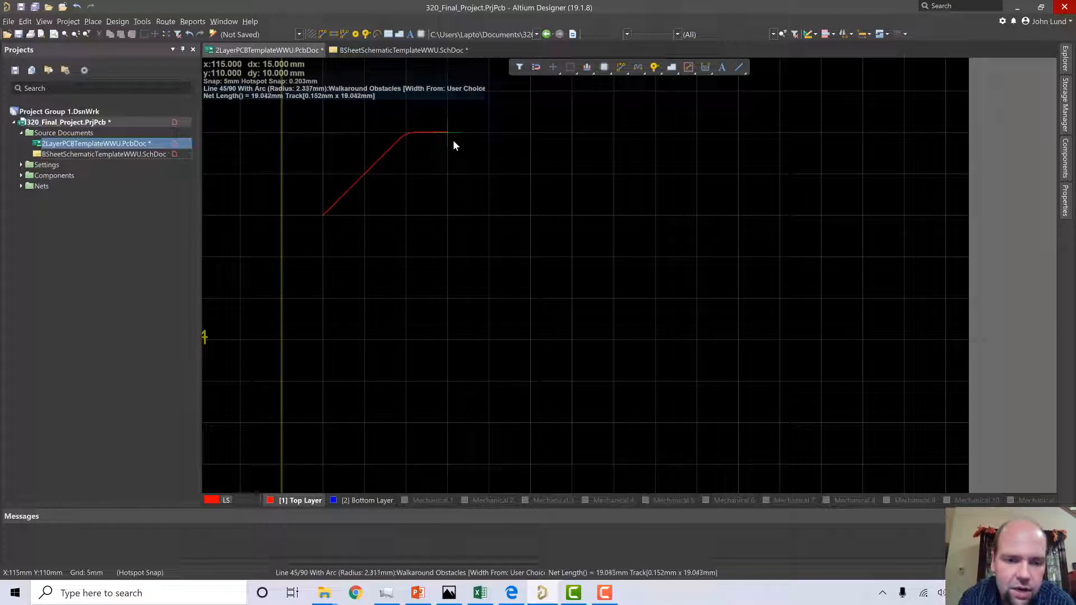
{"action": "key", "text": "period"}
{"action": "key", "text": "period"}
{"action": "key", "text": "period"}
{"action": "key", "text": "period"}
{"action": "key", "text": "period"}
{"action": "key", "text": "period"}
{"action": "key", "text": "period"}
{"action": "key", "text": "period"}
{"action": "key", "text": "period"}
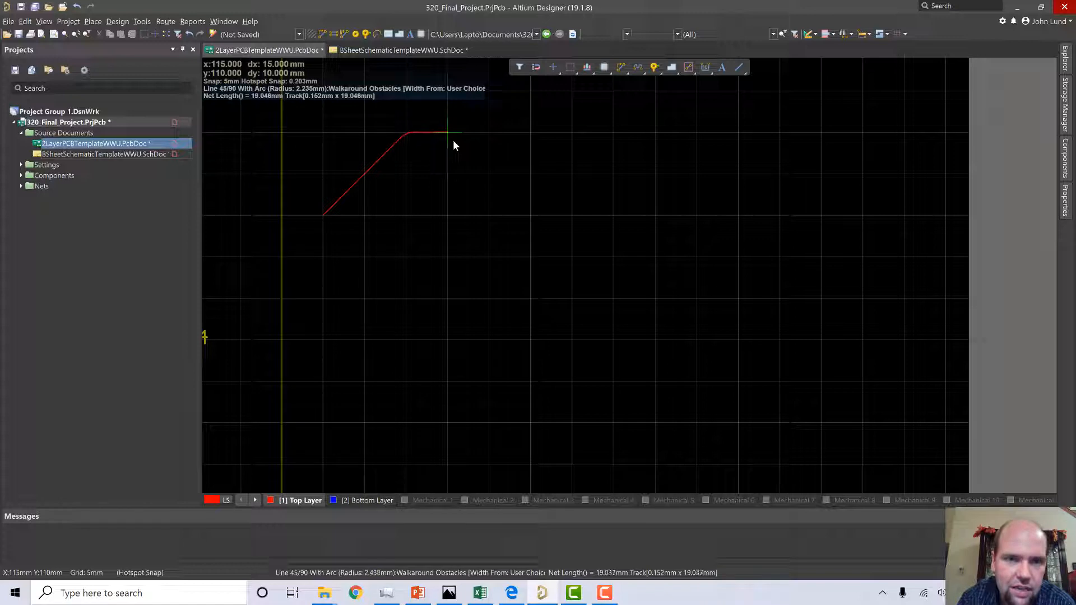
{"action": "key", "text": "period"}
{"action": "key", "text": "period"}
{"action": "key", "text": "period"}
{"action": "key", "text": "period"}
{"action": "key", "text": "period"}
{"action": "key", "text": "period"}
{"action": "key", "text": "period"}
{"action": "key", "text": "period"}
{"action": "key", "text": "period"}
{"action": "key", "text": "period"}
{"action": "key", "text": "period"}
{"action": "key", "text": "period"}
{"action": "key", "text": "period"}
{"action": "key", "text": "period"}
{"action": "key", "text": "period"}
{"action": "key", "text": "period"}
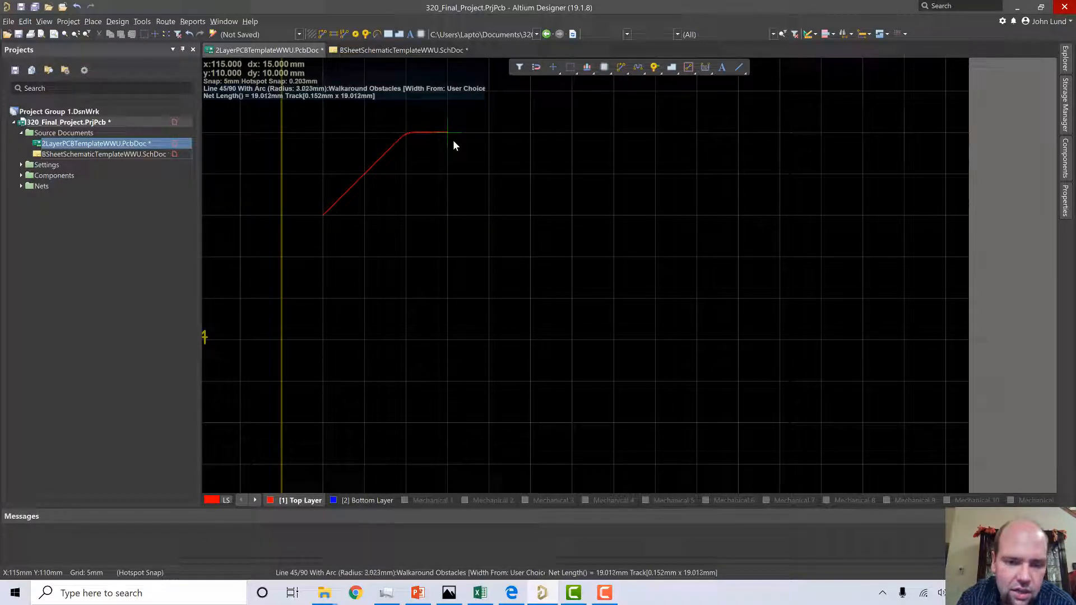
{"action": "key", "text": "period"}
{"action": "key", "text": "period"}
{"action": "key", "text": "period"}
{"action": "key", "text": "period"}
{"action": "key", "text": "period"}
{"action": "key", "text": "period"}
{"action": "key", "text": "period"}
{"action": "key", "text": "period"}
{"action": "key", "text": "period"}
{"action": "key", "text": "period"}
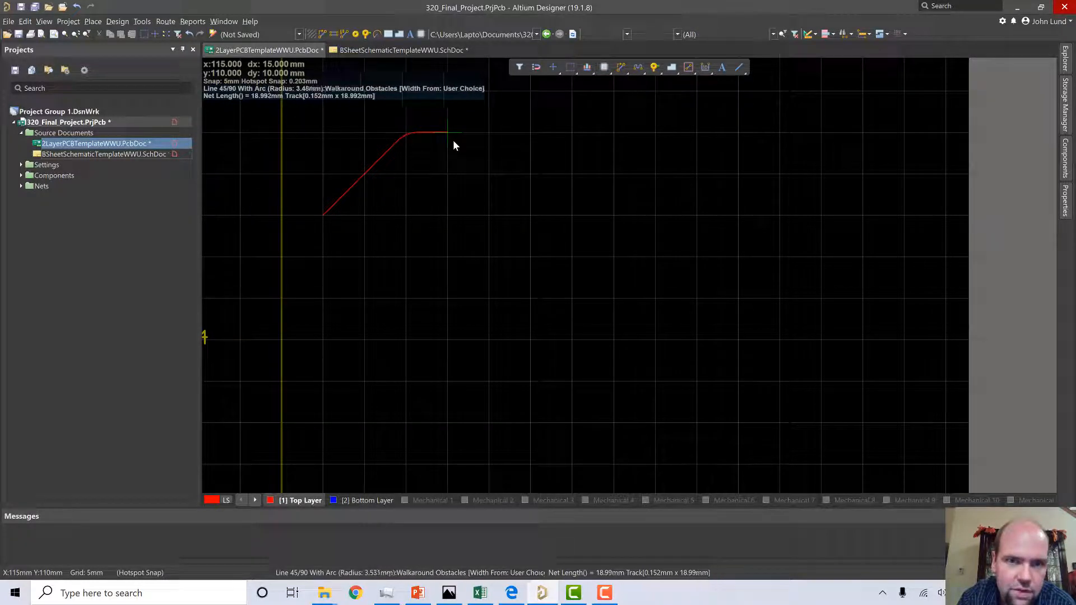
{"action": "key", "text": "period"}
{"action": "key", "text": "period"}
{"action": "key", "text": "period"}
{"action": "key", "text": "period"}
{"action": "key", "text": "period"}
{"action": "key", "text": "period"}
{"action": "key", "text": "period"}
{"action": "key", "text": "period"}
{"action": "key", "text": "period"}
{"action": "key", "text": "period"}
{"action": "key", "text": "period"}
{"action": "key", "text": "period"}
{"action": "key", "text": "period"}
{"action": "key", "text": "period"}
{"action": "key", "text": "period"}
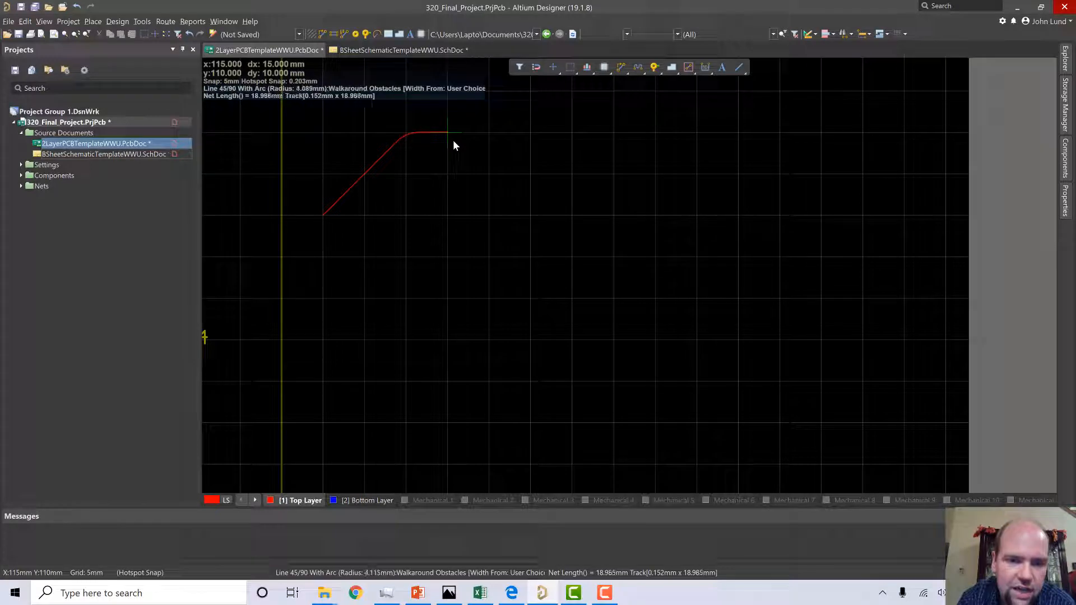
{"action": "key", "text": "period"}
{"action": "key", "text": "period"}
{"action": "key", "text": "period"}
{"action": "key", "text": "period"}
{"action": "key", "text": "period"}
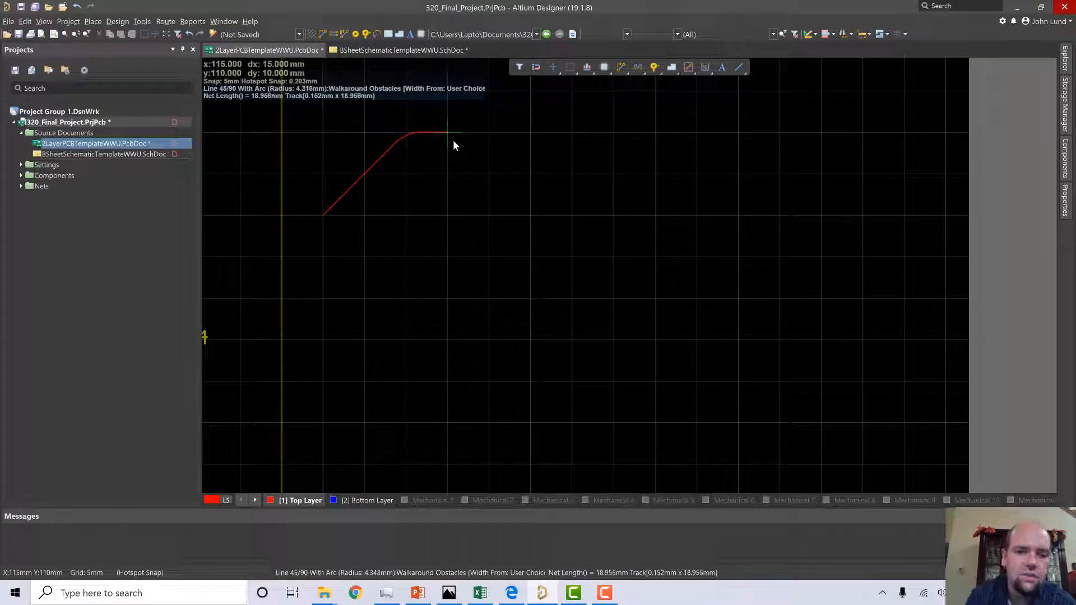
{"action": "key", "text": "period"}
{"action": "key", "text": "period"}
{"action": "key", "text": "period"}
{"action": "key", "text": "period"}
{"action": "key", "text": "period"}
{"action": "key", "text": "period"}
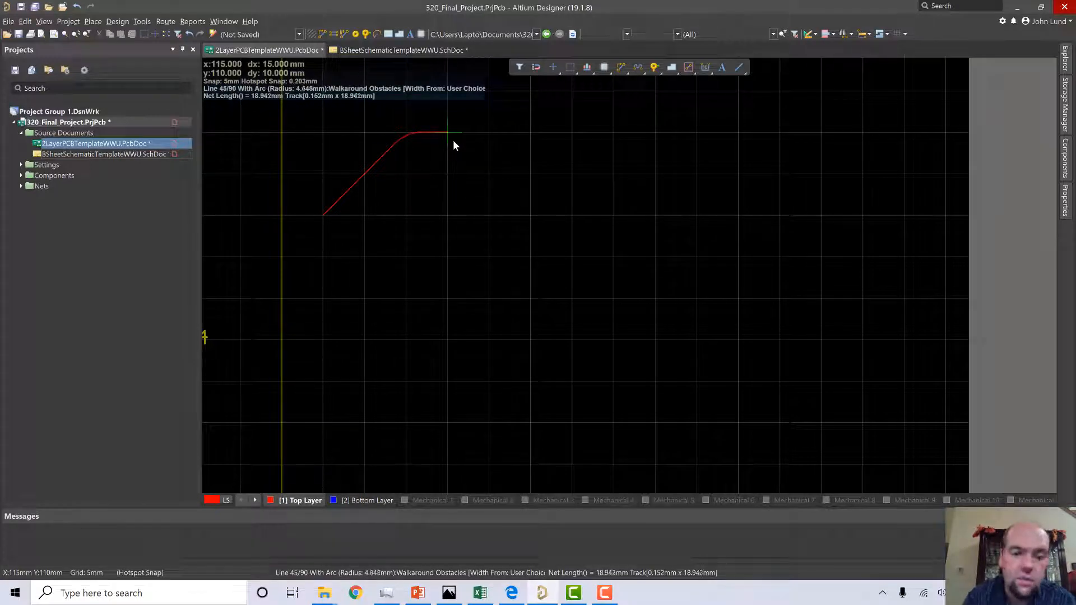
{"action": "key", "text": "period"}
{"action": "key", "text": "period"}
{"action": "key", "text": "period"}
{"action": "key", "text": "period"}
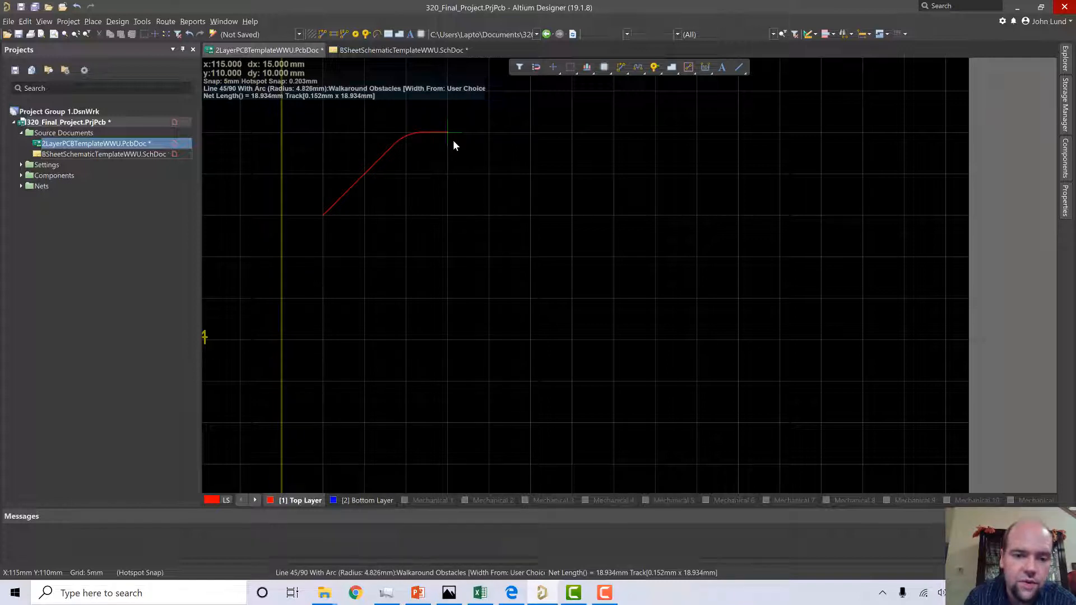
{"action": "key", "text": "period"}
{"action": "key", "text": "period"}
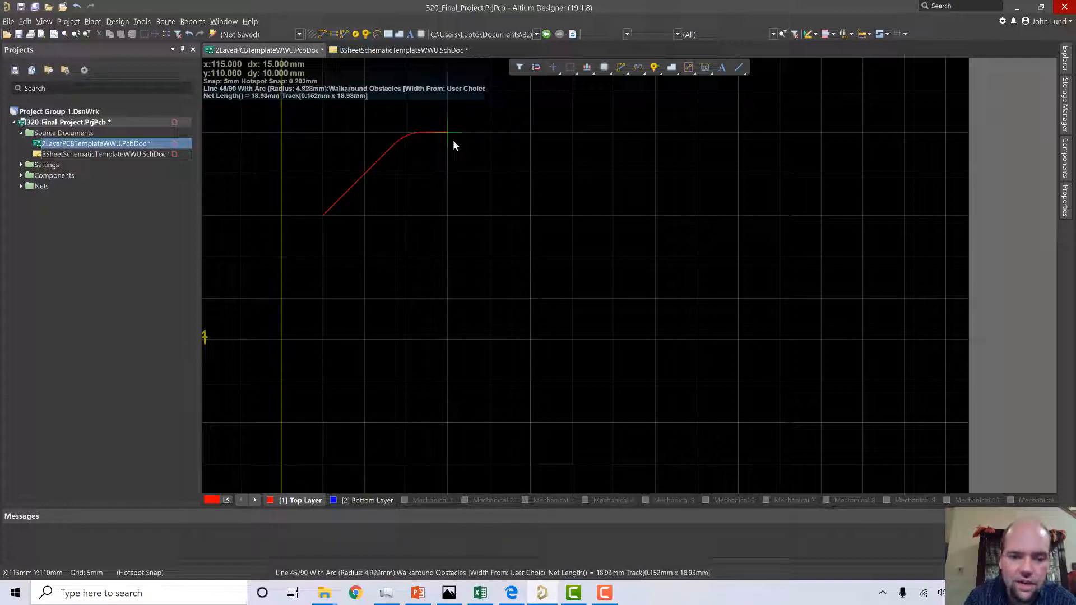
{"action": "key", "text": "period"}
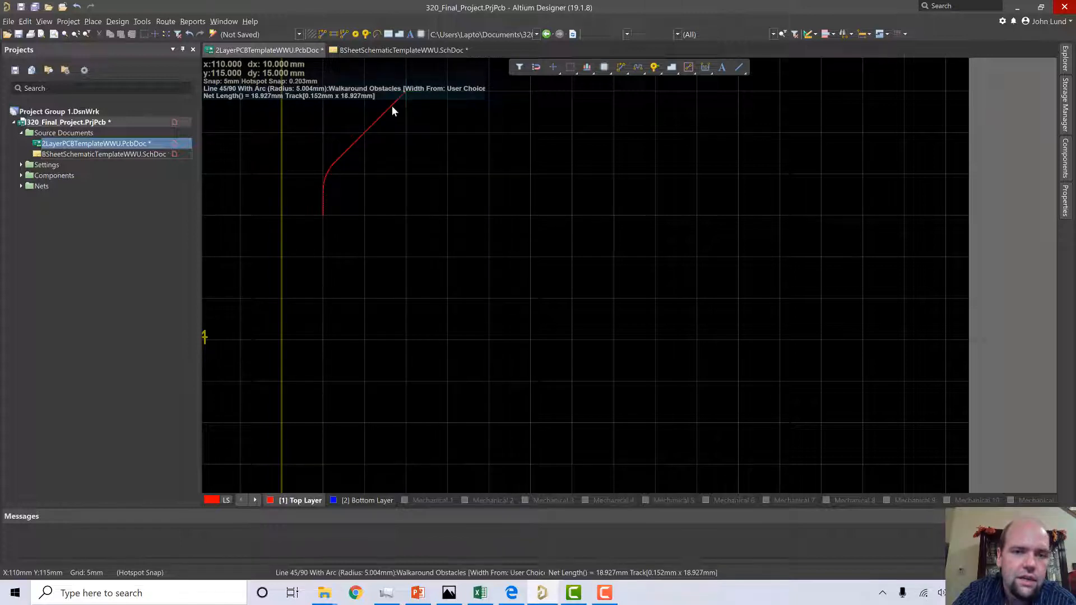
Place the rounded track section up to X 110, Y 115 mm and a vertical segment down to X 110, Y 110 mm.
{"action": "scroll", "coordinate": [392, 109], "scroll_direction": "up", "scroll_amount": 1}
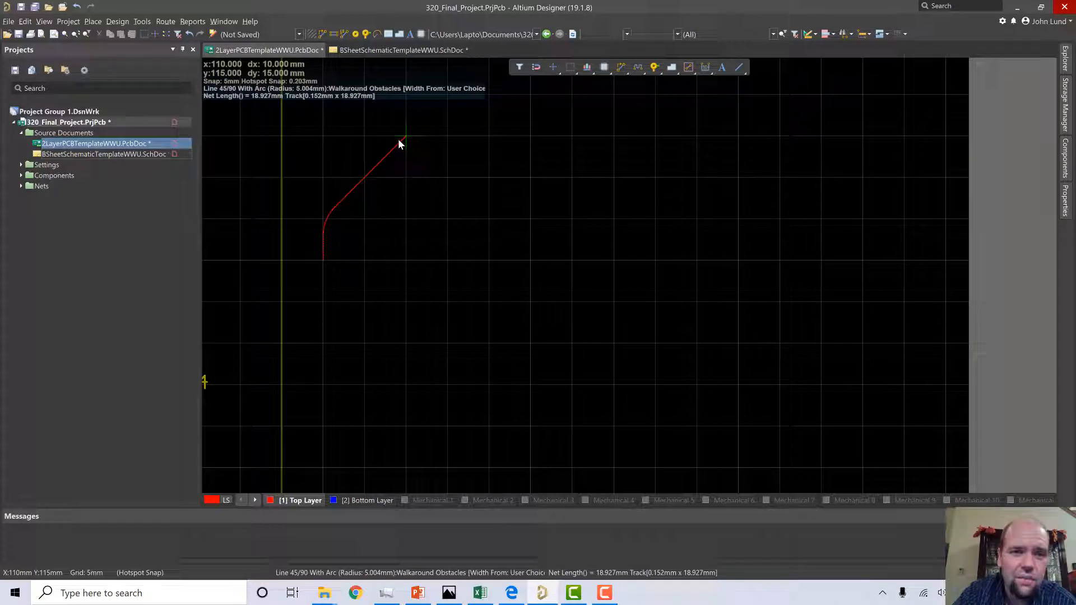
{"action": "left_click", "coordinate": [399, 142]}
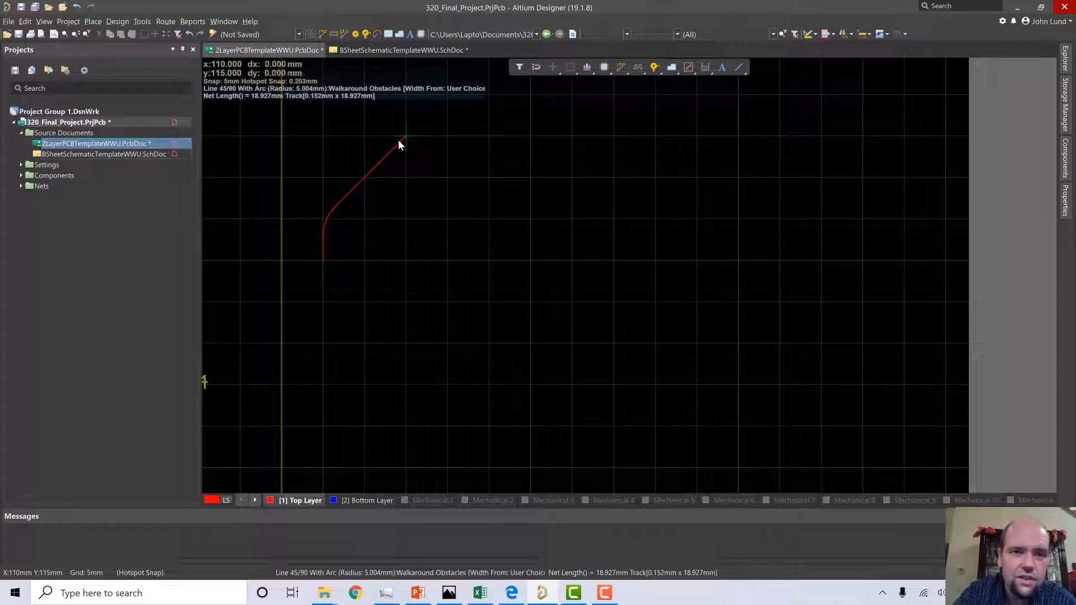
{"action": "left_click", "coordinate": [409, 177]}
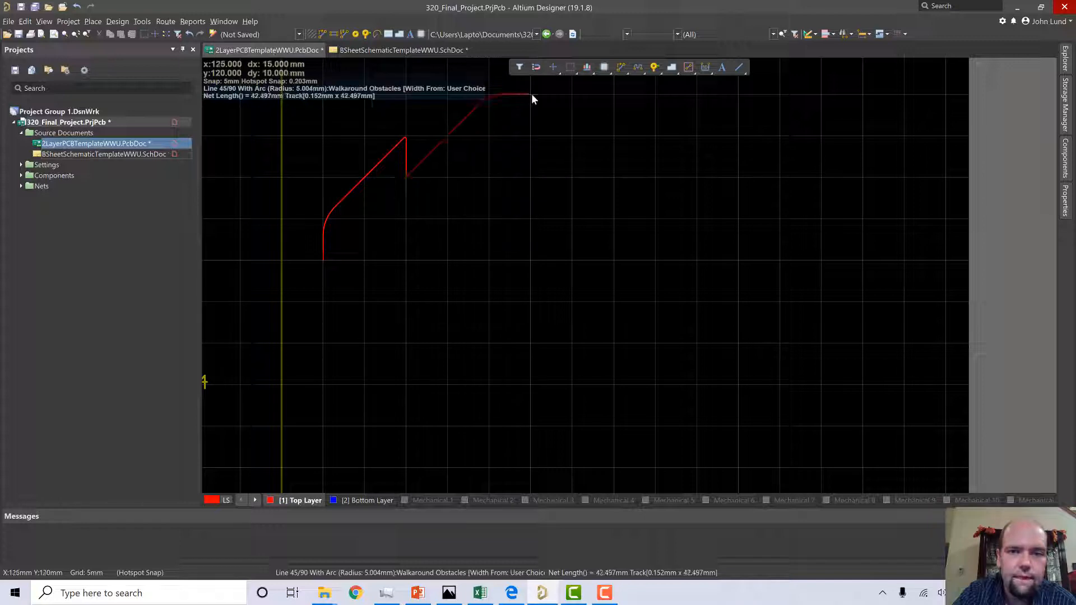
Switch the track's corner style to Any Angle and place a sawtooth peak at X 125, Y 120 mm with a vertical drop to Y 115 mm.
{"action": "key", "text": "shift+space"}
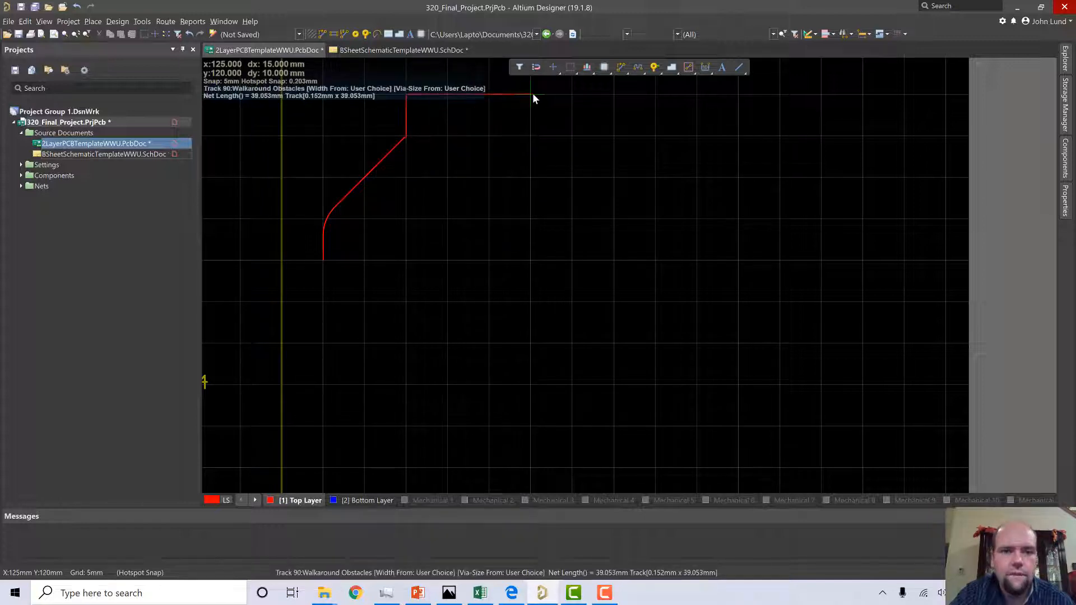
{"action": "key", "text": "shift+space"}
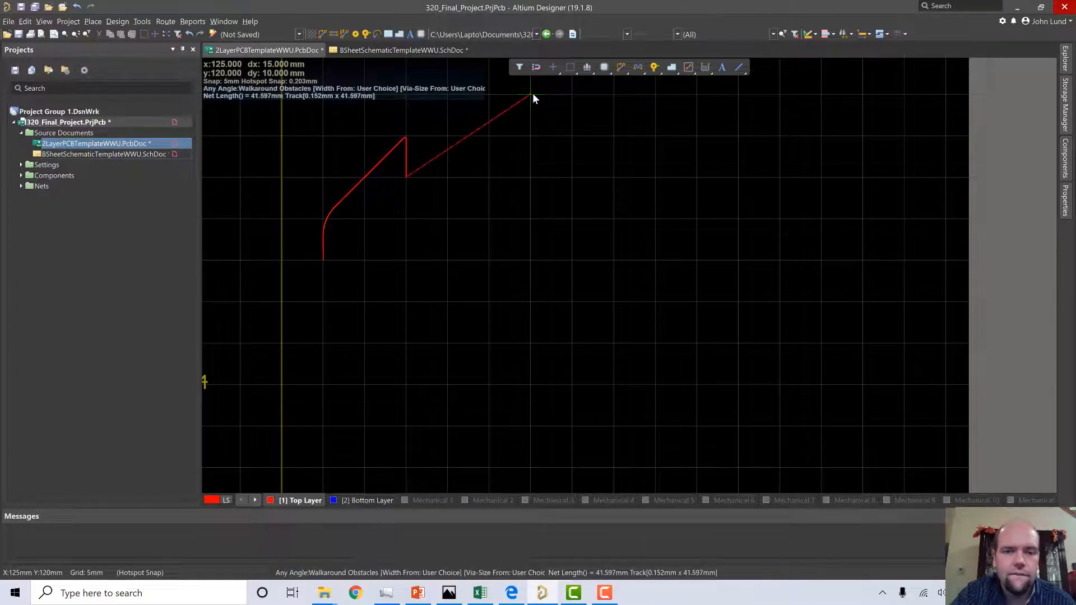
{"action": "scroll", "coordinate": [532, 93], "scroll_direction": "up", "scroll_amount": 1}
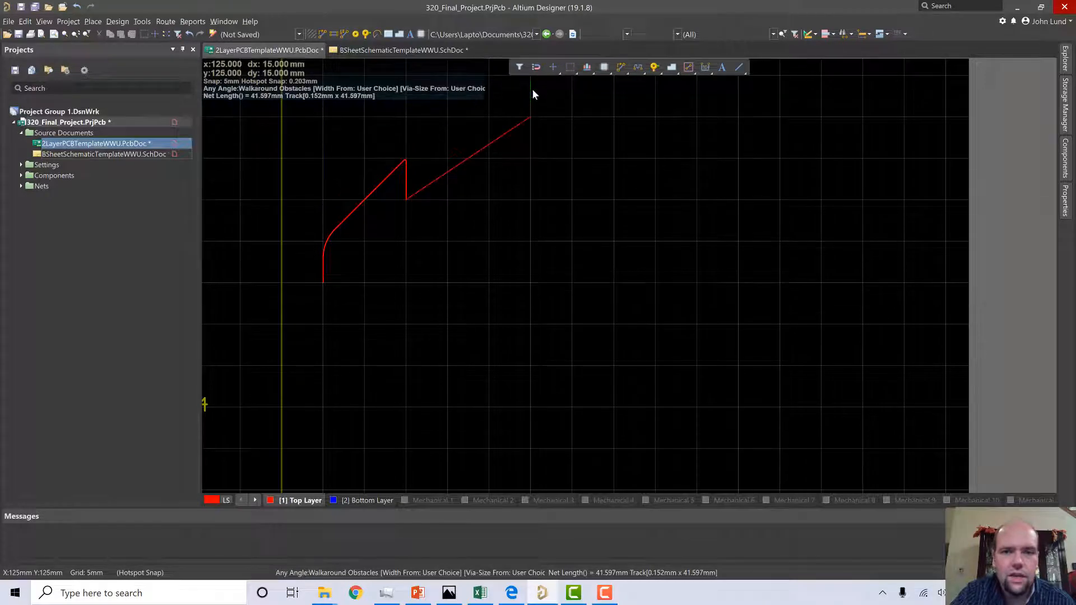
{"action": "left_click", "coordinate": [529, 118]}
{"action": "left_click", "coordinate": [529, 149]}
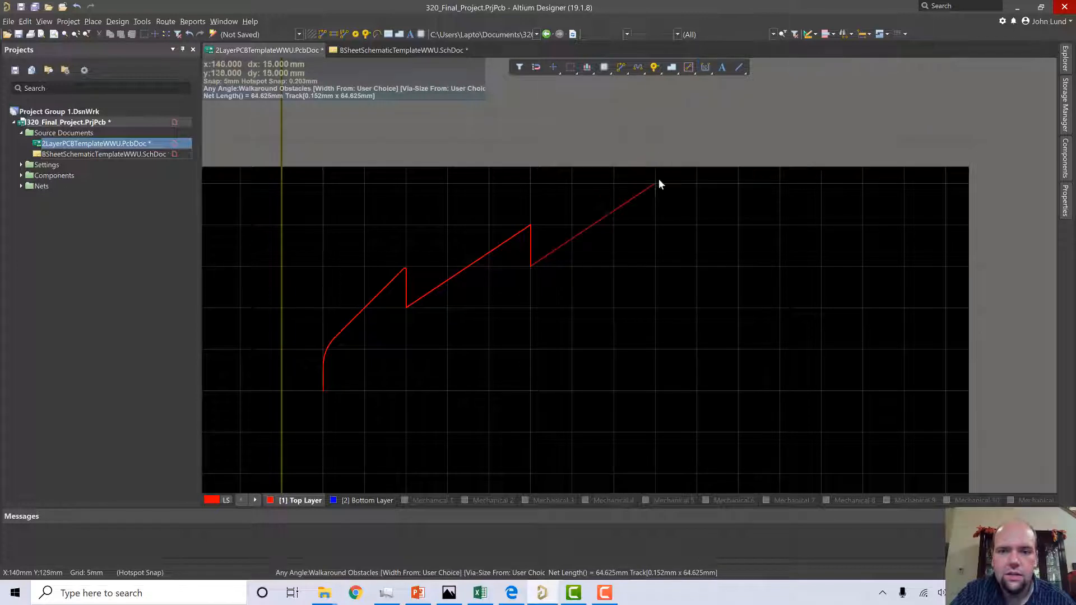
Place two more upper teeth peaking at X 140, Y 125 mm and X 155, Y 130 mm, each with a 5 mm vertical drop.
{"action": "left_click", "coordinate": [659, 180]}
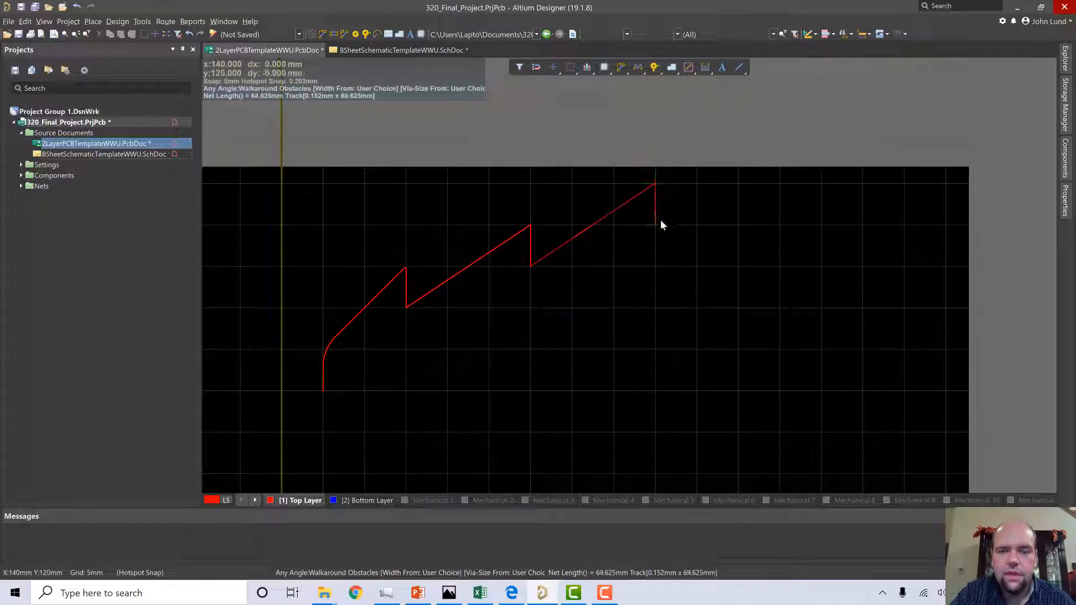
{"action": "left_click", "coordinate": [660, 220]}
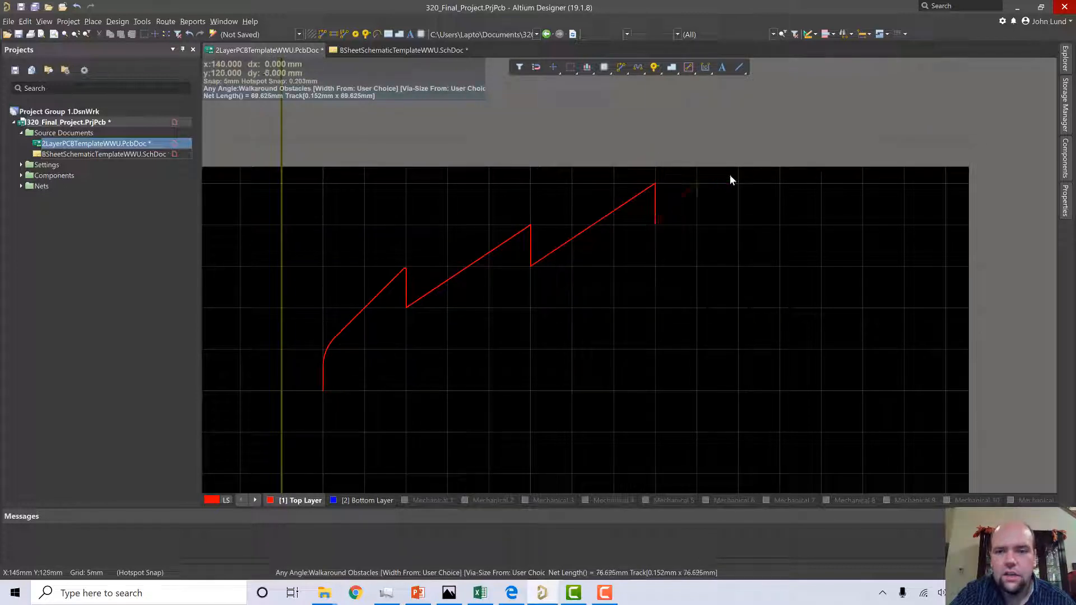
{"action": "left_click", "coordinate": [782, 146]}
{"action": "scroll", "coordinate": [783, 146], "scroll_direction": "up", "scroll_amount": 4}
{"action": "scroll", "coordinate": [784, 166], "scroll_direction": "down", "scroll_amount": 4}
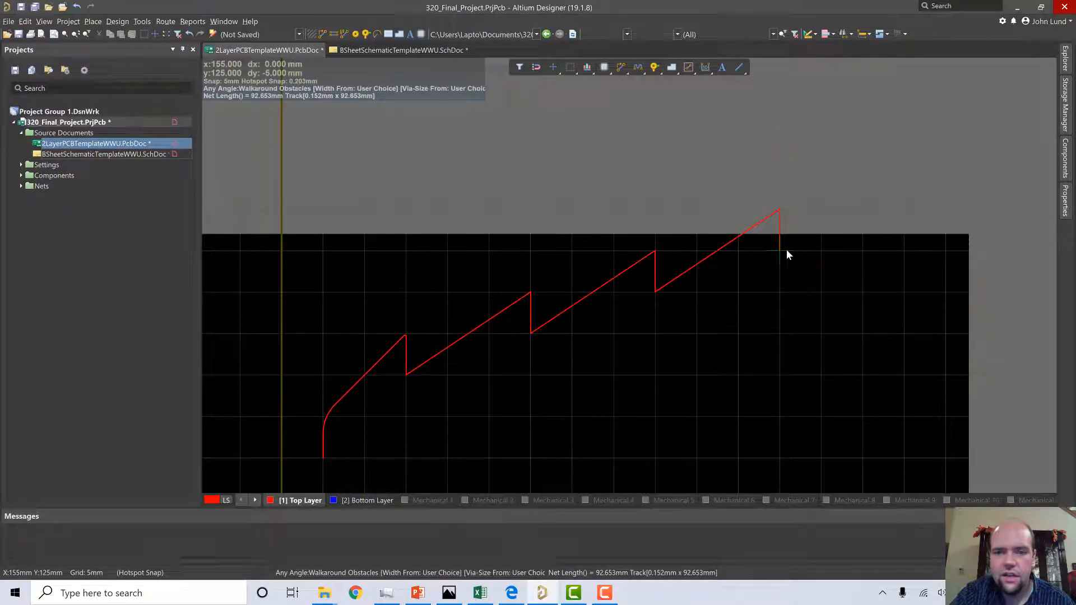
{"action": "left_click", "coordinate": [786, 251]}
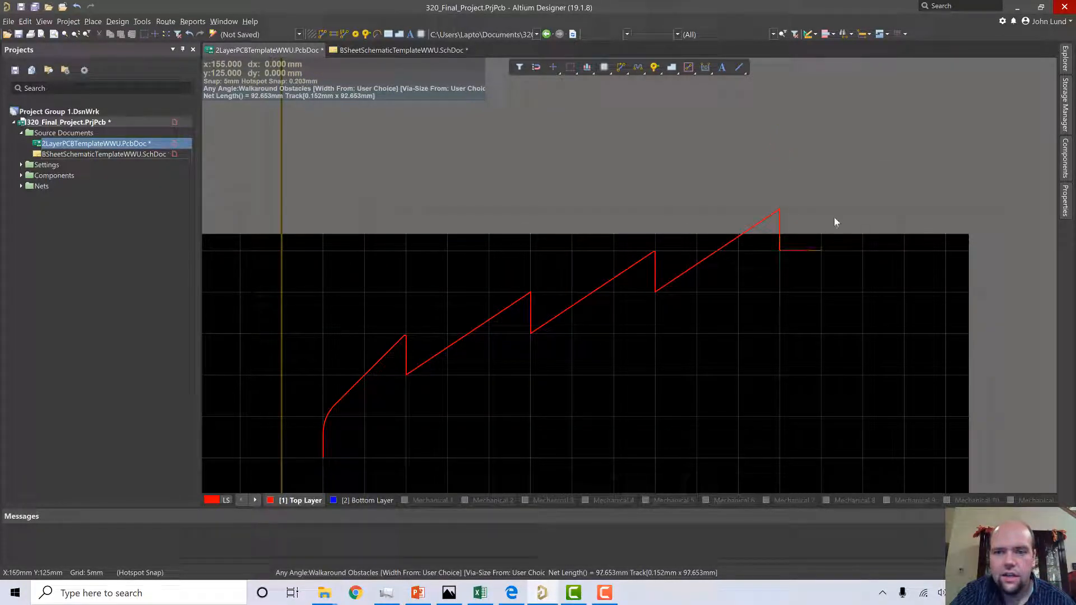
Continue the track through X 170, Y 135 mm, down to Y 105 mm, out to X 180 mm and down to Y 95 mm.
{"action": "left_click", "coordinate": [893, 182]}
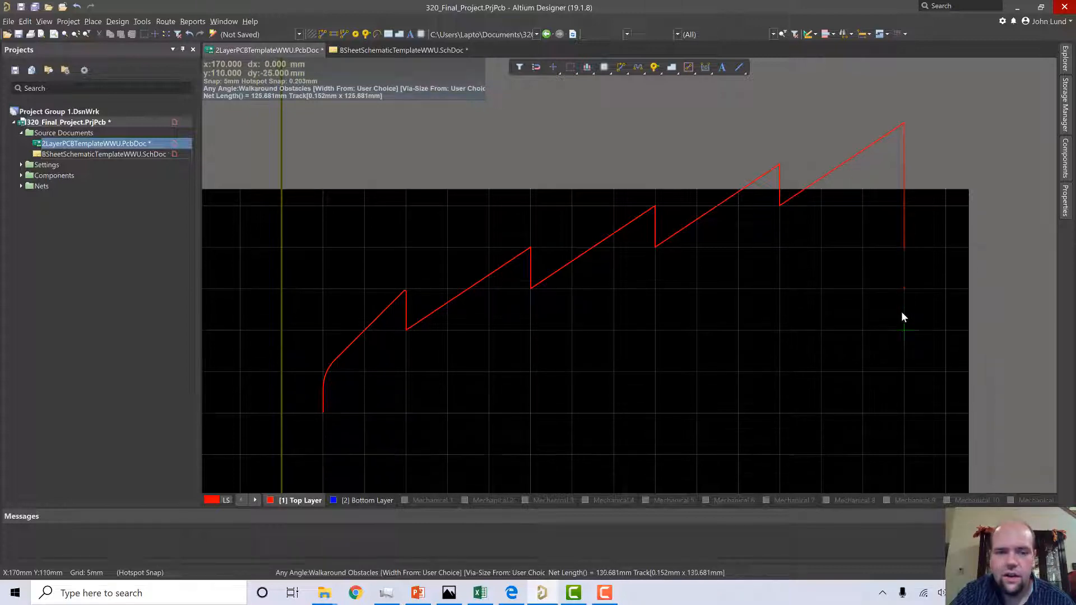
{"action": "scroll", "coordinate": [901, 311], "scroll_direction": "down", "scroll_amount": 2}
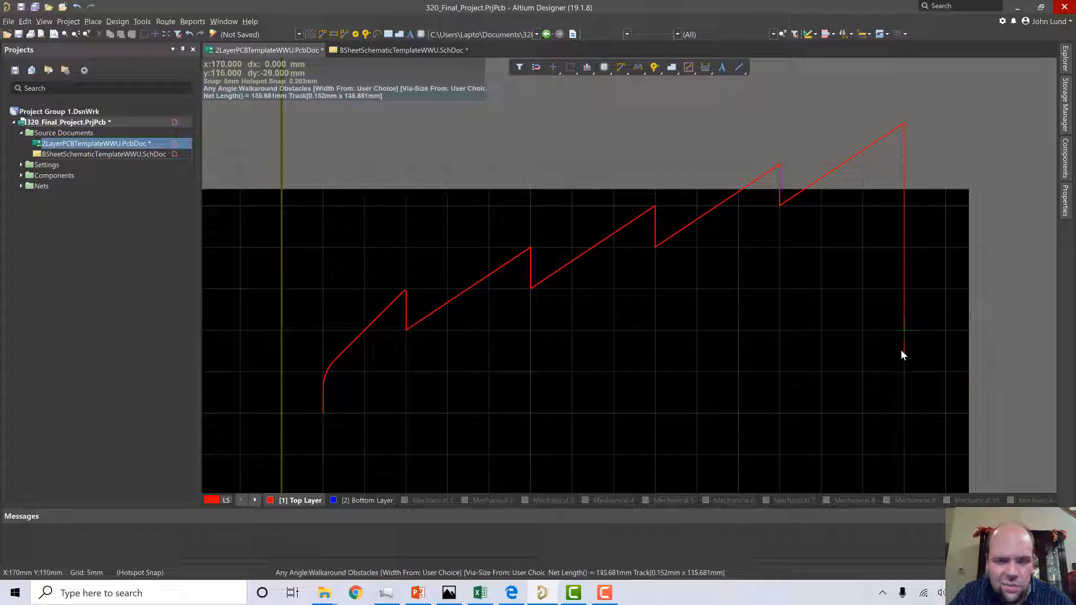
{"action": "left_click", "coordinate": [897, 369]}
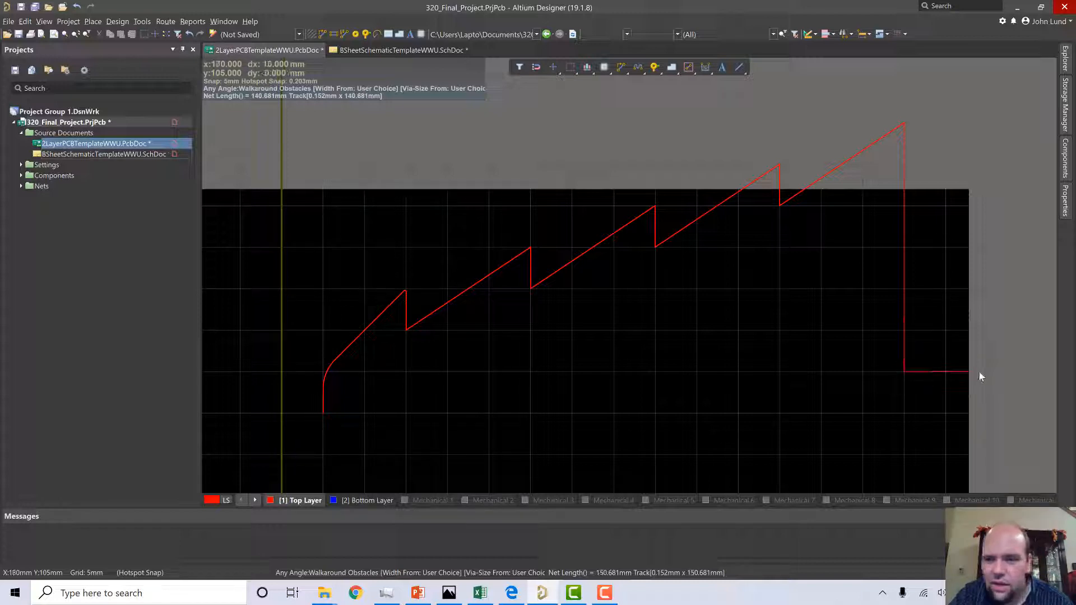
{"action": "left_click", "coordinate": [980, 456]}
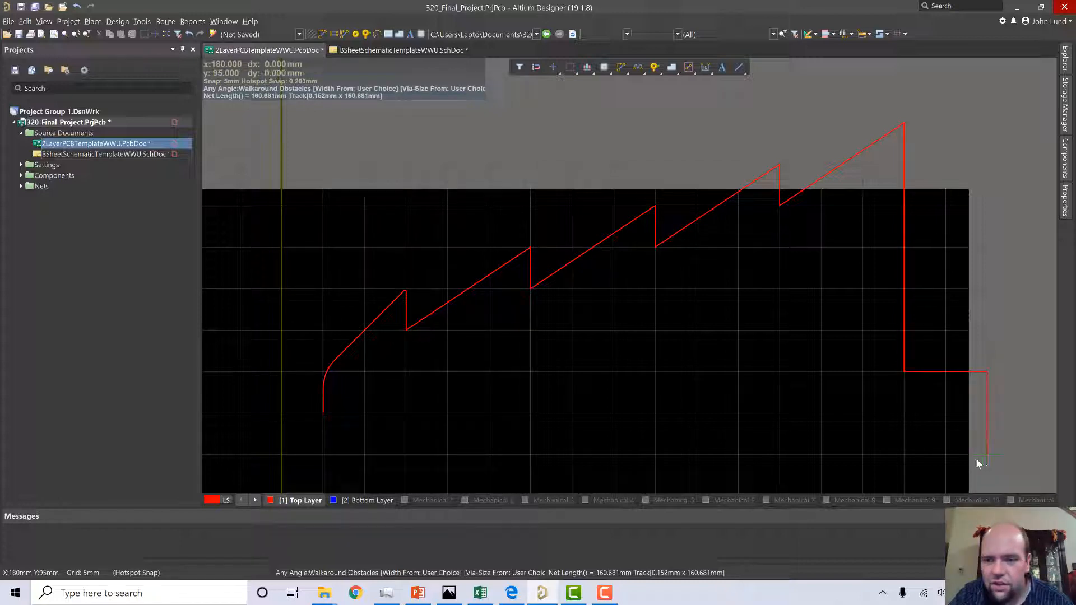
{"action": "left_click", "coordinate": [909, 454]}
{"action": "scroll", "coordinate": [908, 448], "scroll_direction": "down", "scroll_amount": 2}
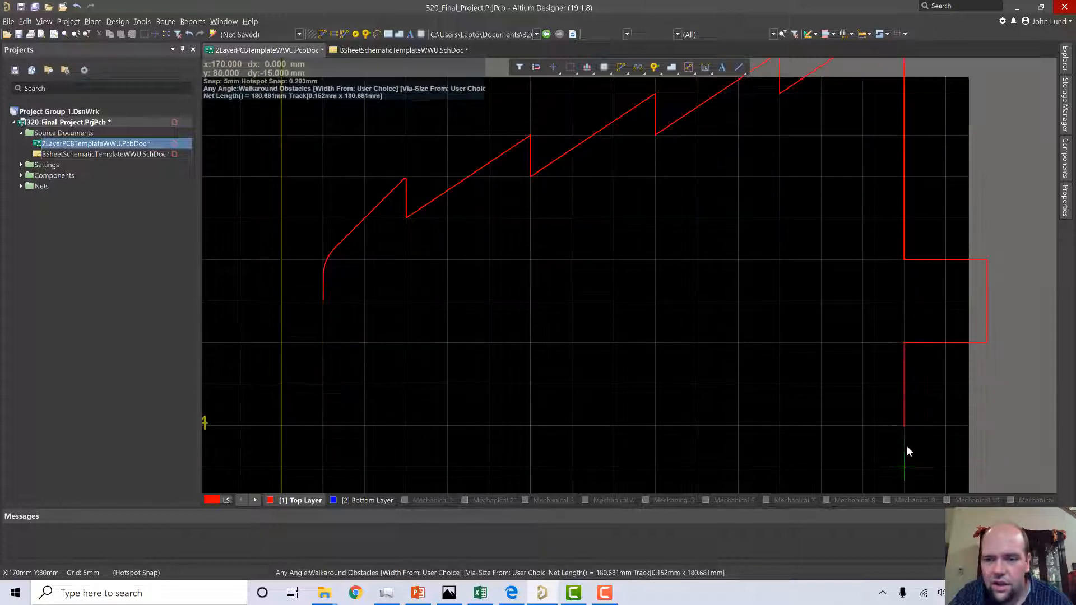
{"action": "scroll", "coordinate": [906, 431], "scroll_direction": "up", "scroll_amount": 2}
{"action": "key", "text": "BackSpace"}
{"action": "key", "text": "BackSpace"}
{"action": "key", "text": "BackSpace"}
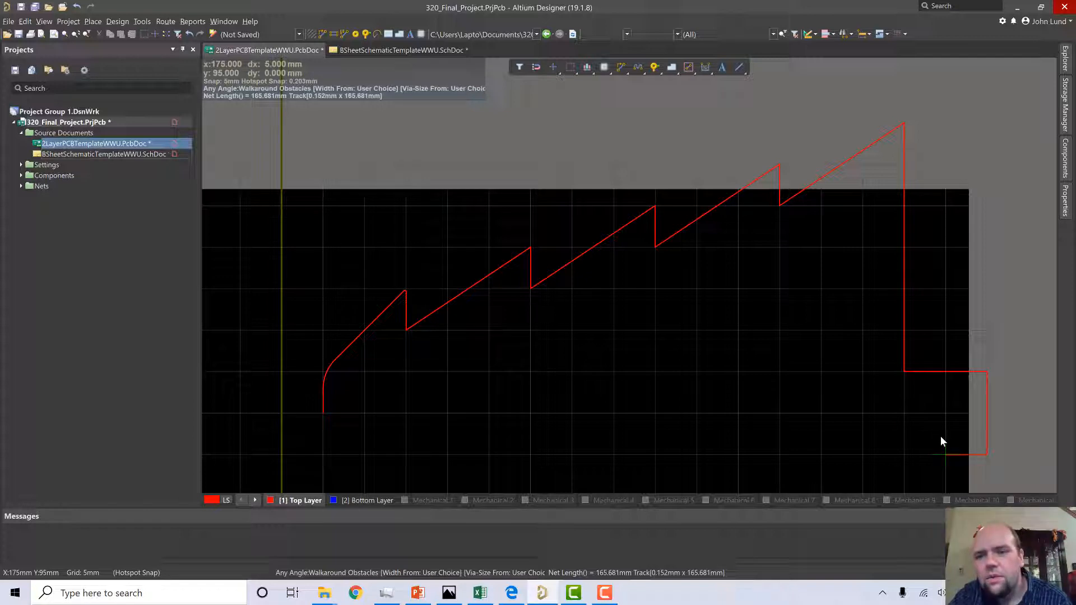
Close the protruding tab back at X 170, Y 95 mm and extend the track straight down to X 170, Y 65 mm.
{"action": "scroll", "coordinate": [930, 429], "scroll_direction": "down", "scroll_amount": 2}
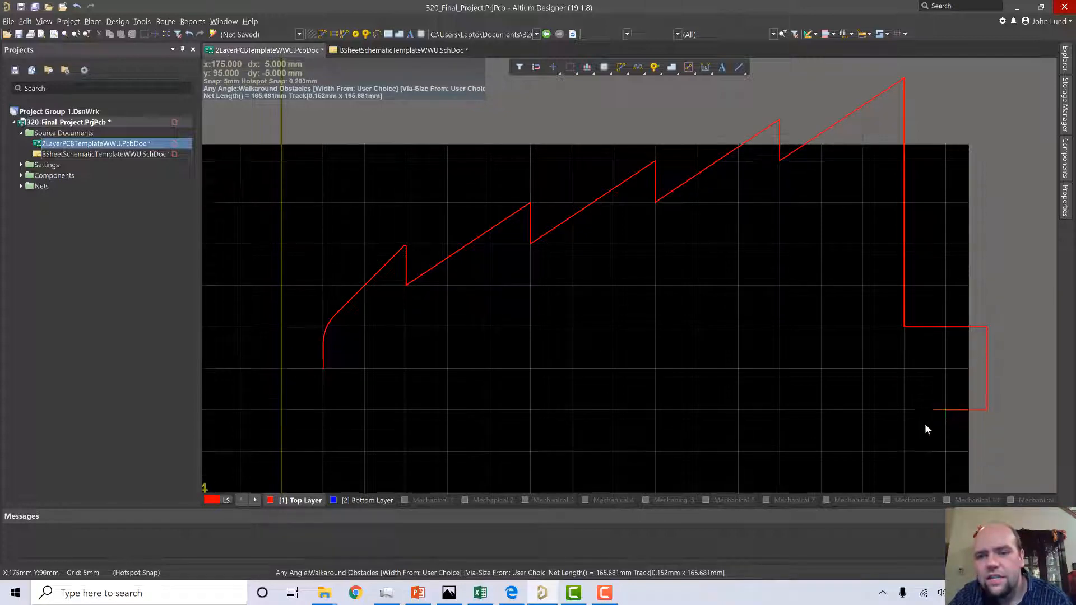
{"action": "scroll", "coordinate": [893, 425], "scroll_direction": "down", "scroll_amount": 2}
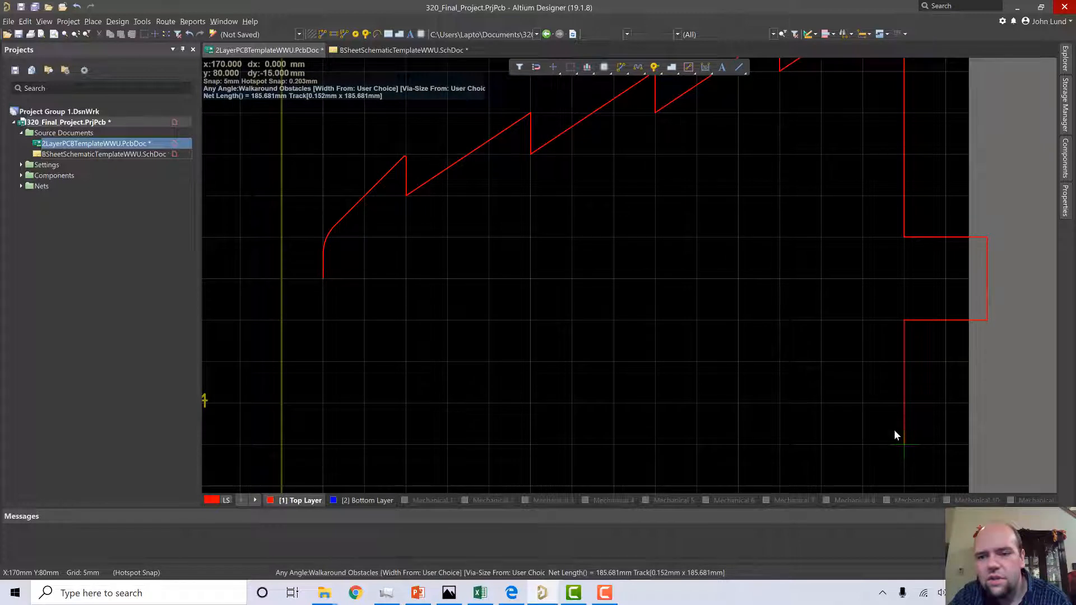
{"action": "scroll", "coordinate": [895, 437], "scroll_direction": "down", "scroll_amount": 4}
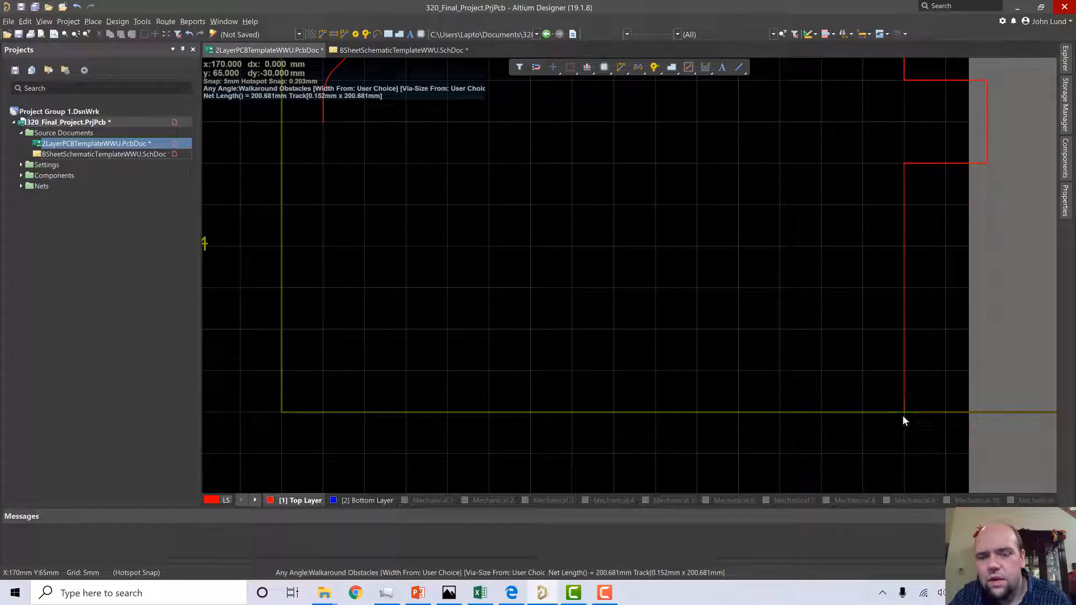
{"action": "left_click", "coordinate": [903, 413]}
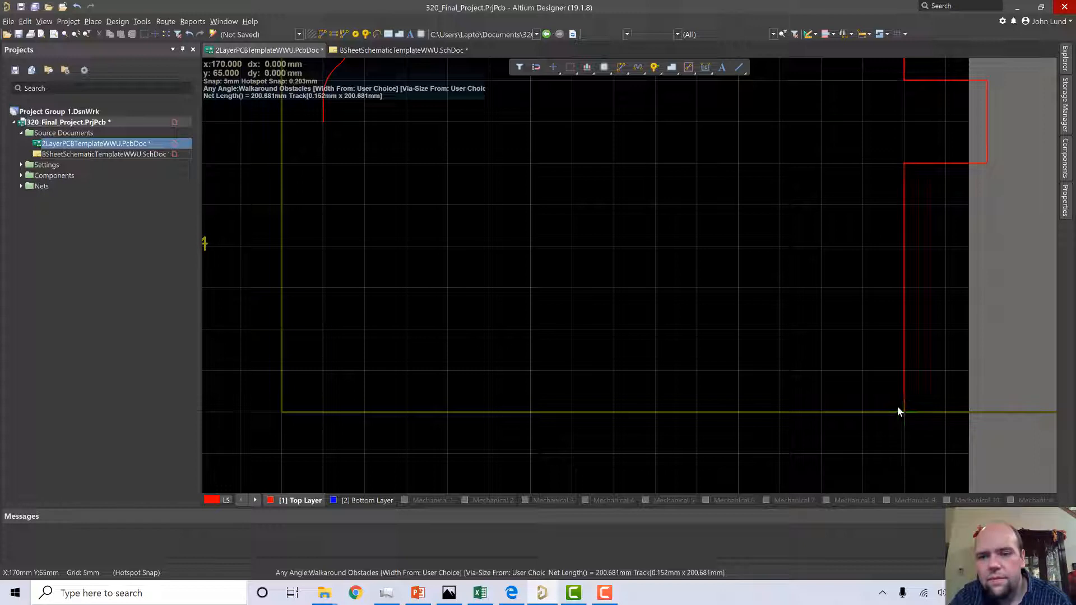
Place four lower teeth peaking at Y 75, 80, 85 and 90 mm, each 15 mm apart with a 5 mm drop, ending at X 110, Y 85 mm.
{"action": "left_click", "coordinate": [779, 331]}
{"action": "left_click", "coordinate": [780, 371]}
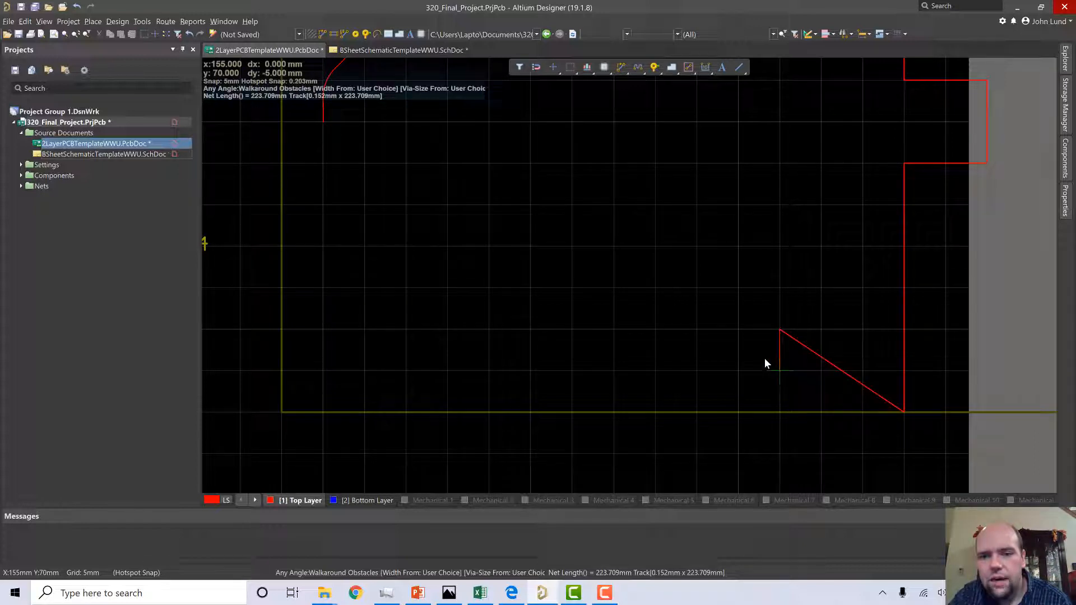
{"action": "left_click", "coordinate": [654, 323]}
{"action": "left_click", "coordinate": [529, 252]}
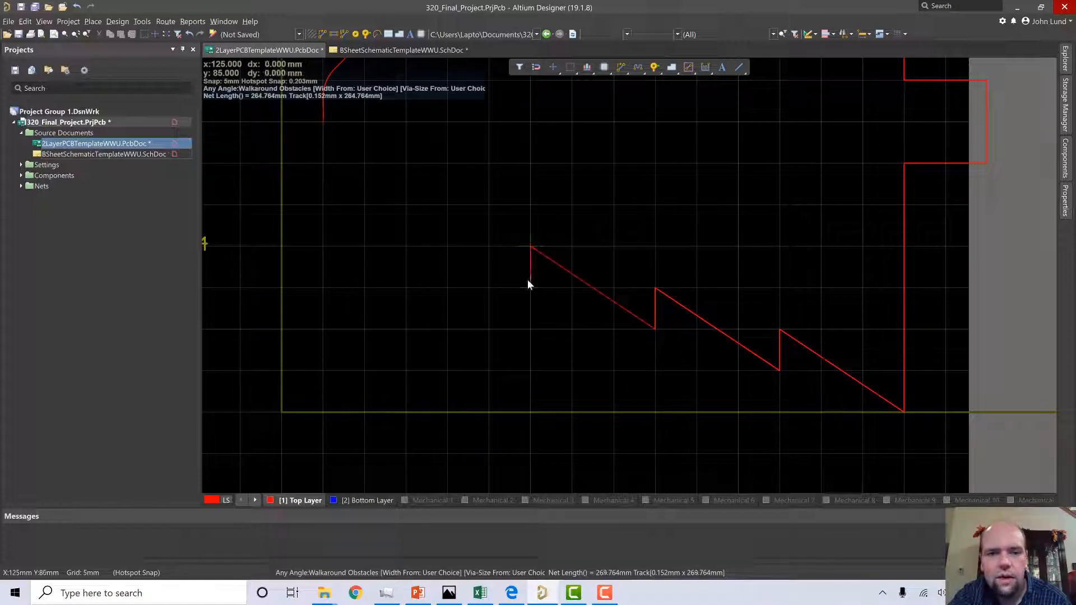
{"action": "left_click", "coordinate": [529, 286]}
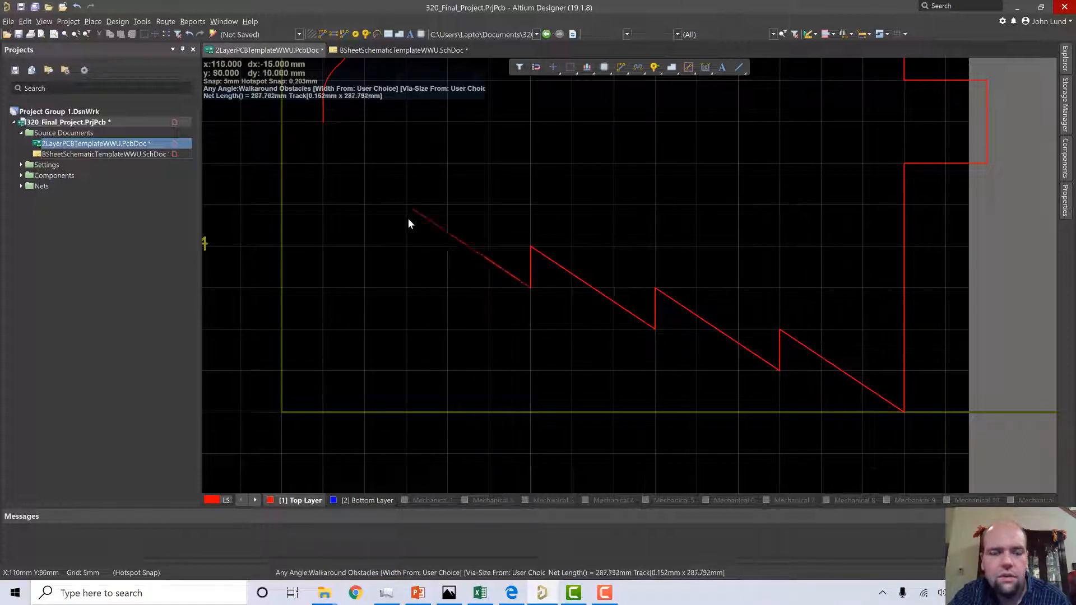
{"action": "left_click", "coordinate": [407, 221]}
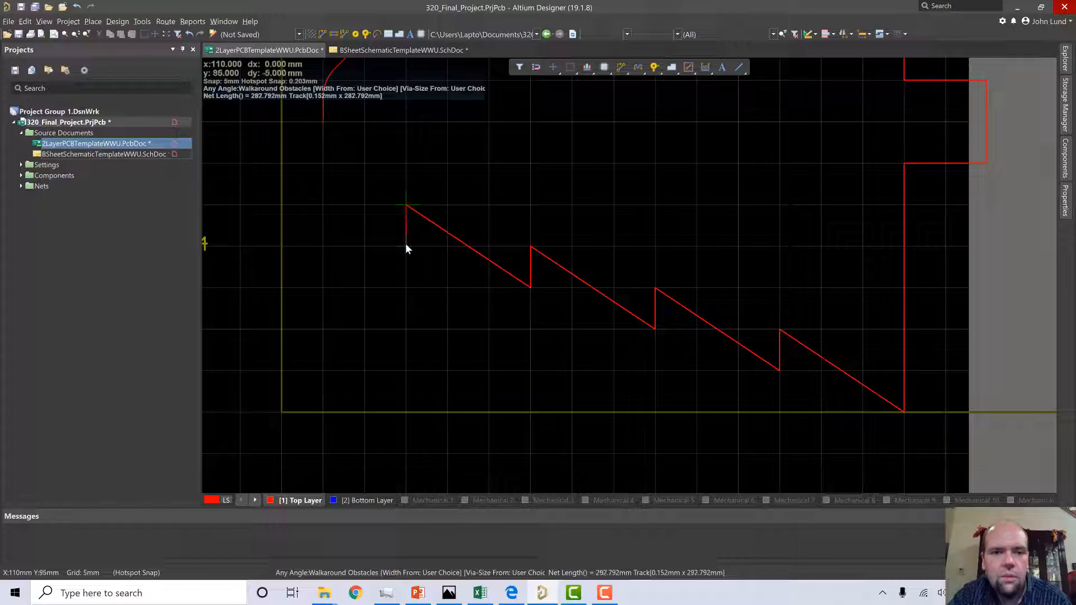
{"action": "left_click", "coordinate": [405, 245]}
Switch the track's corner style to 45/90 with arc and set the snap grid to 1.000 mm.
{"action": "scroll", "coordinate": [301, 116], "scroll_direction": "up", "scroll_amount": 4}
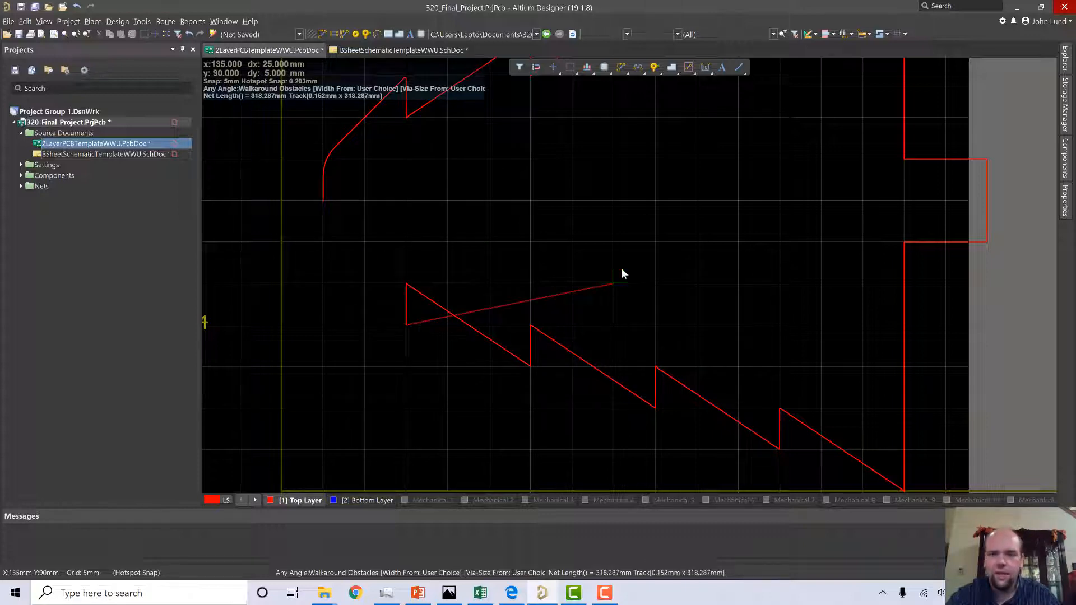
{"action": "scroll", "coordinate": [622, 274], "scroll_direction": "down", "scroll_amount": 2, "text": "ctrl"}
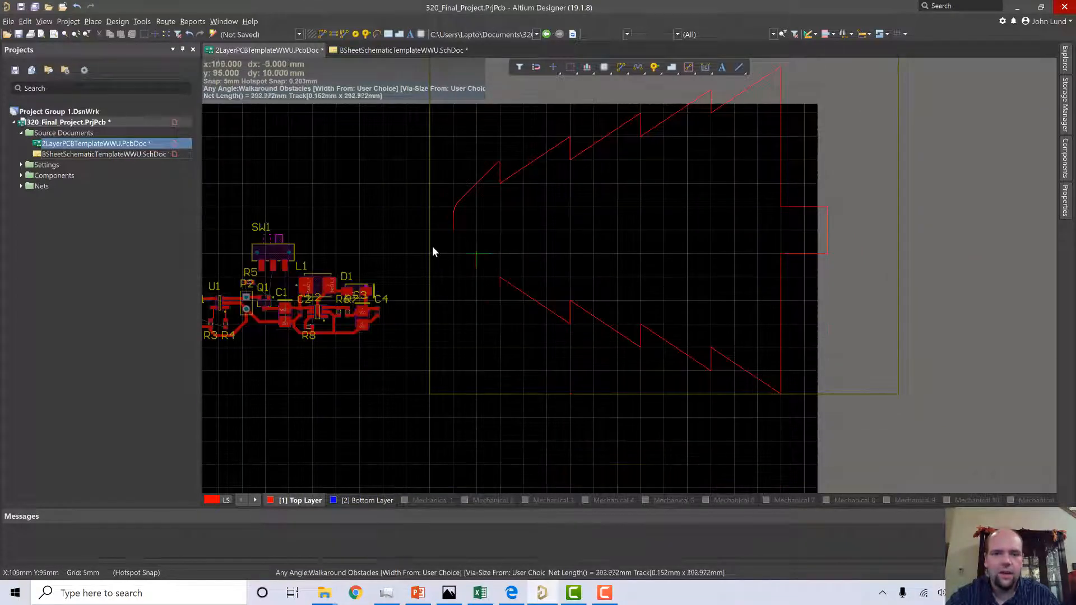
{"action": "scroll", "coordinate": [442, 248], "scroll_direction": "up", "scroll_amount": 1, "text": "ctrl"}
{"action": "scroll", "coordinate": [442, 249], "scroll_direction": "down", "scroll_amount": 2, "text": "ctrl"}
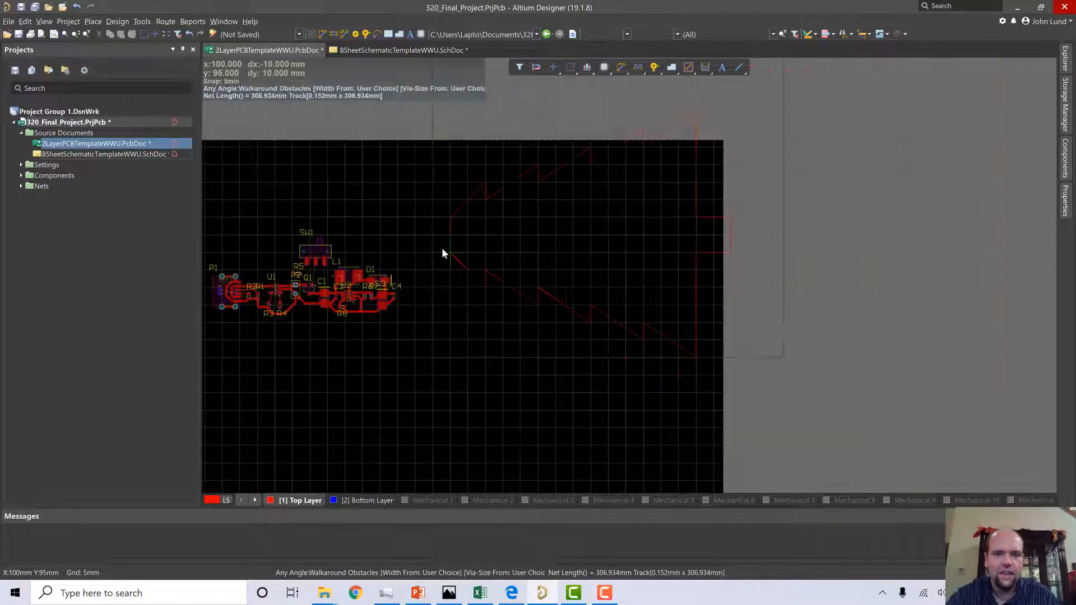
{"action": "scroll", "coordinate": [442, 249], "scroll_direction": "up", "scroll_amount": 6, "text": "ctrl"}
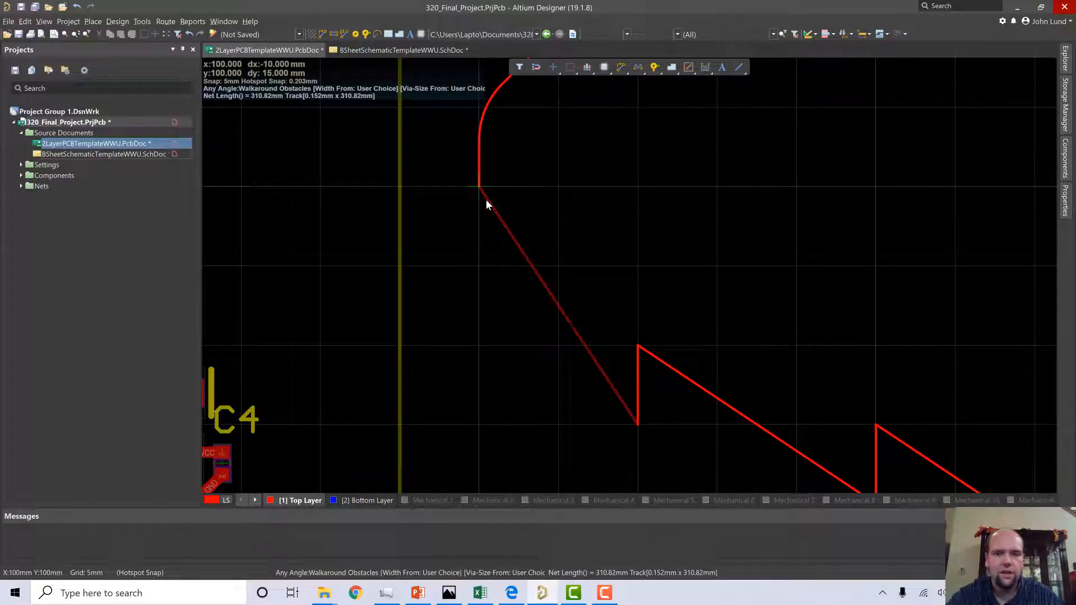
{"action": "key", "text": "shift+space"}
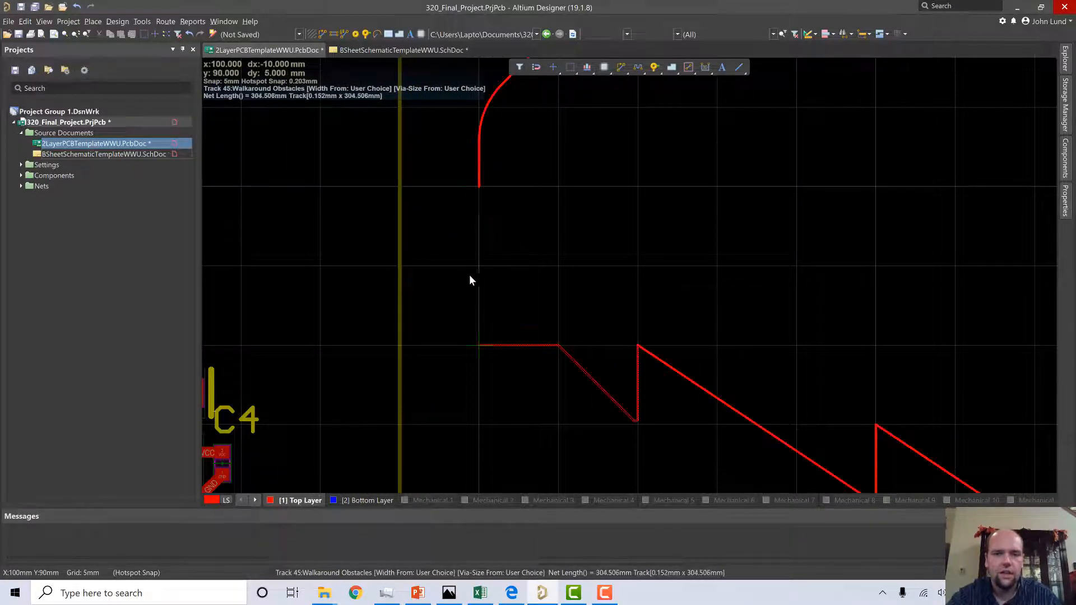
{"action": "key", "text": "shift+space"}
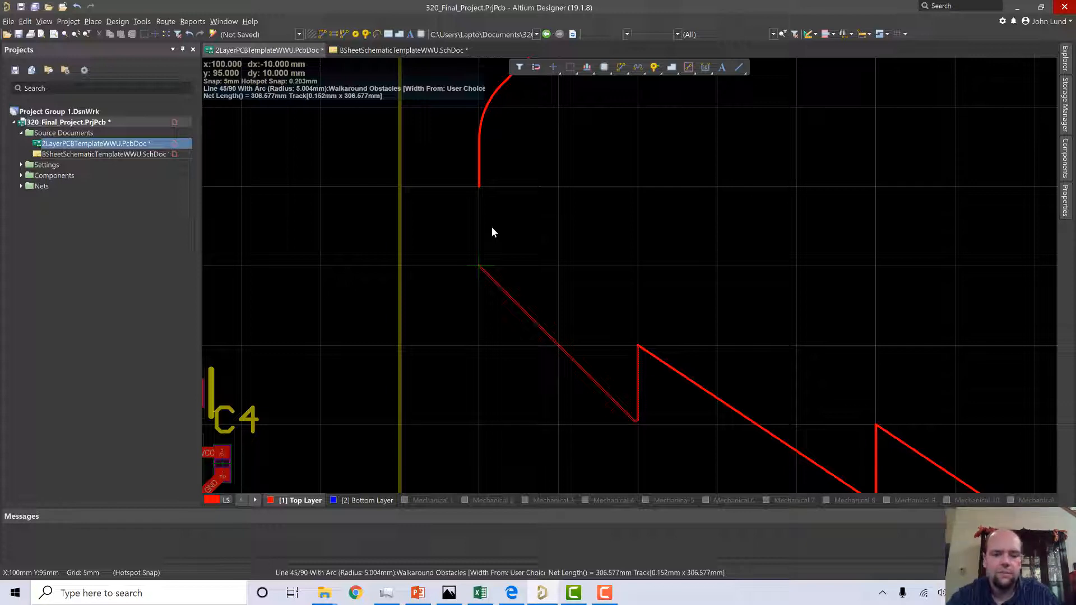
{"action": "key", "text": "g"}
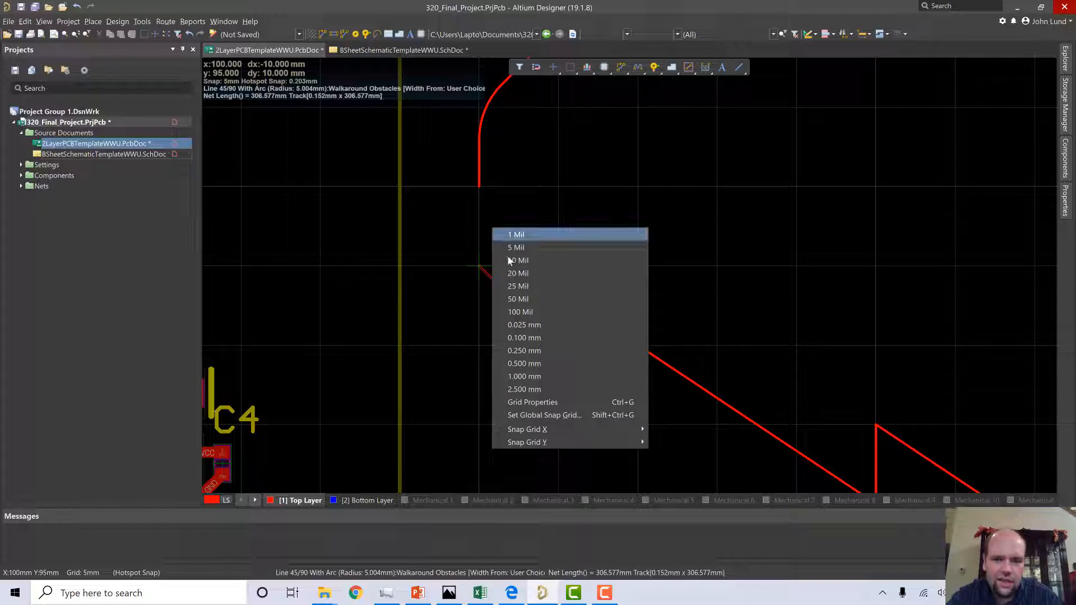
{"action": "left_click", "coordinate": [525, 377]}
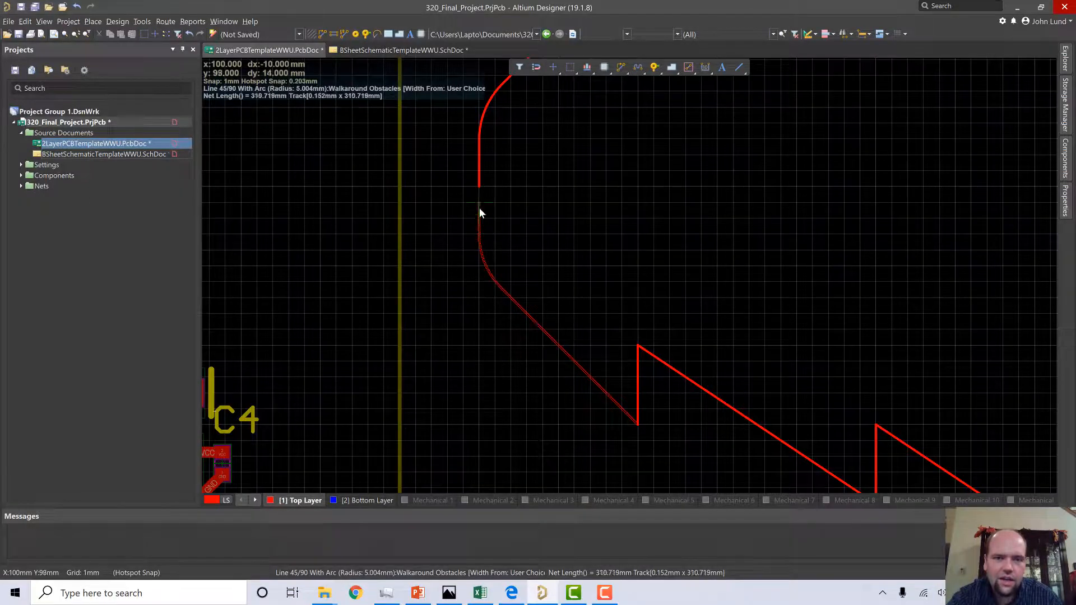
Place the rounded closing section up to X 100, Y 99 mm, 1 mm short of the track's start, and end routing.
{"action": "scroll", "coordinate": [478, 211], "scroll_direction": "up", "scroll_amount": 3, "text": "ctrl"}
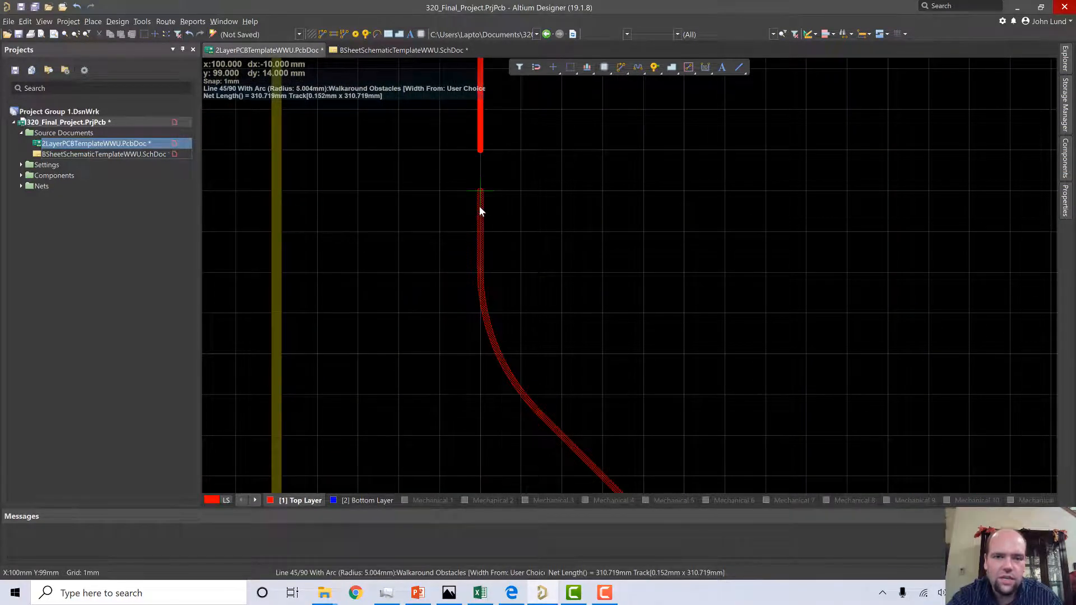
{"action": "scroll", "coordinate": [480, 211], "scroll_direction": "down", "scroll_amount": 3, "text": "ctrl"}
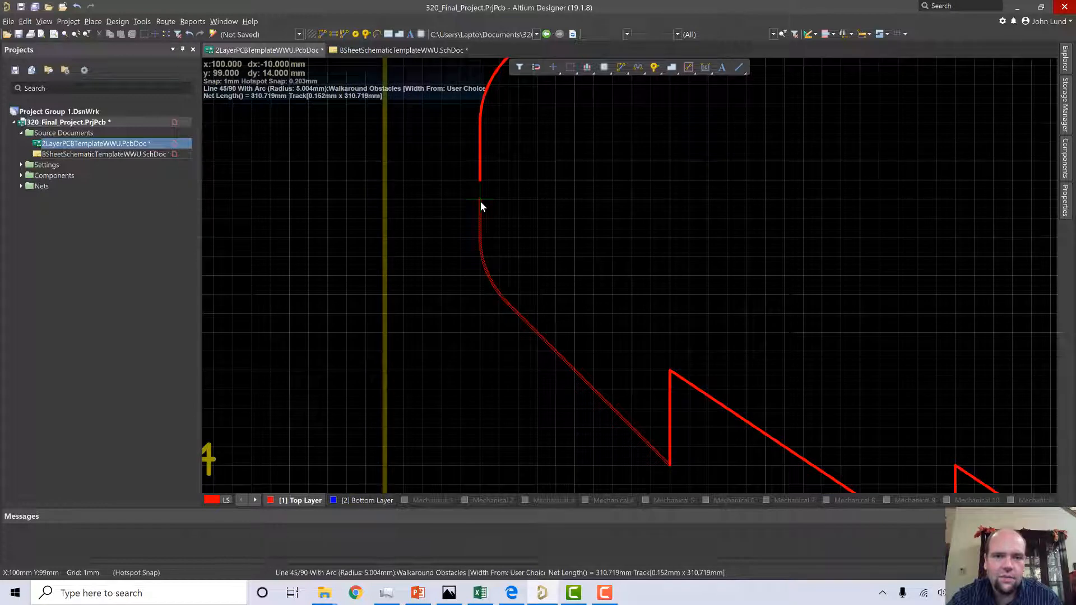
{"action": "left_click", "coordinate": [480, 206]}
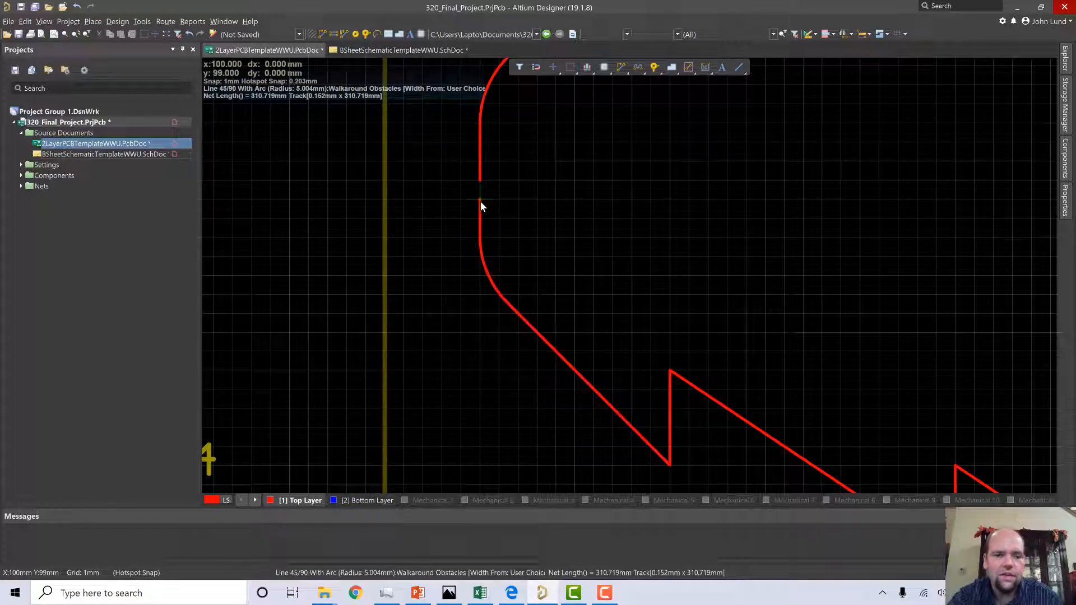
{"action": "right_click", "coordinate": [480, 206]}
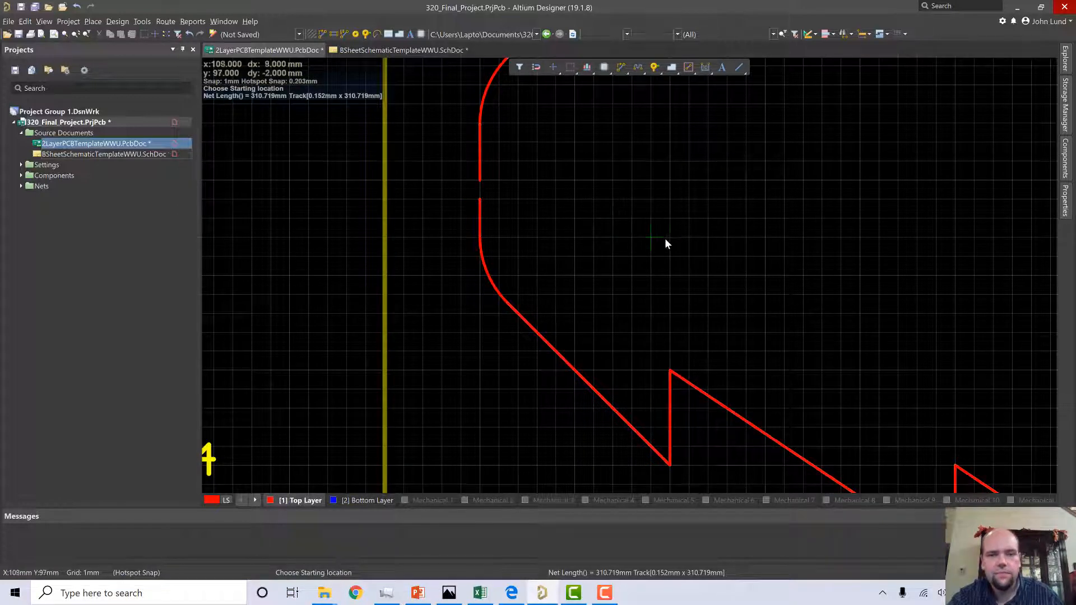
{"action": "scroll", "coordinate": [670, 245], "scroll_direction": "down", "scroll_amount": 3, "text": "ctrl"}
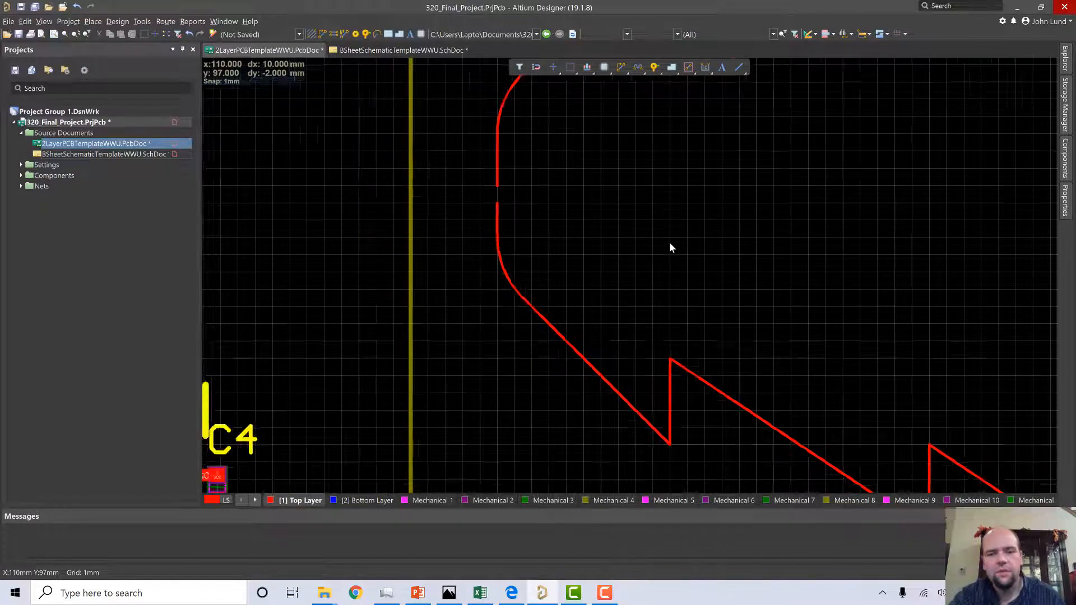
Delete the vertical track at X 95 mm, the side of the surrounding square nearest the tree shape's rounded tip.
{"action": "scroll", "coordinate": [671, 248], "scroll_direction": "down", "scroll_amount": 2, "text": "ctrl"}
{"action": "right_click_drag", "start_coordinate": [825, 263], "coordinate": [604, 303]}
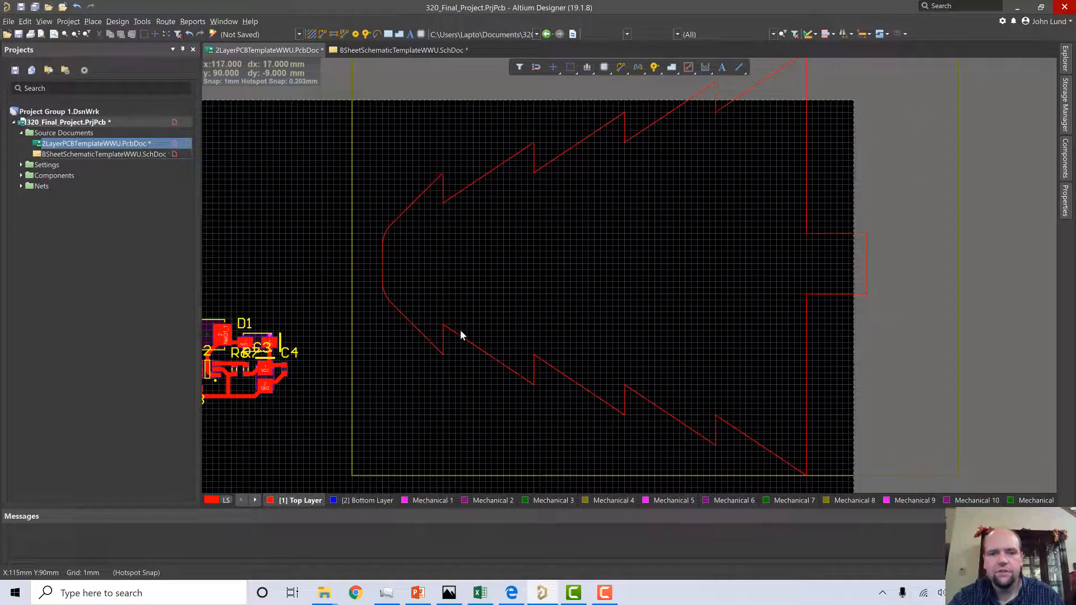
{"action": "scroll", "coordinate": [465, 328], "scroll_direction": "down", "scroll_amount": 2}
{"action": "scroll", "coordinate": [721, 343], "scroll_direction": "up", "scroll_amount": 4}
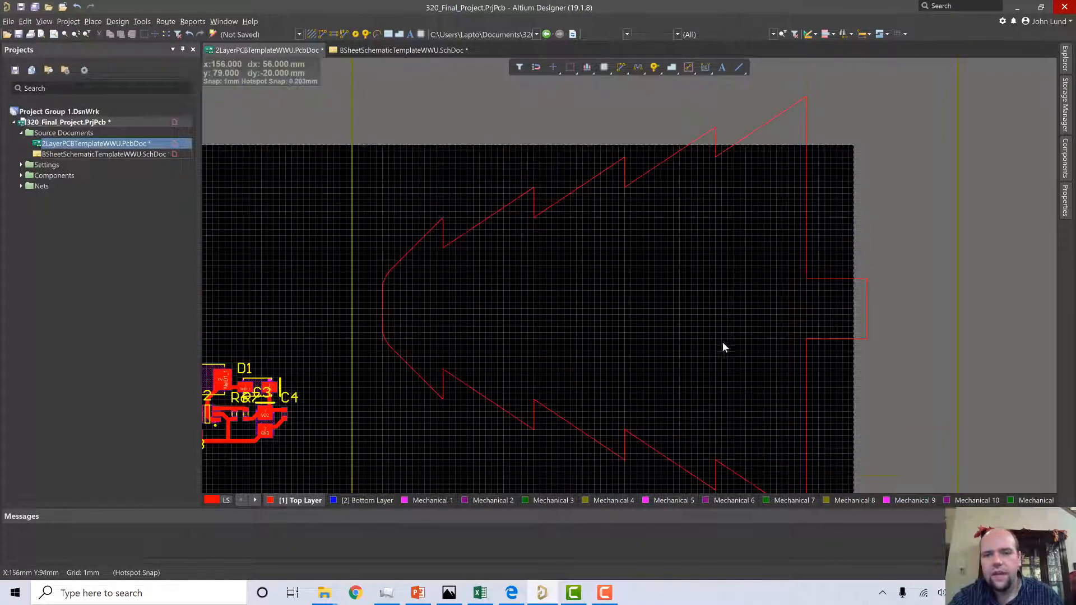
{"action": "scroll", "coordinate": [710, 290], "scroll_direction": "up", "scroll_amount": 2}
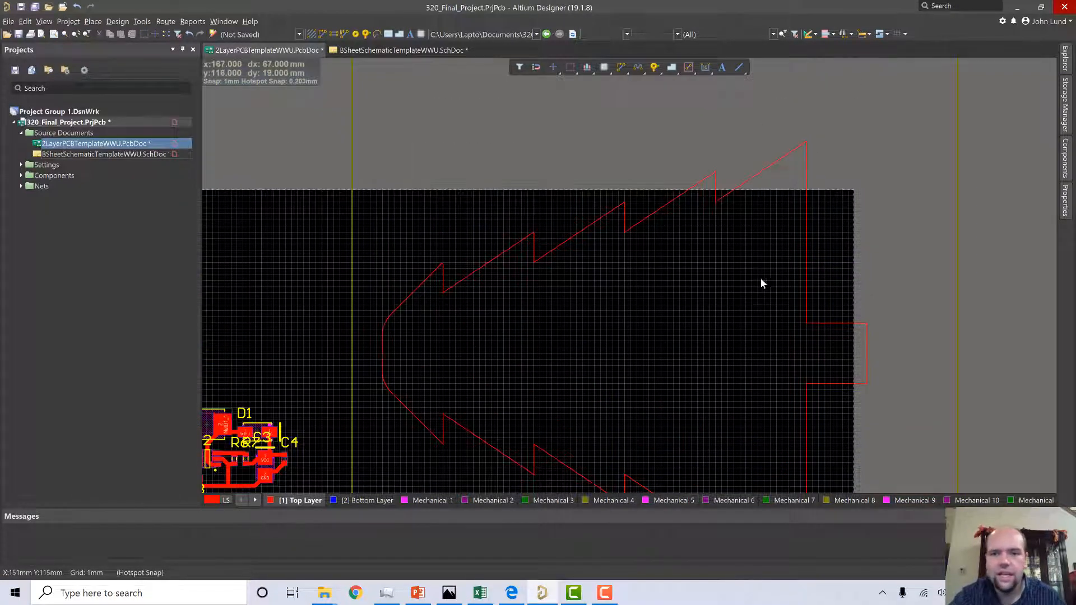
{"action": "scroll", "coordinate": [362, 192], "scroll_direction": "down", "scroll_amount": 1}
{"action": "left_click", "coordinate": [356, 148]}
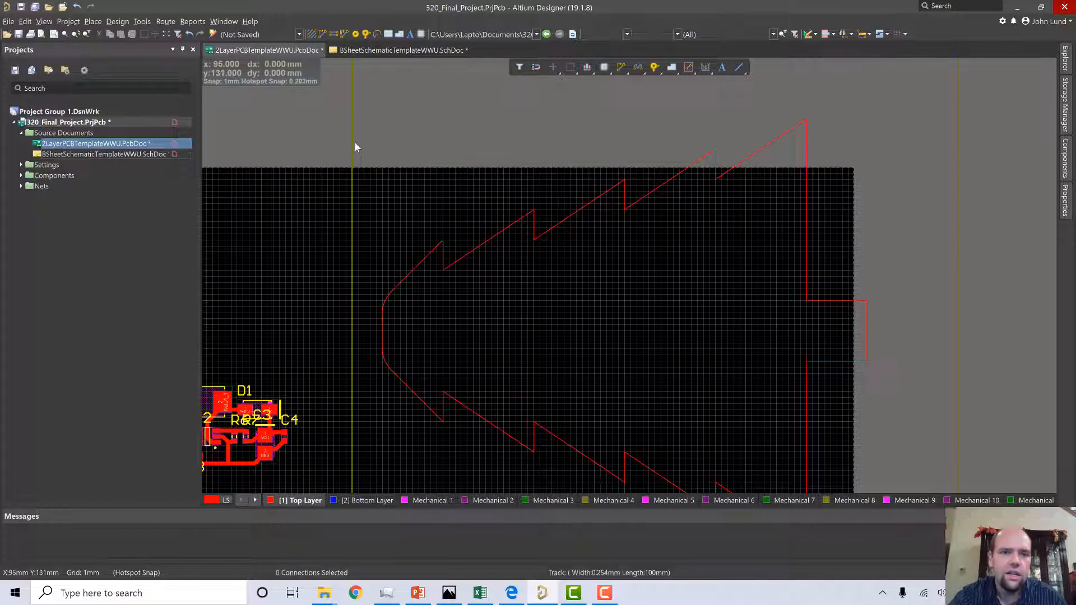
{"action": "left_click", "coordinate": [353, 145]}
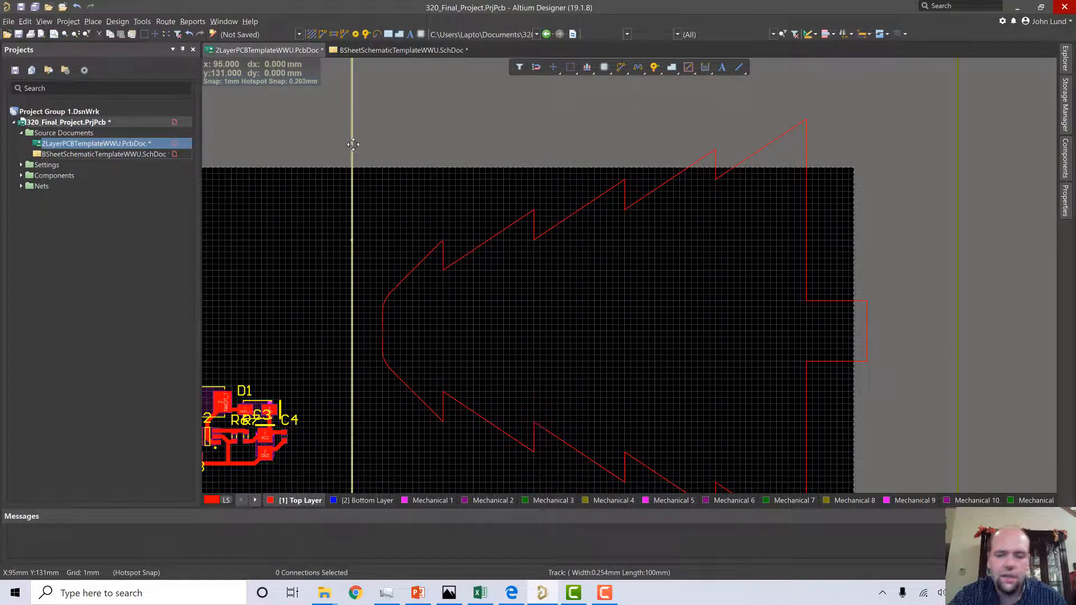
{"action": "key", "text": "Delete"}
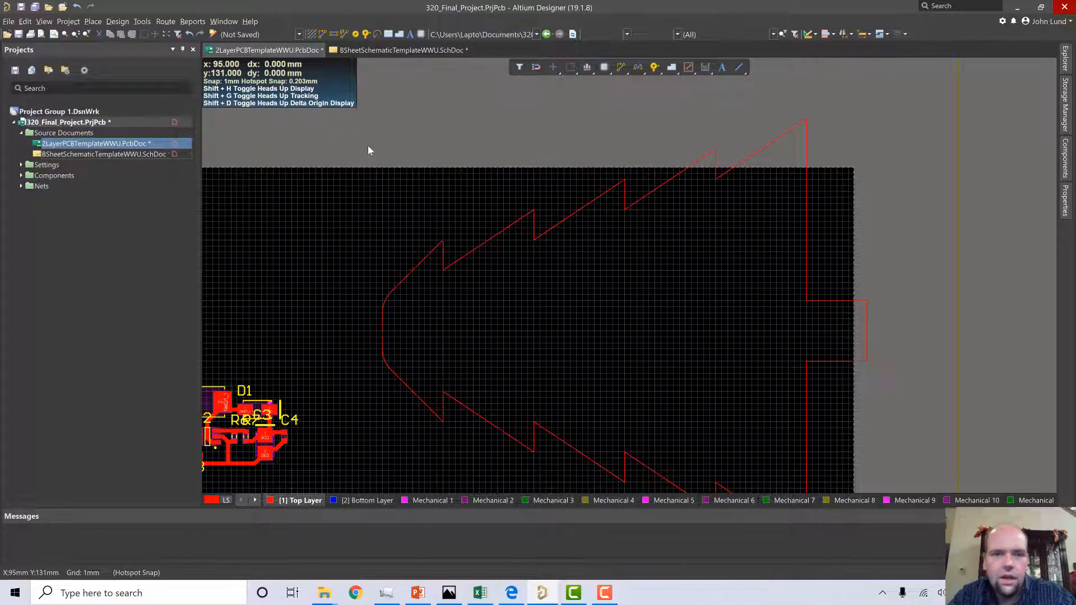
Delete the remaining three sides of the square around the tree shape: the tracks at Y 165 mm, X 195 mm and Y 65 mm.
{"action": "scroll", "coordinate": [401, 153], "scroll_direction": "up", "scroll_amount": 9}
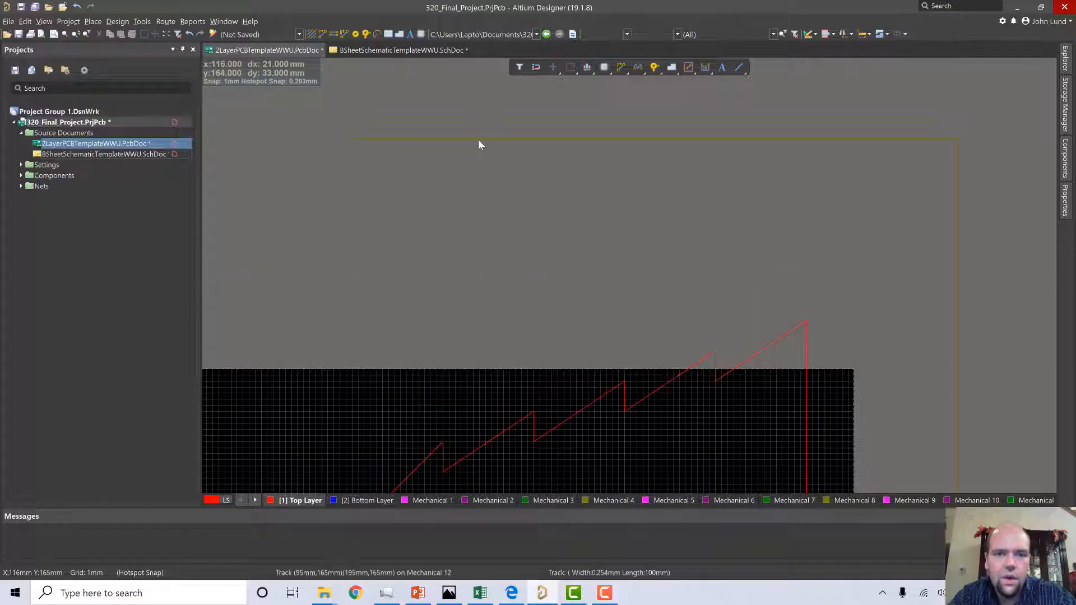
{"action": "left_click", "coordinate": [484, 141]}
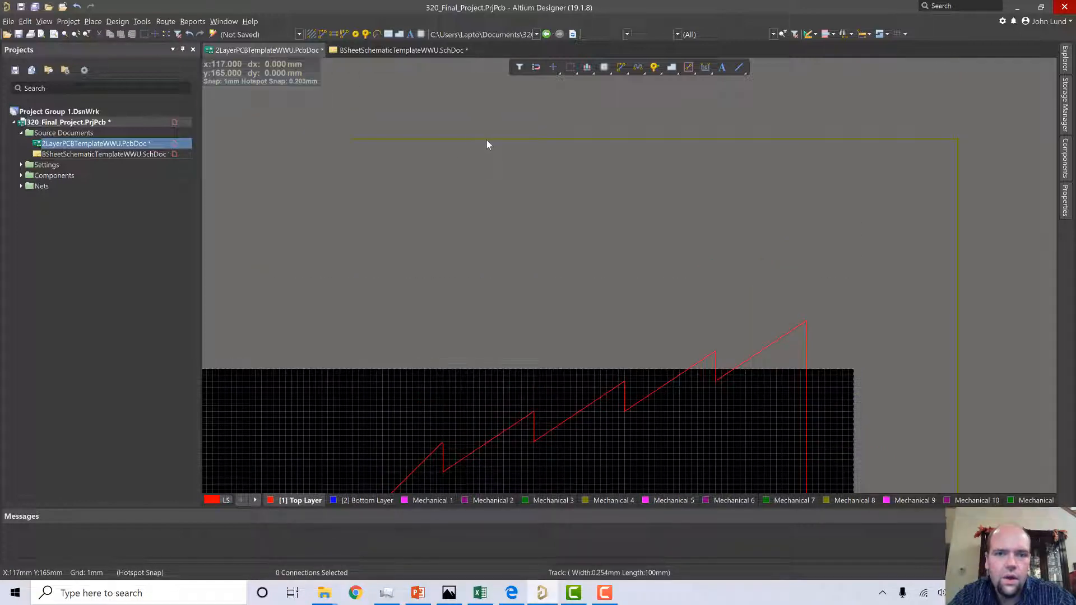
{"action": "left_click", "coordinate": [494, 139]}
{"action": "key", "text": "Delete"}
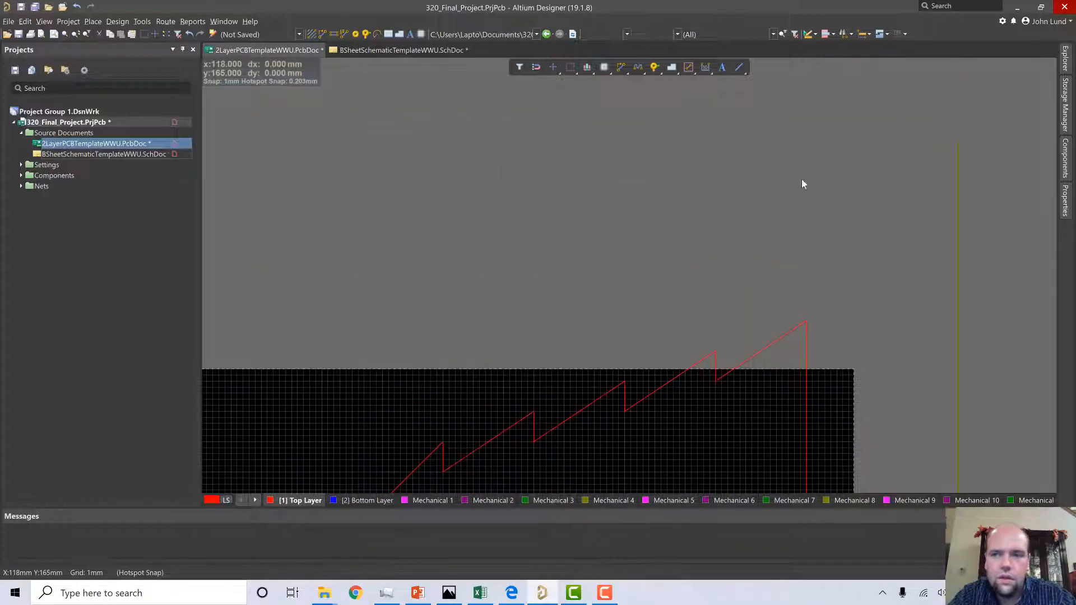
{"action": "left_click", "coordinate": [957, 248]}
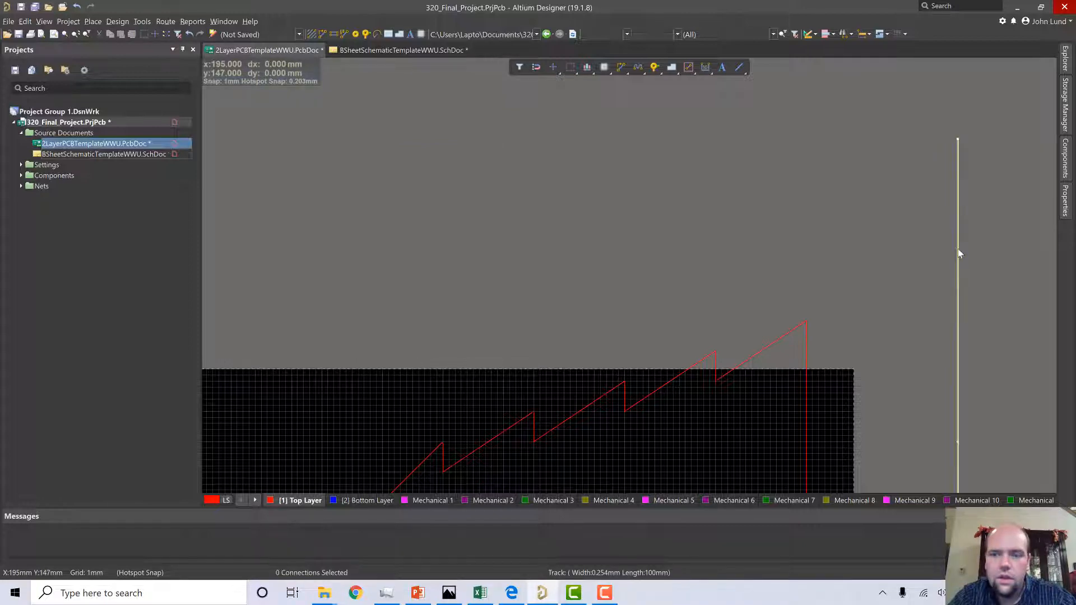
{"action": "key", "text": "Delete"}
{"action": "scroll", "coordinate": [956, 253], "scroll_direction": "down", "scroll_amount": 1}
{"action": "scroll", "coordinate": [954, 252], "scroll_direction": "down", "scroll_amount": 15}
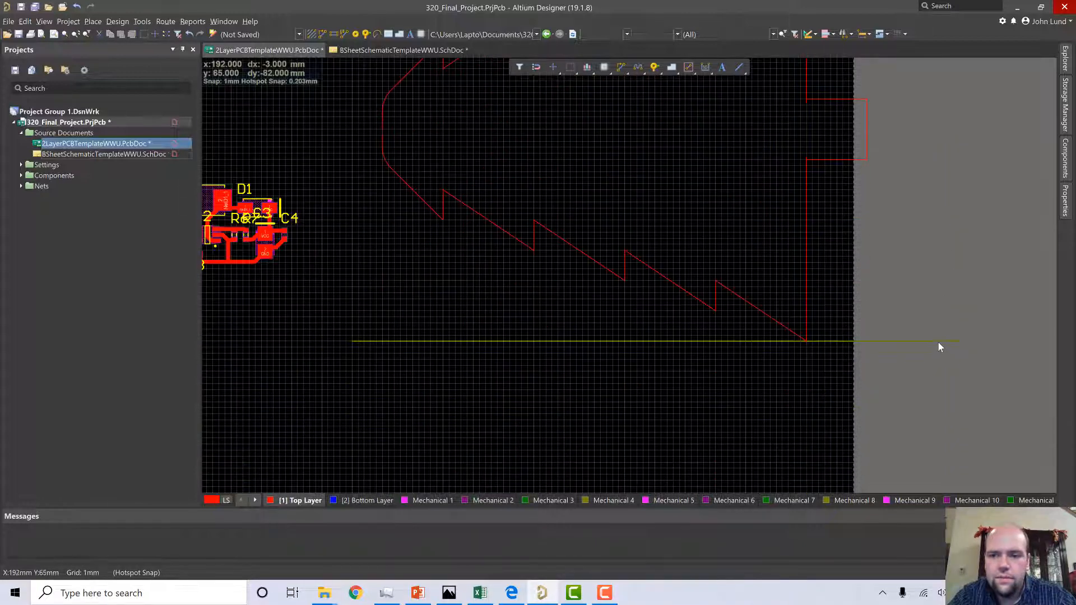
{"action": "left_click", "coordinate": [938, 341]}
{"action": "key", "text": "Delete"}
Select the whole tree-shaped outline, move it from Top Layer to Mechanical 12, and clear the selection.
{"action": "scroll", "coordinate": [882, 318], "scroll_direction": "up", "scroll_amount": 5}
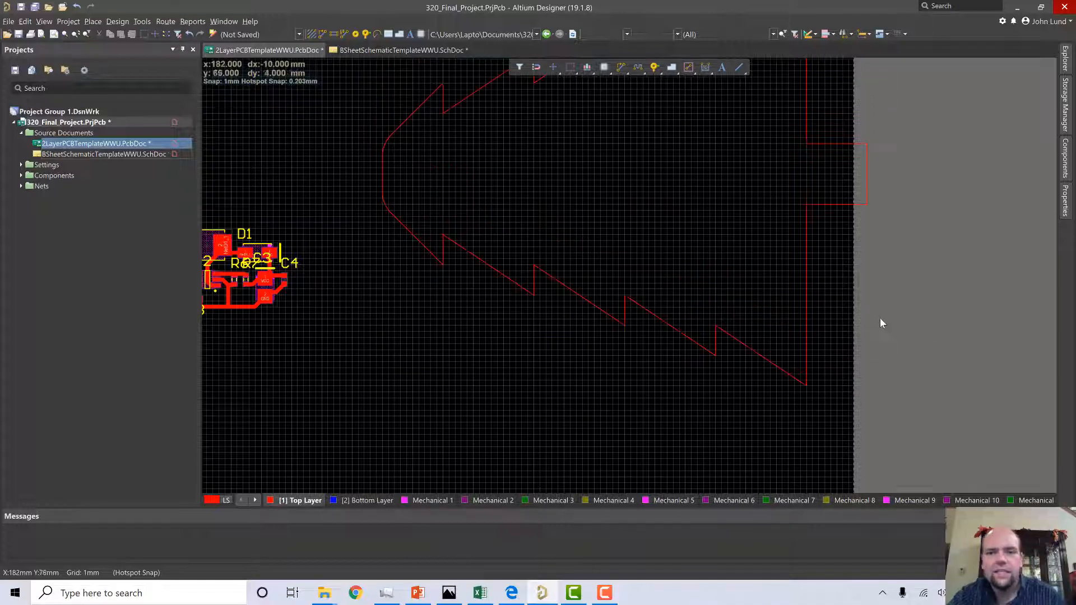
{"action": "scroll", "coordinate": [885, 317], "scroll_direction": "up", "scroll_amount": 3}
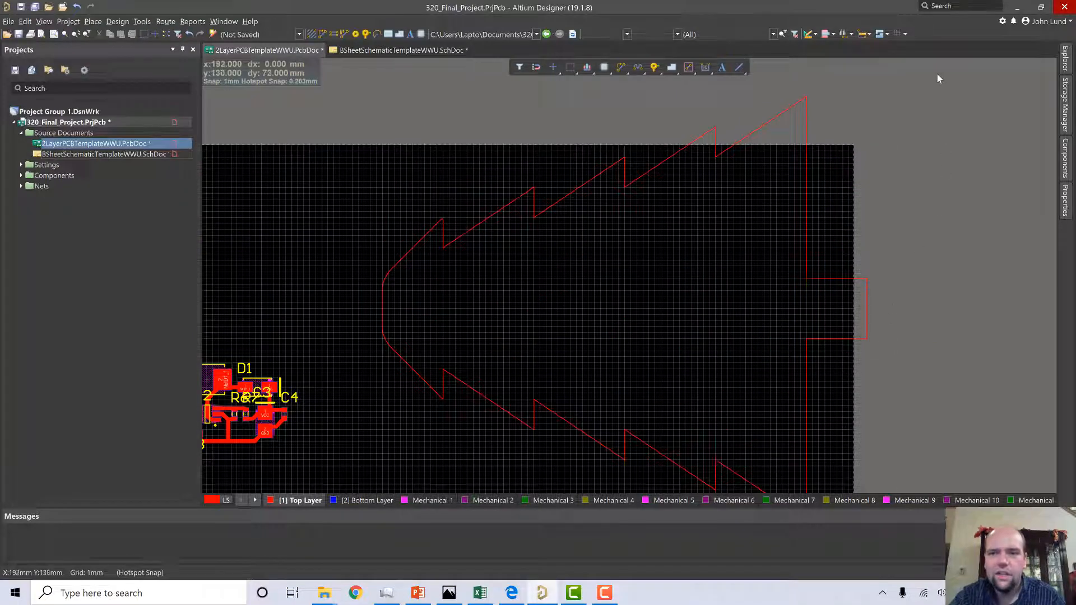
{"action": "left_click_drag", "start_coordinate": [936, 77], "coordinate": [336, 449]}
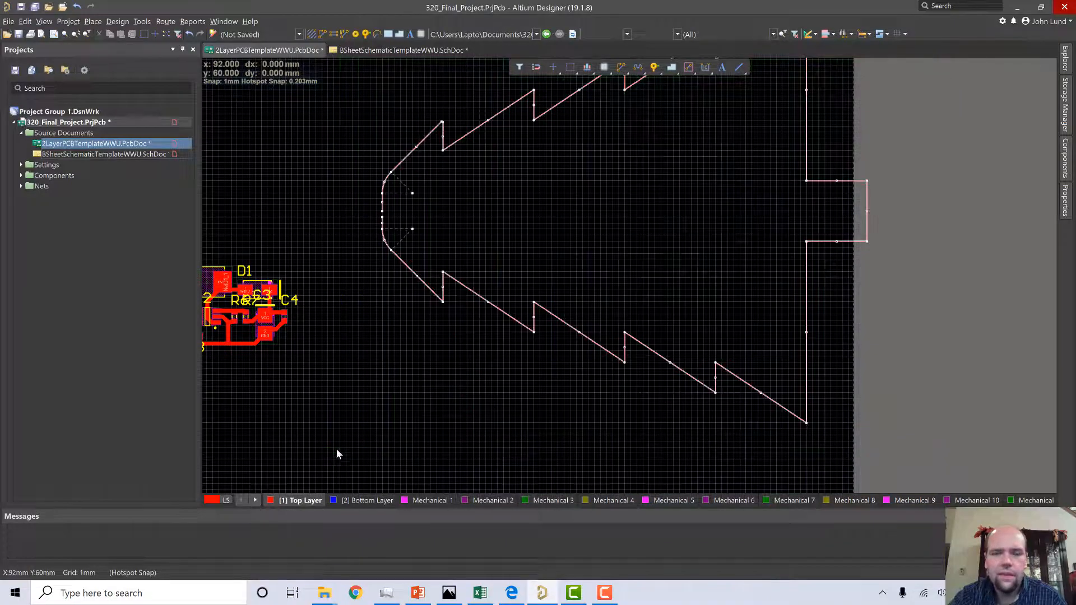
{"action": "left_click", "coordinate": [1065, 209]}
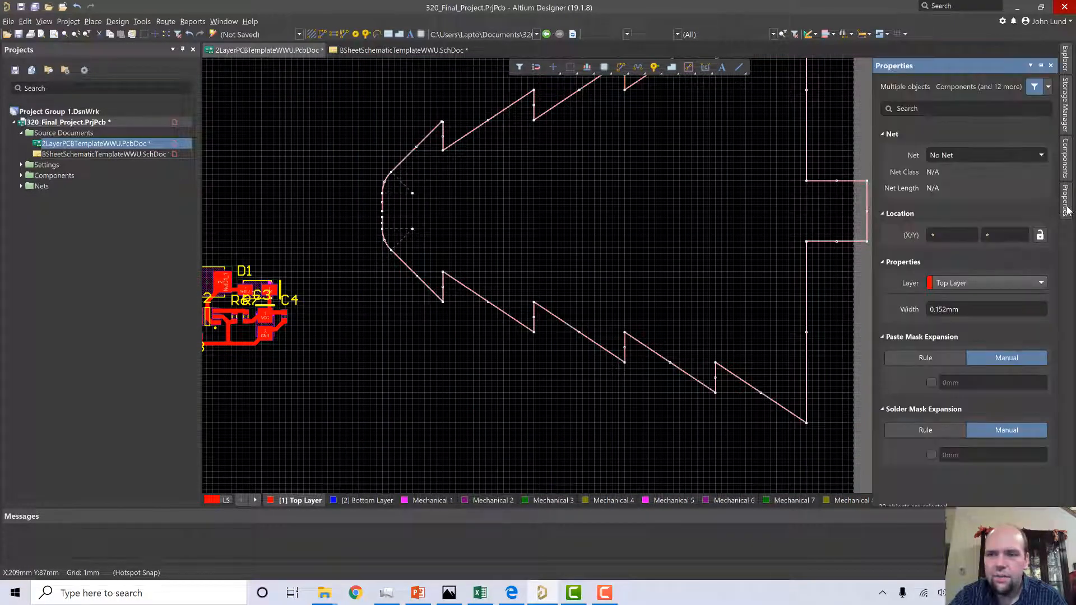
{"action": "left_click", "coordinate": [1001, 283]}
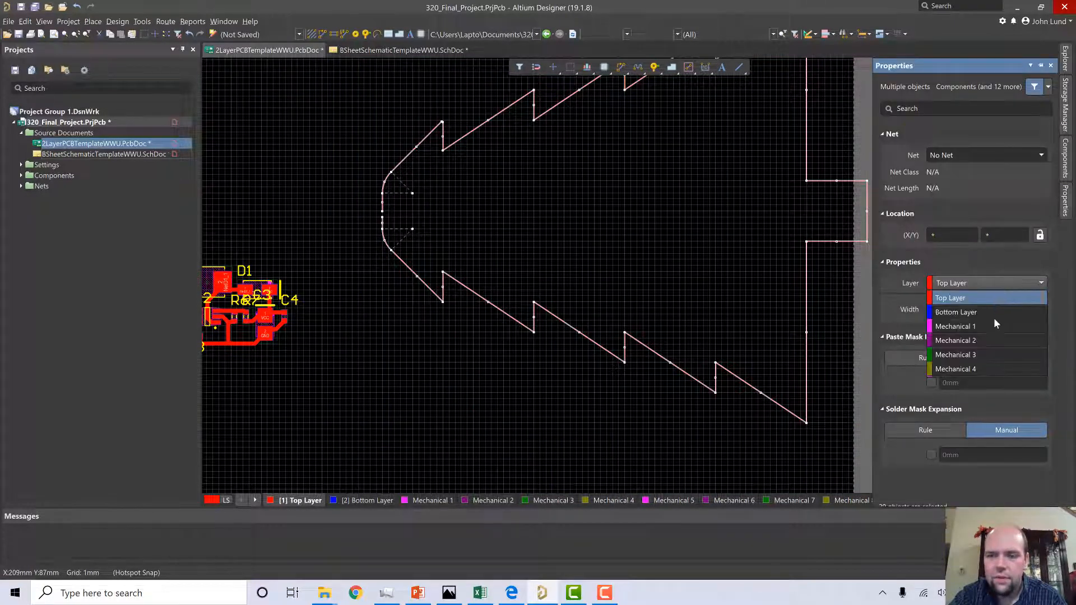
{"action": "scroll", "coordinate": [994, 318], "scroll_direction": "down", "scroll_amount": 3}
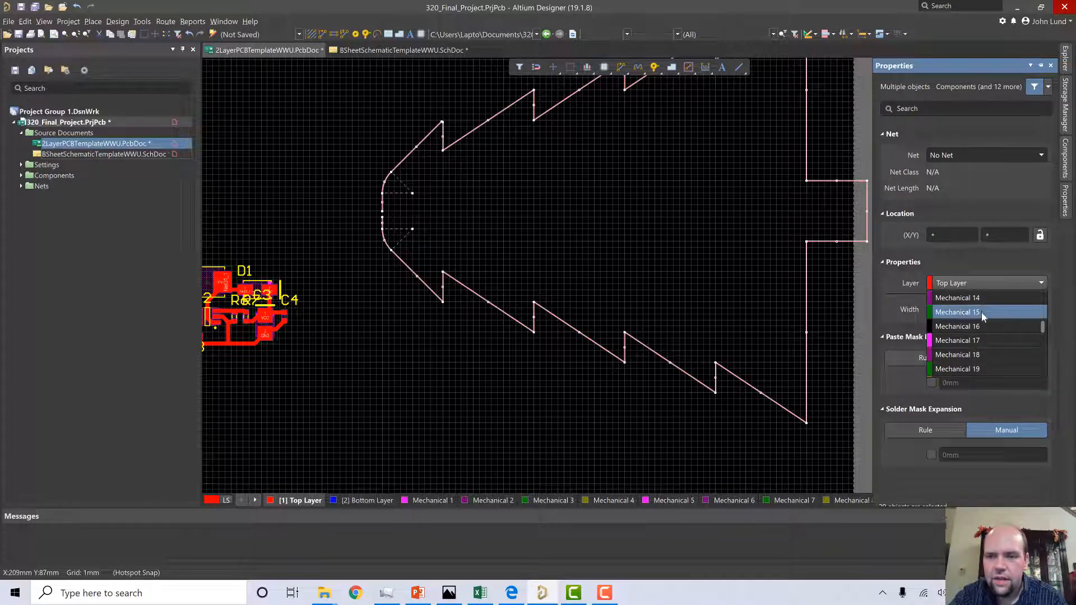
{"action": "left_click", "coordinate": [977, 354]}
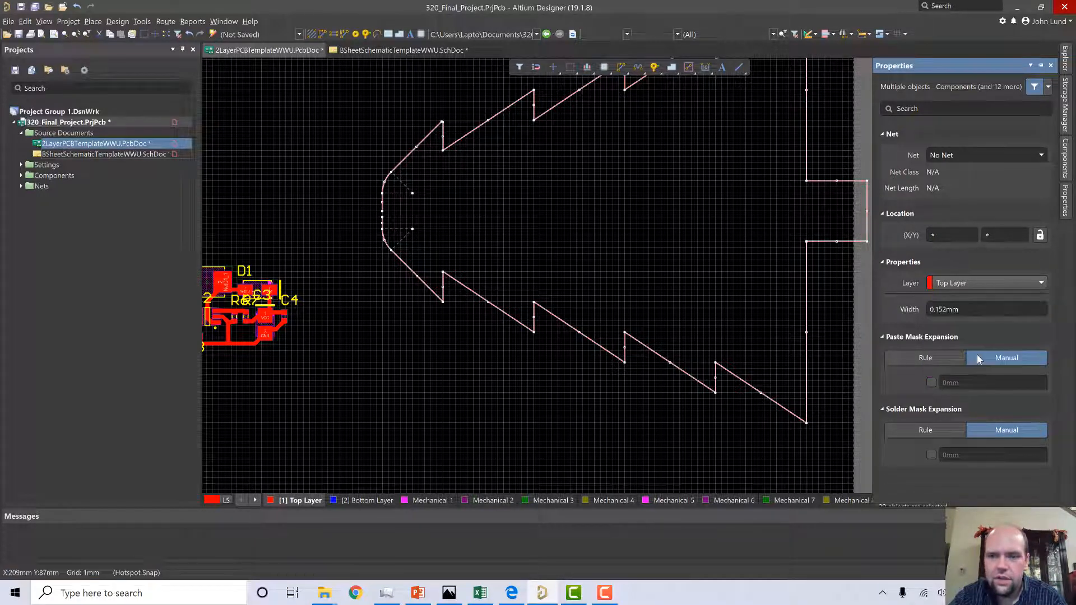
{"action": "left_click", "coordinate": [579, 222]}
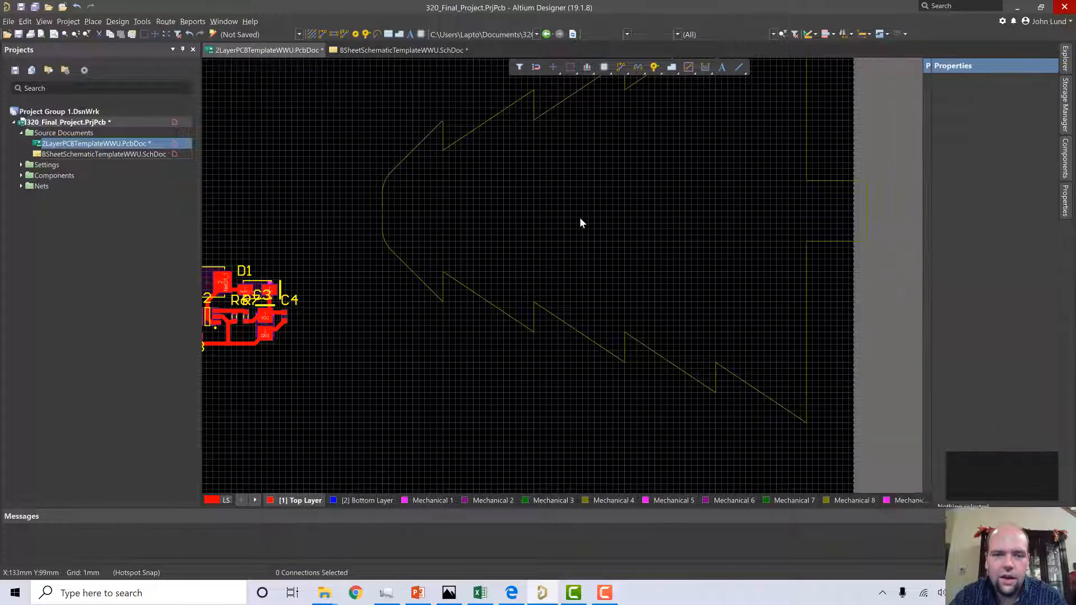
Make Mechanical 12 the active layer.
{"action": "left_click", "coordinate": [255, 500]}
{"action": "left_click", "coordinate": [255, 501]}
{"action": "left_click", "coordinate": [254, 500]}
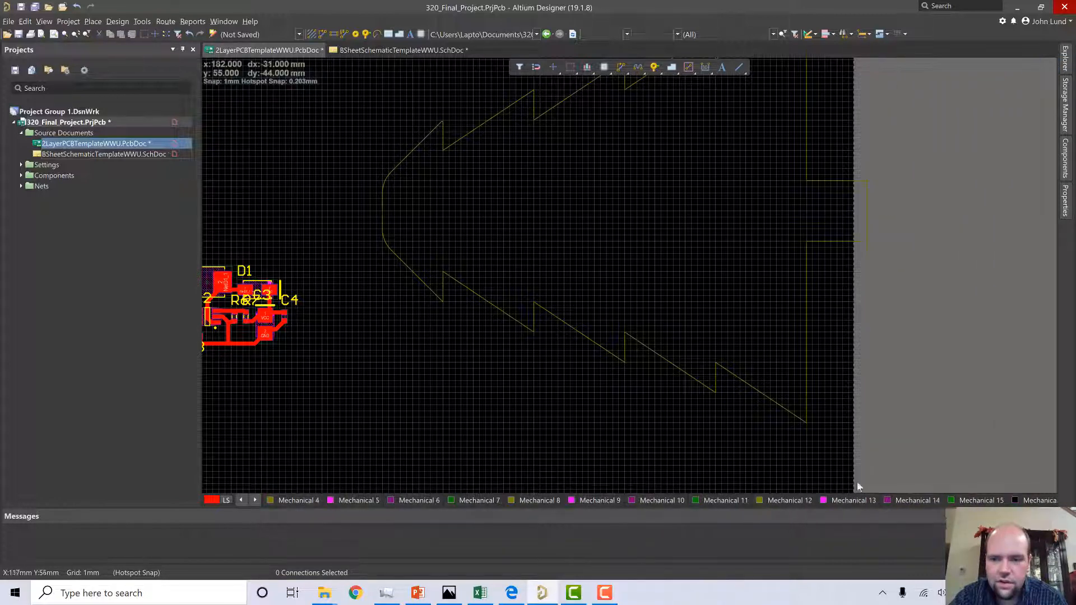
{"action": "left_click", "coordinate": [797, 502]}
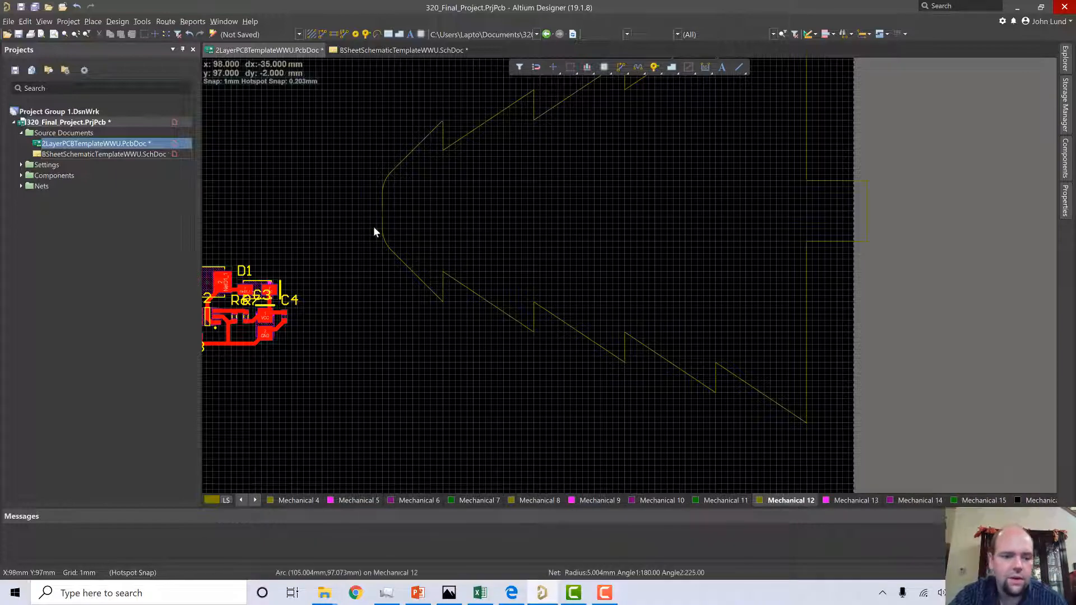
Place a 1 mm vertical line from X 100, Y 99 mm to X 100, Y 100 mm, closing the gap in the tree outline.
{"action": "scroll", "coordinate": [374, 224], "scroll_direction": "up", "scroll_amount": 4, "text": "ctrl"}
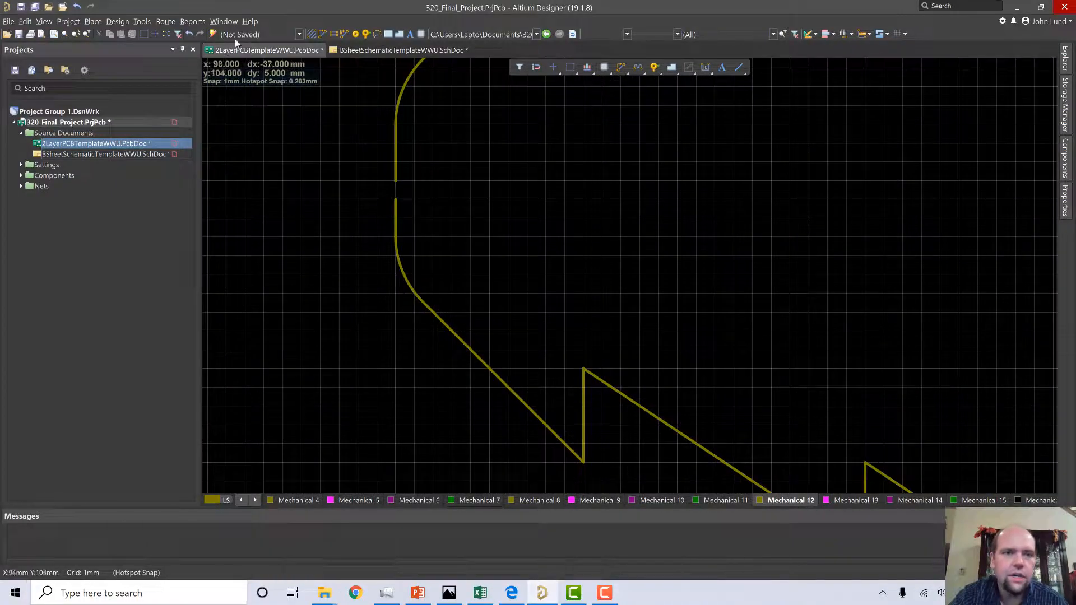
{"action": "left_click", "coordinate": [143, 21]}
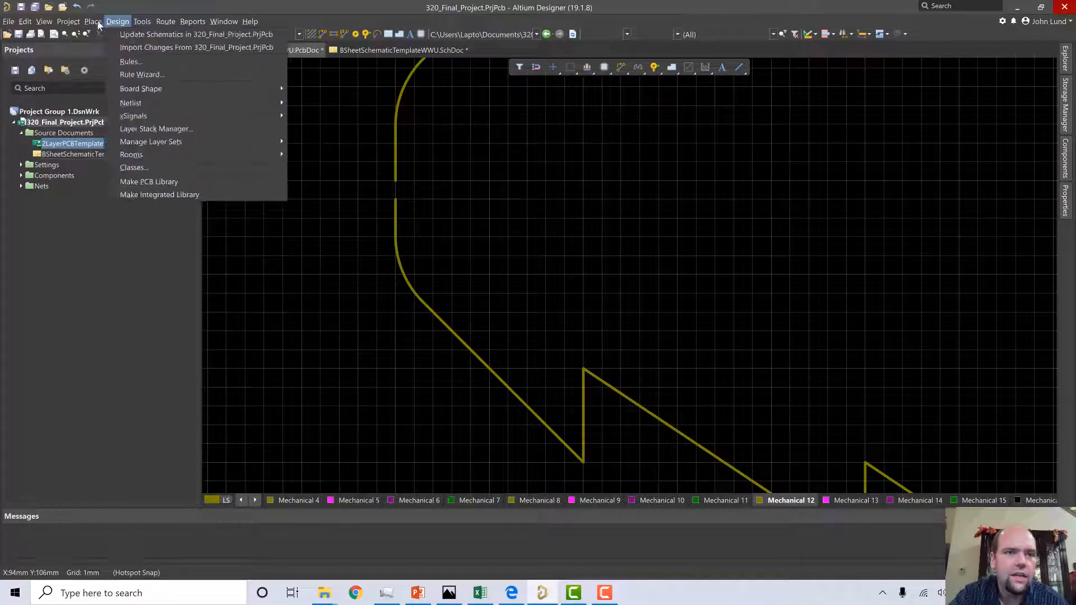
{"action": "mouse_move", "coordinate": [93, 21]}
{"action": "left_click", "coordinate": [106, 113]}
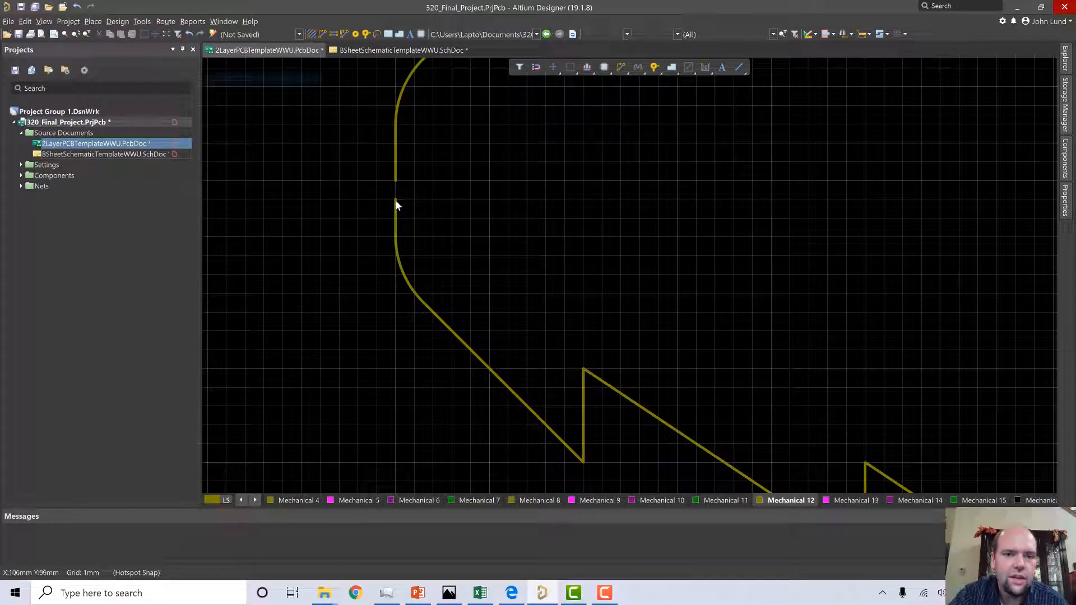
{"action": "left_click", "coordinate": [396, 180]}
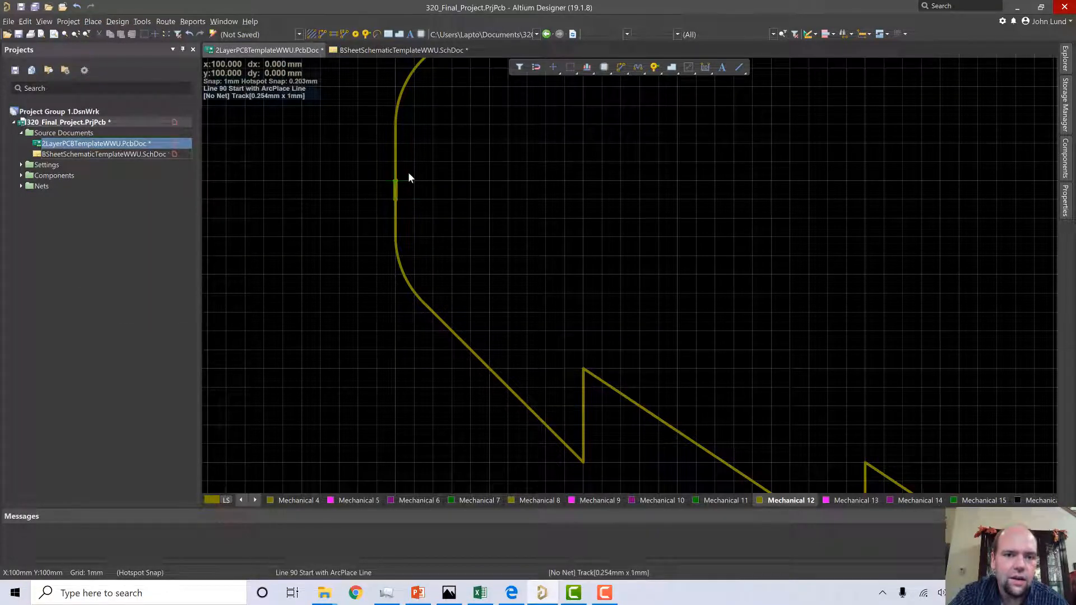
{"action": "right_click", "coordinate": [396, 174]}
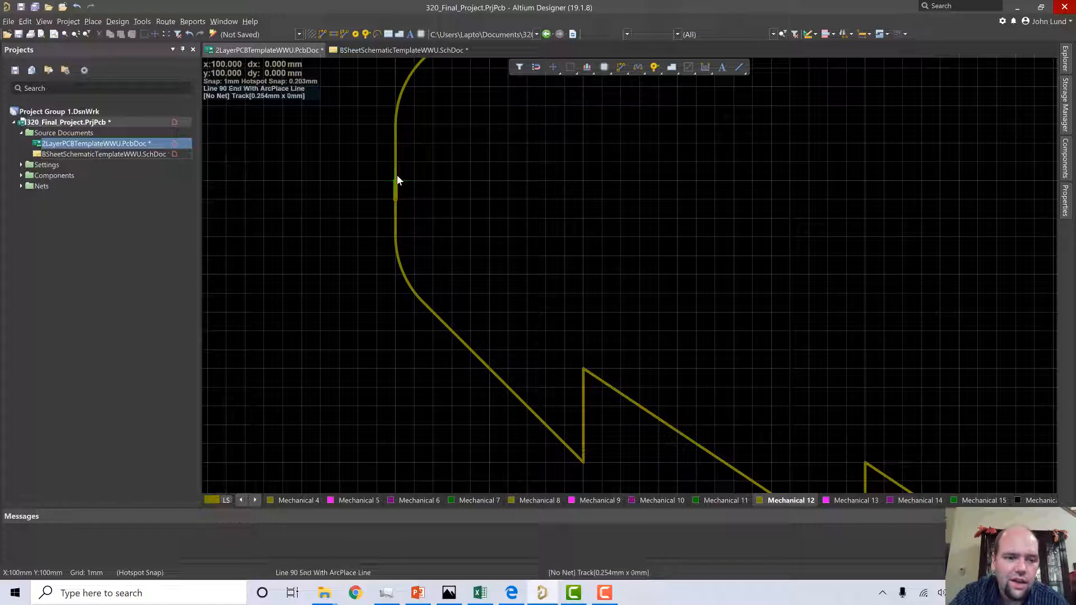
{"action": "scroll", "coordinate": [398, 186], "scroll_direction": "up", "scroll_amount": 6, "text": "ctrl"}
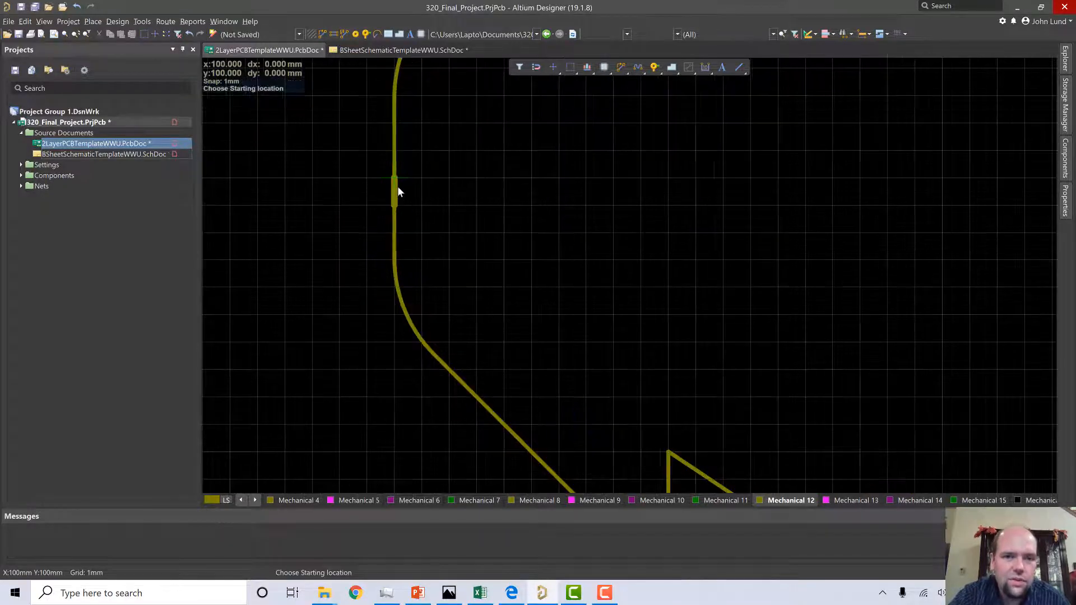
{"action": "right_click", "coordinate": [391, 203]}
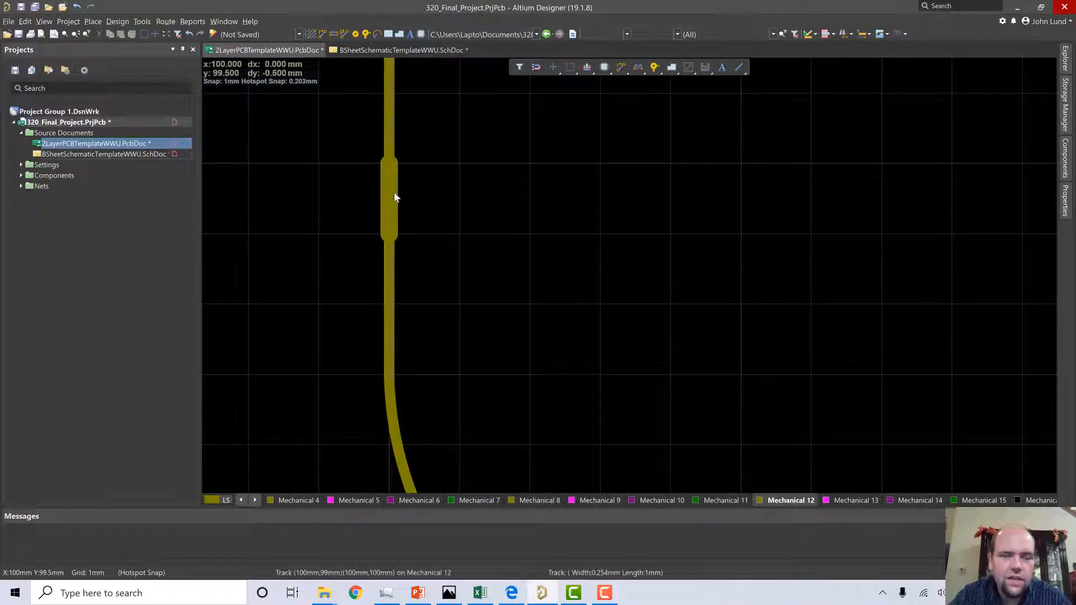
Set the width of the short gap-closing line to 6 mil and deselect it.
{"action": "left_click", "coordinate": [390, 201]}
{"action": "left_click", "coordinate": [969, 335]}
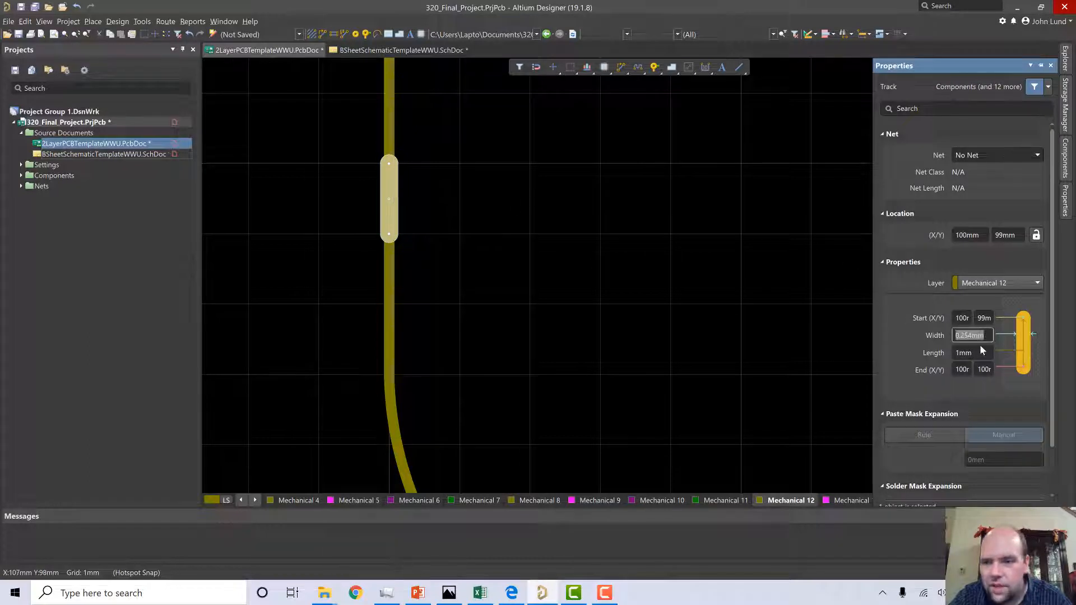
{"action": "left_click", "coordinate": [976, 352]}
{"action": "key", "text": "shift+Tab"}
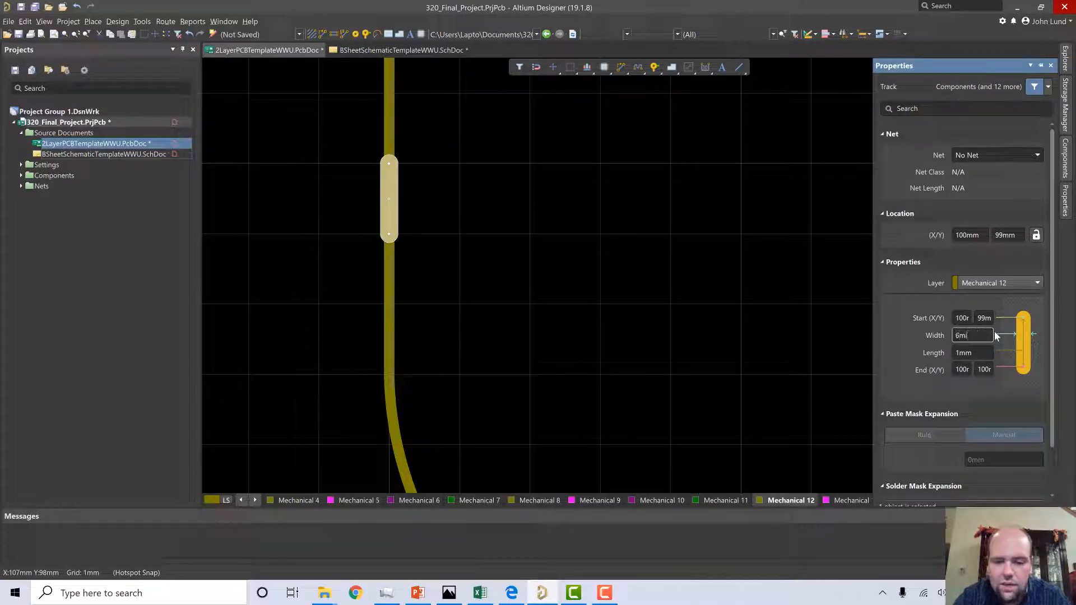
{"action": "key", "text": "Return"}
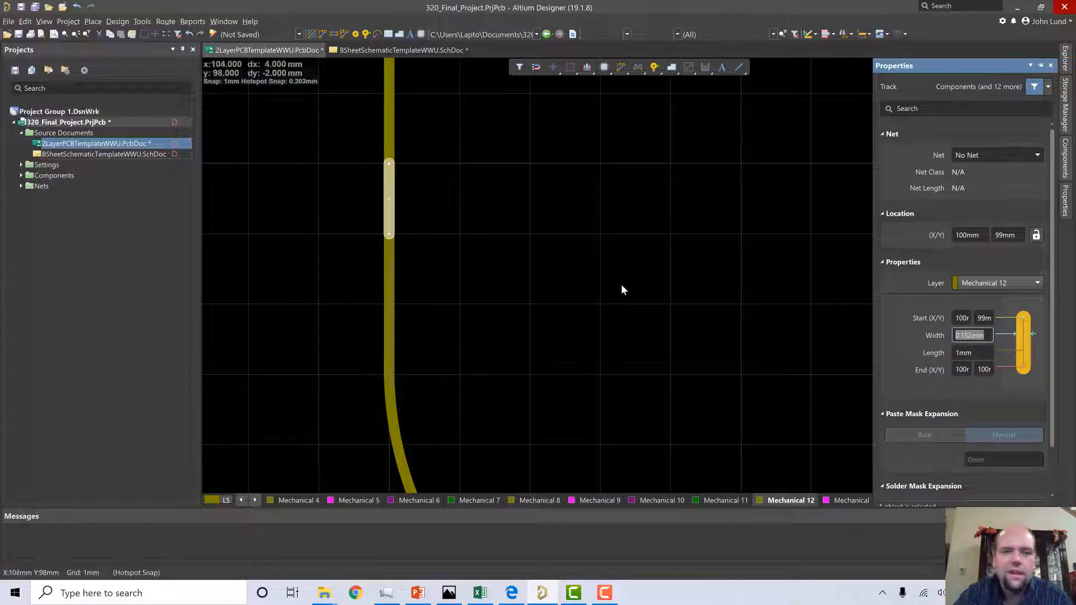
{"action": "left_click", "coordinate": [523, 270]}
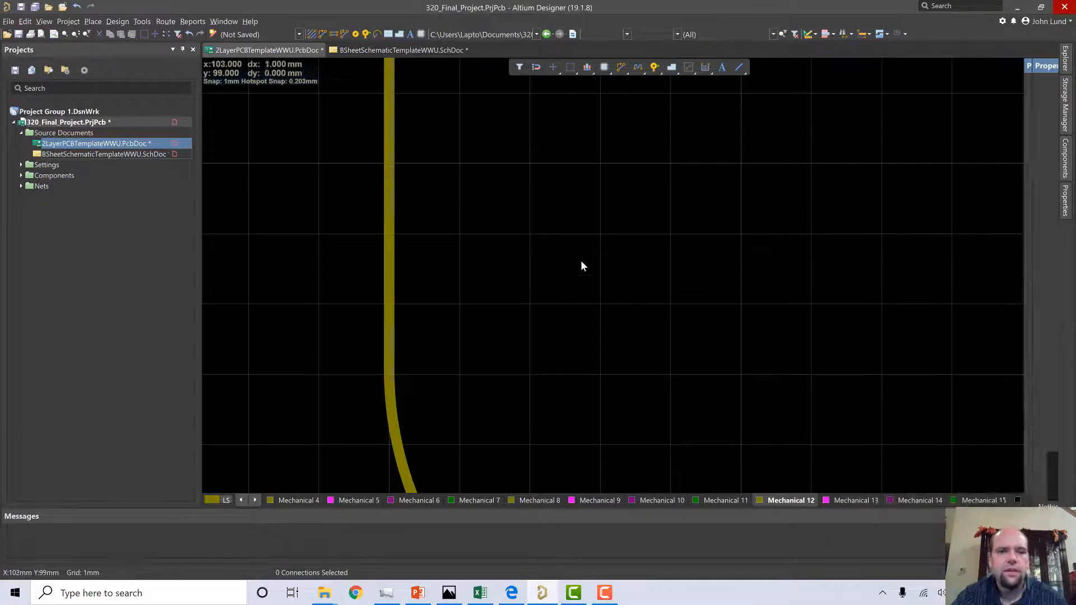
{"action": "scroll", "coordinate": [580, 266], "scroll_direction": "down", "scroll_amount": 6, "text": "ctrl"}
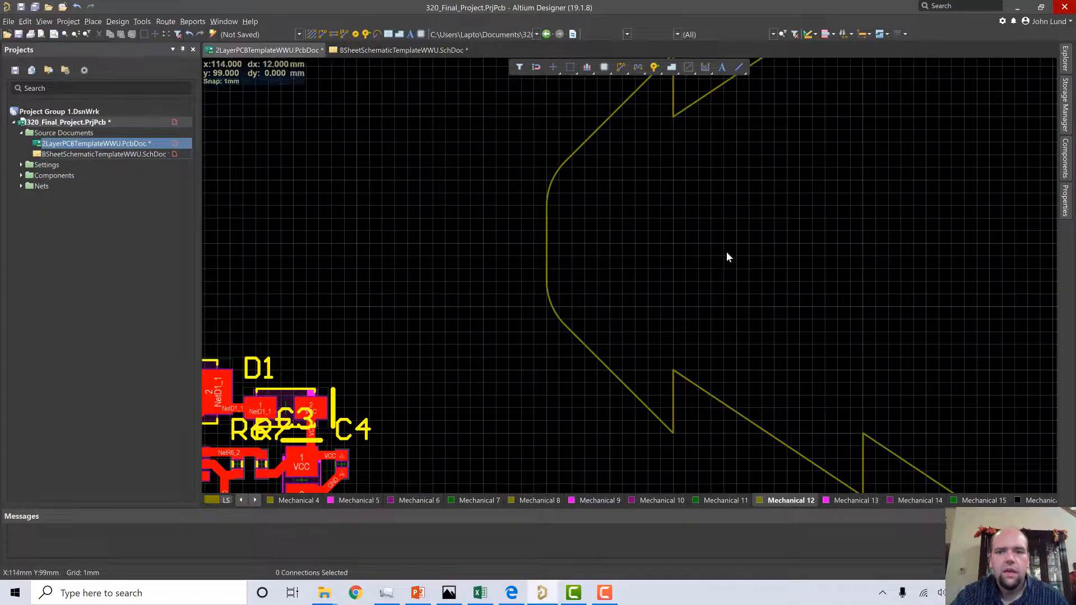
{"action": "scroll", "coordinate": [727, 248], "scroll_direction": "down", "scroll_amount": 2, "text": "ctrl"}
{"action": "right_click_drag", "start_coordinate": [766, 245], "coordinate": [650, 333]}
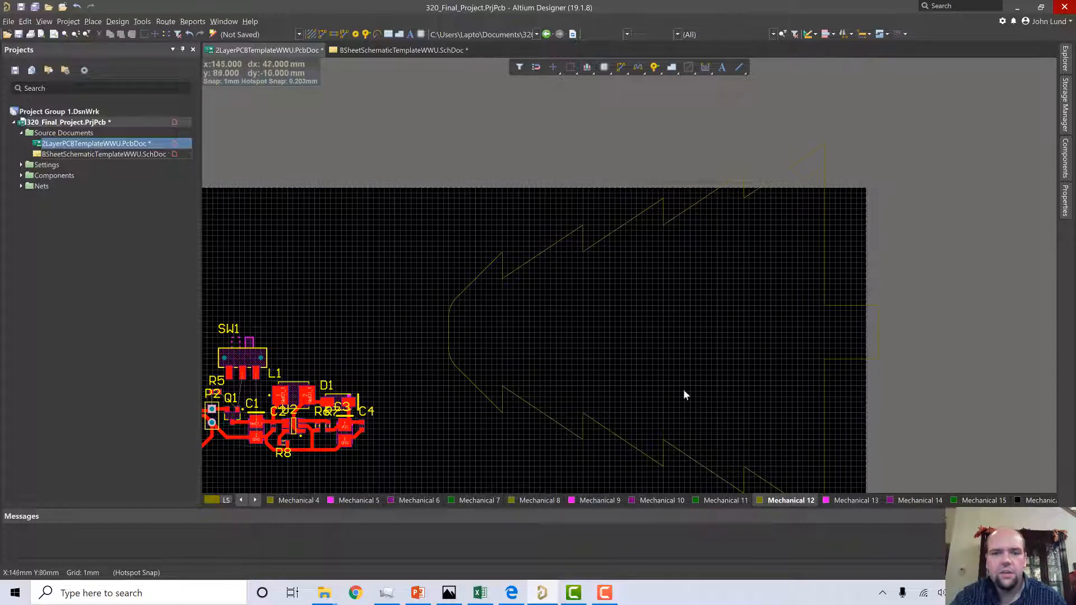
{"action": "scroll", "coordinate": [611, 314], "scroll_direction": "down", "scroll_amount": 3}
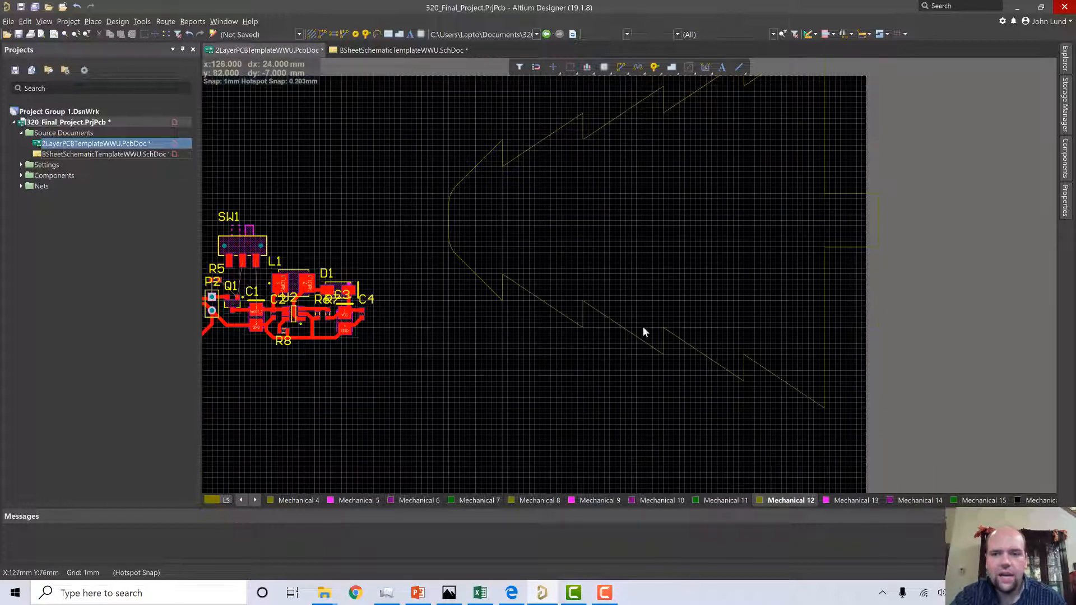
Select the whole closed tree outline and define the board shape from the selected objects.
{"action": "scroll", "coordinate": [648, 328], "scroll_direction": "up", "scroll_amount": 2}
{"action": "scroll", "coordinate": [647, 327], "scroll_direction": "up", "scroll_amount": 1}
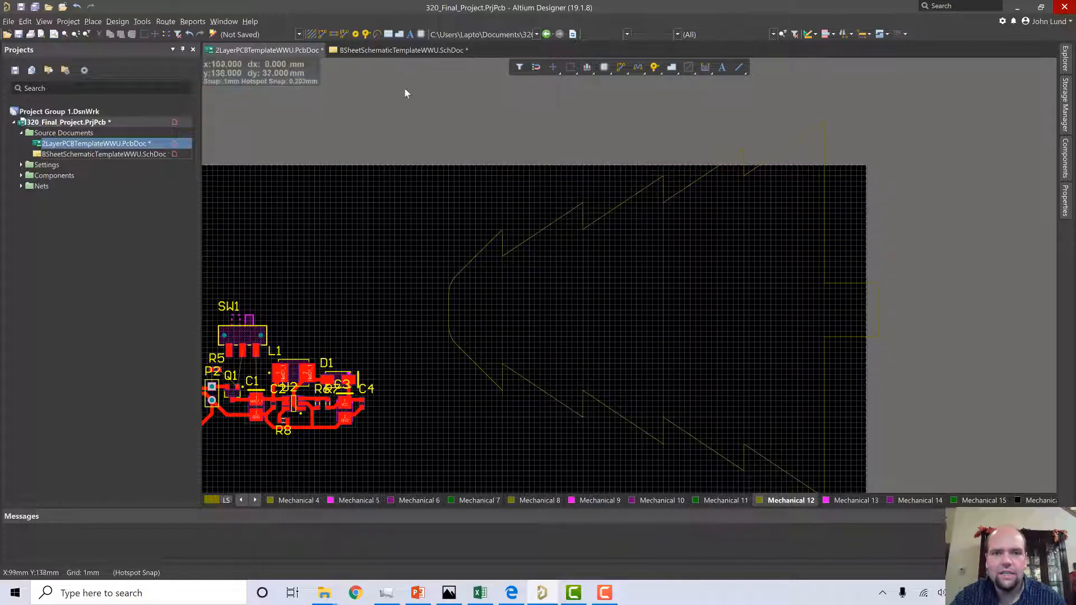
{"action": "left_click_drag", "start_coordinate": [391, 84], "coordinate": [985, 482]}
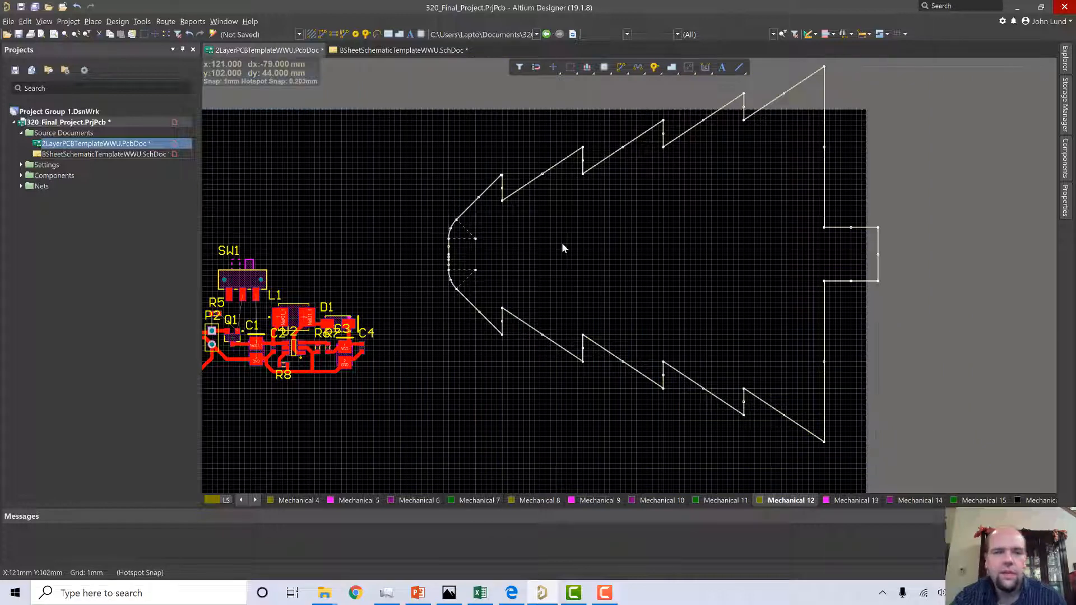
{"action": "left_click", "coordinate": [117, 21]}
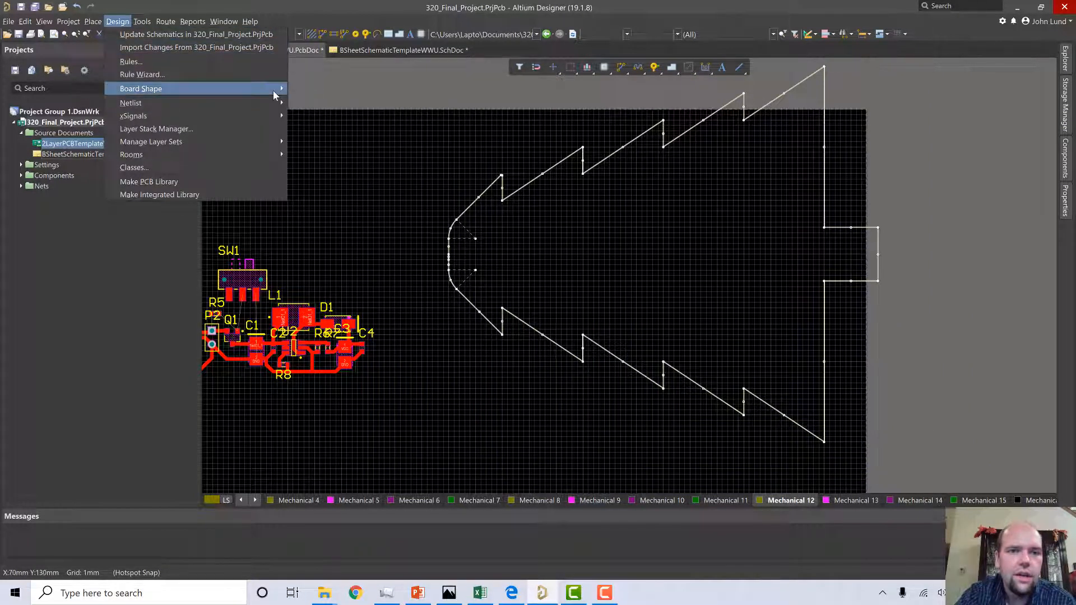
{"action": "mouse_move", "coordinate": [274, 93]}
{"action": "left_click", "coordinate": [322, 90]}
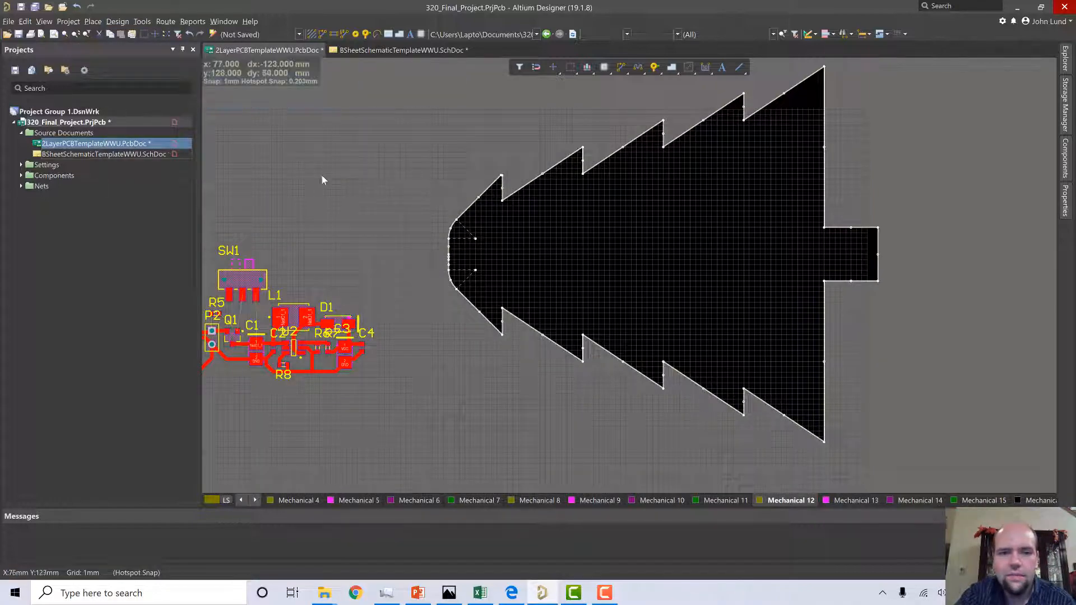
Select all placed components with their tracks and move them onto the tree-shaped board, with connector P1 at the rounded tip.
{"action": "right_click_drag", "start_coordinate": [346, 224], "coordinate": [558, 212]}
{"action": "left_click_drag", "start_coordinate": [237, 179], "coordinate": [624, 384]}
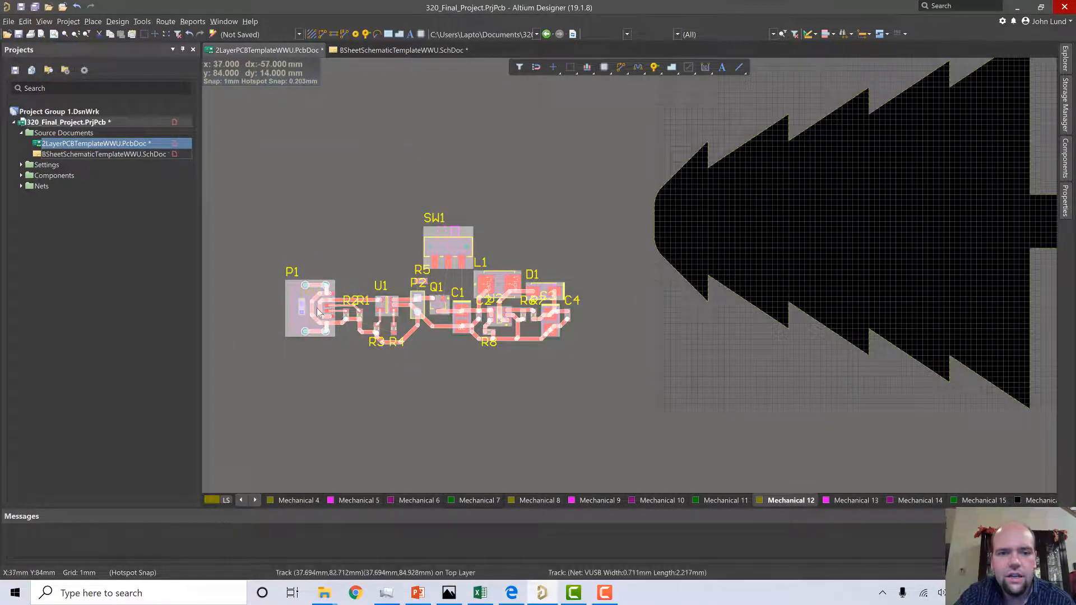
{"action": "left_click_drag", "start_coordinate": [317, 312], "coordinate": [682, 229]}
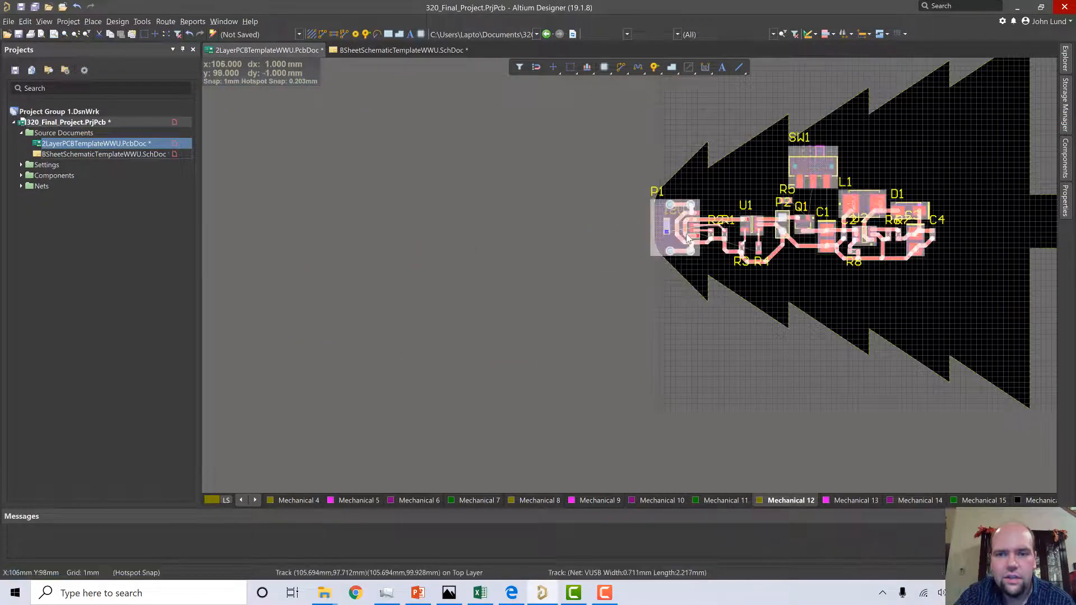
Fine-position the selected circuit so USB connector P1 is vertically centred on the tree's rounded tip, and clear the selection.
{"action": "scroll", "coordinate": [688, 237], "scroll_direction": "up", "scroll_amount": 3, "text": "ctrl"}
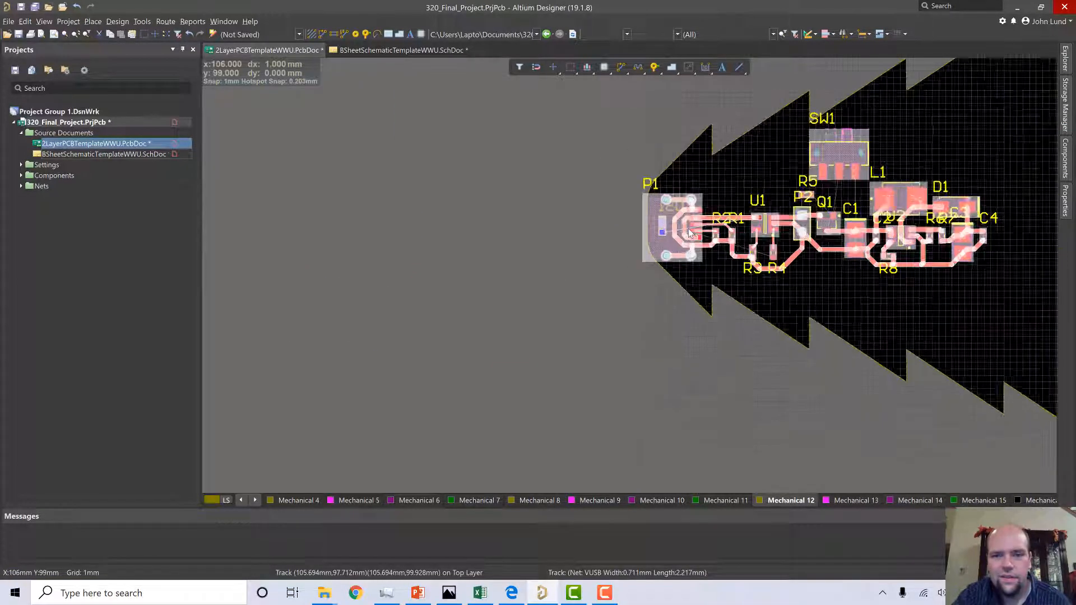
{"action": "scroll", "coordinate": [687, 227], "scroll_direction": "up", "scroll_amount": 1, "text": "ctrl"}
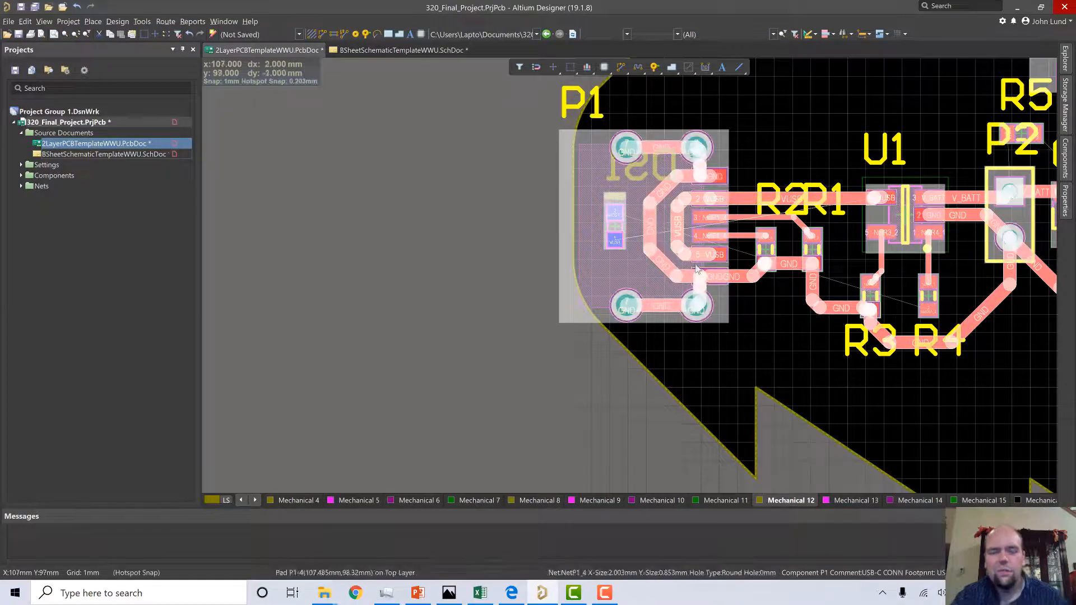
{"action": "scroll", "coordinate": [688, 269], "scroll_direction": "down", "scroll_amount": 2}
{"action": "scroll", "coordinate": [692, 266], "scroll_direction": "down", "scroll_amount": 1}
{"action": "scroll", "coordinate": [695, 266], "scroll_direction": "down", "scroll_amount": 2, "text": "ctrl"}
{"action": "scroll", "coordinate": [774, 255], "scroll_direction": "up", "scroll_amount": 3}
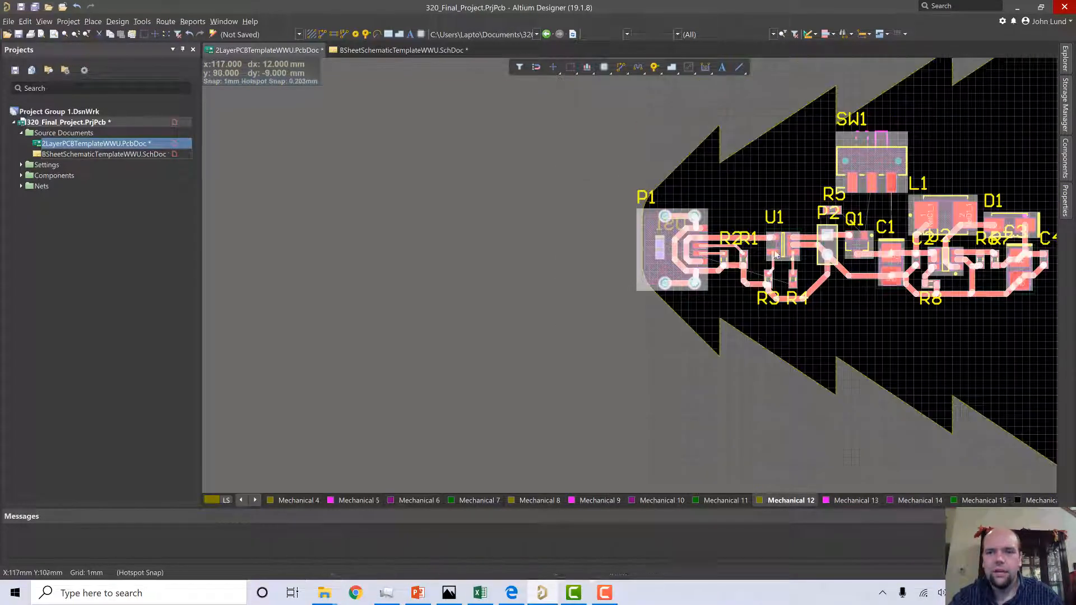
{"action": "scroll", "coordinate": [732, 254], "scroll_direction": "down", "scroll_amount": 1, "text": "ctrl"}
{"action": "scroll", "coordinate": [707, 276], "scroll_direction": "up", "scroll_amount": 3, "text": "ctrl"}
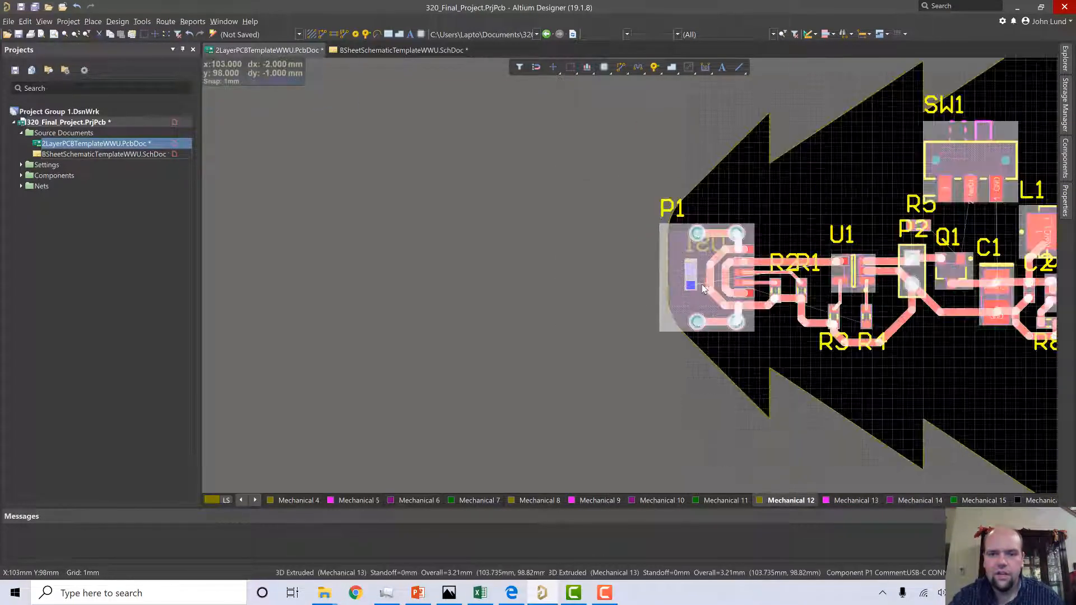
{"action": "left_click_drag", "start_coordinate": [707, 276], "coordinate": [711, 255]}
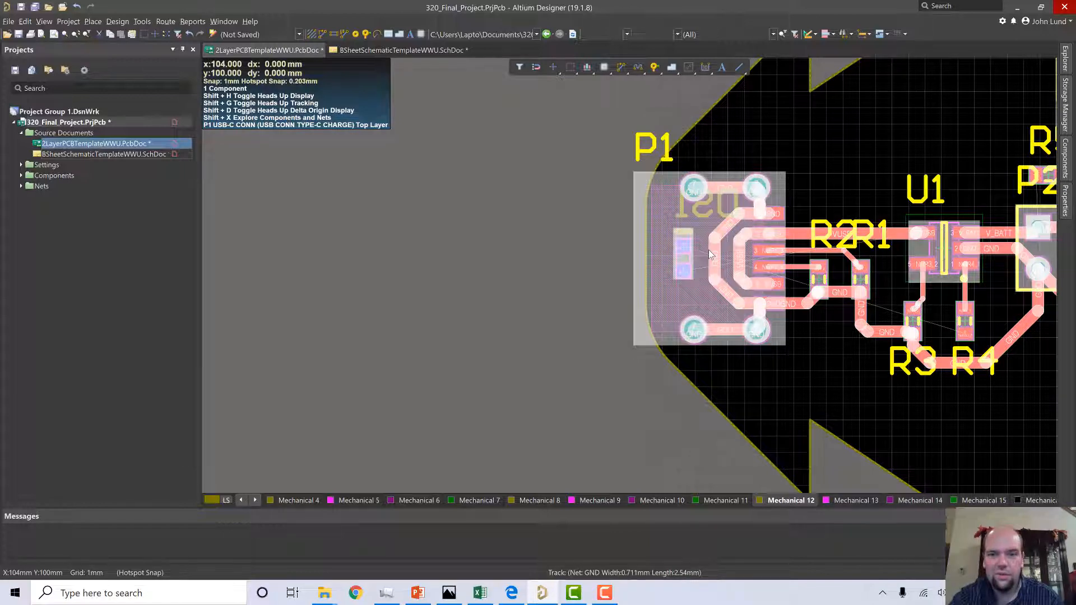
{"action": "scroll", "coordinate": [709, 252], "scroll_direction": "down", "scroll_amount": 5, "text": "ctrl"}
{"action": "right_click_drag", "start_coordinate": [711, 377], "coordinate": [585, 401]}
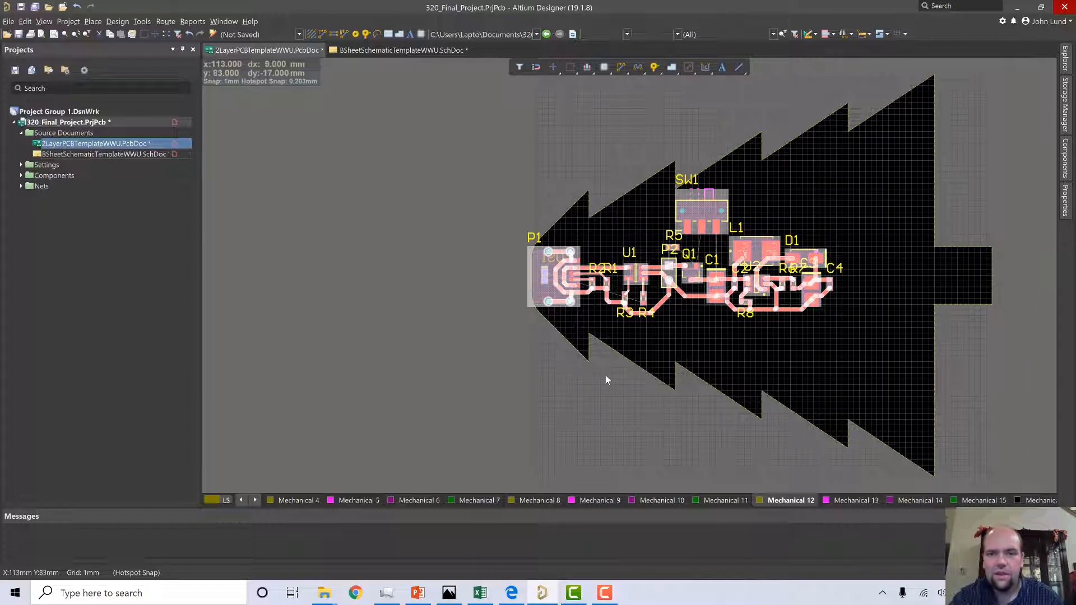
{"action": "left_click", "coordinate": [630, 396]}
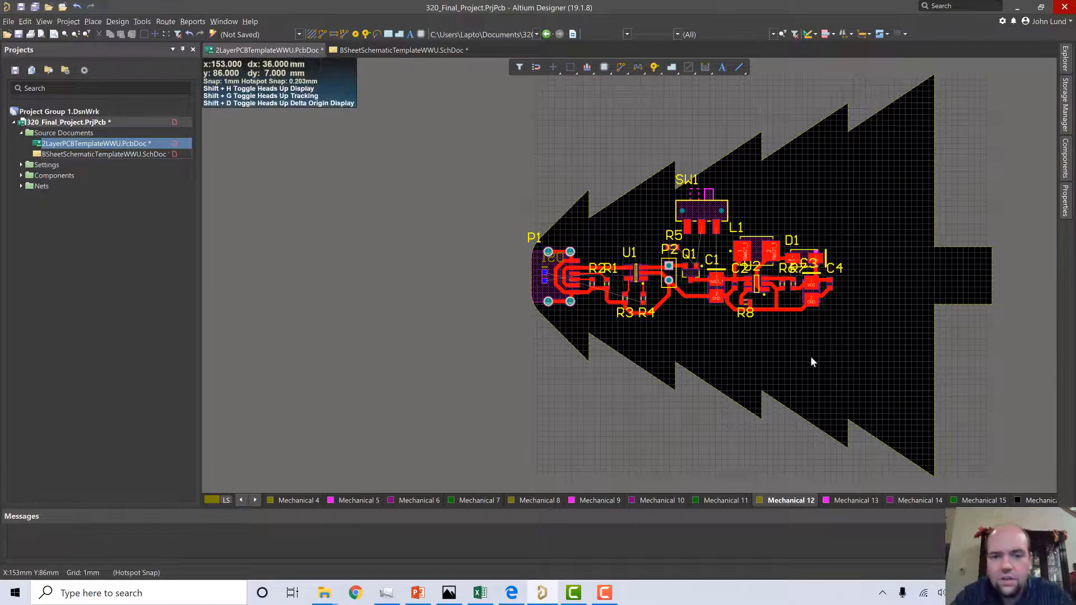
Examine P1's position at the tip and the tree-shaped board in the 3D view, and return to the 2D layout.
{"action": "scroll", "coordinate": [554, 274], "scroll_direction": "up", "scroll_amount": 5, "text": "ctrl"}
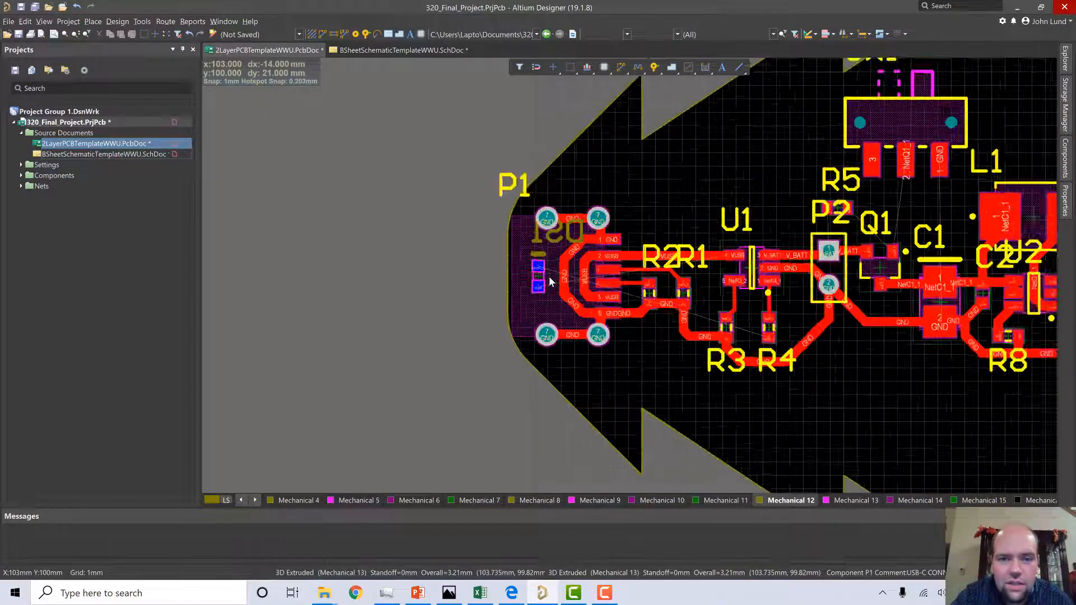
{"action": "scroll", "coordinate": [549, 281], "scroll_direction": "down", "scroll_amount": 3, "text": "ctrl"}
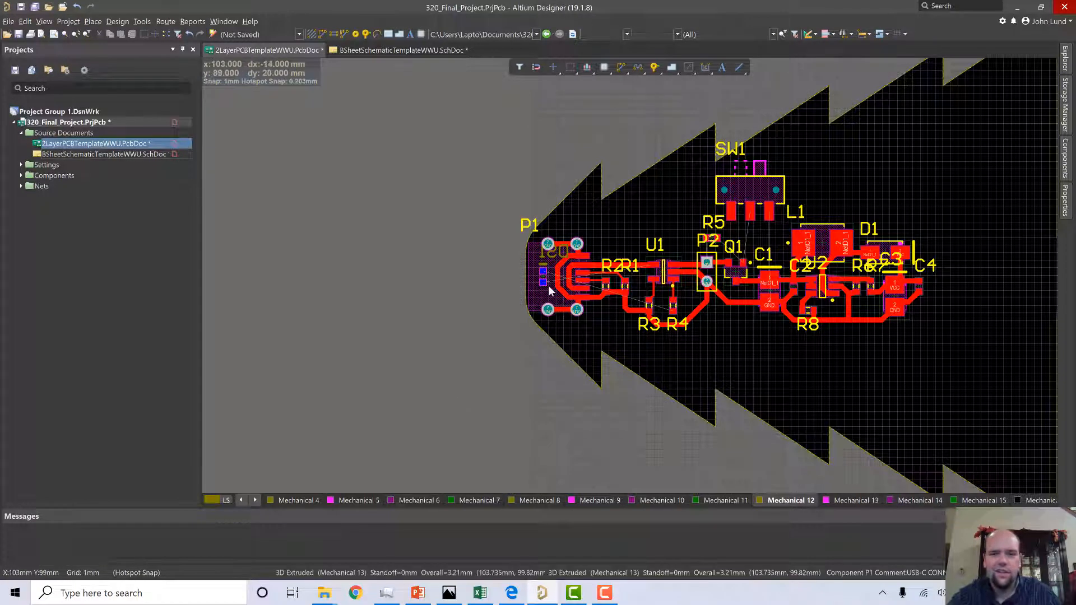
{"action": "key", "text": "shift"}
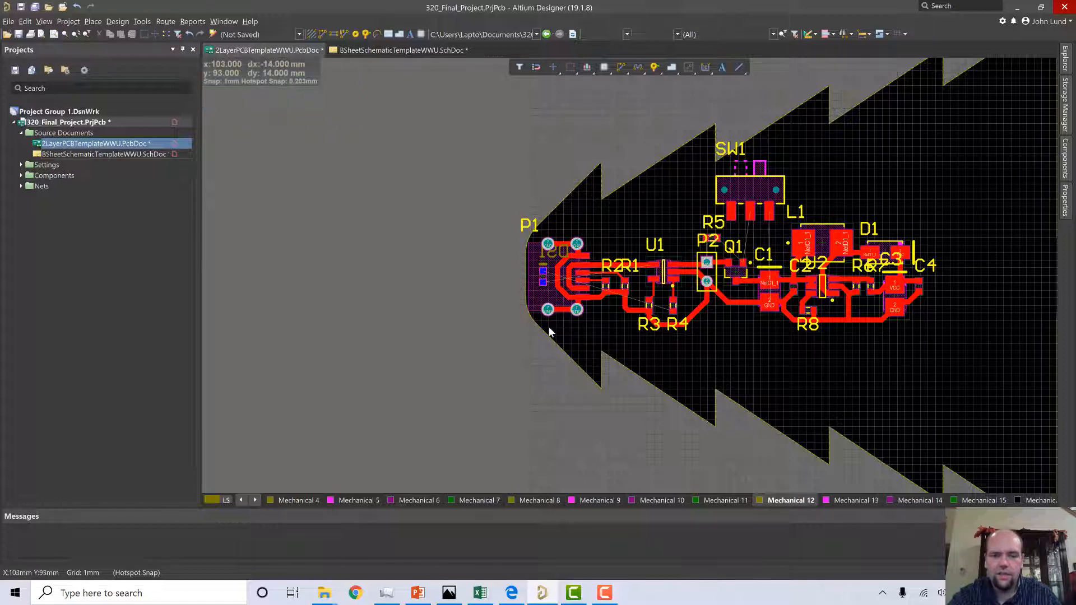
{"action": "key", "text": "3"}
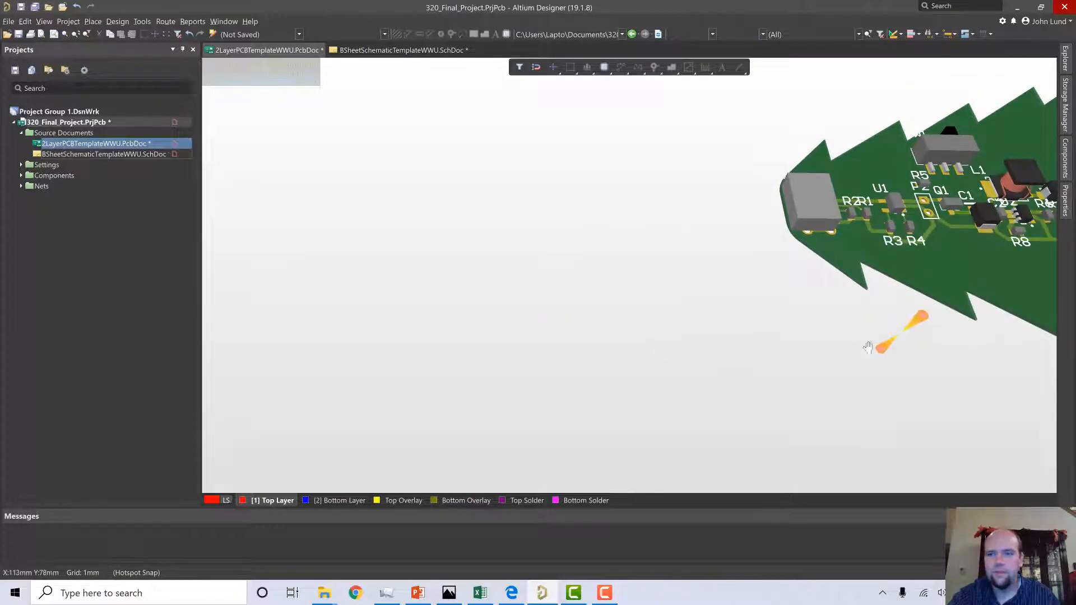
{"action": "mouse_move", "coordinate": [576, 361]}
{"action": "right_mouse_down", "text": "shift"}
{"action": "mouse_move", "coordinate": [569, 467]}
{"action": "mouse_move", "coordinate": [572, 364]}
{"action": "right_mouse_up", "text": "shift"}
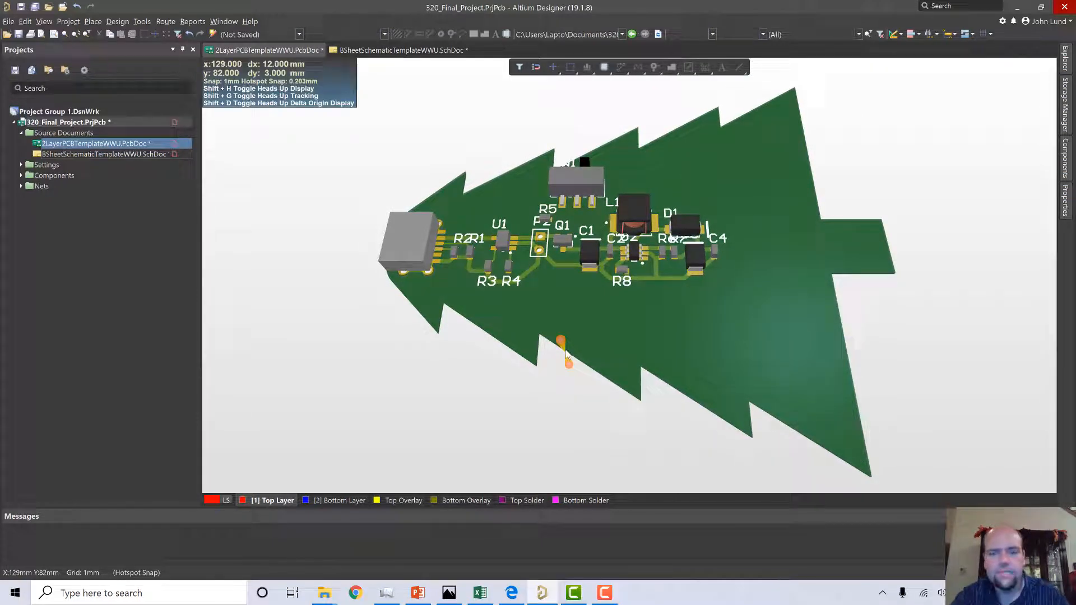
{"action": "key", "text": "2"}
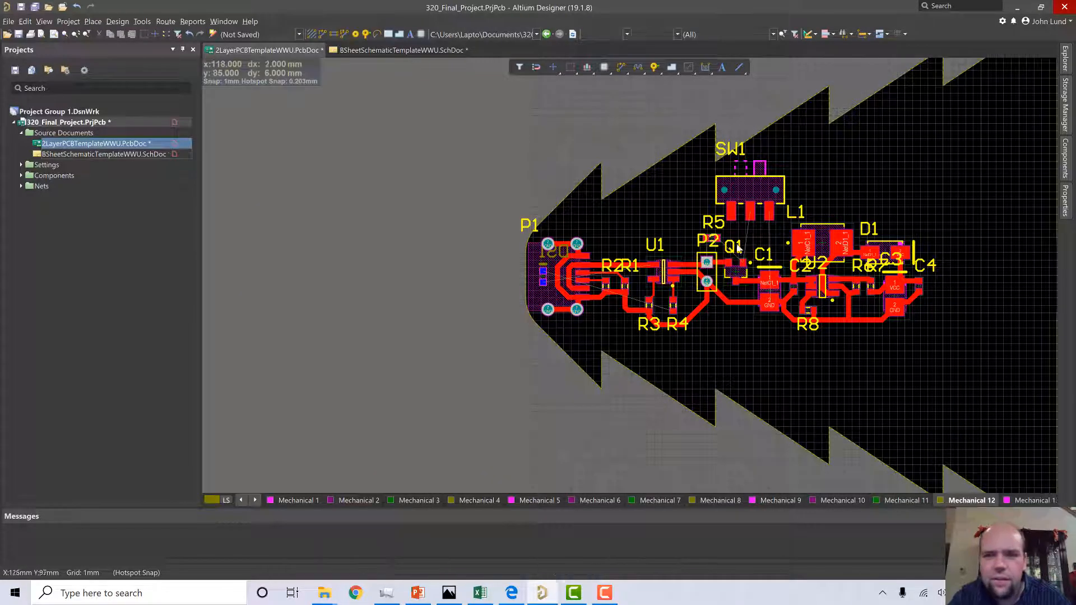
Move slide switch SW1 to X 117, Y 111 mm at the tree's upper sloped edge above U1, trying other orientations.
{"action": "left_click_drag", "start_coordinate": [745, 191], "coordinate": [649, 199]}
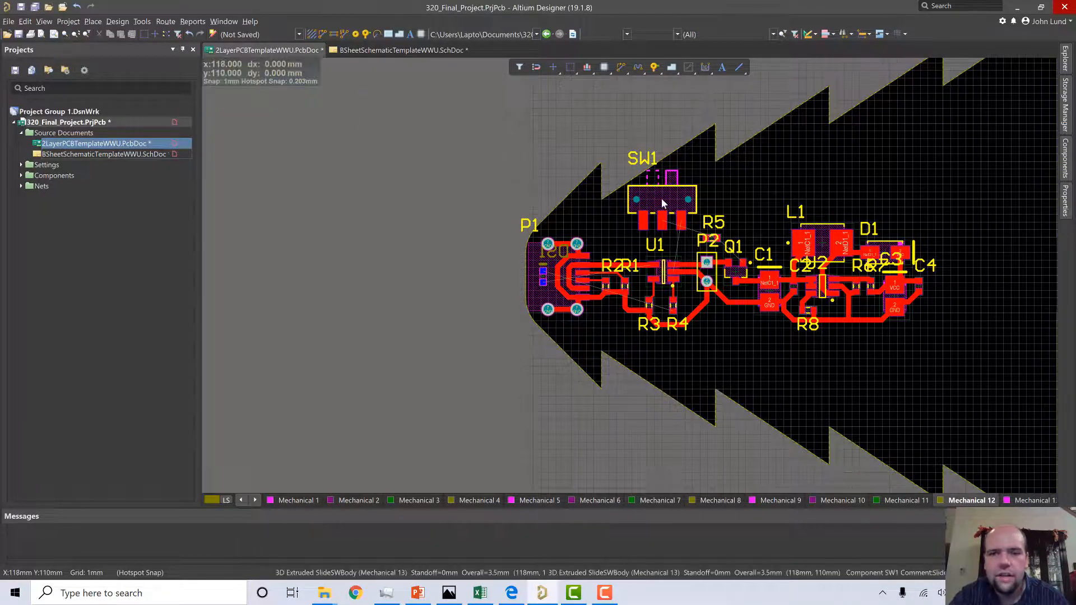
{"action": "mouse_move", "coordinate": [654, 183]}
{"action": "left_mouse_down"}
{"action": "mouse_move", "coordinate": [643, 183]}
{"action": "mouse_move", "coordinate": [664, 199]}
{"action": "mouse_move", "coordinate": [659, 185]}
{"action": "mouse_move", "coordinate": [651, 192]}
{"action": "left_mouse_up"}
{"action": "key", "text": "space"}
{"action": "key", "text": "space"}
{"action": "key", "text": "space"}
{"action": "key", "text": "space"}
{"action": "key", "text": "space"}
{"action": "key", "text": "space"}
{"action": "key", "text": "space"}
{"action": "key", "text": "space"}
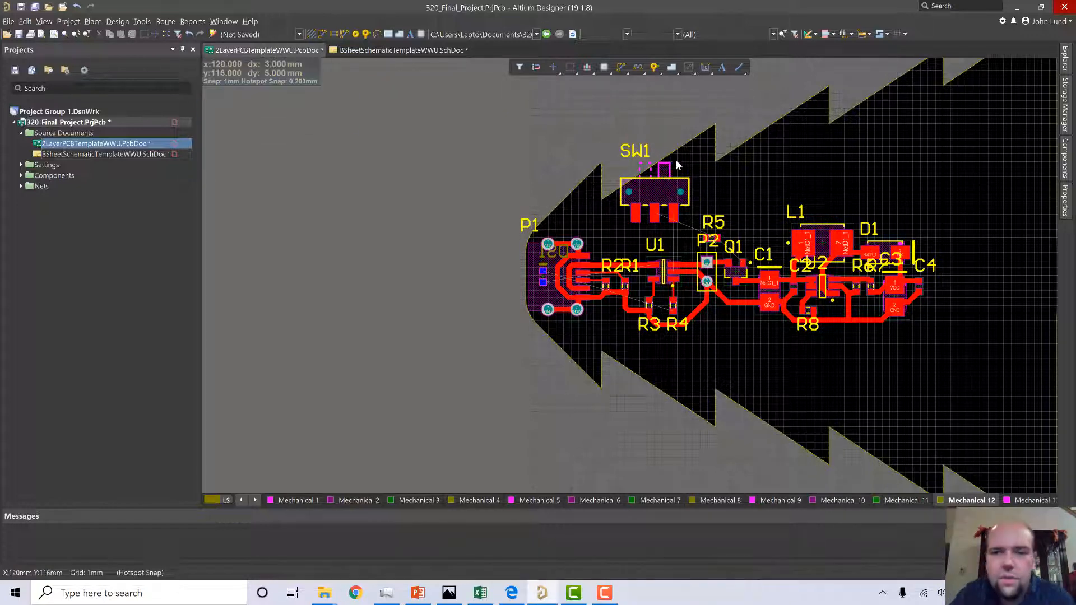
Align SW1 with the sloped board edge by trying rotations of 205 and 209 degrees and setting it to 213 degrees.
{"action": "double_click", "coordinate": [661, 188]}
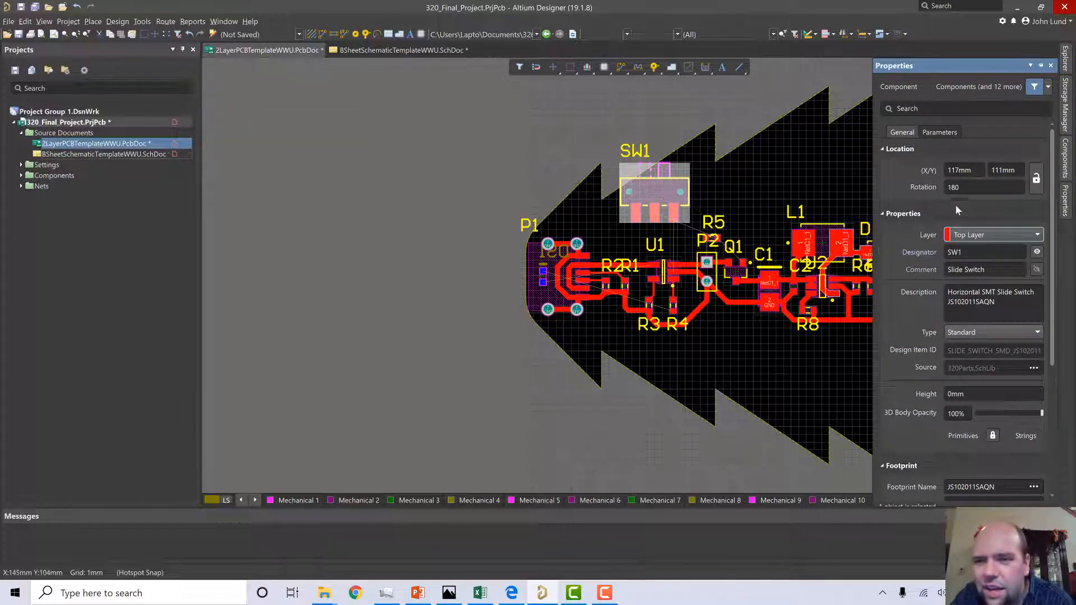
{"action": "left_click", "coordinate": [969, 187]}
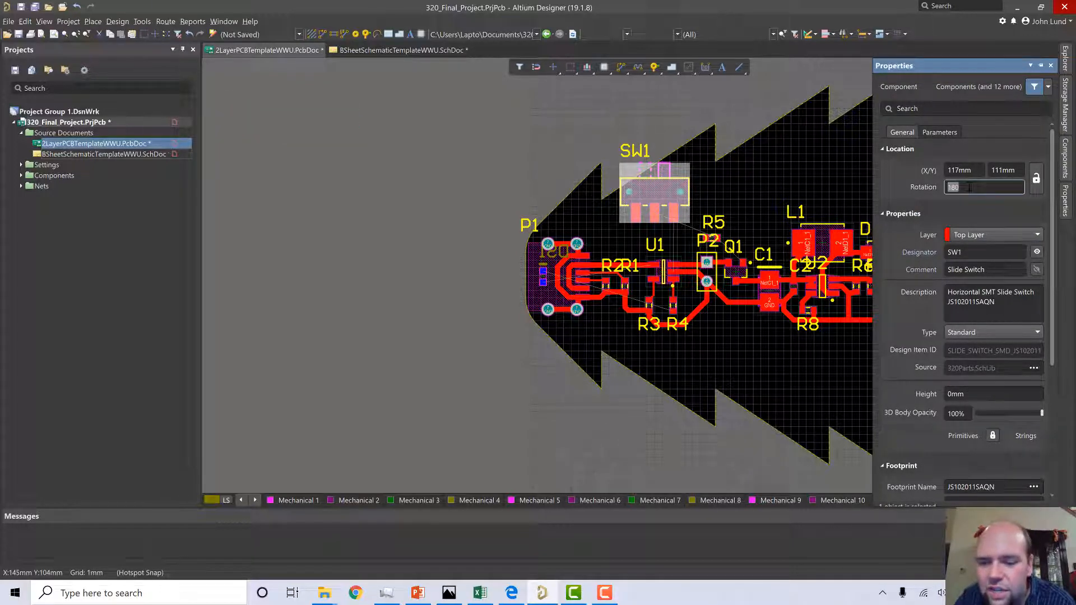
{"action": "type", "text": "2"}
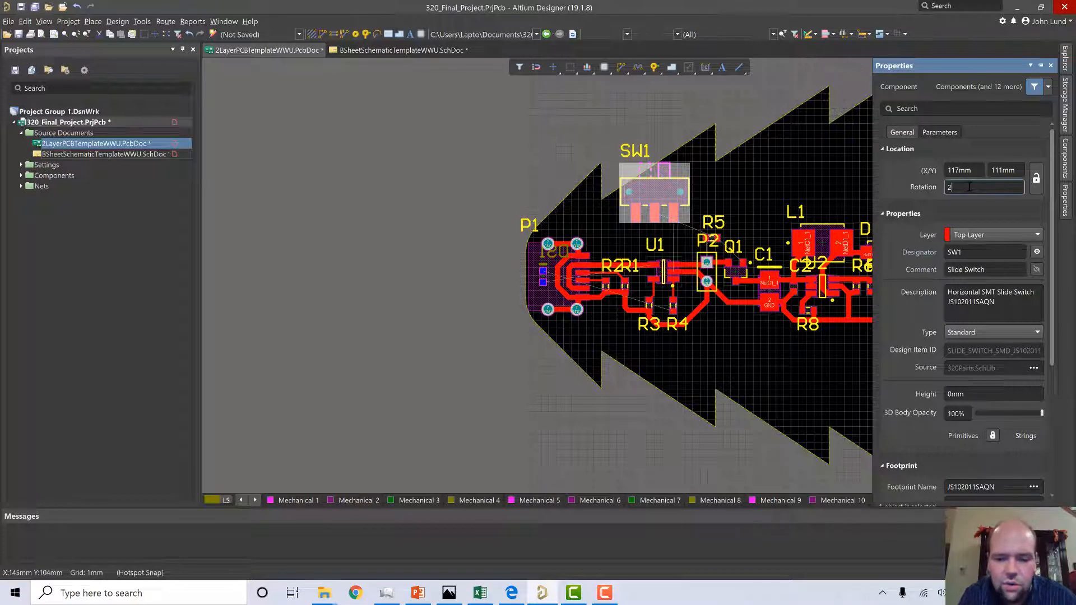
{"action": "type", "text": "05"}
{"action": "key", "text": "Return"}
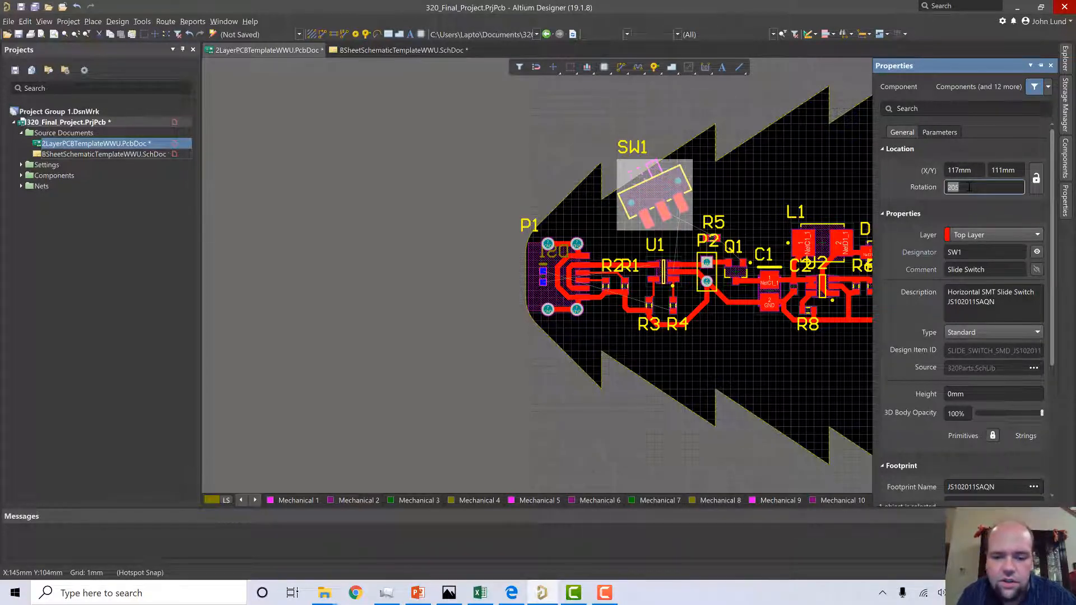
{"action": "type", "text": "209"}
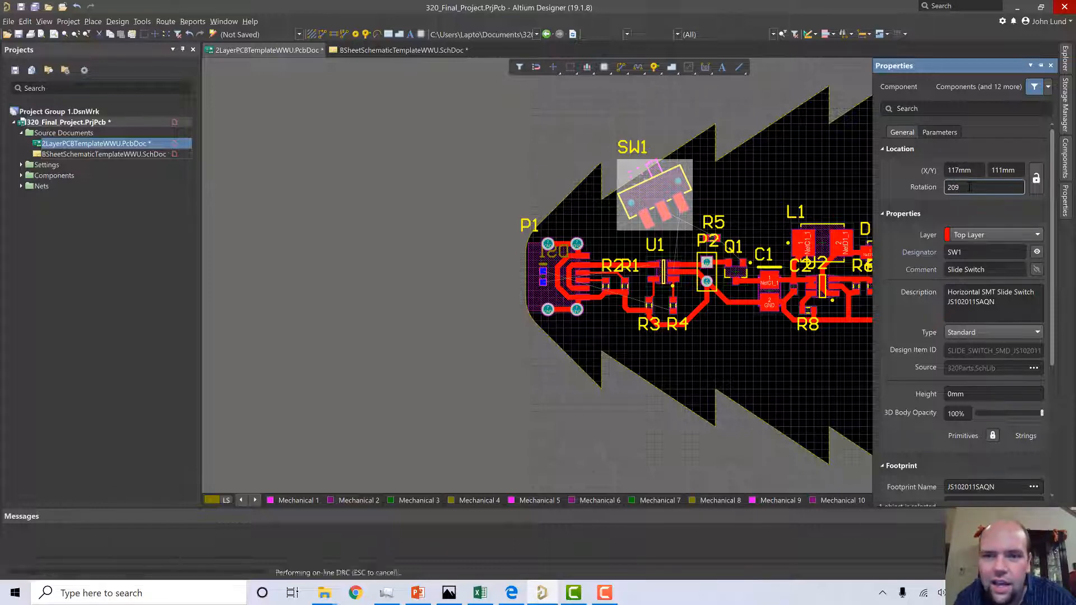
{"action": "key", "text": "Return"}
{"action": "type", "text": "213"}
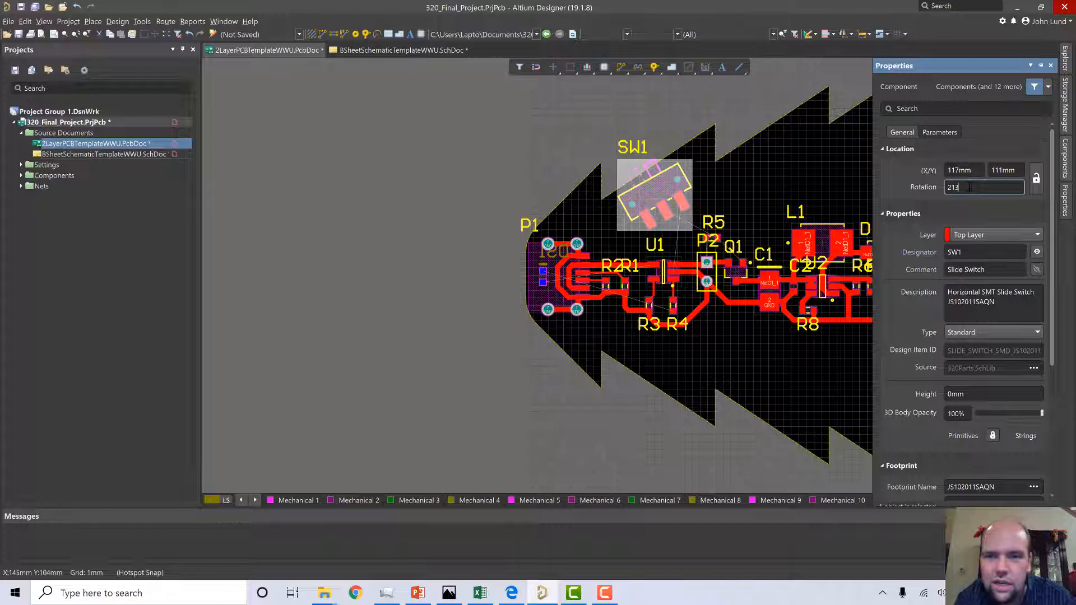
{"action": "key", "text": "Return"}
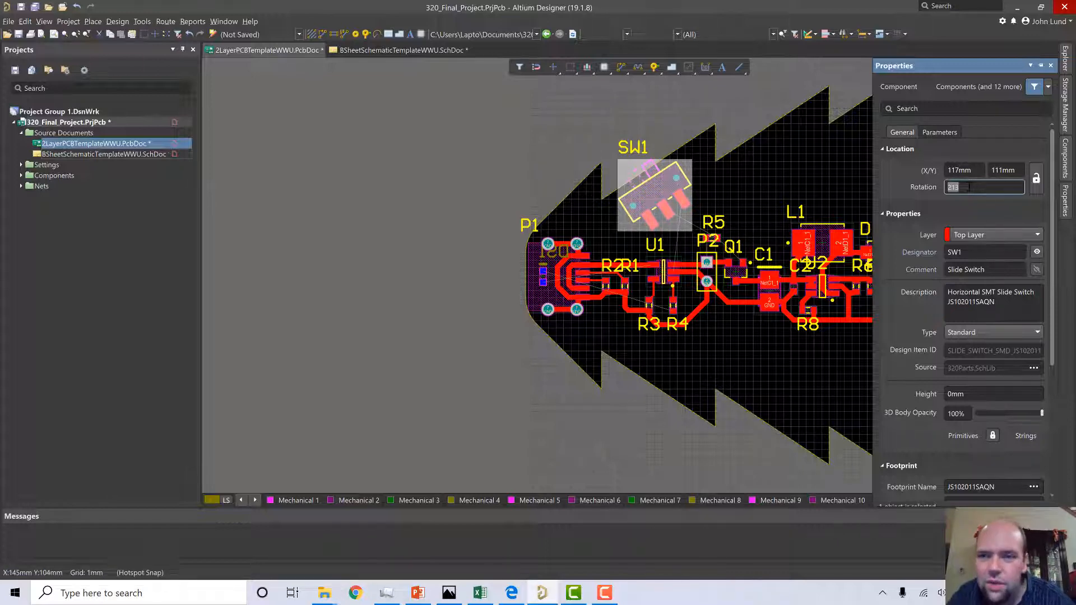
Try a rotation of 214 degrees for SW1, set it back to 213 degrees, and deselect the switch.
{"action": "scroll", "coordinate": [705, 181], "scroll_direction": "up", "scroll_amount": 4, "text": "ctrl"}
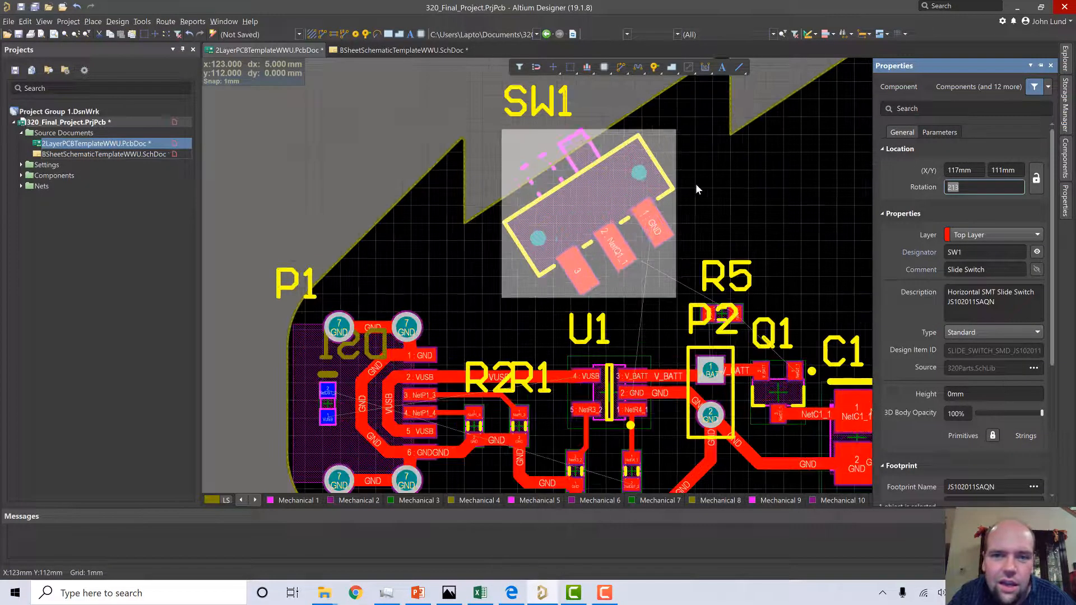
{"action": "scroll", "coordinate": [697, 189], "scroll_direction": "up", "scroll_amount": 1, "text": "ctrl"}
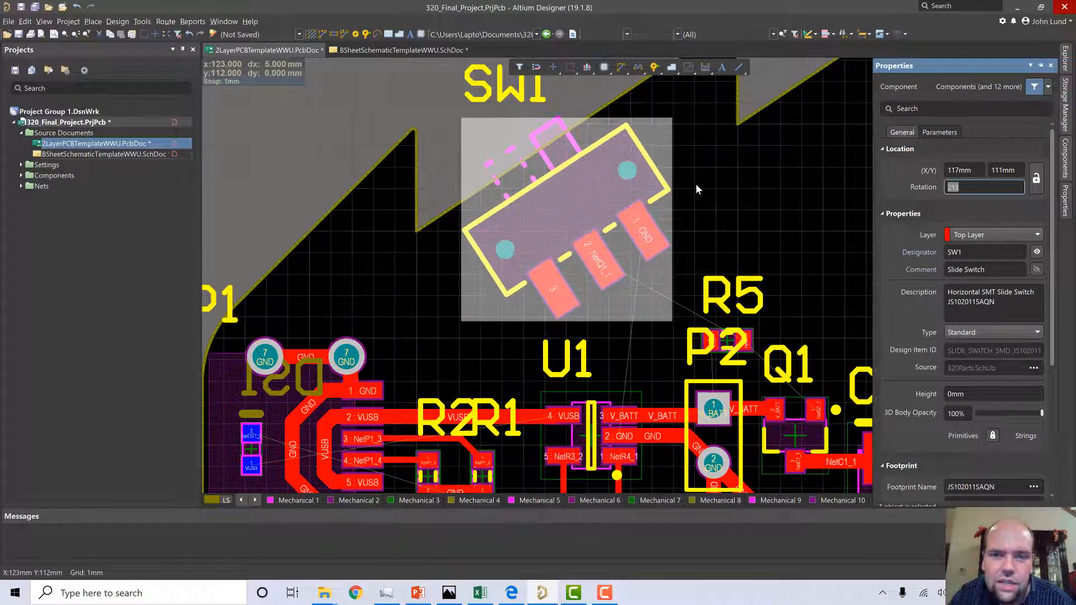
{"action": "type", "text": "2"}
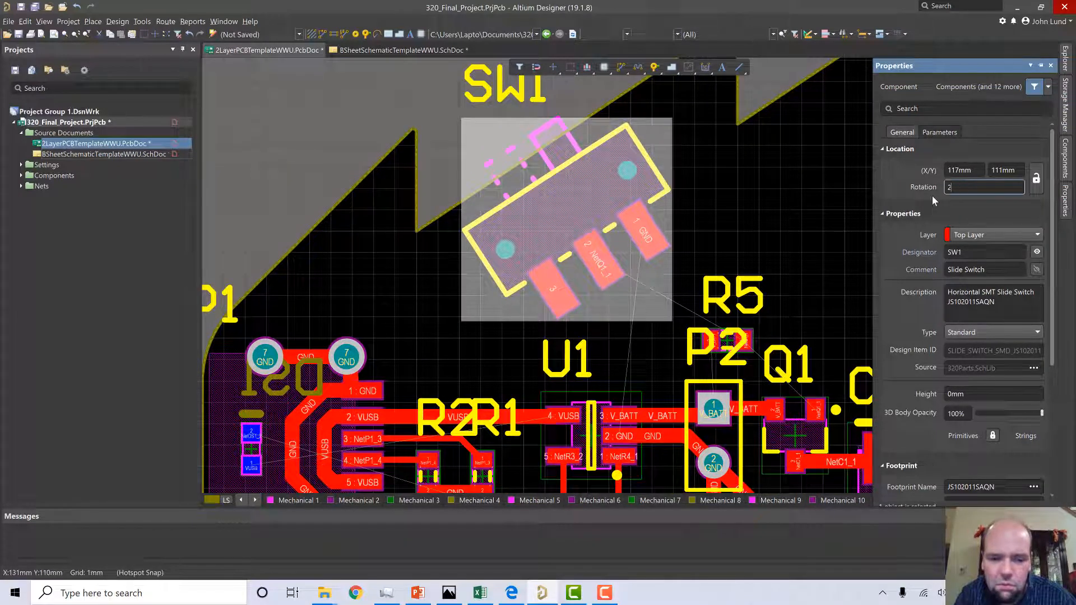
{"action": "type", "text": "14"}
{"action": "key", "text": "Return"}
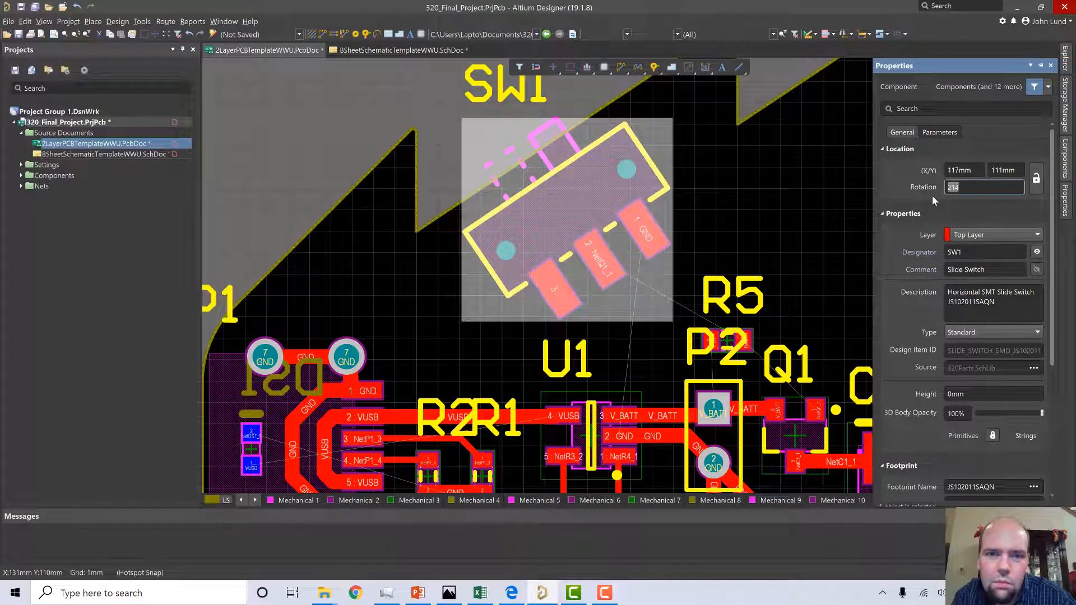
{"action": "type", "text": "2"}
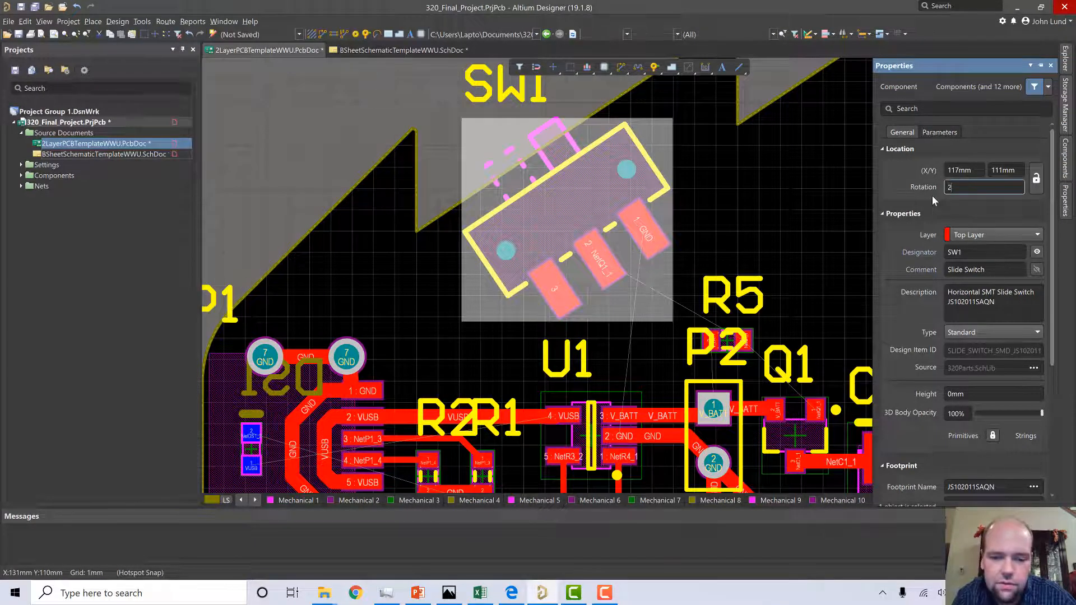
{"action": "type", "text": "13"}
{"action": "key", "text": "Return"}
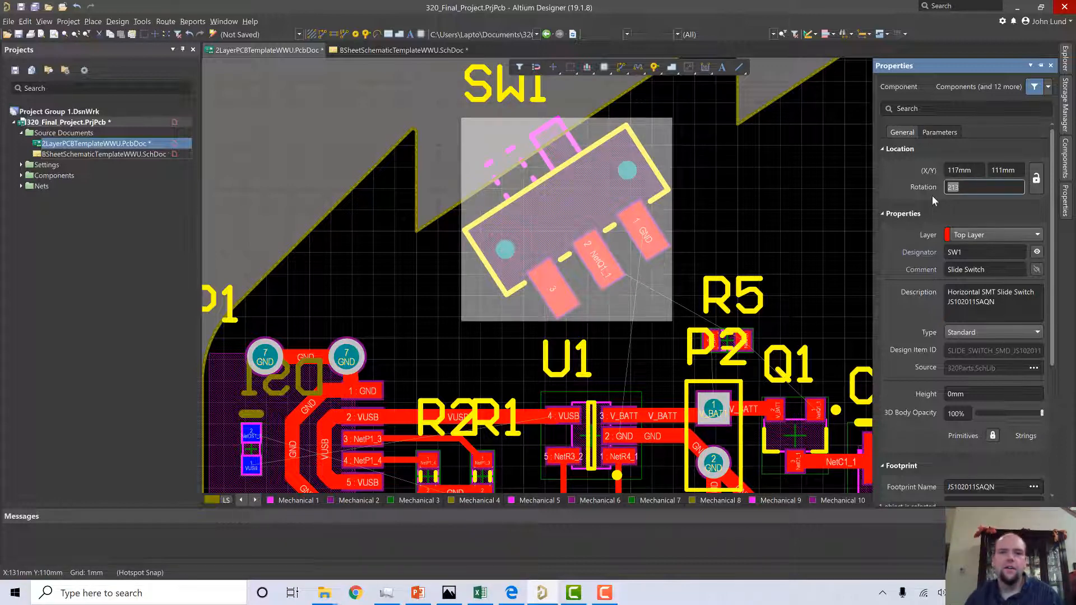
{"action": "left_click", "coordinate": [299, 135]}
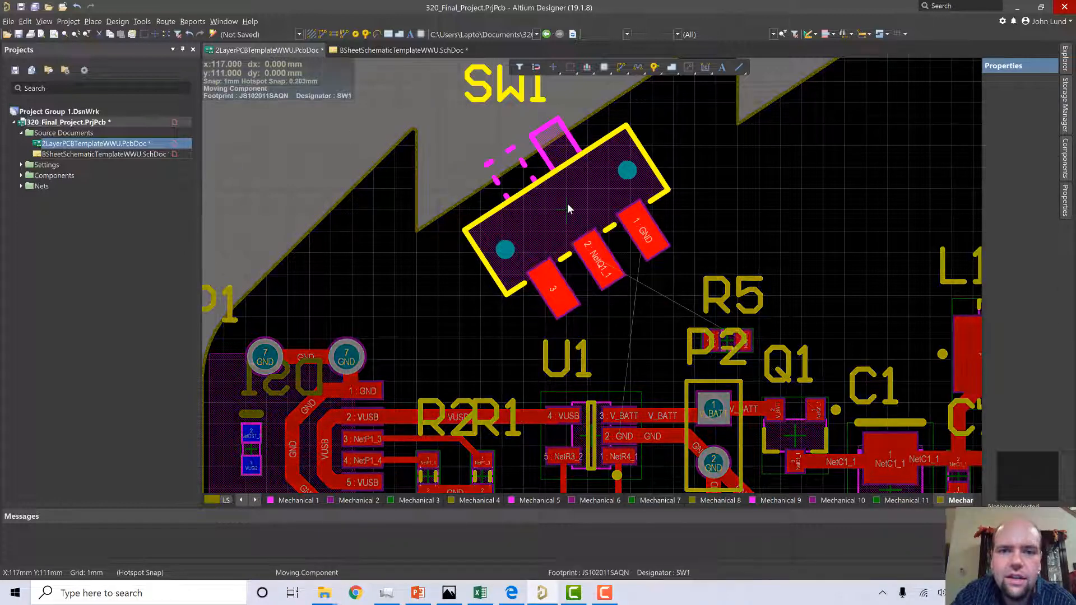
Move switch SW1 to X 117, Y 112 mm against the sloped board edge and try a rotation of 214 degrees.
{"action": "left_click_drag", "start_coordinate": [567, 203], "coordinate": [559, 190]}
{"action": "left_click", "coordinate": [563, 189]}
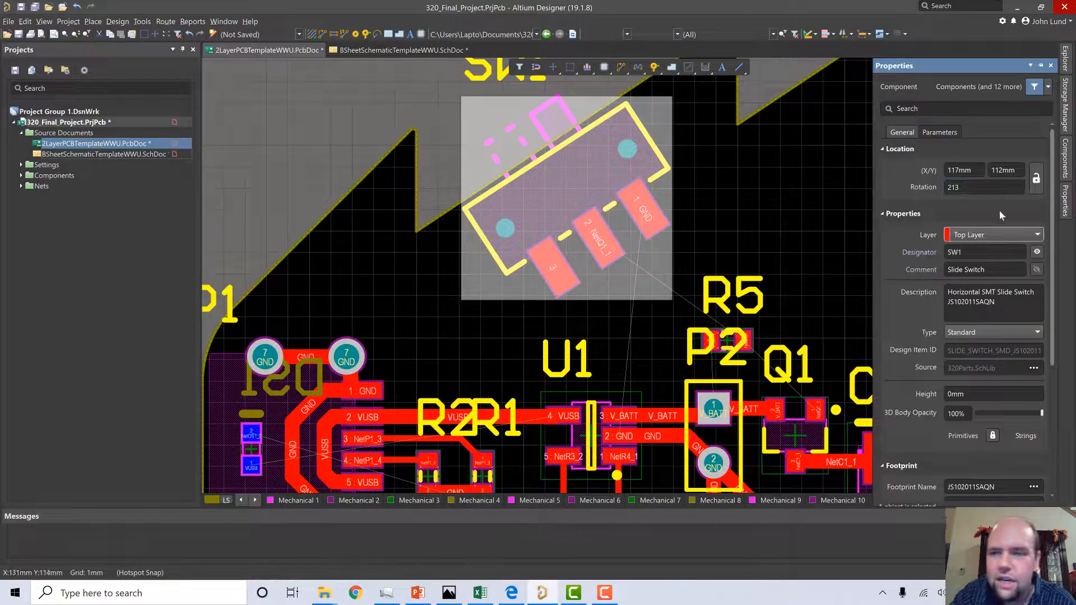
{"action": "left_click", "coordinate": [961, 186]}
{"action": "type", "text": "2"}
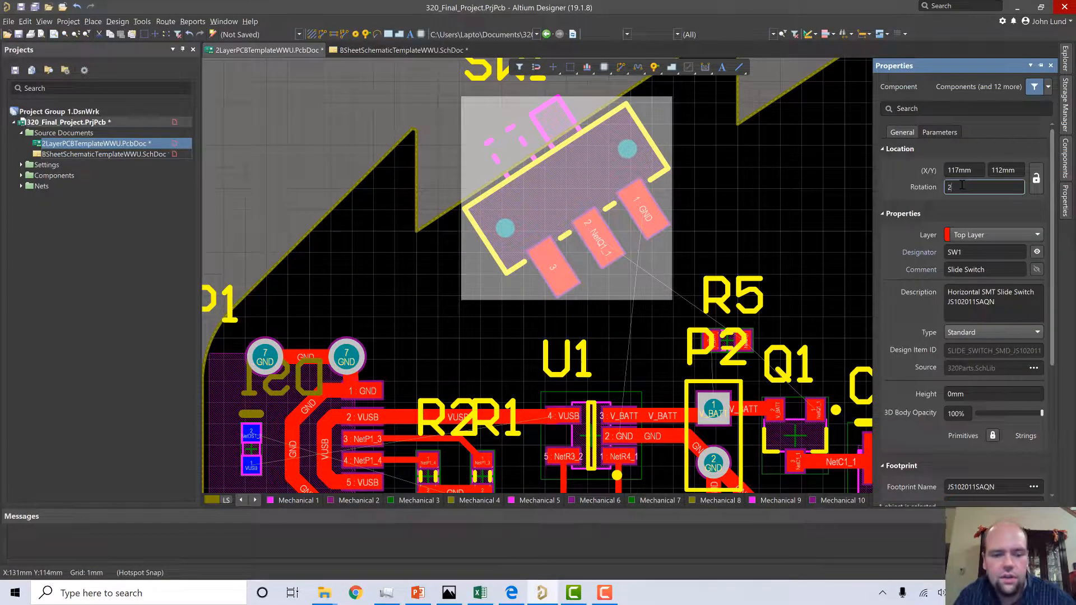
{"action": "key", "text": "Return"}
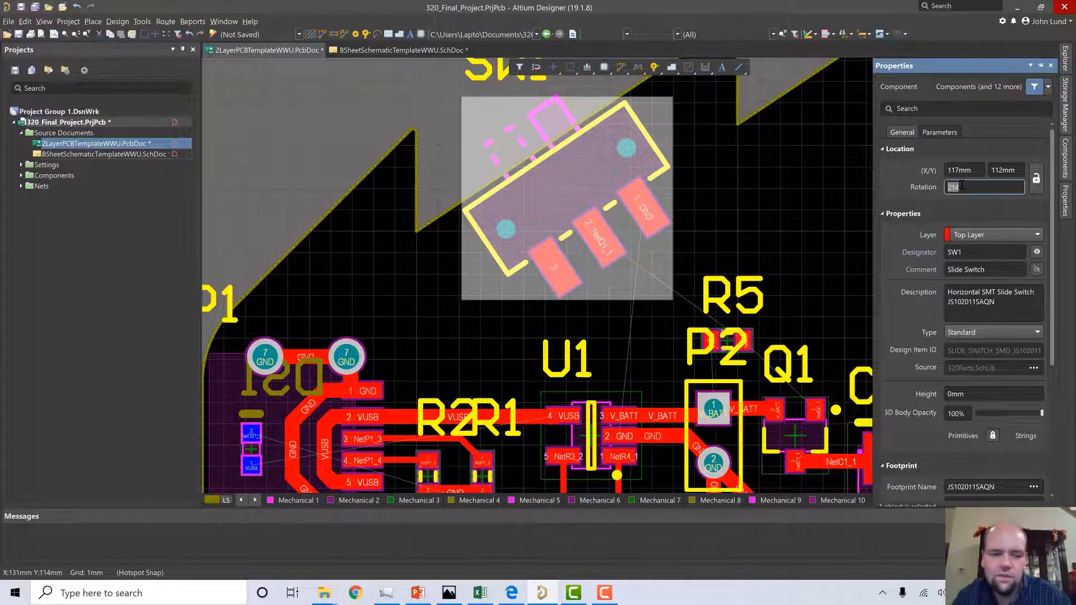
Set SW1's rotation to 213.5 degrees and deselect the switch.
{"action": "type", "text": "213."}
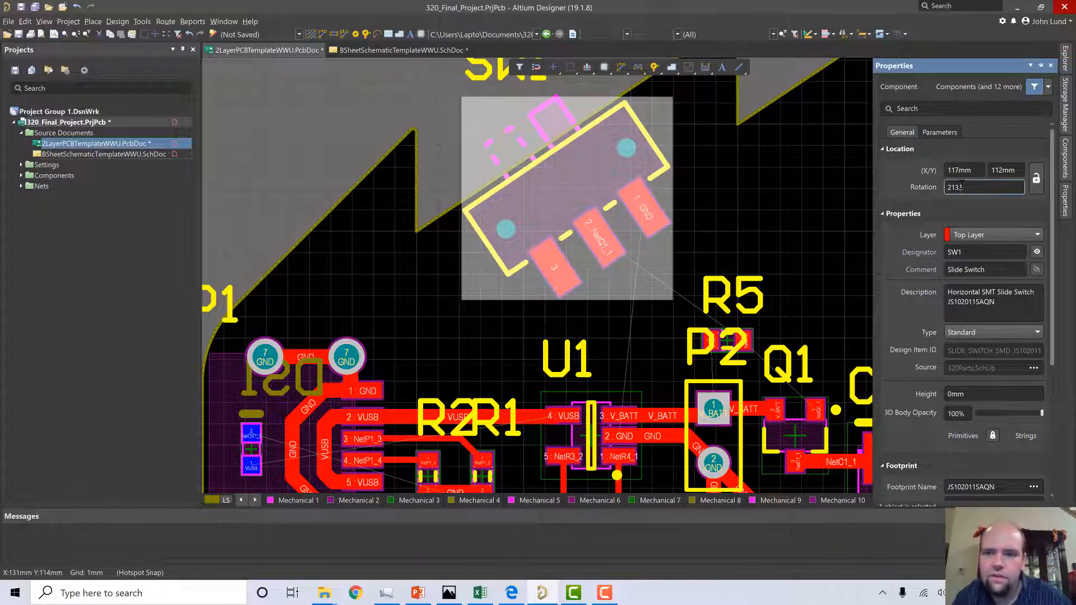
{"action": "type", "text": "5"}
{"action": "key", "text": "Return"}
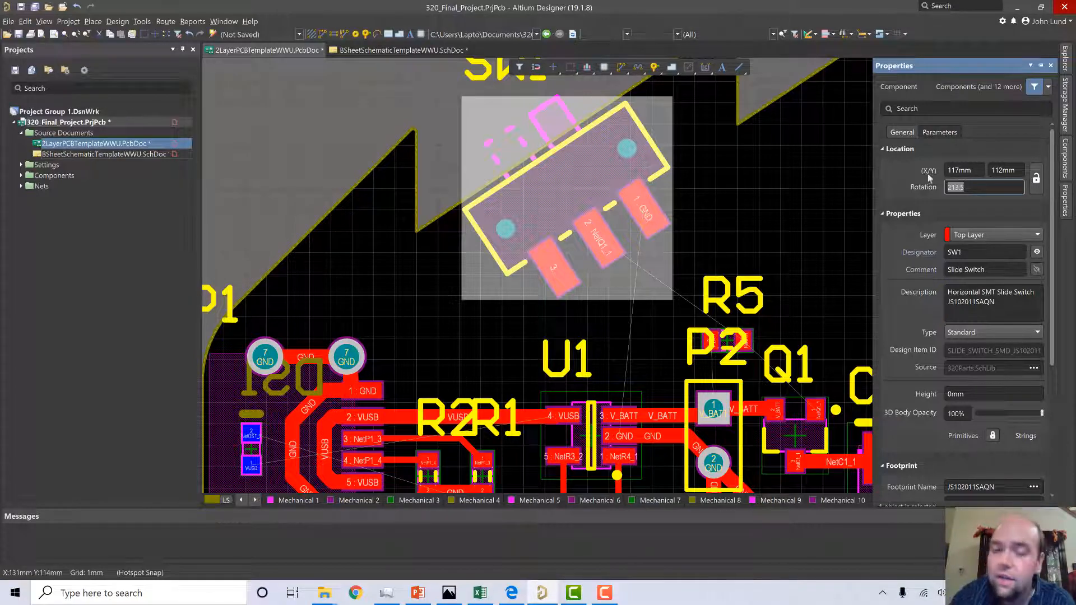
{"action": "left_click", "coordinate": [740, 177]}
Examine SW1's fit along the sloped board edge in the 3D view from several angles, and return to the 2D layout.
{"action": "scroll", "coordinate": [672, 196], "scroll_direction": "down", "scroll_amount": 2}
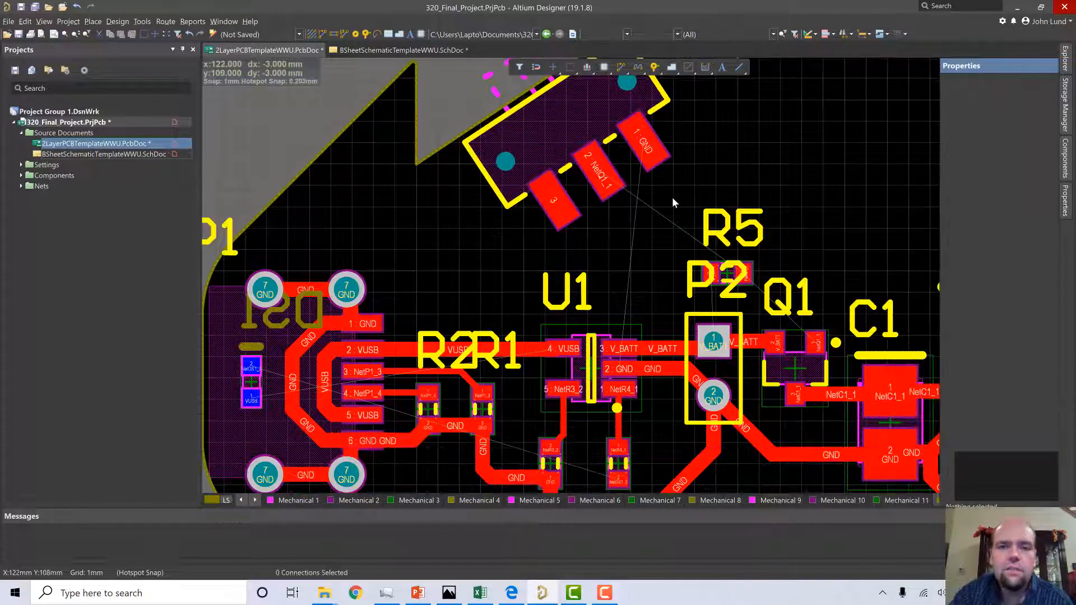
{"action": "scroll", "coordinate": [672, 203], "scroll_direction": "down", "scroll_amount": 4, "text": "ctrl"}
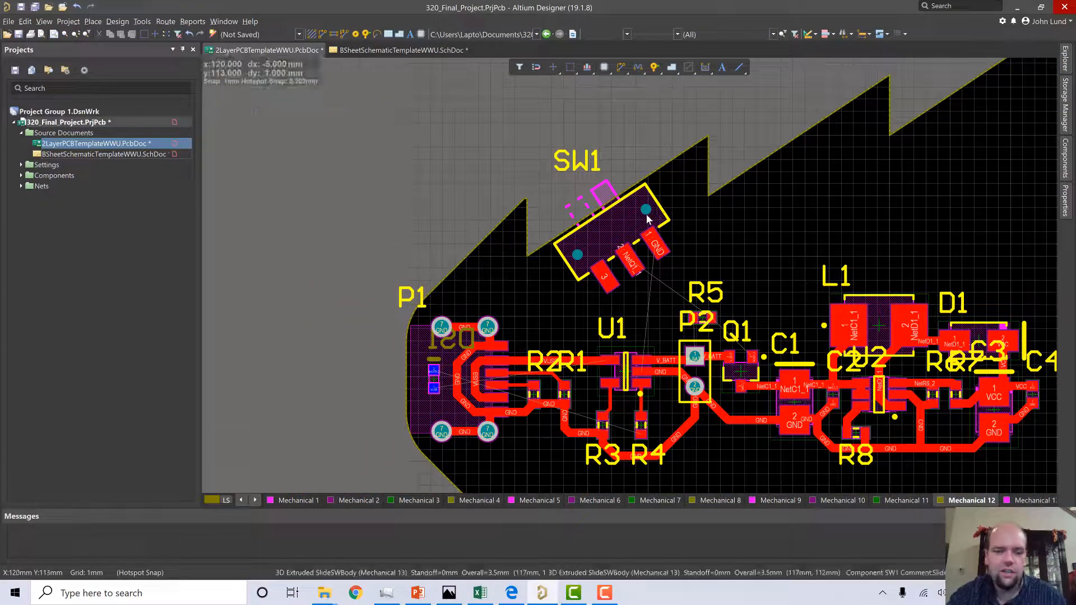
{"action": "key", "text": "3"}
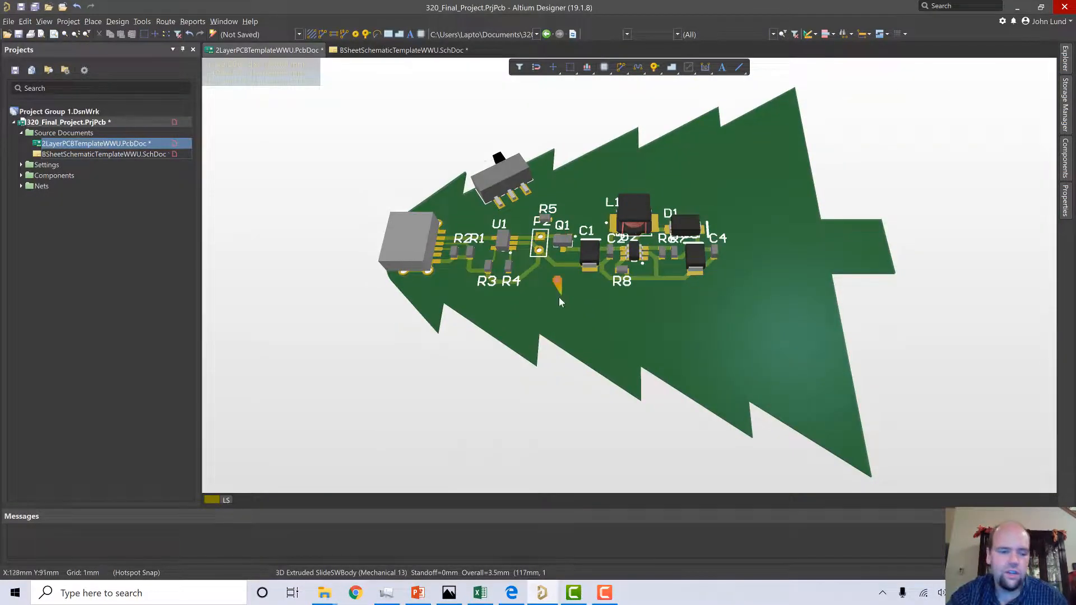
{"action": "right_click_drag", "start_coordinate": [563, 302], "coordinate": [556, 187], "text": "shift"}
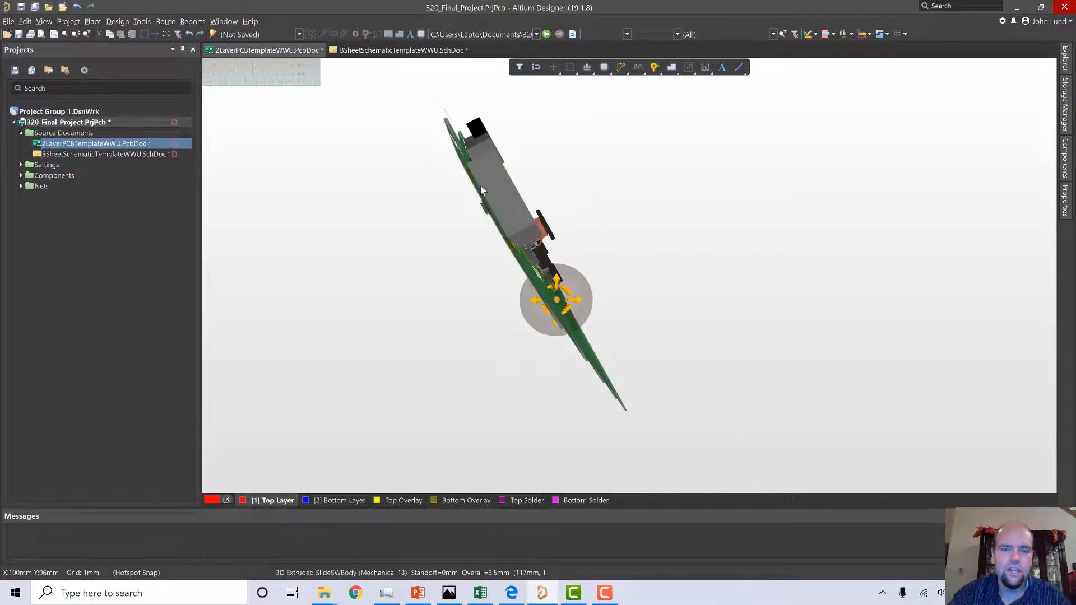
{"action": "right_click_drag", "start_coordinate": [481, 191], "coordinate": [224, 306], "text": "shift"}
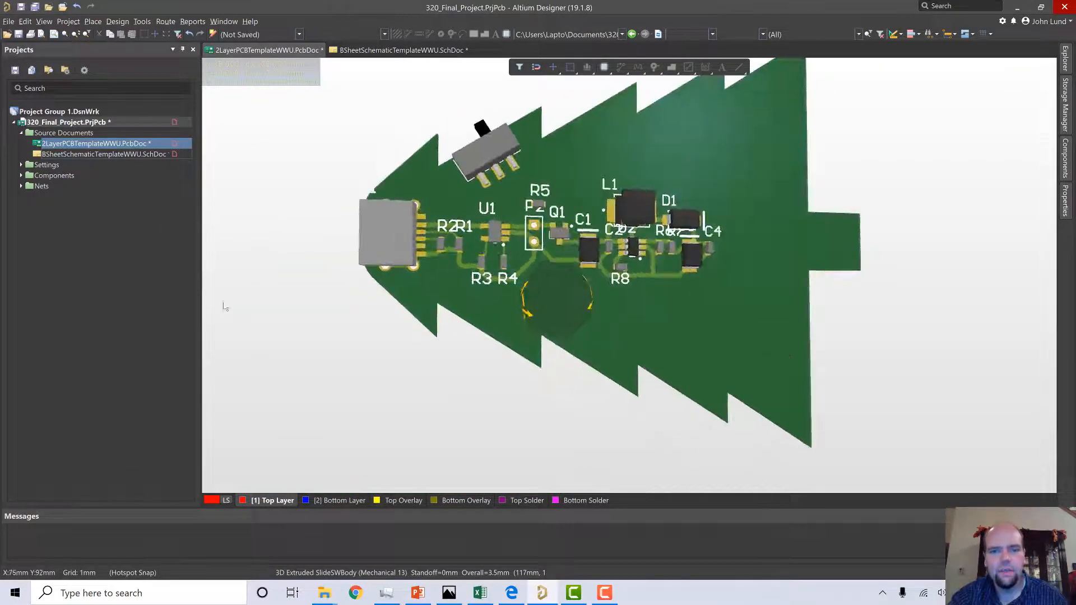
{"action": "key", "text": "2"}
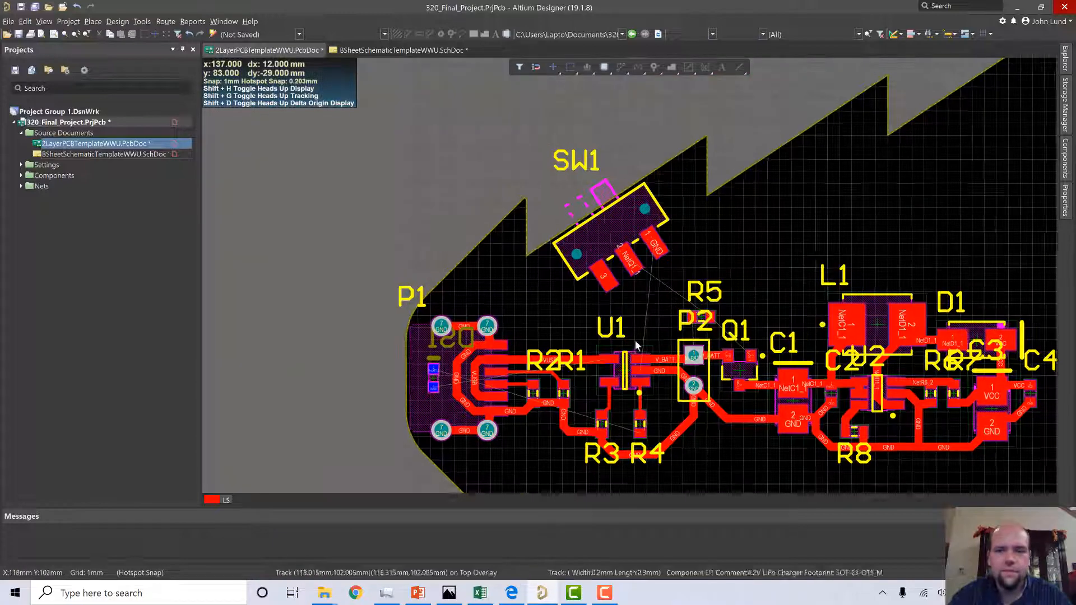
{"action": "right_click_drag", "start_coordinate": [802, 233], "coordinate": [610, 127]}
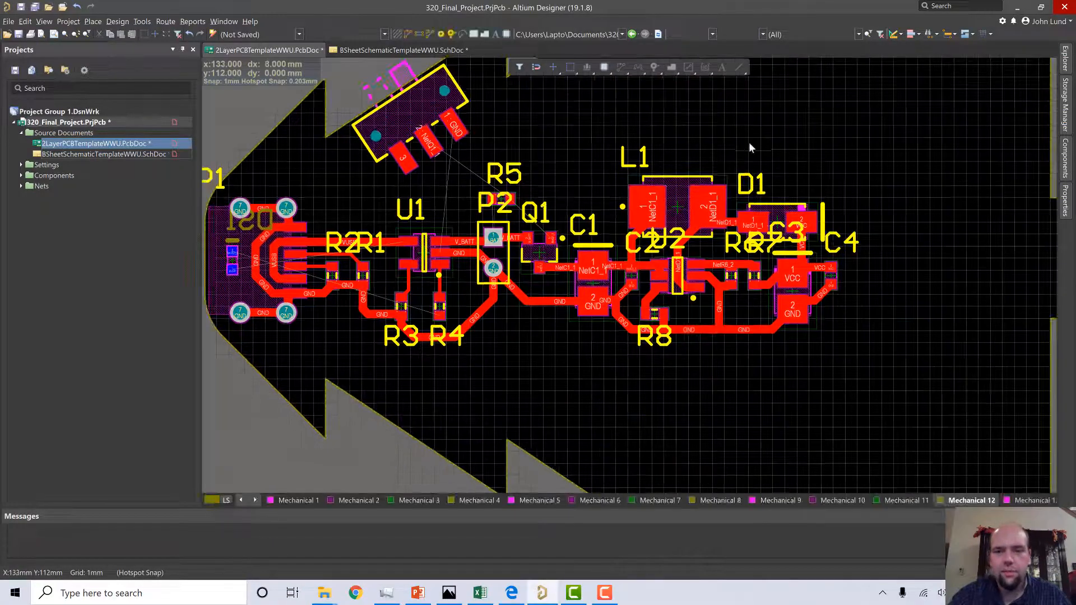
{"action": "right_click_drag", "start_coordinate": [785, 196], "coordinate": [889, 243]}
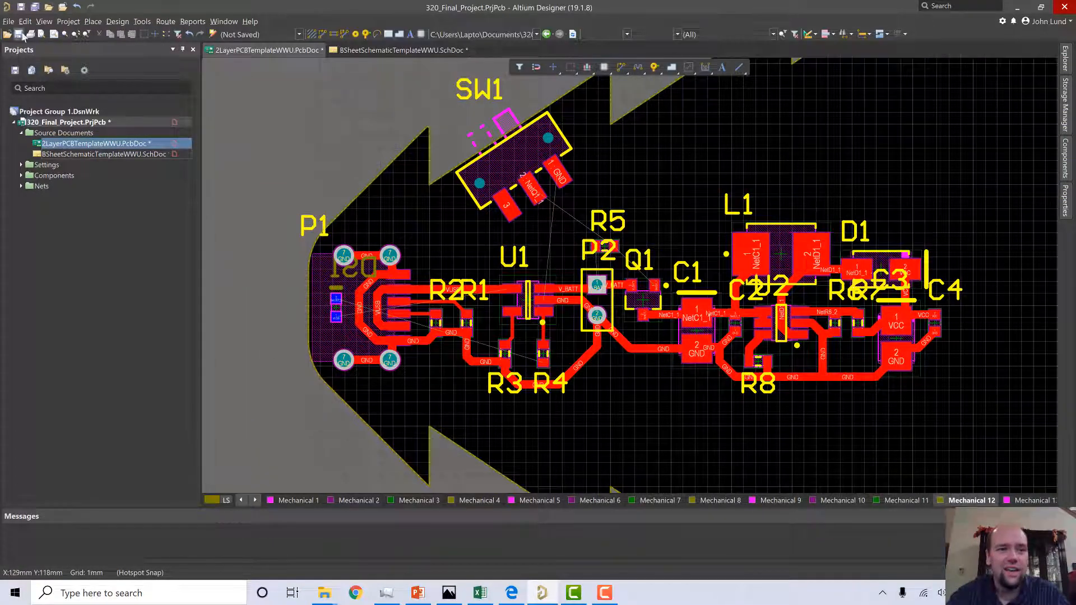
Save the 320_Final_Project project and its PCB and schematic documents, and show the board in 3D.
{"action": "right_click", "coordinate": [44, 124]}
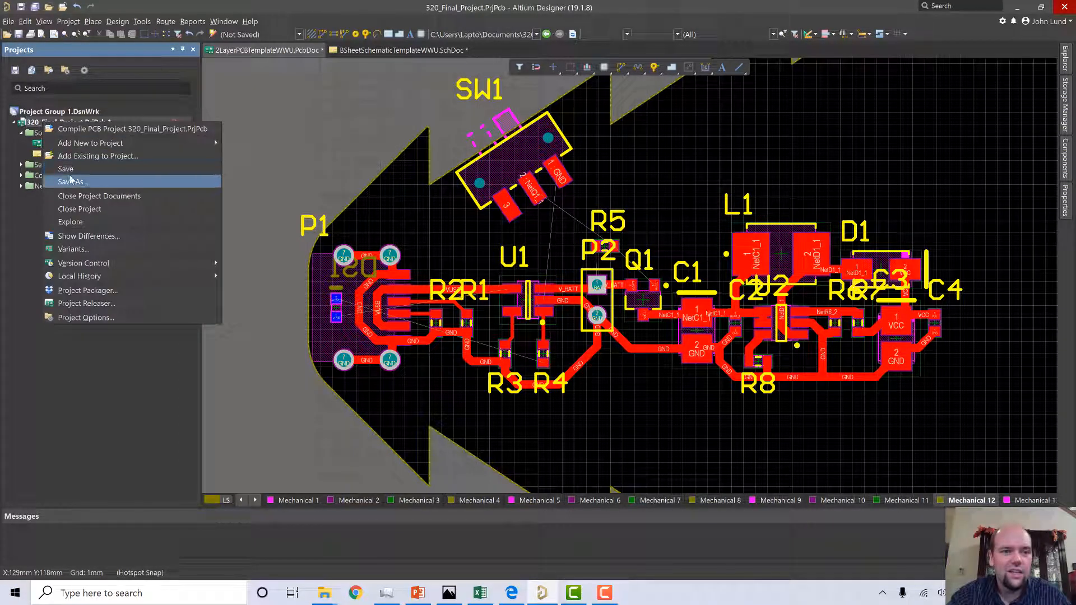
{"action": "left_click", "coordinate": [74, 169]}
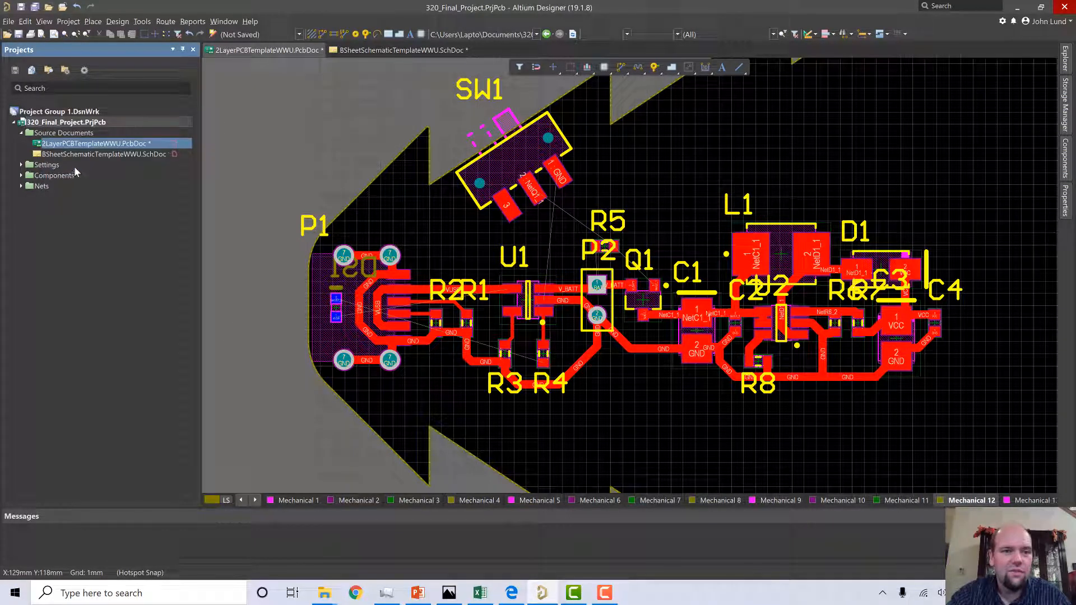
{"action": "left_click", "coordinate": [9, 23]}
{"action": "left_click", "coordinate": [34, 140]}
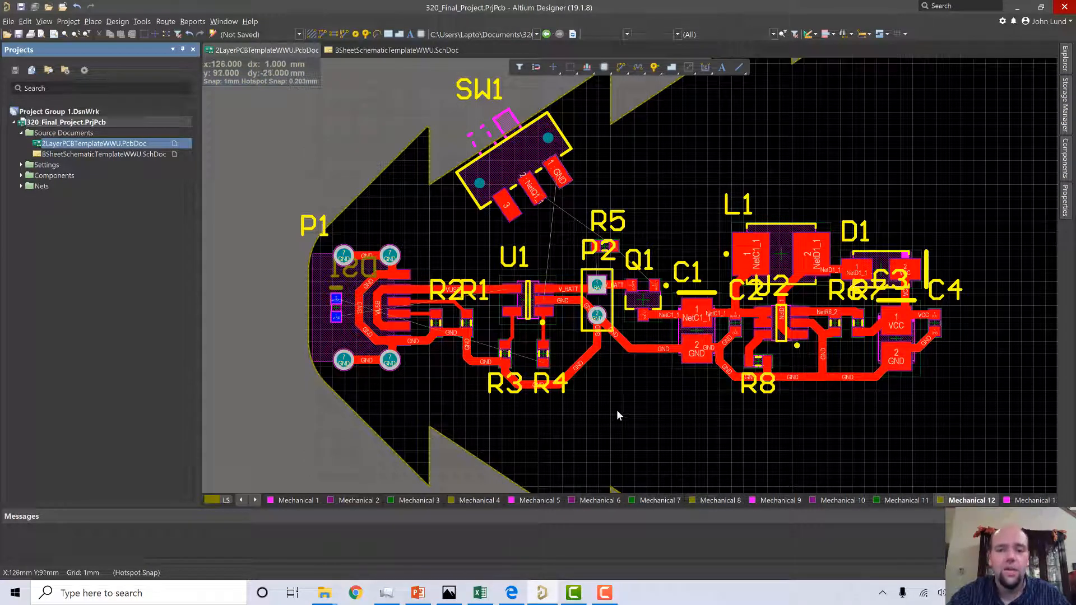
{"action": "key", "text": "3"}
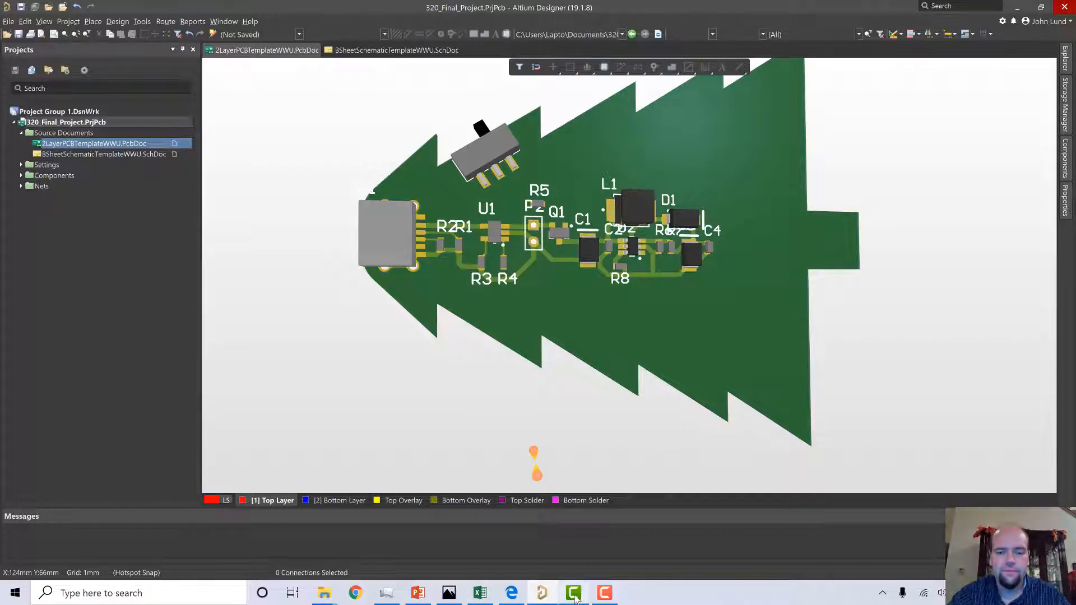
{"action": "left_click", "coordinate": [609, 533]}
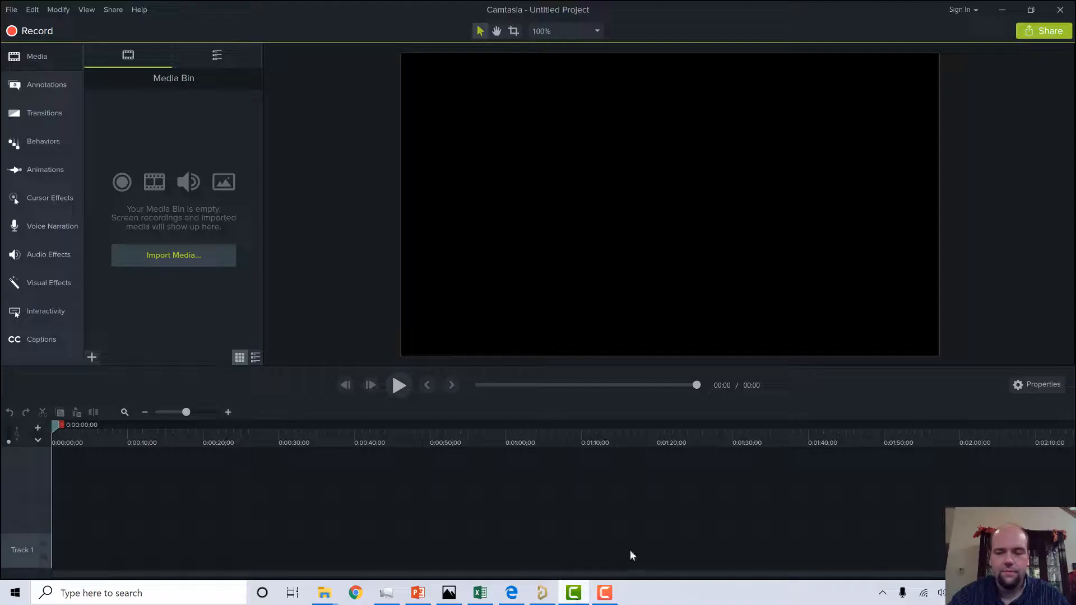
{"action": "left_click", "coordinate": [604, 593]}
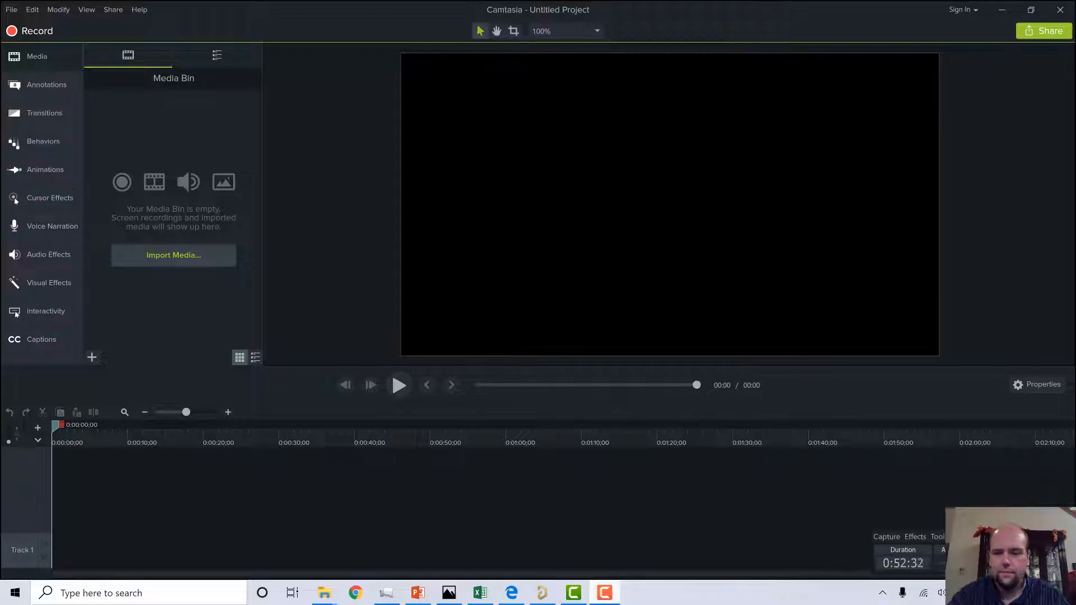